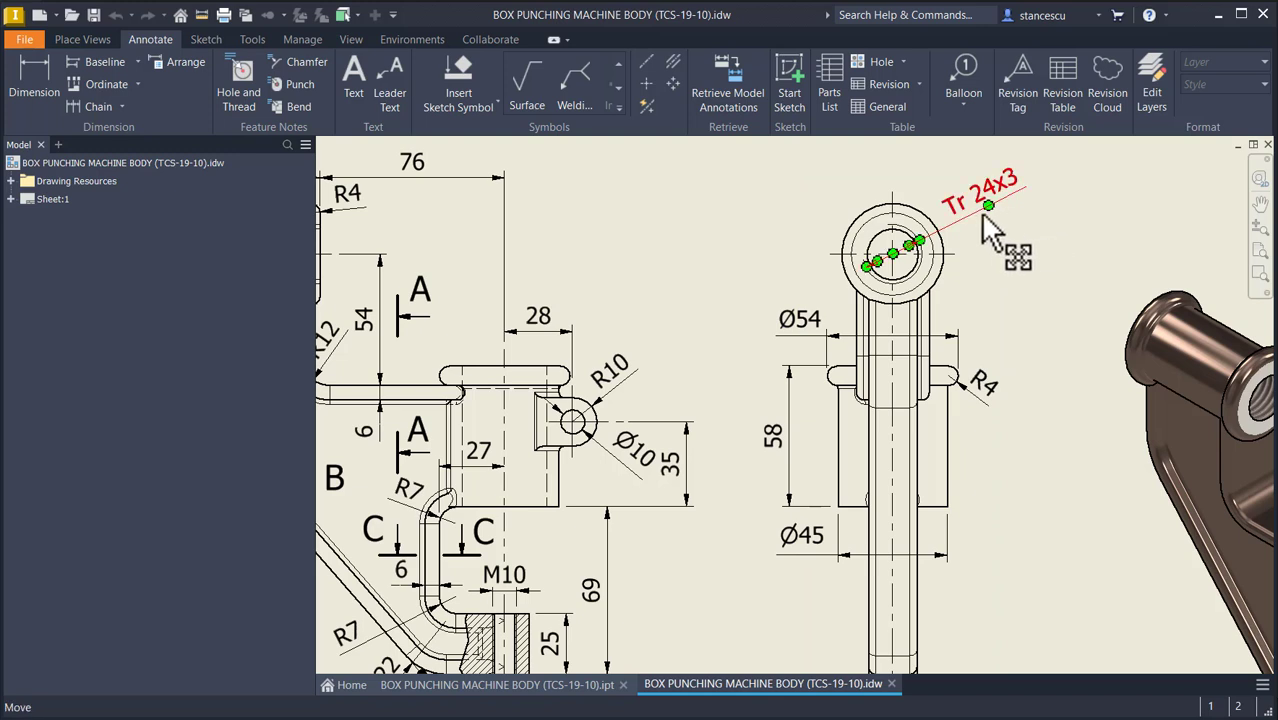
- Examine the views and dimensions of the box punching machine body drawing and compare them with the finished part model
{"action": "left_click", "coordinate": [1007, 249]}
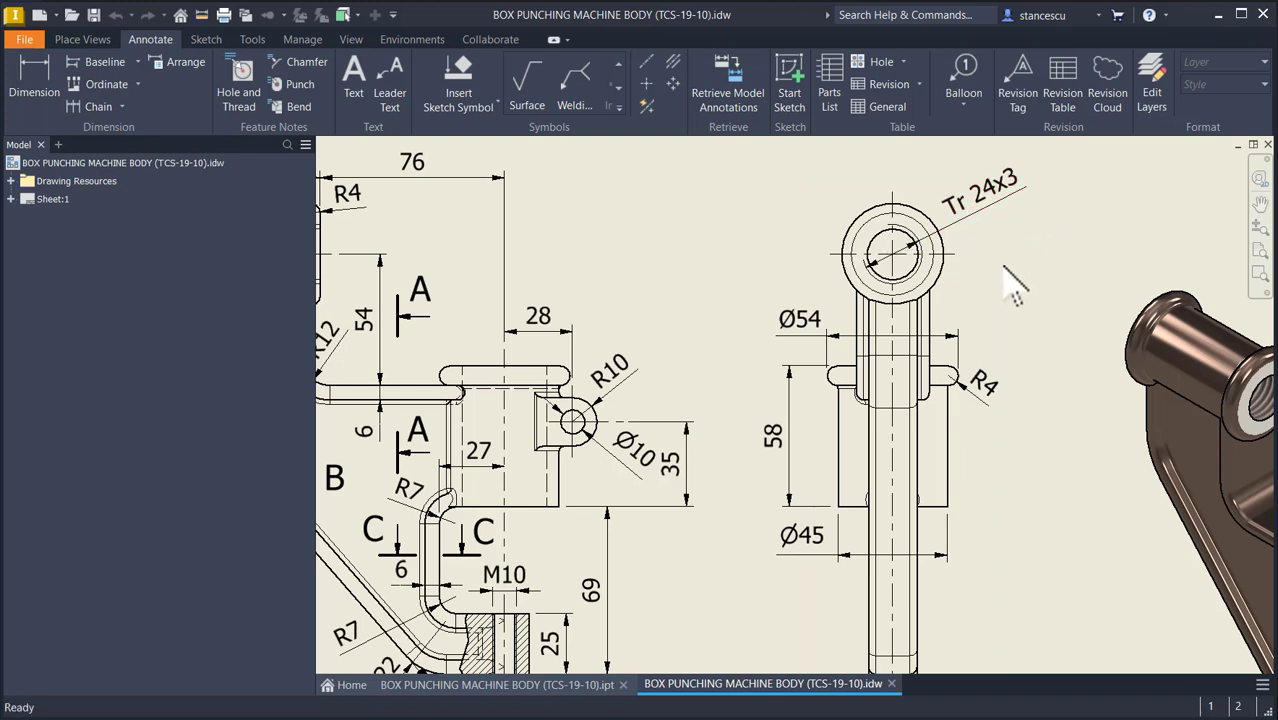
{"action": "key", "text": "Num_Lock"}
{"action": "middle_click", "coordinate": [1047, 336]}
{"action": "middle_click", "coordinate": [1047, 336]}
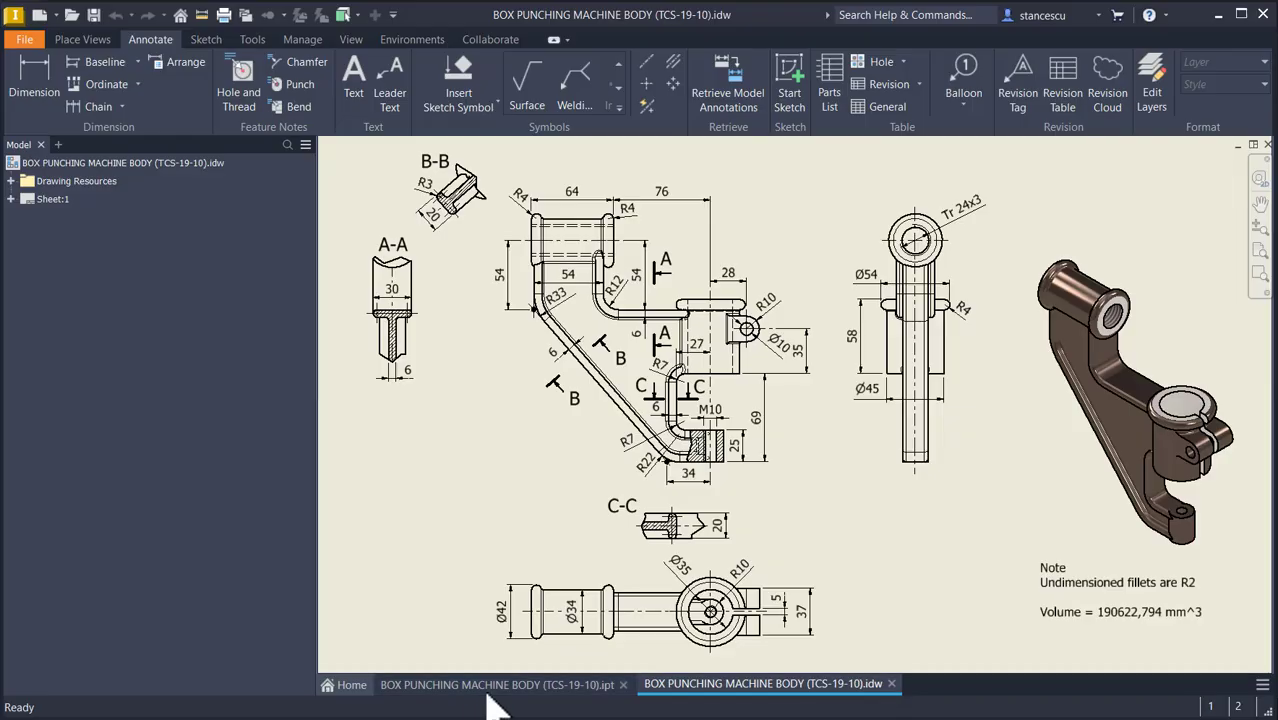
{"action": "left_click", "coordinate": [486, 688]}
{"action": "scroll", "coordinate": [776, 445], "scroll_direction": "up", "scroll_amount": 3}
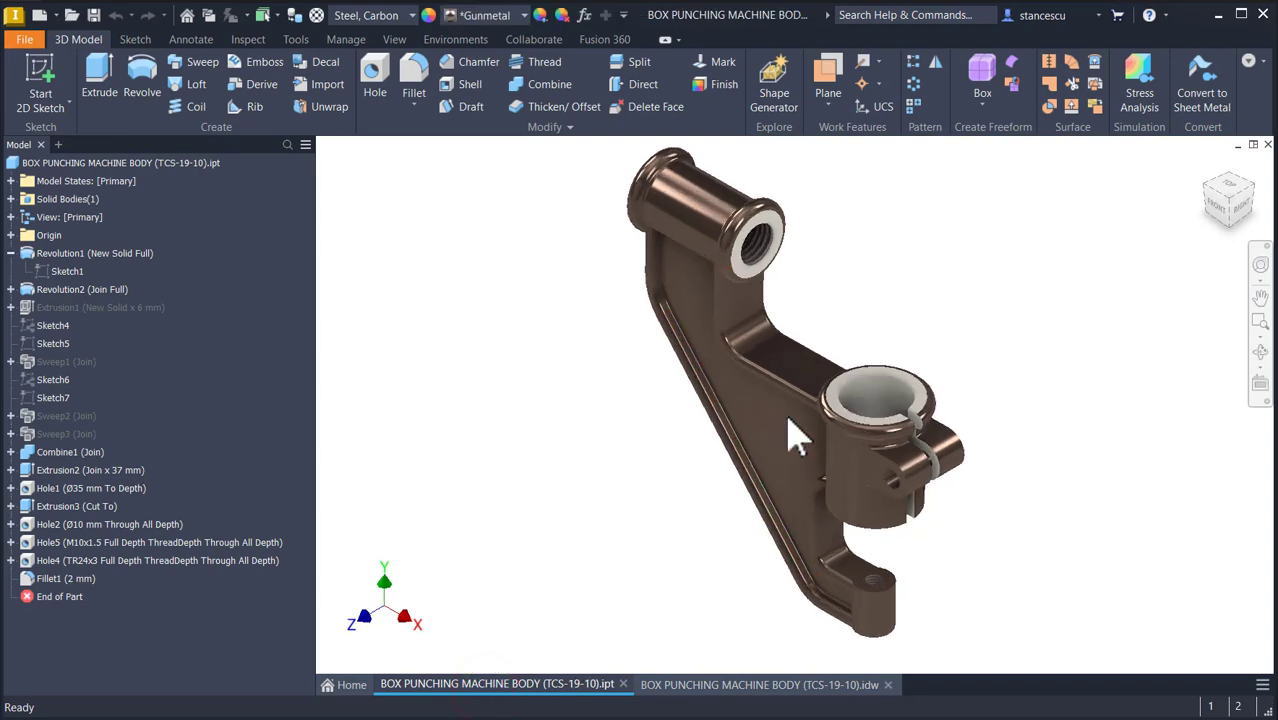
{"action": "middle_click_drag", "start_coordinate": [783, 425], "coordinate": [645, 530], "text": "shift"}
{"action": "key", "text": "F6"}
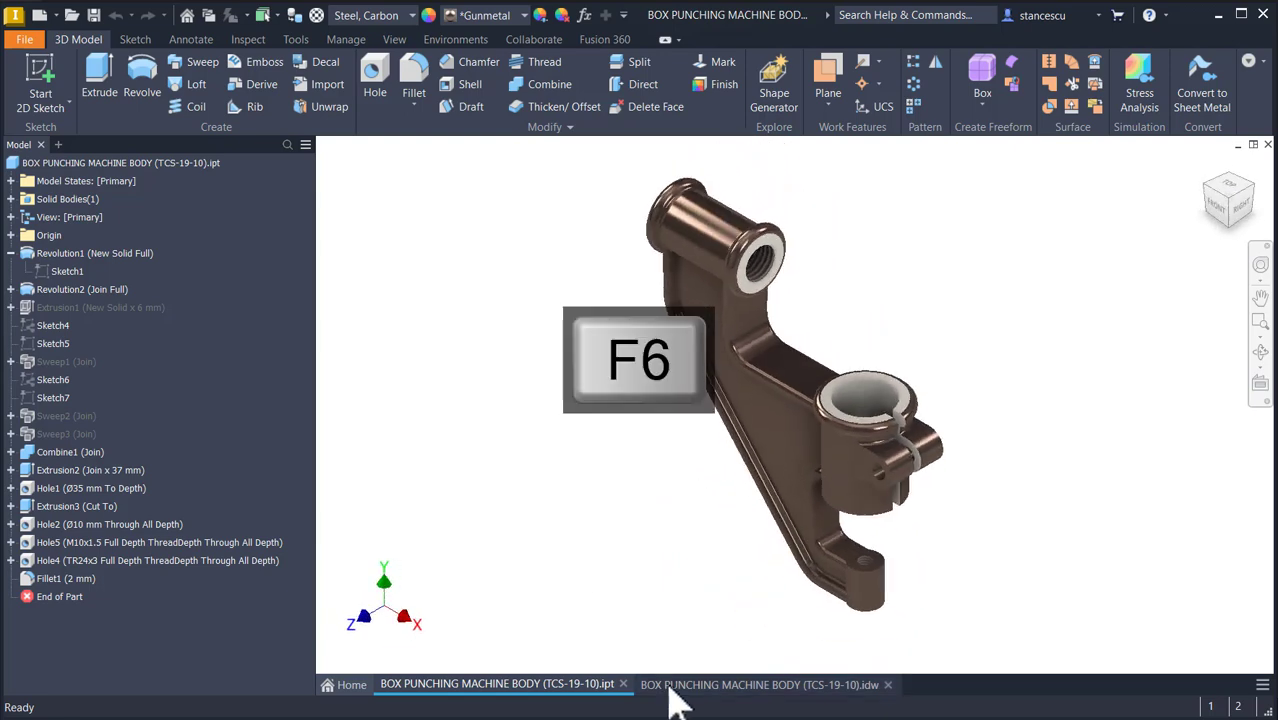
{"action": "left_click", "coordinate": [668, 684]}
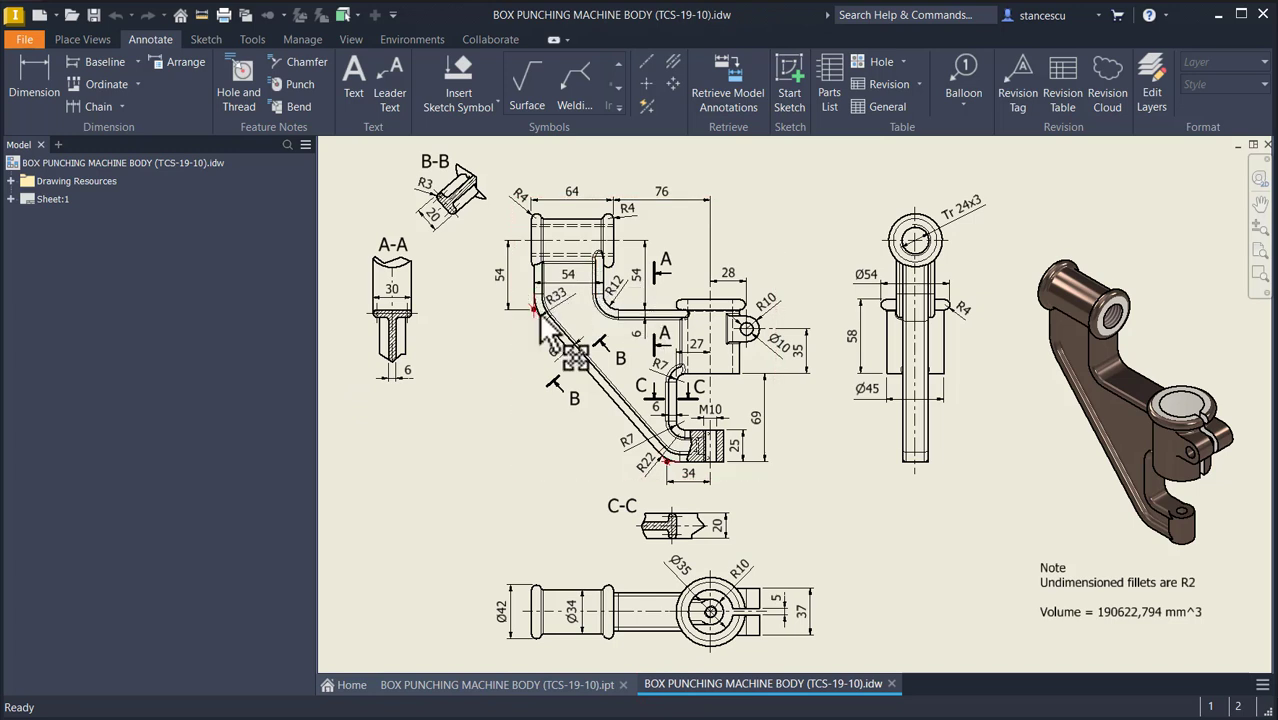
{"action": "left_click", "coordinate": [765, 398]}
{"action": "key", "text": "Escape"}
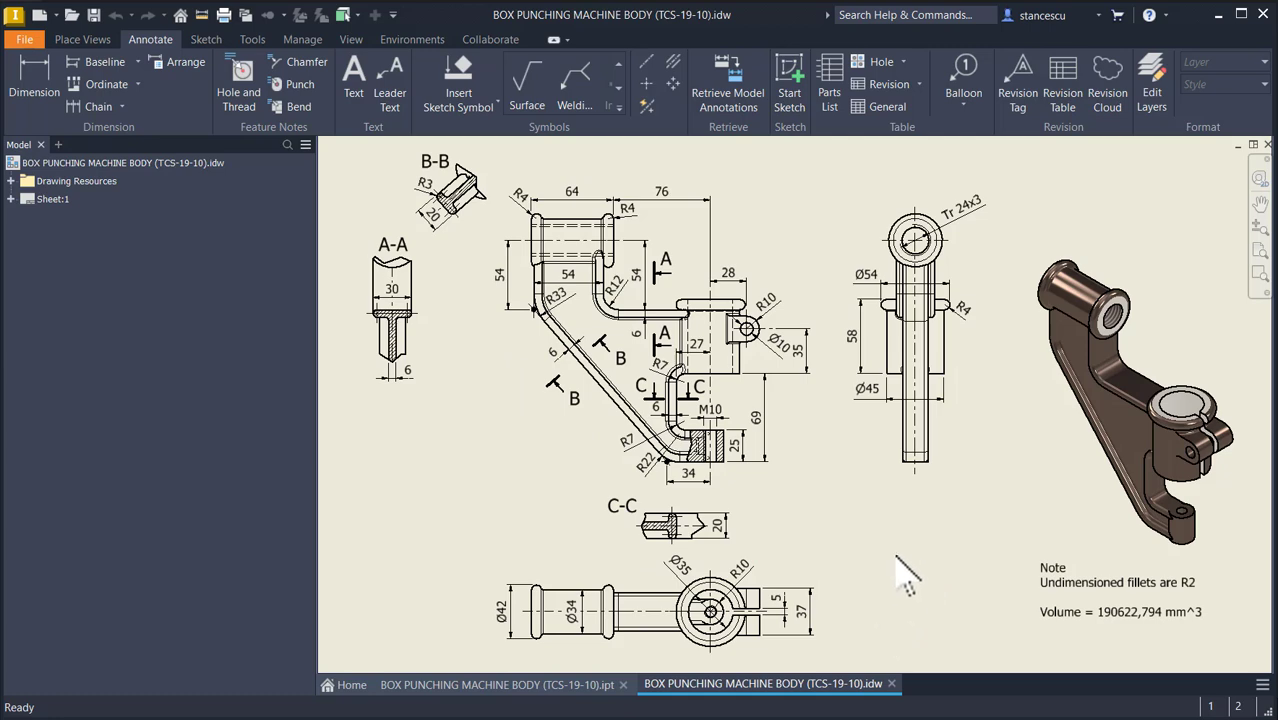
- Create a new metric part from the Standard (mm).ipt template and start a 2D sketch on the XY plane
{"action": "left_click", "coordinate": [60, 162]}
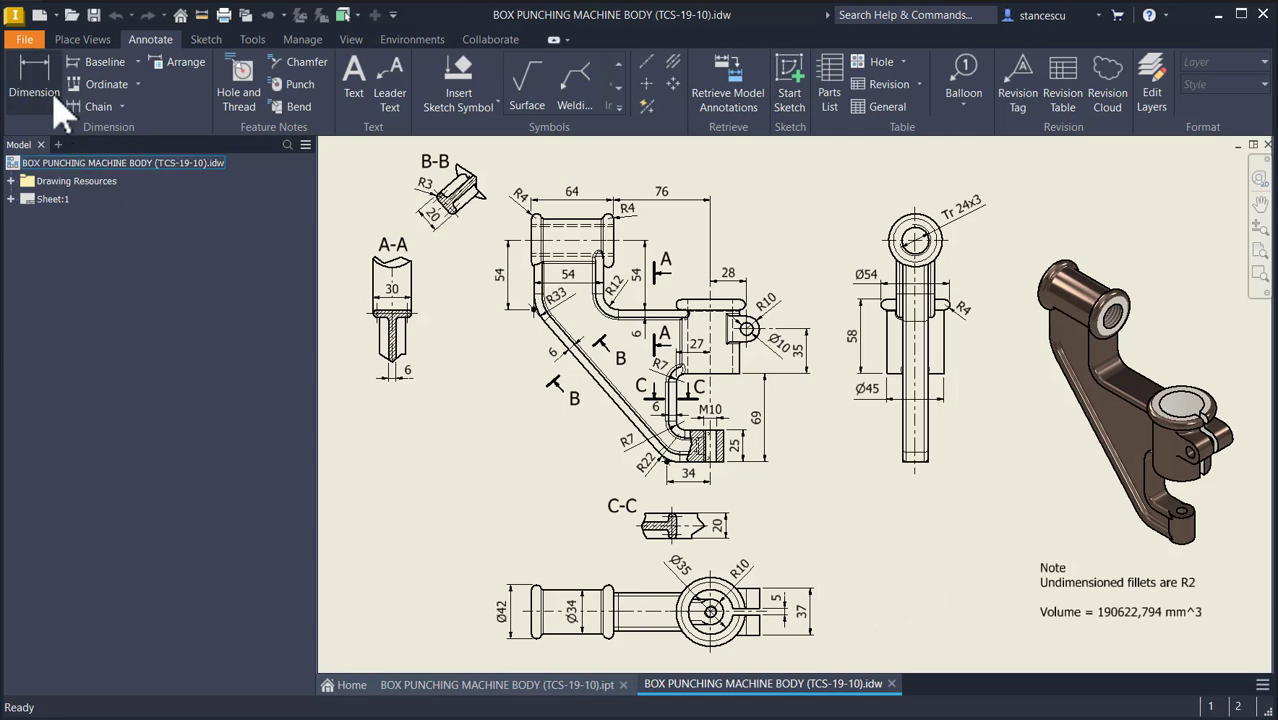
{"action": "left_click", "coordinate": [39, 15]}
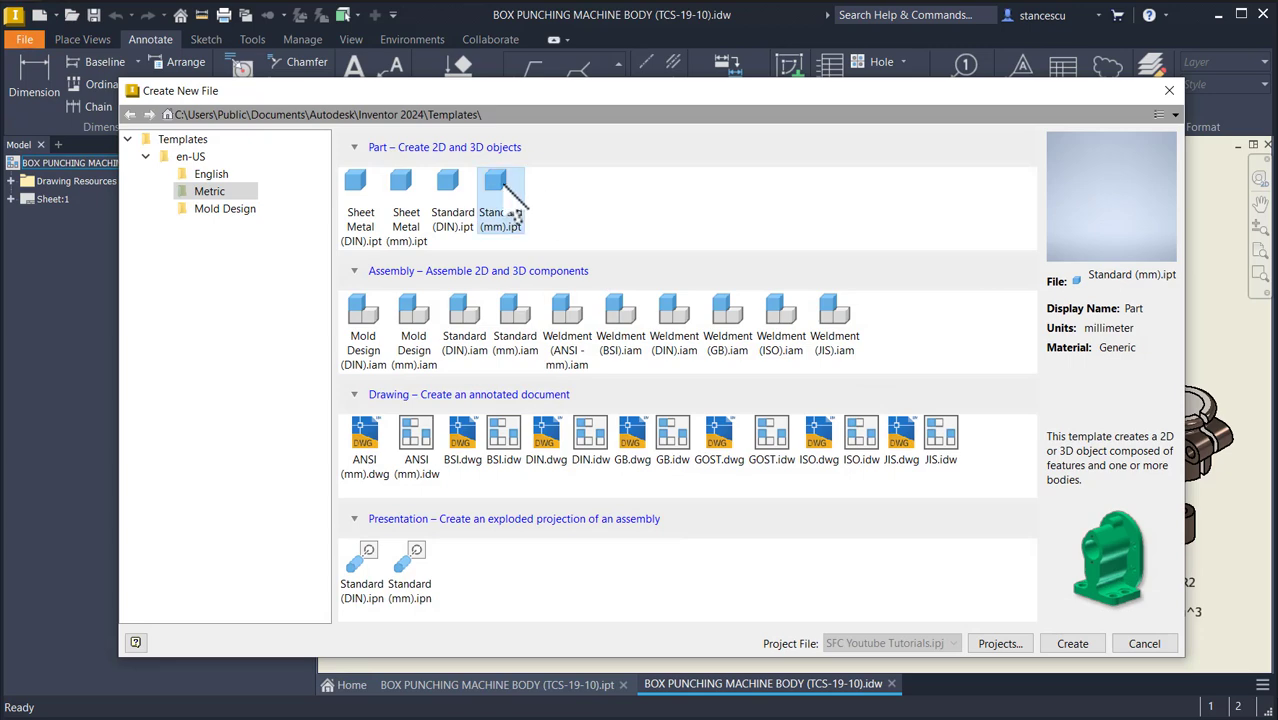
{"action": "double_click", "coordinate": [500, 205]}
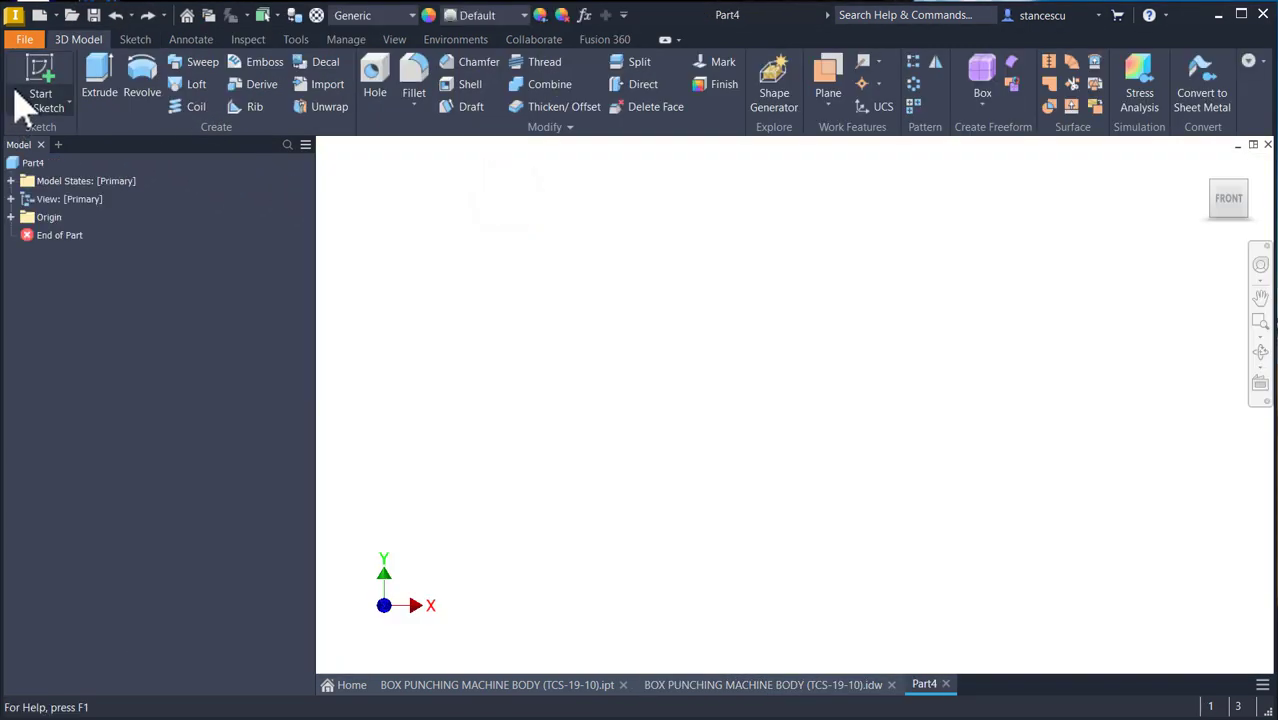
{"action": "left_click", "coordinate": [45, 85]}
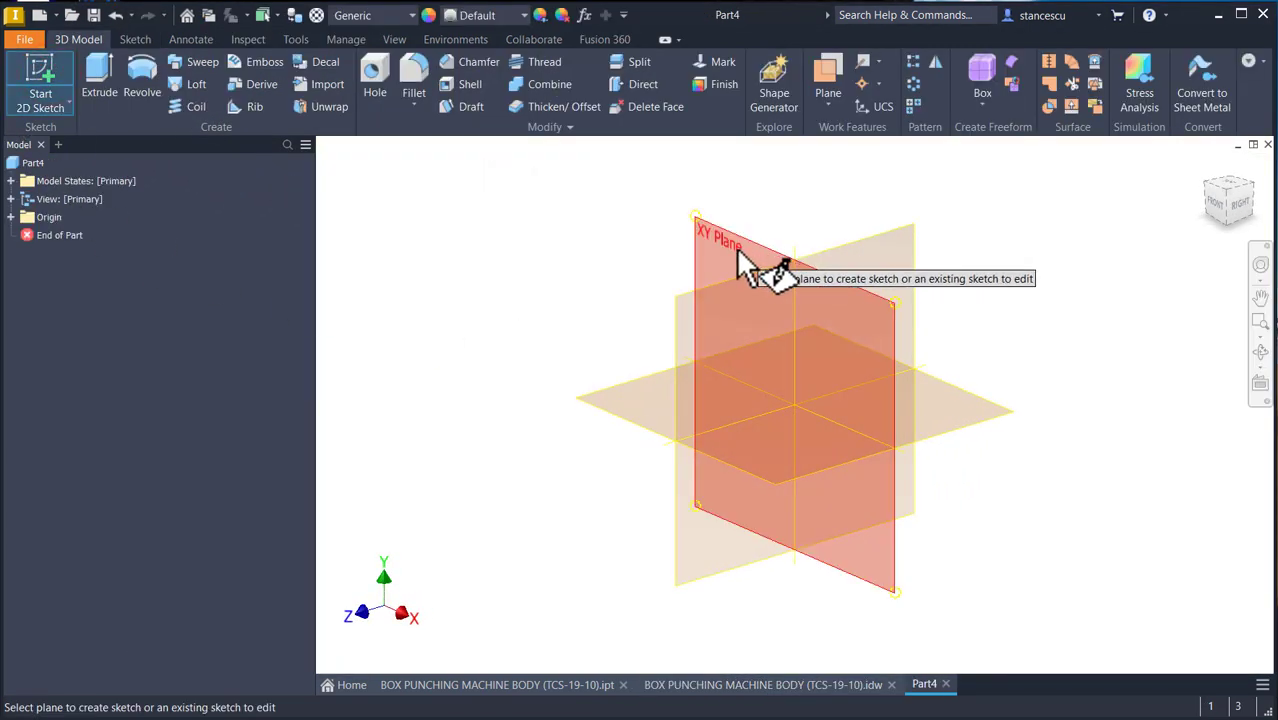
{"action": "left_click", "coordinate": [739, 250]}
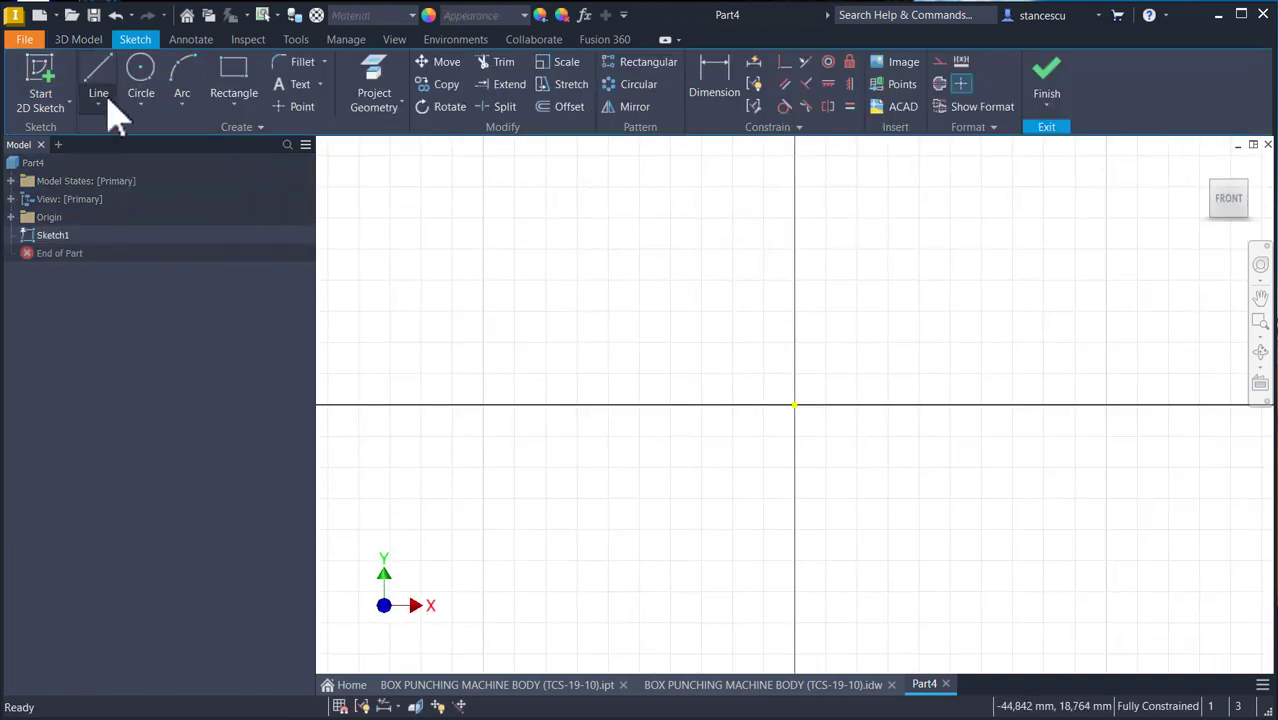
- Draw a vertical line downward from the origin with length 69+58 mm, and place its dimension clear of the line
{"action": "left_click", "coordinate": [100, 82]}
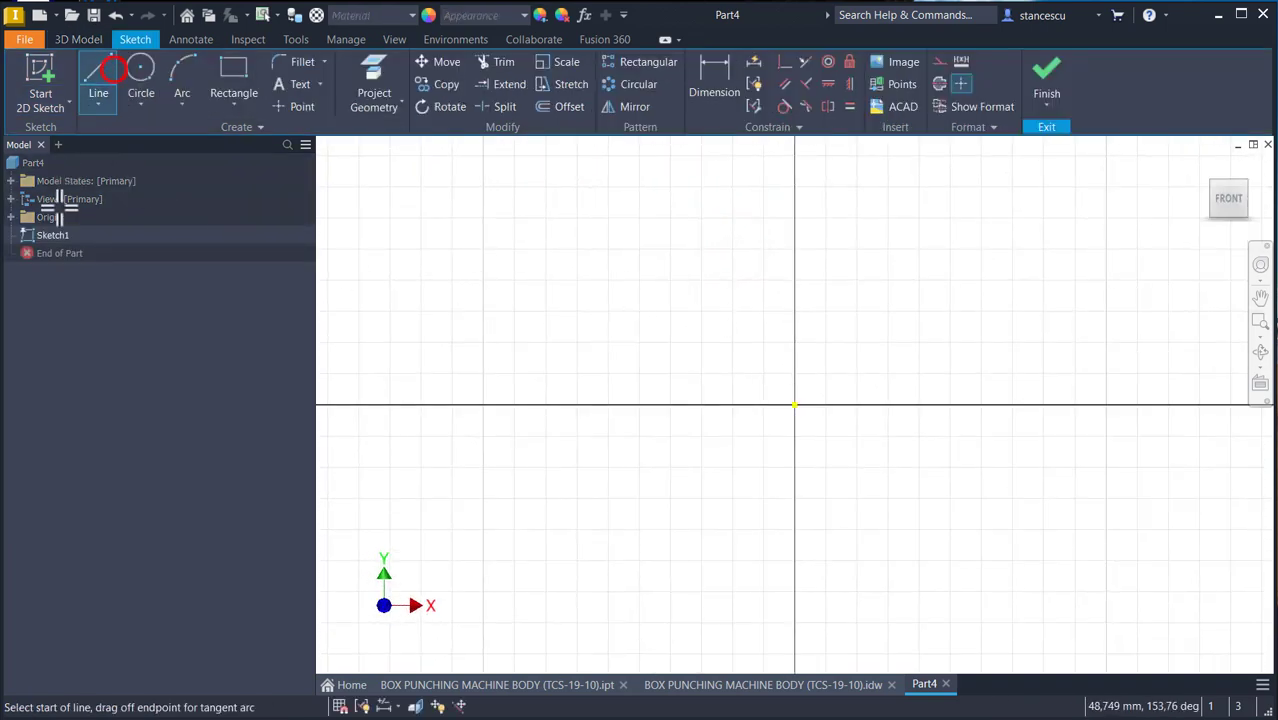
{"action": "left_click", "coordinate": [795, 406]}
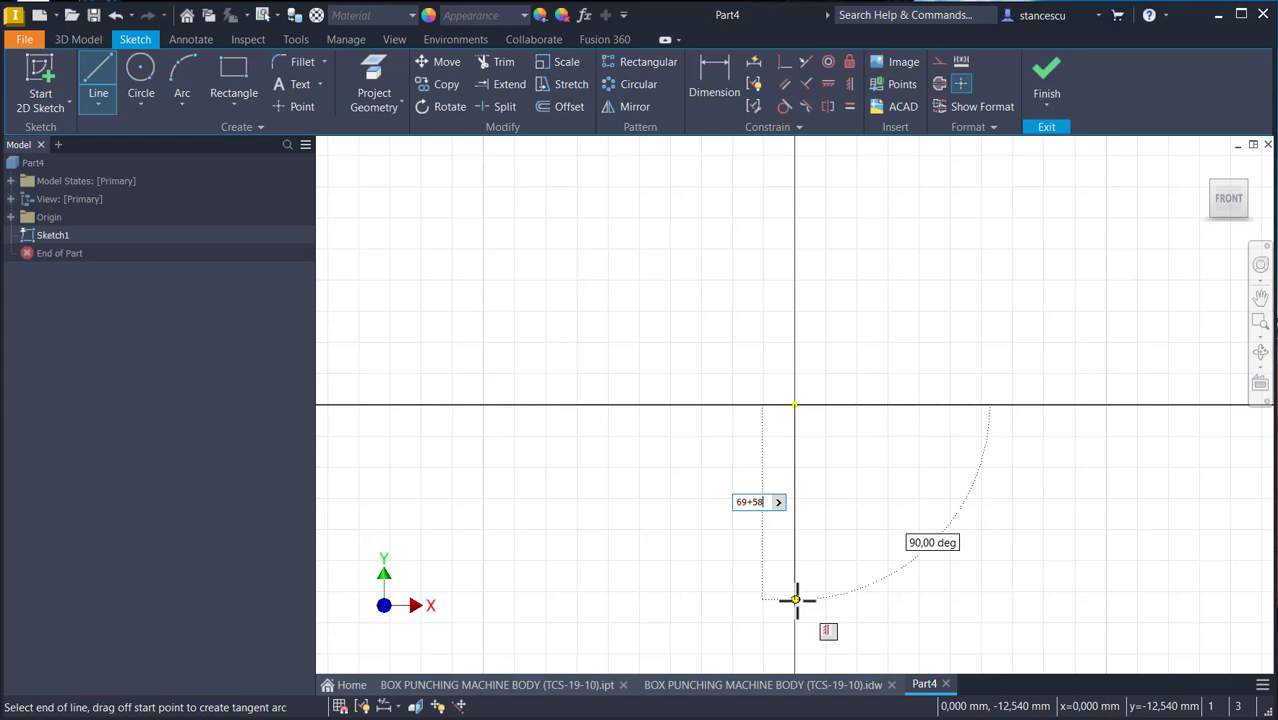
{"action": "key", "text": "Return"}
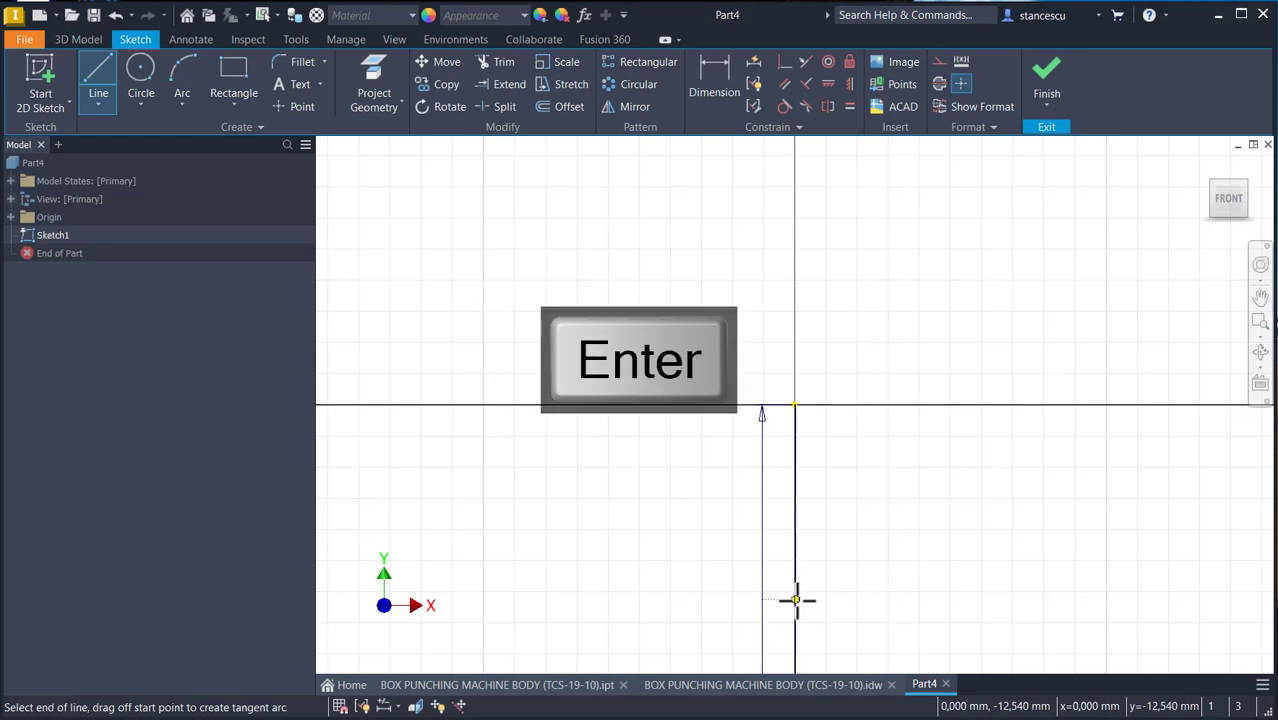
{"action": "key", "text": "Num_Lock"}
{"action": "key", "text": "Escape"}
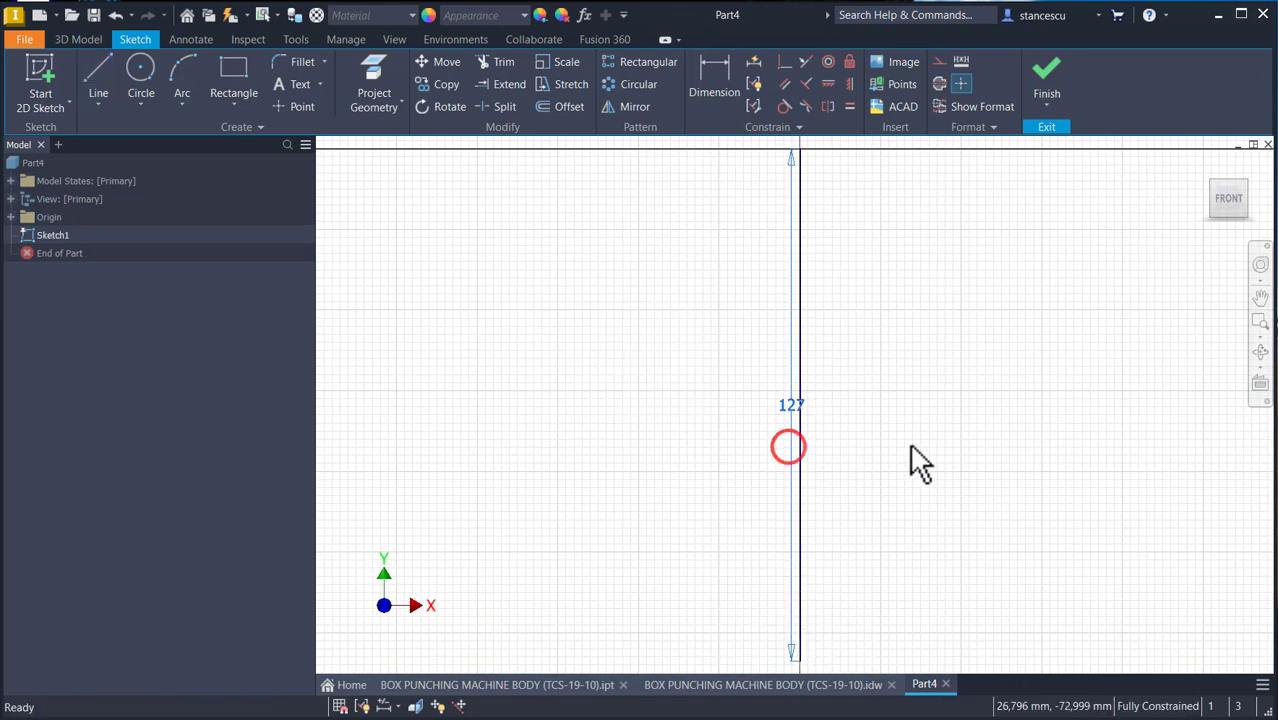
{"action": "left_click_drag", "start_coordinate": [794, 410], "coordinate": [900, 420]}
{"action": "scroll", "coordinate": [760, 450], "scroll_direction": "down", "scroll_amount": 3}
{"action": "mouse_move", "coordinate": [756, 448]}
{"action": "middle_mouse_down"}
{"action": "mouse_move", "coordinate": [750, 428]}
{"action": "mouse_move", "coordinate": [759, 434]}
{"action": "middle_mouse_up"}
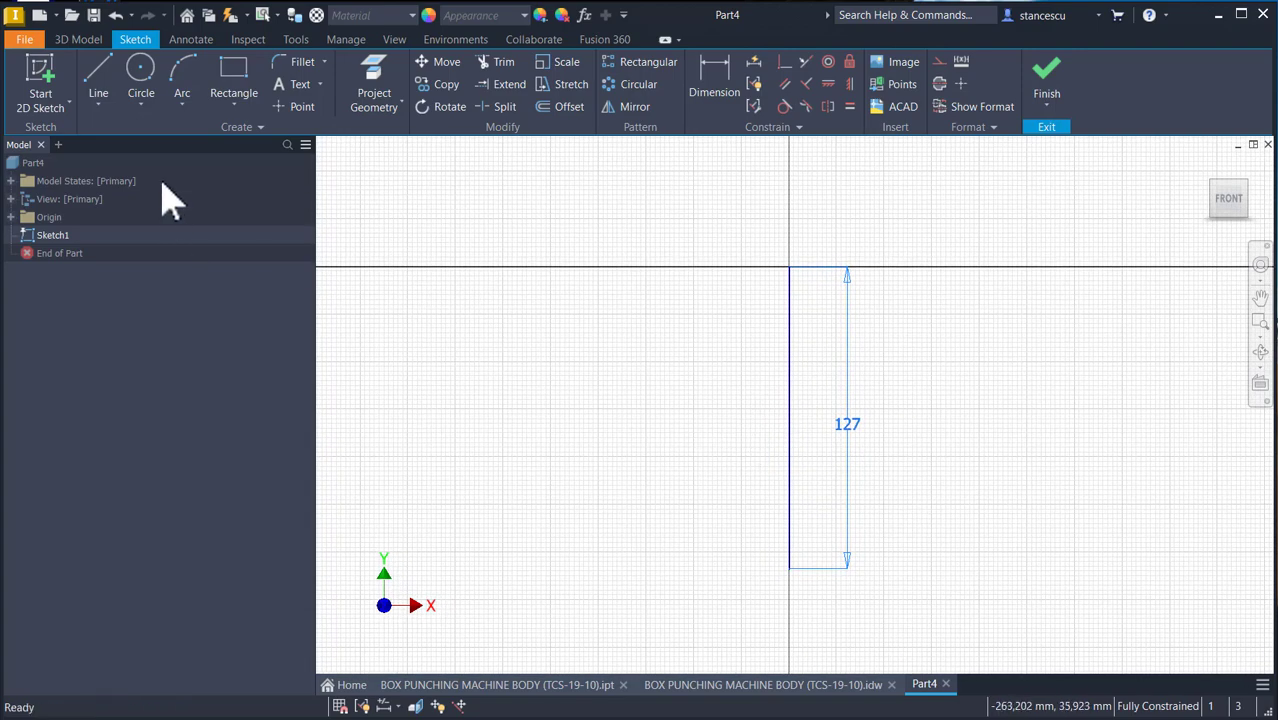
- Sketch the body outline beside the vertical line with a tangent corner arc, slanted lower edge and about 34 mm base ending at the line's lower end
{"action": "left_click", "coordinate": [100, 88]}
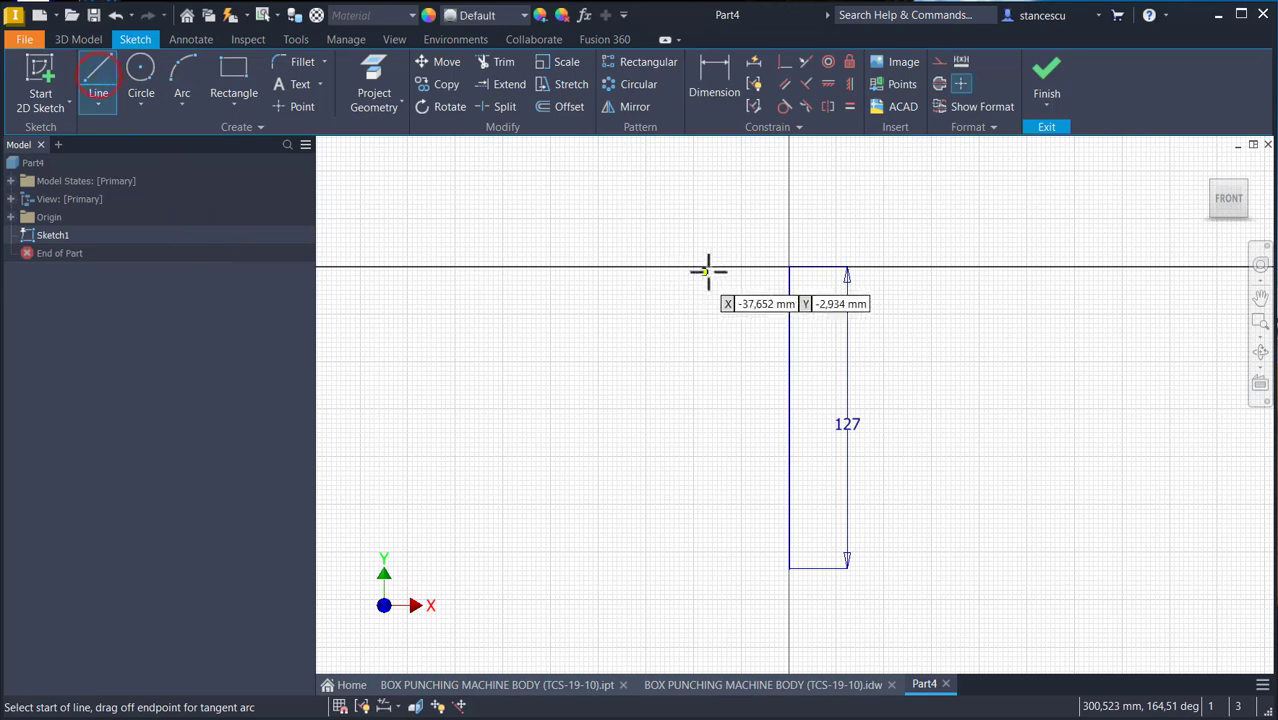
{"action": "left_click", "coordinate": [788, 290]}
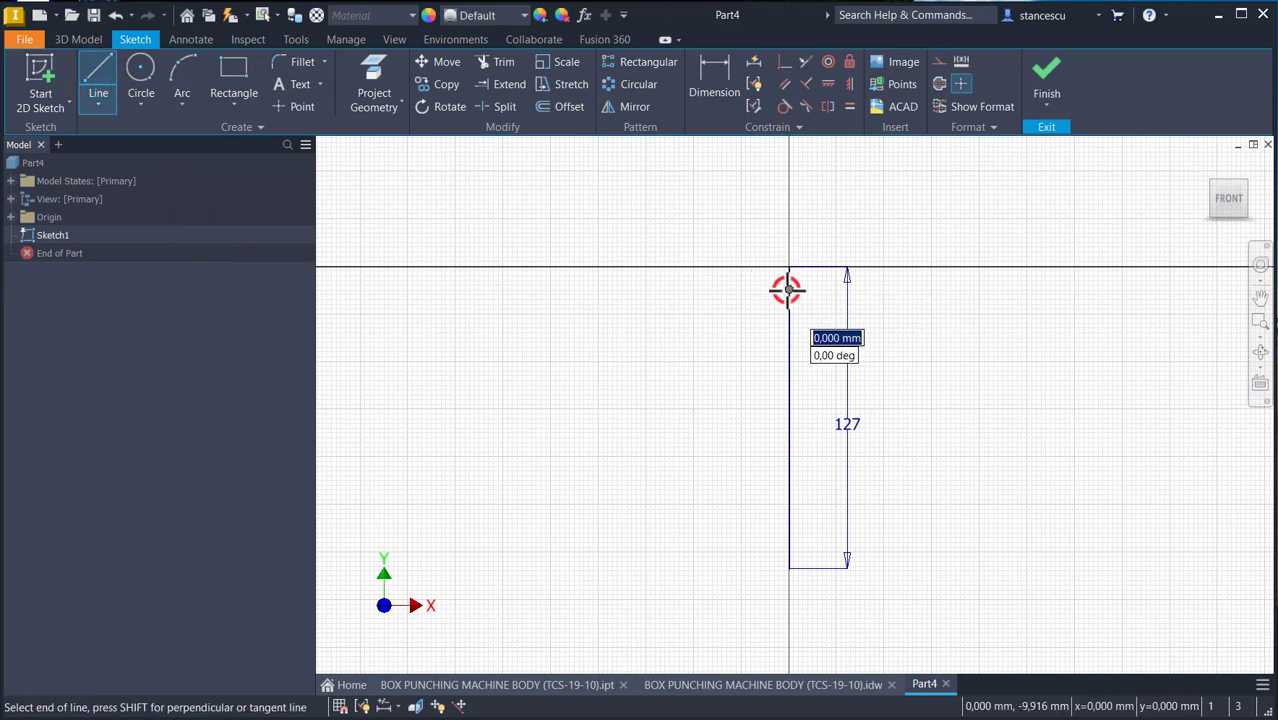
{"action": "left_click", "coordinate": [643, 290]}
{"action": "left_click_drag", "start_coordinate": [643, 290], "coordinate": [621, 261]}
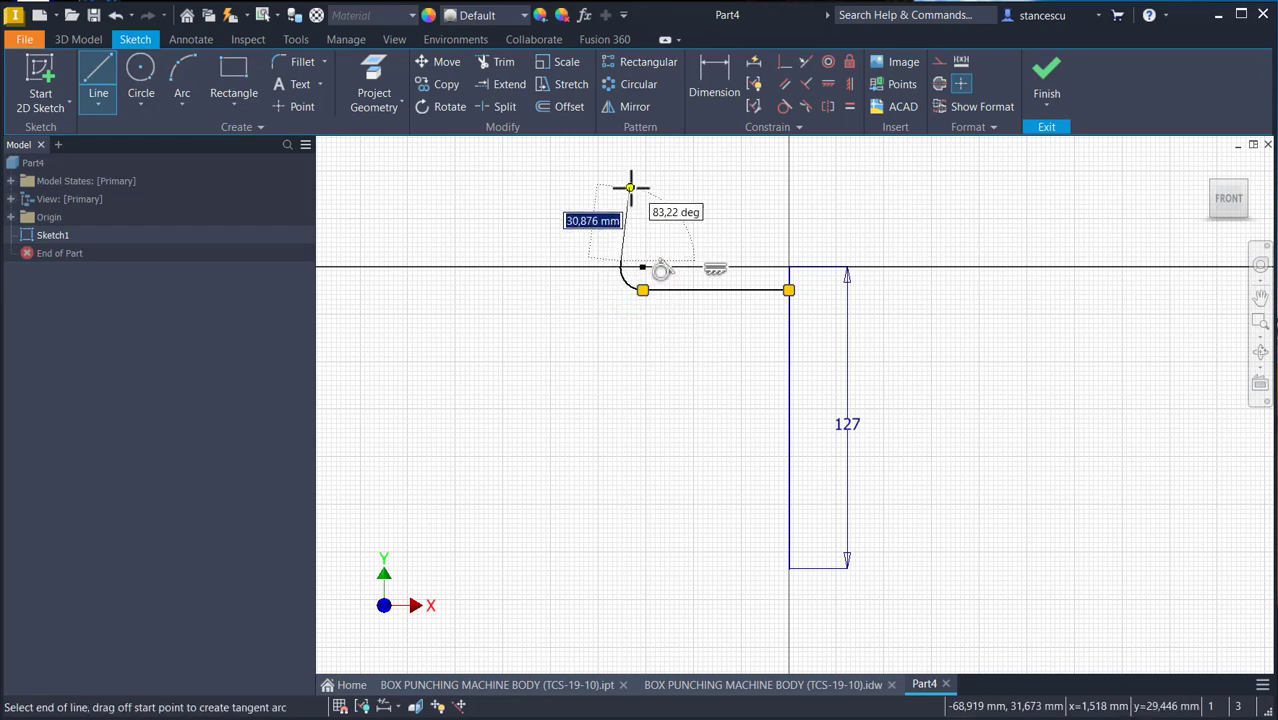
{"action": "left_click", "coordinate": [621, 170]}
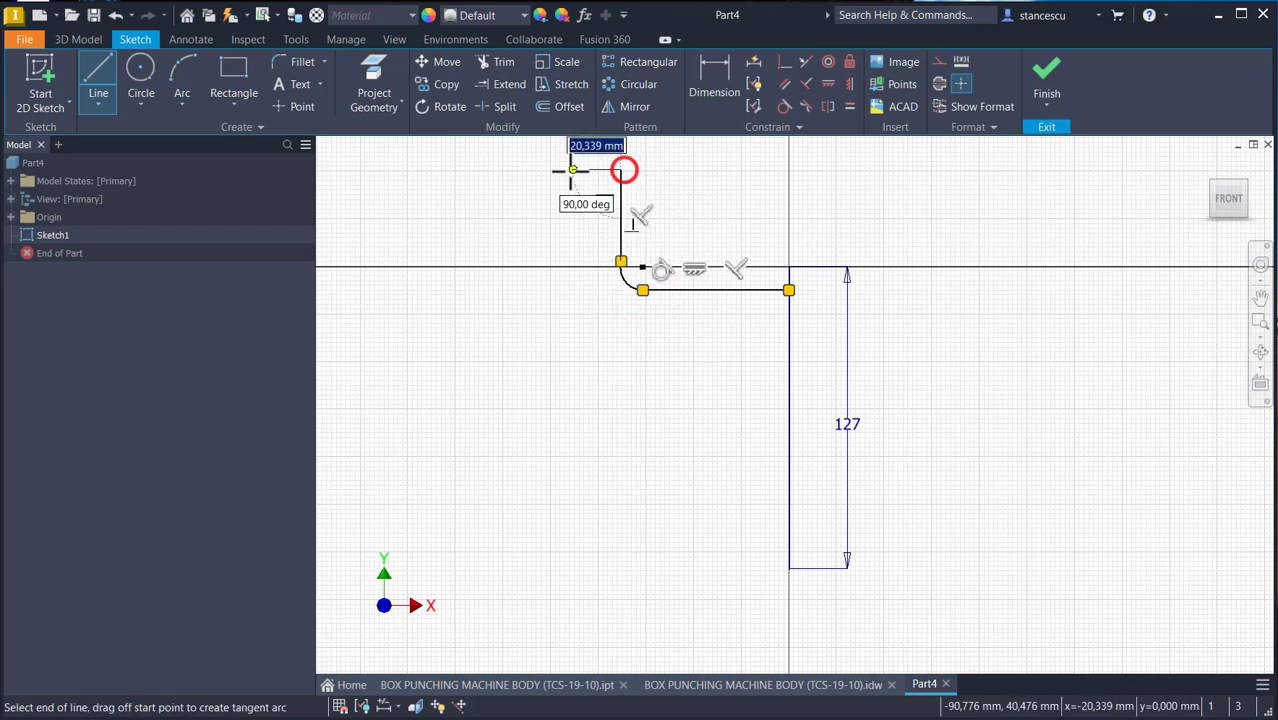
{"action": "left_click", "coordinate": [503, 170]}
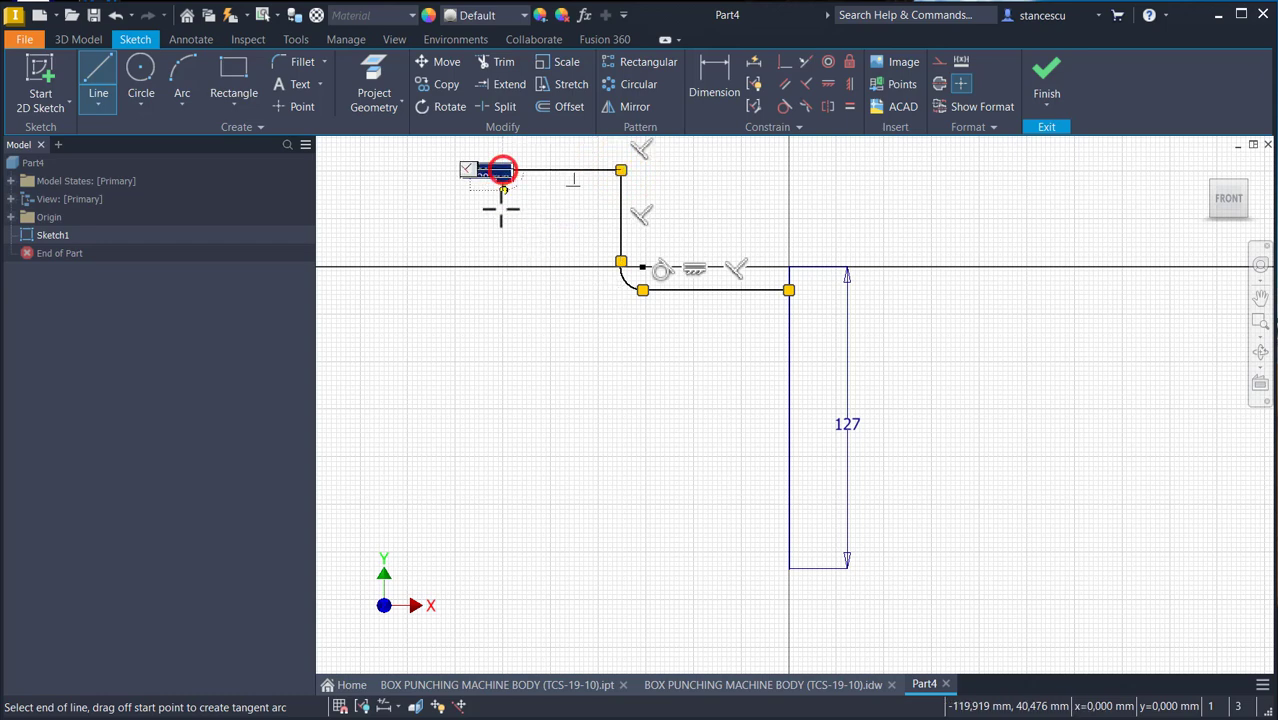
{"action": "left_click", "coordinate": [504, 312]}
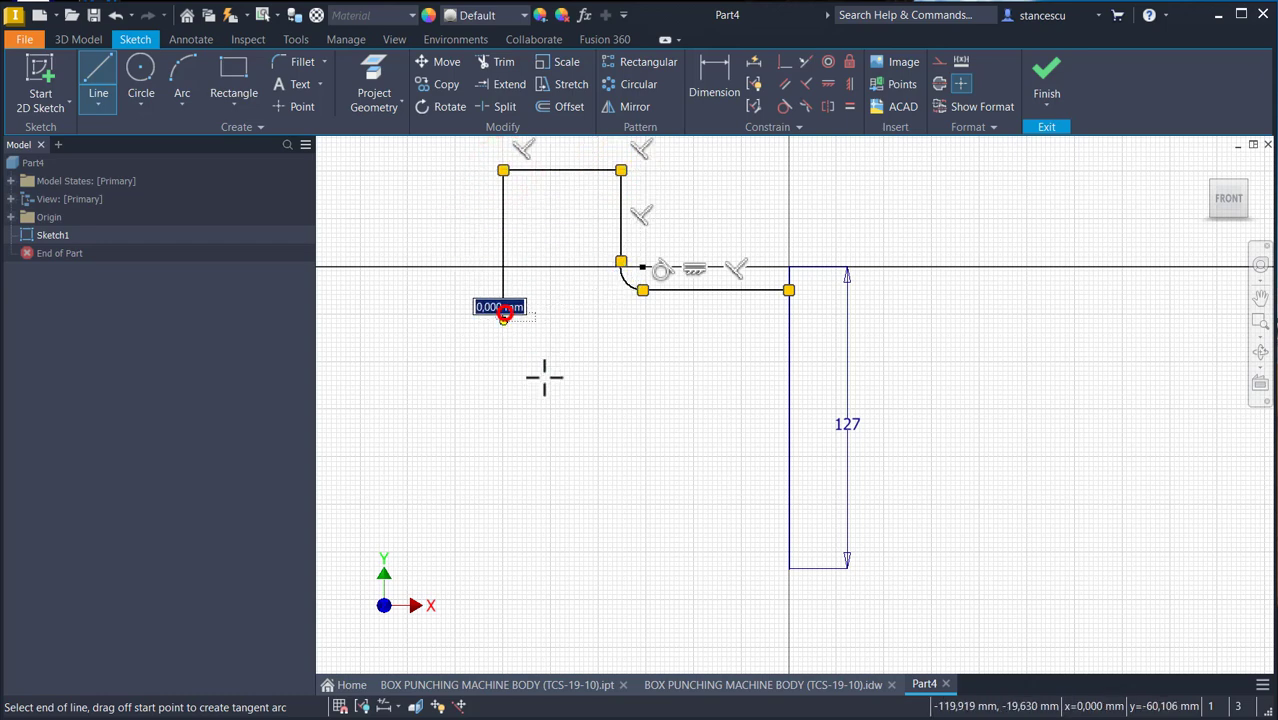
{"action": "left_click", "coordinate": [709, 569]}
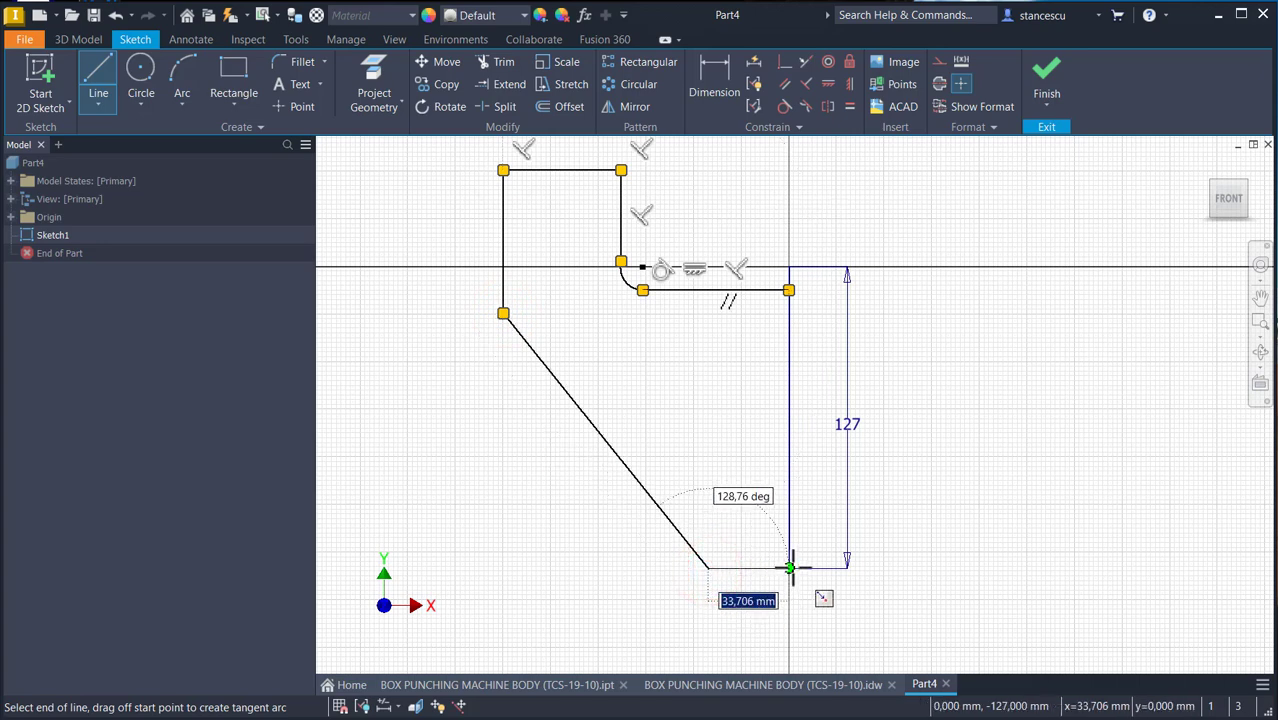
{"action": "left_click", "coordinate": [789, 568]}
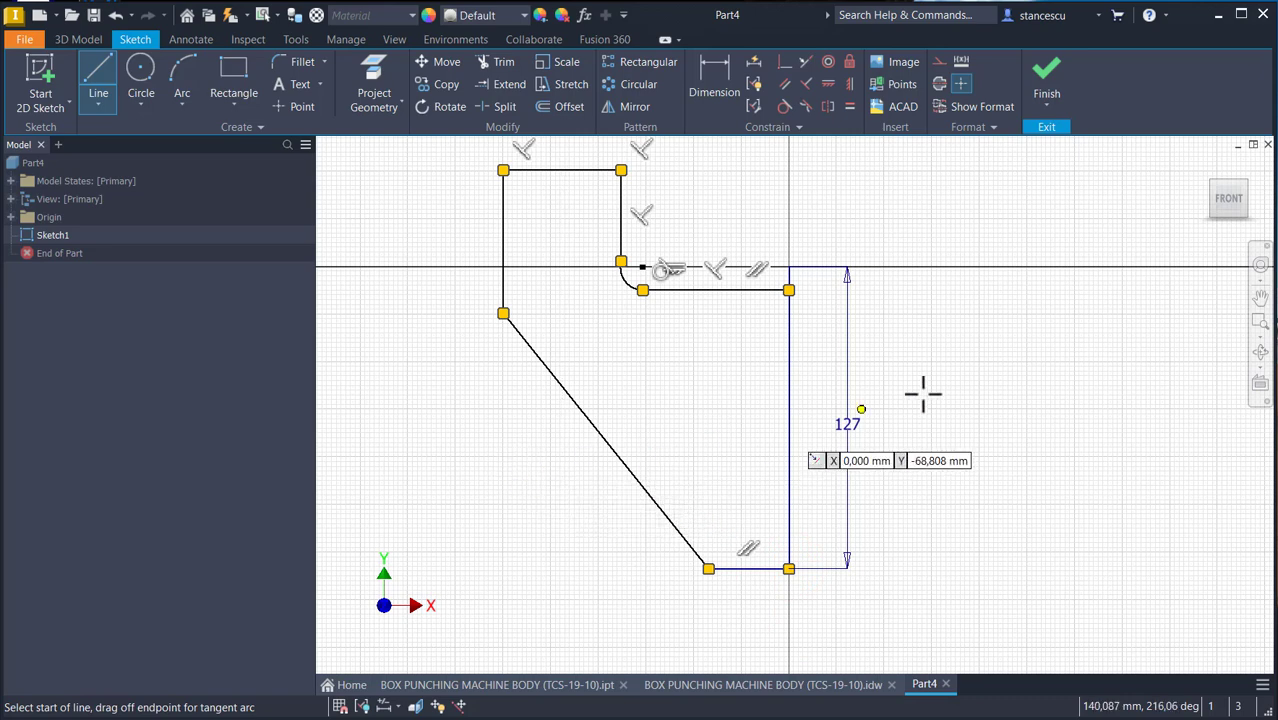
- Dimension the horizontal line beside the arc 8 mm below the origin
{"action": "left_click", "coordinate": [718, 82]}
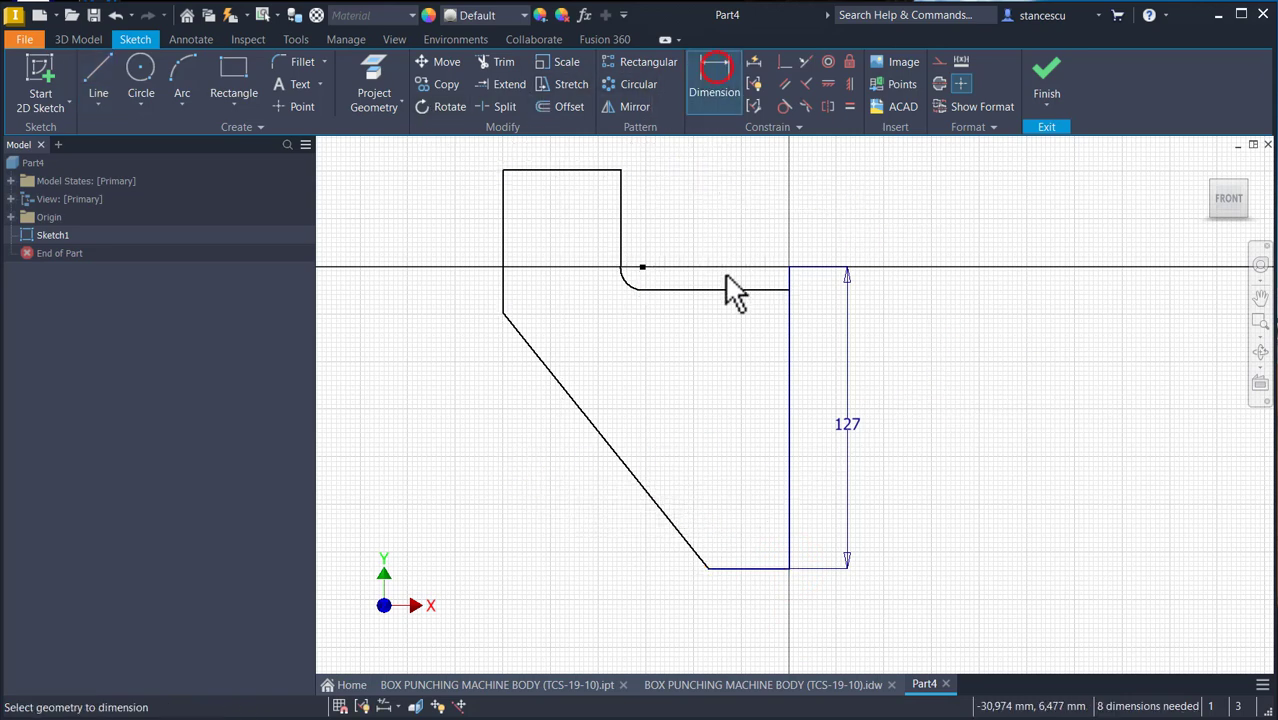
{"action": "left_click", "coordinate": [752, 290]}
{"action": "left_click", "coordinate": [788, 266]}
{"action": "left_click", "coordinate": [838, 300]}
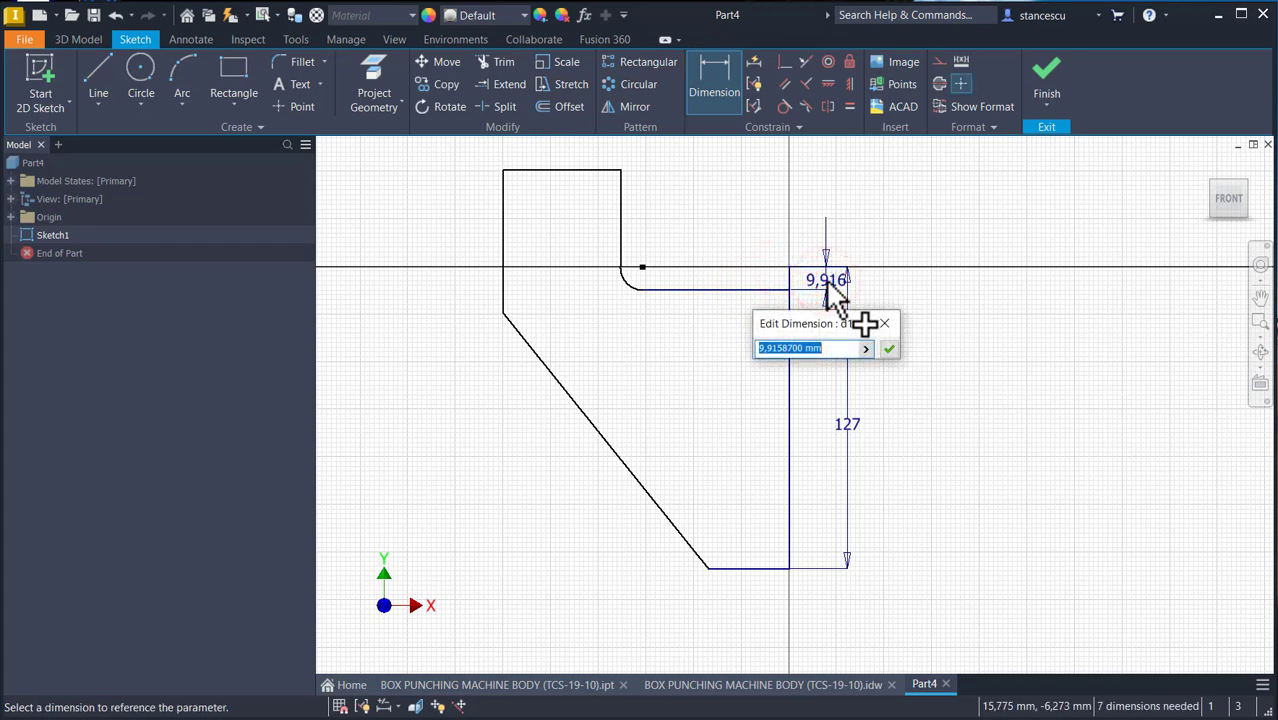
{"action": "key", "text": "Return"}
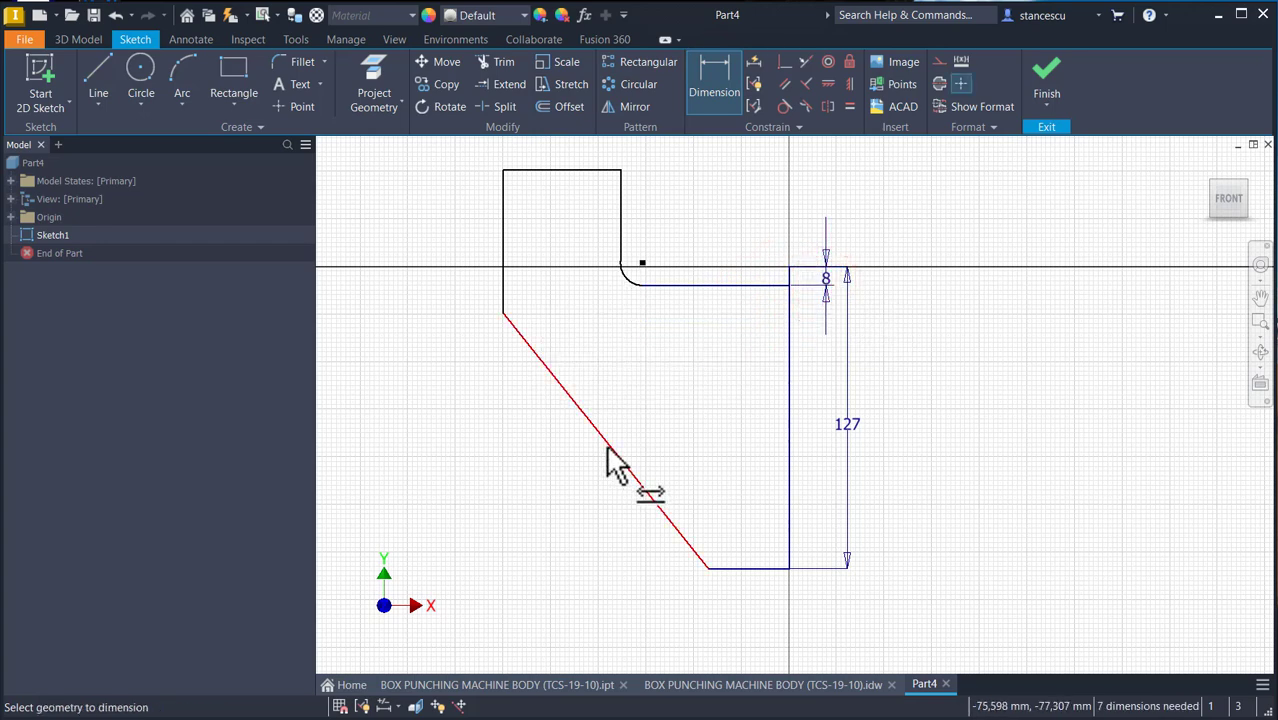
- Set the corner arc's radius to 12 mm and make the arc tangent to the adjoining vertical line
{"action": "left_click", "coordinate": [628, 286]}
{"action": "left_click", "coordinate": [602, 296]}
{"action": "type", "text": "12"}
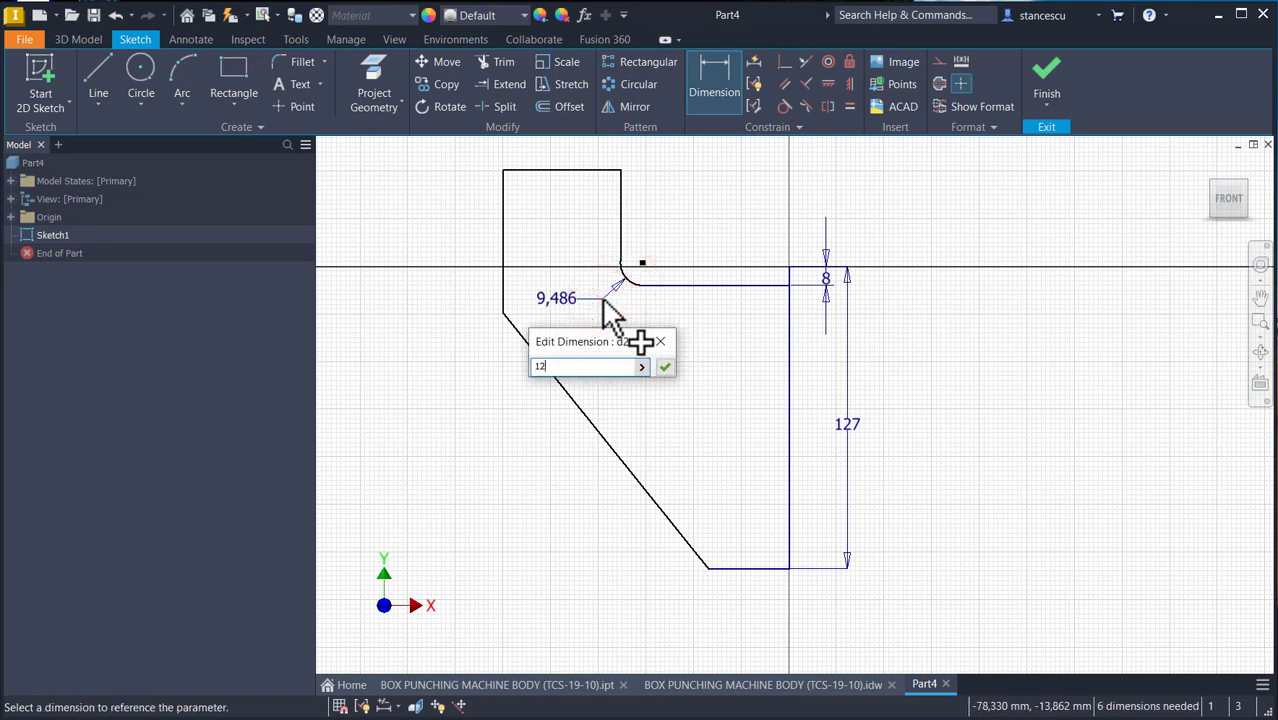
{"action": "key", "text": "Return"}
{"action": "left_click", "coordinate": [726, 96]}
{"action": "left_click", "coordinate": [729, 99]}
{"action": "left_click", "coordinate": [786, 106]}
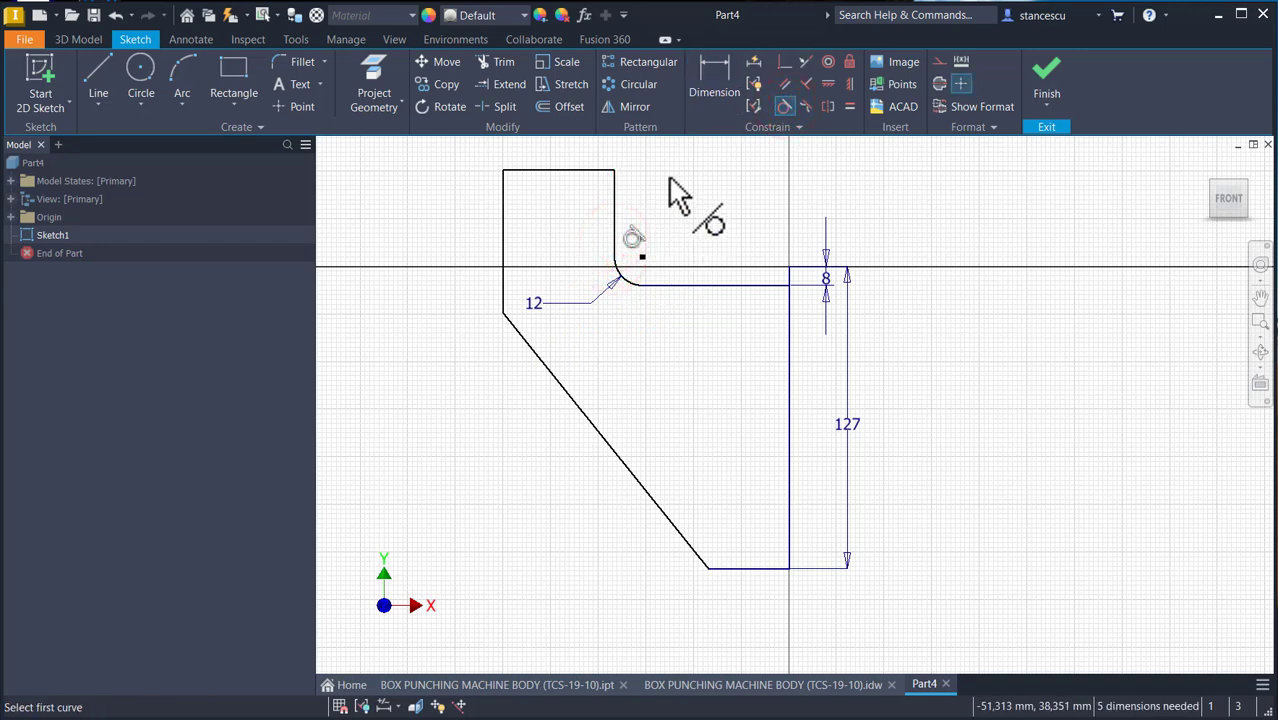
- Dimension the height between the profile's top edge and the horizontal line beside the arc to 54 mm
{"action": "left_click", "coordinate": [701, 87]}
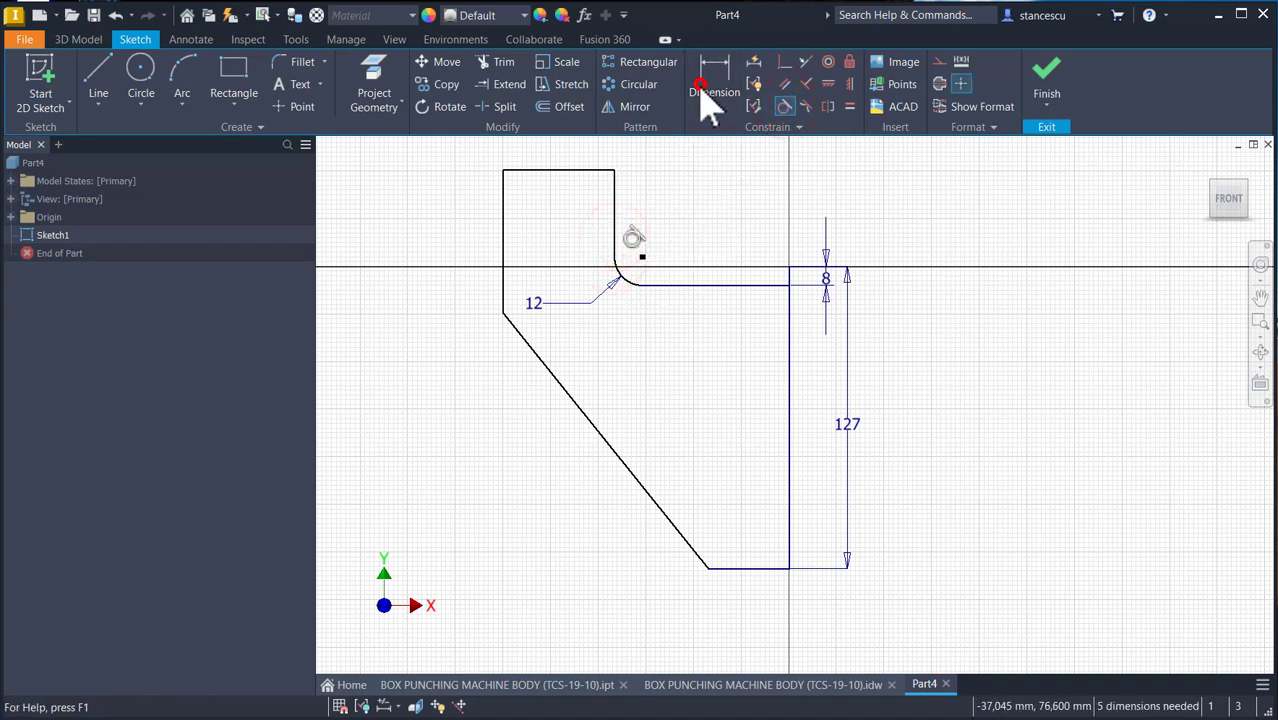
{"action": "left_click", "coordinate": [592, 175]}
{"action": "left_click", "coordinate": [683, 284]}
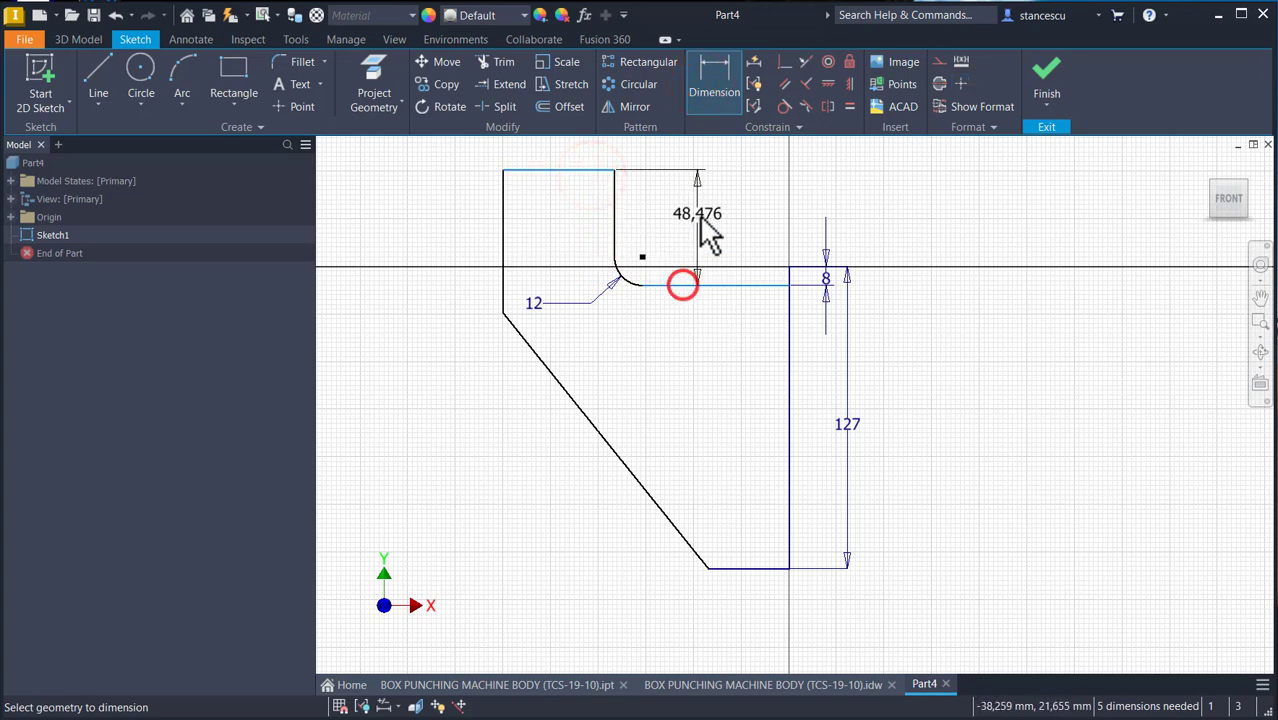
{"action": "left_click", "coordinate": [697, 215]}
{"action": "type", "text": "54"}
{"action": "key", "text": "Return"}
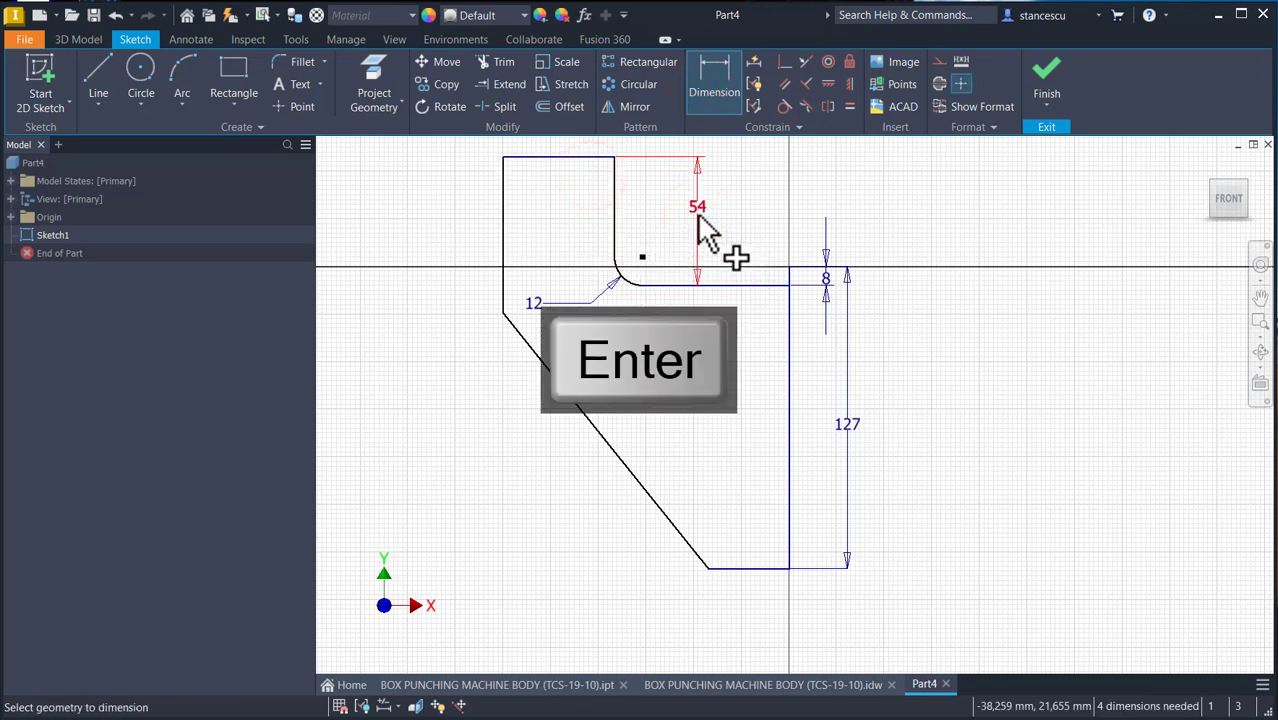
- Set the length of the profile's top edge to 54 mm
{"action": "middle_click_drag", "start_coordinate": [652, 287], "coordinate": [648, 381]}
{"action": "left_click", "coordinate": [543, 251]}
{"action": "left_click", "coordinate": [550, 222]}
{"action": "type", "text": "5"}
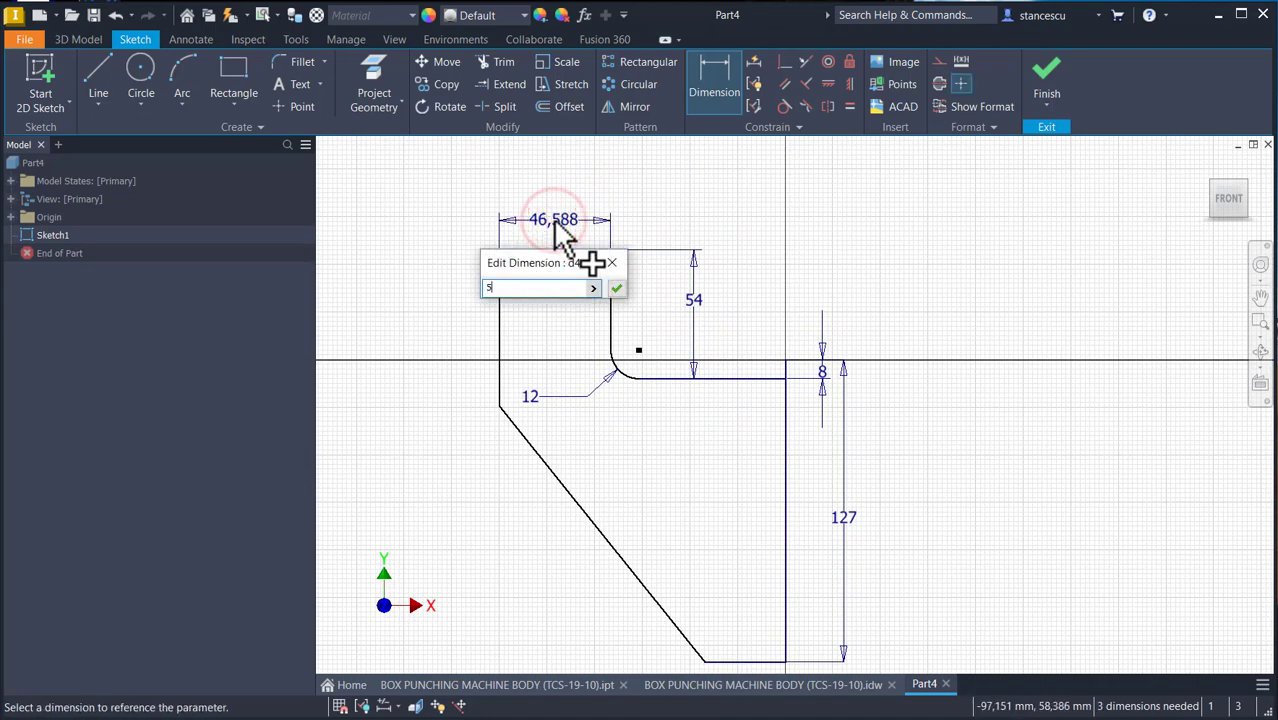
{"action": "type", "text": "4"}
{"action": "key", "text": "Return"}
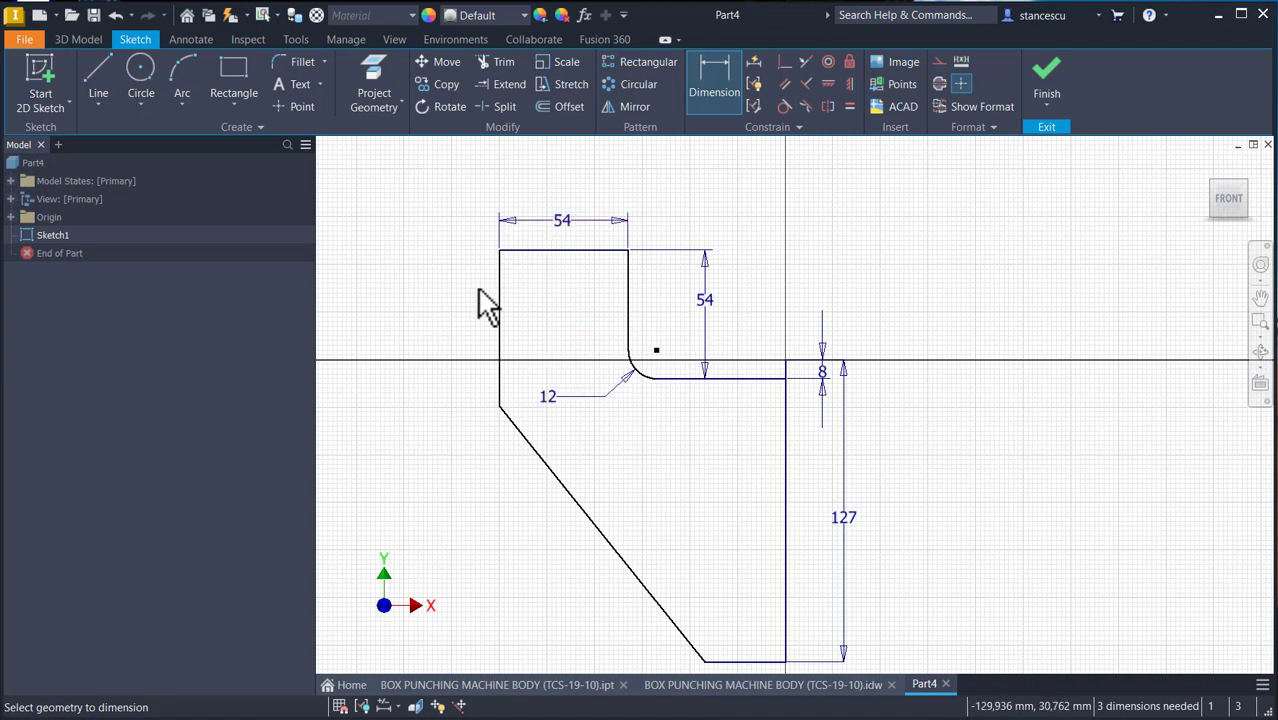
- Dimension the height from the profile's top edge to the upper end of the slanted line to 54 mm
{"action": "left_click", "coordinate": [531, 250]}
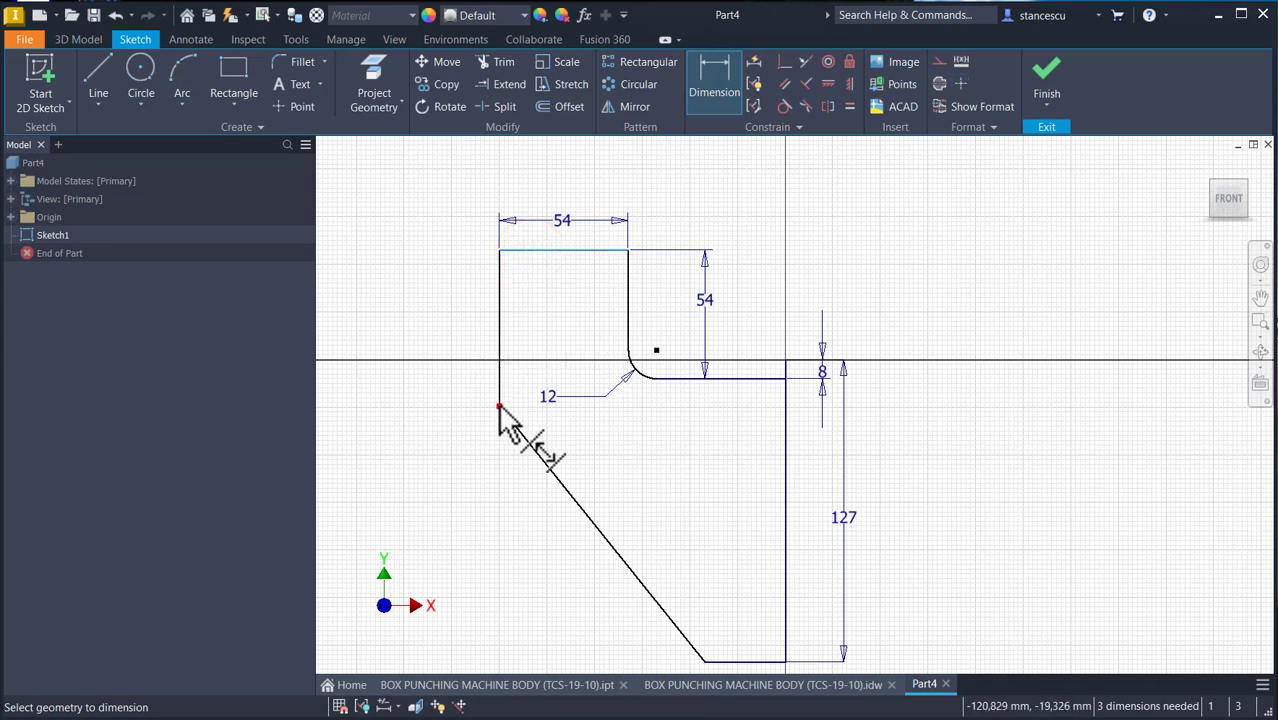
{"action": "left_click", "coordinate": [499, 406]}
{"action": "left_click", "coordinate": [463, 315]}
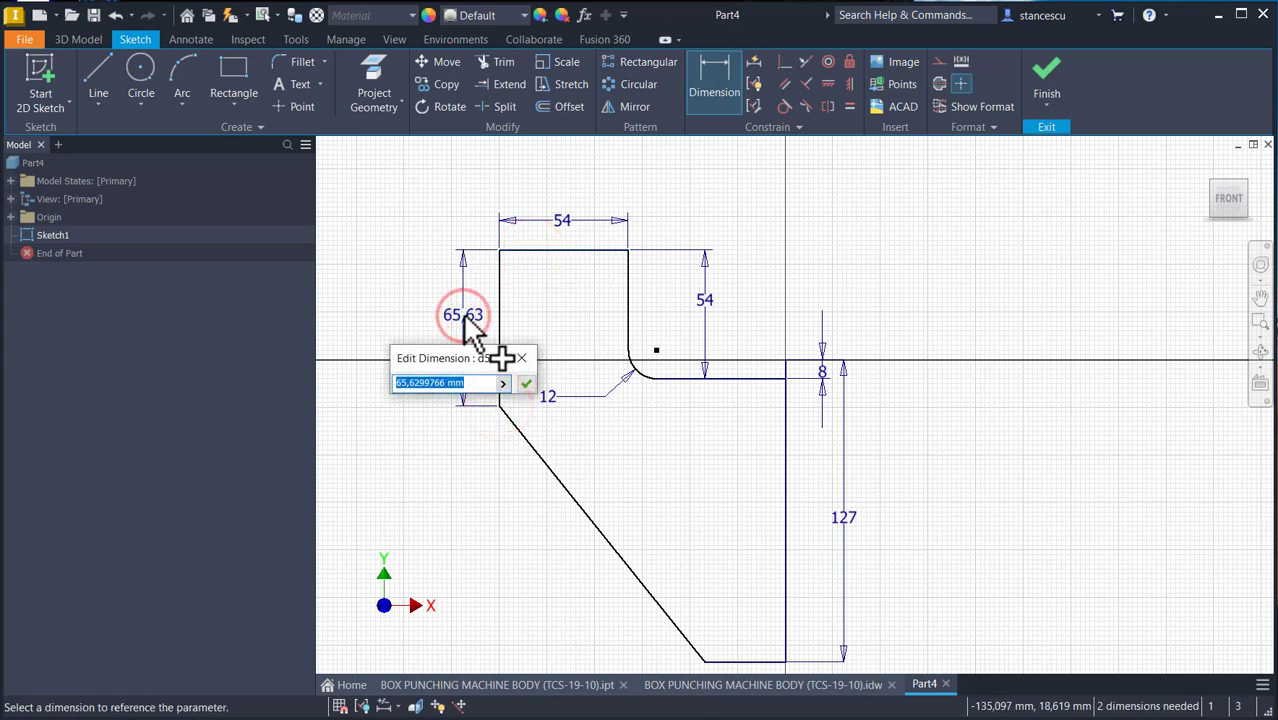
{"action": "type", "text": "54"}
{"action": "key", "text": "Return"}
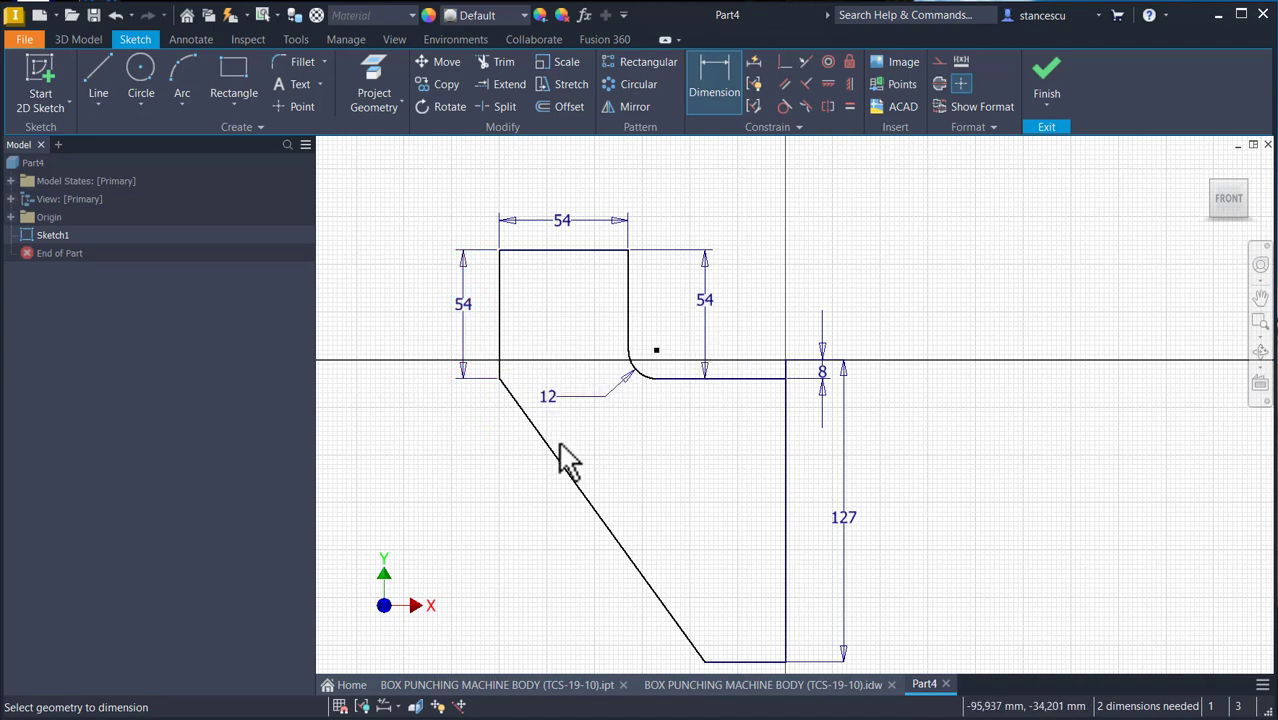
- Dimension the horizontal distance from the slanted line's lower end to the long vertical edge to 34 mm
{"action": "middle_click_drag", "start_coordinate": [563, 449], "coordinate": [531, 344]}
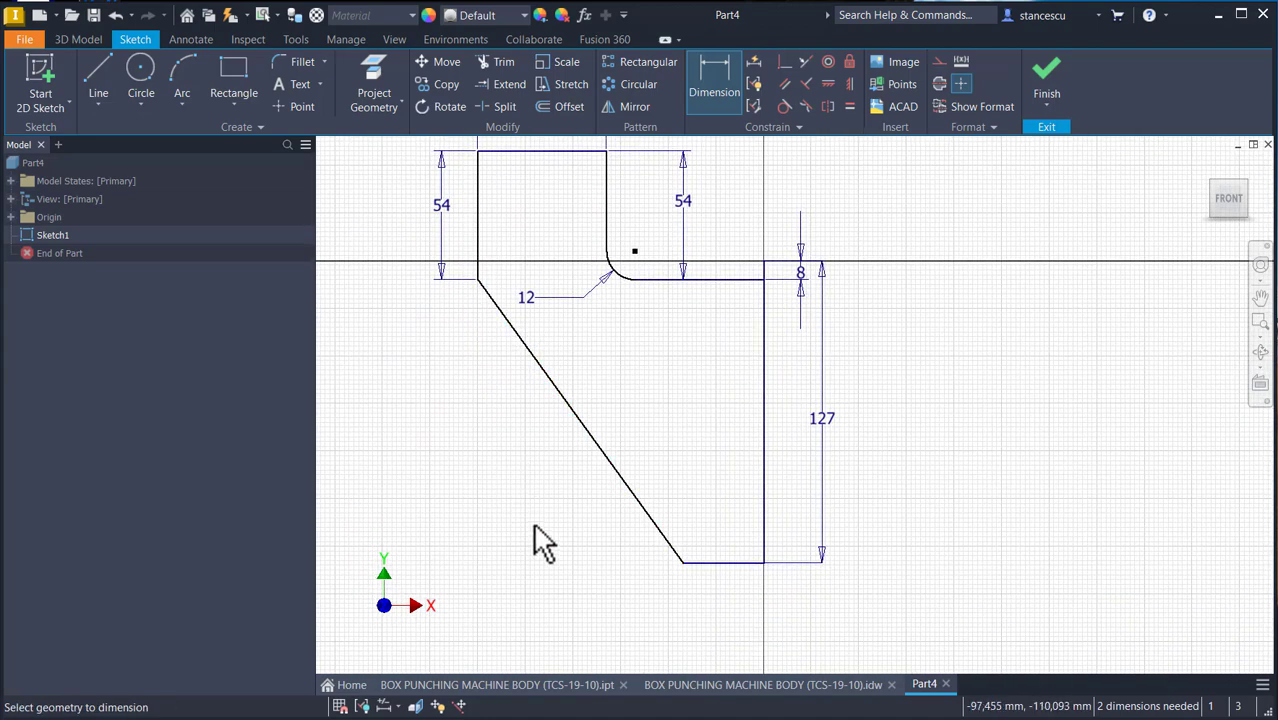
{"action": "left_click", "coordinate": [682, 563]}
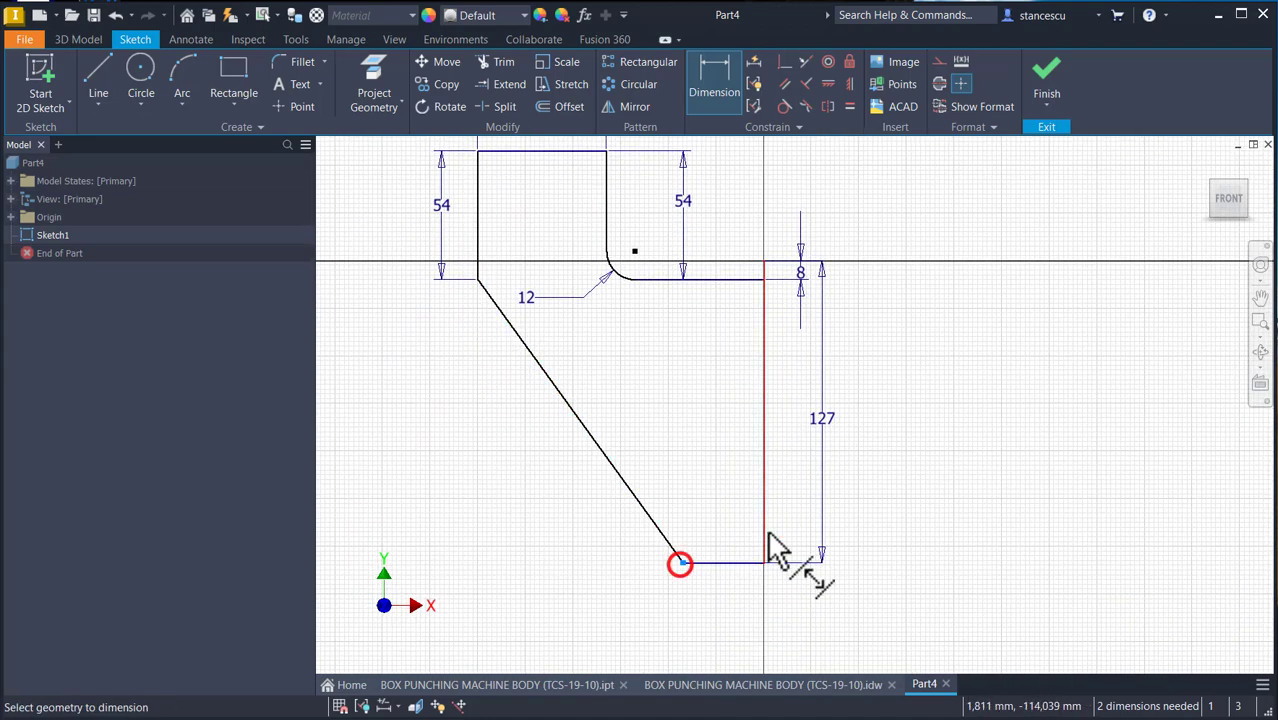
{"action": "left_click", "coordinate": [764, 530]}
{"action": "left_click", "coordinate": [712, 611]}
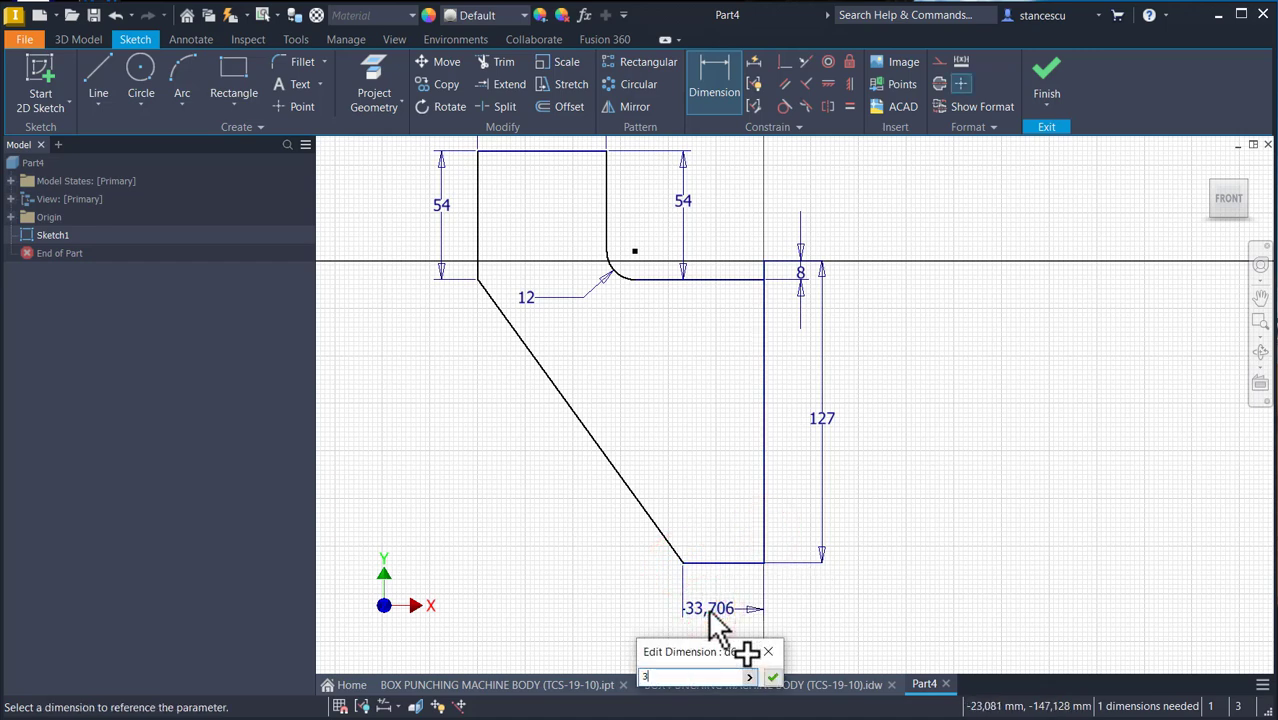
{"action": "key", "text": "Return"}
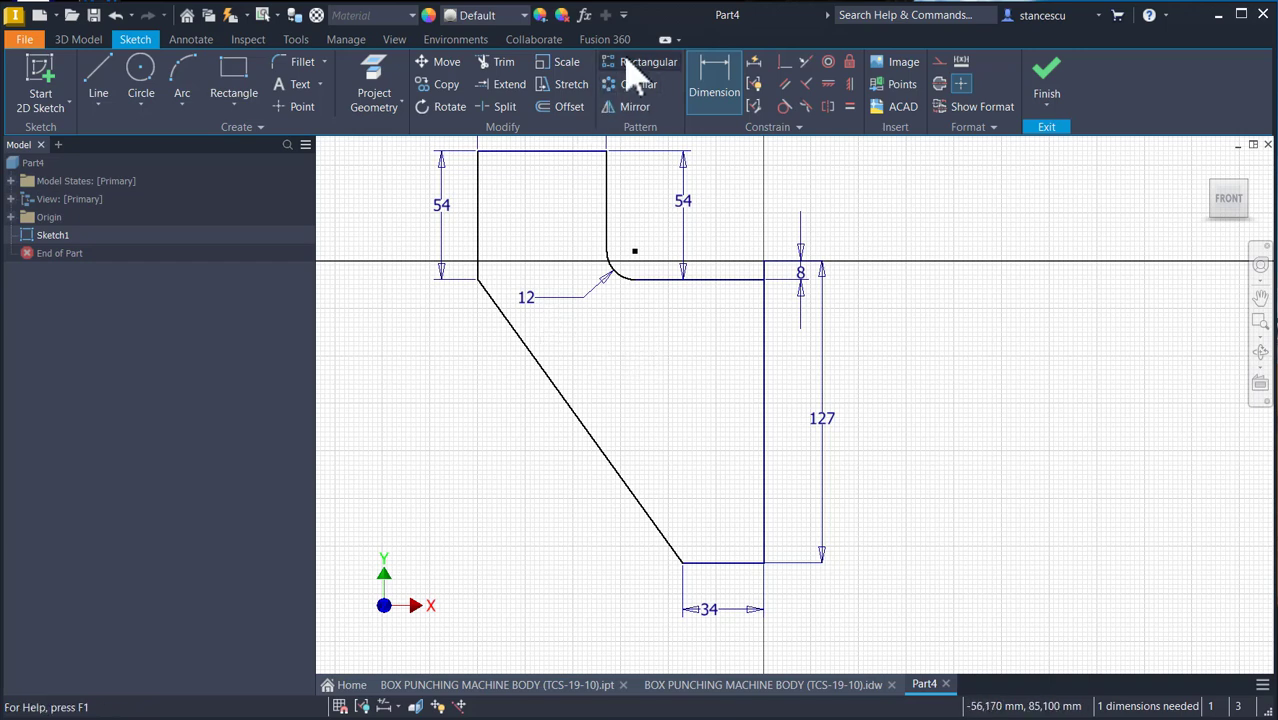
- Try Auto Dimension with dimensions and constraints on the sketch, remove the generated dimensions, and reapply them
{"action": "left_click", "coordinate": [755, 62]}
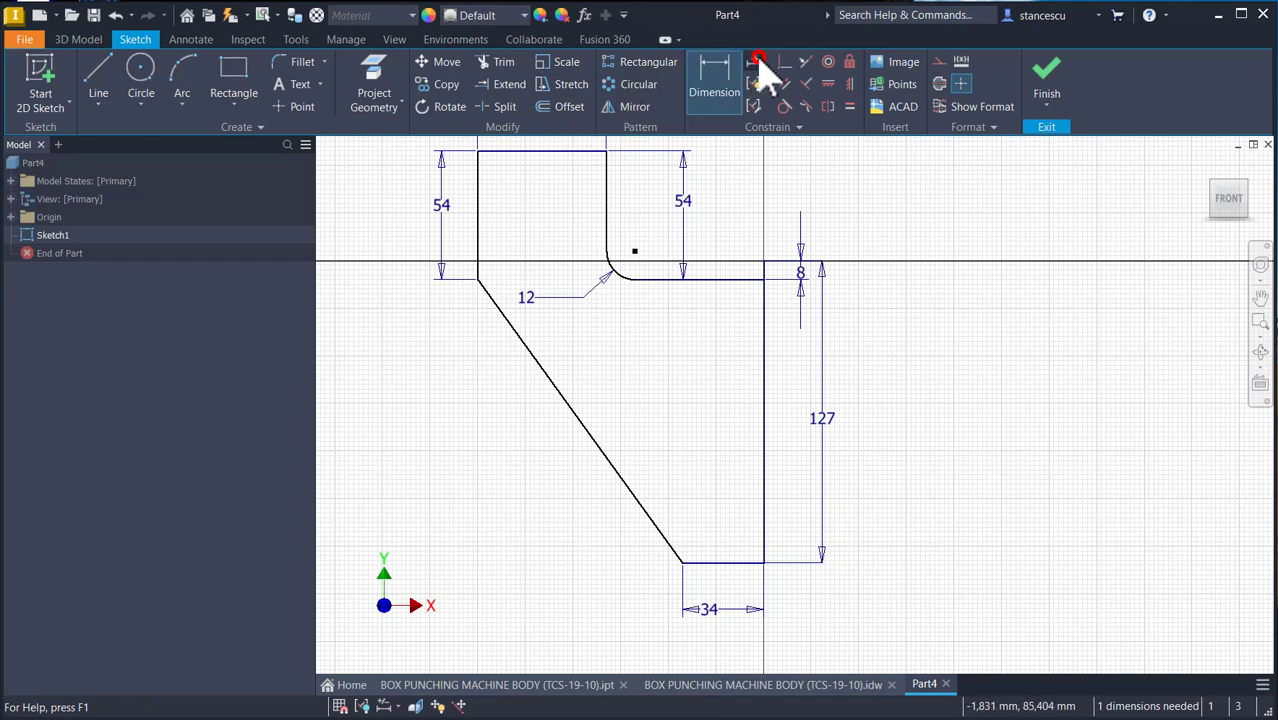
{"action": "left_click", "coordinate": [384, 265]}
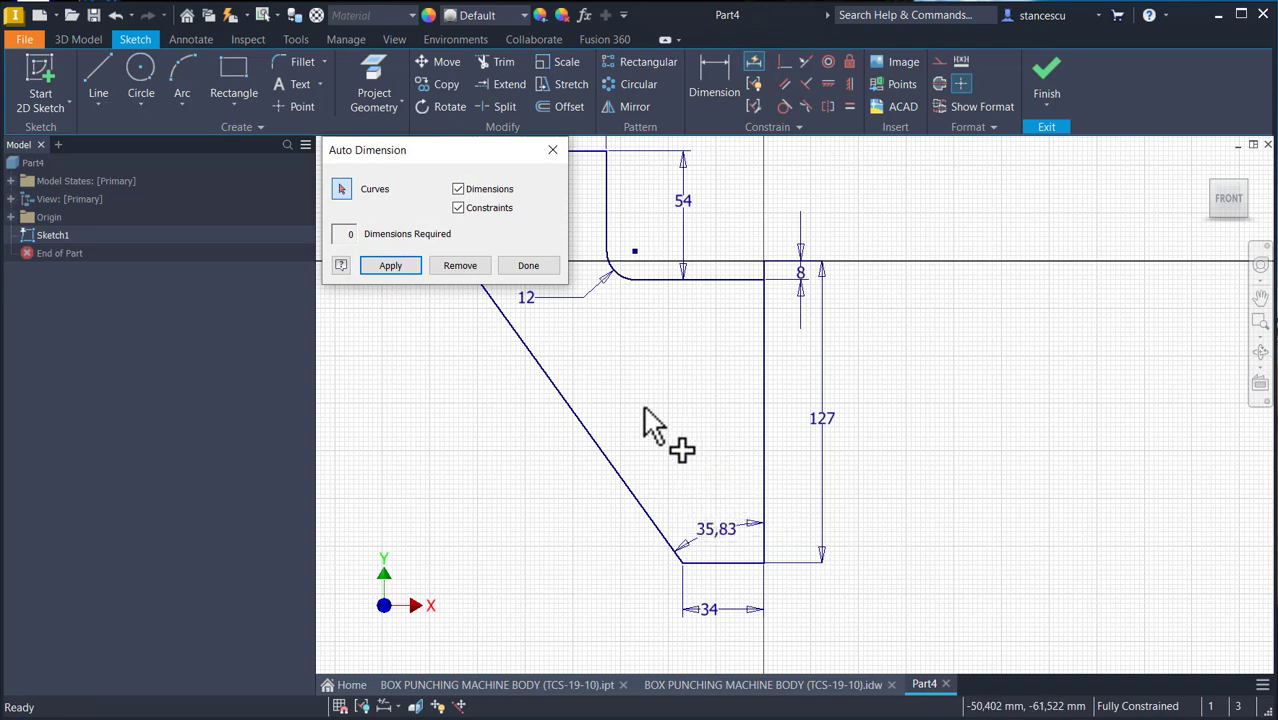
{"action": "left_click", "coordinate": [463, 266]}
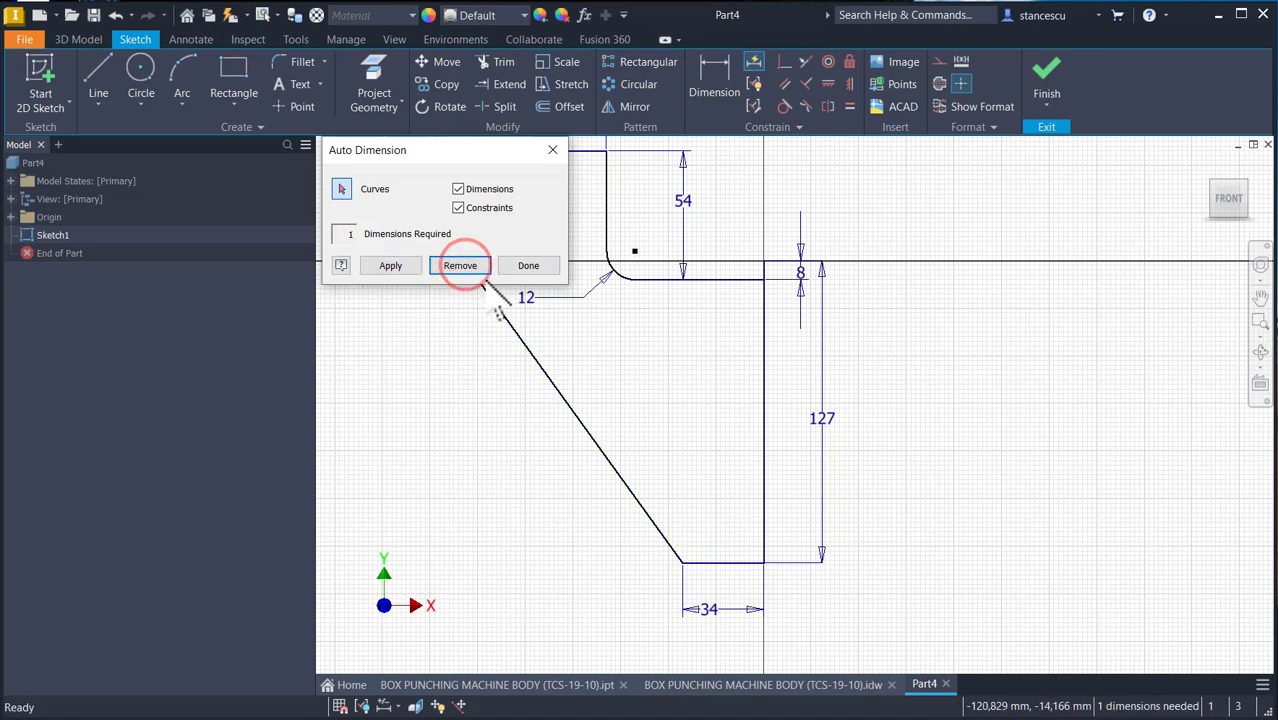
{"action": "left_click", "coordinate": [391, 267]}
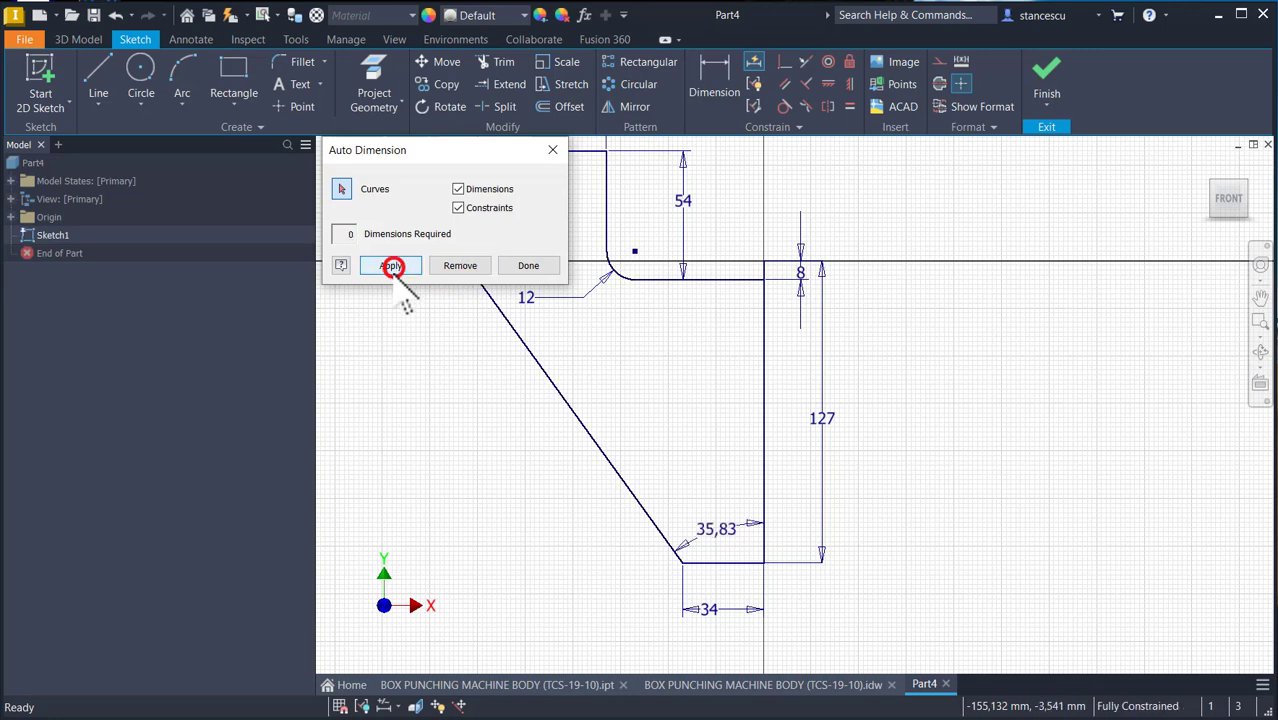
{"action": "left_click", "coordinate": [542, 265]}
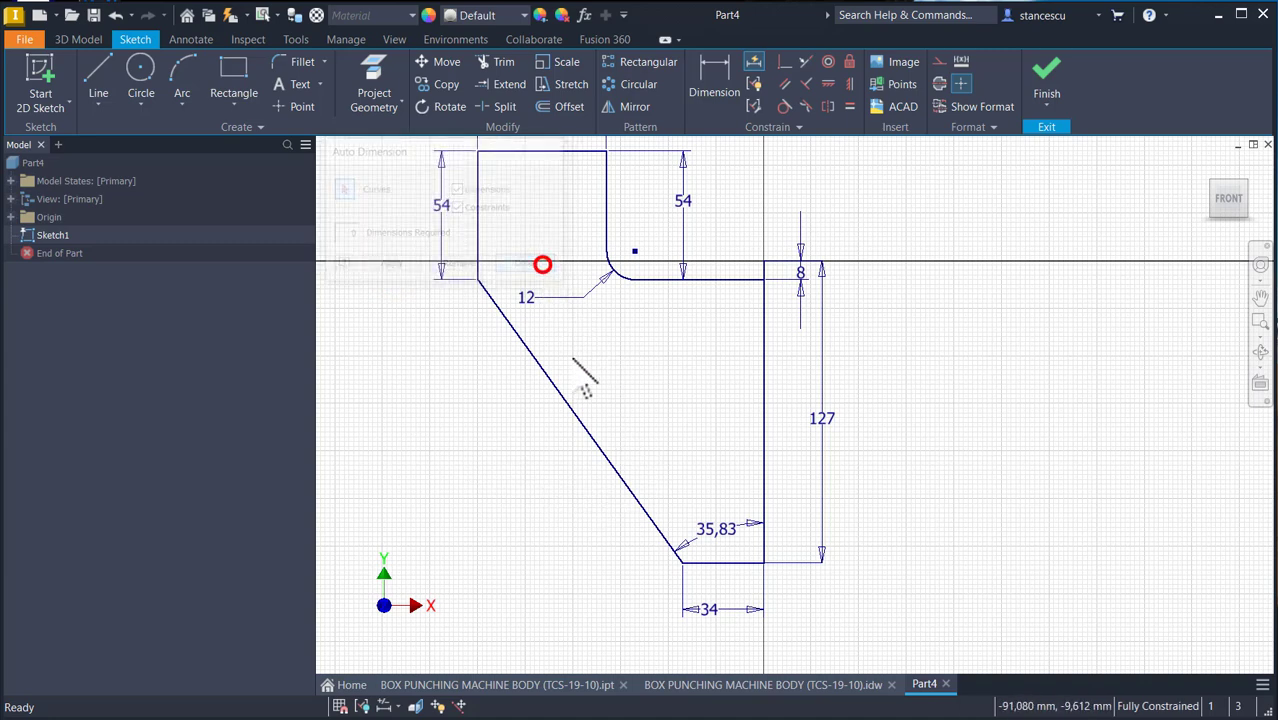
- Try a 40° angle between the slanted line and the long vertical edge, and undo it together with the automatic dimension
{"action": "double_click", "coordinate": [721, 535]}
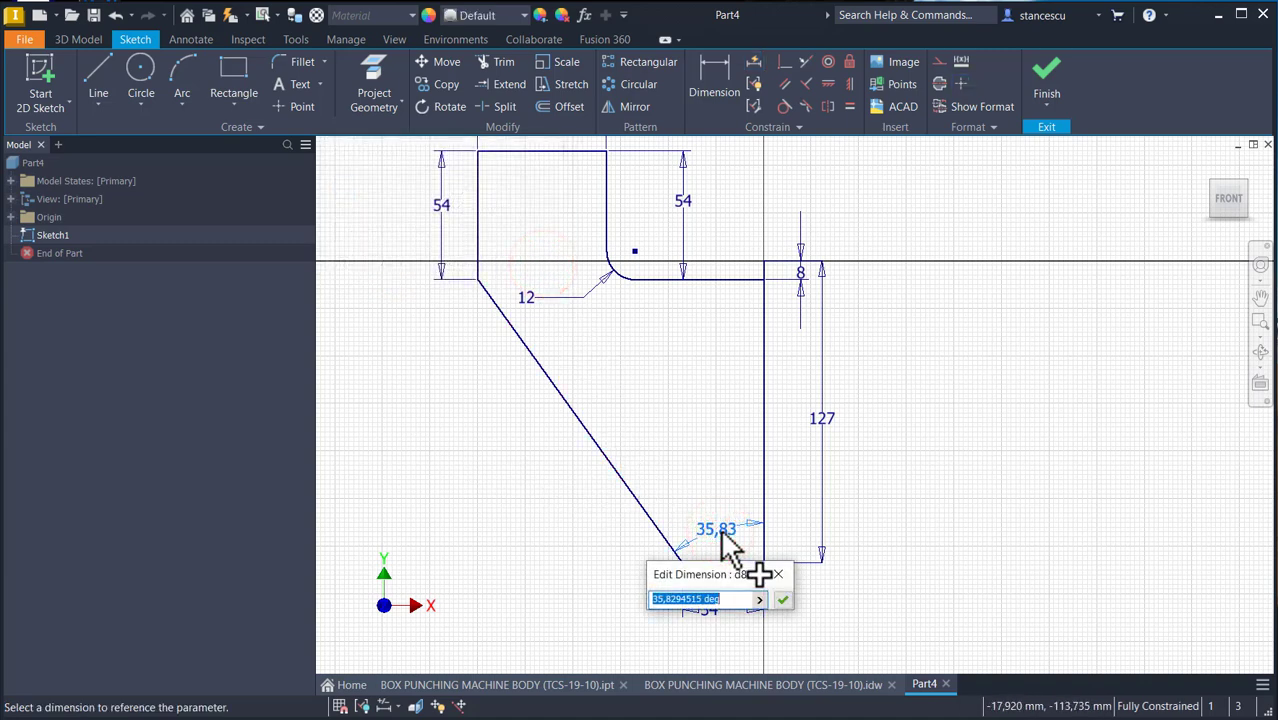
{"action": "key", "text": "Return"}
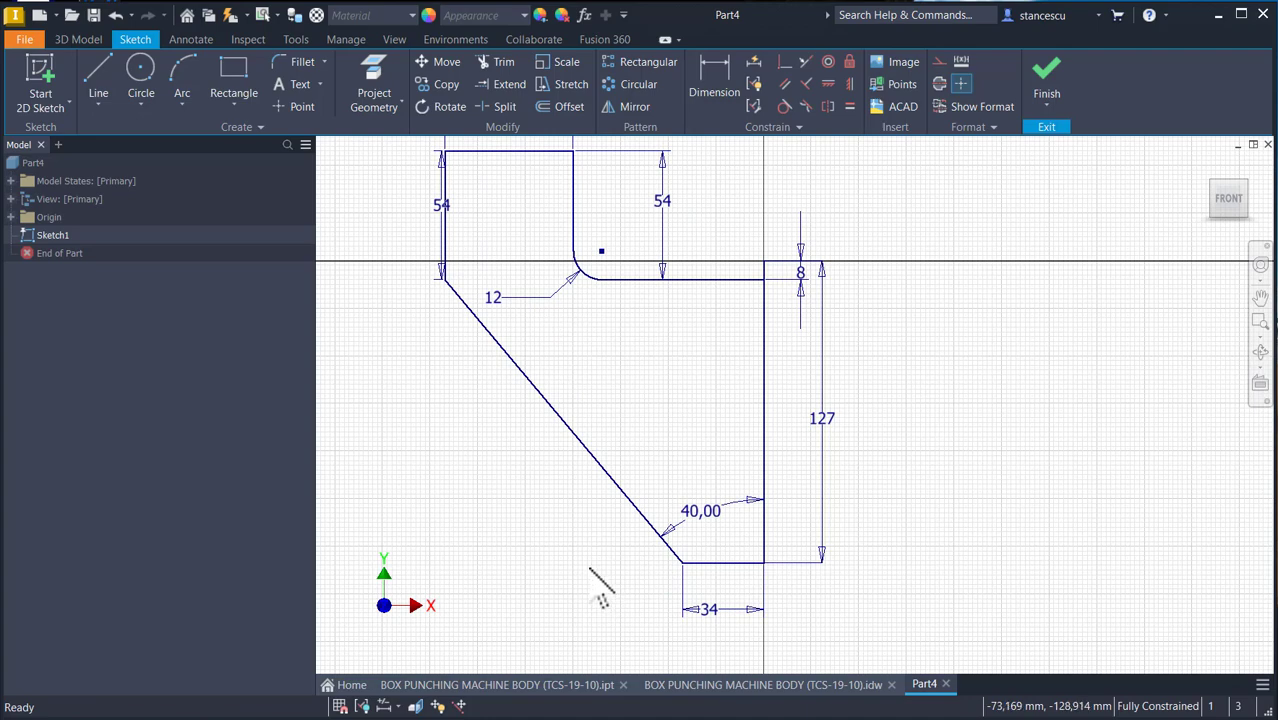
{"action": "key", "text": "ctrl+z"}
{"action": "key", "text": "ctrl+z"}
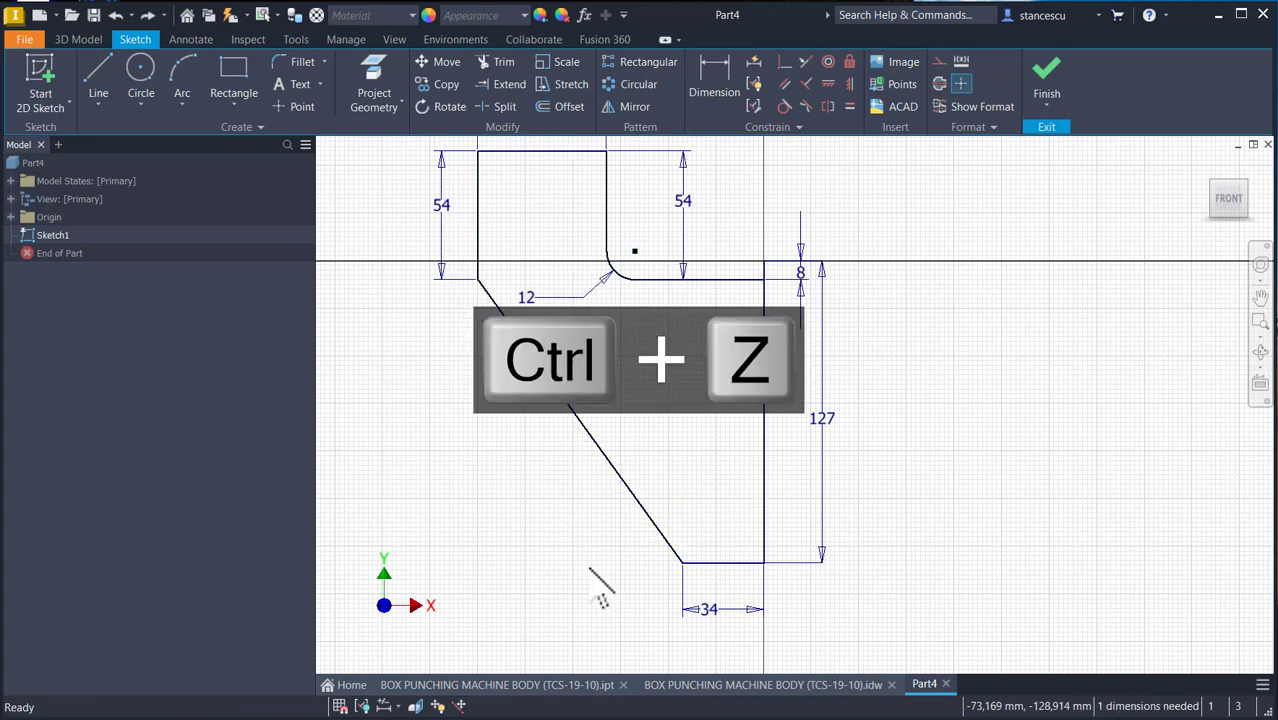
- Dimension the horizontal distance between the vertical line above the 12 mm arc and the long vertical edge to 84 mm
{"action": "middle_click_drag", "start_coordinate": [604, 546], "coordinate": [599, 614]}
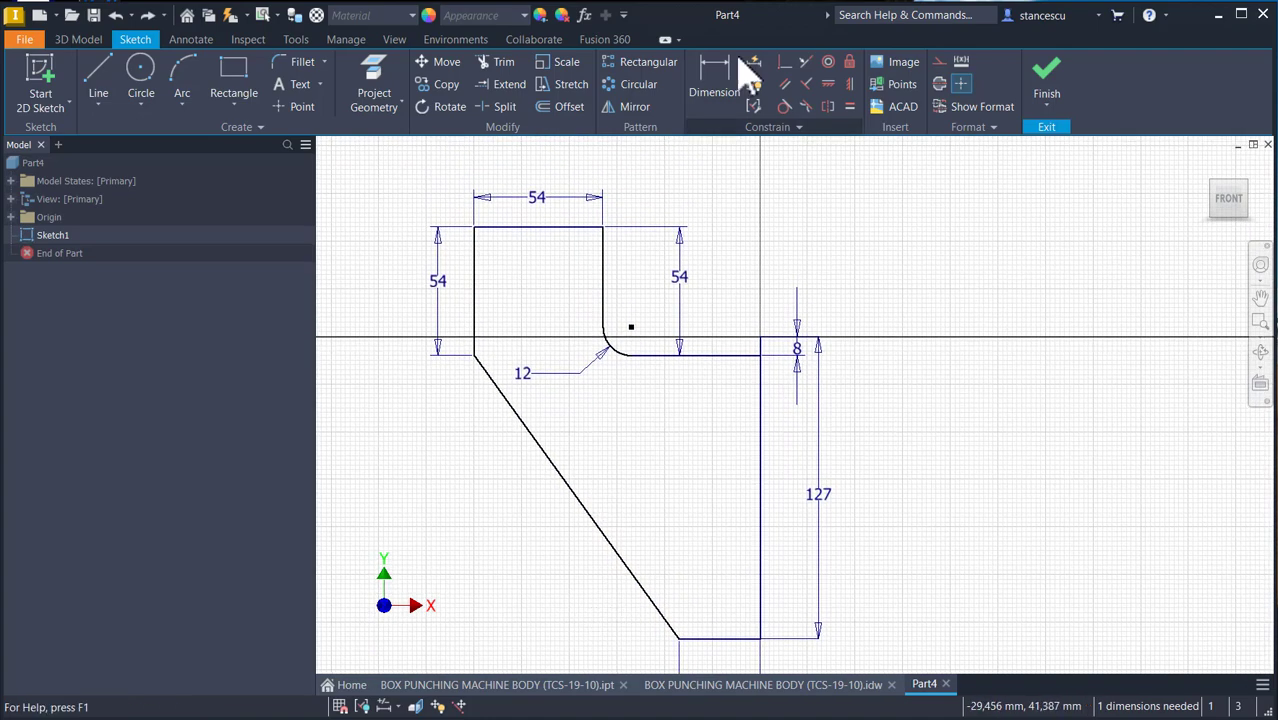
{"action": "left_click", "coordinate": [717, 80]}
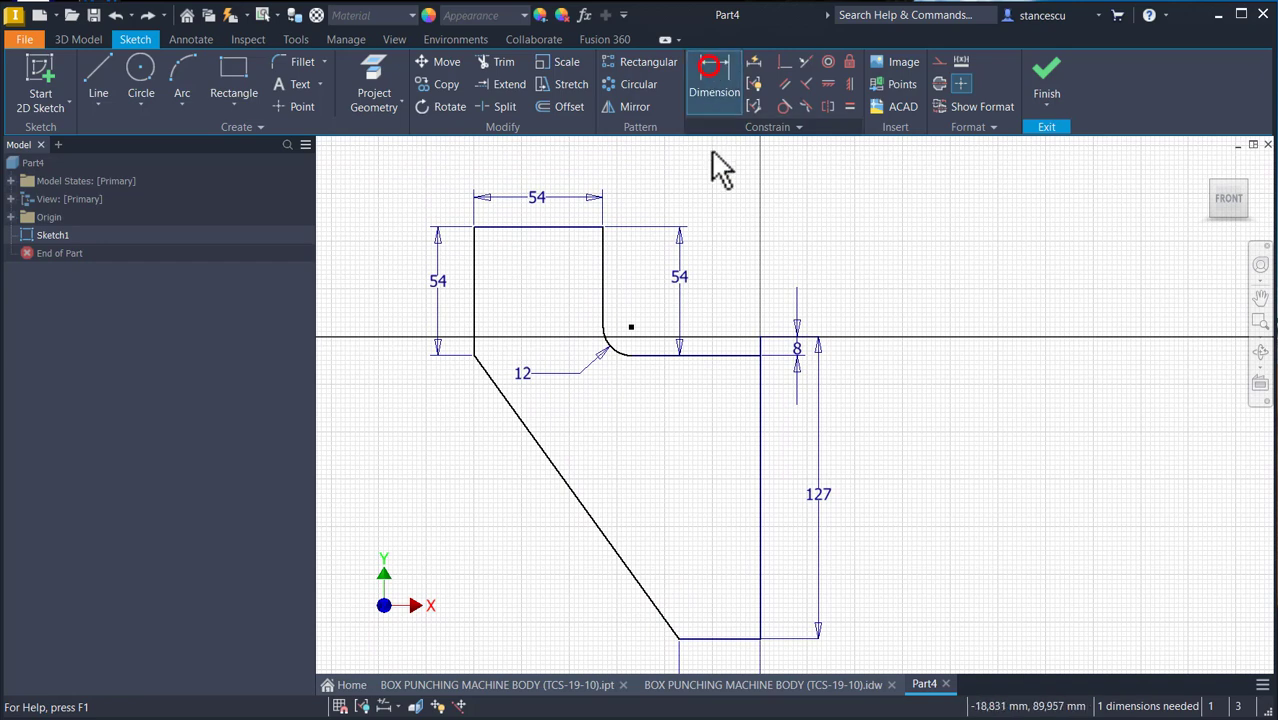
{"action": "left_click", "coordinate": [606, 244]}
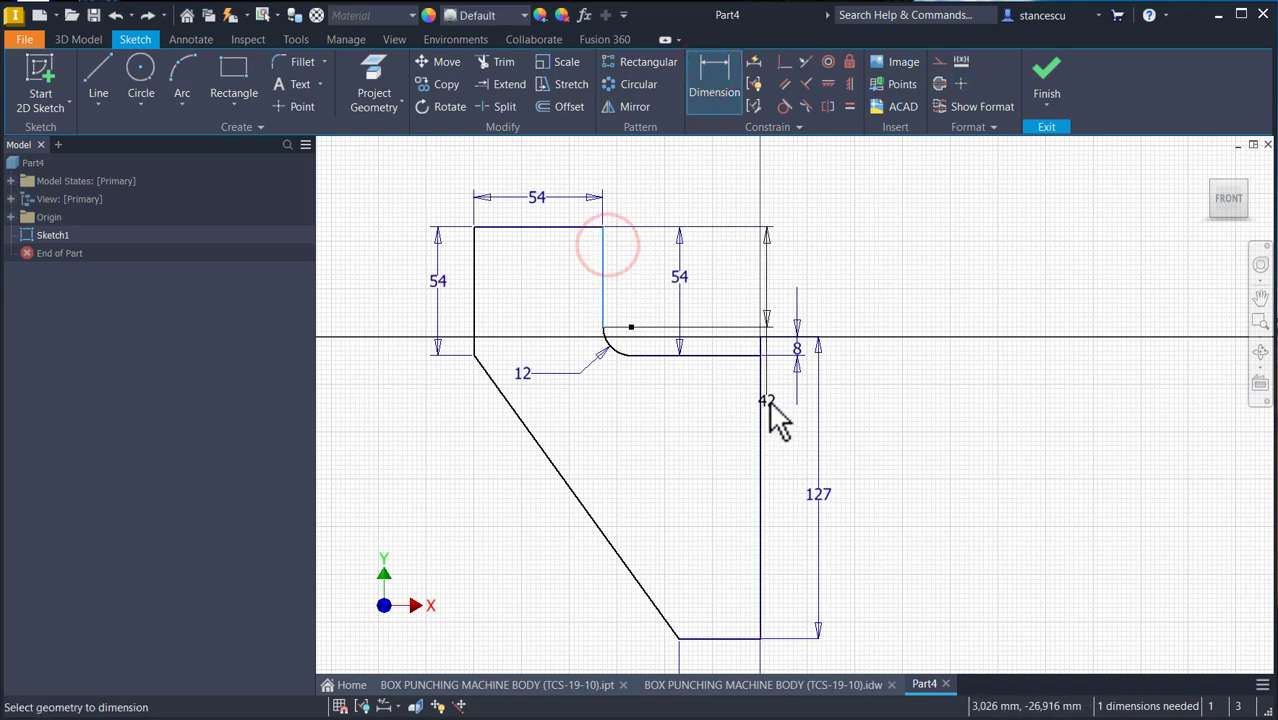
{"action": "left_click", "coordinate": [758, 389]}
{"action": "left_click", "coordinate": [688, 195]}
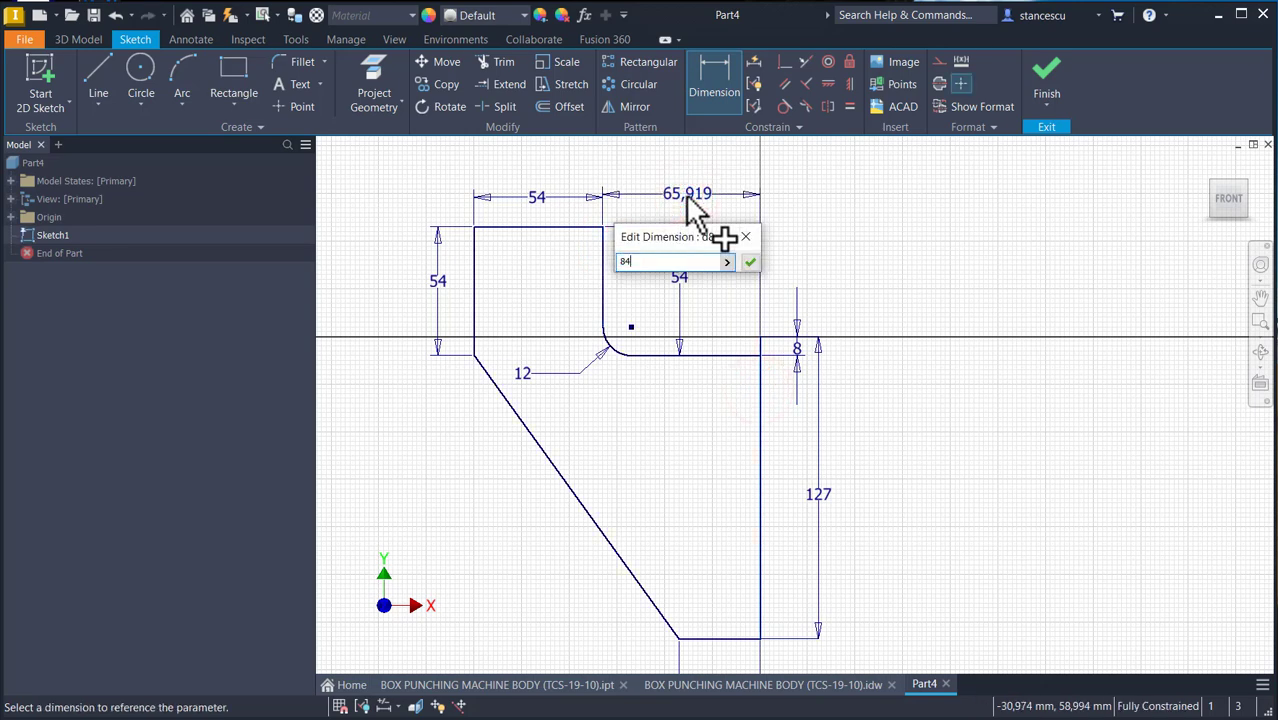
{"action": "key", "text": "Return"}
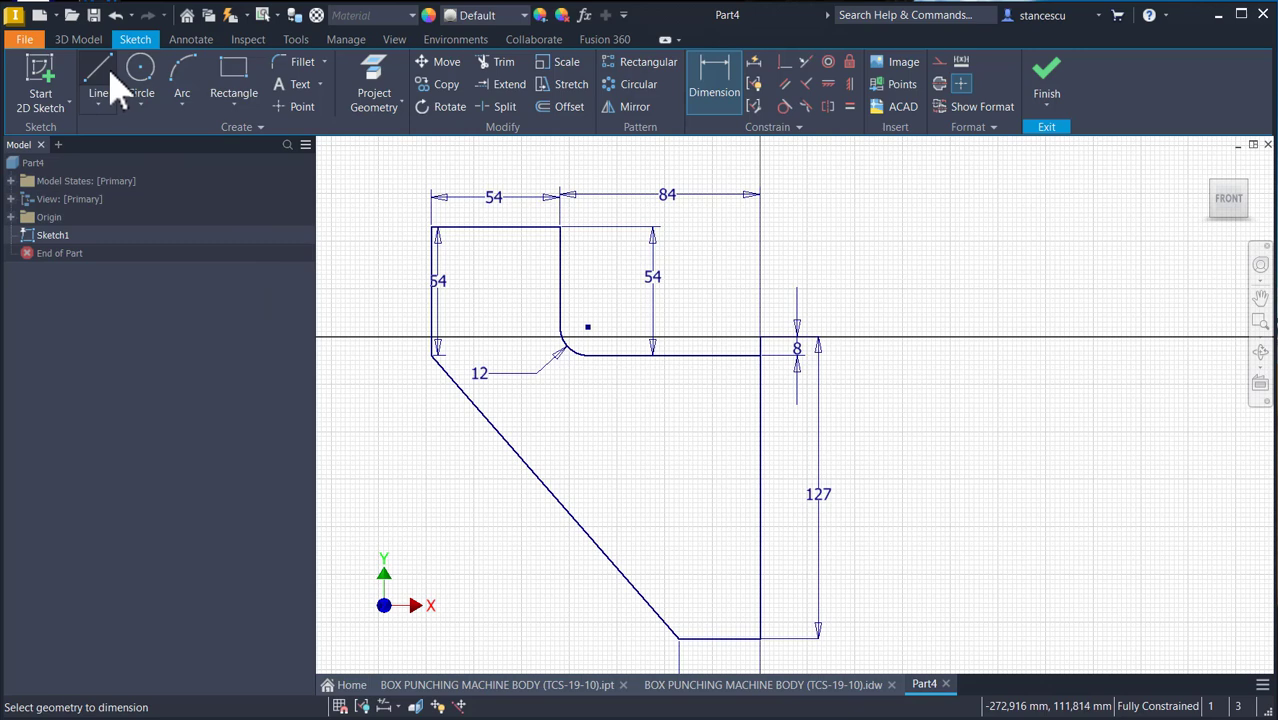
- Fillet the slanted line's upper corner with a 33 mm radius and its lower corner with a 22 mm radius
{"action": "left_click", "coordinate": [296, 66]}
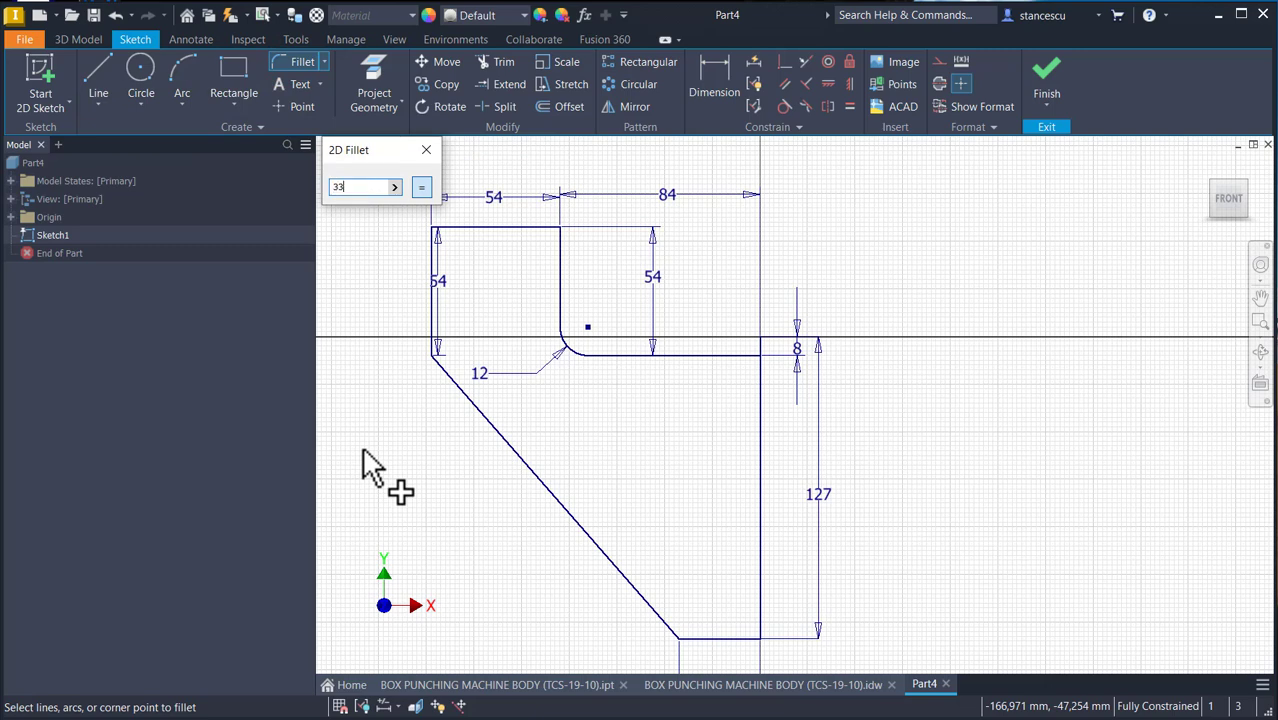
{"action": "left_click", "coordinate": [430, 352]}
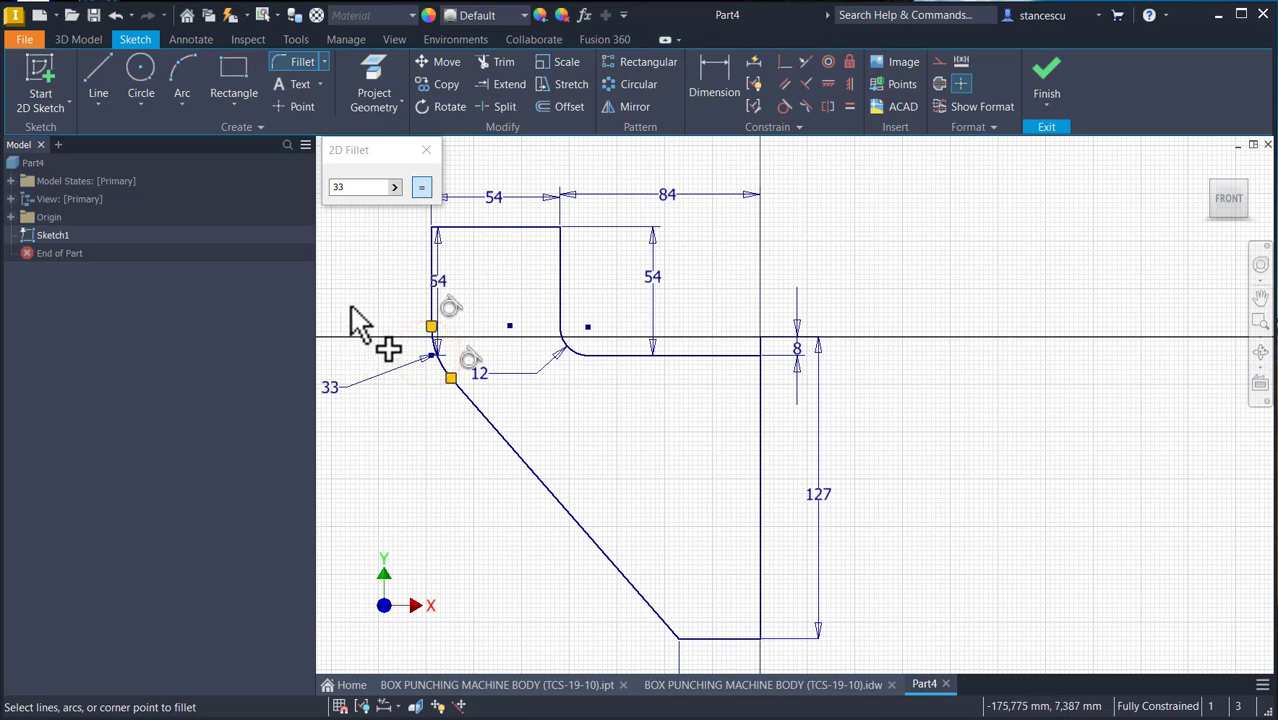
{"action": "left_click", "coordinate": [340, 188]}
{"action": "type", "text": "22"}
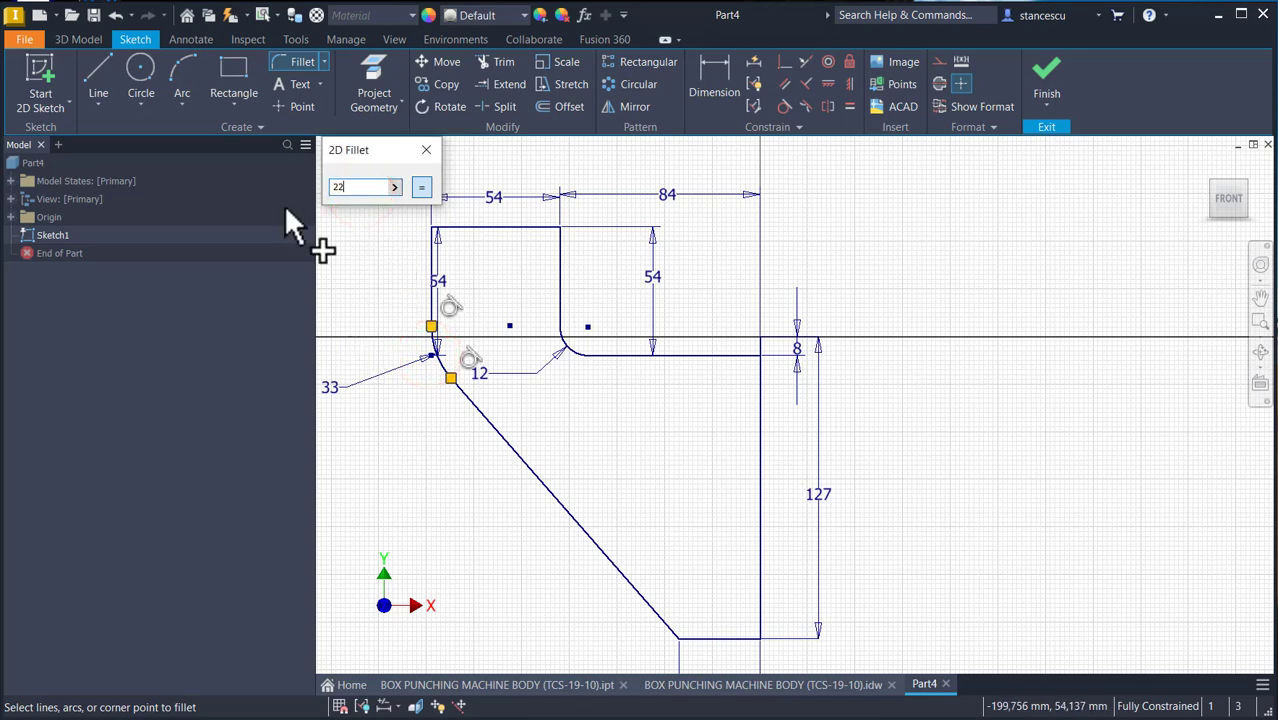
{"action": "left_click", "coordinate": [680, 638]}
{"action": "left_click", "coordinate": [426, 149]}
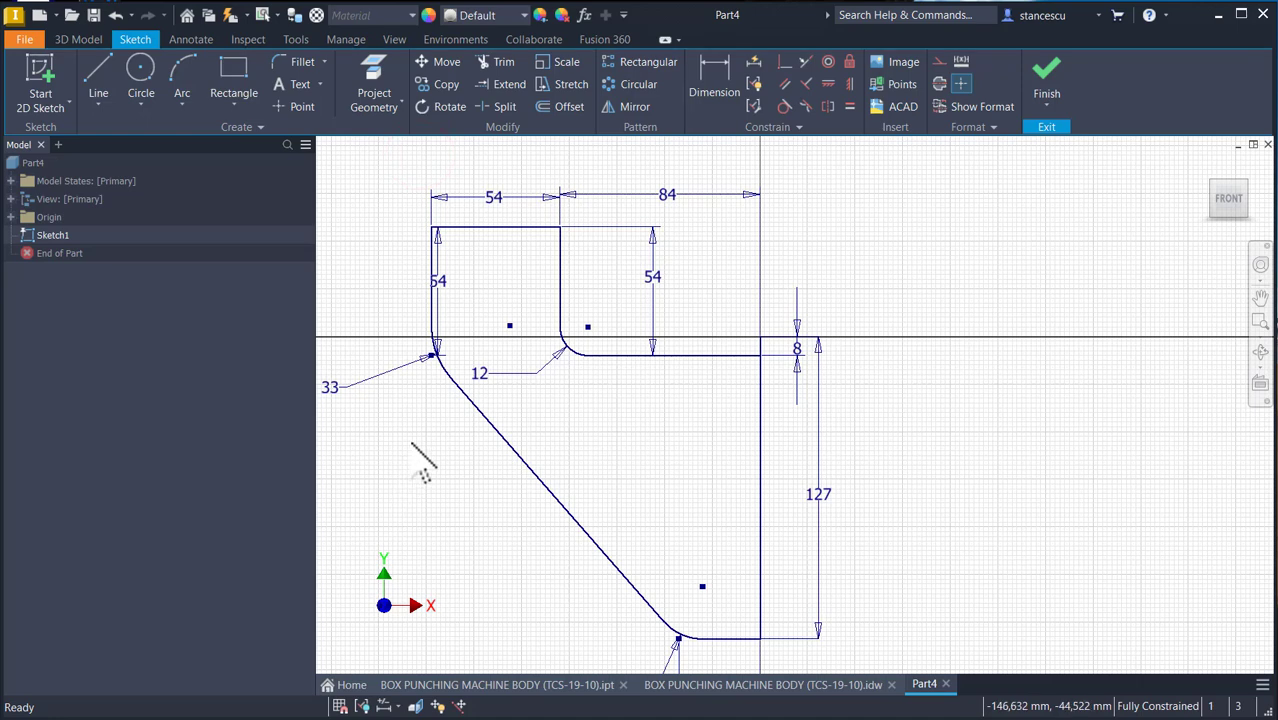
- Reposition the 54 mm height dimension that overlaps the outer vertical edge outside the profile
{"action": "key", "text": "Escape"}
{"action": "left_click_drag", "start_coordinate": [438, 281], "coordinate": [385, 285]}
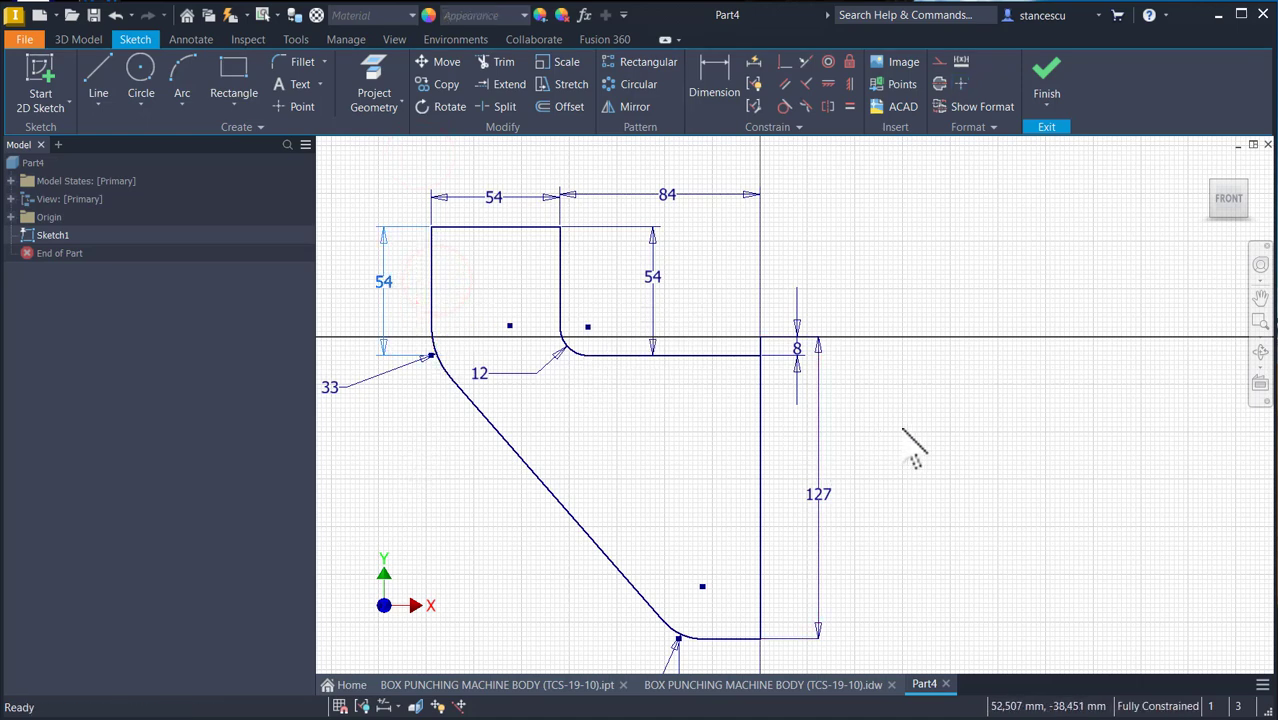
- Sketch a notch outline with two rounded corners on the long vertical edge, its ends about 45 mm and 88 mm below the origin
{"action": "left_click", "coordinate": [104, 78]}
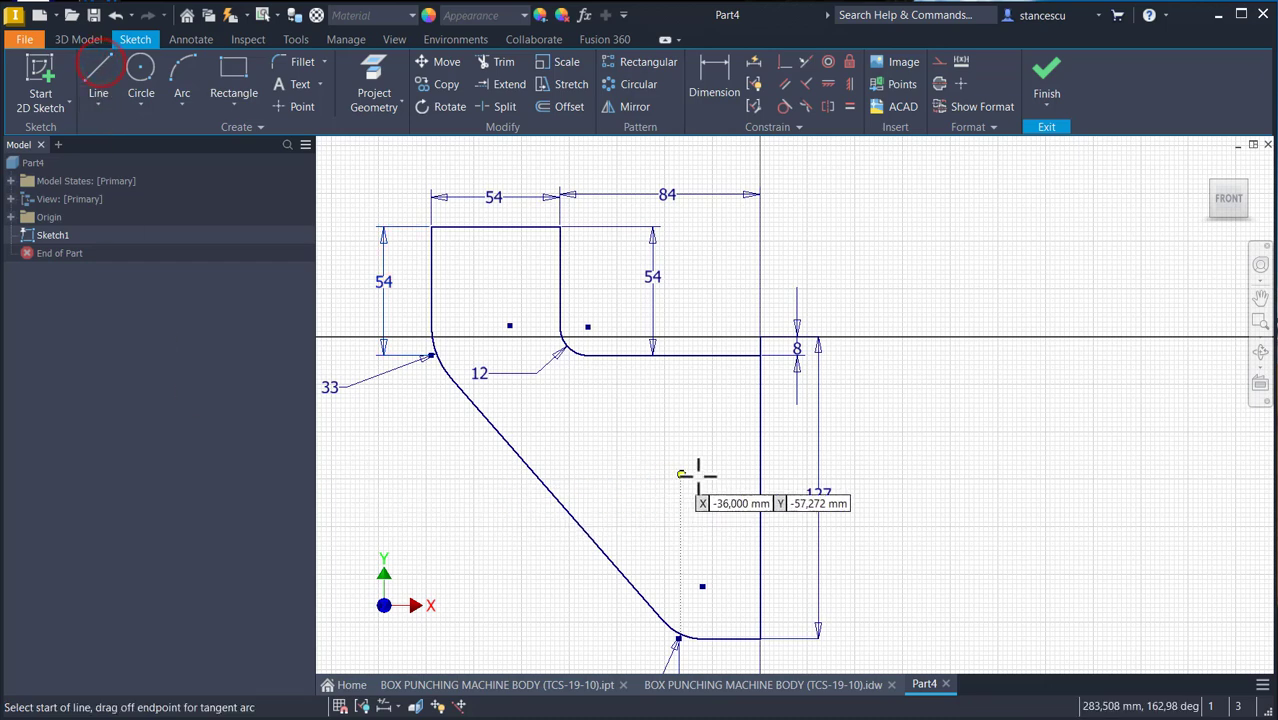
{"action": "left_click", "coordinate": [760, 443]}
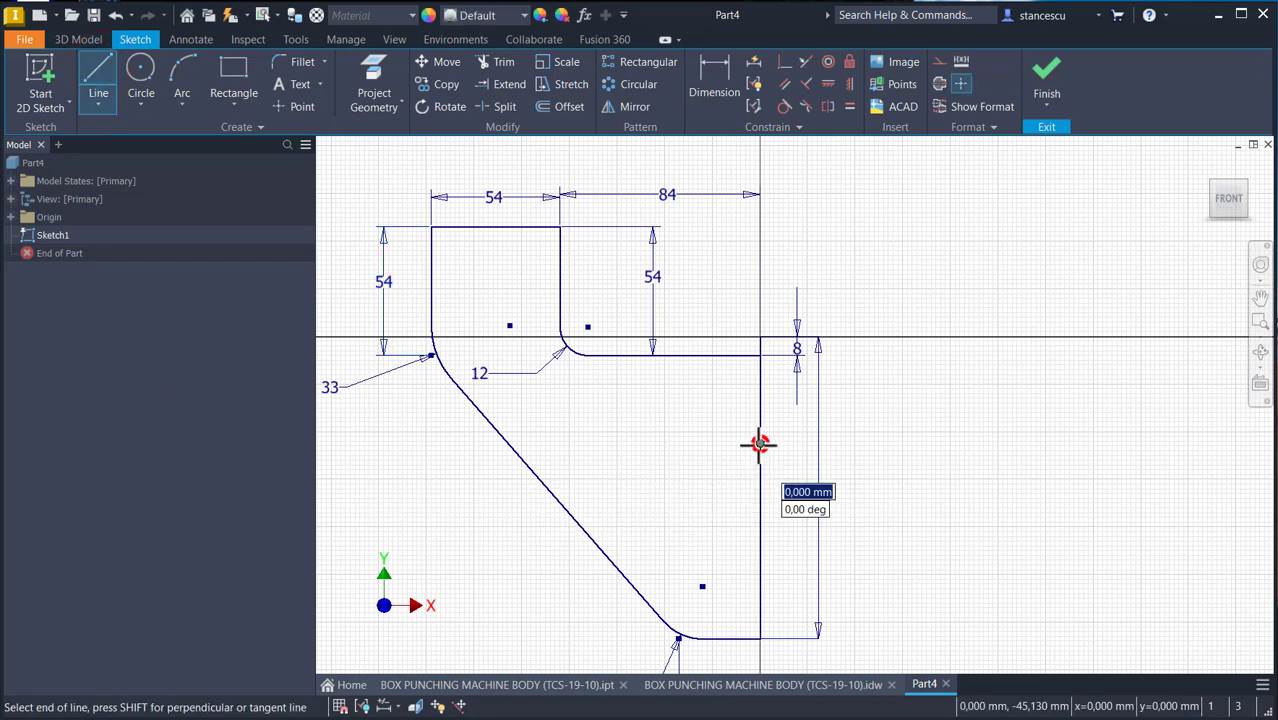
{"action": "left_click", "coordinate": [696, 443]}
{"action": "left_click_drag", "start_coordinate": [694, 443], "coordinate": [680, 459]}
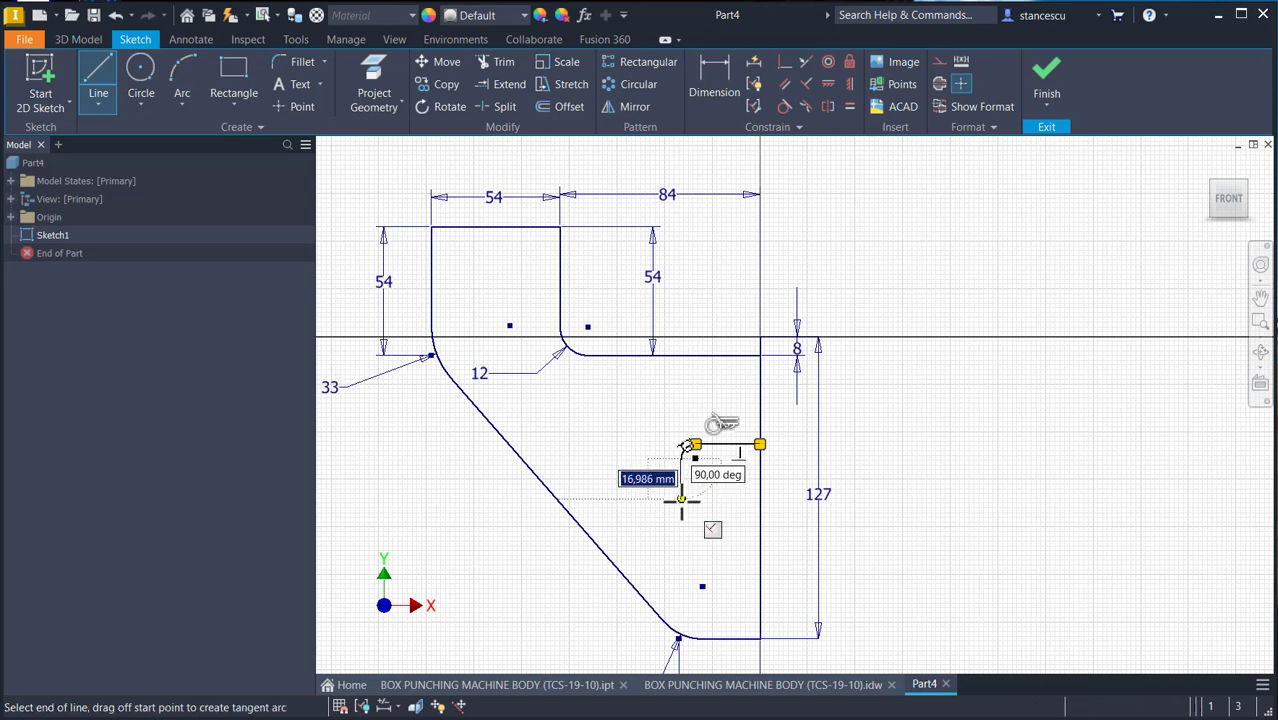
{"action": "left_click_drag", "start_coordinate": [680, 525], "coordinate": [703, 548]}
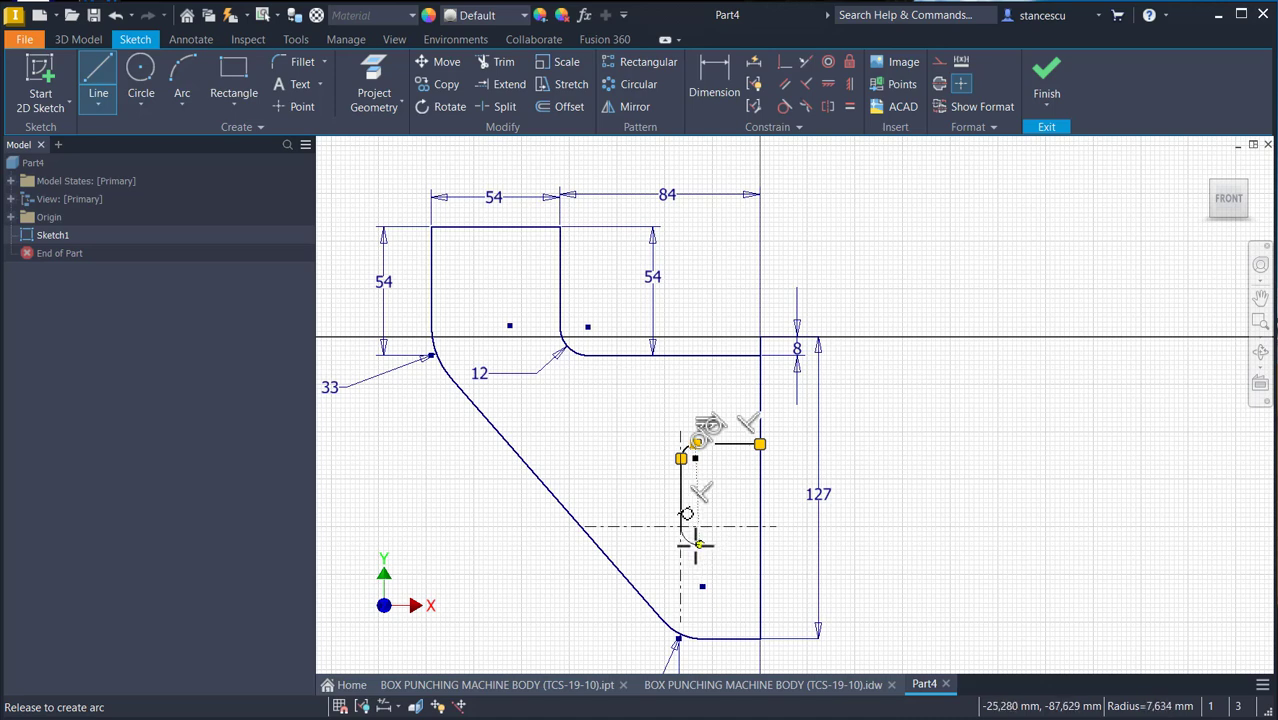
{"action": "left_click_drag", "start_coordinate": [697, 545], "coordinate": [699, 545]}
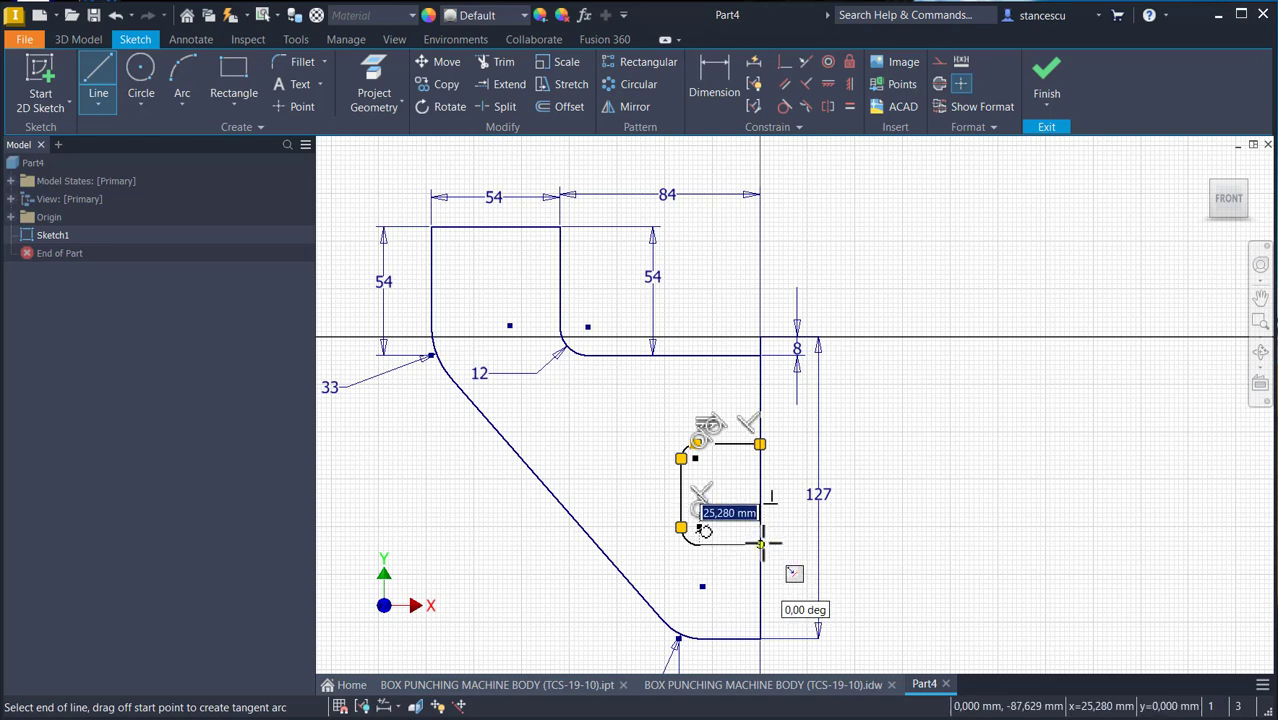
{"action": "left_click", "coordinate": [760, 543]}
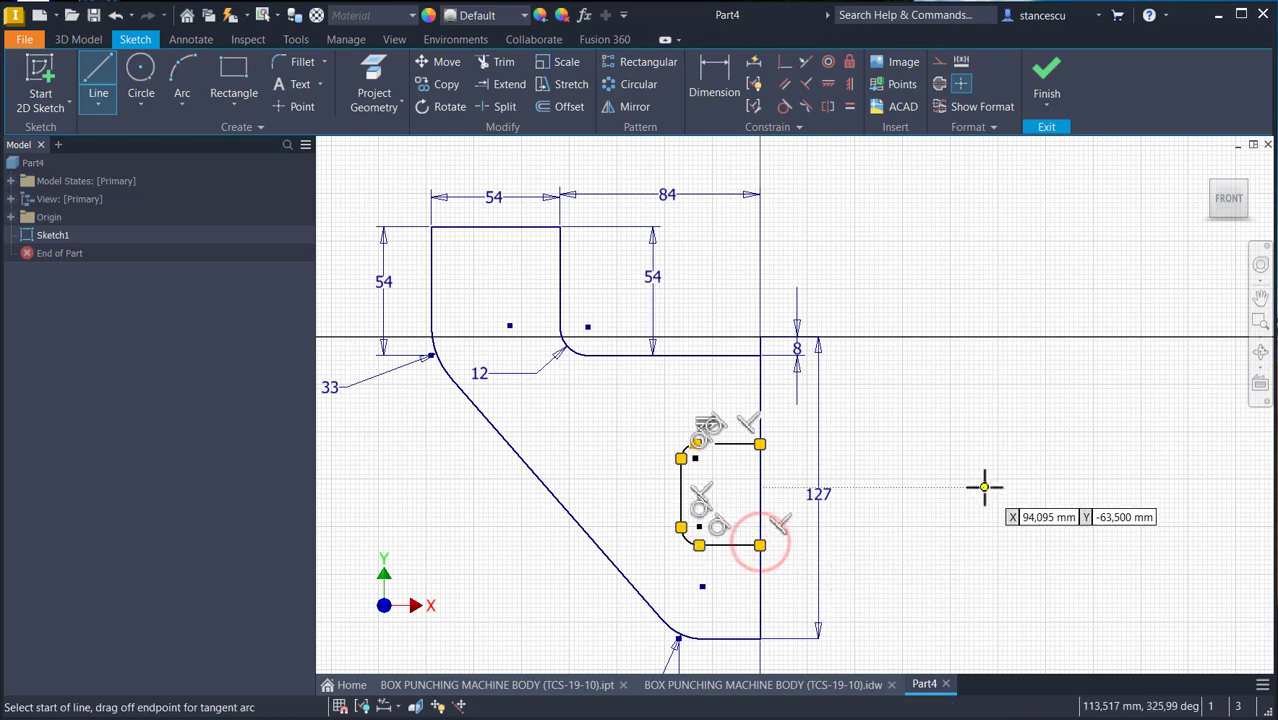
{"action": "key", "text": "Escape"}
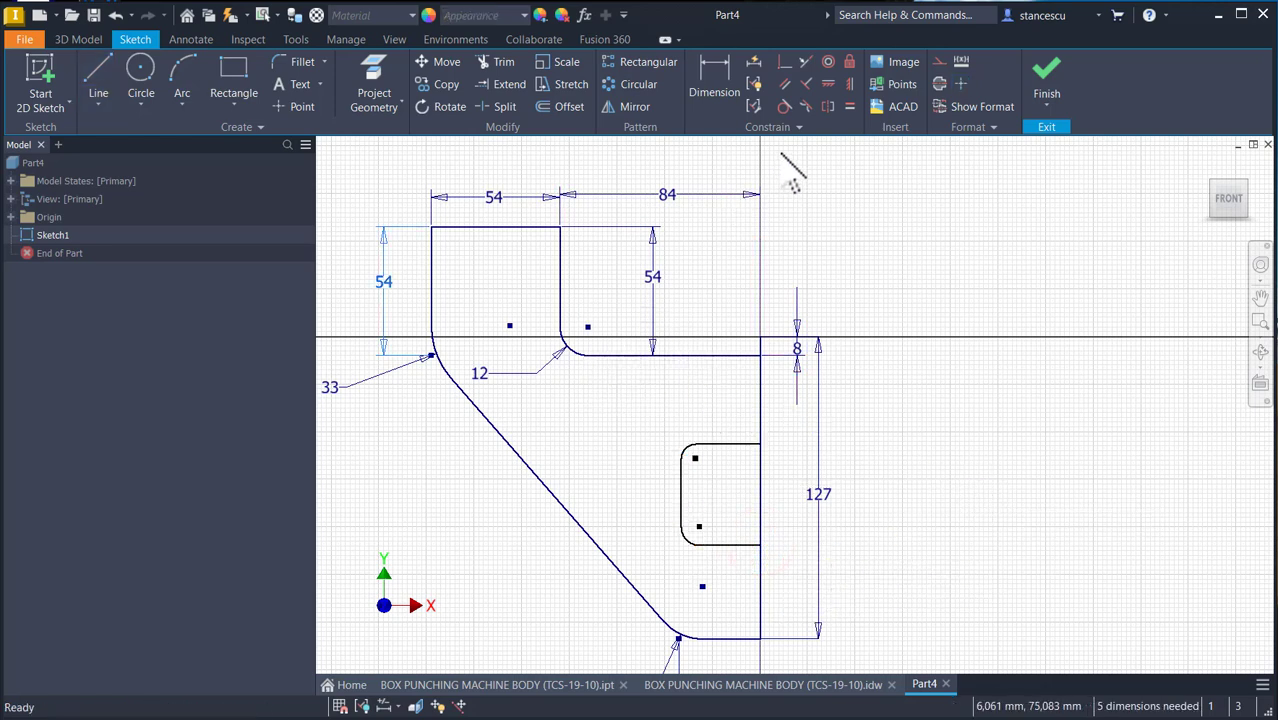
- Constrain the notch's two corner arcs to equal radii
{"action": "left_click", "coordinate": [850, 106]}
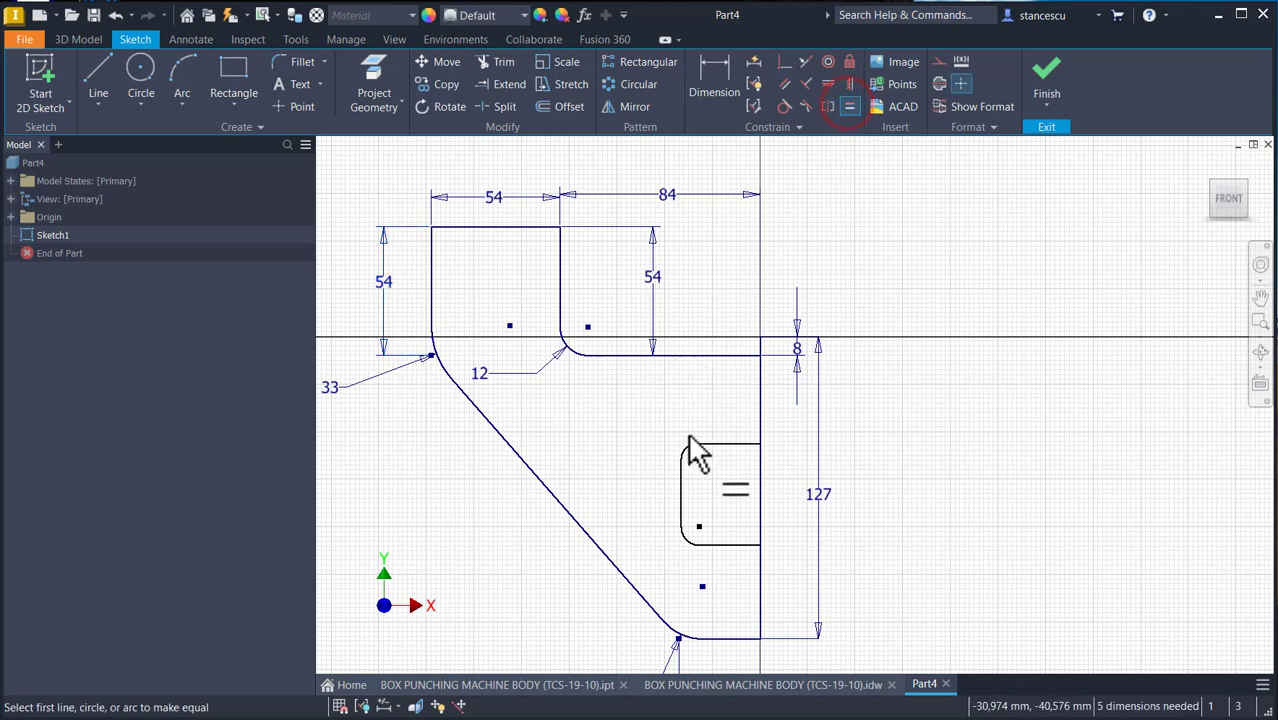
{"action": "left_click", "coordinate": [682, 447]}
{"action": "left_click", "coordinate": [688, 538]}
- Dimension the notch's lower edge 25 mm above the profile's bottom edge
{"action": "left_click", "coordinate": [728, 68]}
{"action": "left_click", "coordinate": [747, 545]}
{"action": "left_click", "coordinate": [745, 638]}
{"action": "left_click", "coordinate": [782, 595]}
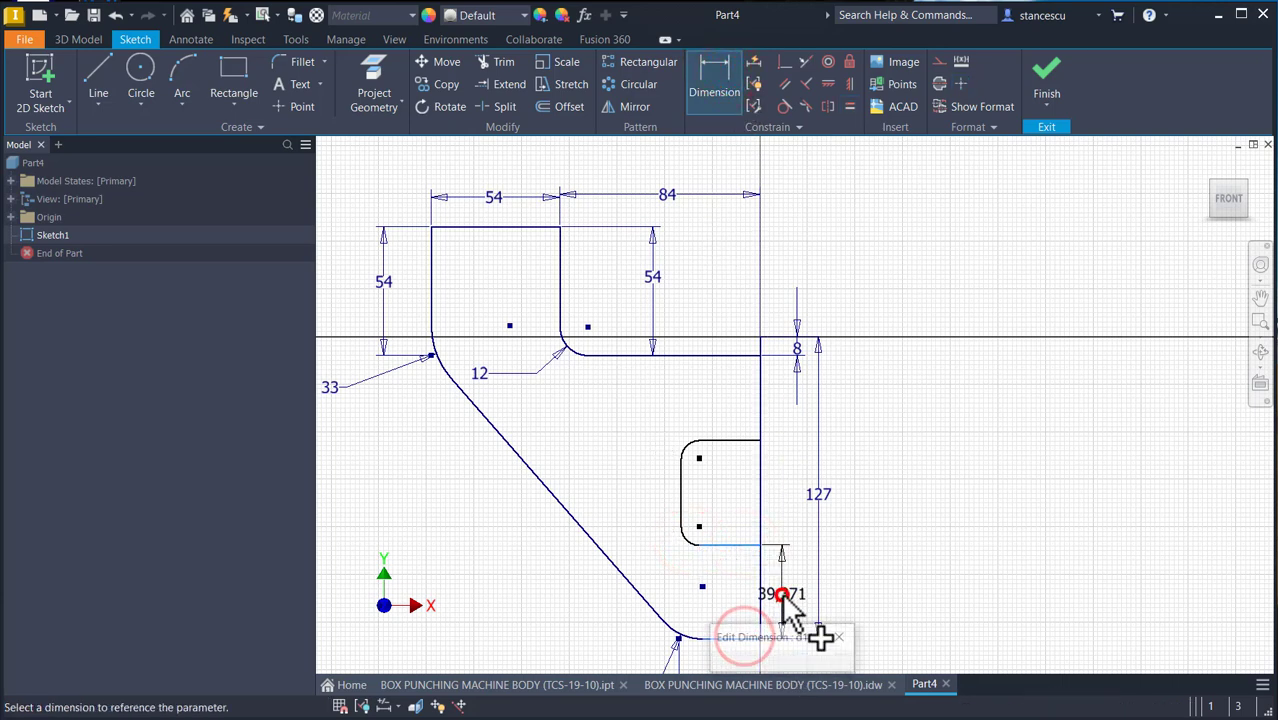
{"action": "type", "text": "2"}
{"action": "key", "text": "BackSpace"}
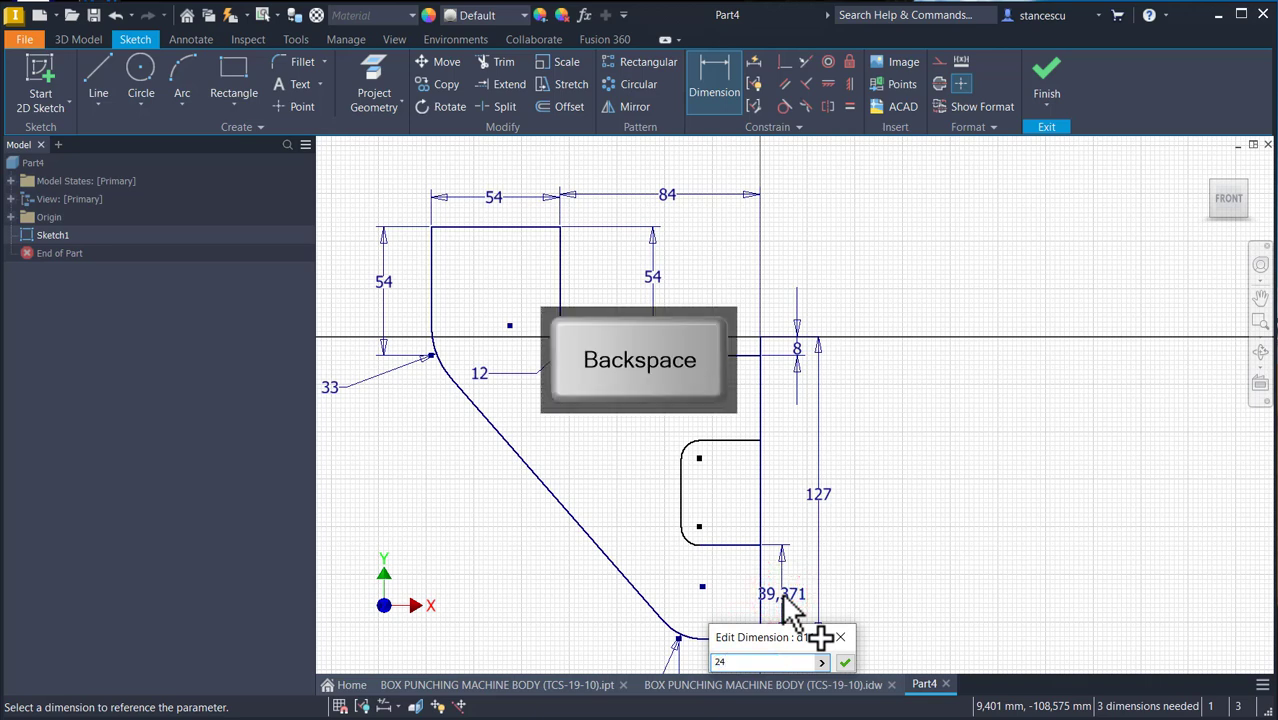
{"action": "type", "text": "5"}
{"action": "key", "text": "Return"}
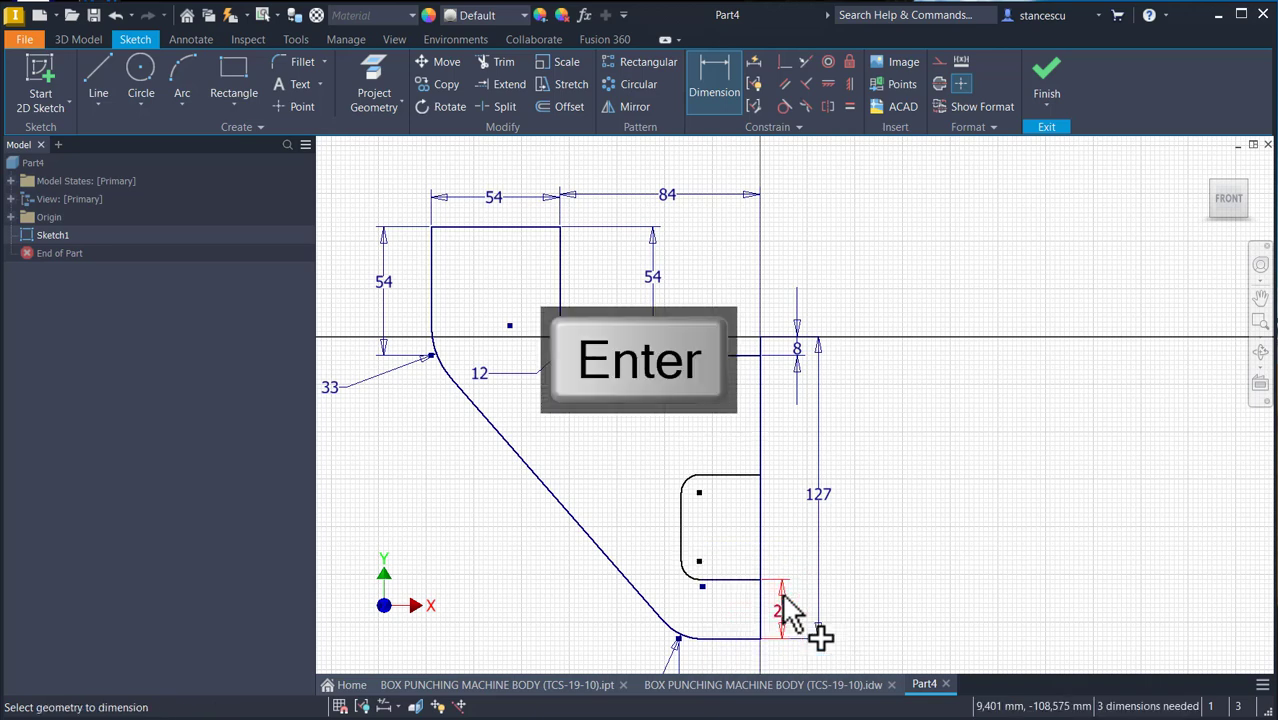
- Dimension the notch's upper edge 69 mm above the profile's bottom edge
{"action": "left_click", "coordinate": [739, 476]}
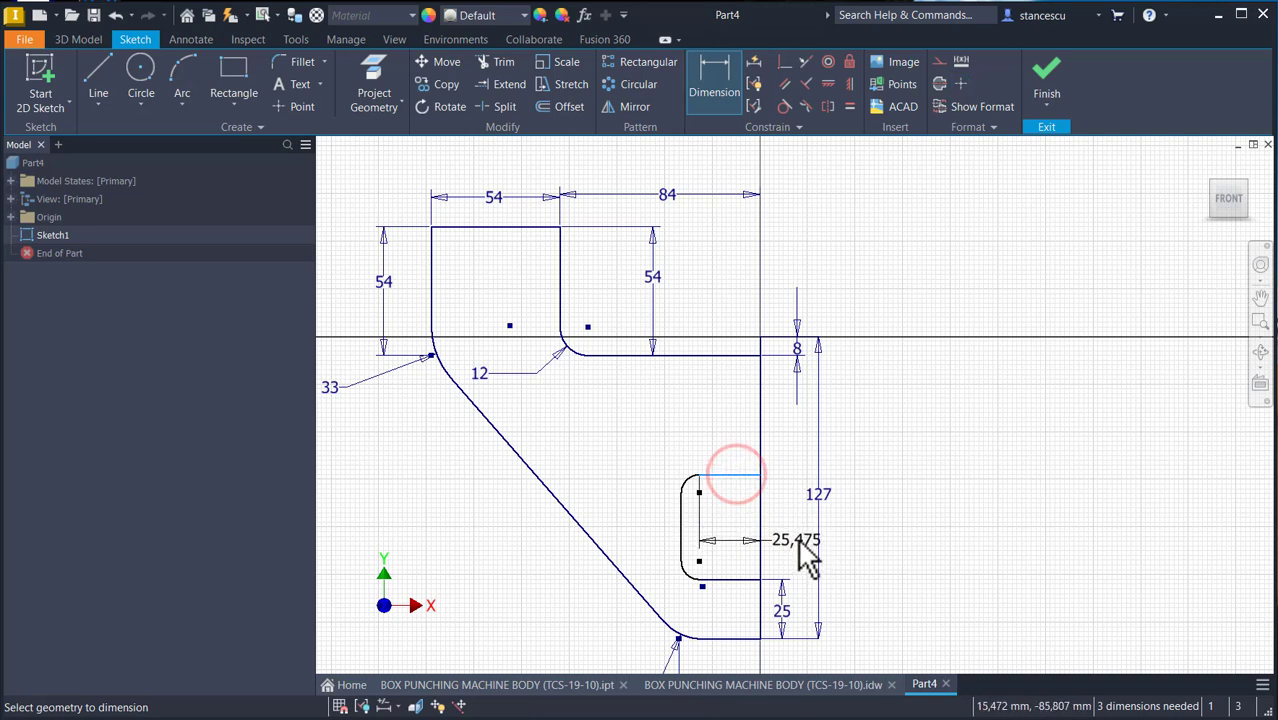
{"action": "left_click", "coordinate": [741, 477]}
{"action": "left_click", "coordinate": [752, 639]}
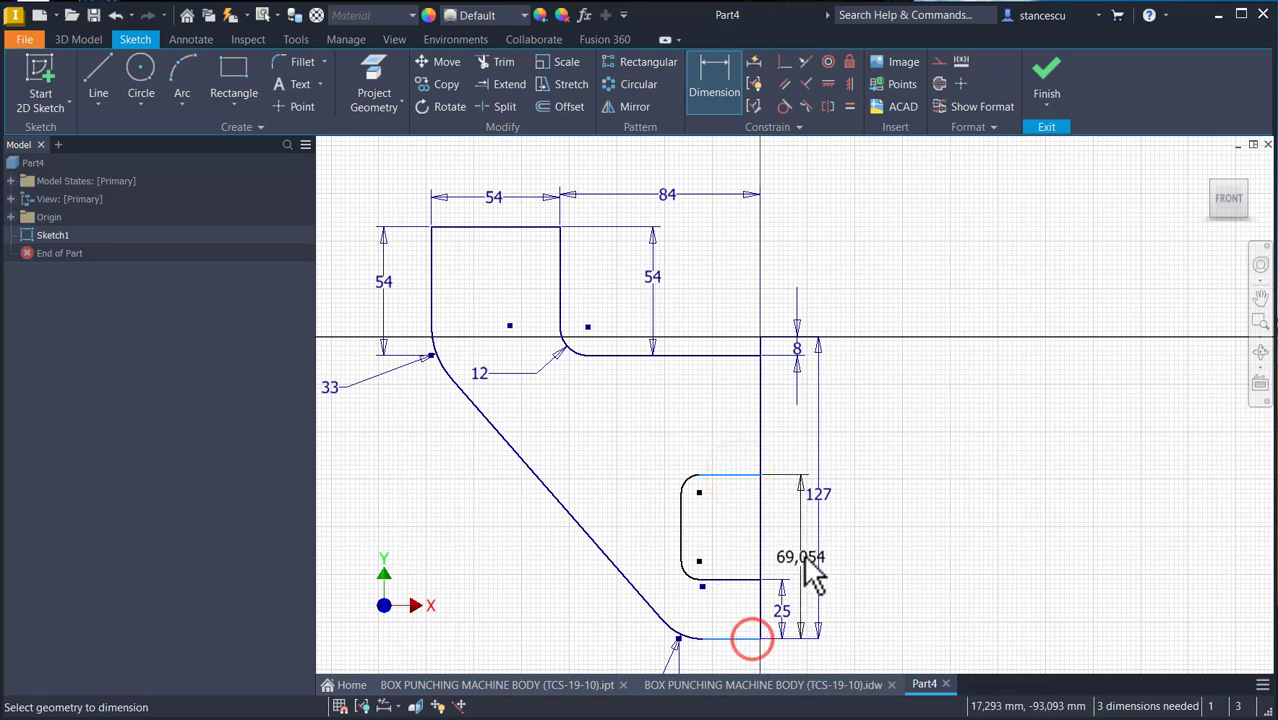
{"action": "left_click", "coordinate": [800, 551]}
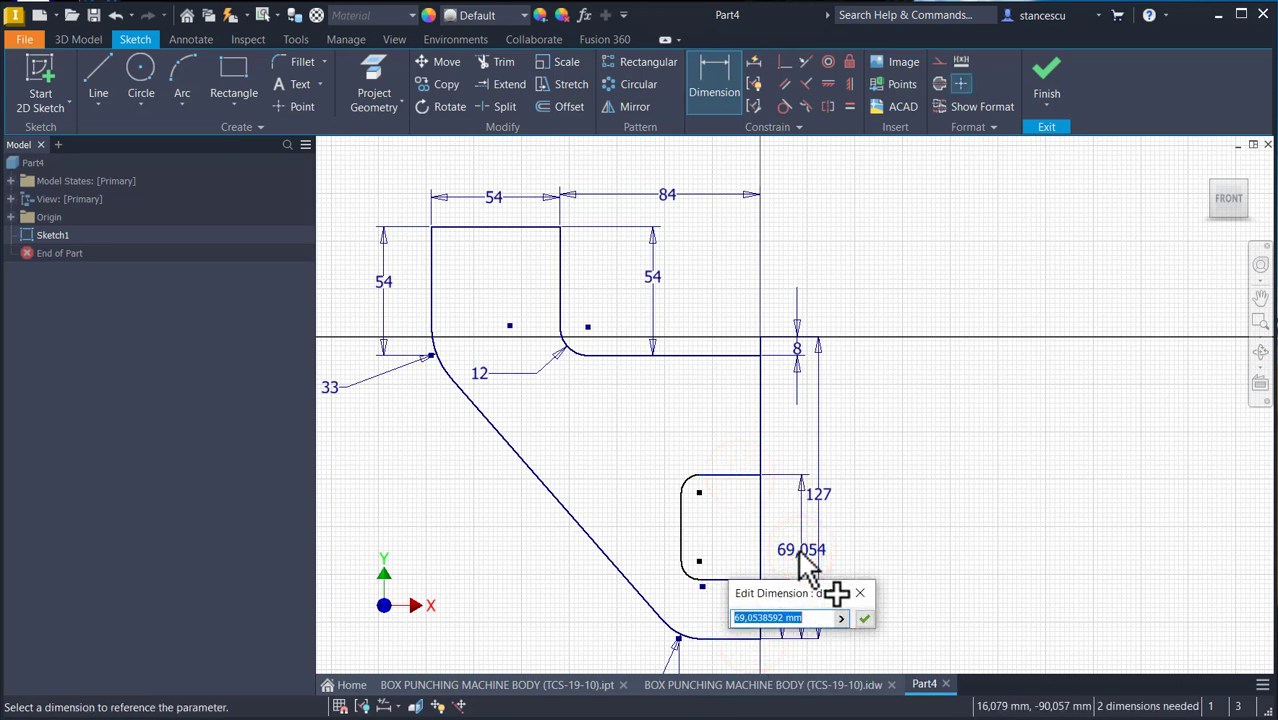
{"action": "type", "text": "69"}
{"action": "key", "text": "Return"}
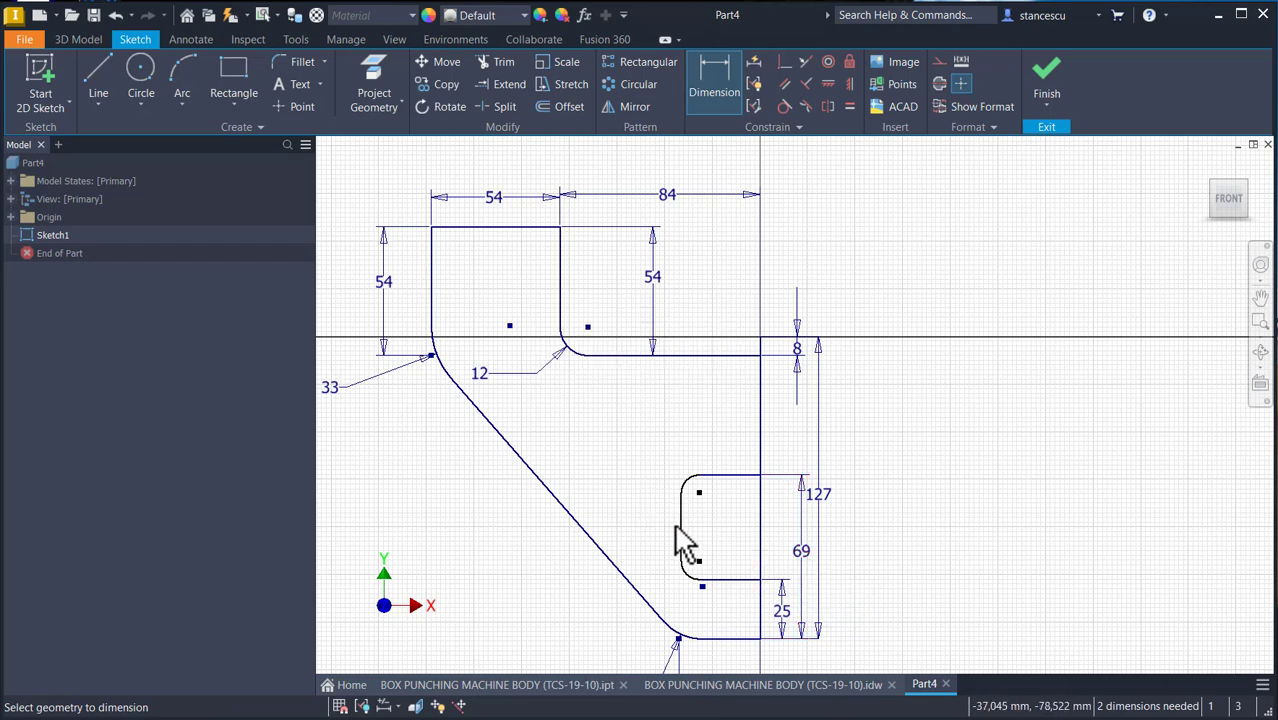
- Set the notch's depth from the long vertical edge to 27 mm
{"action": "left_click", "coordinate": [680, 512]}
{"action": "left_click", "coordinate": [762, 518]}
{"action": "left_click", "coordinate": [735, 436]}
{"action": "type", "text": "2"}
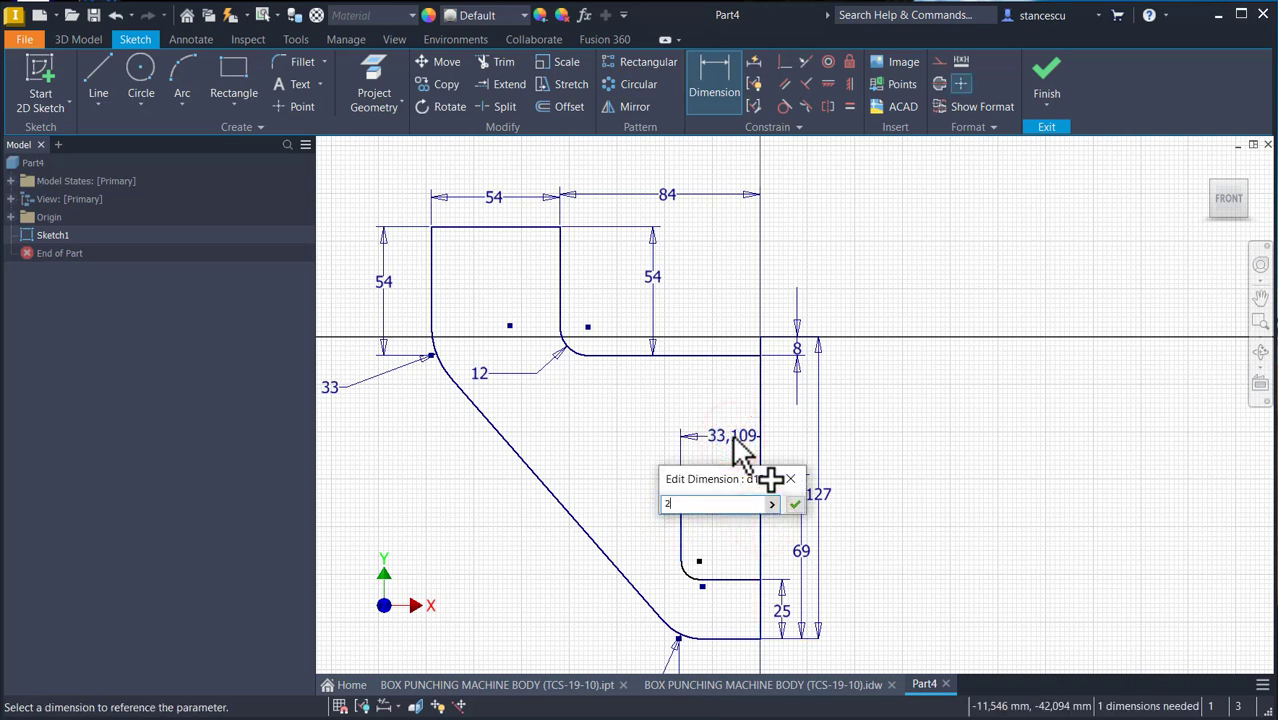
{"action": "type", "text": "7"}
{"action": "key", "text": "Return"}
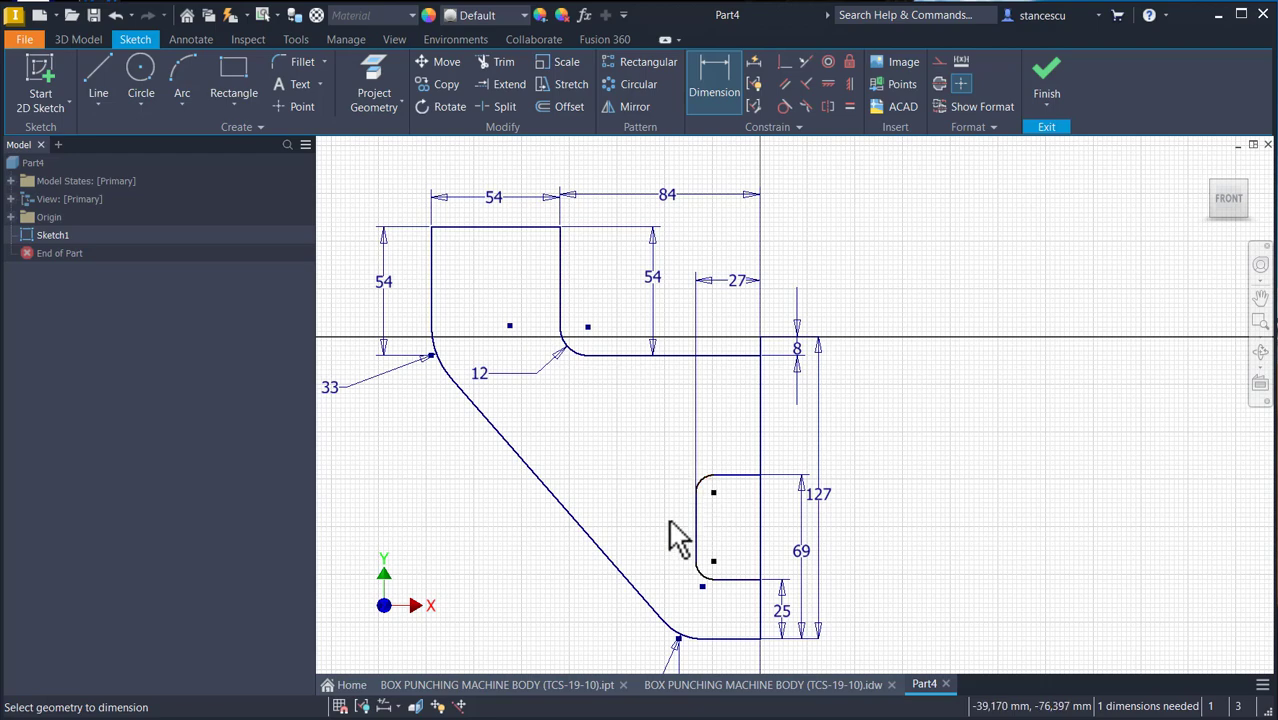
- Dimension the notch's upper corner arc with a 7 mm radius
{"action": "scroll", "coordinate": [676, 500], "scroll_direction": "up", "scroll_amount": 3}
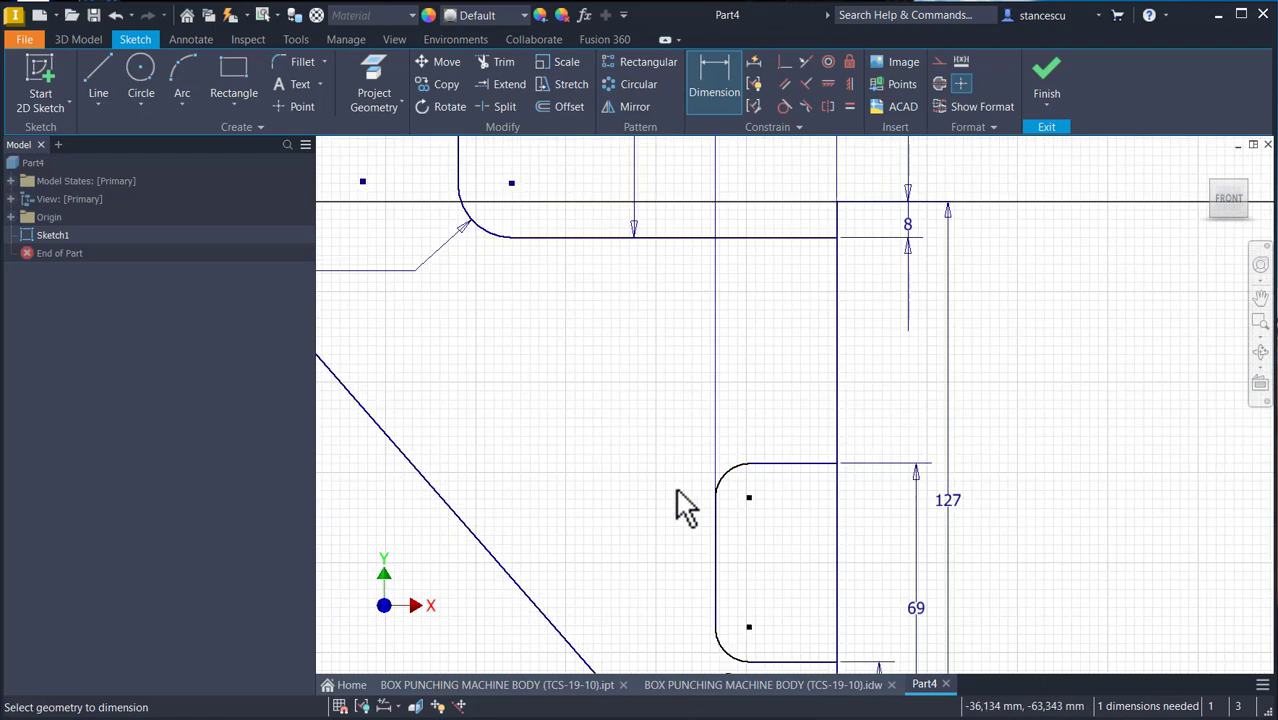
{"action": "left_click", "coordinate": [734, 472]}
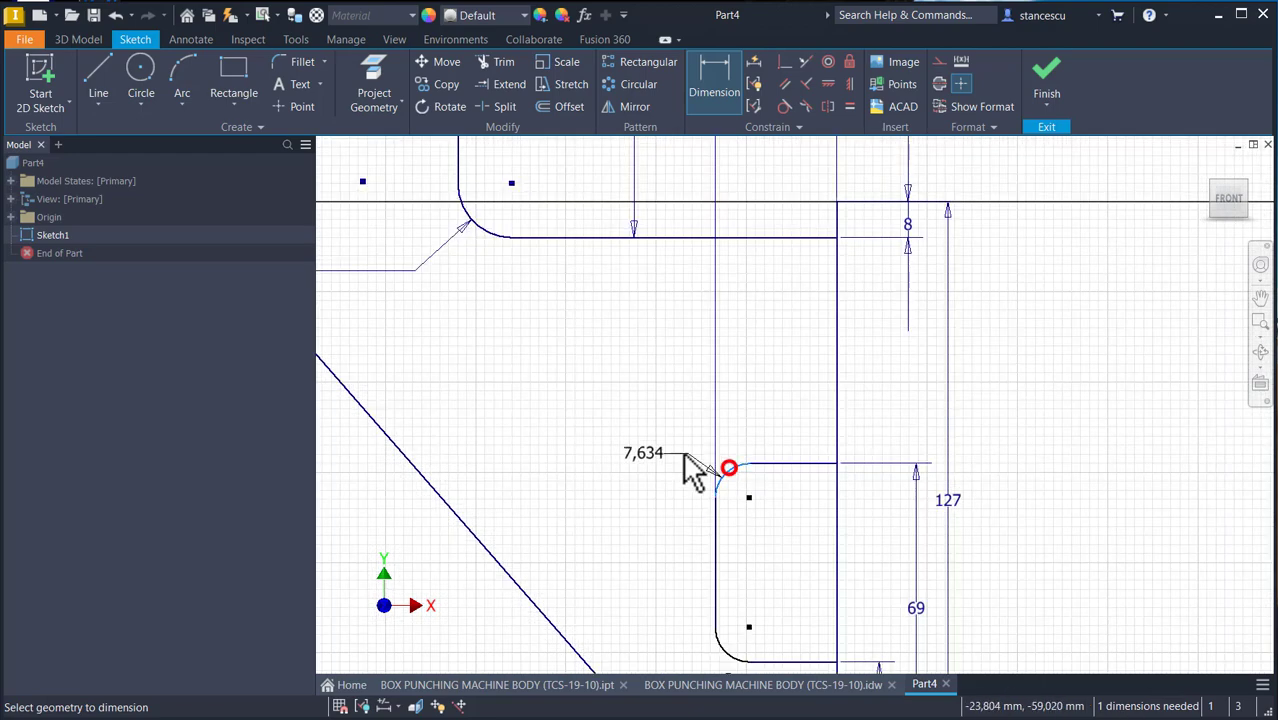
{"action": "left_click", "coordinate": [652, 436]}
{"action": "type", "text": "7"}
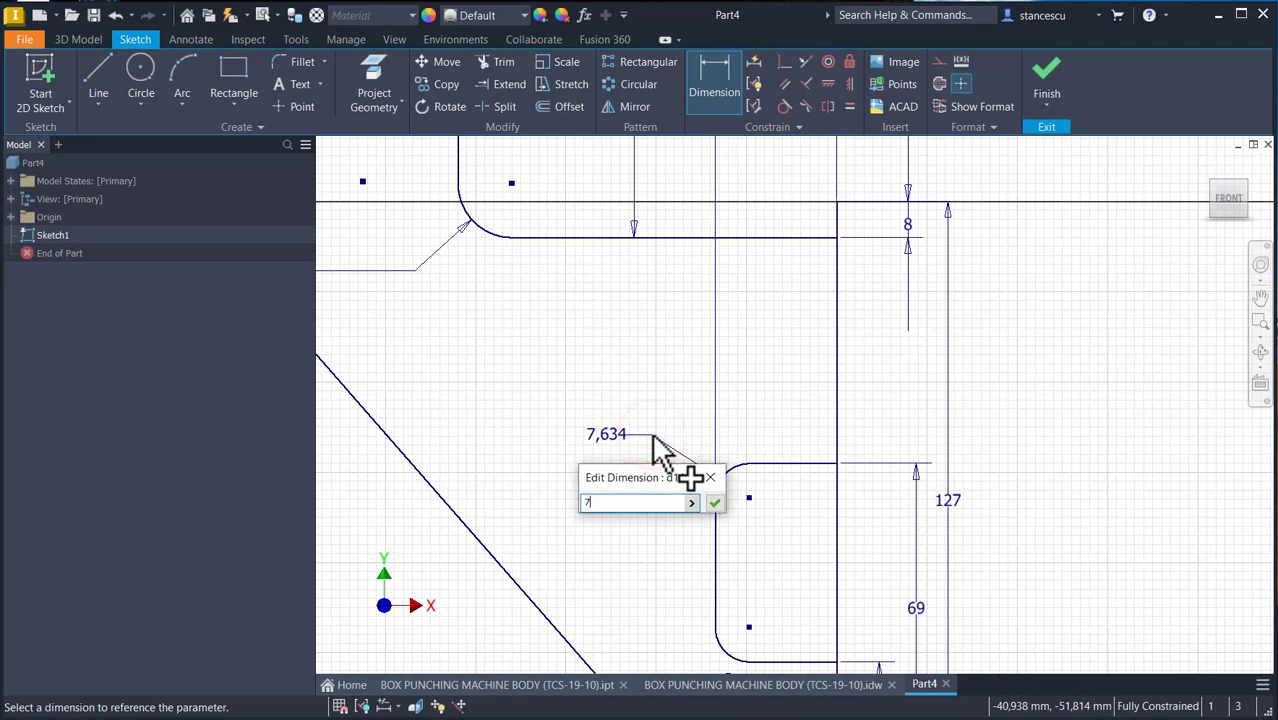
{"action": "key", "text": "Return"}
{"action": "middle_click_drag", "start_coordinate": [749, 508], "coordinate": [718, 364]}
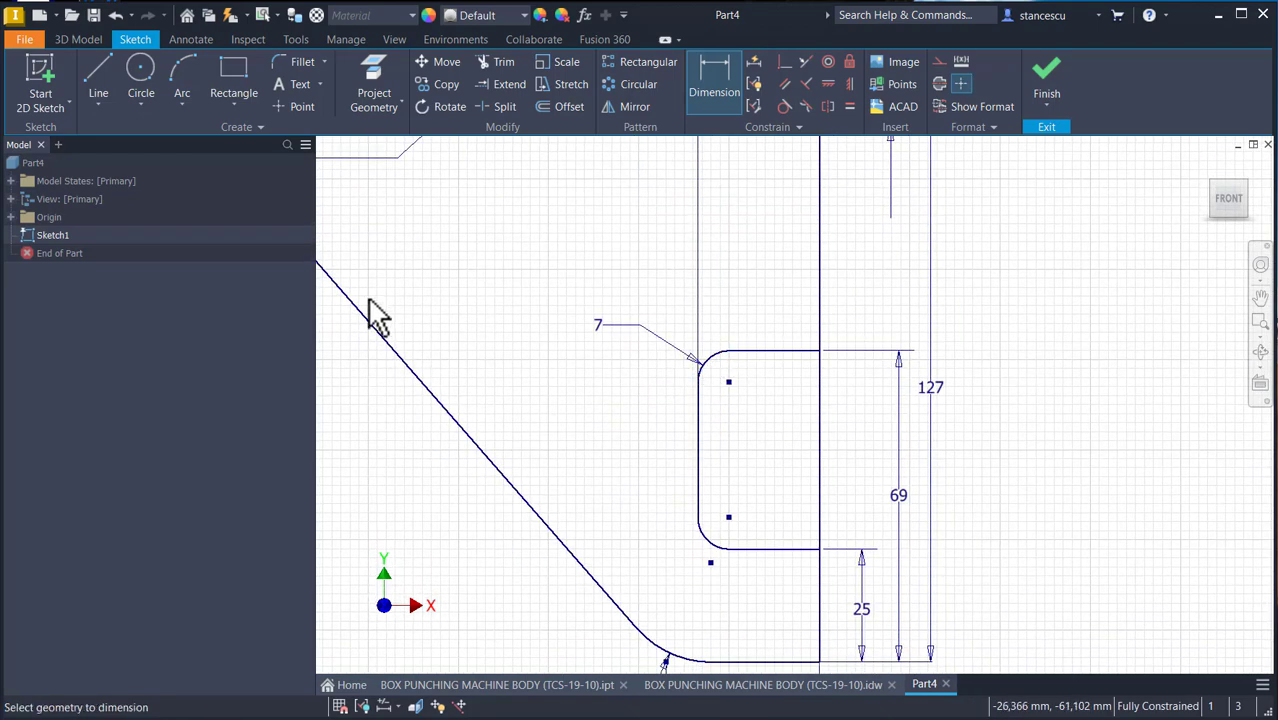
- Split the long vertical edge at both ends of the notch
{"action": "left_click", "coordinate": [502, 108]}
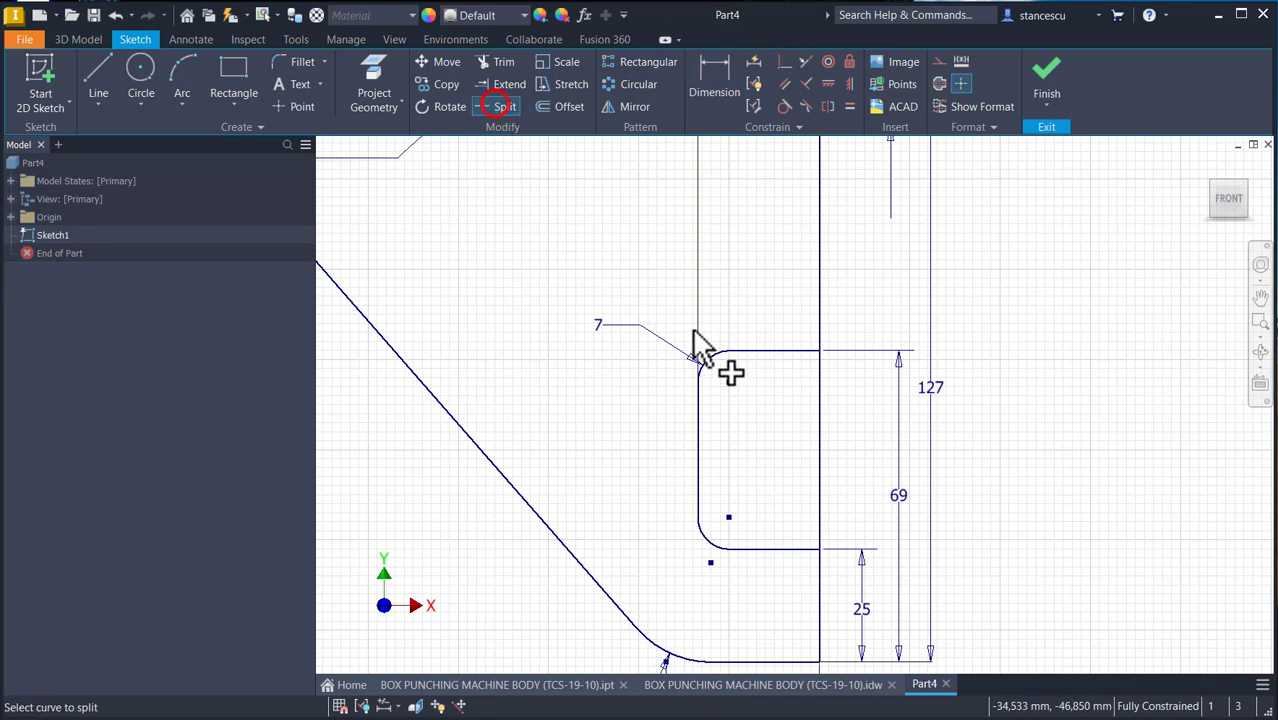
{"action": "left_click", "coordinate": [822, 434]}
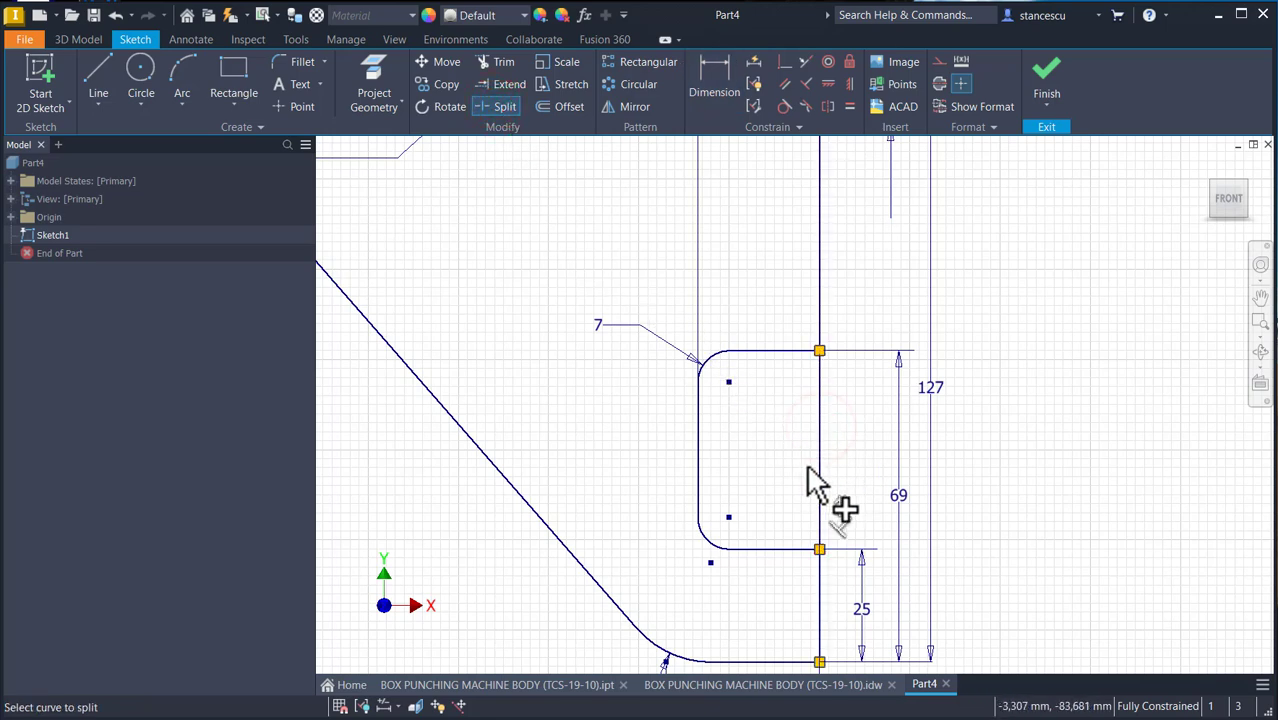
{"action": "left_click", "coordinate": [823, 520]}
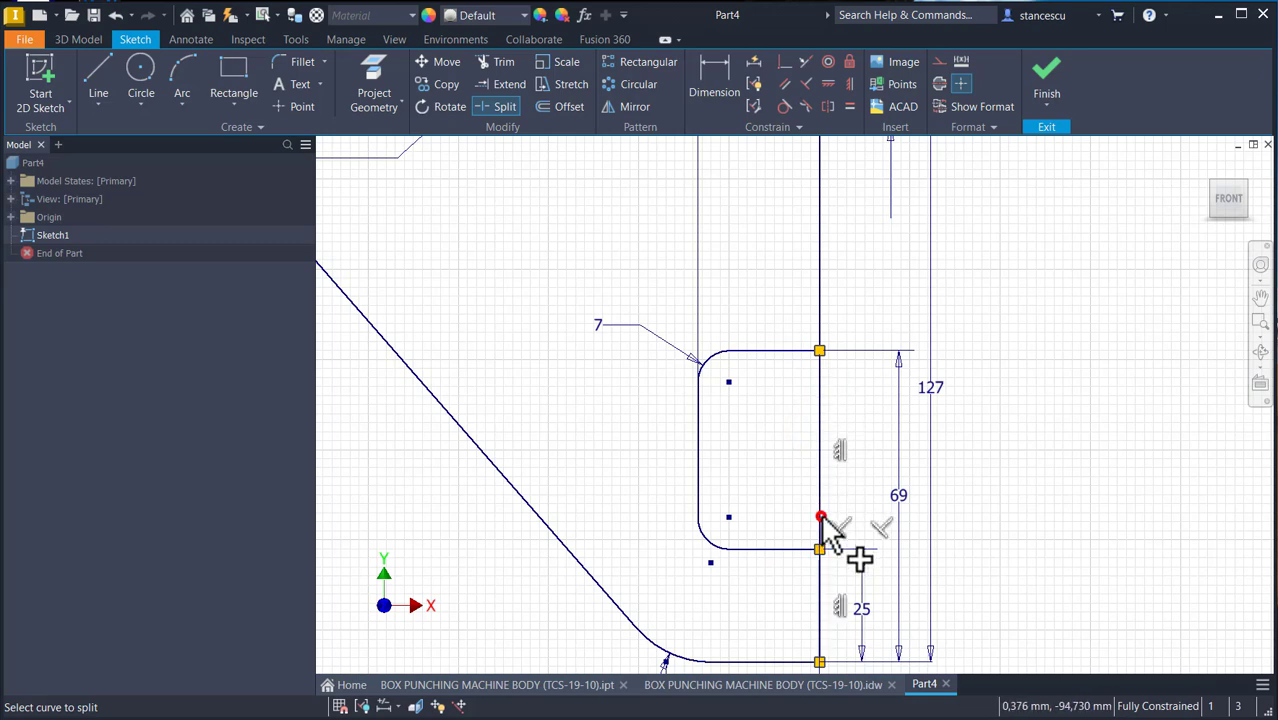
{"action": "key", "text": "Escape"}
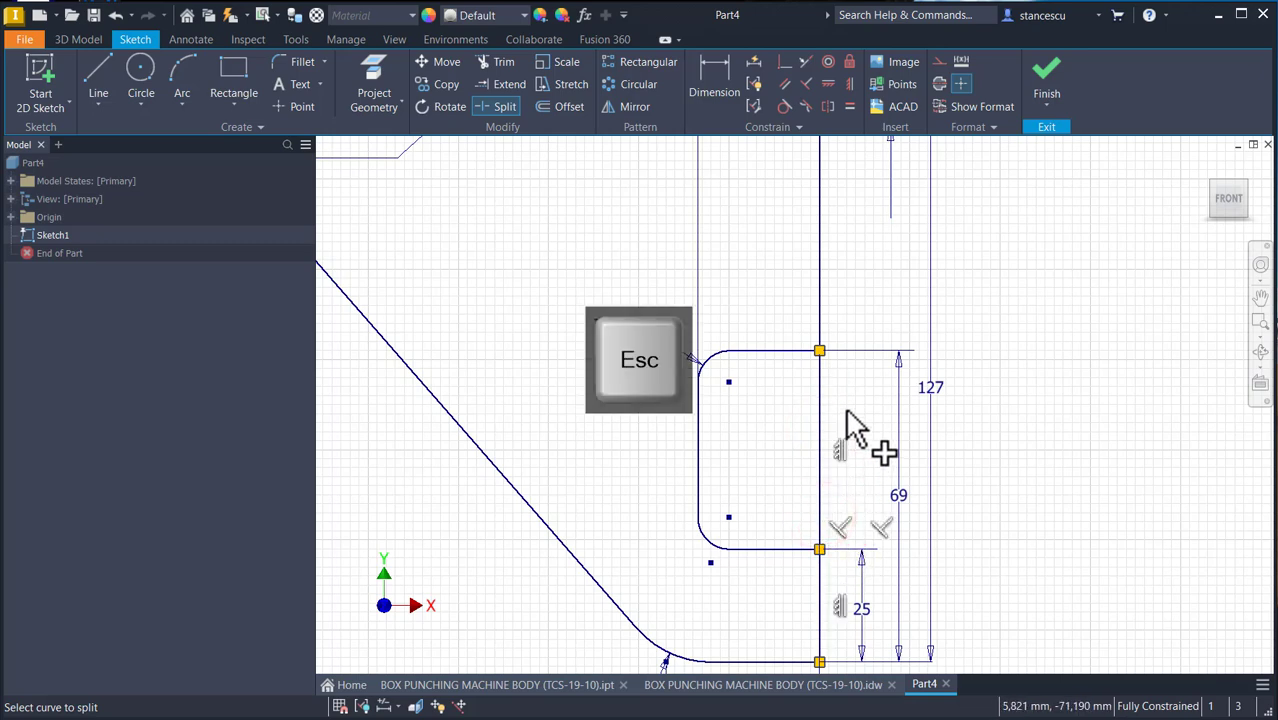
- Convert the vertical segment closing the notch's open side to construction geometry
{"action": "left_click_drag", "start_coordinate": [849, 403], "coordinate": [799, 456]}
{"action": "left_click", "coordinate": [940, 60]}
{"action": "key", "text": "Home"}
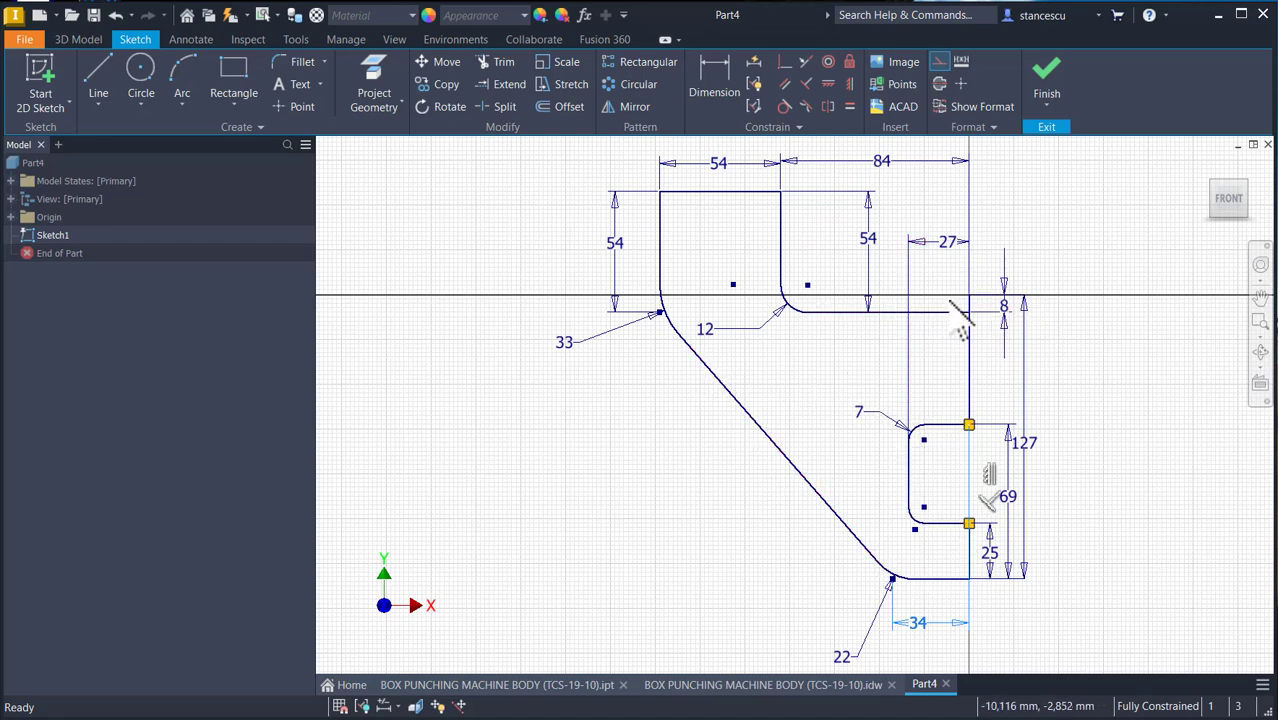
{"action": "scroll", "coordinate": [947, 301], "scroll_direction": "up", "scroll_amount": 3}
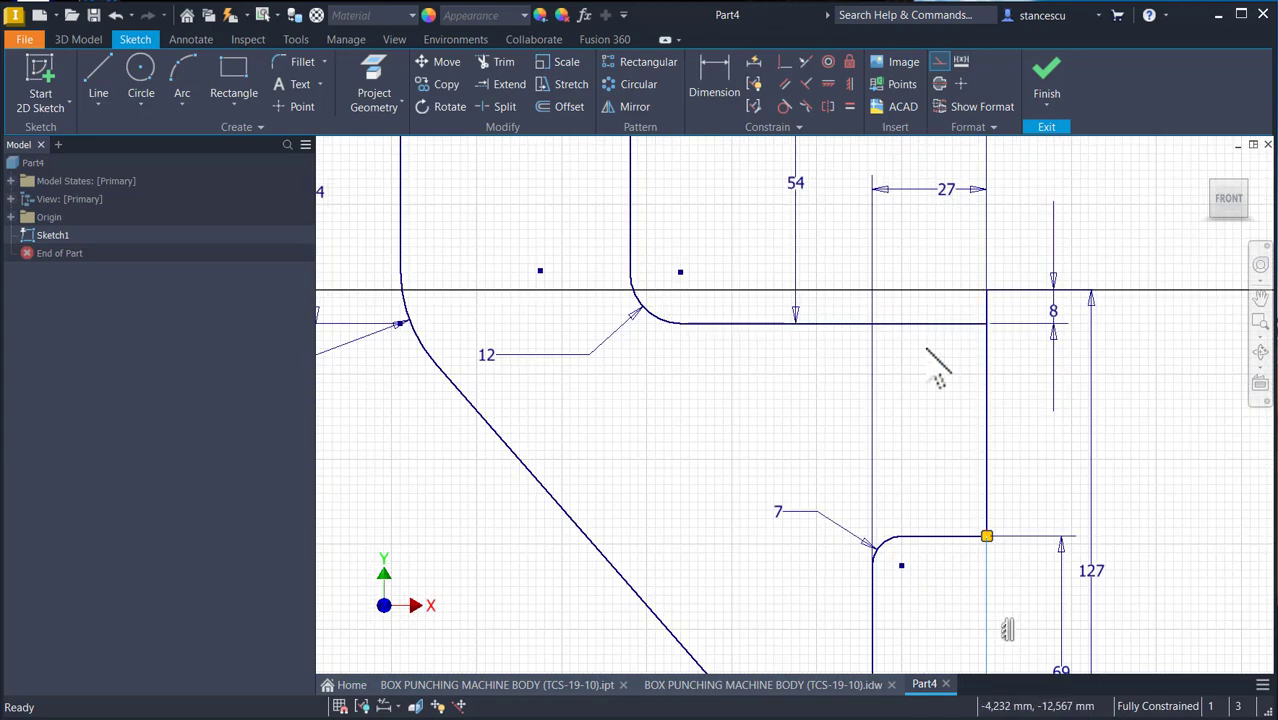
{"action": "scroll", "coordinate": [901, 354], "scroll_direction": "down", "scroll_amount": 2}
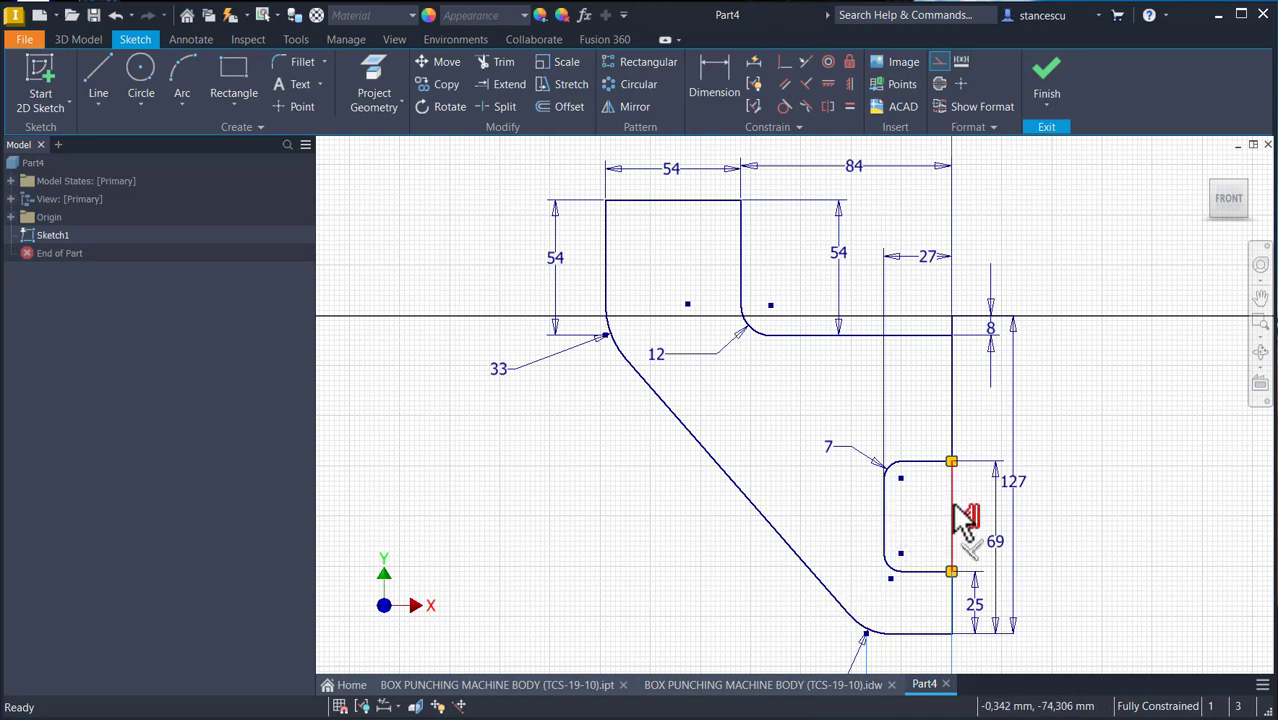
{"action": "left_click", "coordinate": [956, 471]}
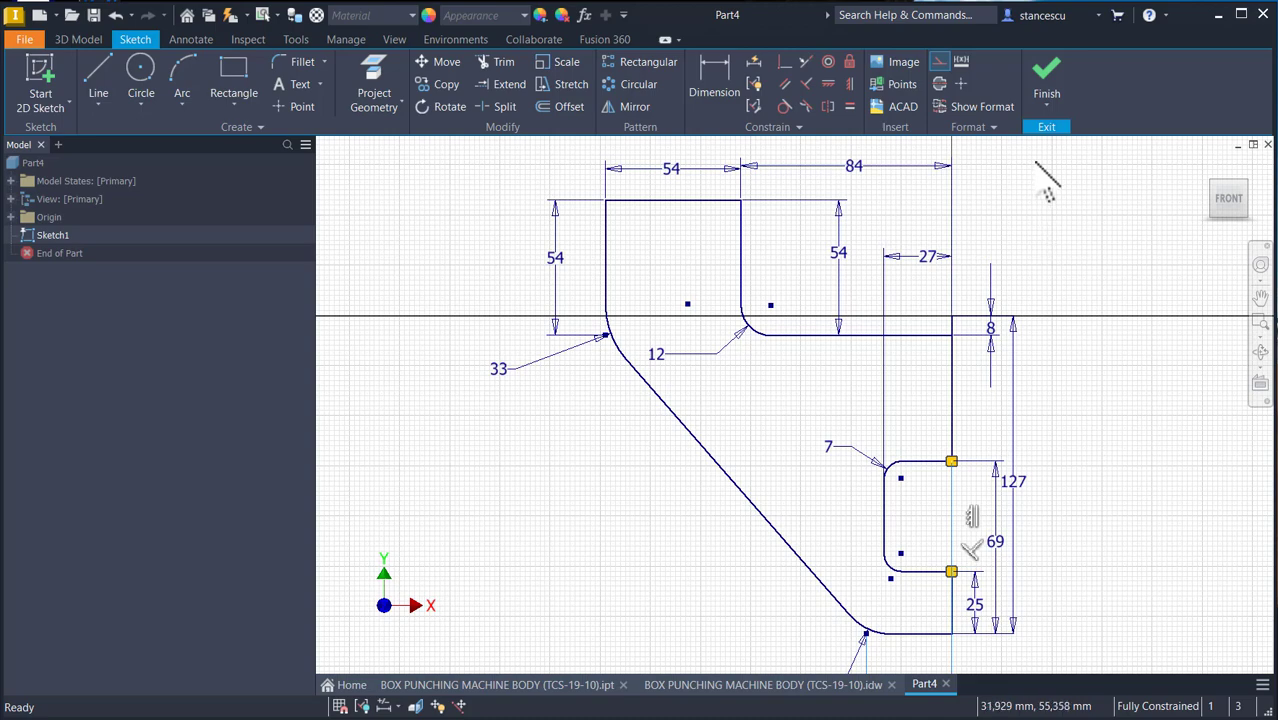
- Finish the sketch and extrude the profile symmetrically to a 6 mm thickness
{"action": "left_click", "coordinate": [1046, 78]}
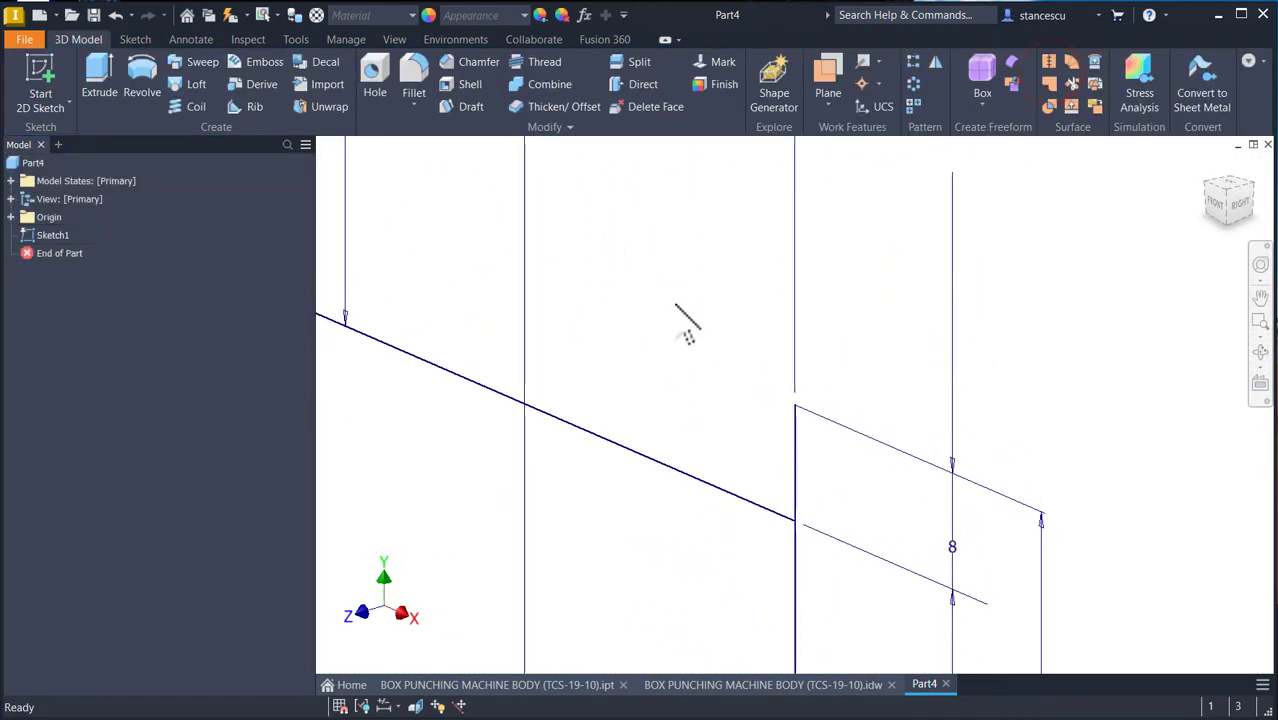
{"action": "key", "text": "F6"}
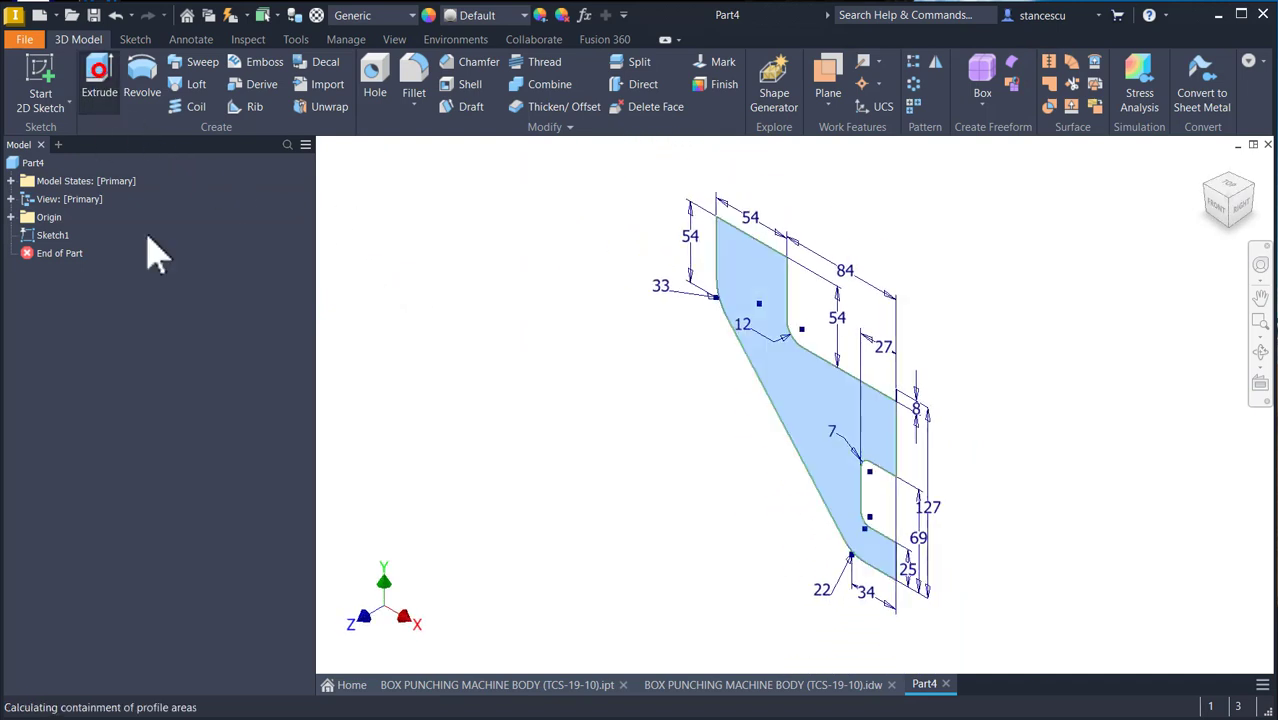
{"action": "left_click", "coordinate": [98, 68]}
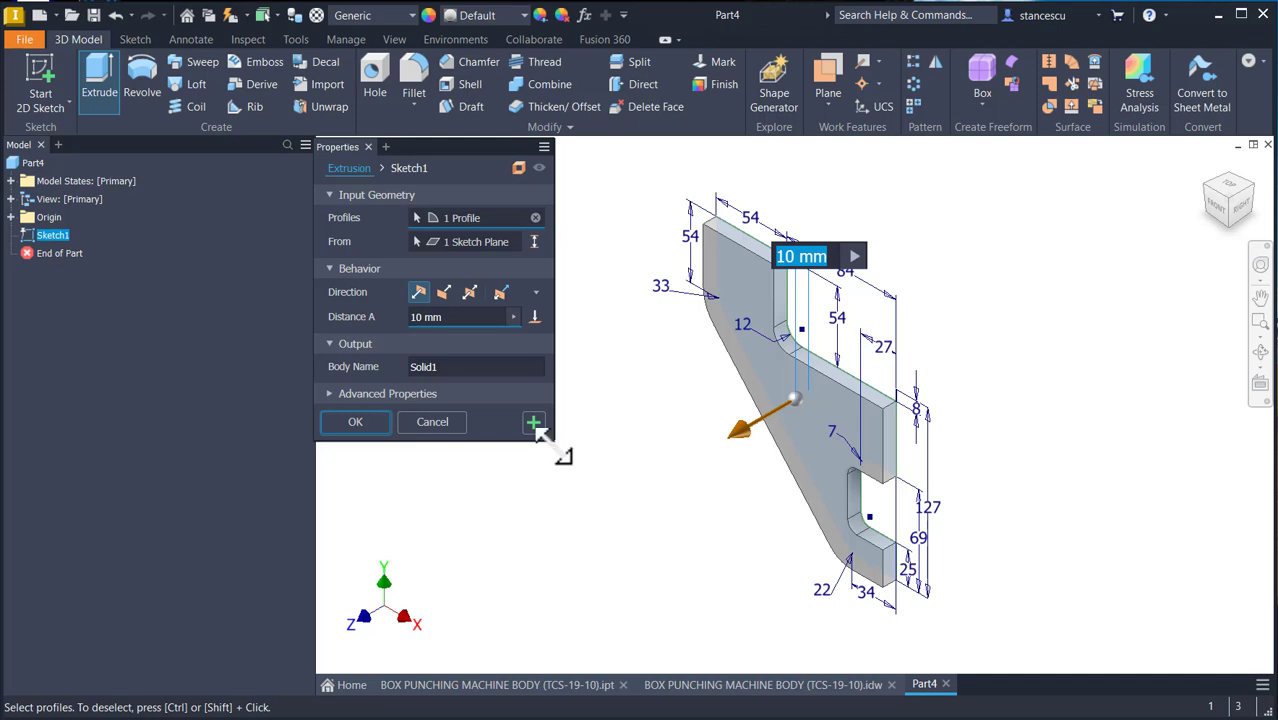
{"action": "left_click", "coordinate": [470, 291]}
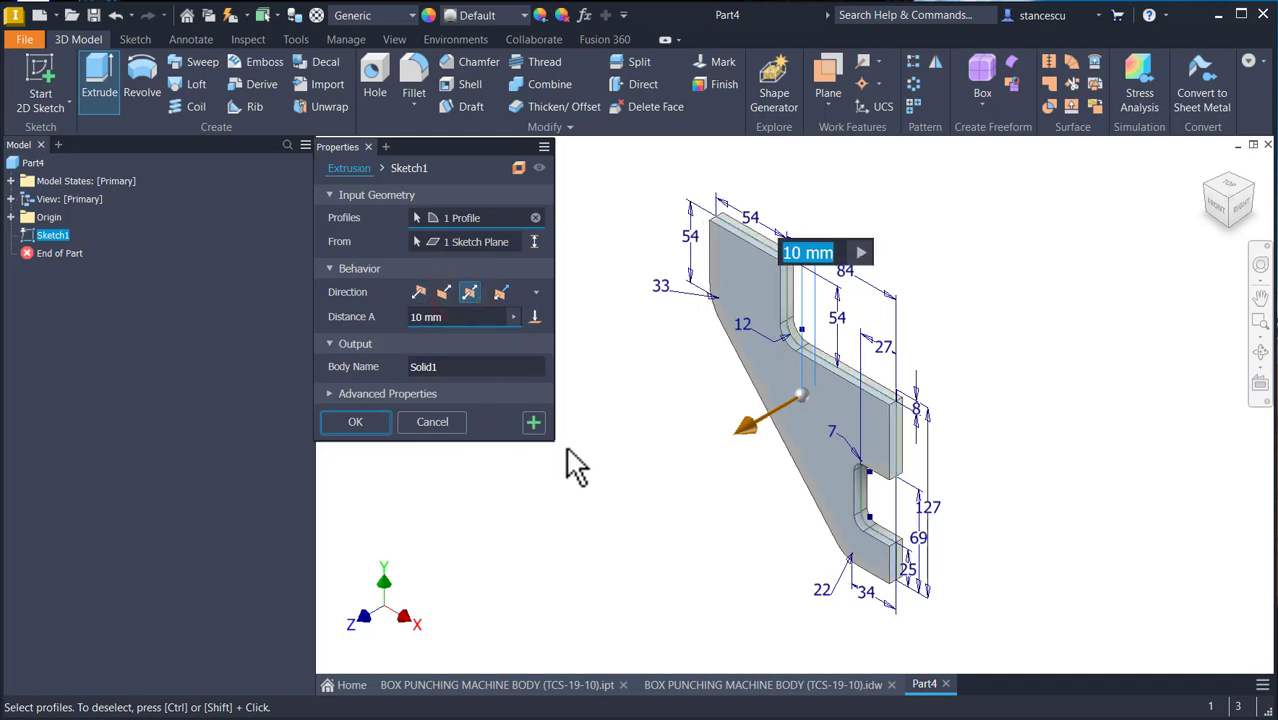
{"action": "type", "text": "6"}
{"action": "key", "text": "Return"}
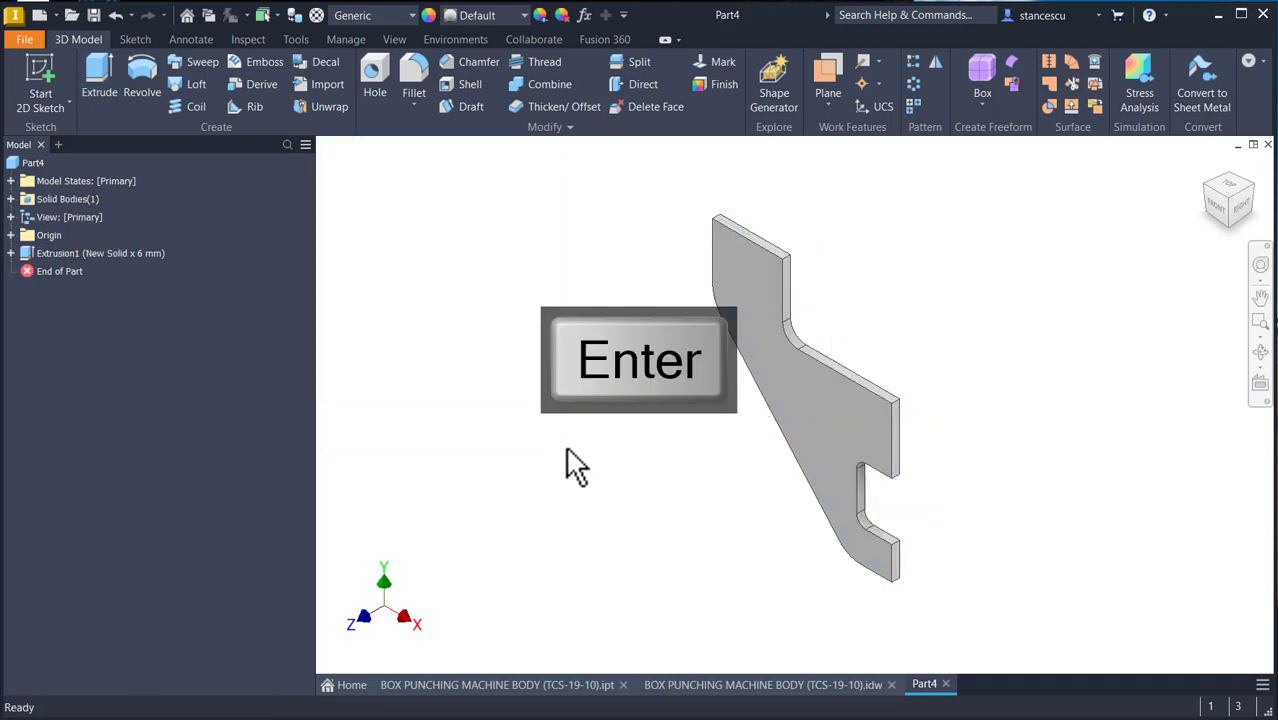
{"action": "key", "text": "F6"}
- Switch from the reference drawing to the finished BOX PUNCHING MACHINE BODY (TCS-19-10).ipt and examine the flanges around its web
{"action": "left_click", "coordinate": [688, 684]}
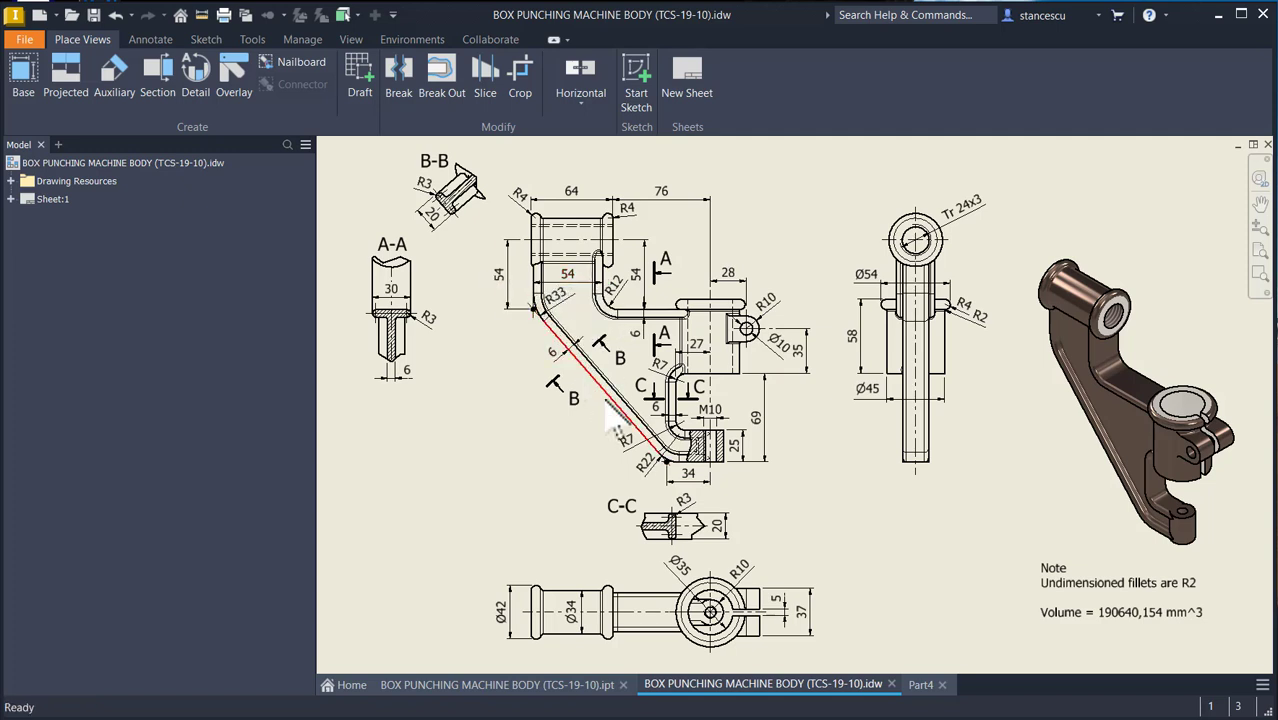
{"action": "left_click", "coordinate": [517, 686]}
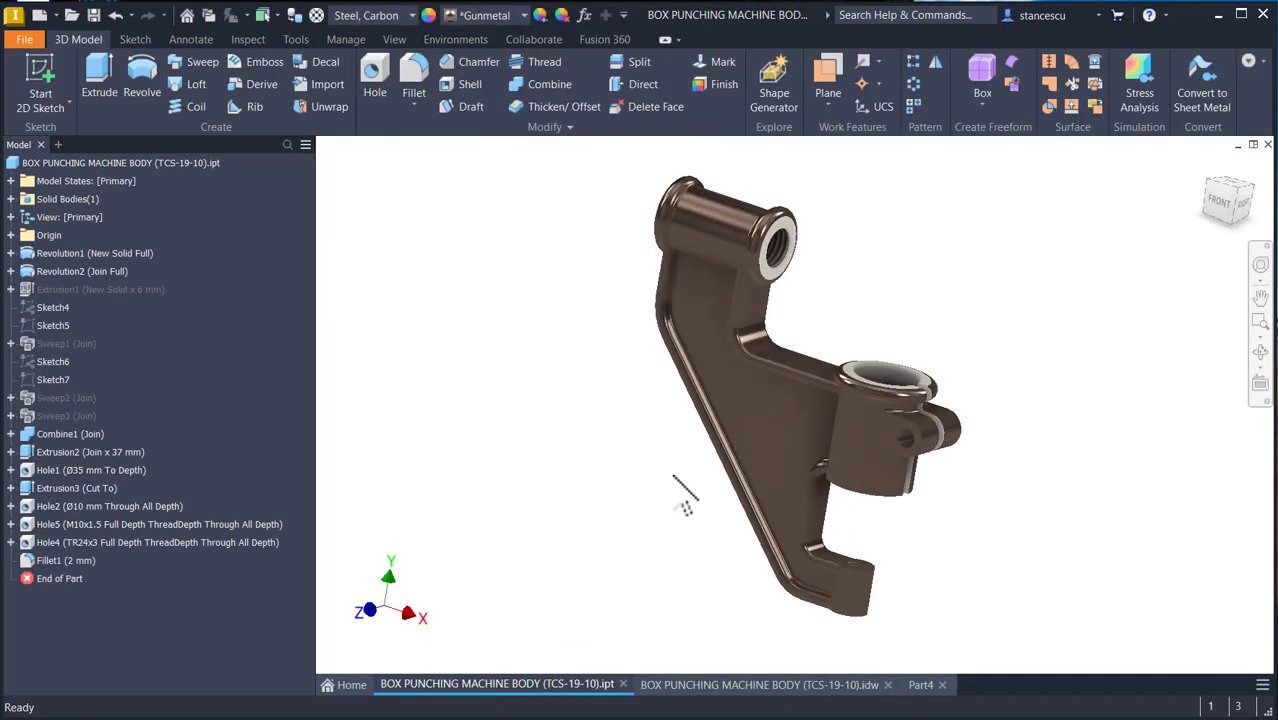
{"action": "middle_click_drag", "start_coordinate": [675, 483], "coordinate": [850, 570], "text": "shift"}
{"action": "scroll", "coordinate": [936, 422], "scroll_direction": "down", "scroll_amount": 2}
{"action": "key", "text": "F6"}
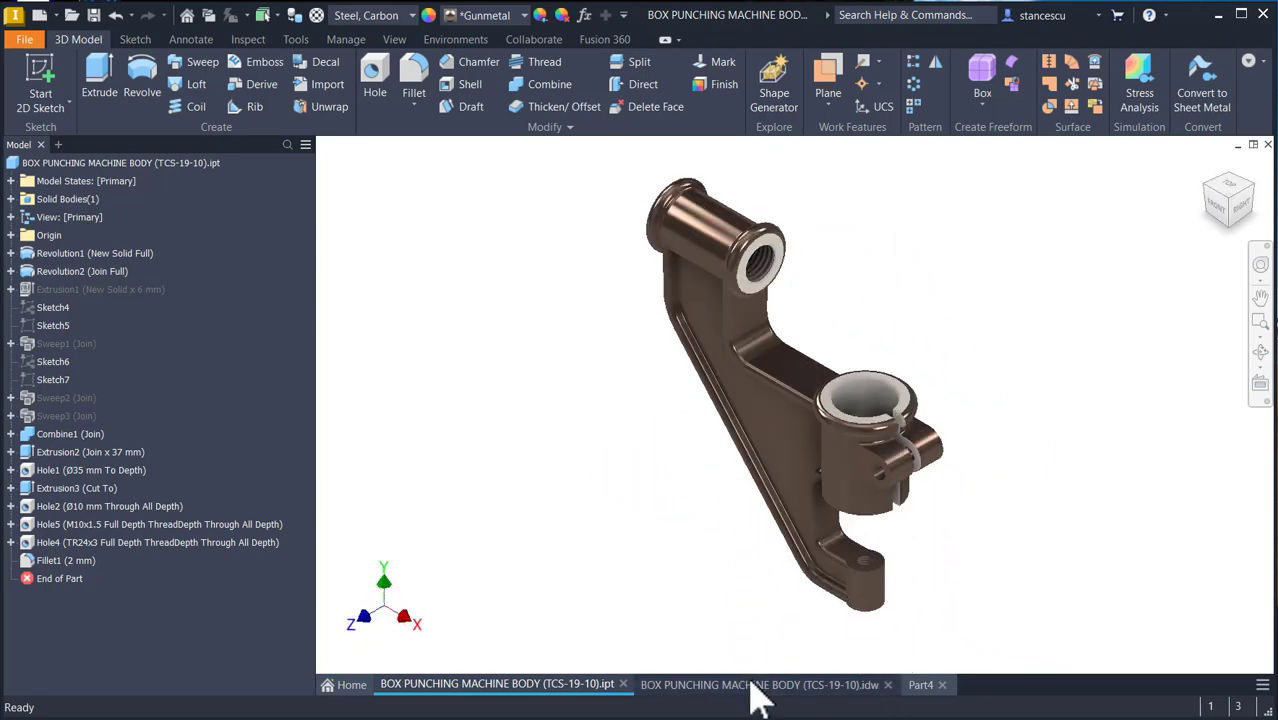
- Examine sections A-A and C-C in the .idw drawing for the flange widths, thicknesses and edge radii, and return to Part4
{"action": "left_click", "coordinate": [750, 684]}
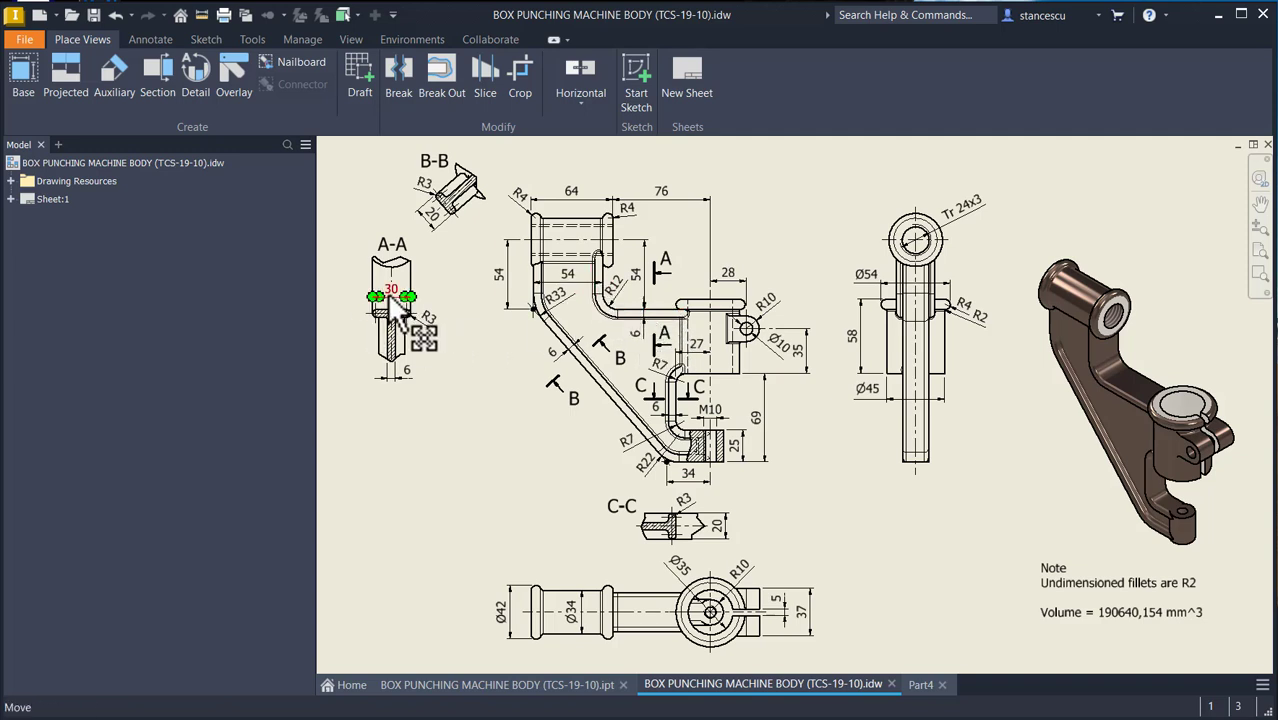
{"action": "scroll", "coordinate": [414, 325], "scroll_direction": "up", "scroll_amount": 3}
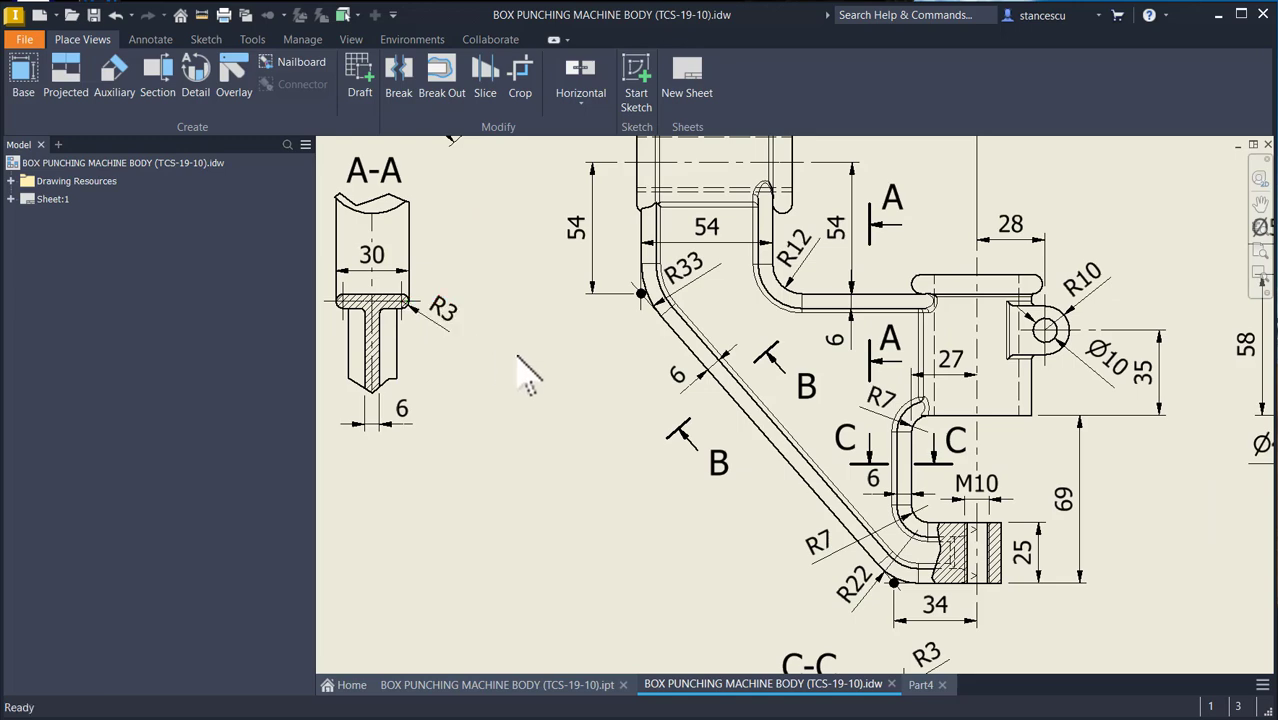
{"action": "mouse_move", "coordinate": [527, 367]}
{"action": "middle_mouse_down"}
{"action": "mouse_move", "coordinate": [585, 448]}
{"action": "mouse_move", "coordinate": [582, 503]}
{"action": "middle_mouse_up"}
{"action": "middle_click_drag", "start_coordinate": [587, 371], "coordinate": [525, 320]}
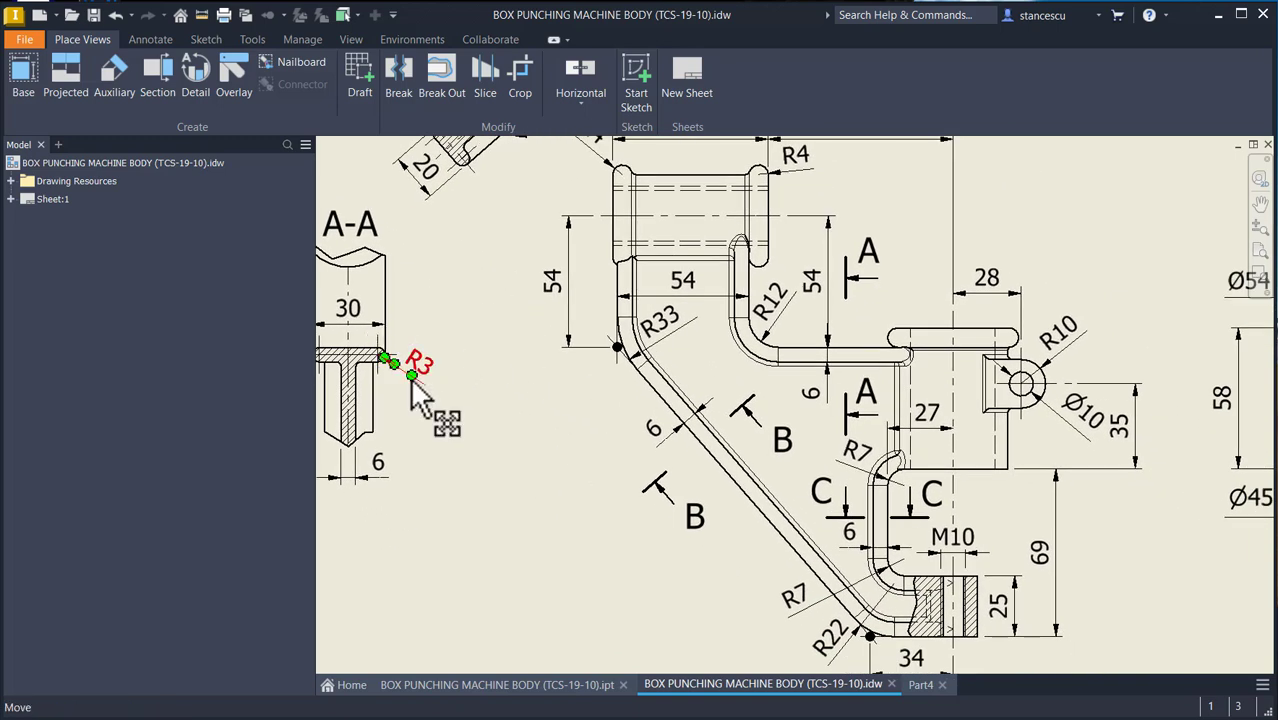
{"action": "middle_click_drag", "start_coordinate": [608, 491], "coordinate": [578, 401]}
{"action": "middle_click_drag", "start_coordinate": [592, 448], "coordinate": [577, 316]}
{"action": "middle_click_drag", "start_coordinate": [669, 501], "coordinate": [661, 455]}
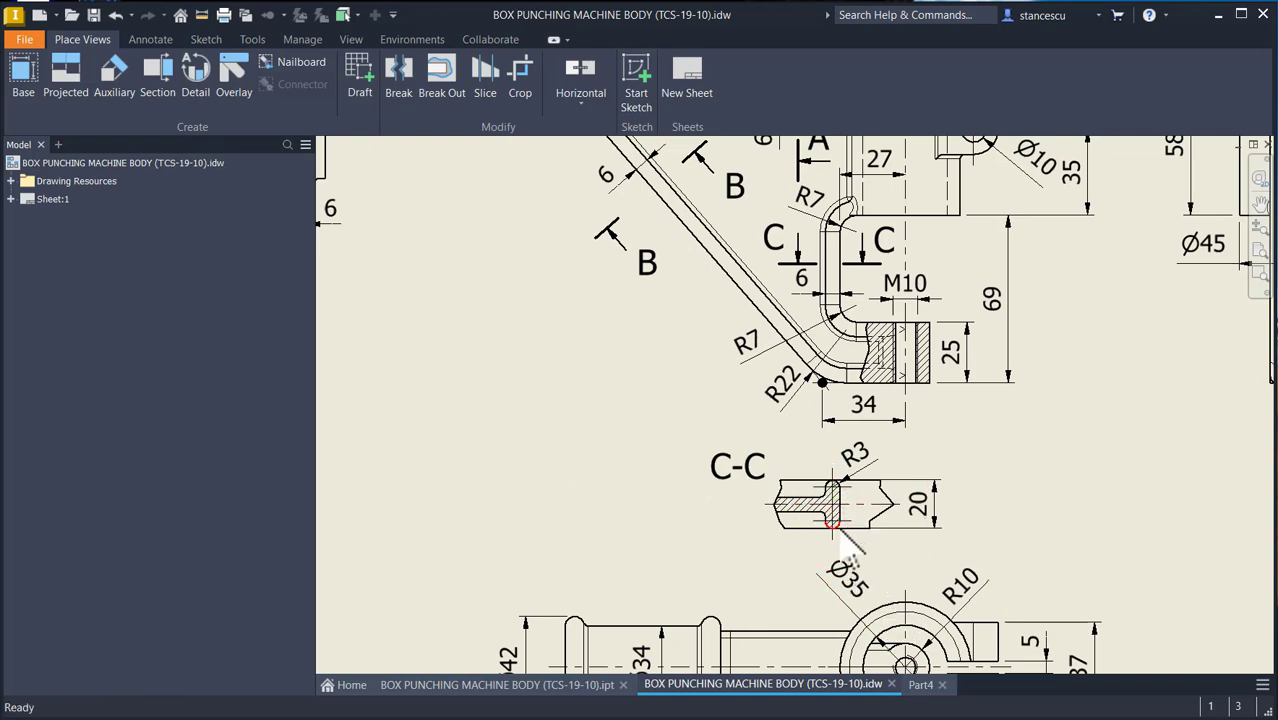
{"action": "key", "text": "Home"}
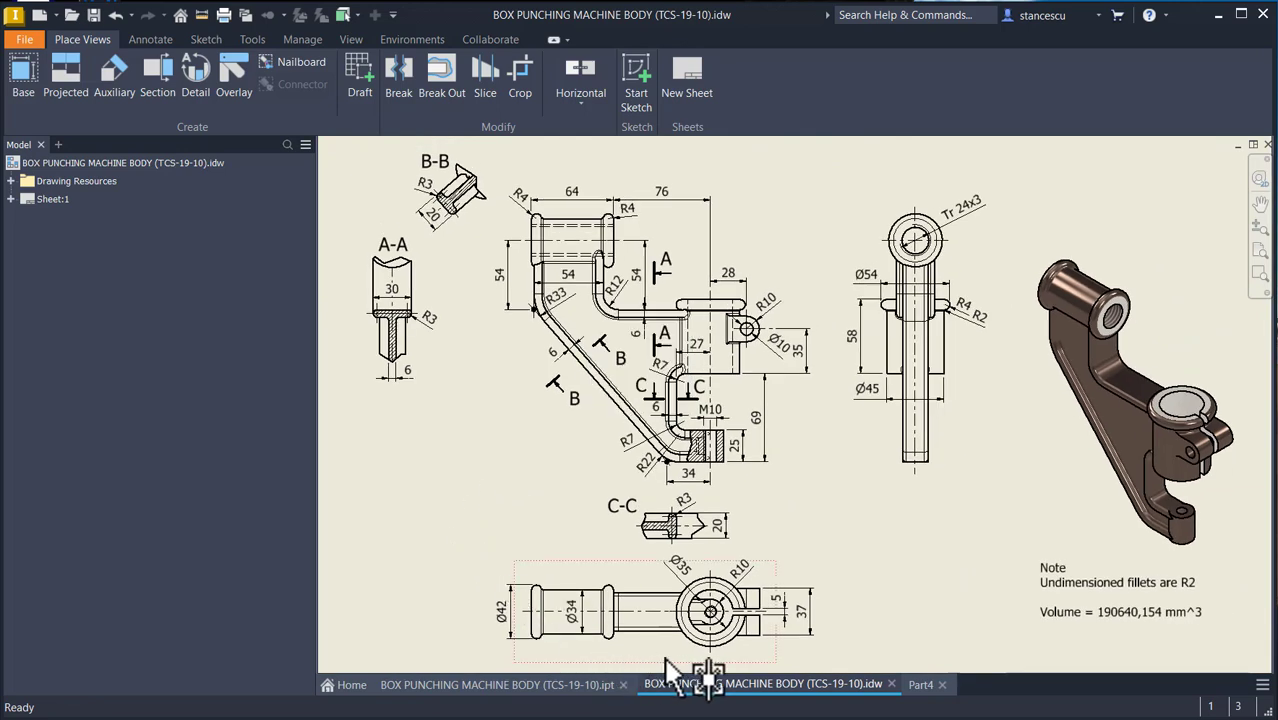
{"action": "left_click", "coordinate": [921, 685]}
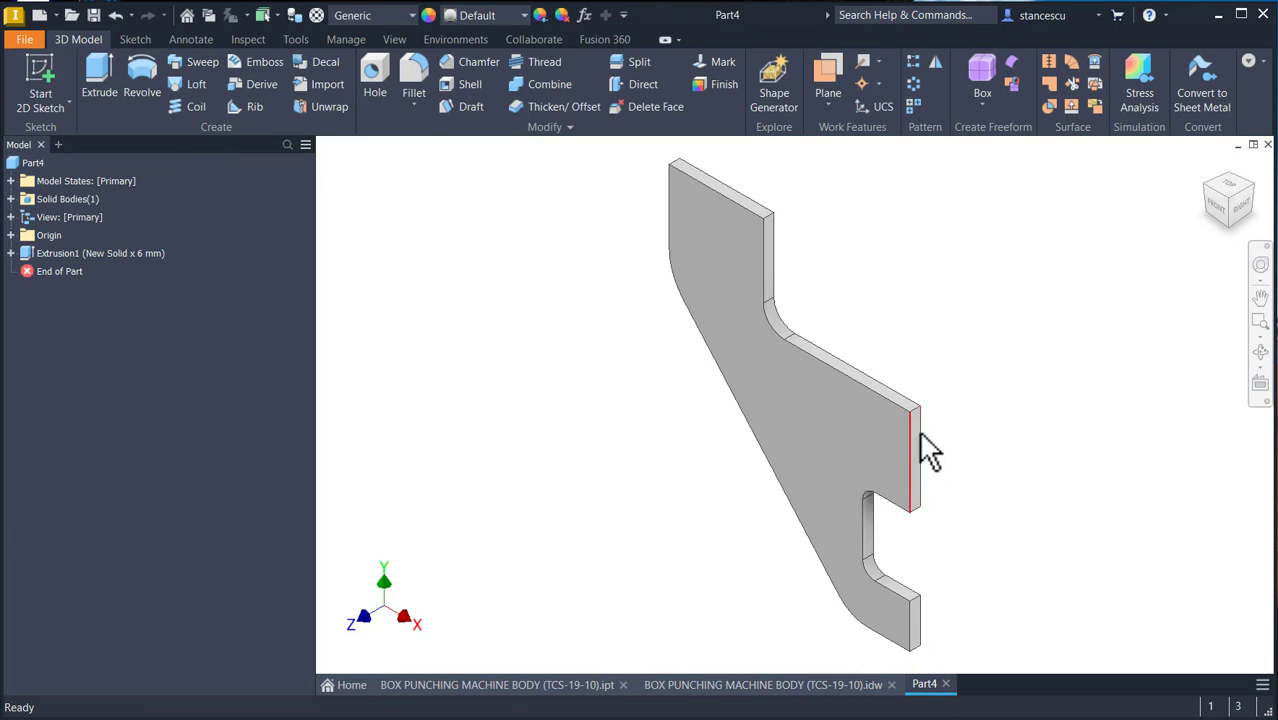
- Start a sketch on the web's upper right end face and draw a horizontal center-to-center slot with 30-2*3 mm center distance and 6 mm width
{"action": "scroll", "coordinate": [928, 450], "scroll_direction": "up", "scroll_amount": 3}
{"action": "left_click", "coordinate": [879, 436]}
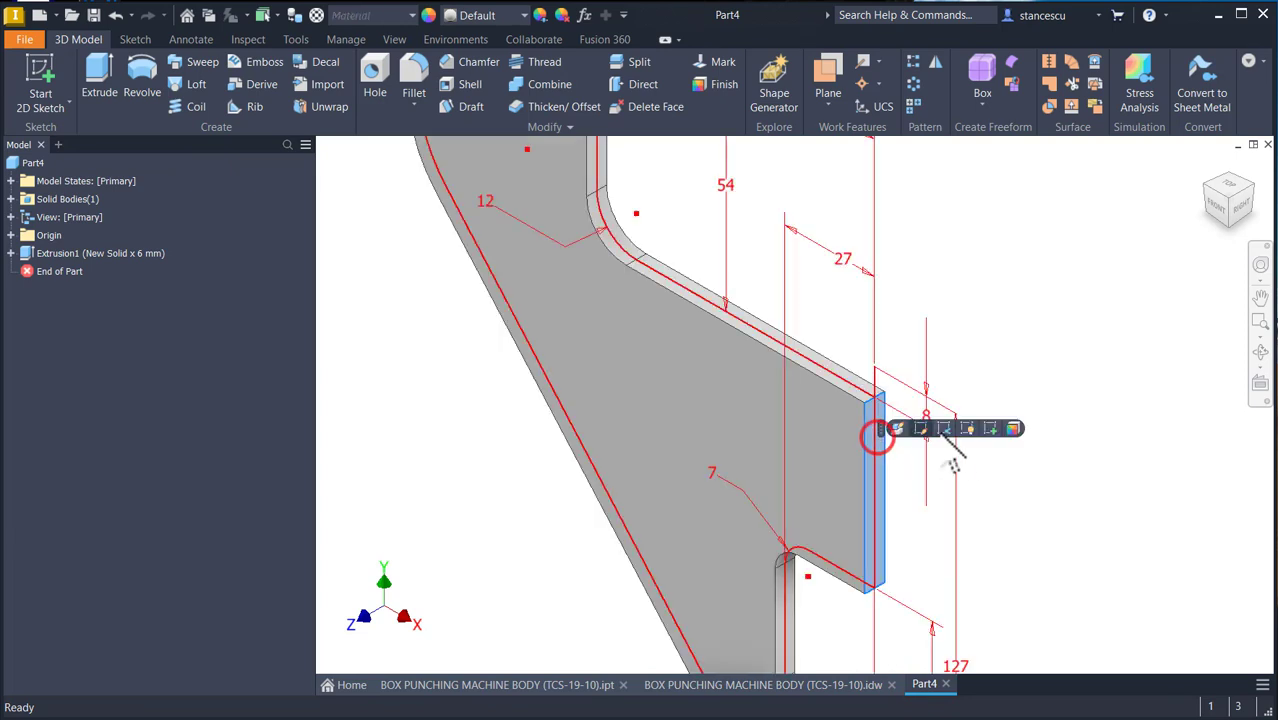
{"action": "left_click", "coordinate": [994, 428]}
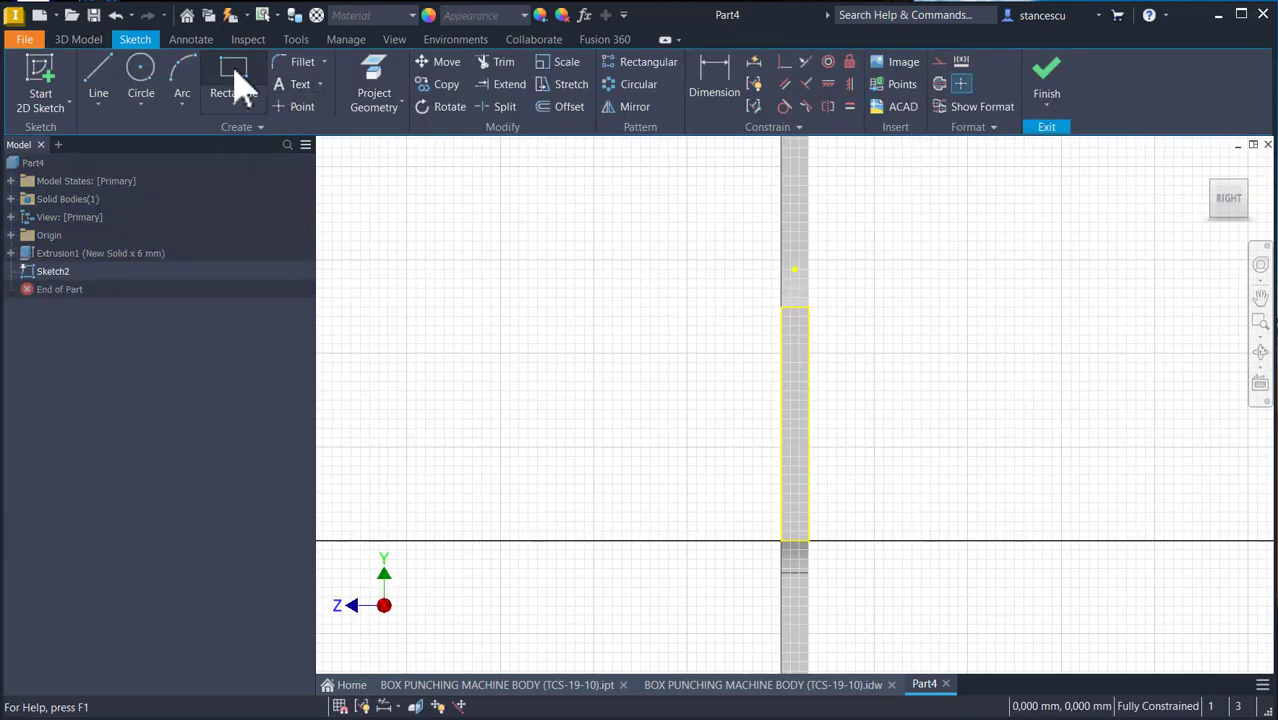
{"action": "left_click", "coordinate": [233, 91]}
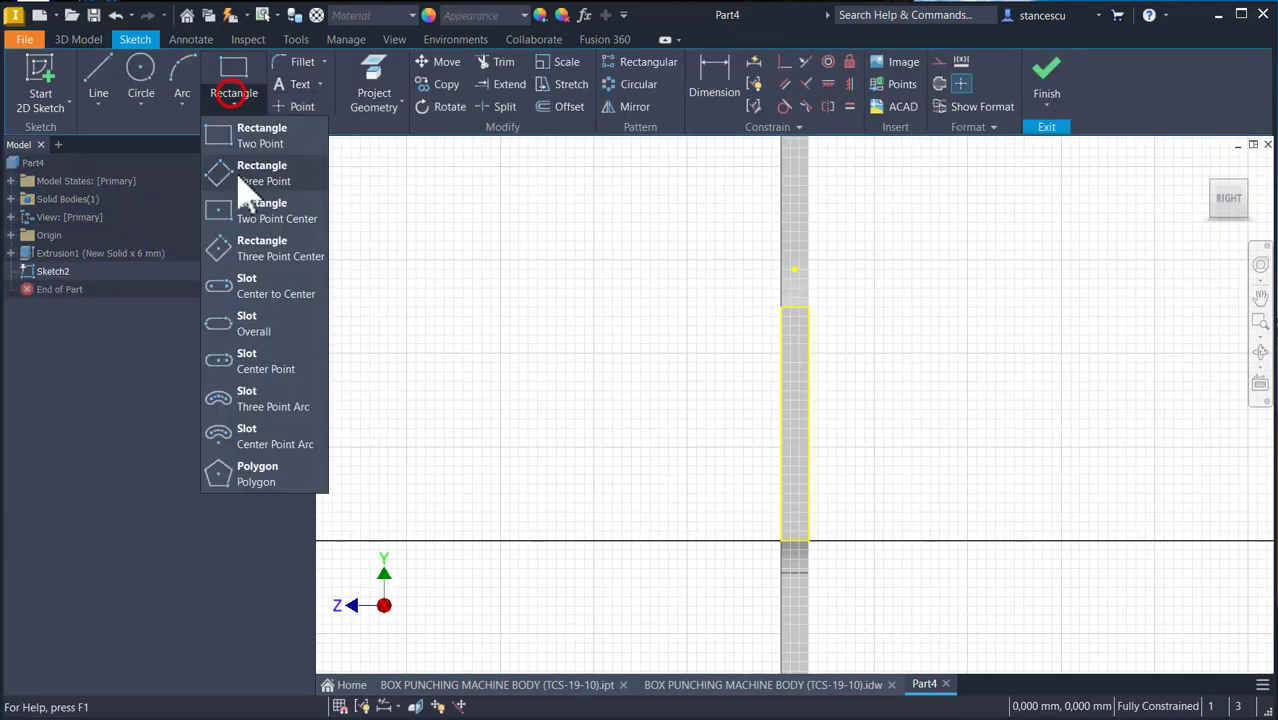
{"action": "left_click", "coordinate": [254, 290]}
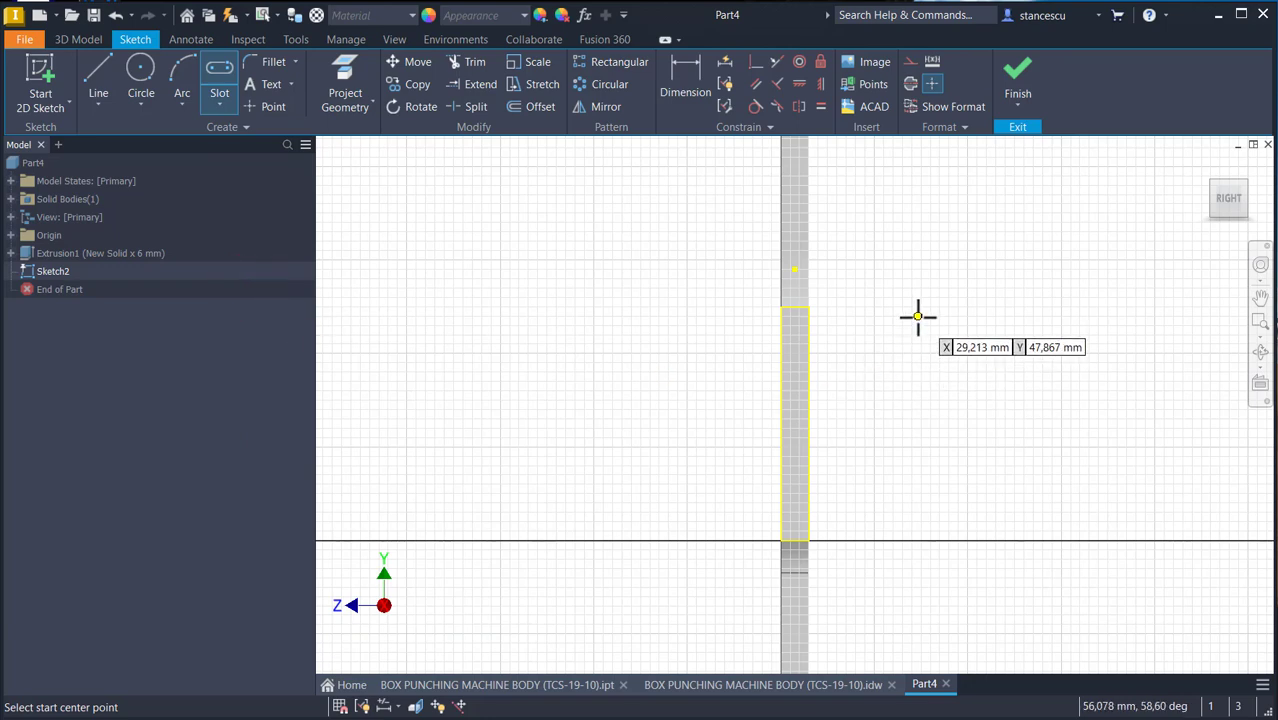
{"action": "left_click", "coordinate": [941, 296]}
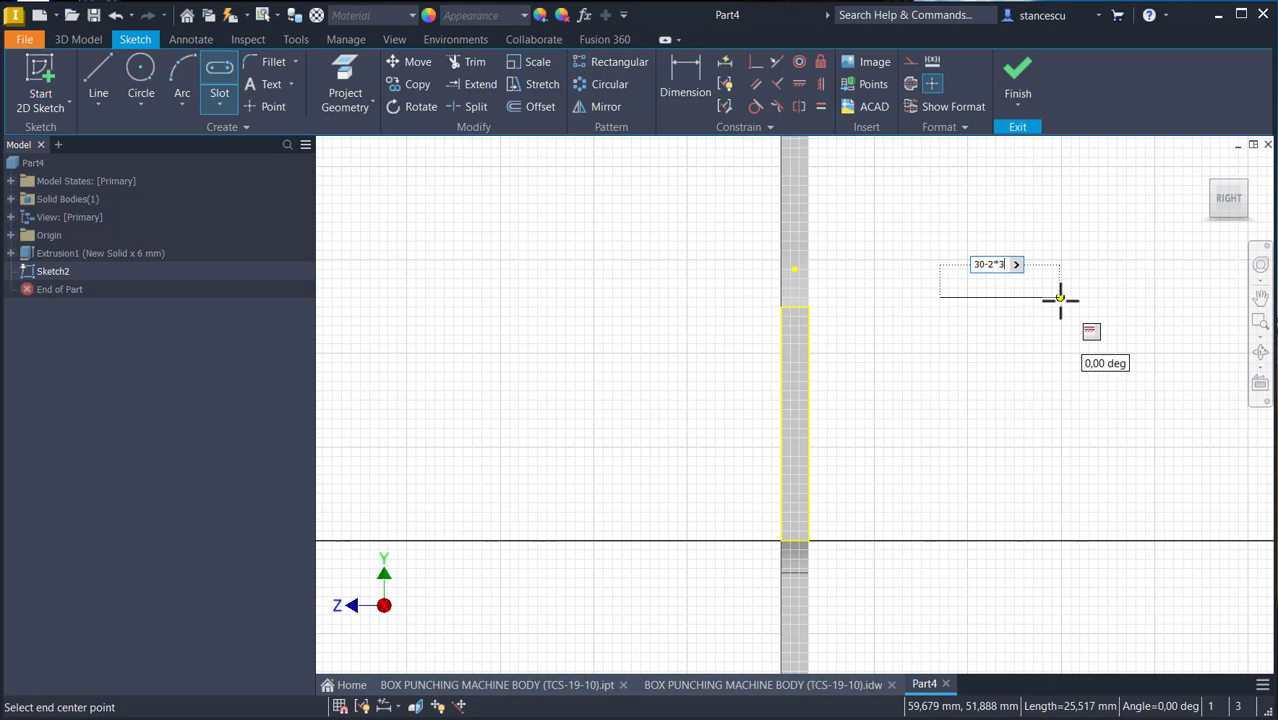
{"action": "key", "text": "Return"}
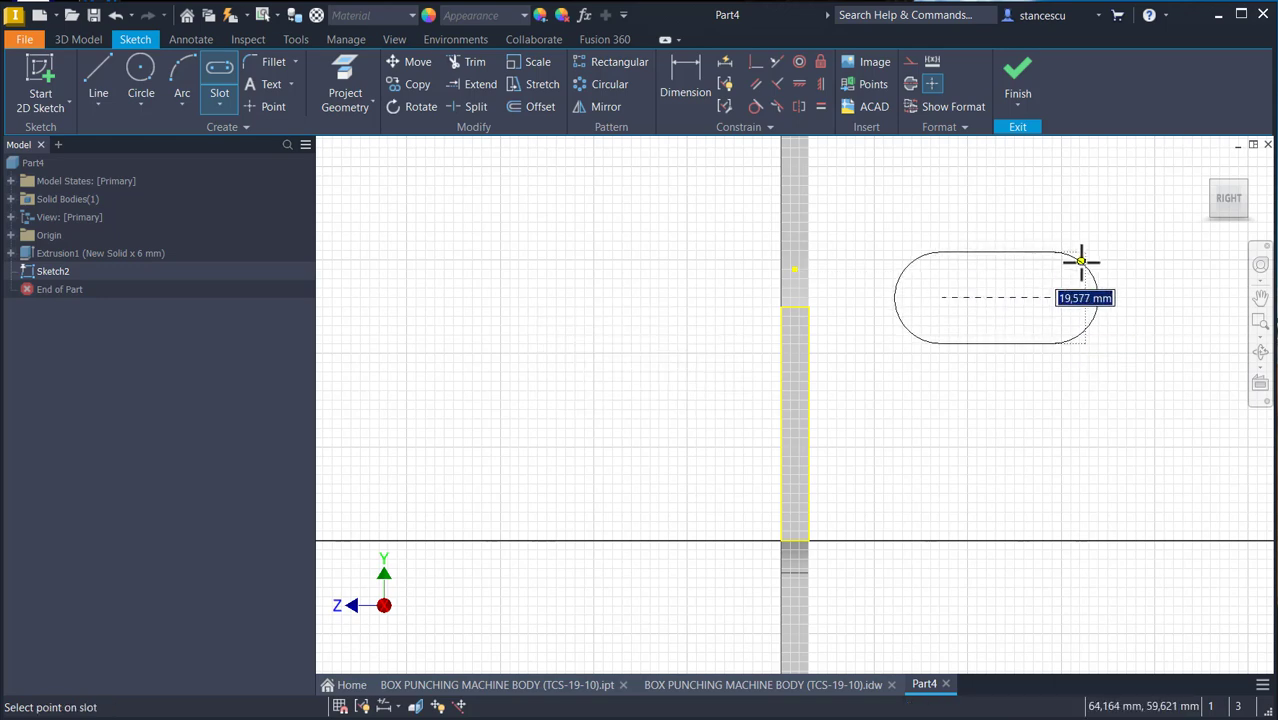
{"action": "key", "text": "Return"}
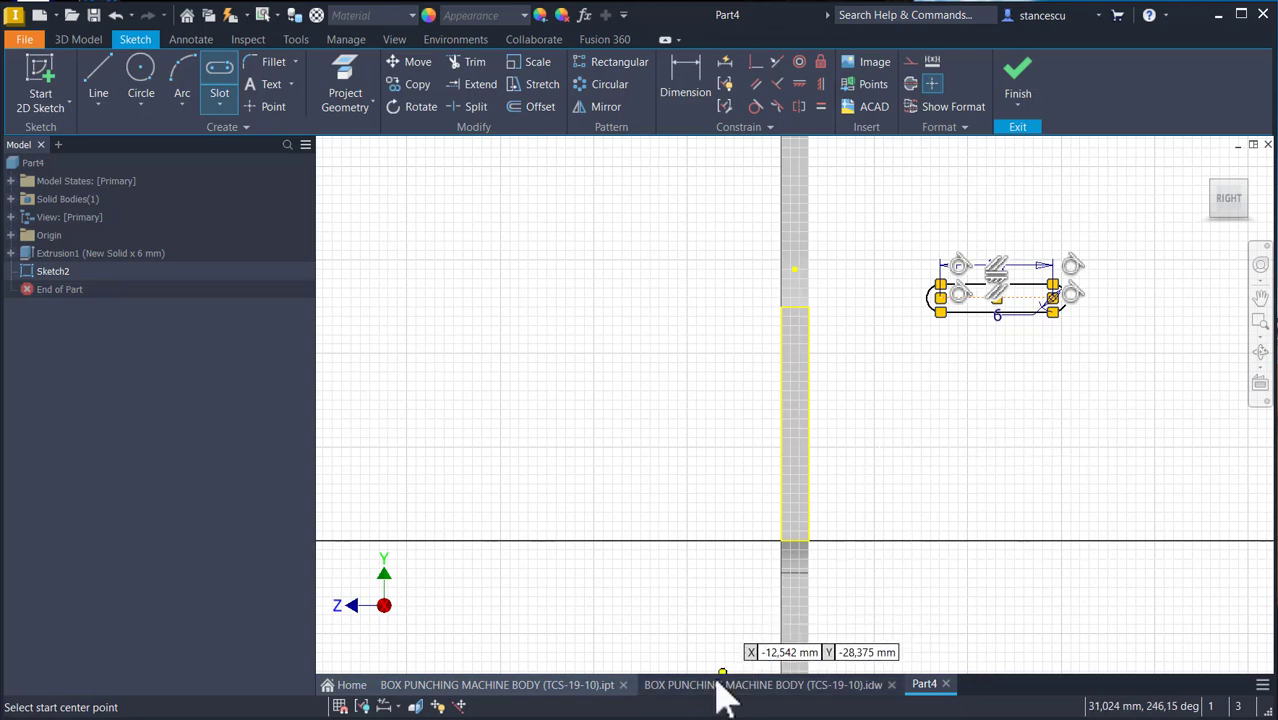
- Check the flange thickness around the web in the BOX PUNCHING MACHINE BODY (TCS-19-10).idw drawing and return to the Part4 sketch
{"action": "mouse_move", "coordinate": [718, 686]}
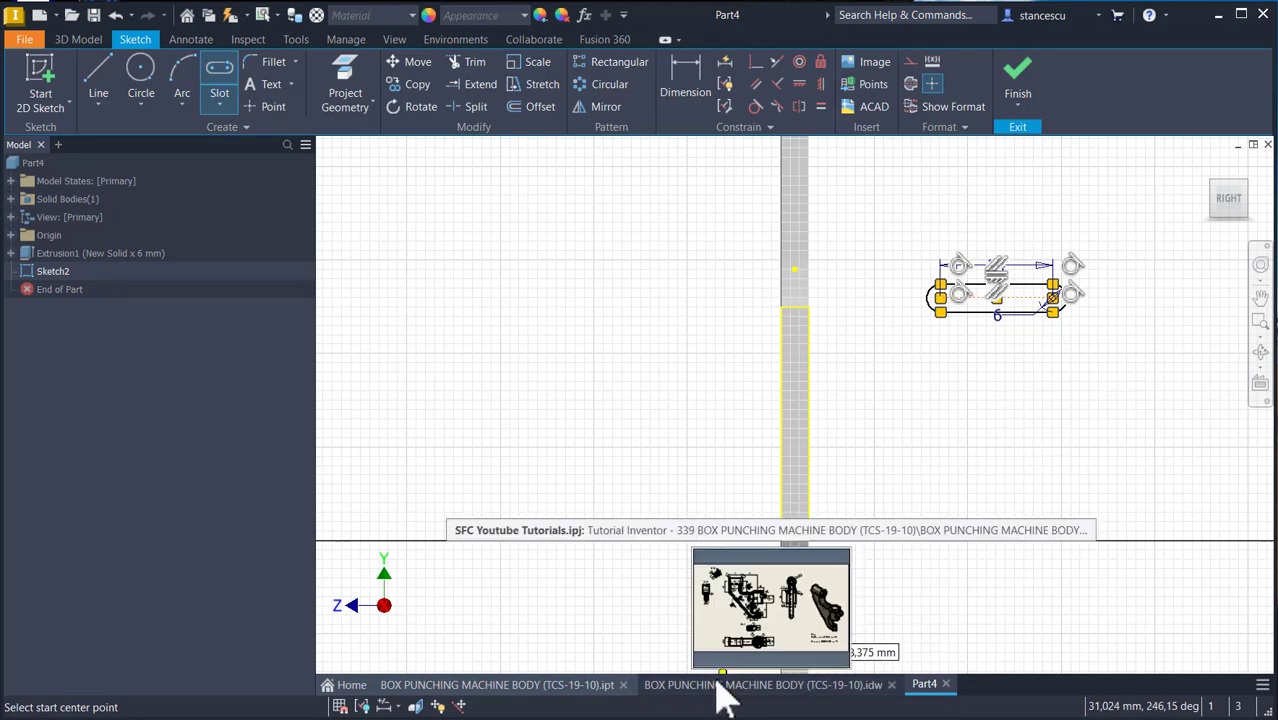
{"action": "left_click", "coordinate": [720, 686]}
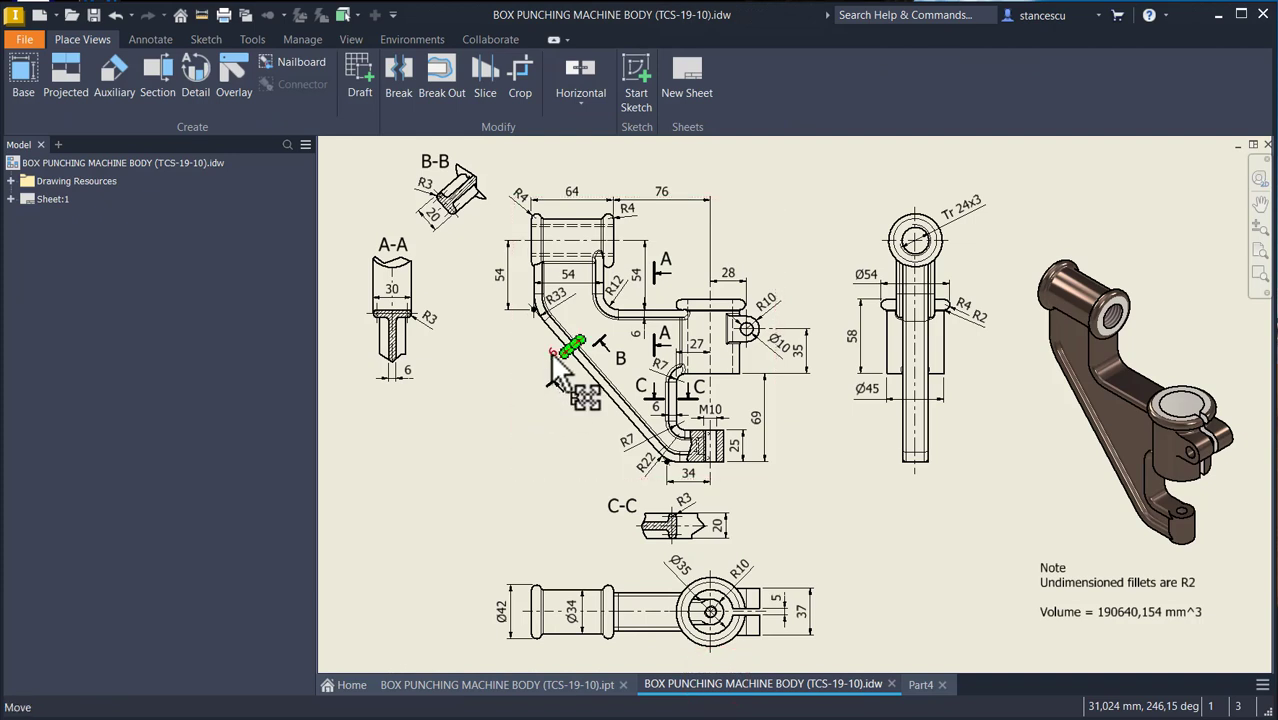
{"action": "left_click_drag", "start_coordinate": [552, 362], "coordinate": [551, 384]}
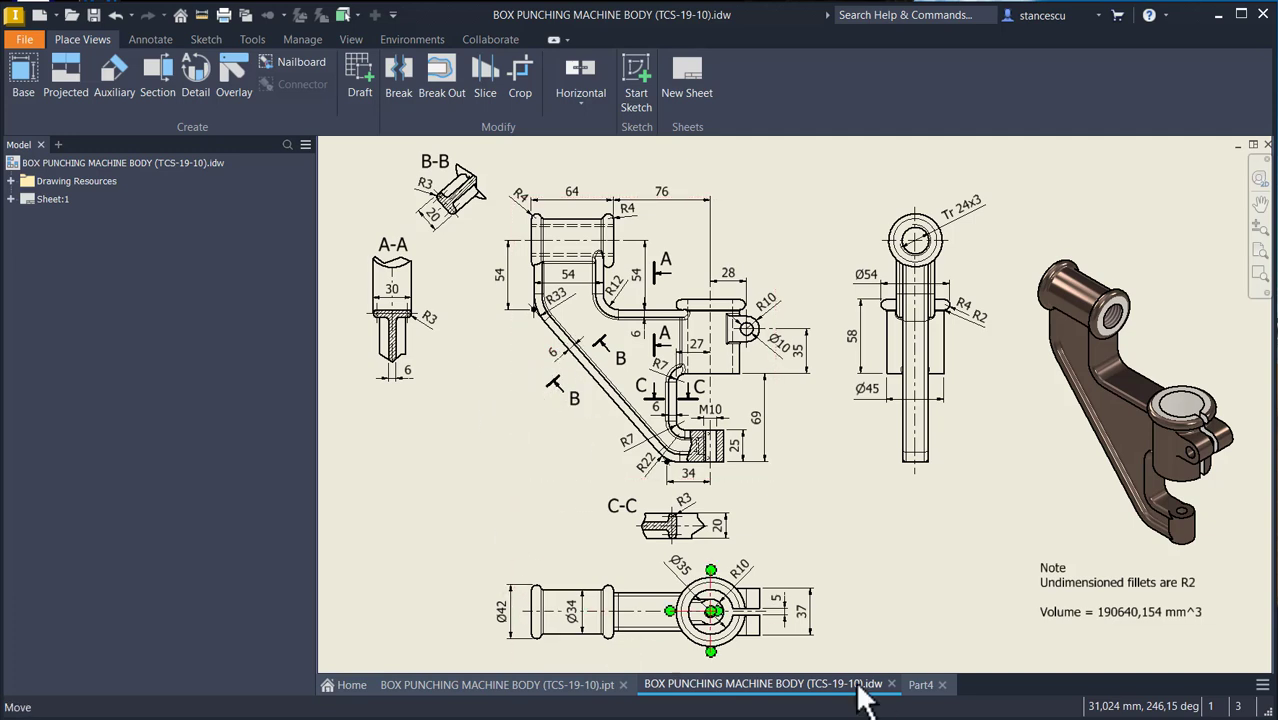
{"action": "left_click", "coordinate": [921, 686]}
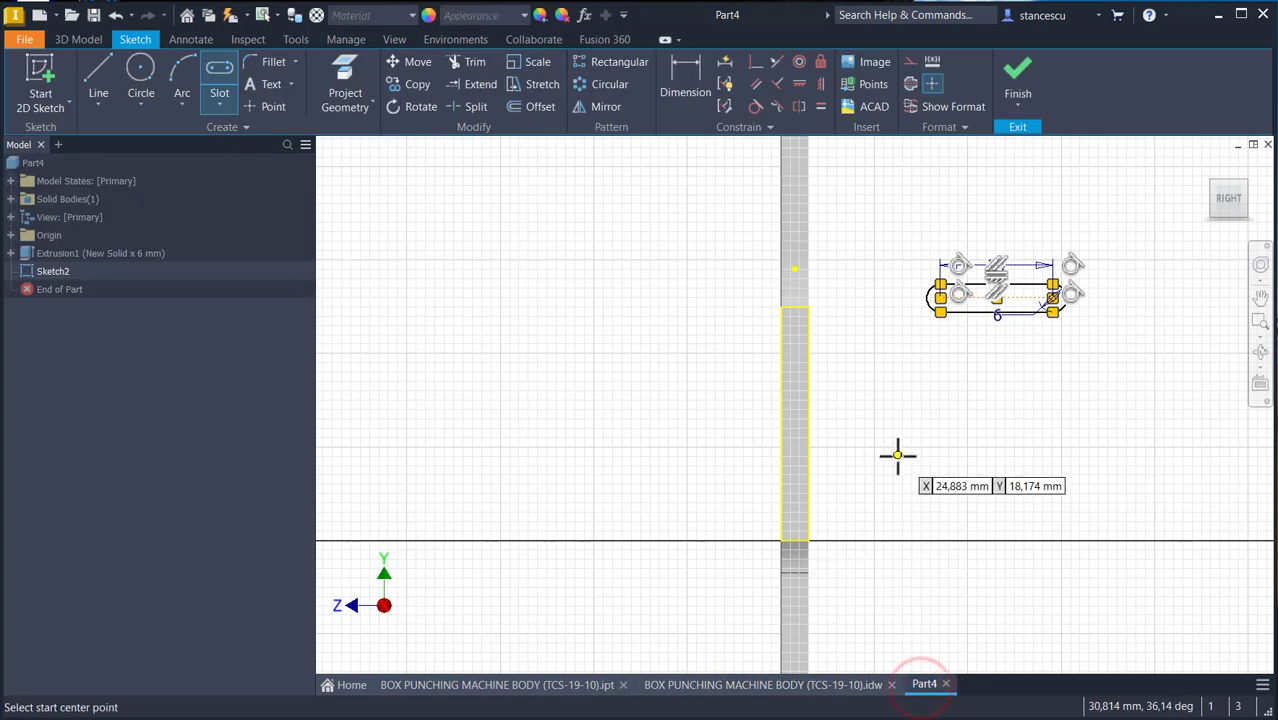
{"action": "left_click", "coordinate": [936, 441]}
{"action": "key", "text": "Escape"}
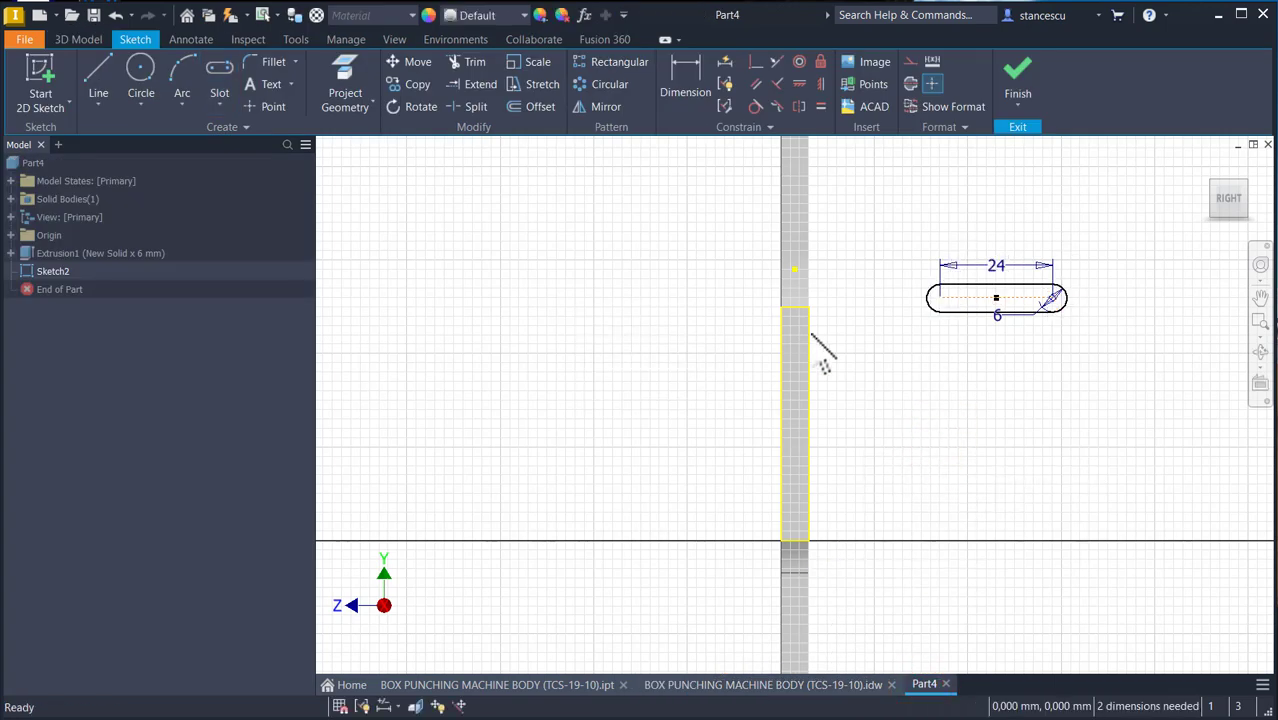
- Make the midpoint of the slot's upper line coincident with the midpoint of the end face's top edge and finish the sketch
{"action": "left_click", "coordinate": [757, 62]}
{"action": "left_click", "coordinate": [997, 285]}
{"action": "left_click", "coordinate": [794, 309]}
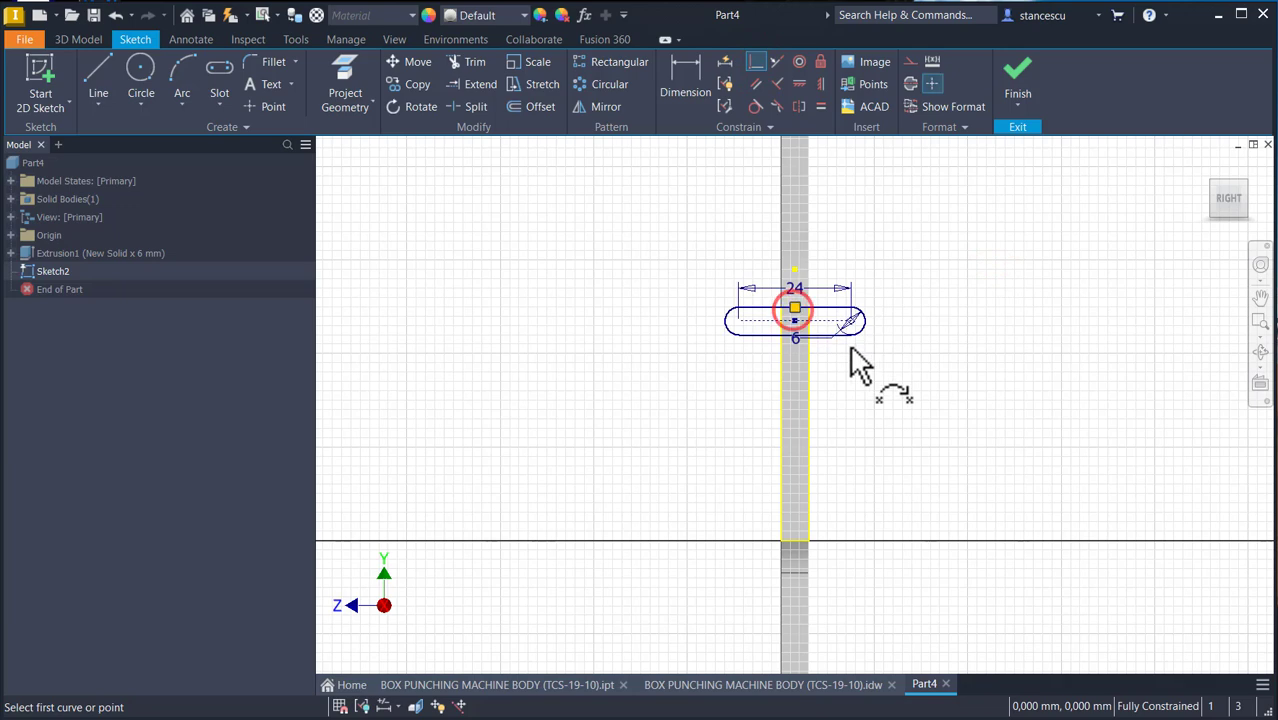
{"action": "left_click", "coordinate": [1027, 95]}
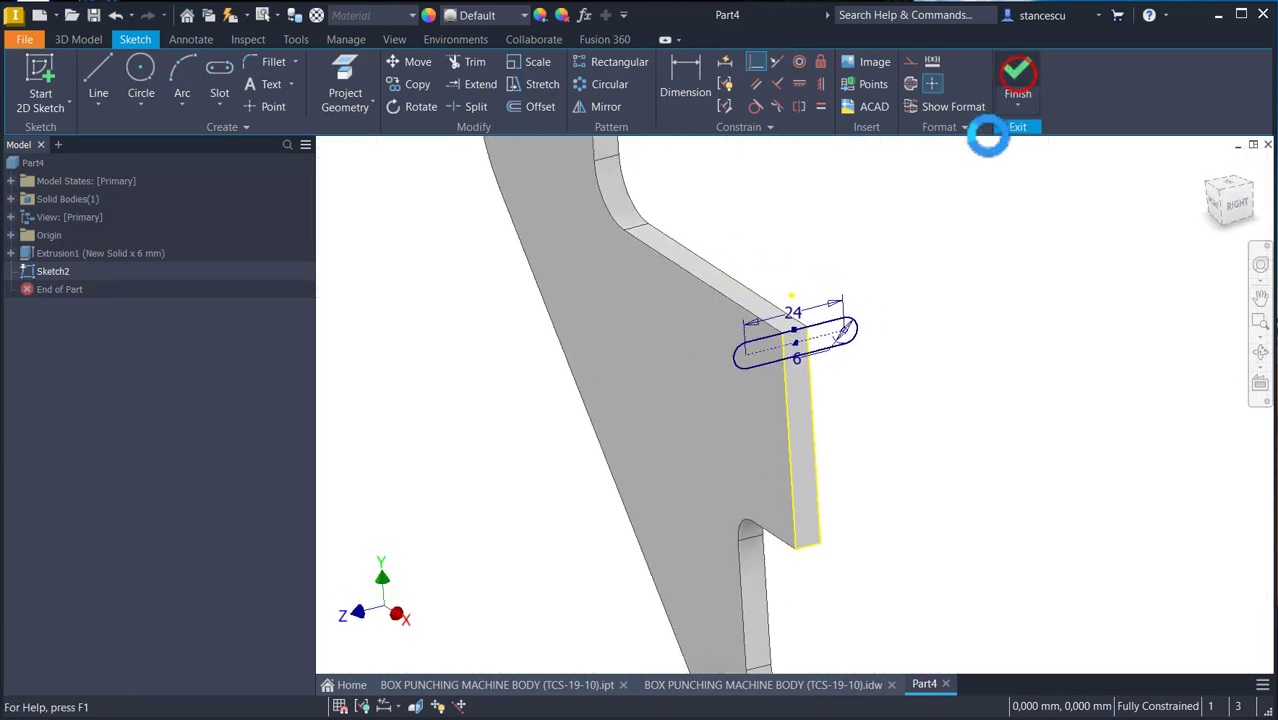
{"action": "key", "text": "Home"}
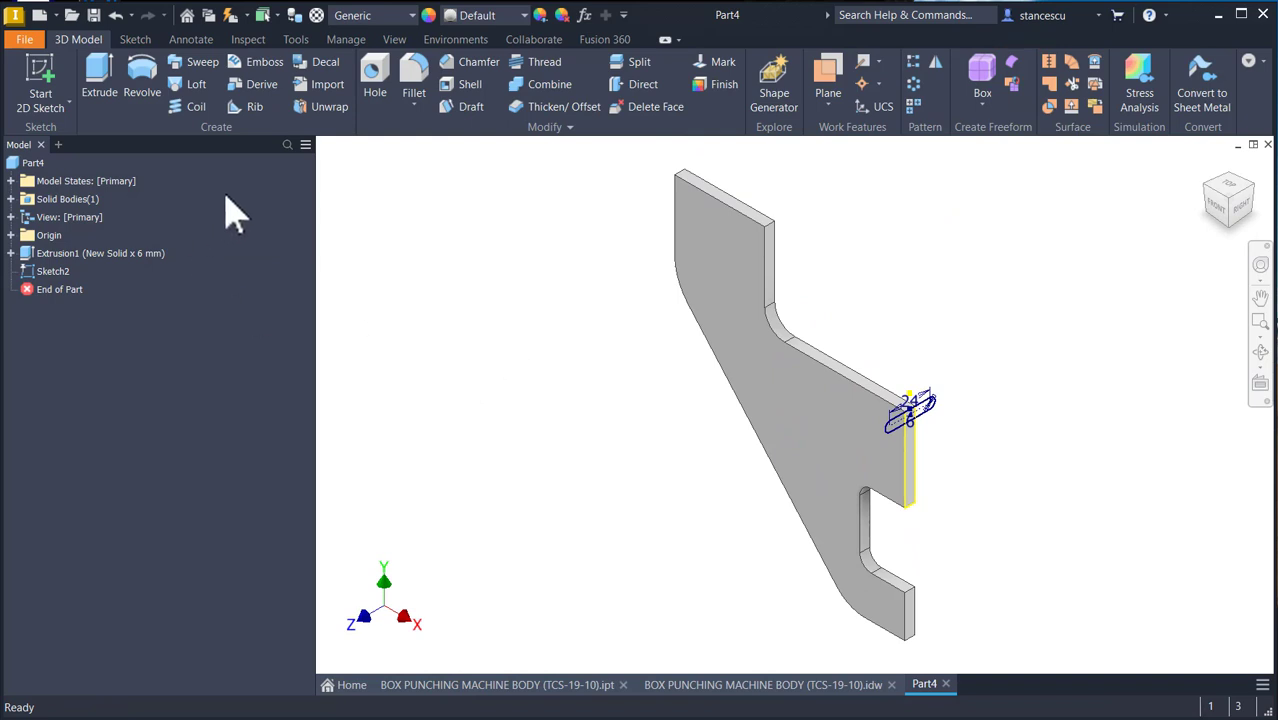
- Sweep all three regions of the slot profile along the web's upper stepped edge, joining the flange to the body
{"action": "left_click", "coordinate": [198, 62]}
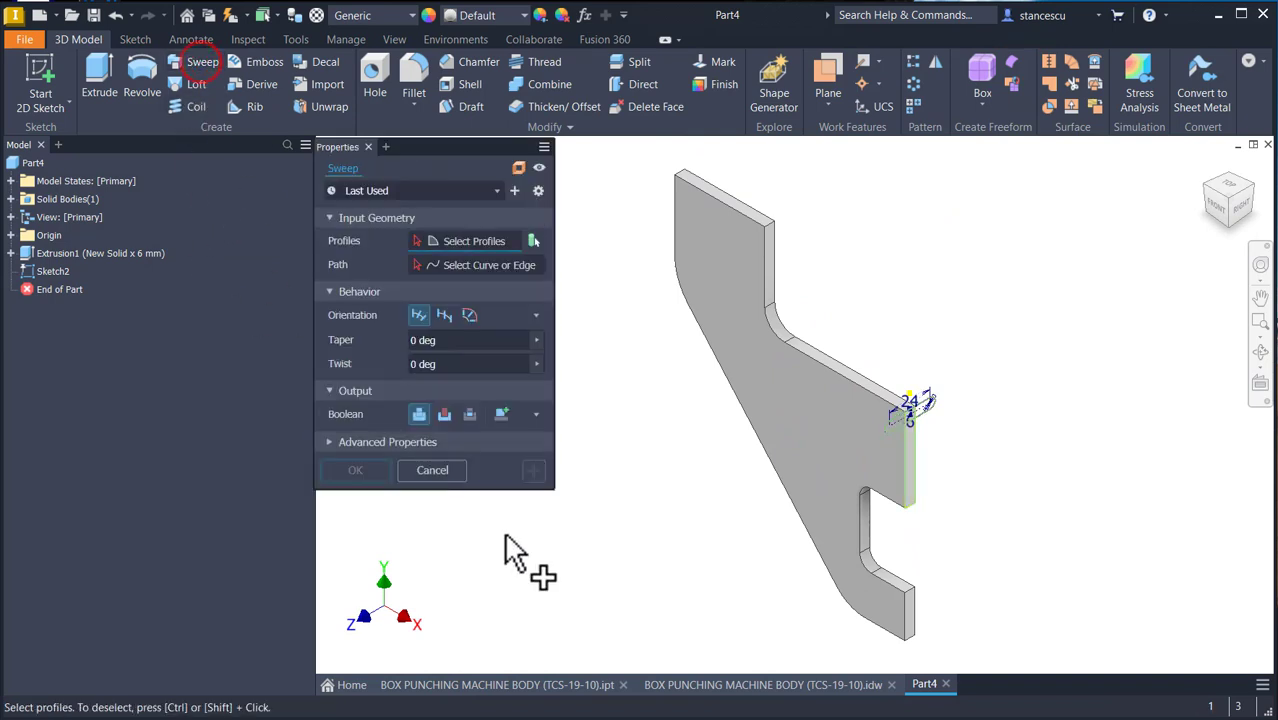
{"action": "left_click", "coordinate": [924, 403]}
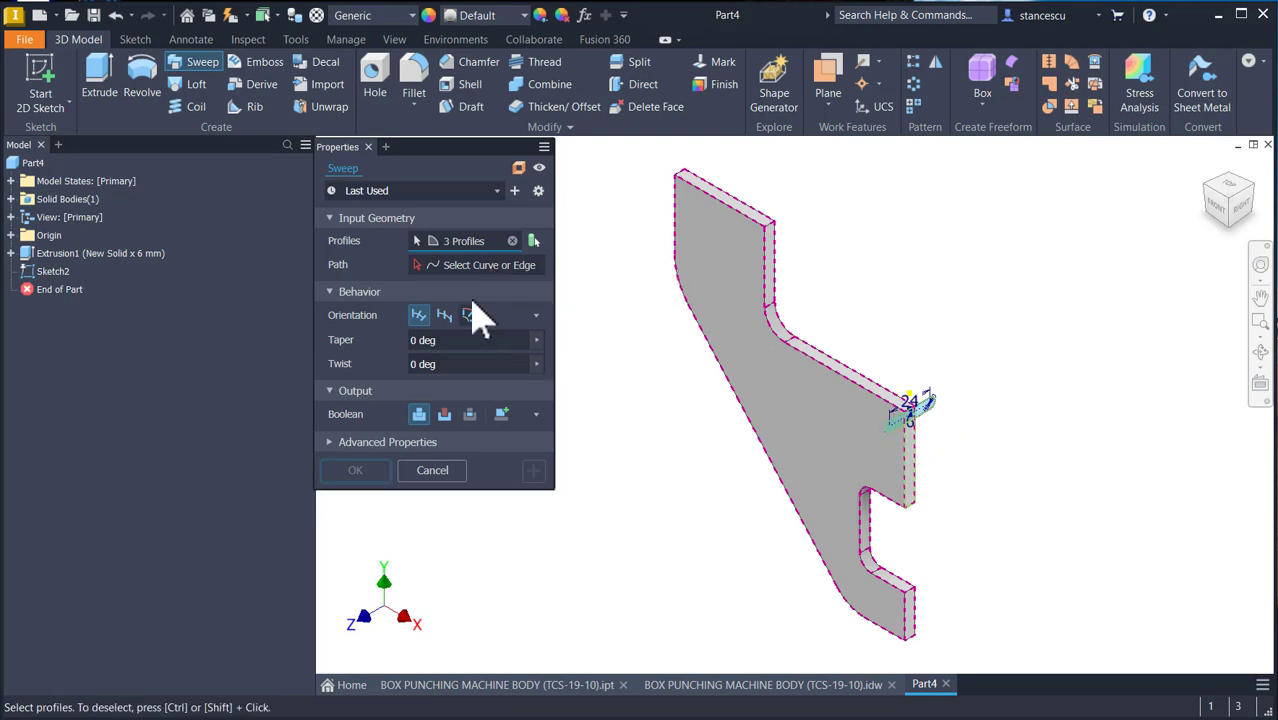
{"action": "scroll", "coordinate": [900, 448], "scroll_direction": "up", "scroll_amount": 3}
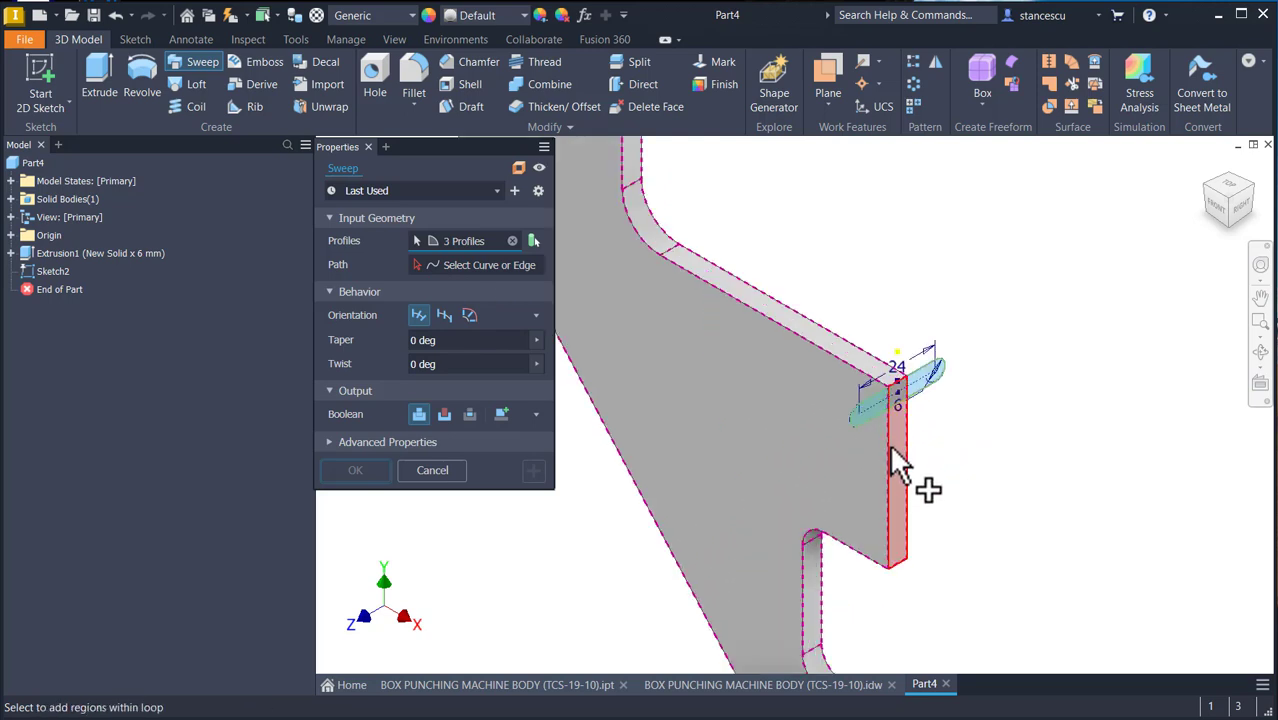
{"action": "left_click", "coordinate": [491, 268]}
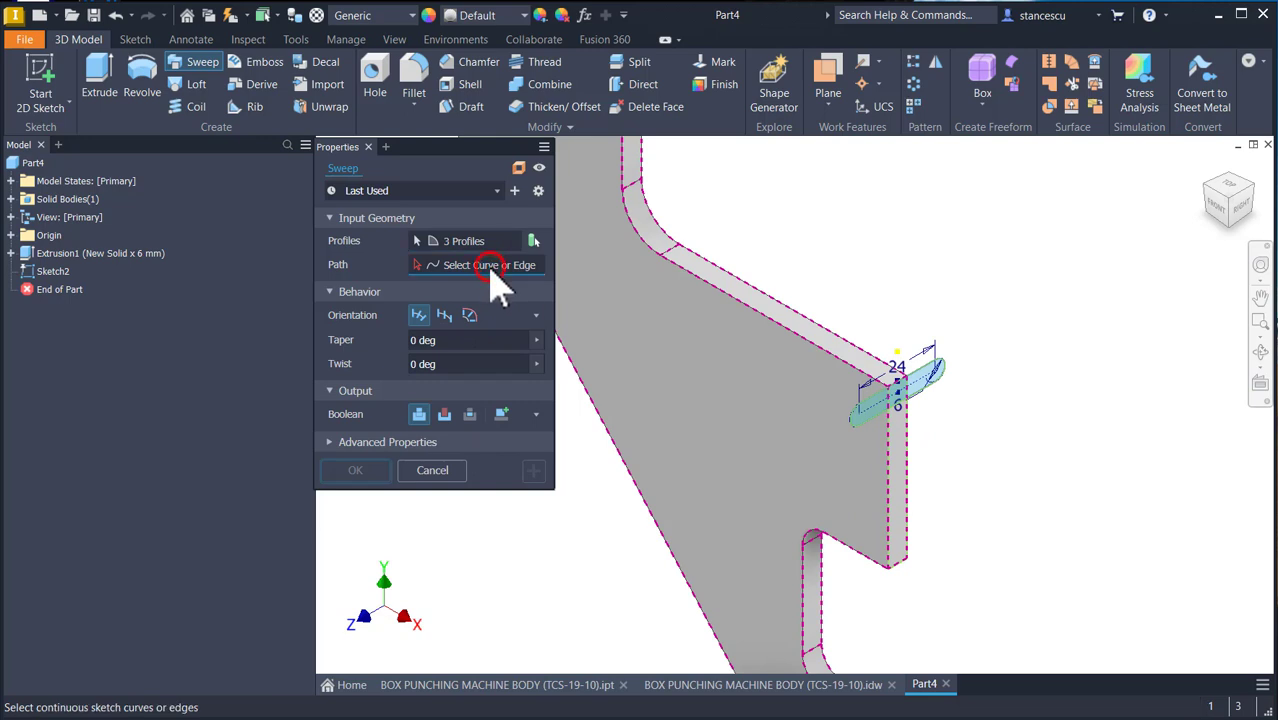
{"action": "left_click", "coordinate": [801, 343]}
{"action": "middle_click_drag", "start_coordinate": [612, 553], "coordinate": [698, 566]}
{"action": "scroll", "coordinate": [706, 560], "scroll_direction": "down", "scroll_amount": 3}
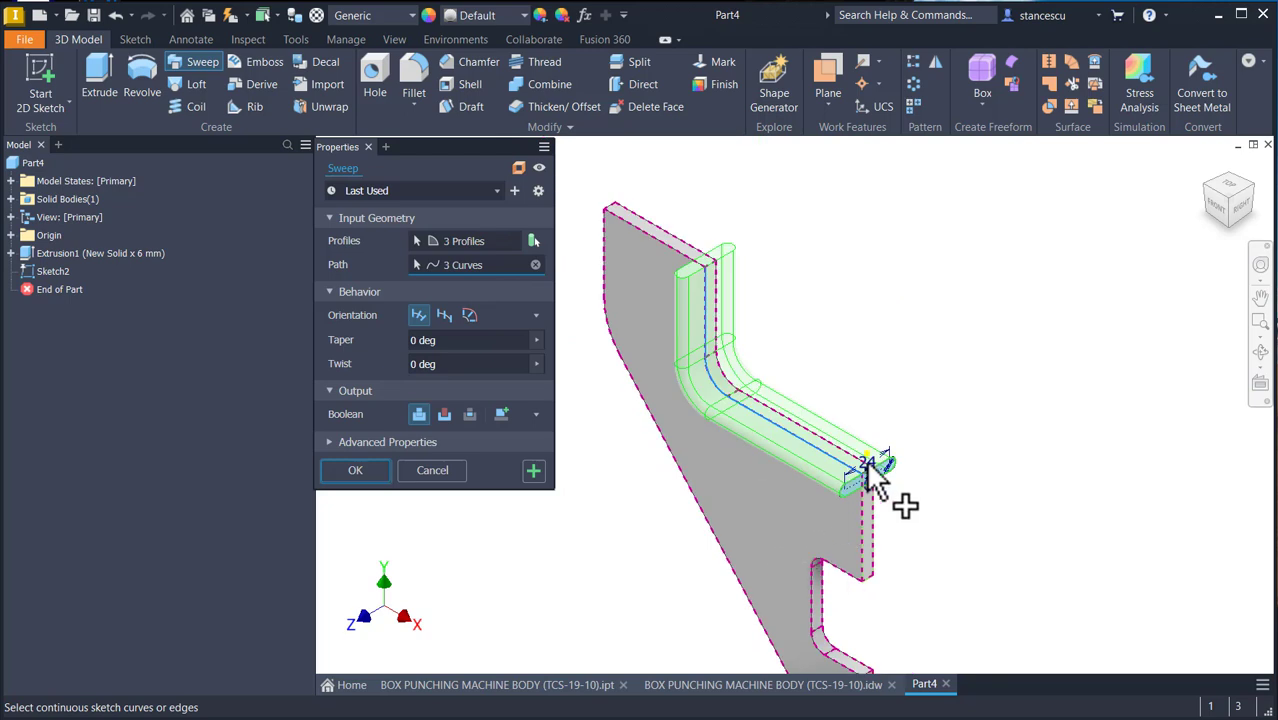
{"action": "left_click", "coordinate": [356, 471]}
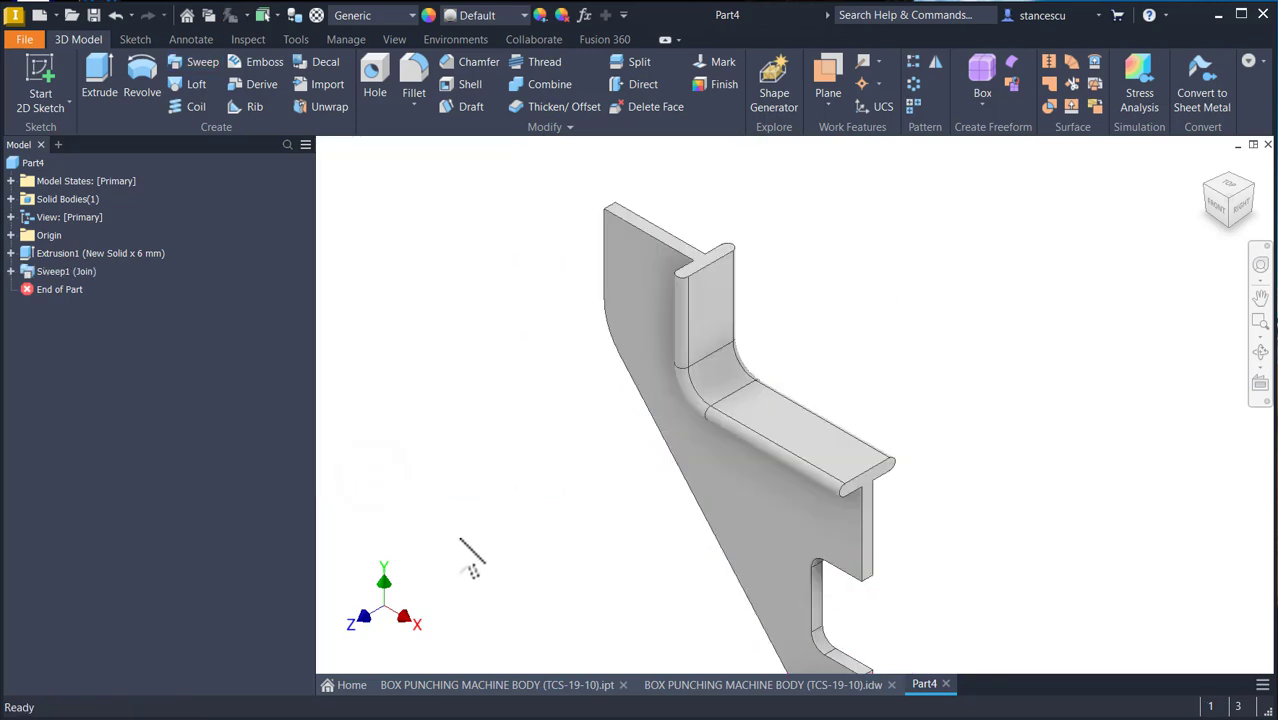
- Start a sketch on the web's lower end face and draw a horizontal slot with 20-2*3 mm center distance and 6 mm width
{"action": "middle_click_drag", "start_coordinate": [652, 590], "coordinate": [628, 455]}
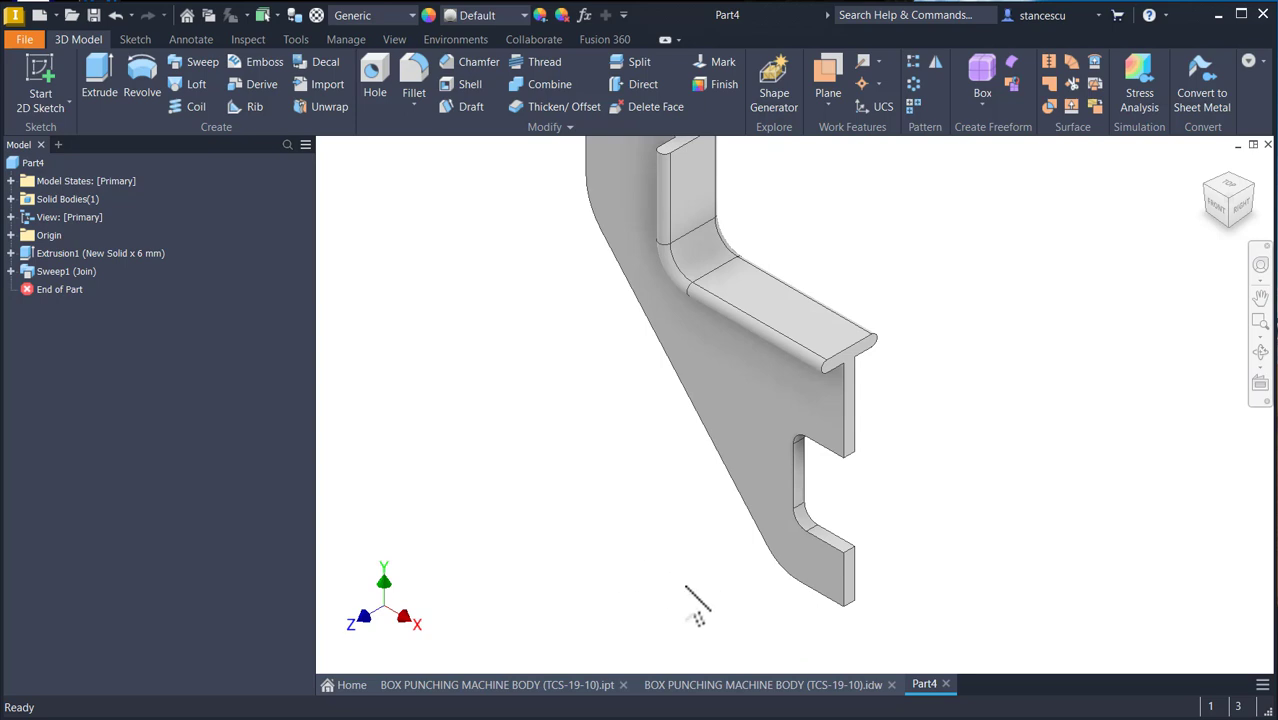
{"action": "scroll", "coordinate": [878, 602], "scroll_direction": "up", "scroll_amount": 2}
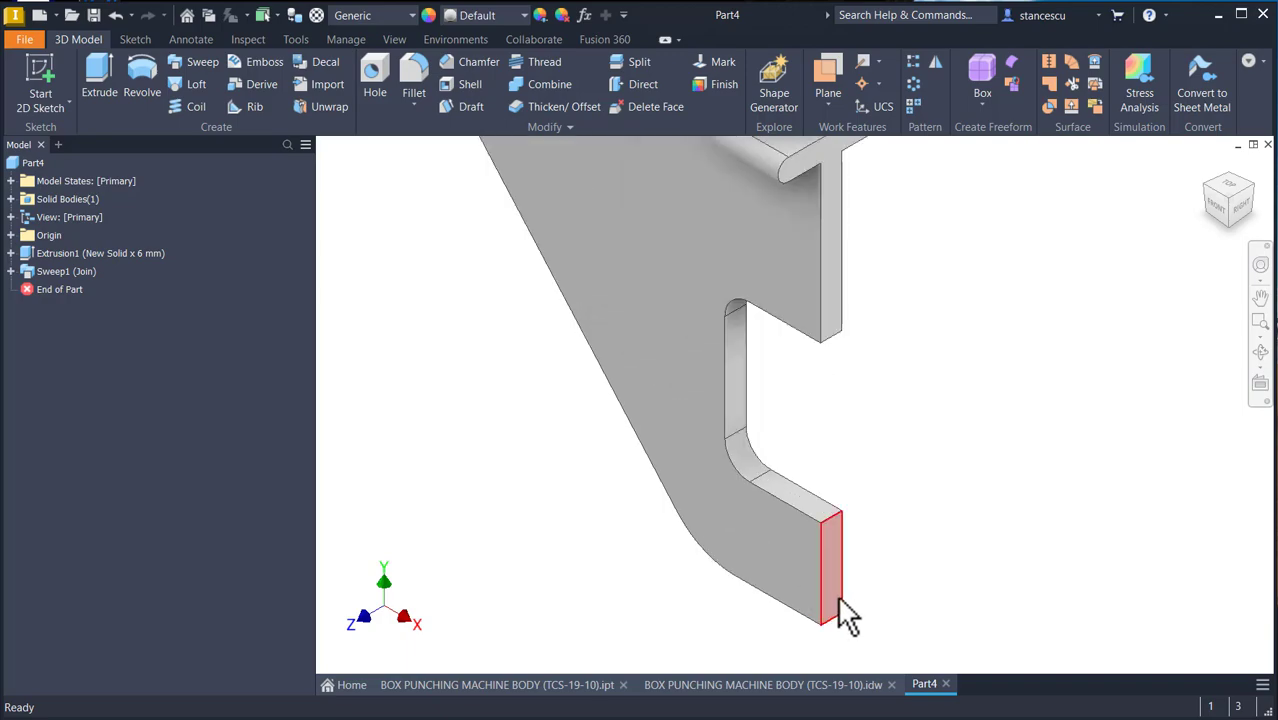
{"action": "left_click", "coordinate": [836, 594]}
{"action": "key", "text": "s"}
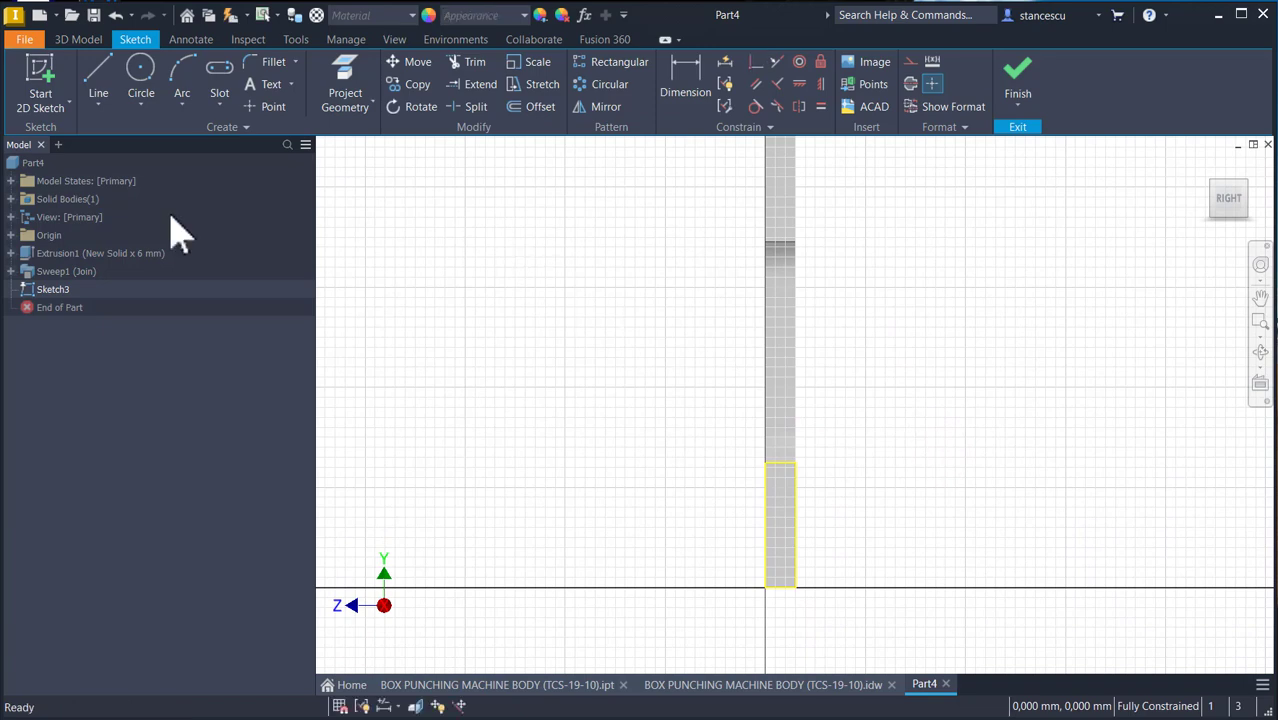
{"action": "left_click", "coordinate": [929, 373]}
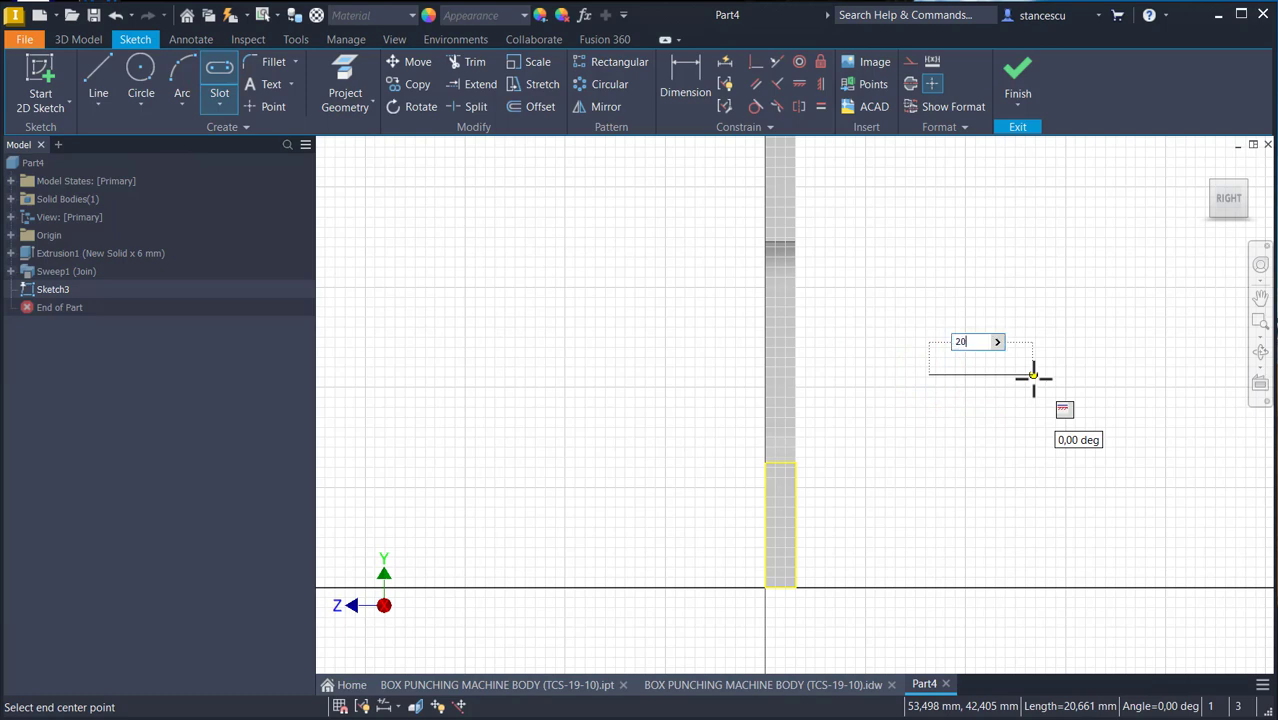
{"action": "type", "text": "20-2*3"}
{"action": "key", "text": "Return"}
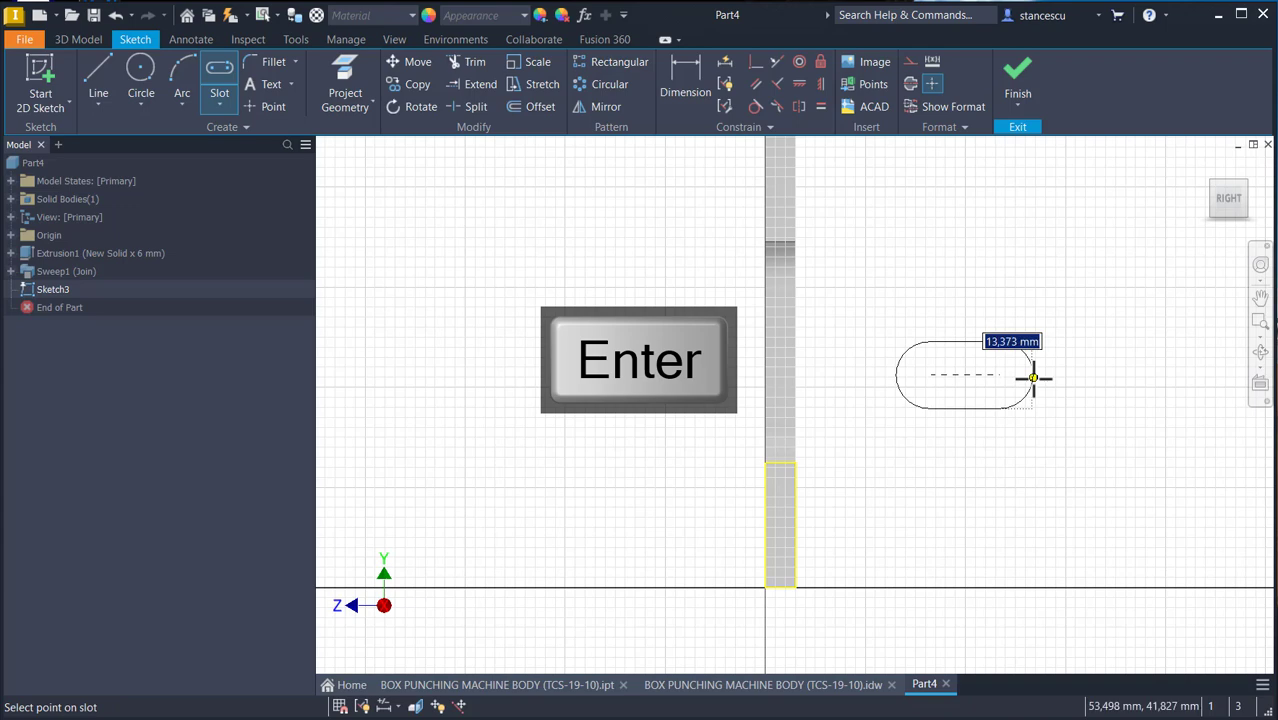
{"action": "key", "text": "Return"}
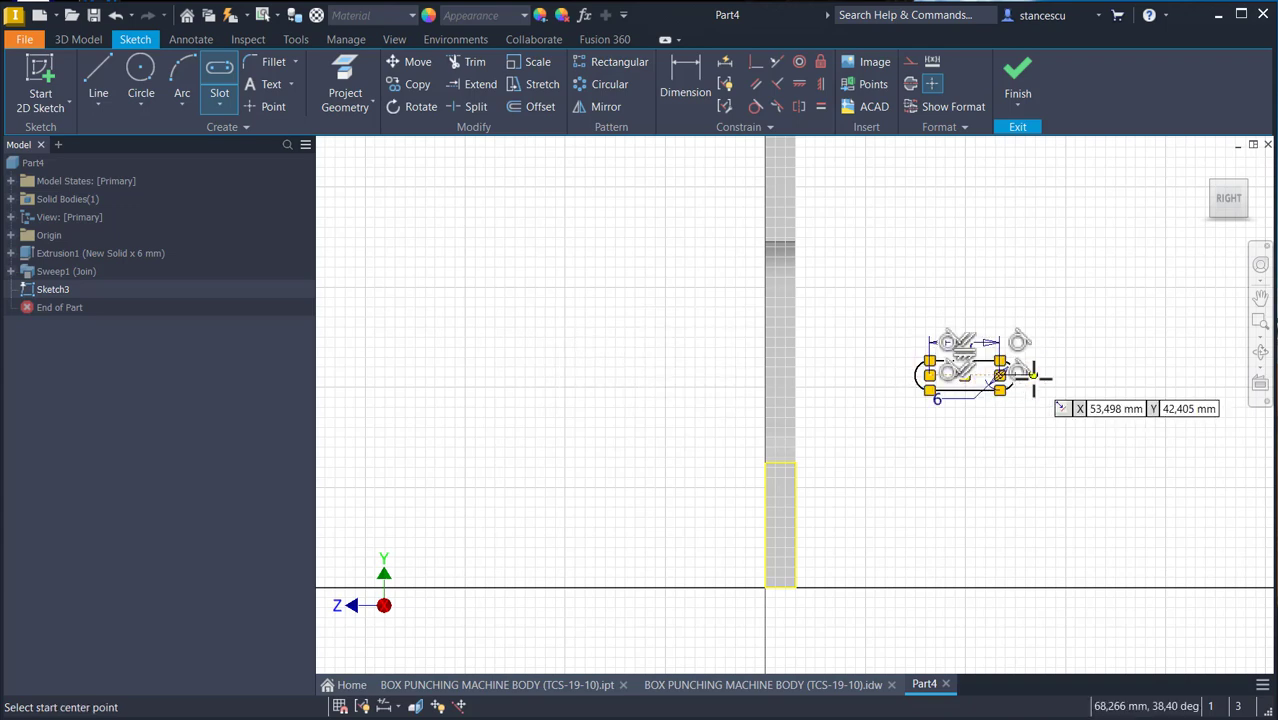
{"action": "key", "text": "Escape"}
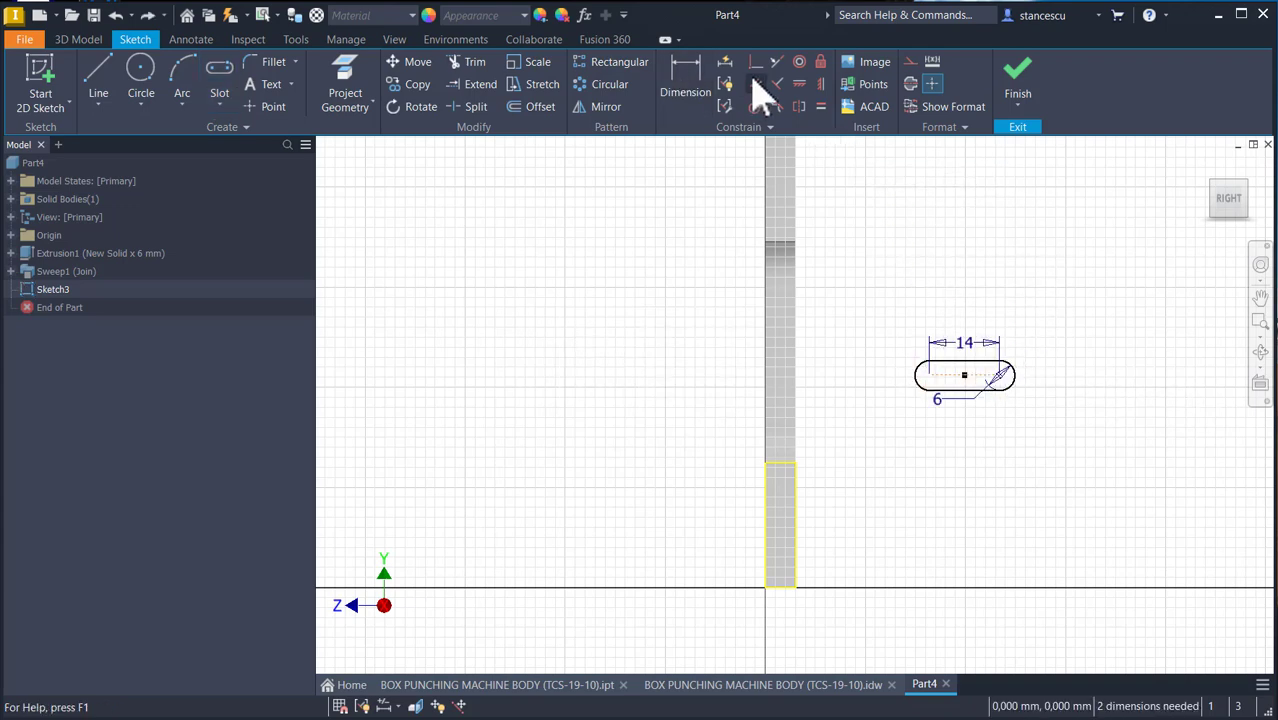
- Make the midpoint of the slot's lower line coincident with the midpoint of the end face's bottom edge and finish the sketch
{"action": "left_click", "coordinate": [757, 63]}
{"action": "left_click", "coordinate": [962, 387]}
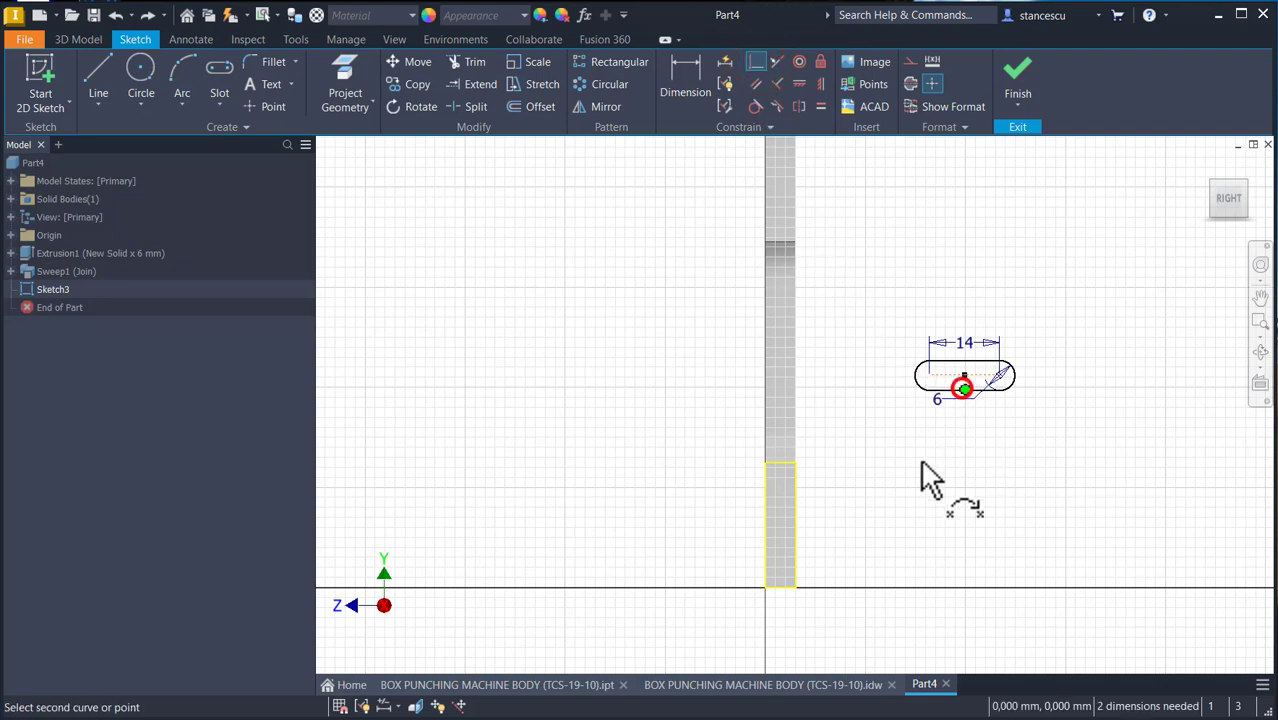
{"action": "left_click", "coordinate": [781, 588]}
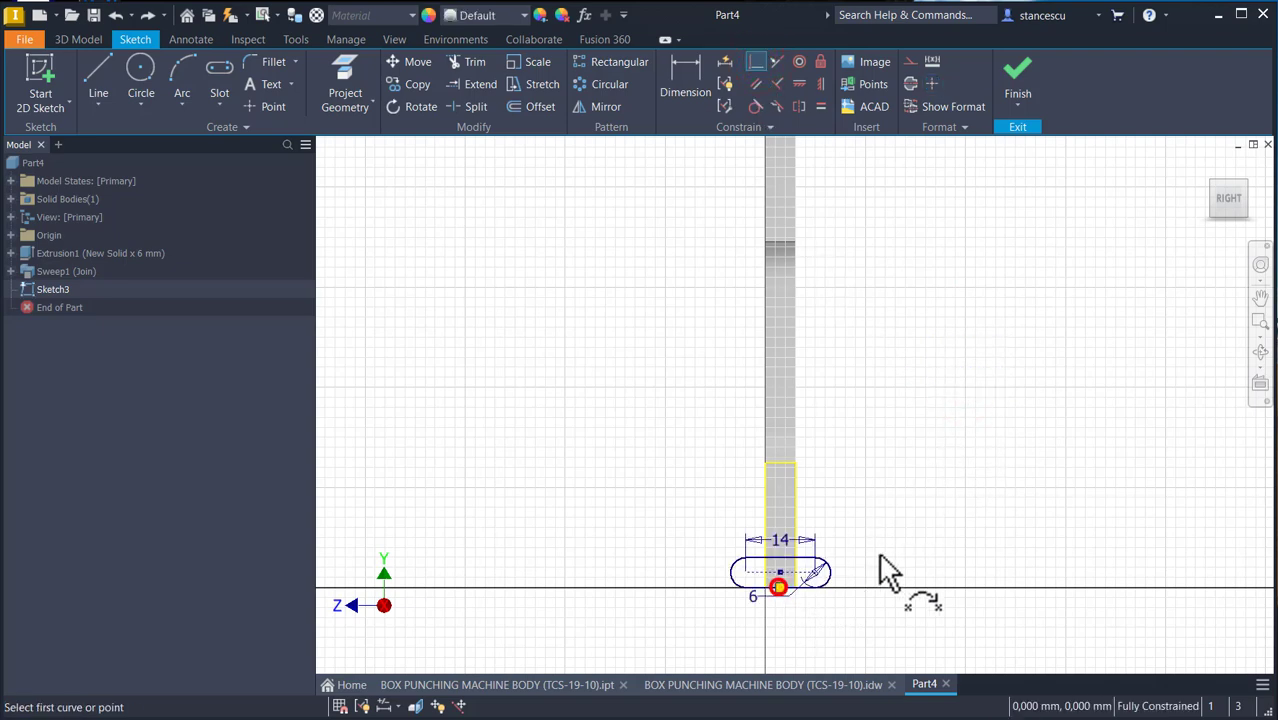
{"action": "left_click", "coordinate": [1012, 85]}
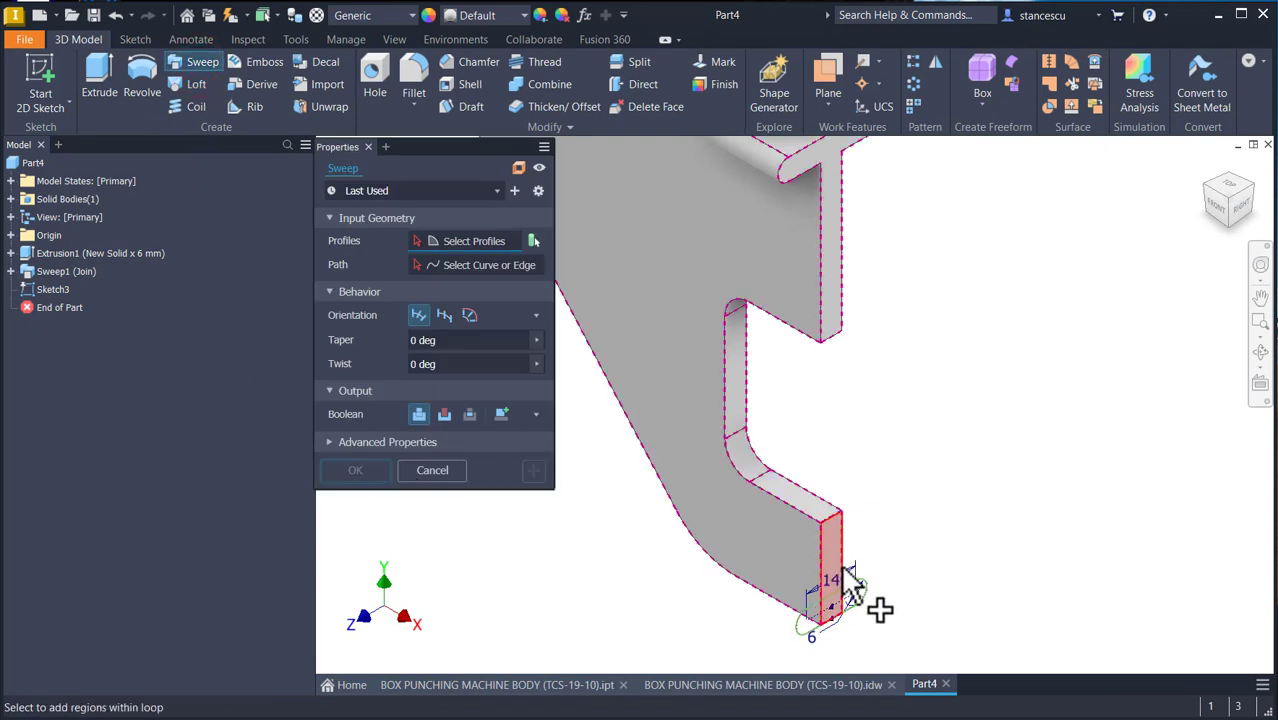
- Sweep all three regions of the lower slot profile along the web's bottom and slanted outer edge, joining the flange to the body
{"action": "left_click", "coordinate": [856, 603]}
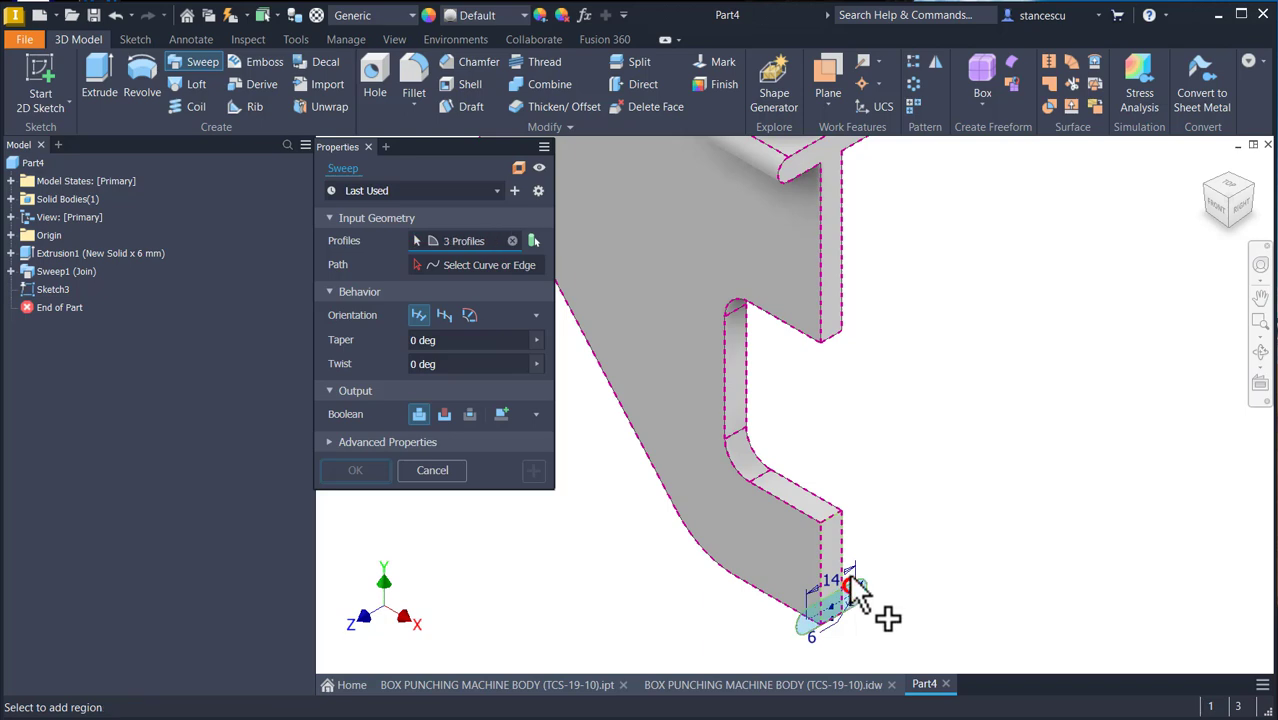
{"action": "left_click", "coordinate": [440, 264]}
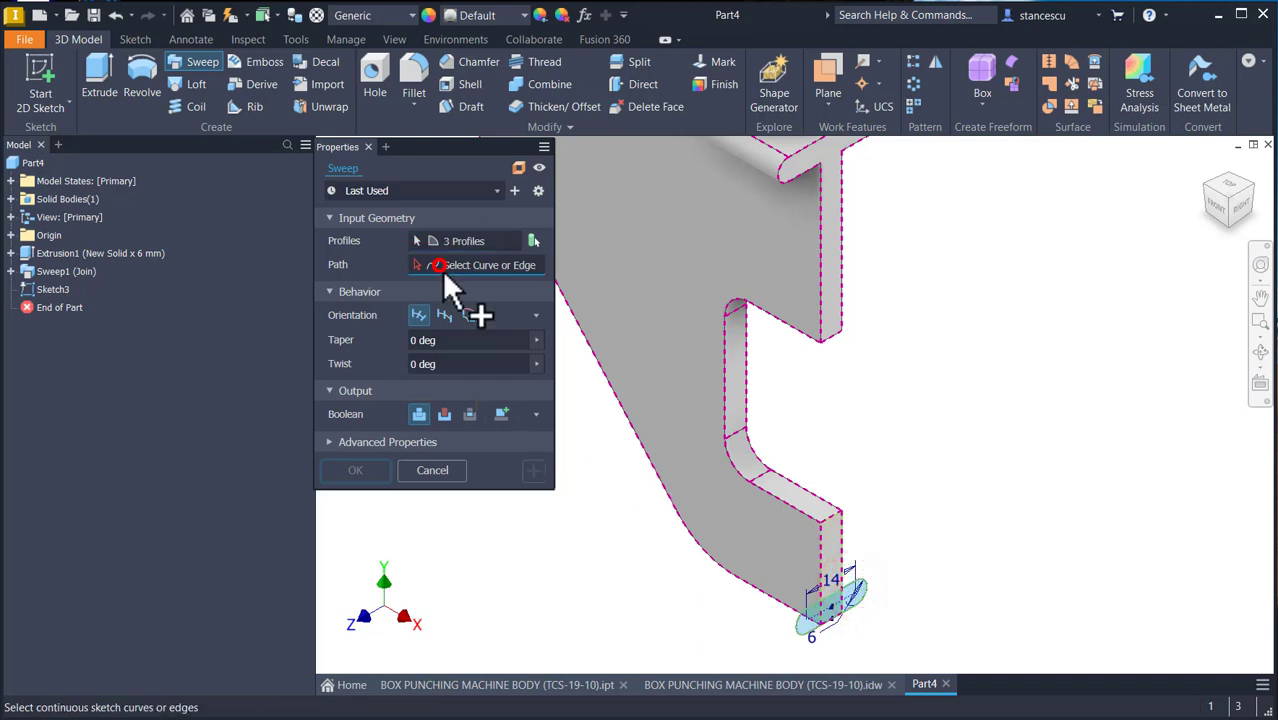
{"action": "left_click", "coordinate": [737, 581]}
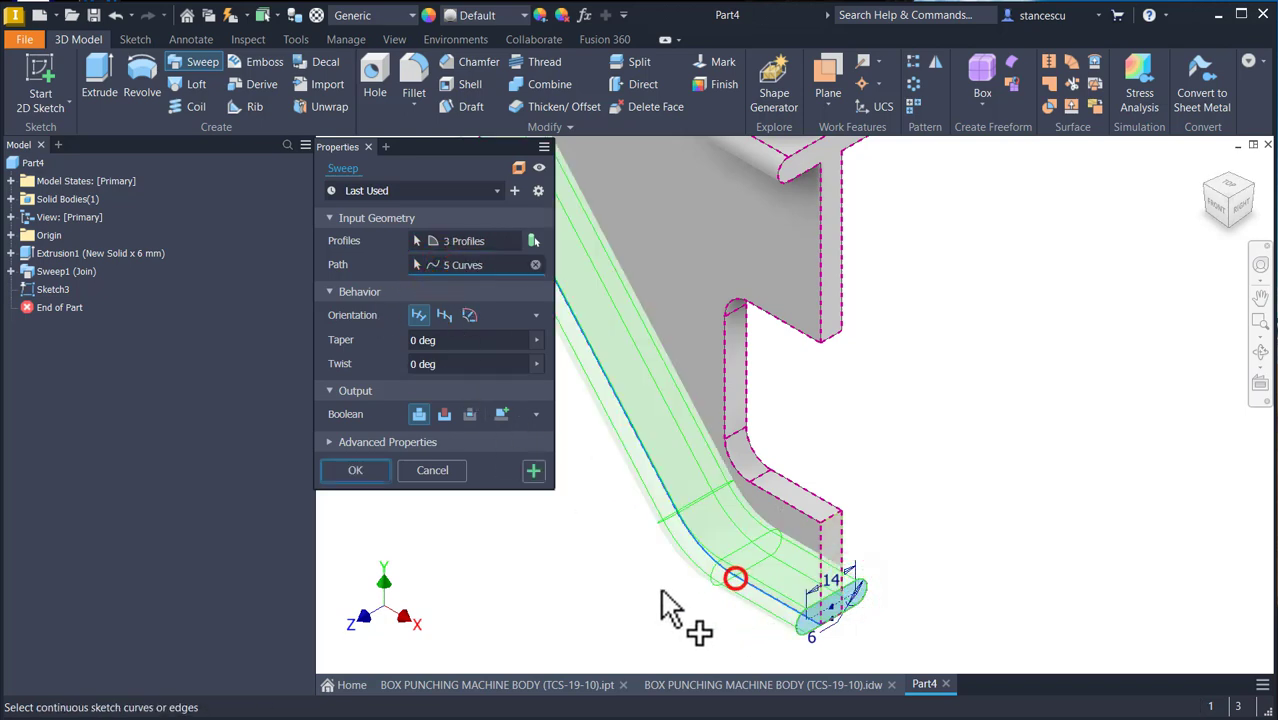
{"action": "left_click", "coordinate": [357, 470]}
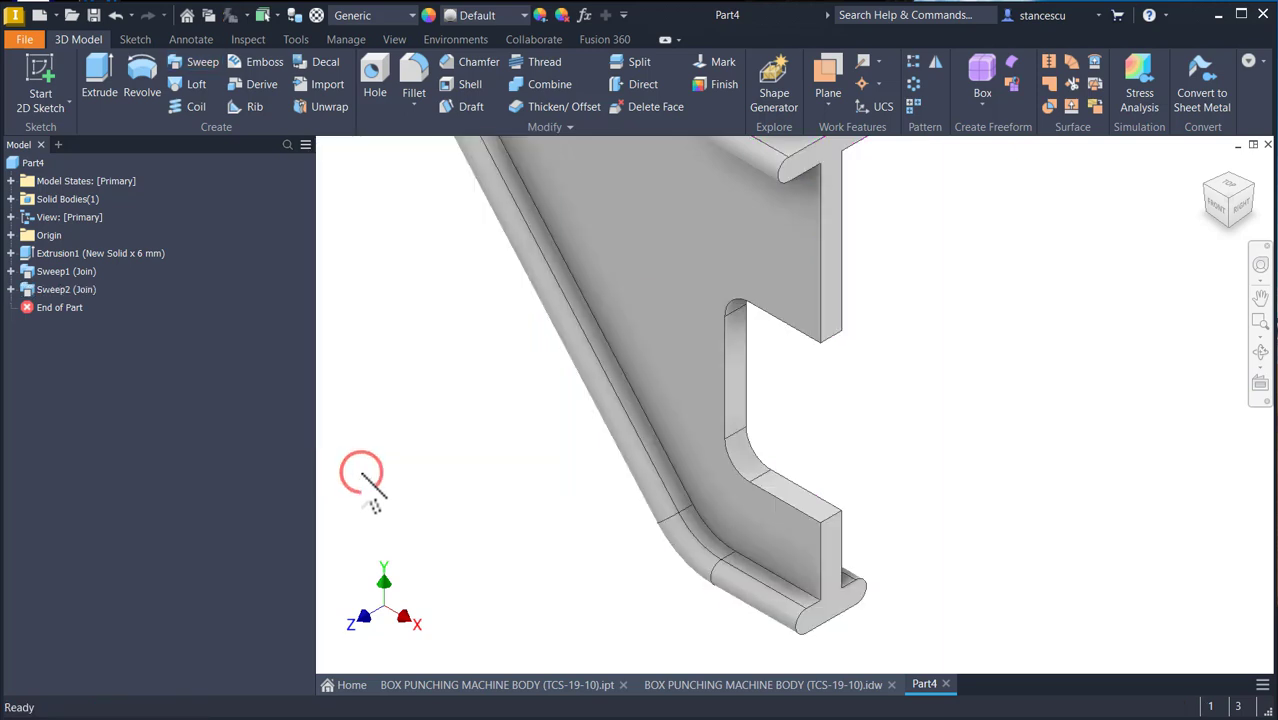
- Start a sketch on the web's lower end face and draw a horizontal slot beside it with 20-2*3 mm center distance and 6 mm width
{"action": "key", "text": "Home"}
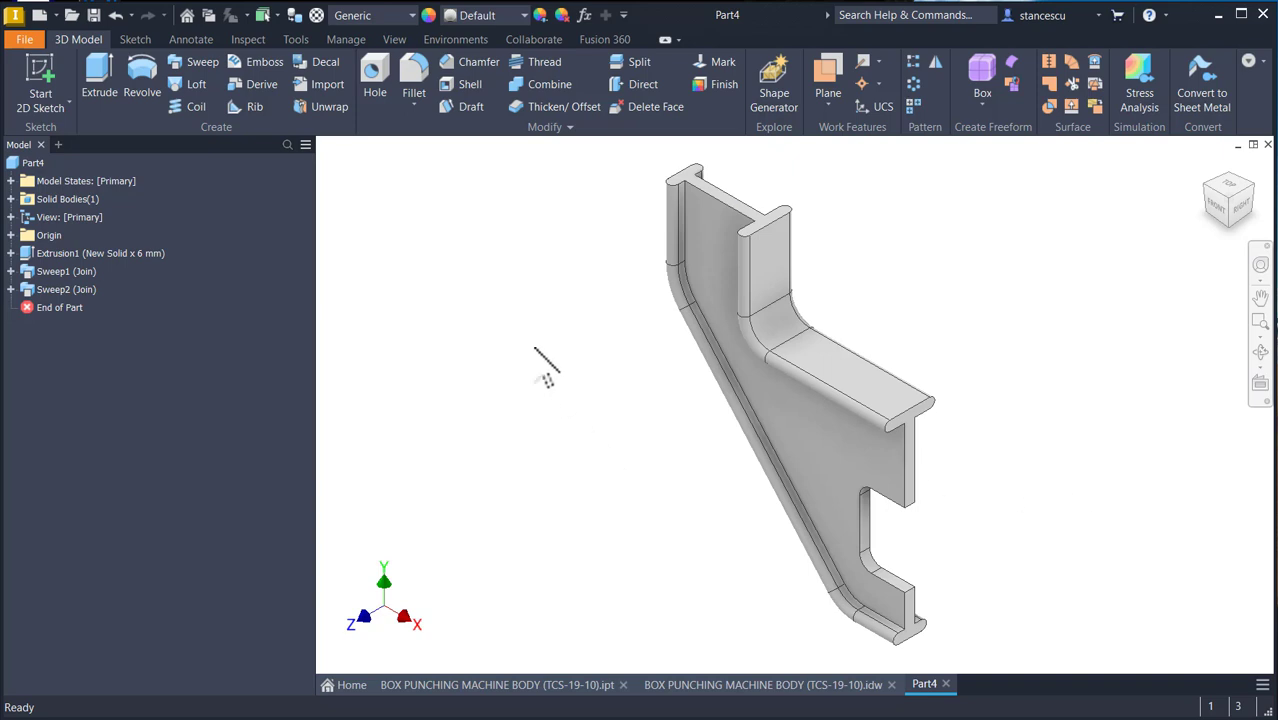
{"action": "scroll", "coordinate": [926, 592], "scroll_direction": "down", "scroll_amount": 3}
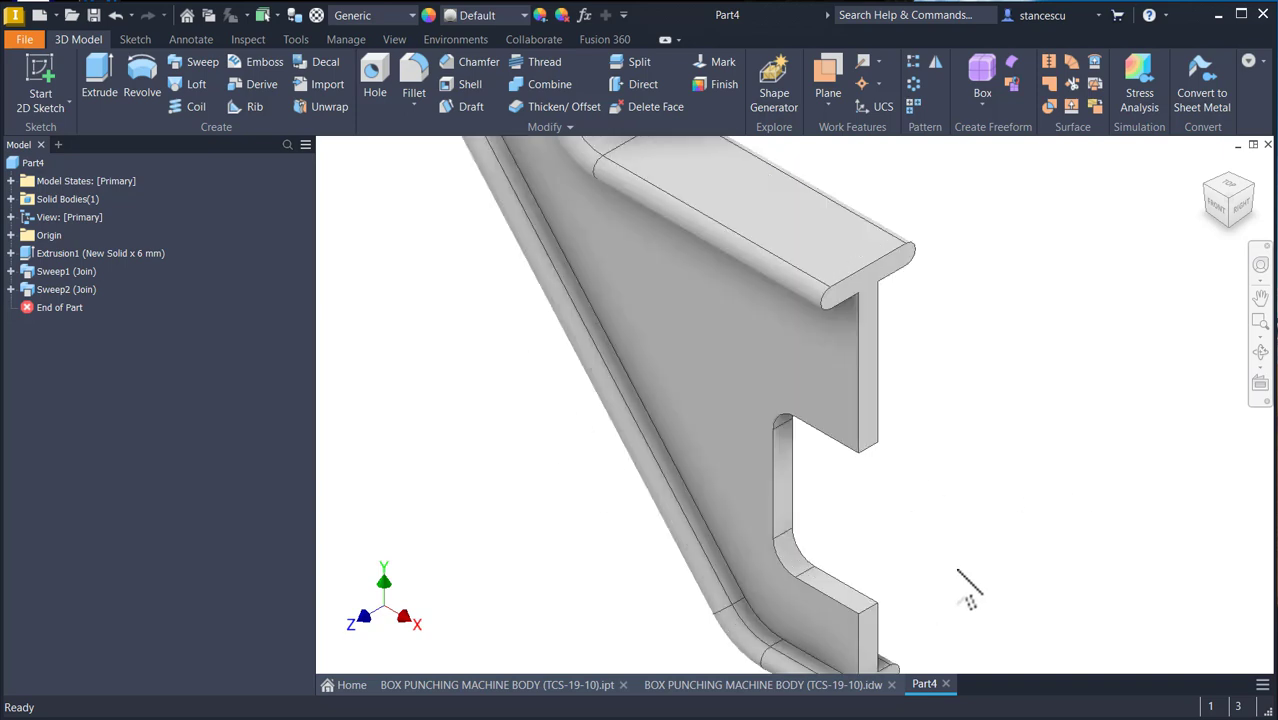
{"action": "left_click", "coordinate": [878, 628]}
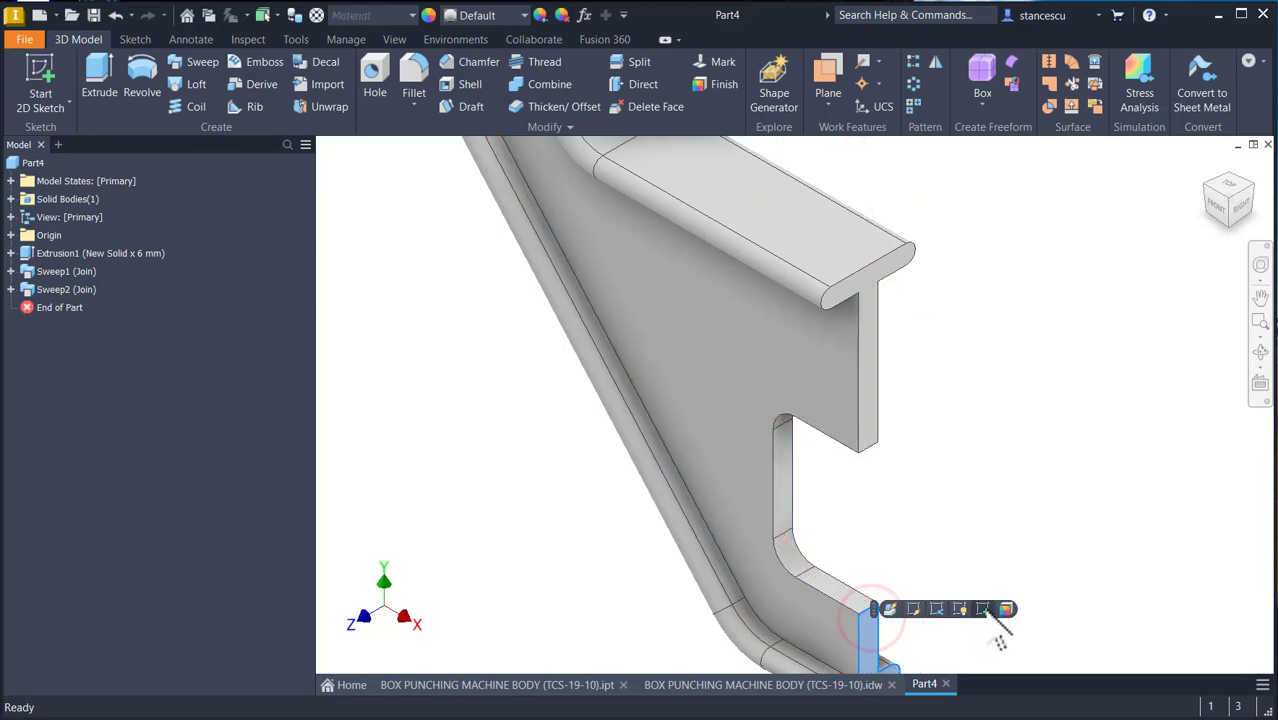
{"action": "left_click", "coordinate": [986, 610]}
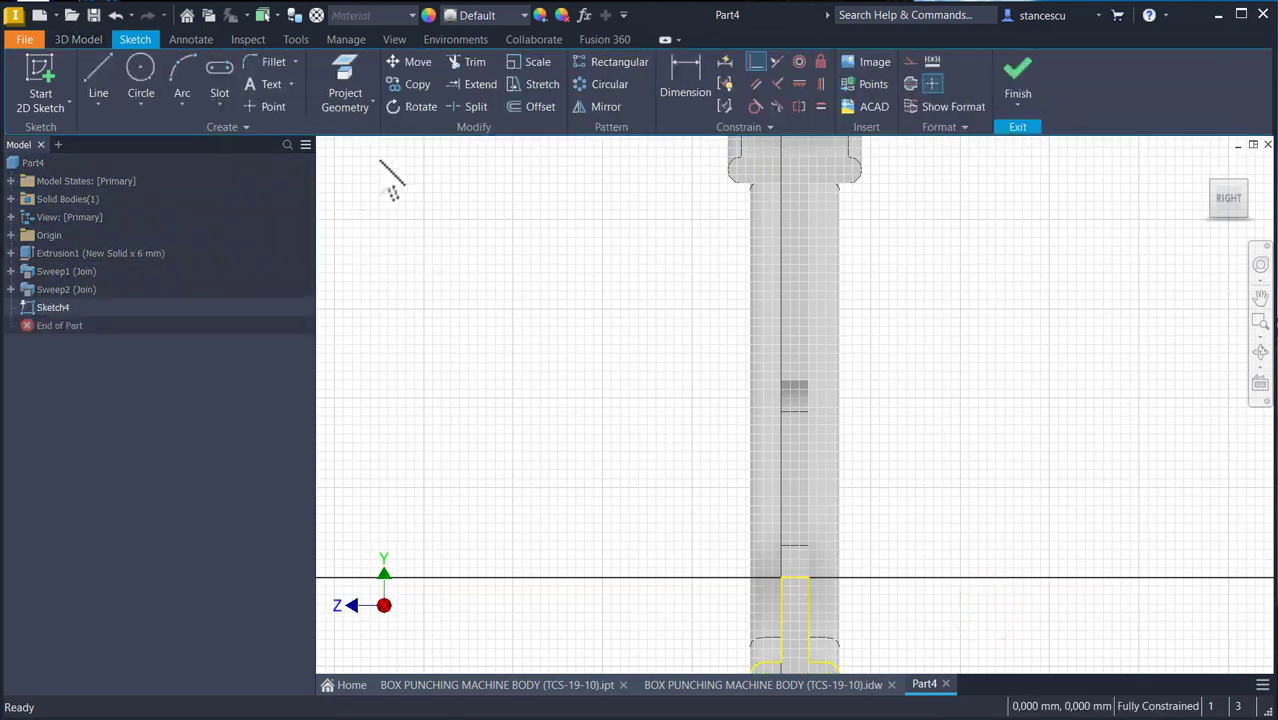
{"action": "left_click", "coordinate": [222, 80]}
{"action": "left_click", "coordinate": [996, 460]}
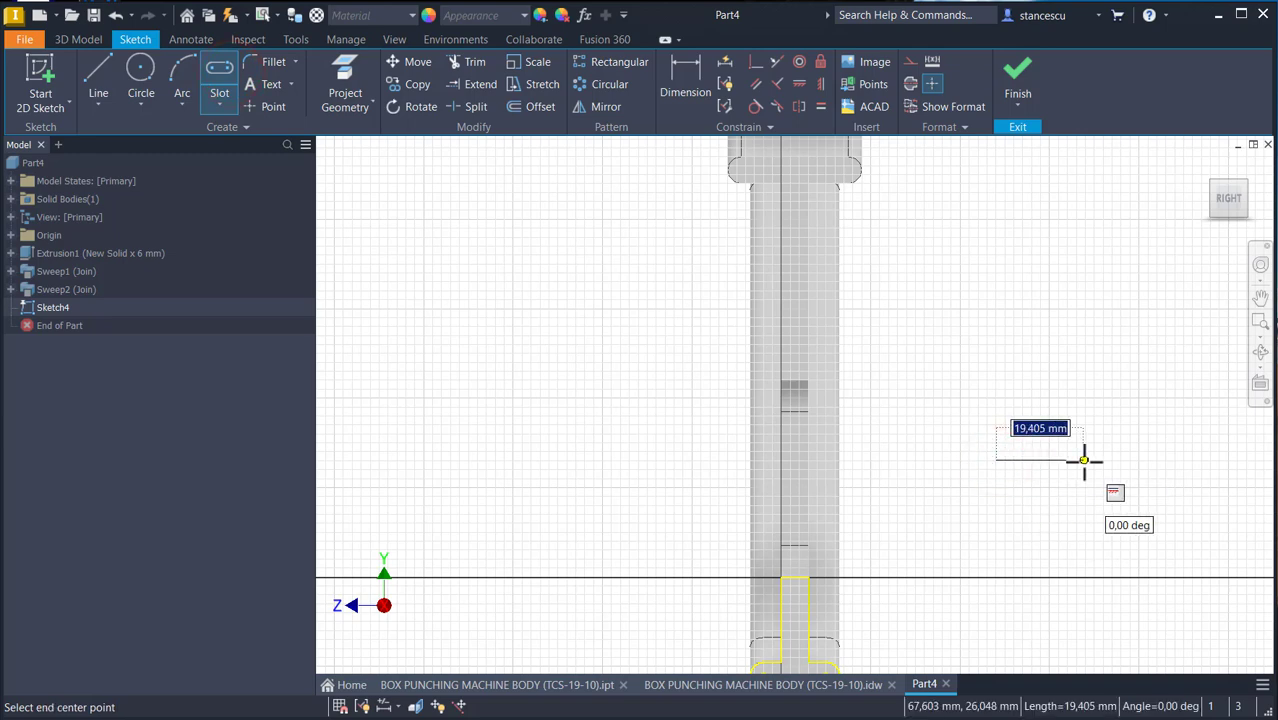
{"action": "type", "text": "20-"}
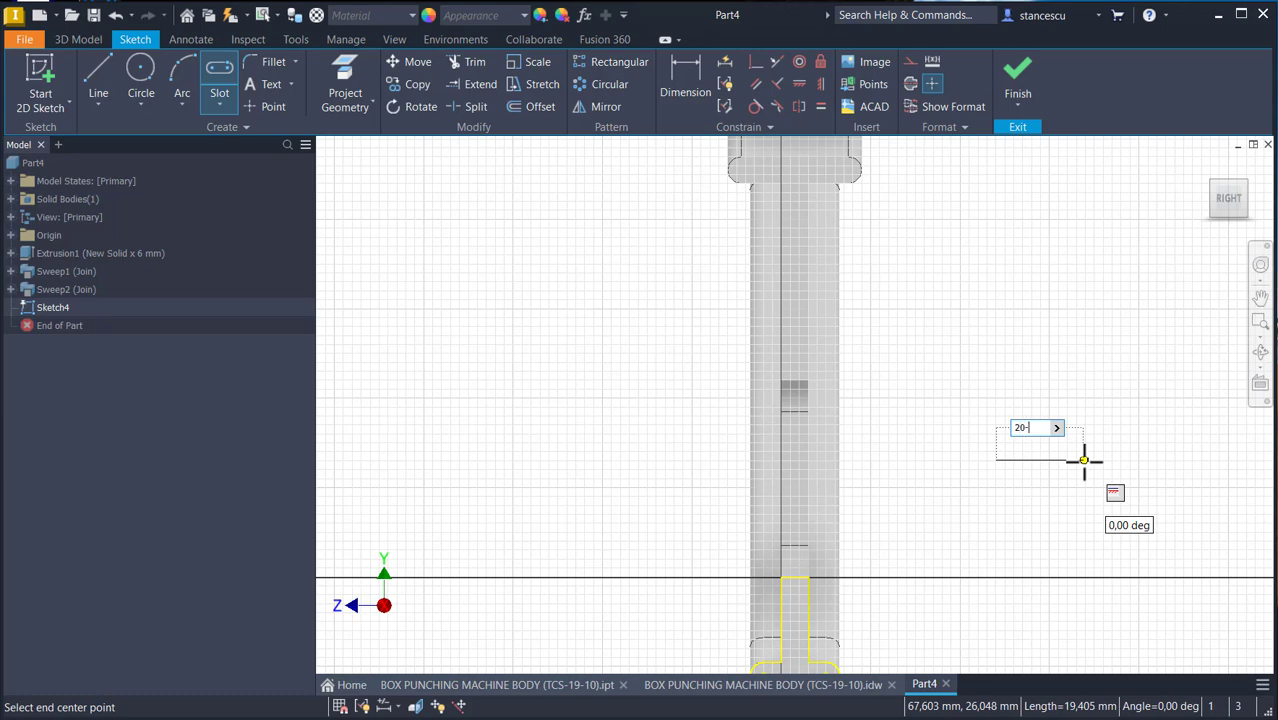
{"action": "type", "text": "2*3"}
{"action": "key", "text": "Return"}
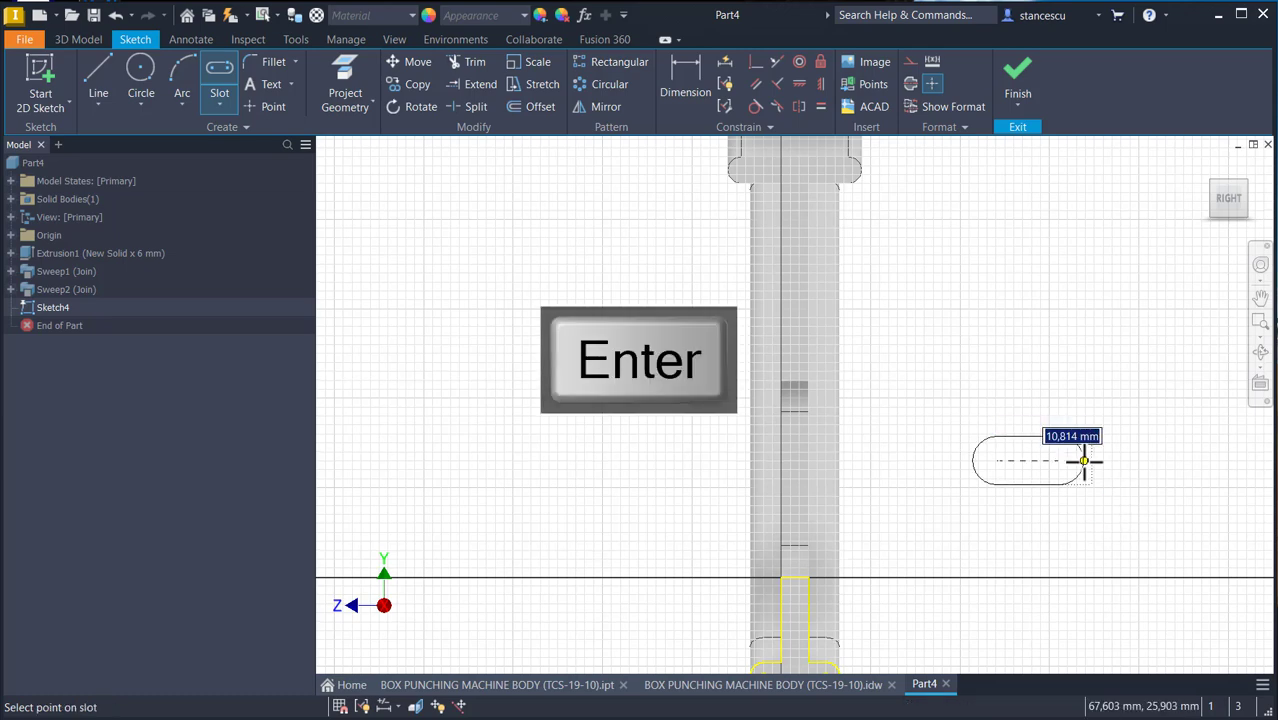
{"action": "type", "text": "6"}
{"action": "key", "text": "Return"}
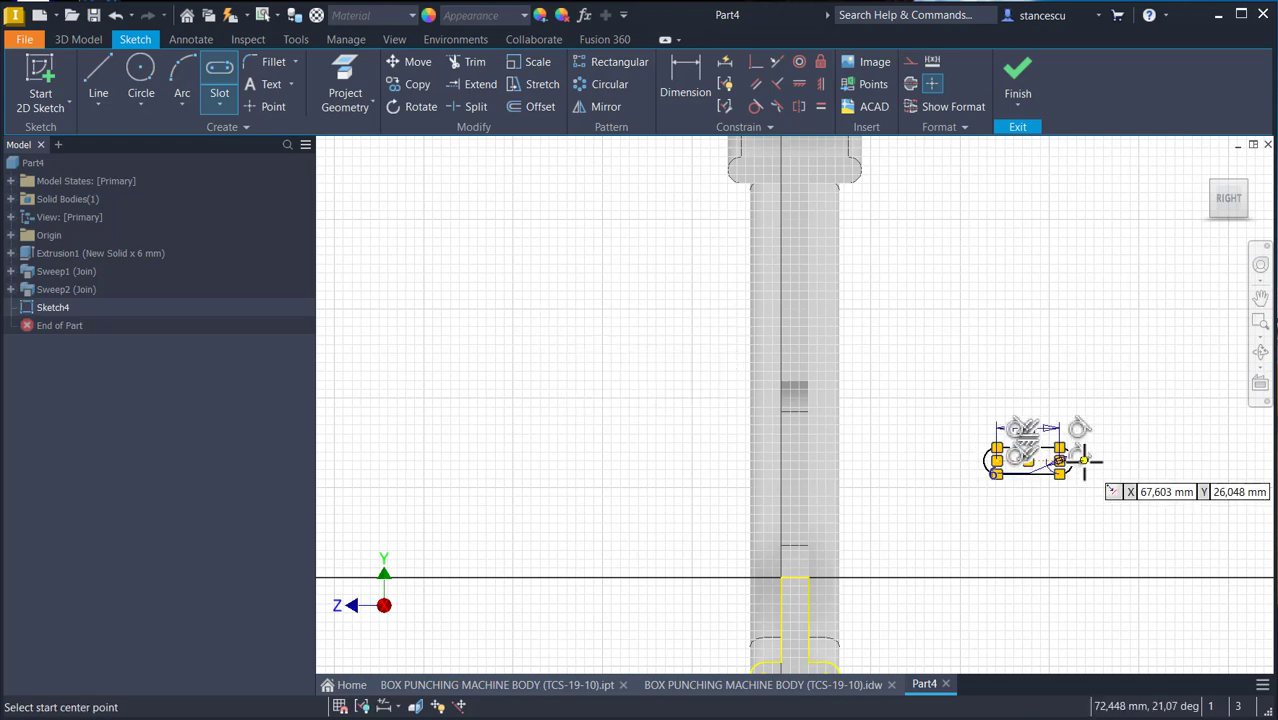
- Make the midpoint of the slot's lower line coincident with the midpoint of the end edge above the web's notch and finish the sketch
{"action": "left_click", "coordinate": [755, 64]}
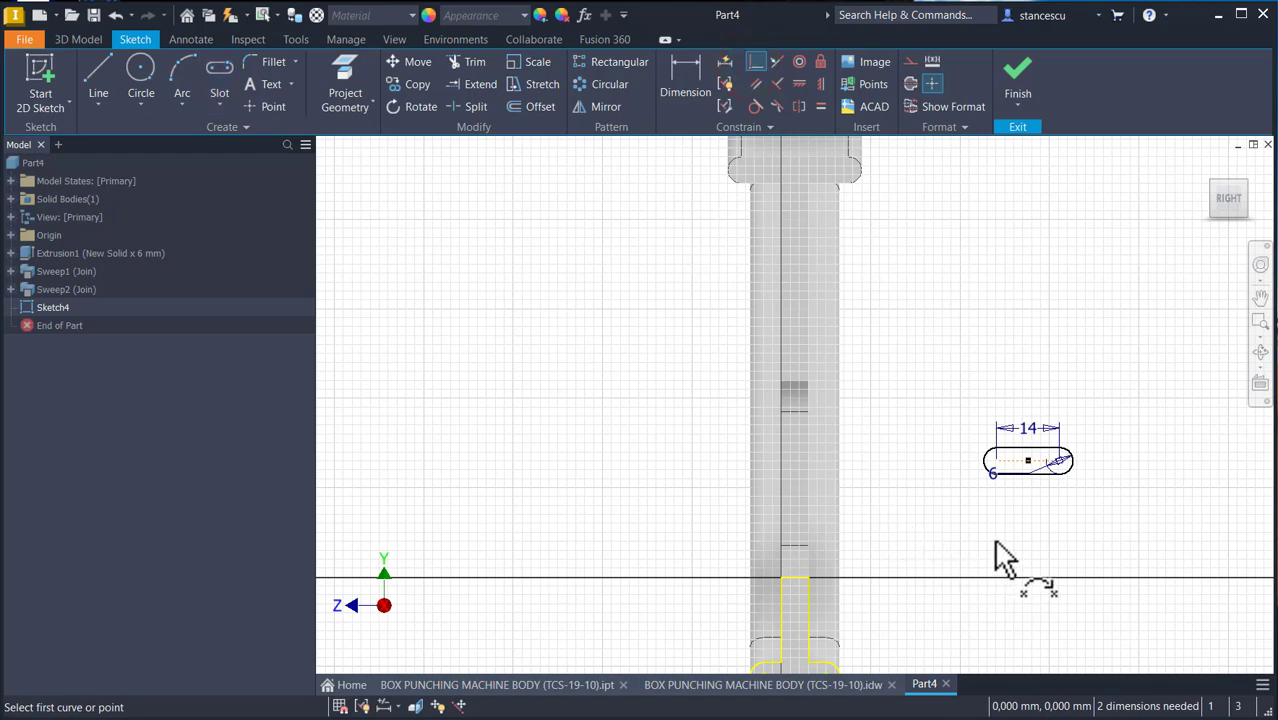
{"action": "middle_click_drag", "start_coordinate": [1032, 517], "coordinate": [1017, 517], "text": "shift"}
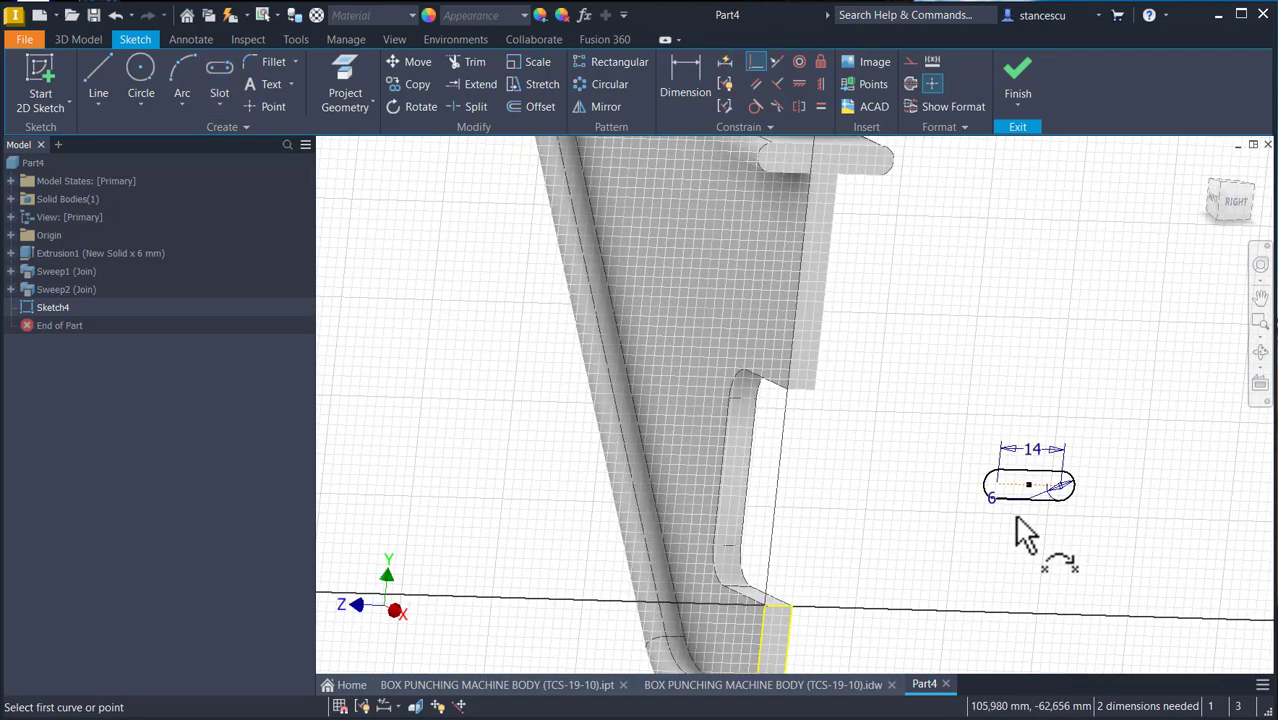
{"action": "left_click", "coordinate": [1029, 498]}
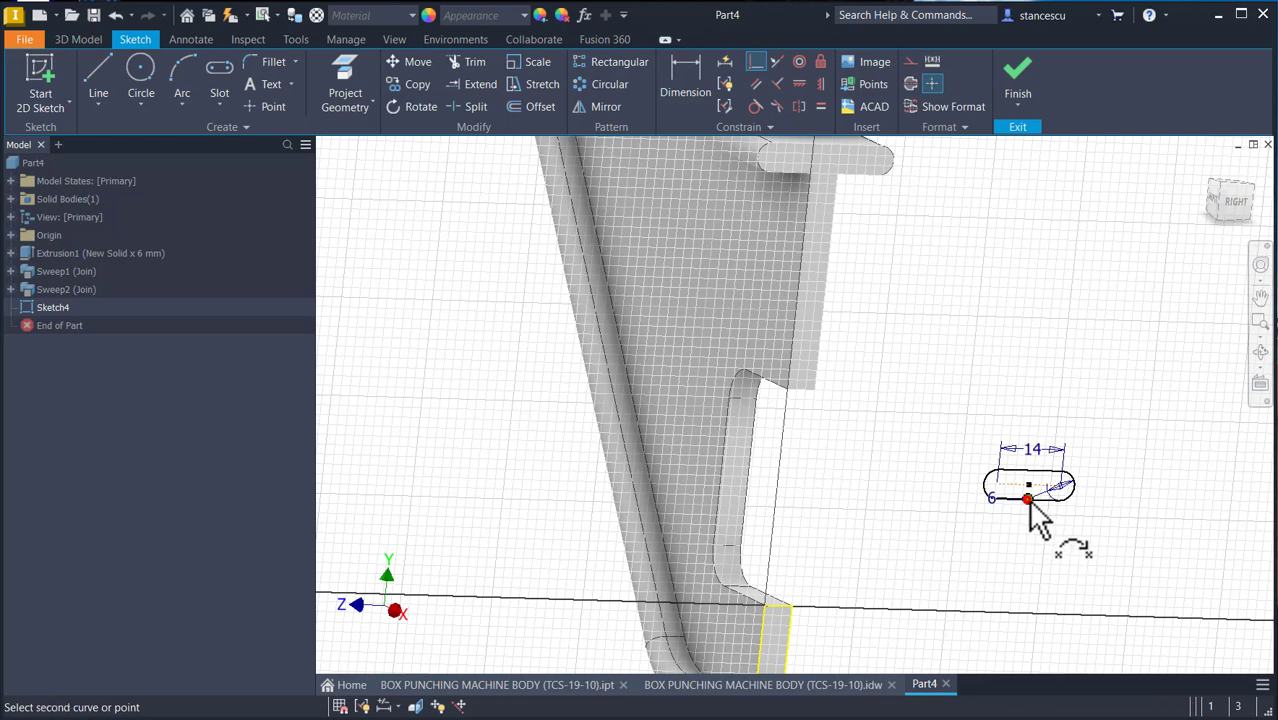
{"action": "left_click", "coordinate": [801, 390]}
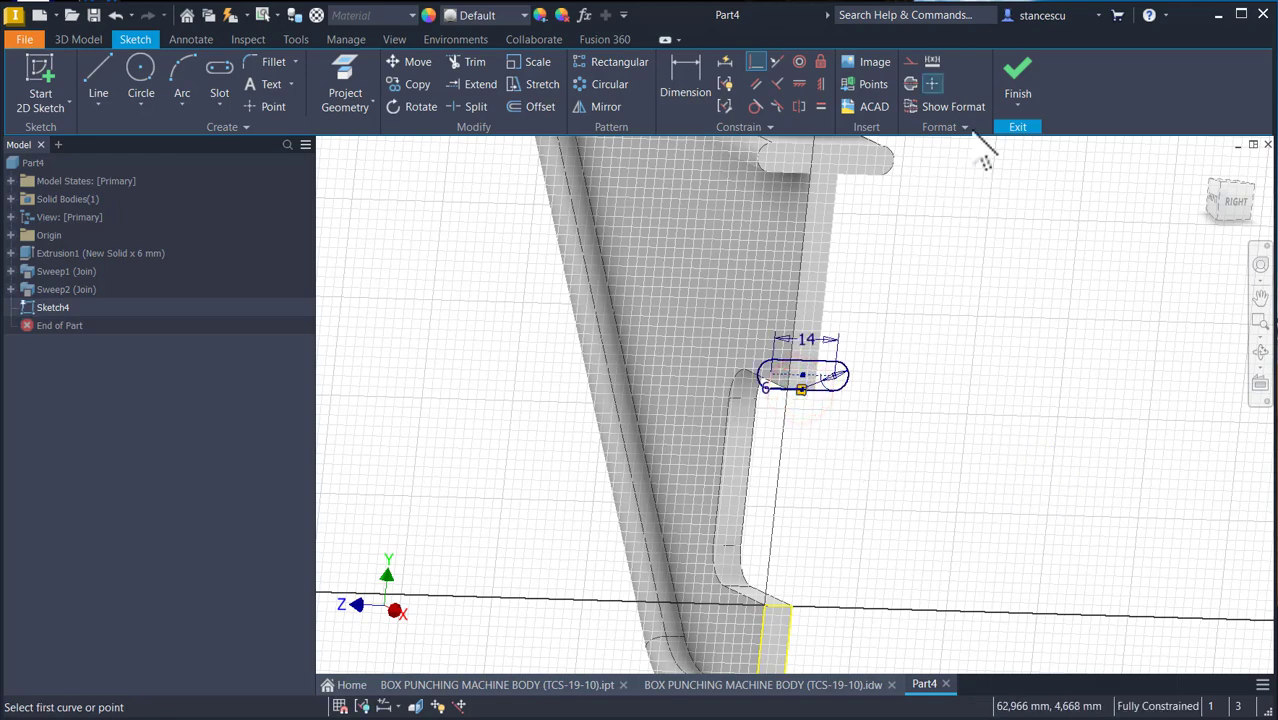
{"action": "left_click", "coordinate": [1016, 78]}
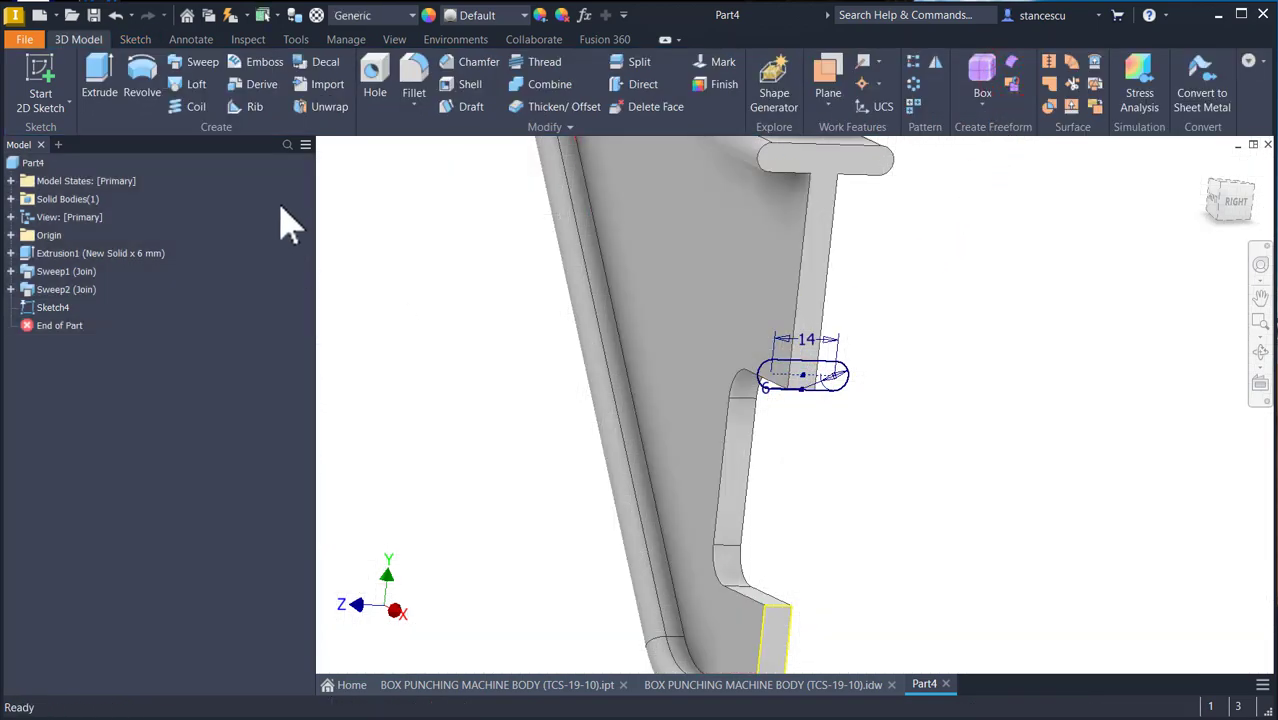
- Sweep the slot profile along the web's notch edge, joining the flange to the body
{"action": "left_click", "coordinate": [199, 62]}
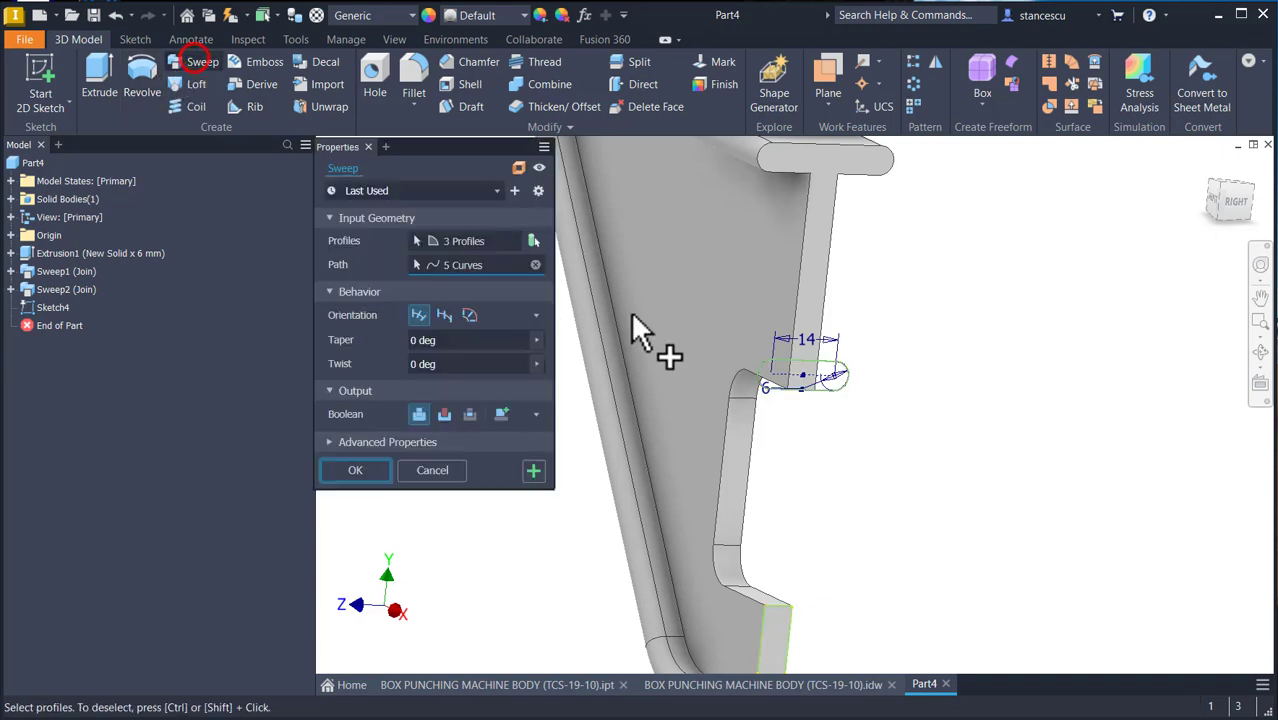
{"action": "left_click", "coordinate": [830, 382]}
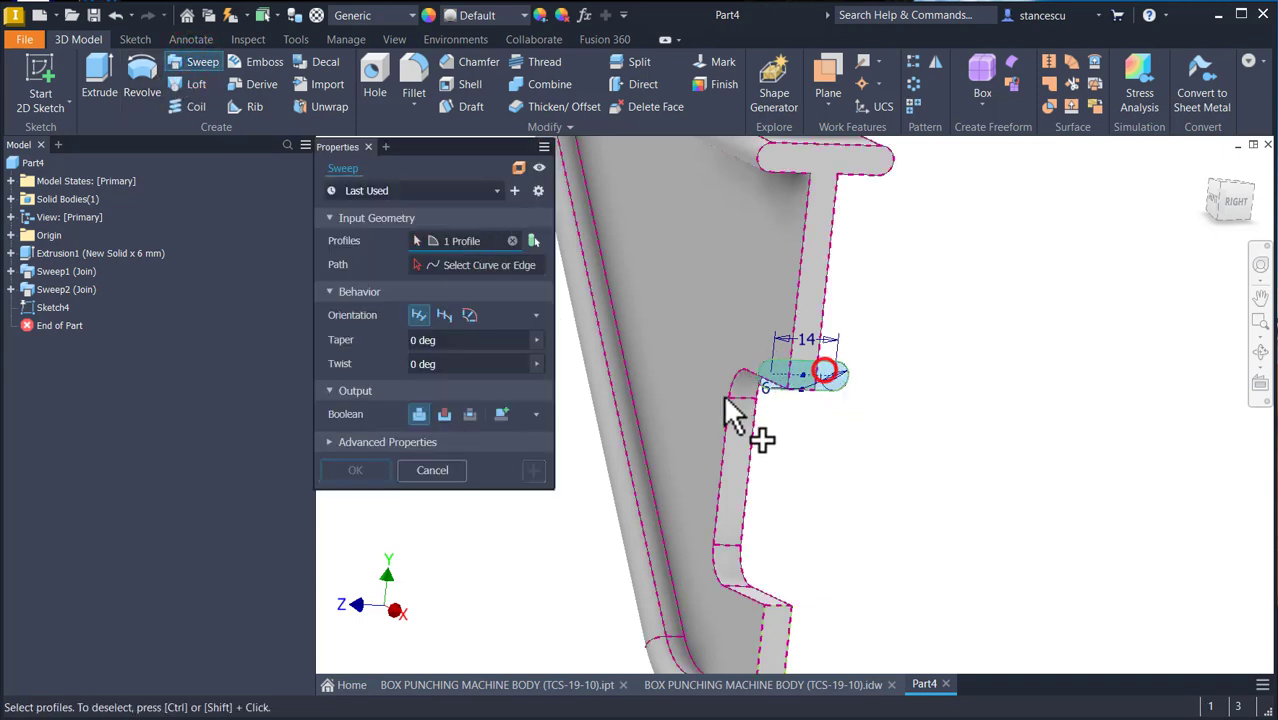
{"action": "left_click", "coordinate": [478, 265]}
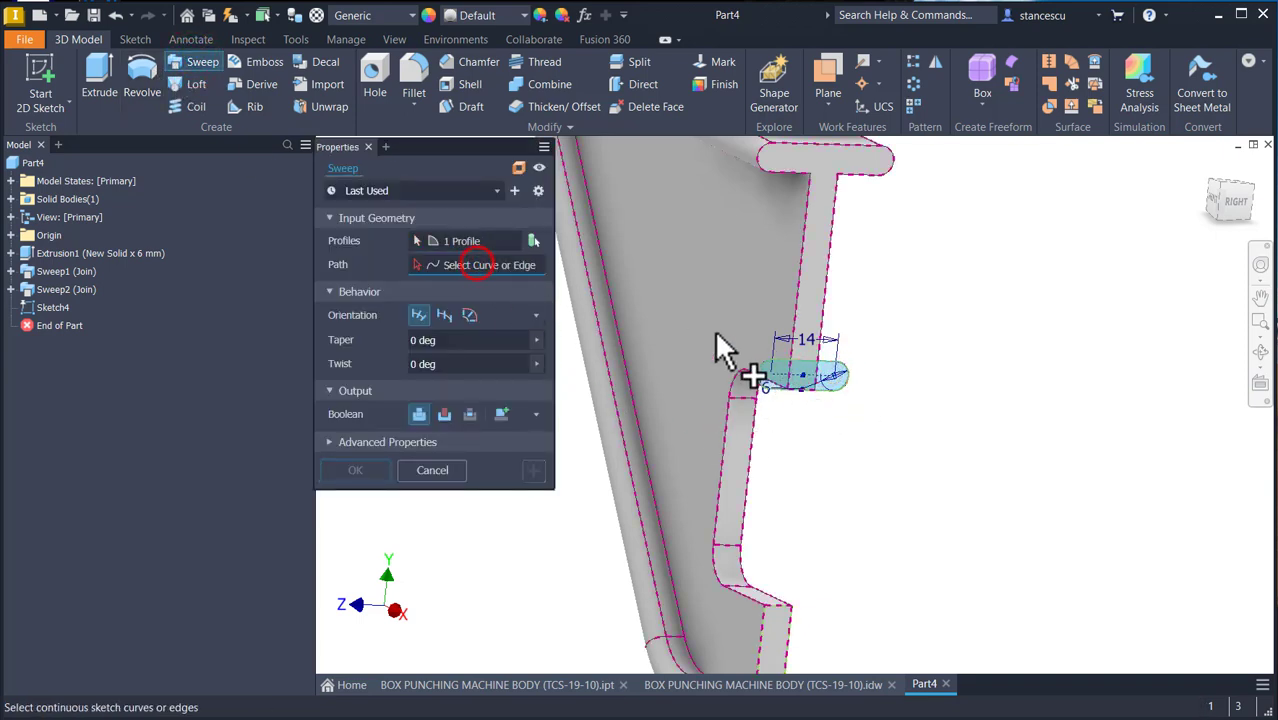
{"action": "left_click", "coordinate": [740, 385]}
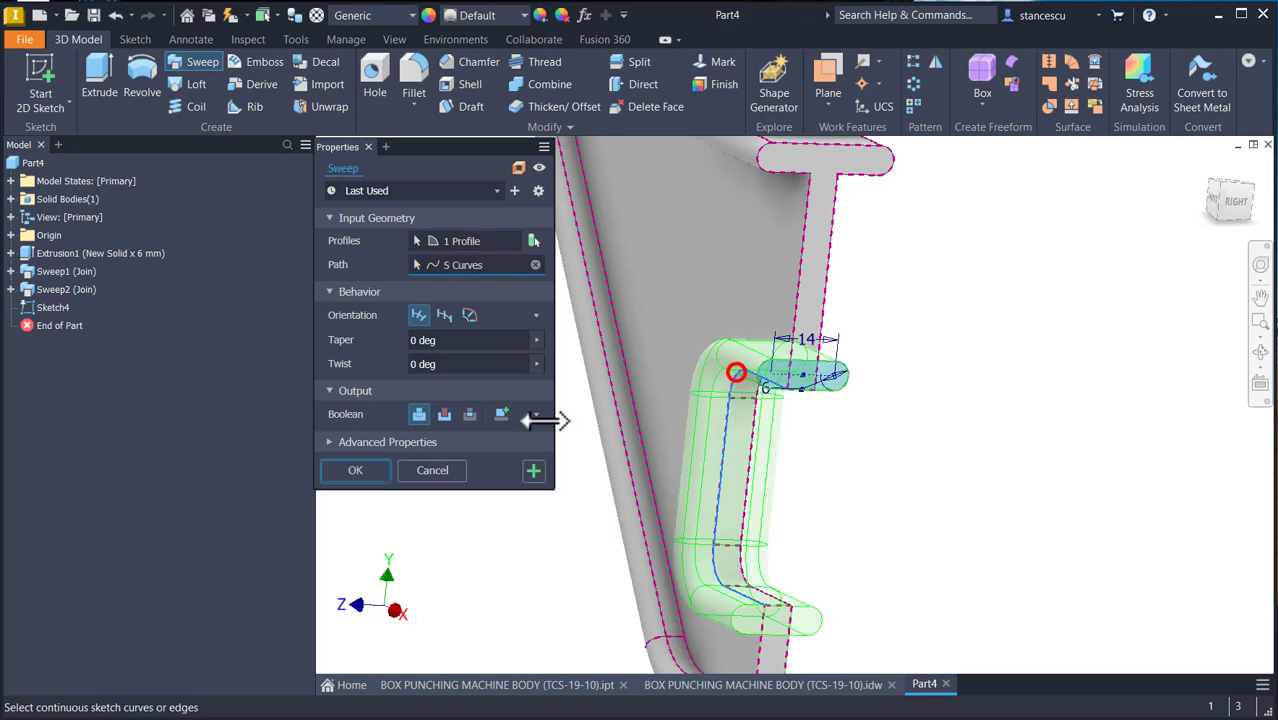
{"action": "left_click", "coordinate": [356, 470]}
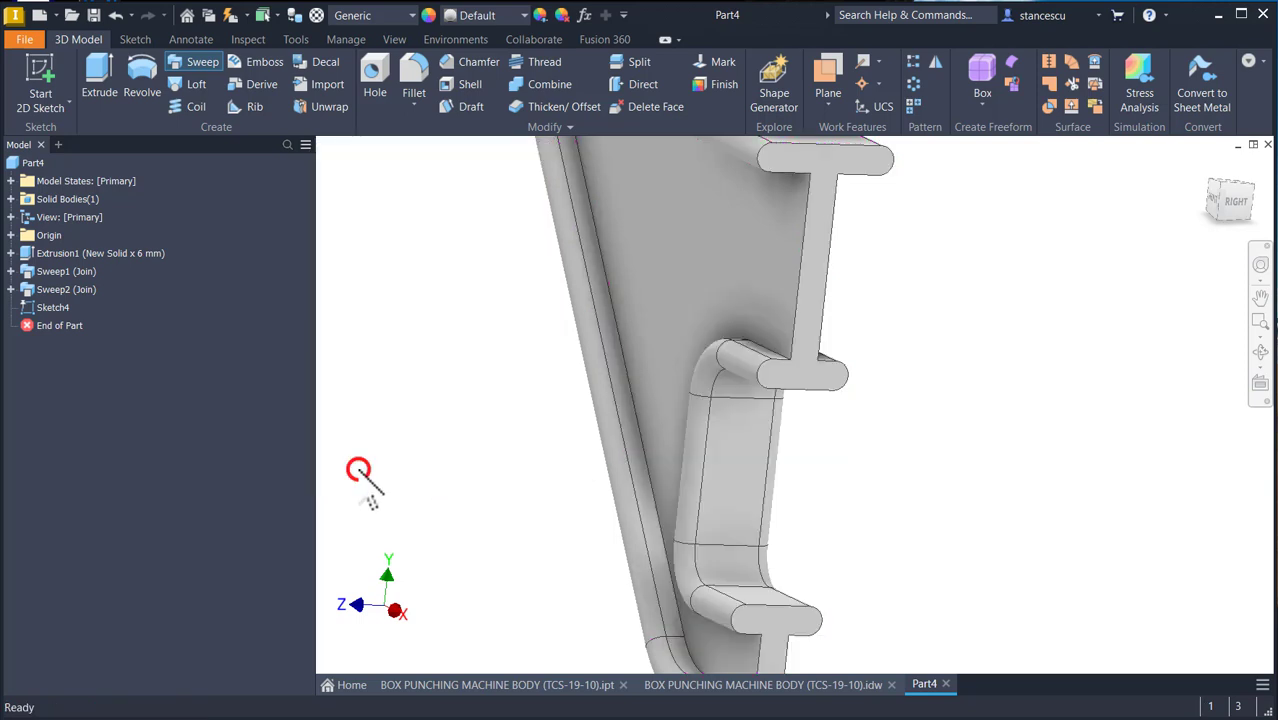
{"action": "key", "text": "F6"}
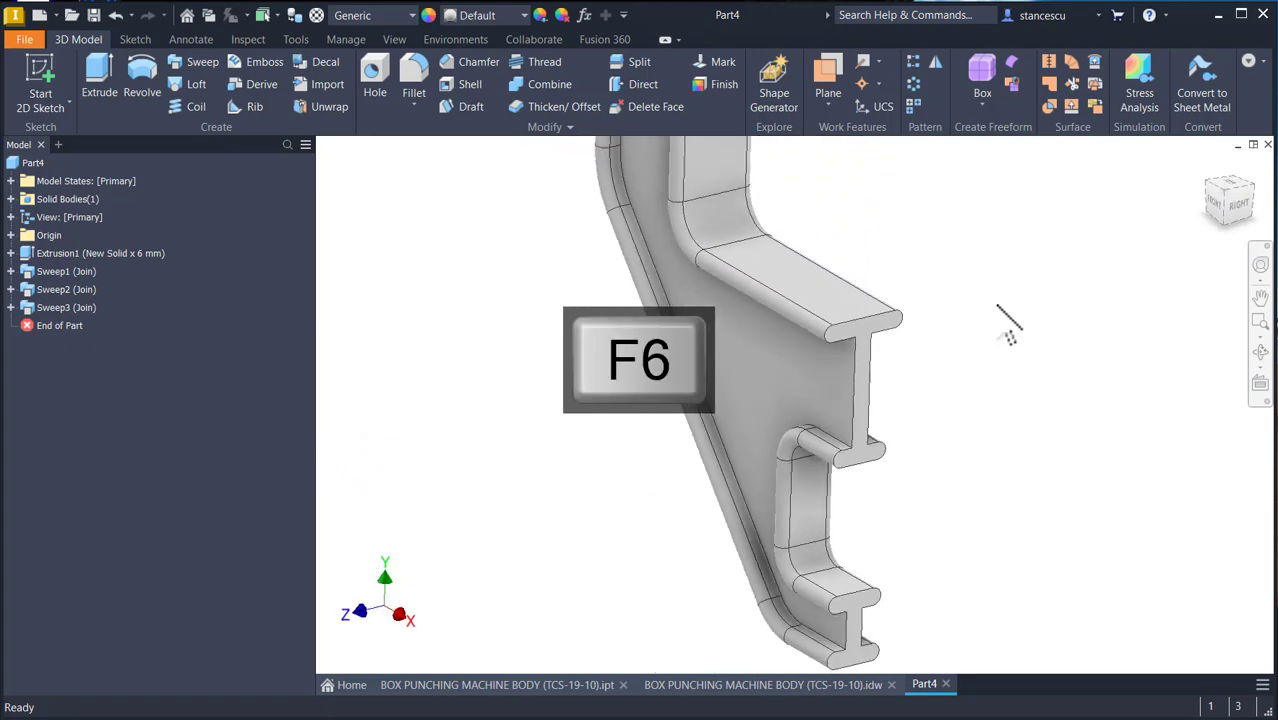
- Consult the body drawing, return to the part, and start a sketch on the XY plane with the graphics sliced
{"action": "left_click", "coordinate": [695, 686]}
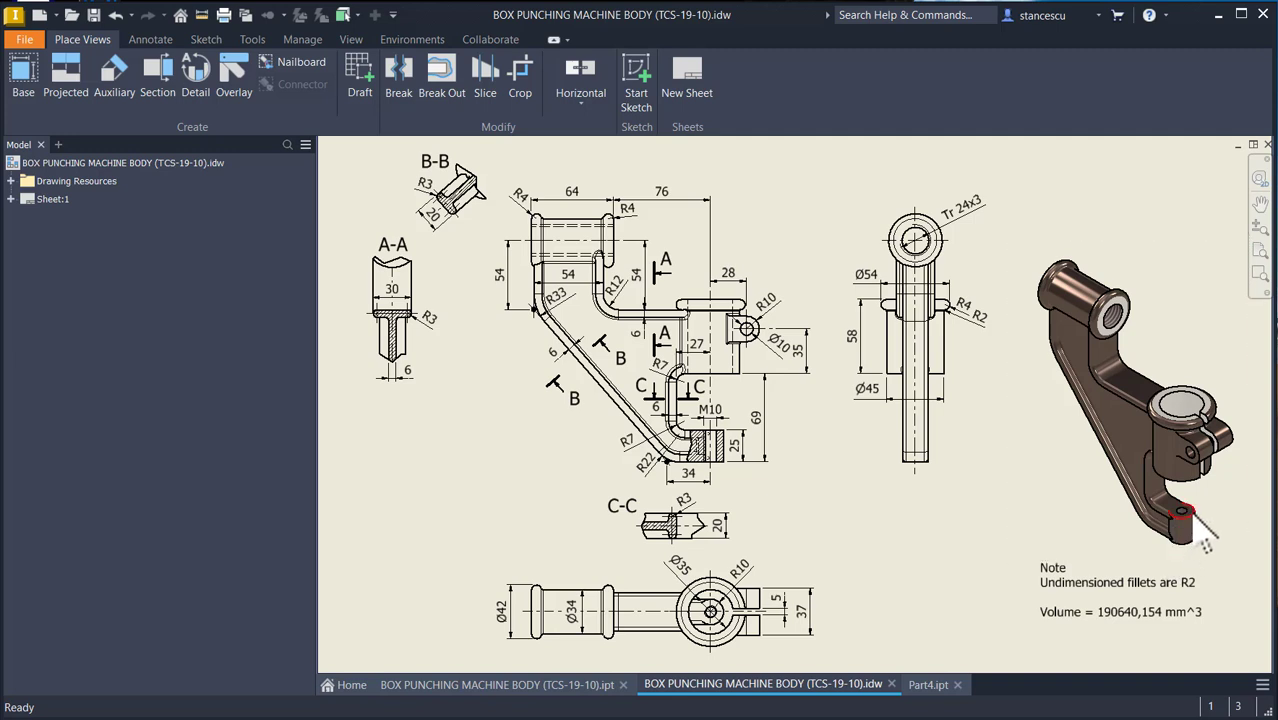
{"action": "left_click", "coordinate": [693, 603]}
{"action": "left_click", "coordinate": [928, 684]}
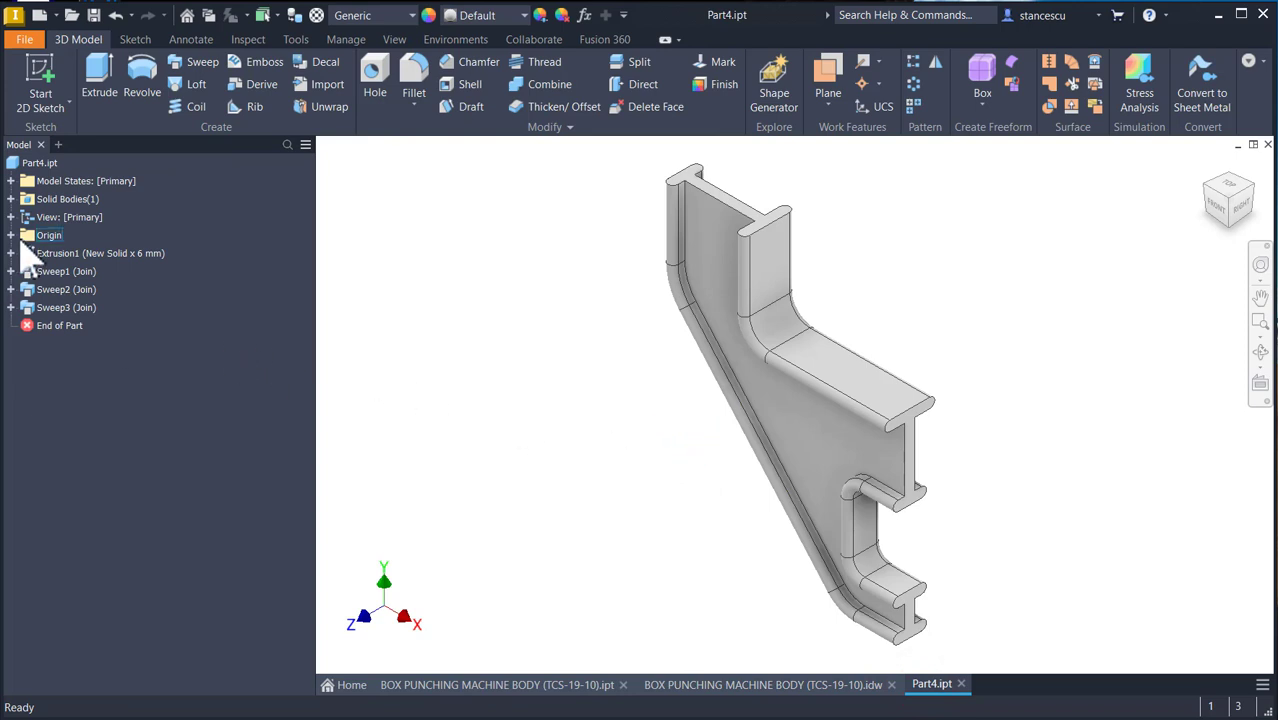
{"action": "left_click", "coordinate": [12, 236]}
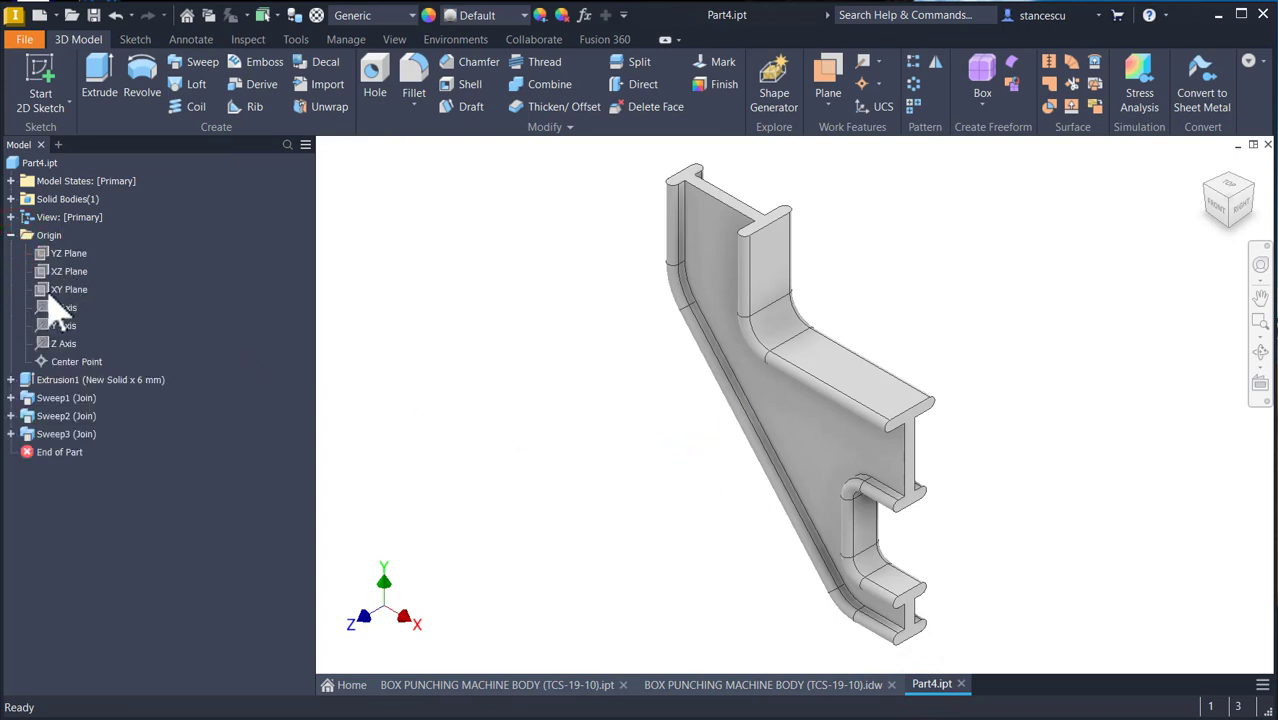
{"action": "left_click", "coordinate": [62, 289]}
{"action": "left_click", "coordinate": [808, 396]}
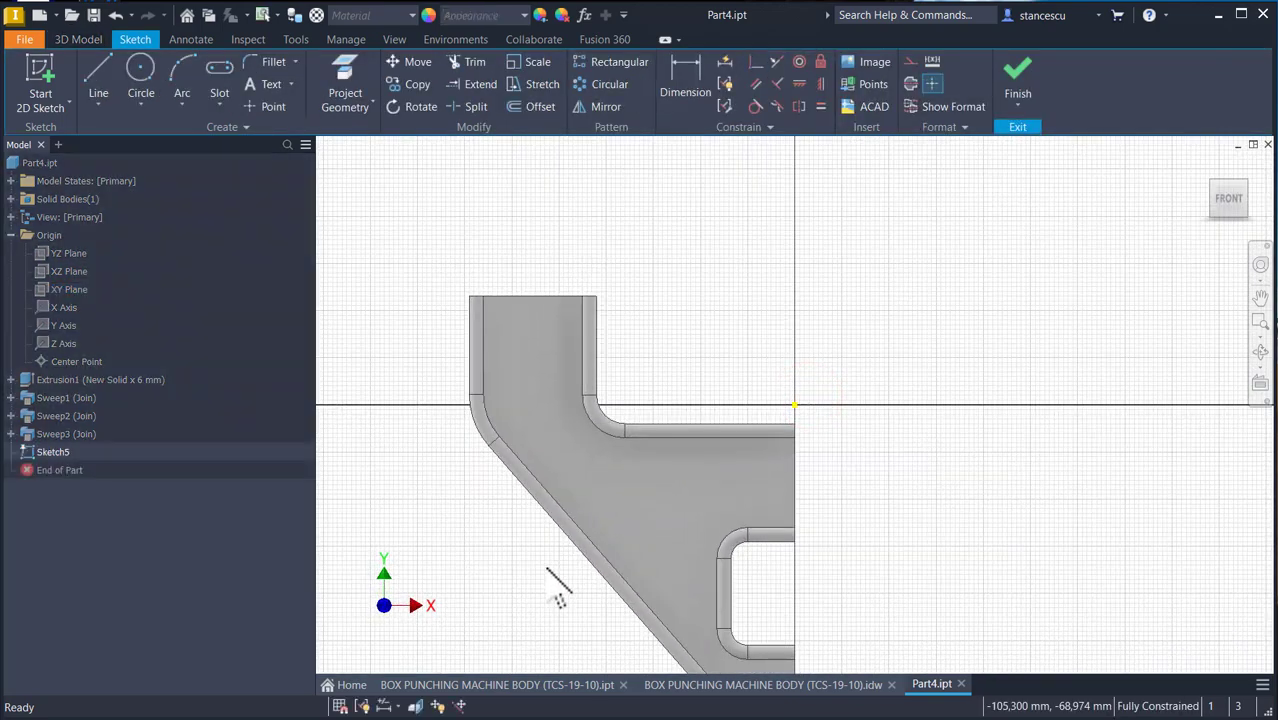
{"action": "key", "text": "F7"}
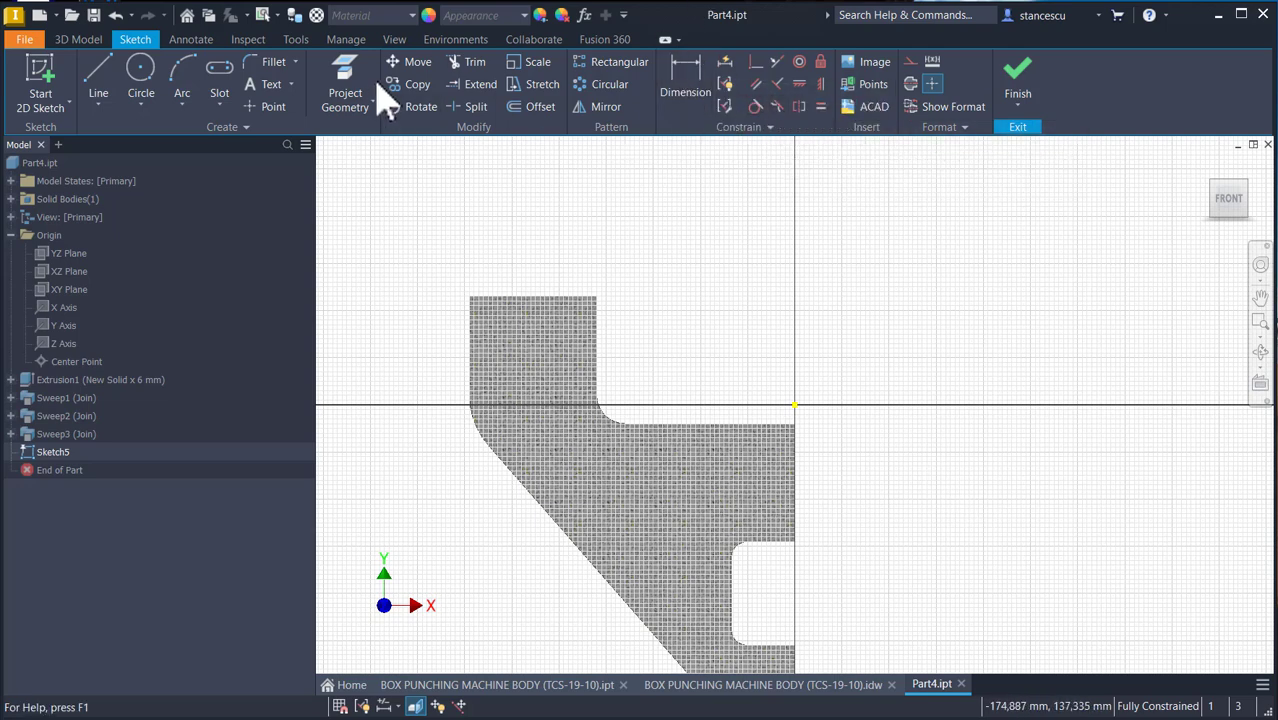
- Project the notch's upper and lower horizontal edges and the web's bottom edge into the sketch
{"action": "left_click", "coordinate": [345, 88]}
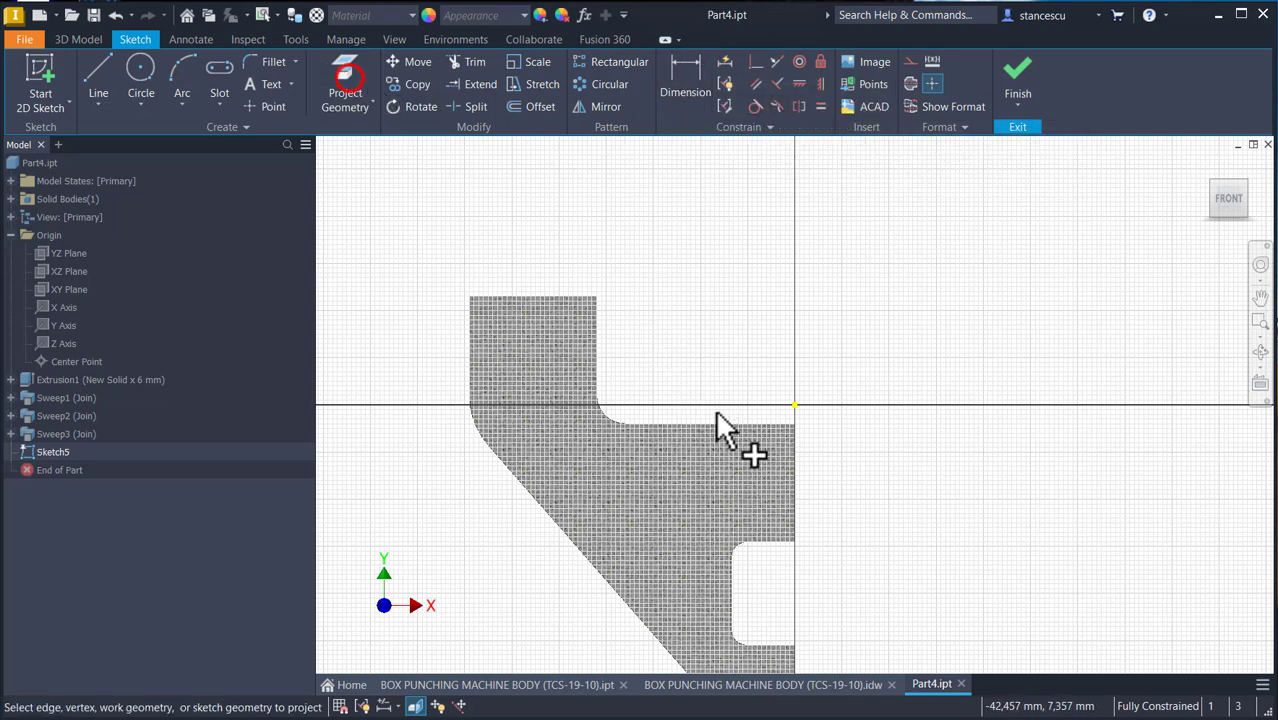
{"action": "left_click", "coordinate": [766, 556]}
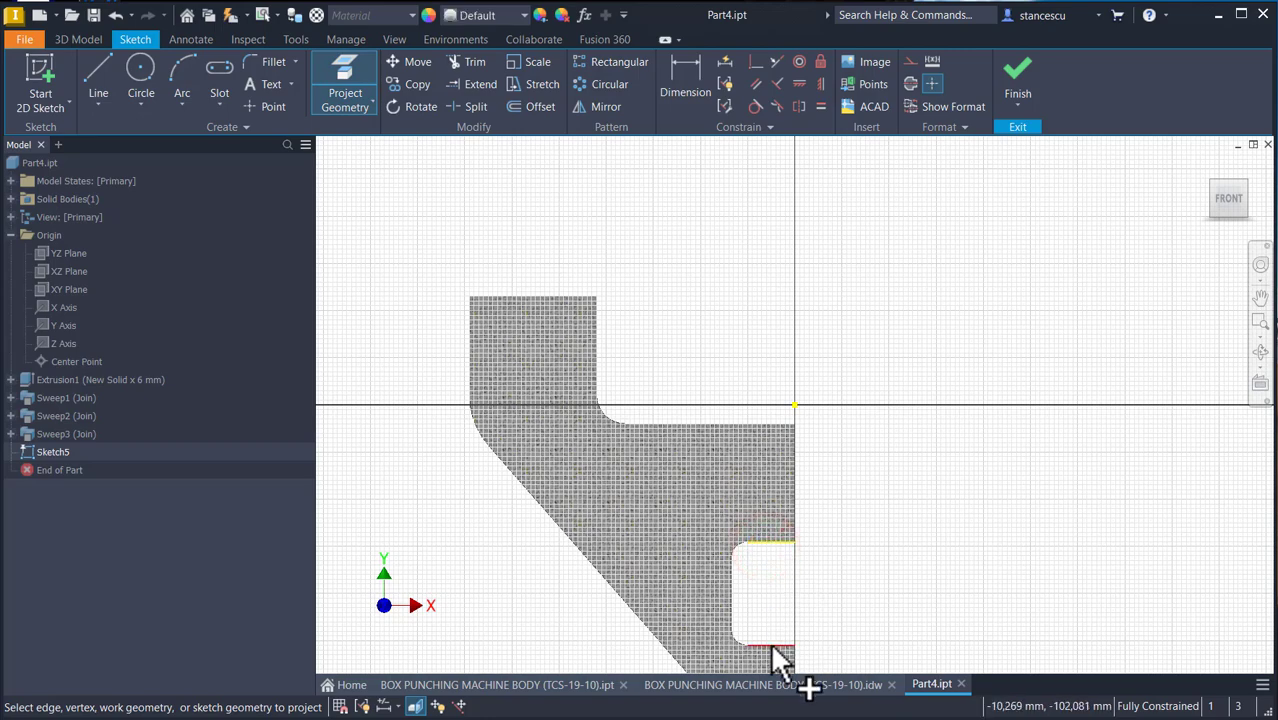
{"action": "left_click", "coordinate": [772, 645]}
{"action": "middle_click_drag", "start_coordinate": [862, 548], "coordinate": [910, 293]}
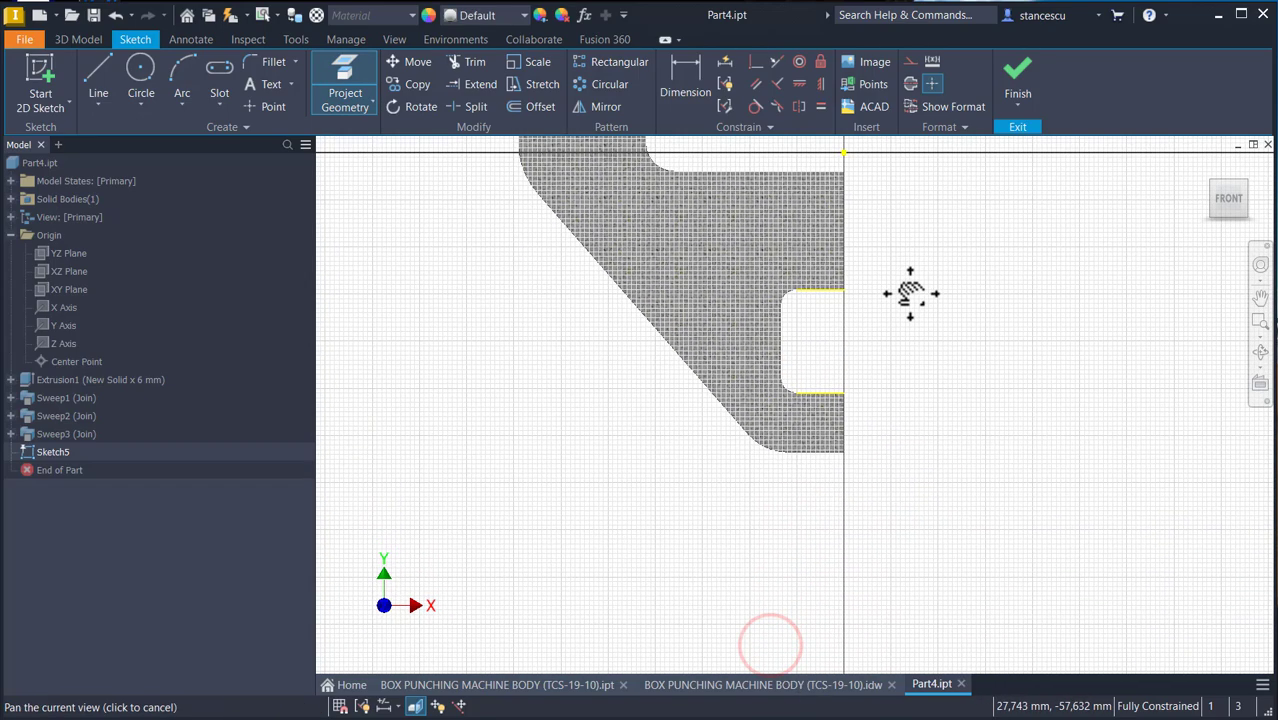
{"action": "left_click", "coordinate": [838, 451]}
{"action": "left_click_drag", "start_coordinate": [901, 378], "coordinate": [876, 440]}
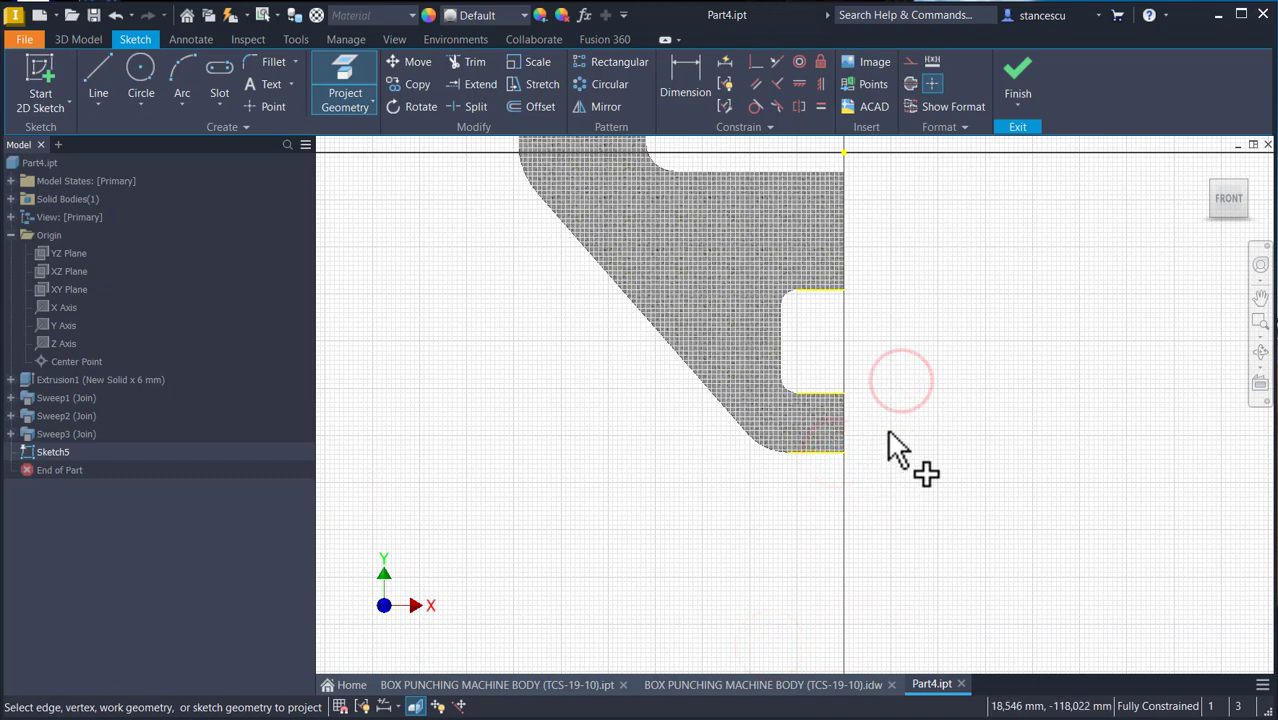
{"action": "middle_click_drag", "start_coordinate": [887, 429], "coordinate": [848, 540]}
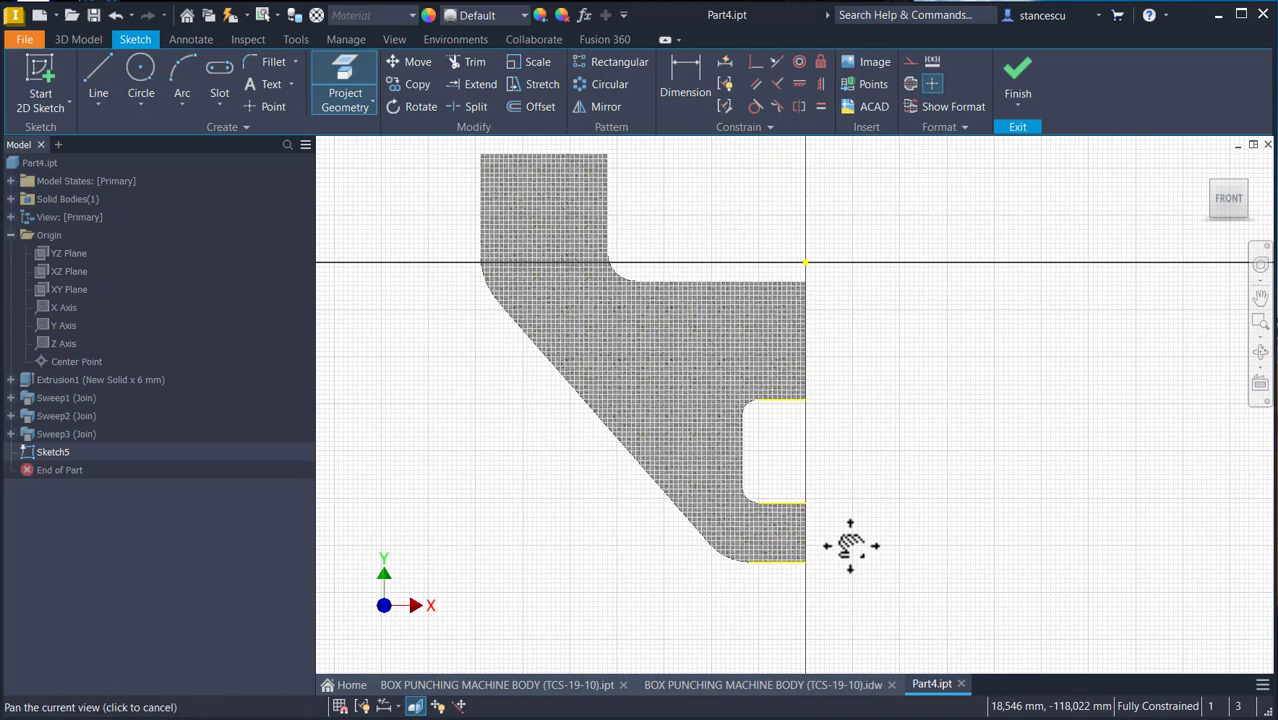
- Draw a vertical line from the origin to the end of the projected bottom edge and convert it to a centerline
{"action": "left_click", "coordinate": [100, 78]}
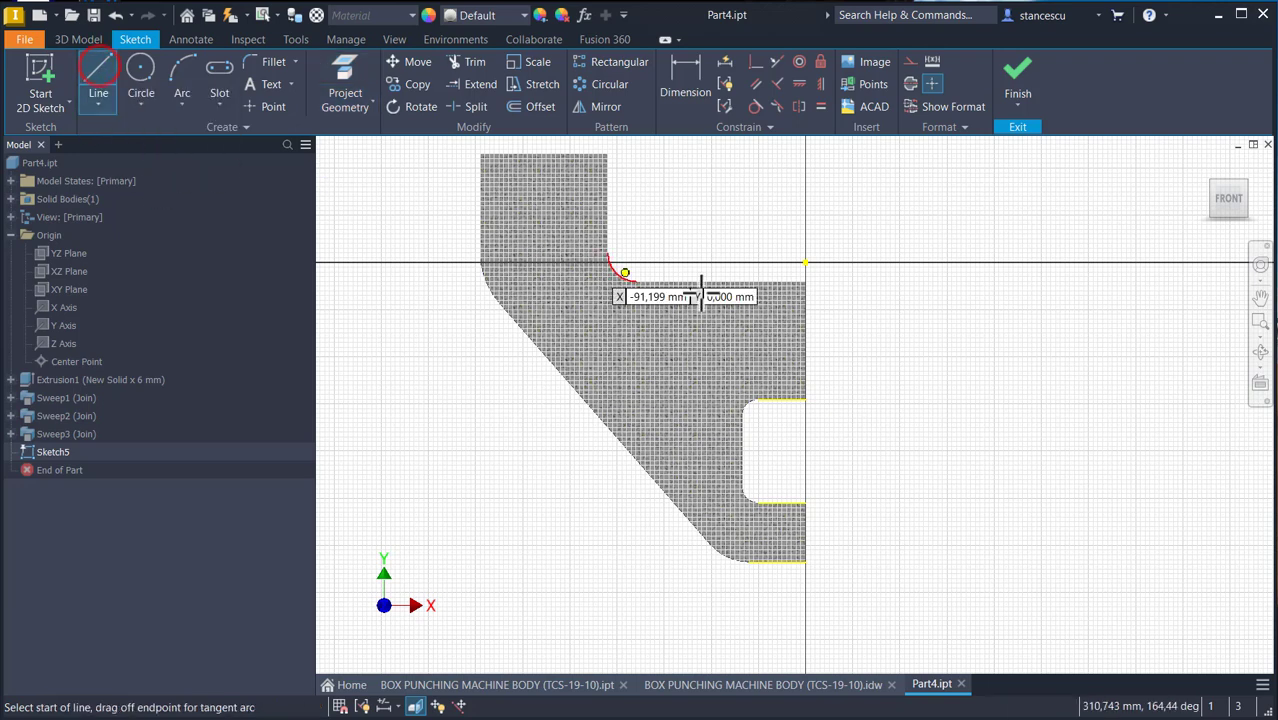
{"action": "left_click", "coordinate": [805, 263]}
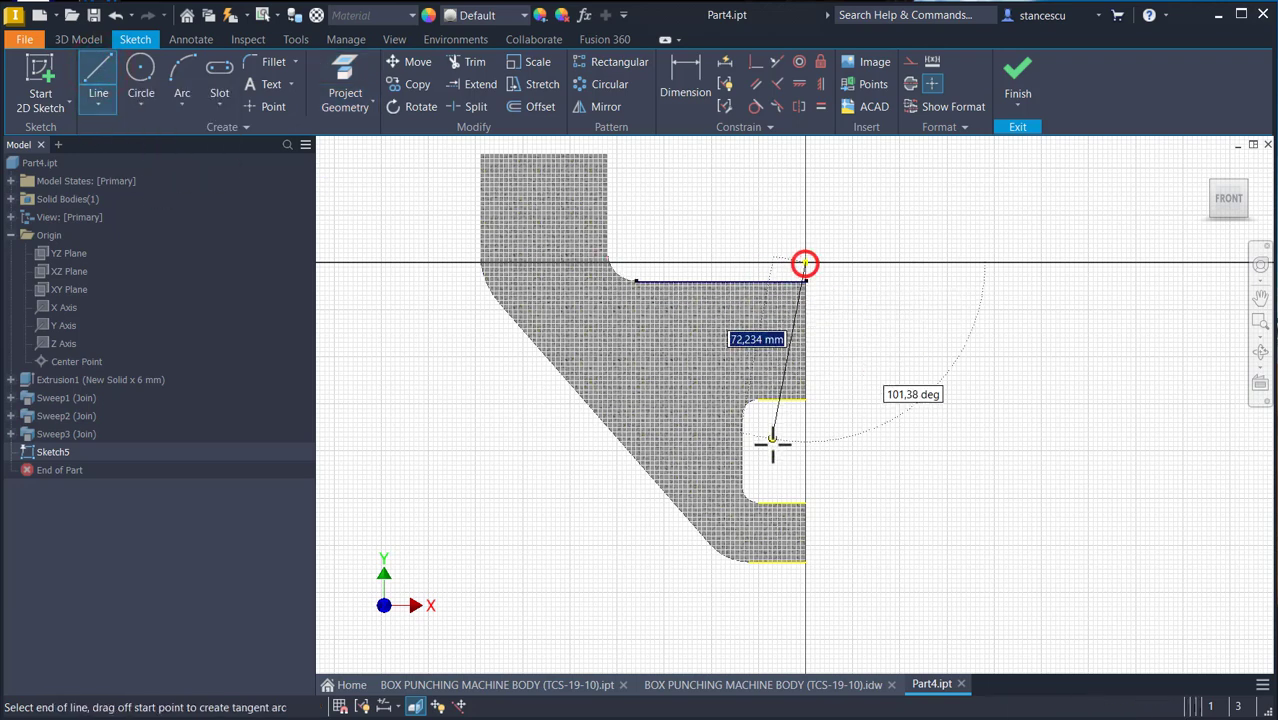
{"action": "left_click", "coordinate": [806, 563]}
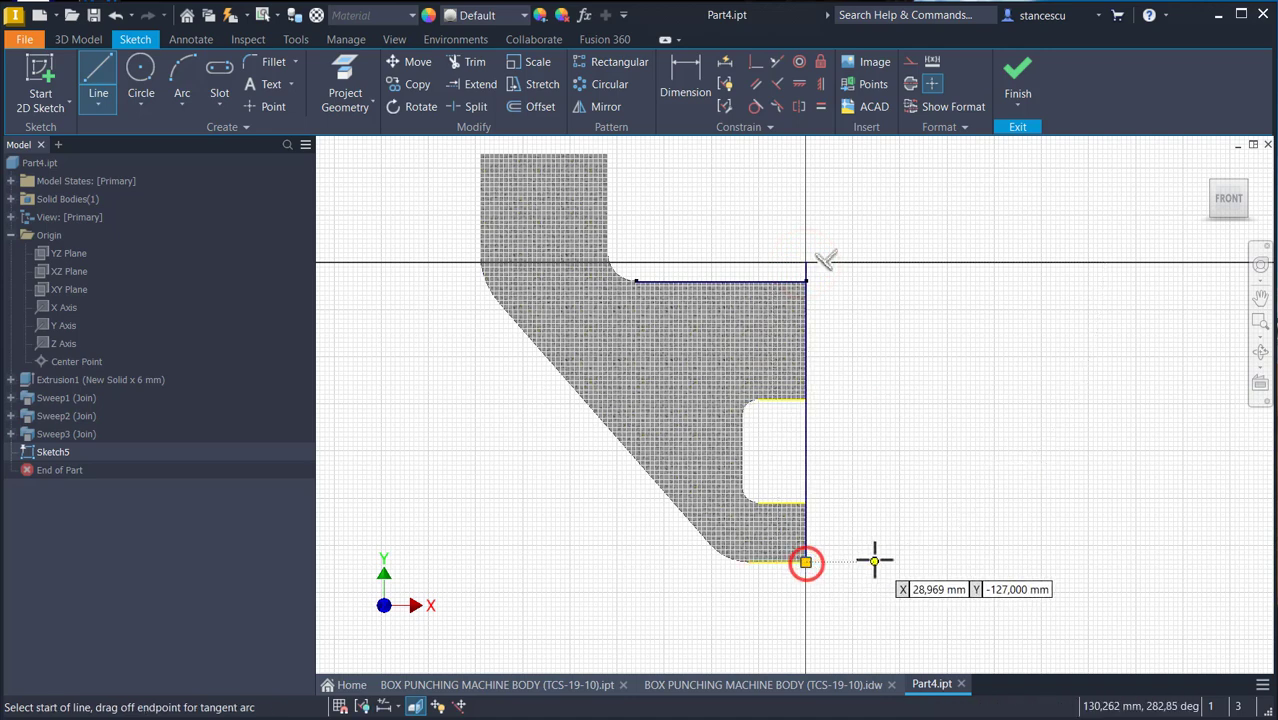
{"action": "key", "text": "Escape"}
{"action": "left_click", "coordinate": [877, 459]}
{"action": "left_click_drag", "start_coordinate": [813, 463], "coordinate": [758, 471]}
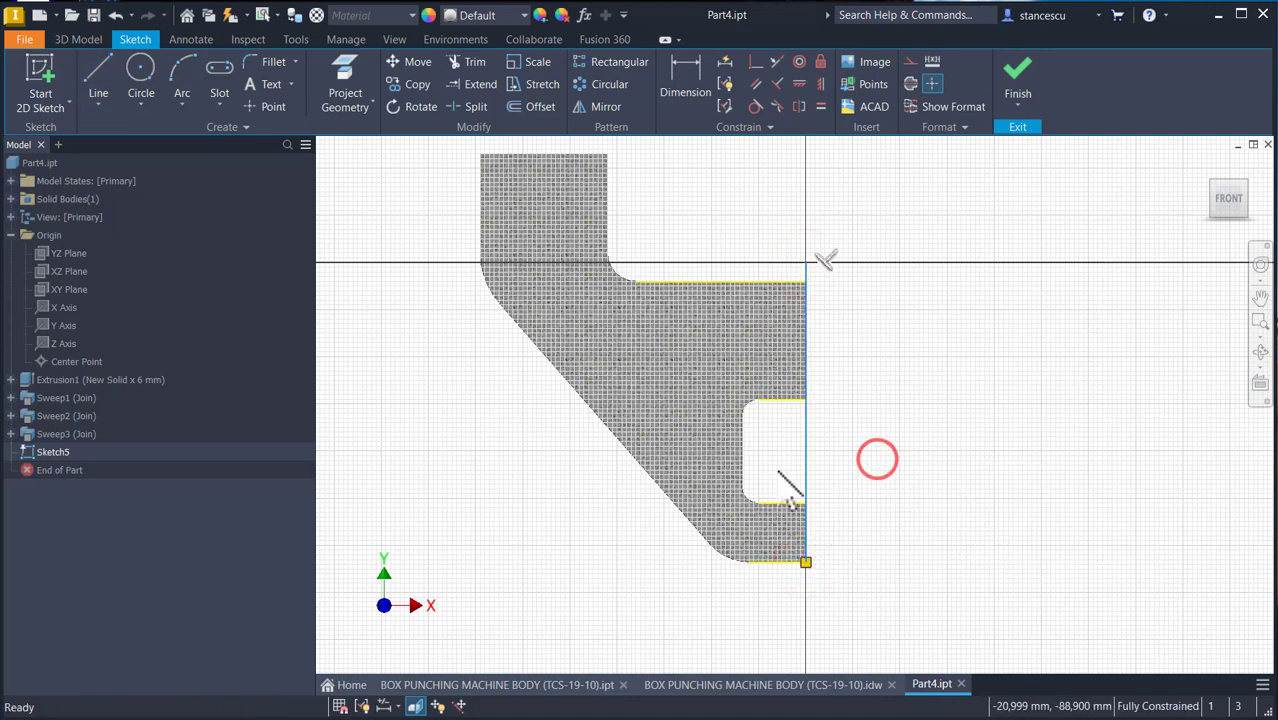
{"action": "left_click", "coordinate": [906, 82]}
{"action": "left_click", "coordinate": [892, 340]}
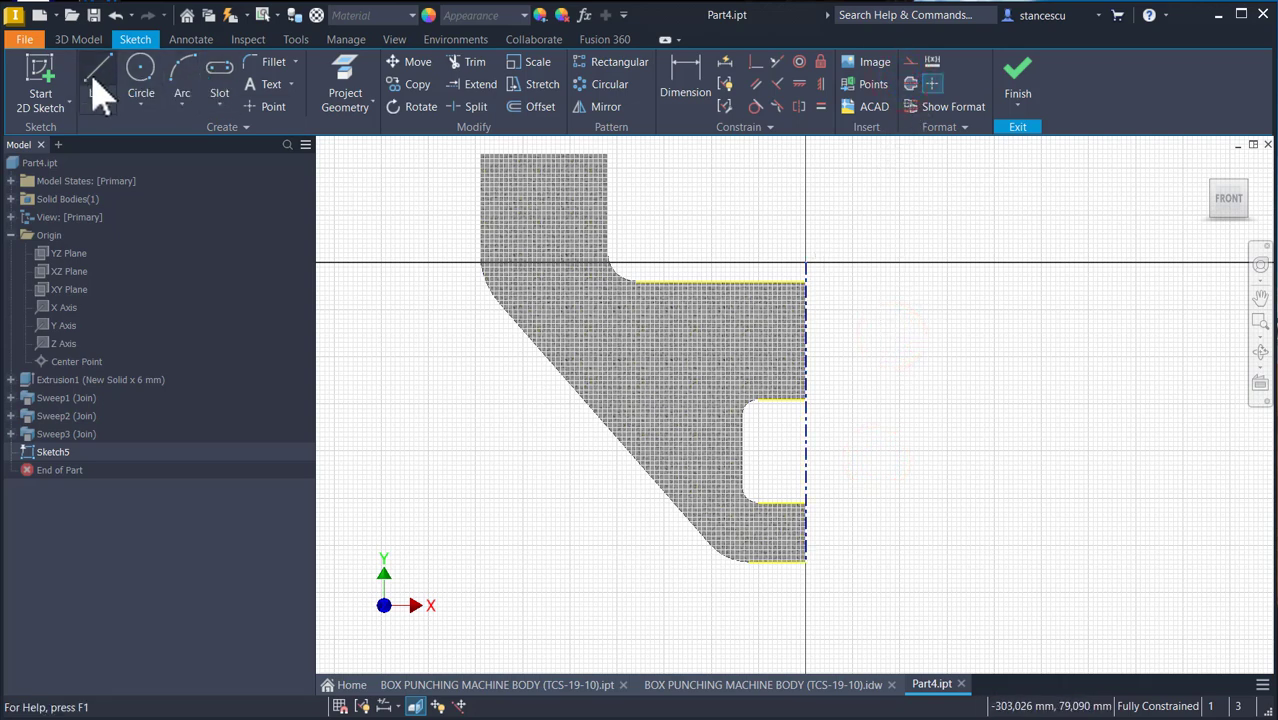
- Draw a two-point rectangle about 14 mm wide from the centerline, spanning from the notch's lower edge to the web's bottom edge
{"action": "left_click", "coordinate": [221, 106]}
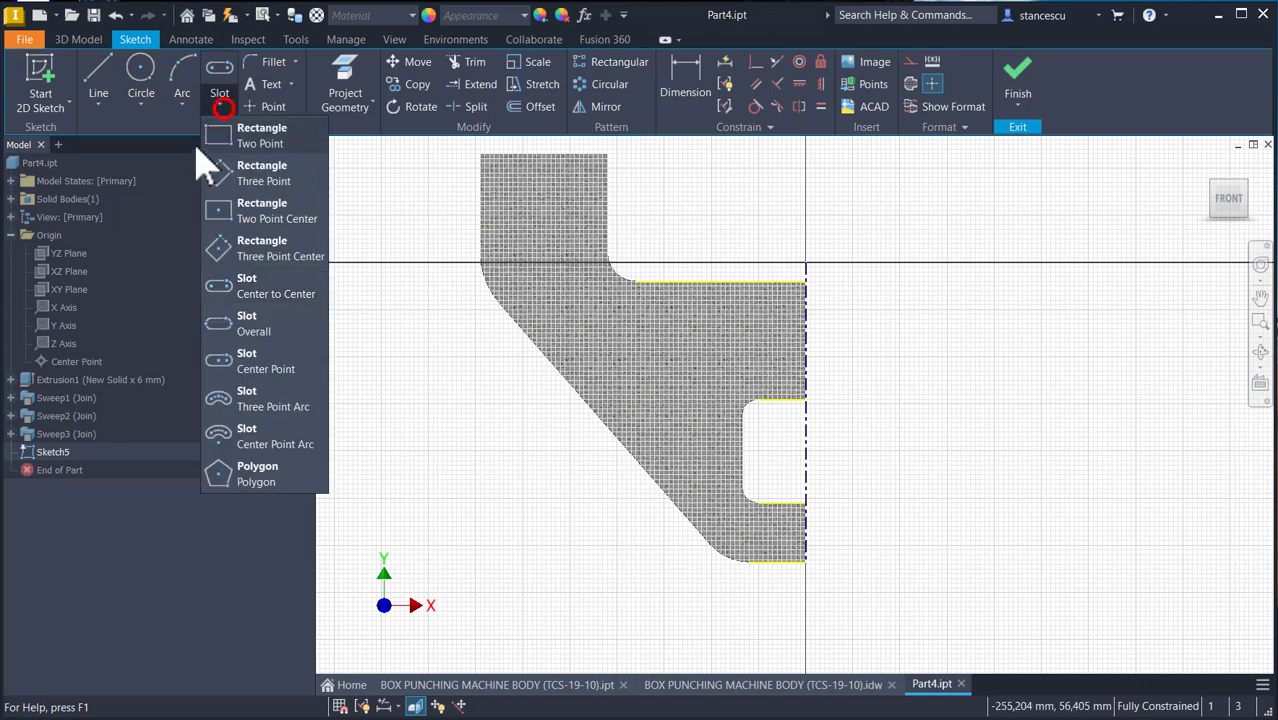
{"action": "left_click", "coordinate": [230, 137]}
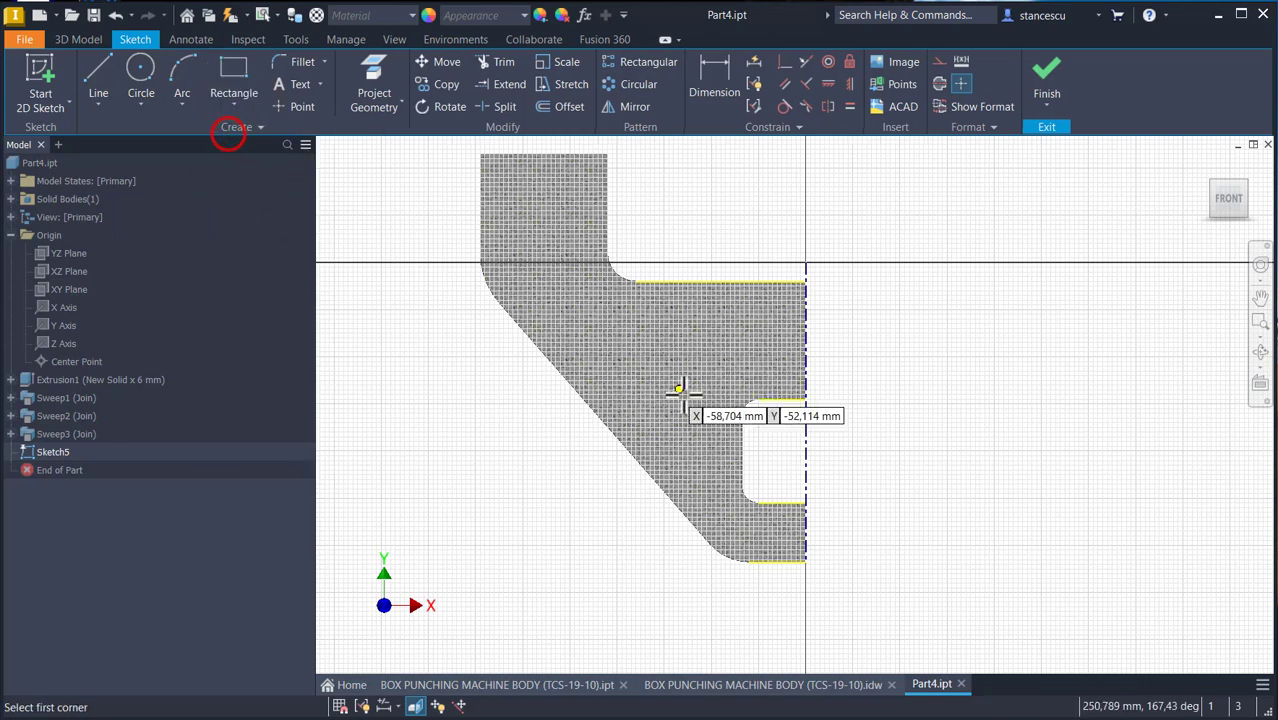
{"action": "left_click", "coordinate": [806, 503]}
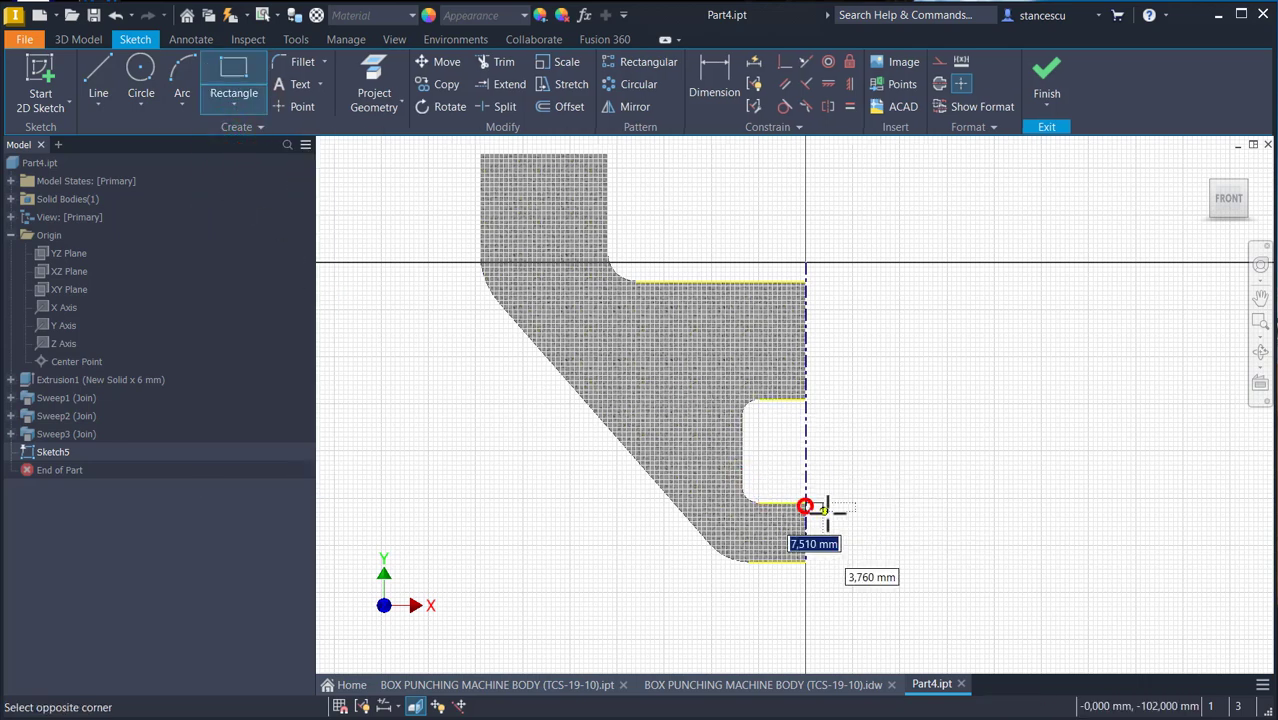
{"action": "left_click", "coordinate": [838, 562]}
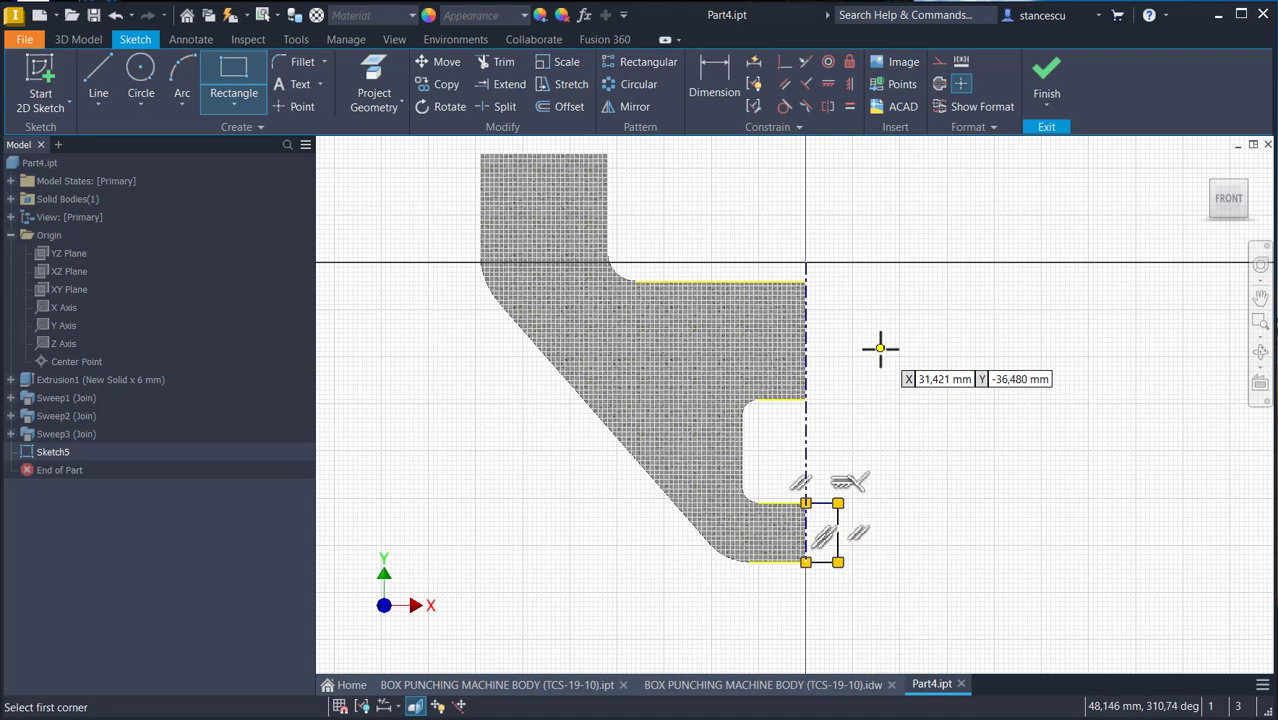
- Draw the upper boss half-profile from the origin: a line about 37 mm long, a tangent rim arc about 6.3 mm in radius, and lines ending at the notch's upper edge
{"action": "left_click", "coordinate": [97, 72]}
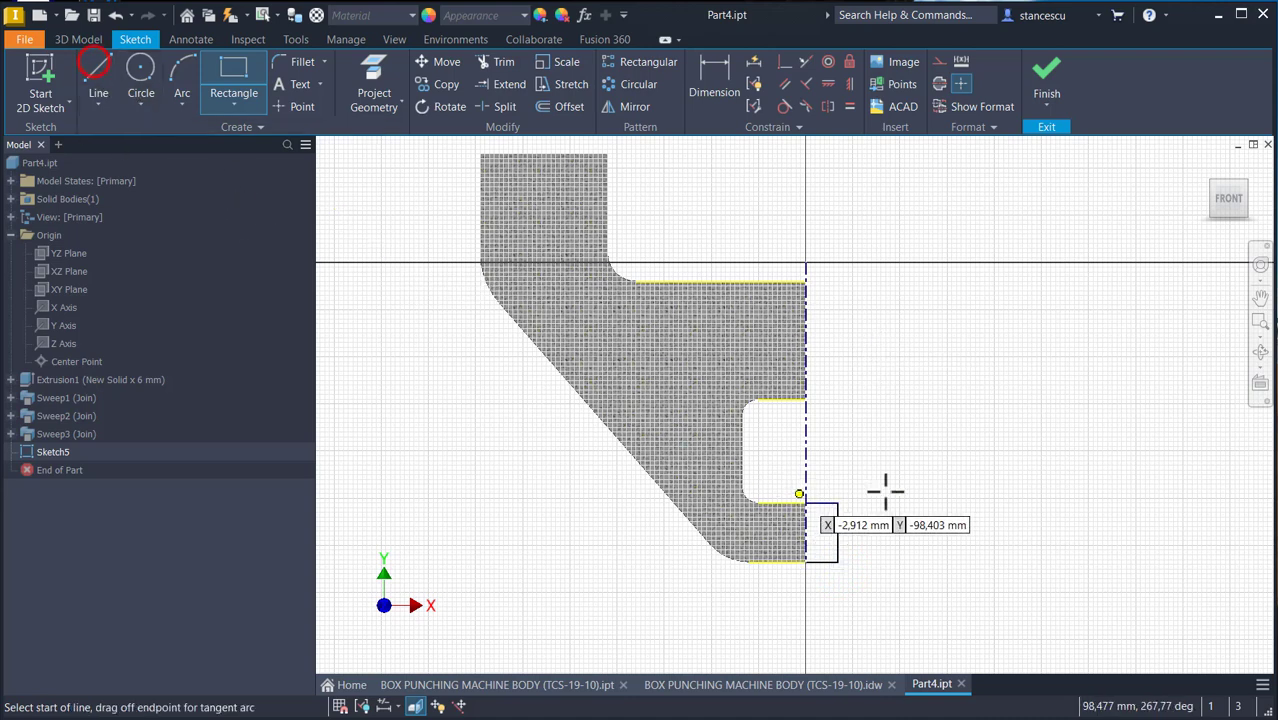
{"action": "left_click", "coordinate": [806, 262]}
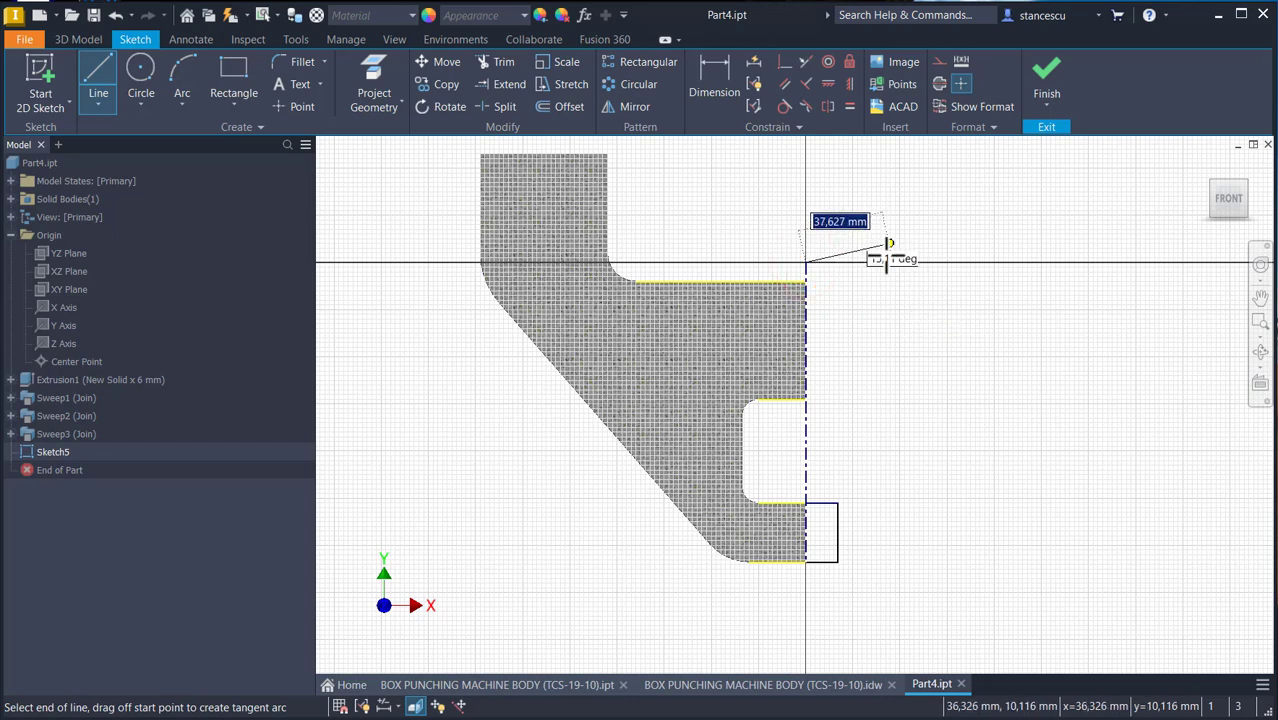
{"action": "left_click", "coordinate": [893, 262]}
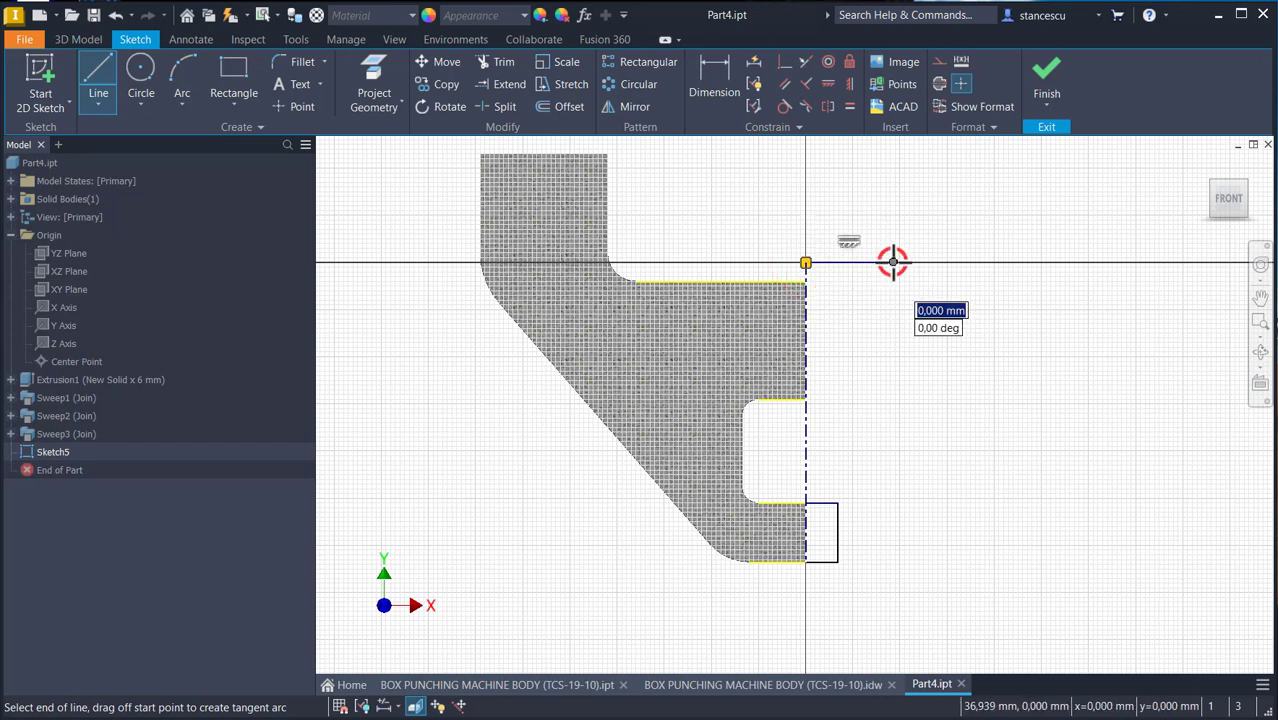
{"action": "left_click_drag", "start_coordinate": [893, 262], "coordinate": [898, 292]}
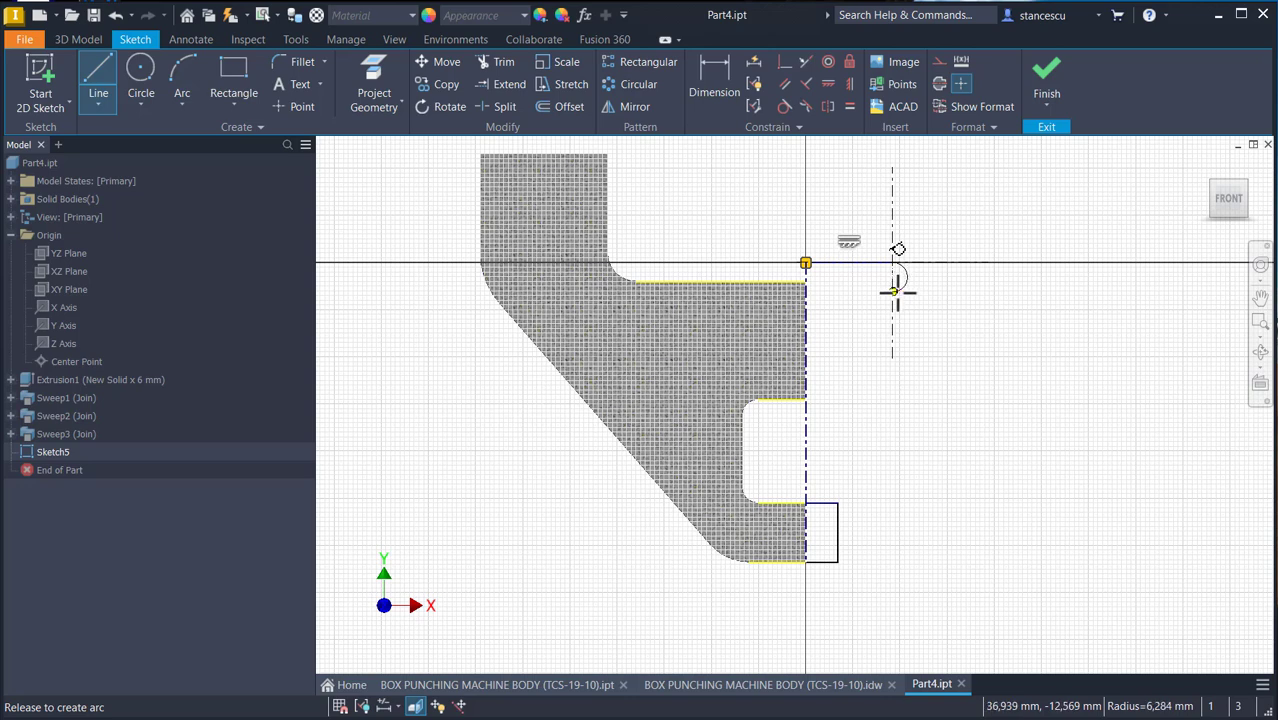
{"action": "left_click_drag", "start_coordinate": [896, 292], "coordinate": [883, 295]}
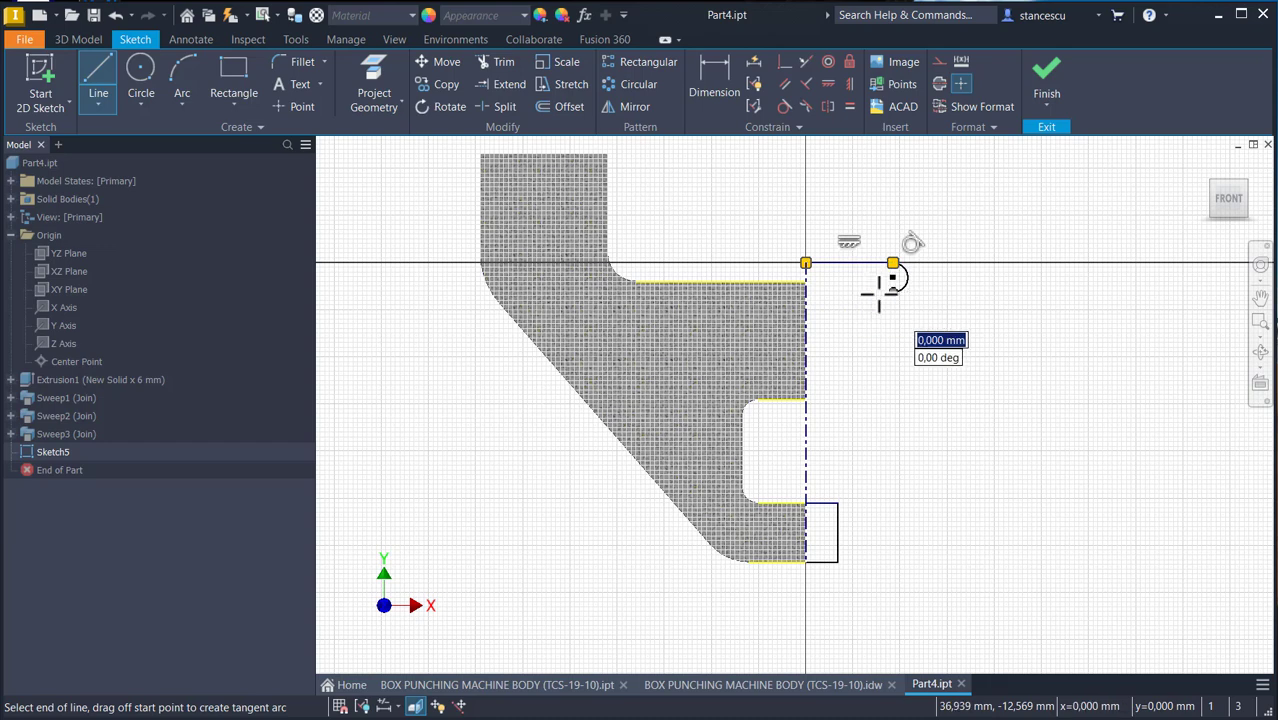
{"action": "left_click", "coordinate": [878, 291]}
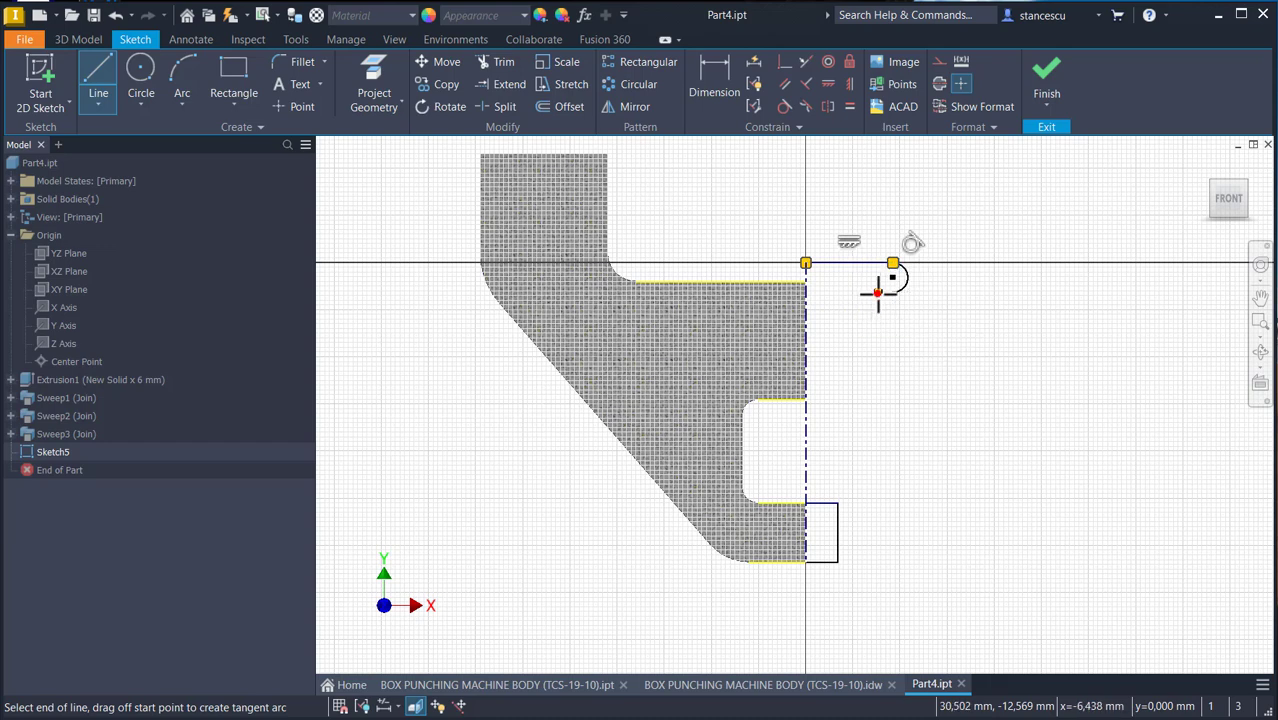
{"action": "left_click", "coordinate": [877, 400]}
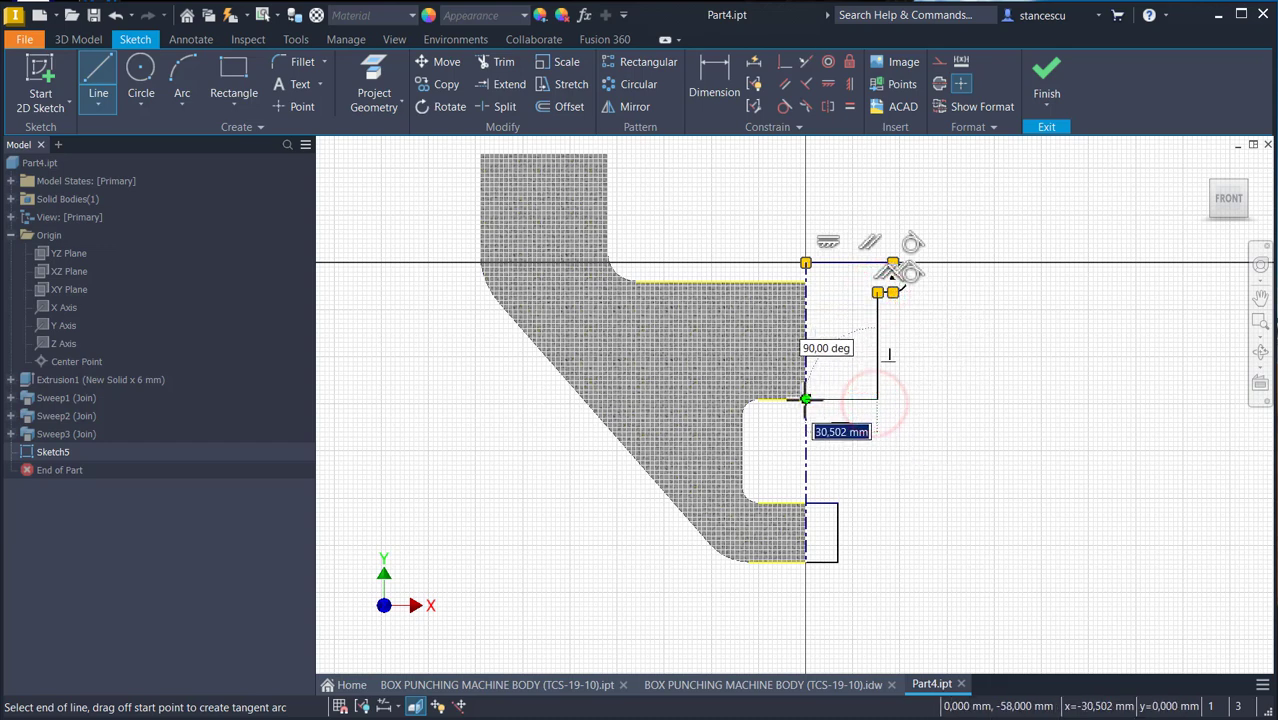
{"action": "left_click", "coordinate": [805, 399]}
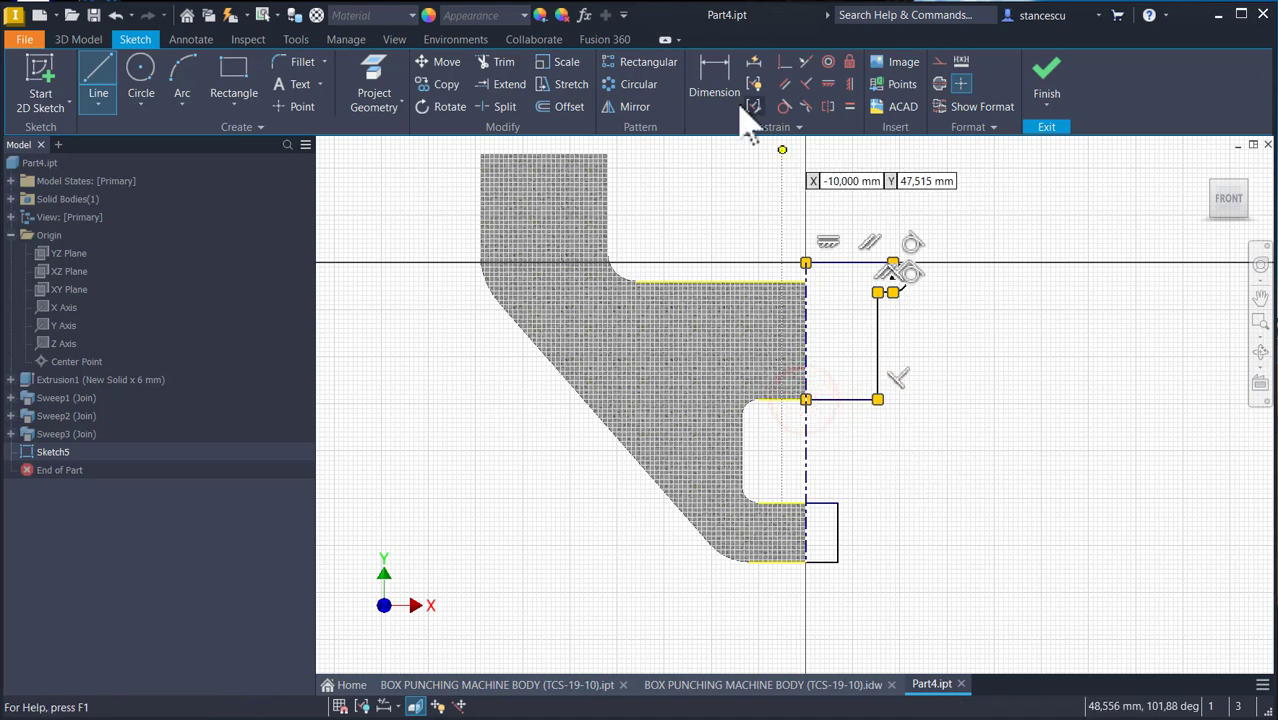
- Dimension the lower rectangle's outer edge about the centerline as a diameter of 10*2 mm
{"action": "left_click", "coordinate": [716, 66]}
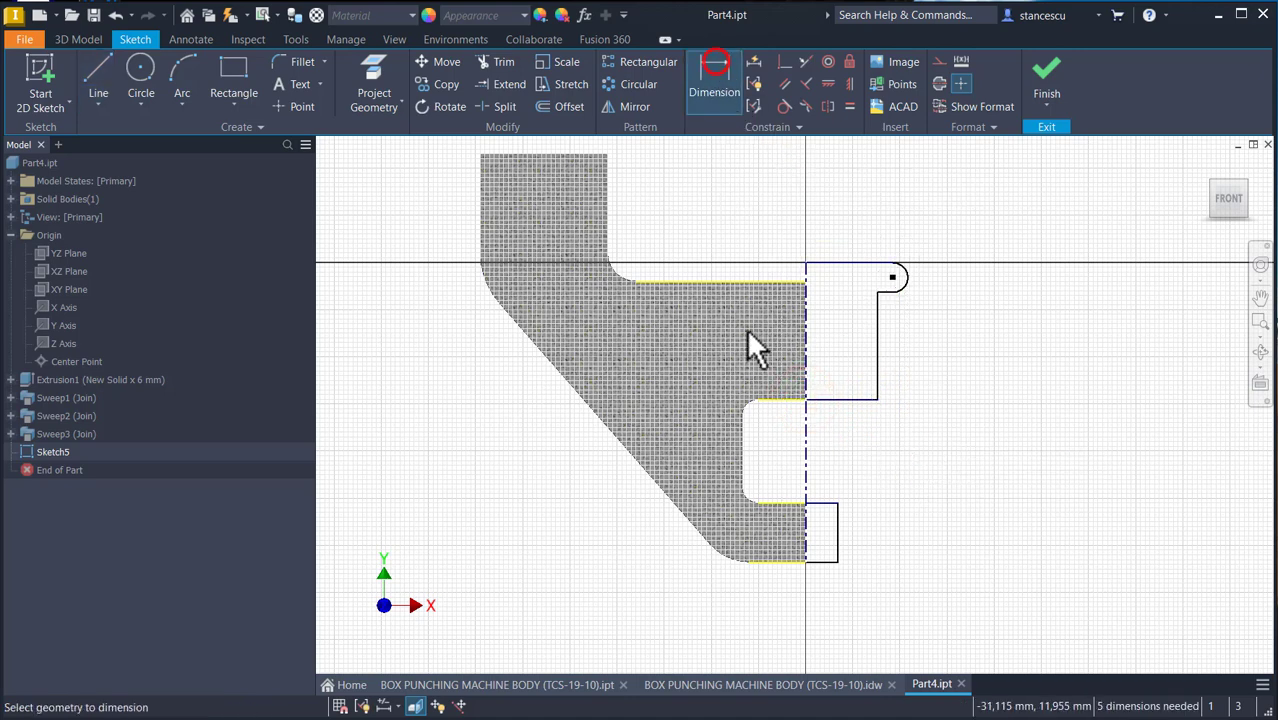
{"action": "left_click", "coordinate": [839, 520]}
{"action": "left_click", "coordinate": [806, 480]}
{"action": "left_click", "coordinate": [872, 467]}
{"action": "type", "text": "10*2"}
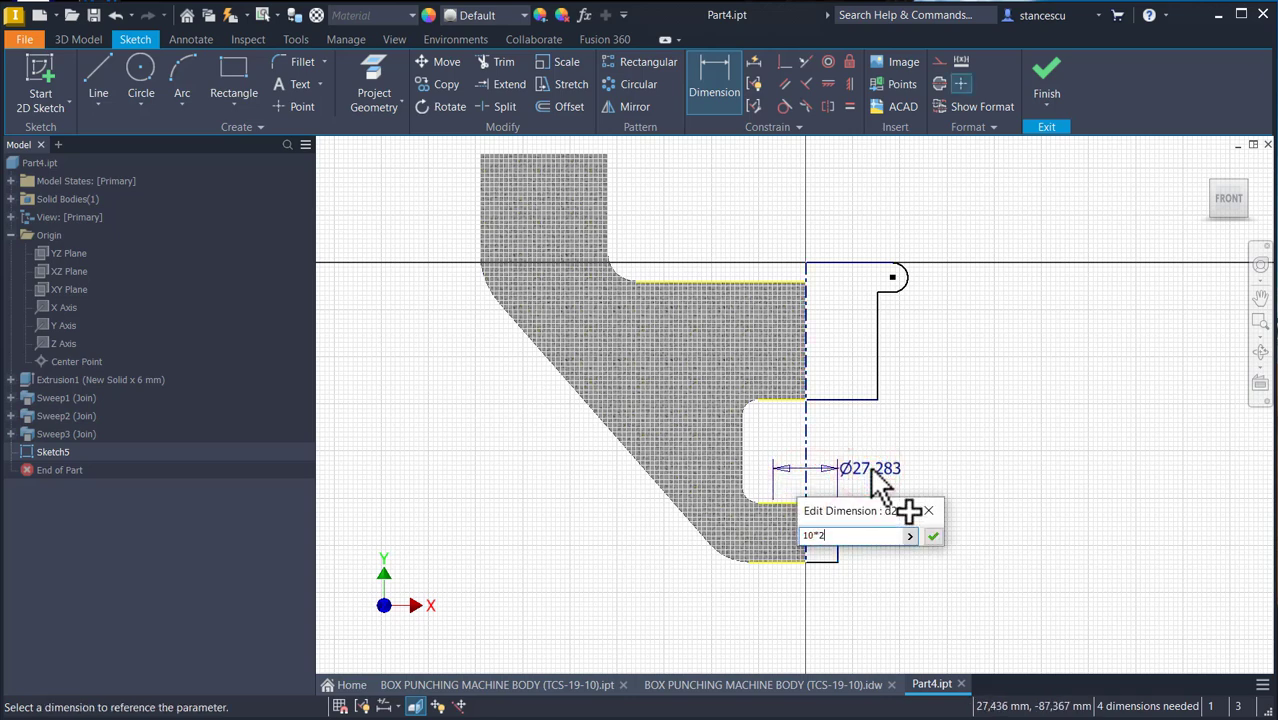
{"action": "key", "text": "Return"}
- Dimension the upper boss's rim arc with a radius of 4 mm
{"action": "scroll", "coordinate": [930, 301], "scroll_direction": "up", "scroll_amount": 3}
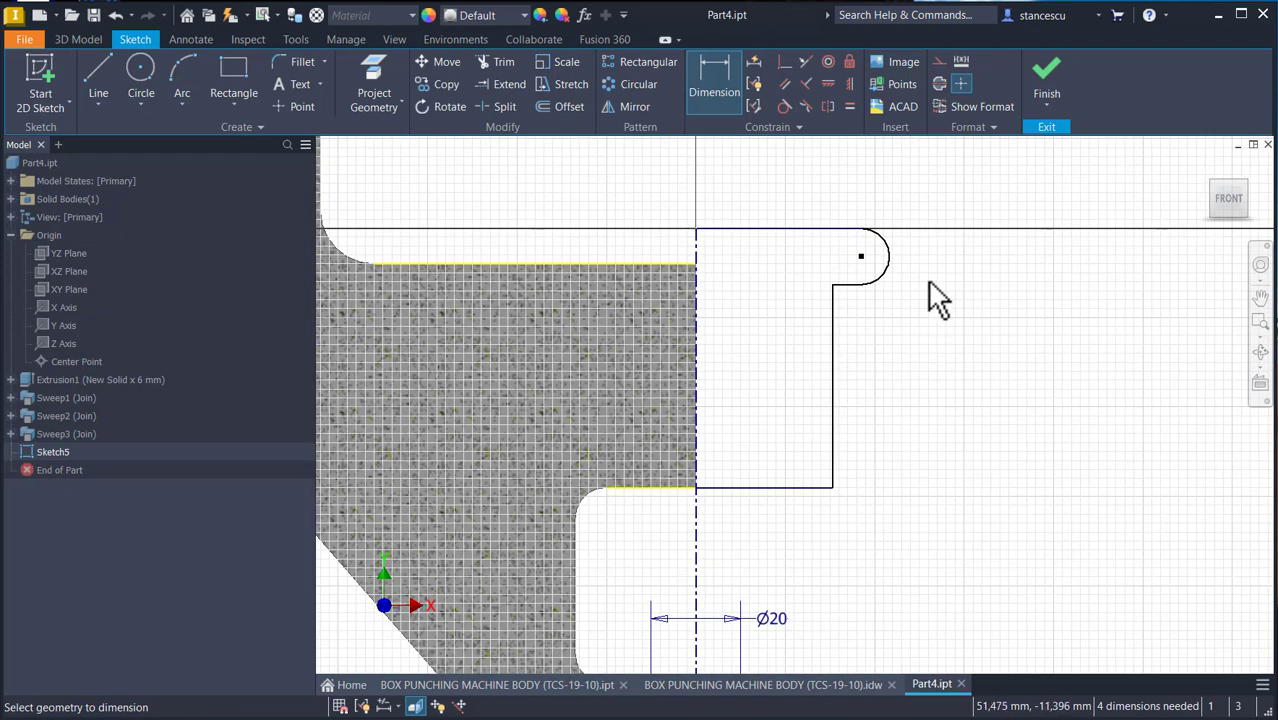
{"action": "left_click", "coordinate": [882, 272]}
{"action": "left_click", "coordinate": [912, 294]}
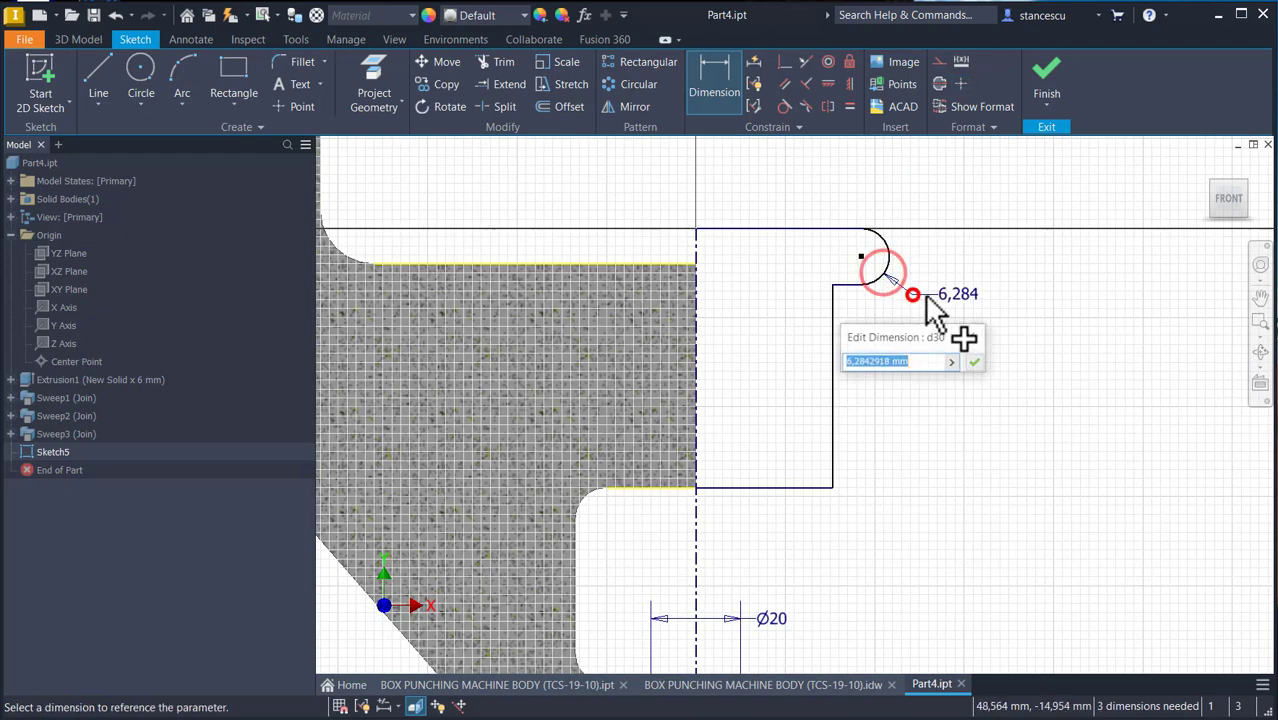
{"action": "key", "text": "Return"}
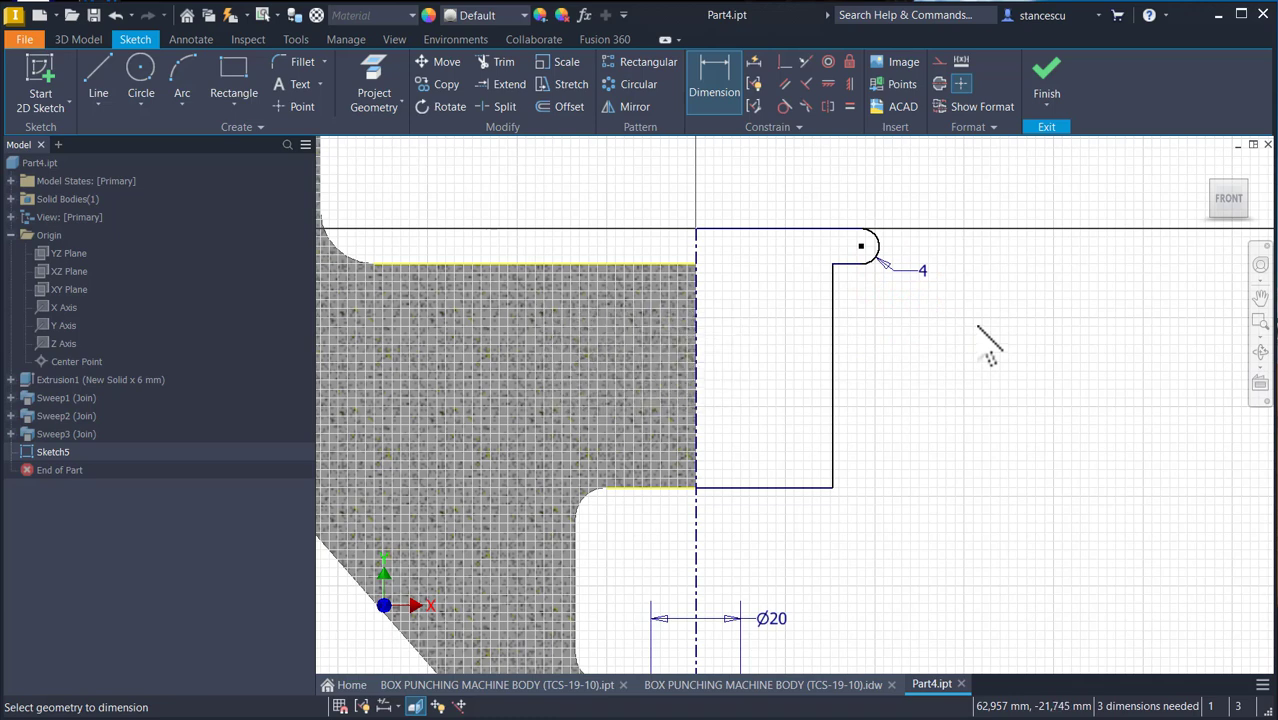
- Dimension the upper boss about the centerline with a 45 mm wall diameter and a 54 mm outer rim diameter
{"action": "left_click", "coordinate": [833, 392]}
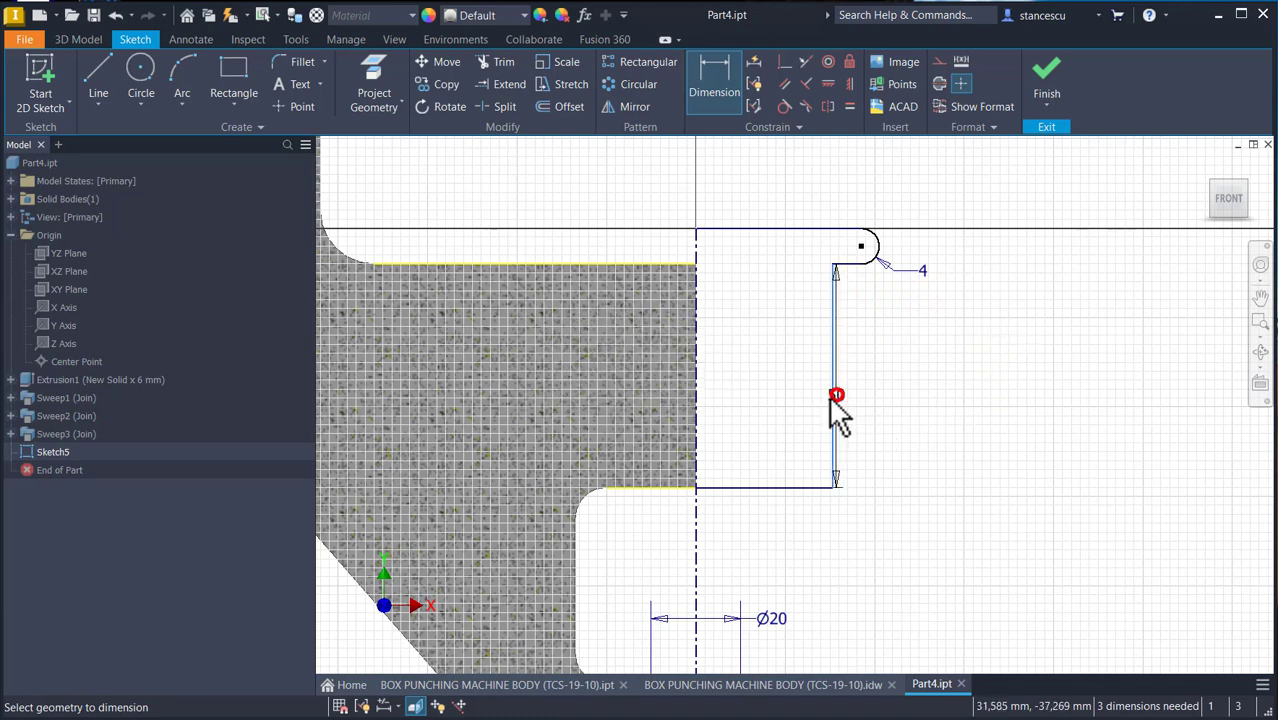
{"action": "left_click", "coordinate": [694, 418]}
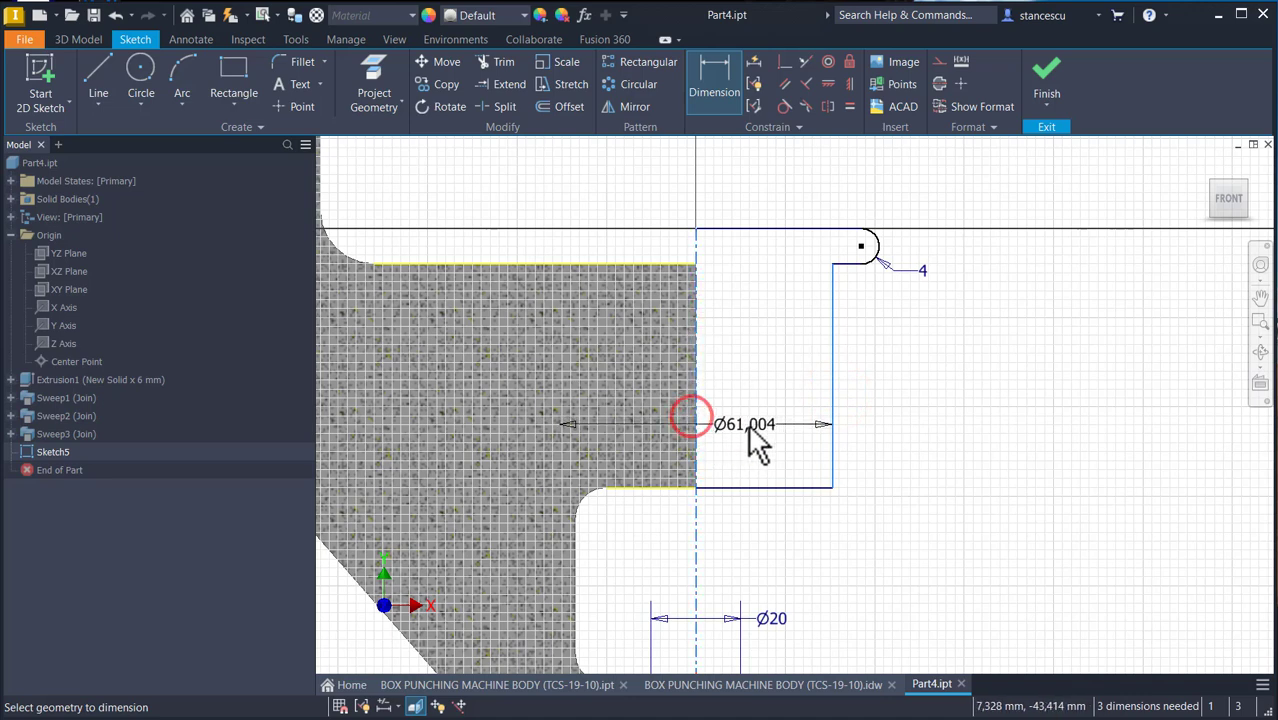
{"action": "left_click", "coordinate": [746, 424]}
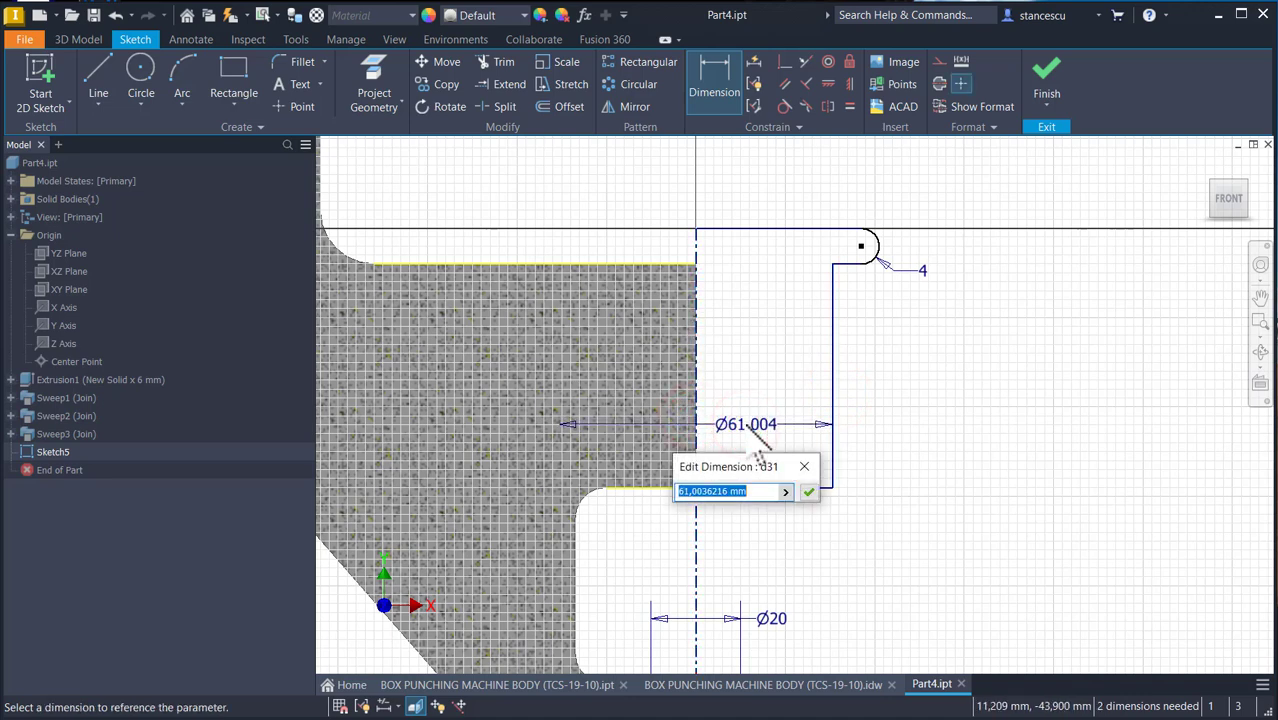
{"action": "key", "text": "Return"}
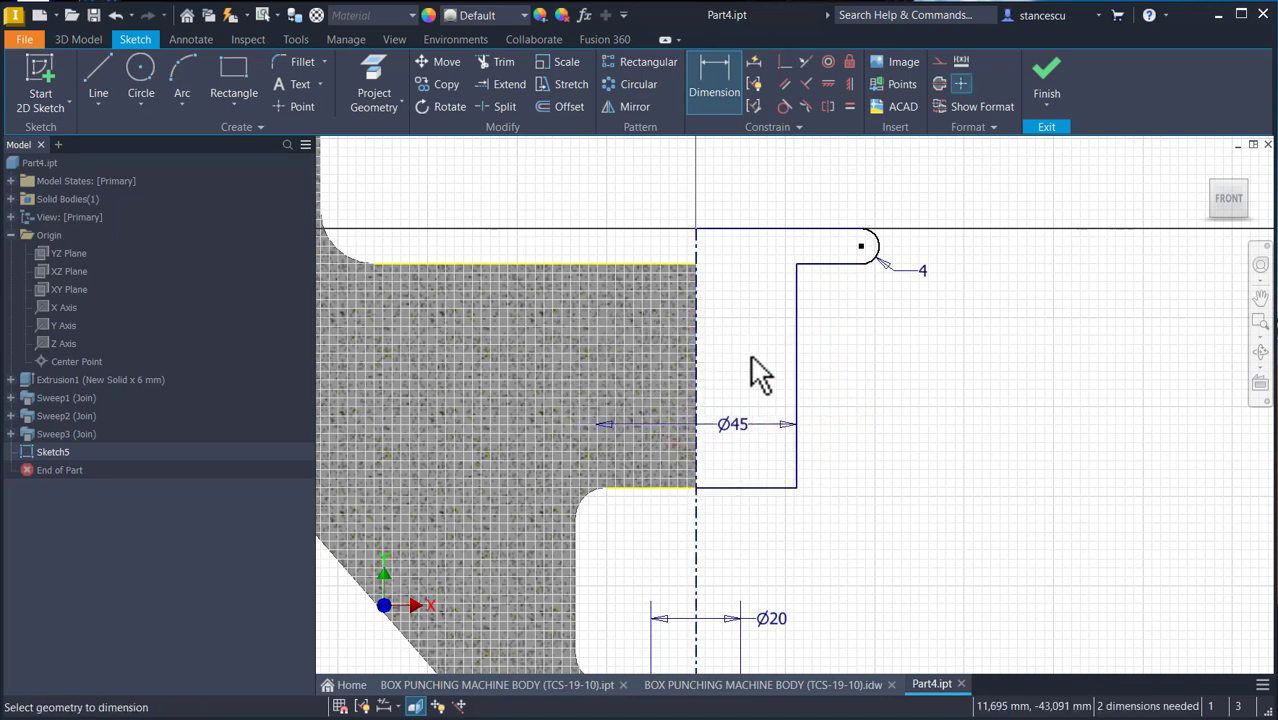
{"action": "left_click", "coordinate": [877, 246]}
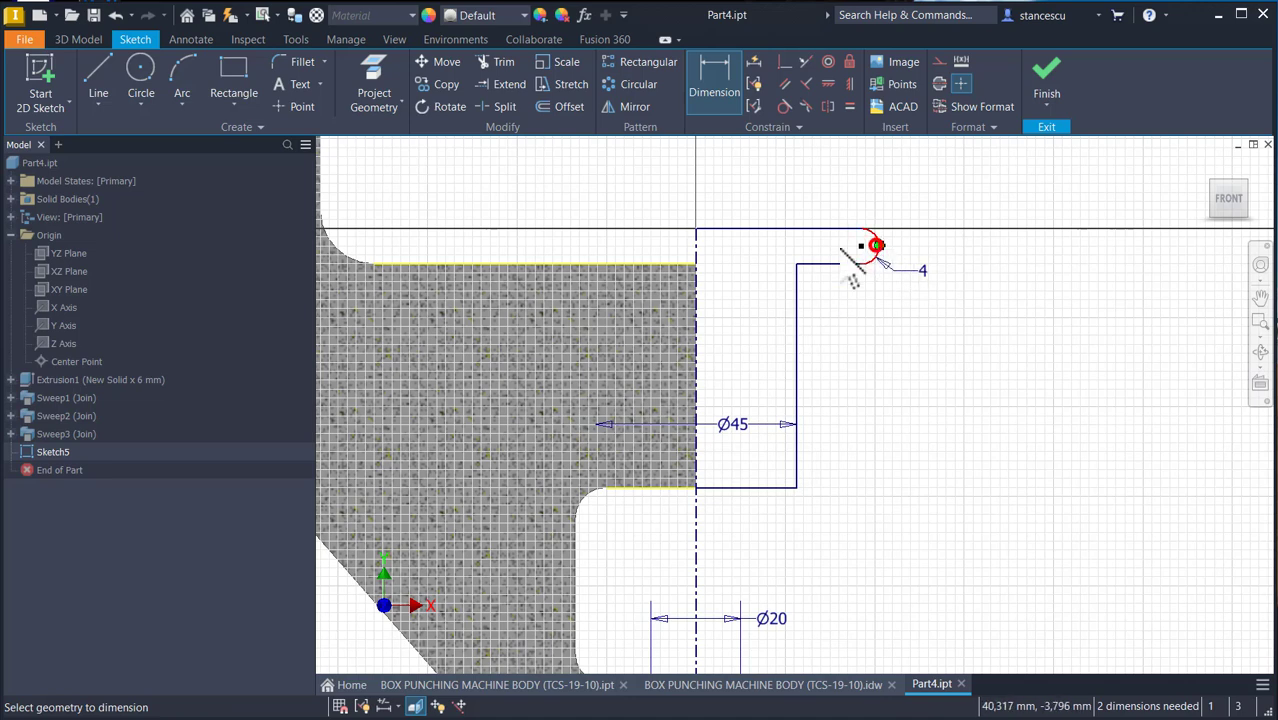
{"action": "left_click", "coordinate": [697, 247]}
{"action": "left_click", "coordinate": [757, 196]}
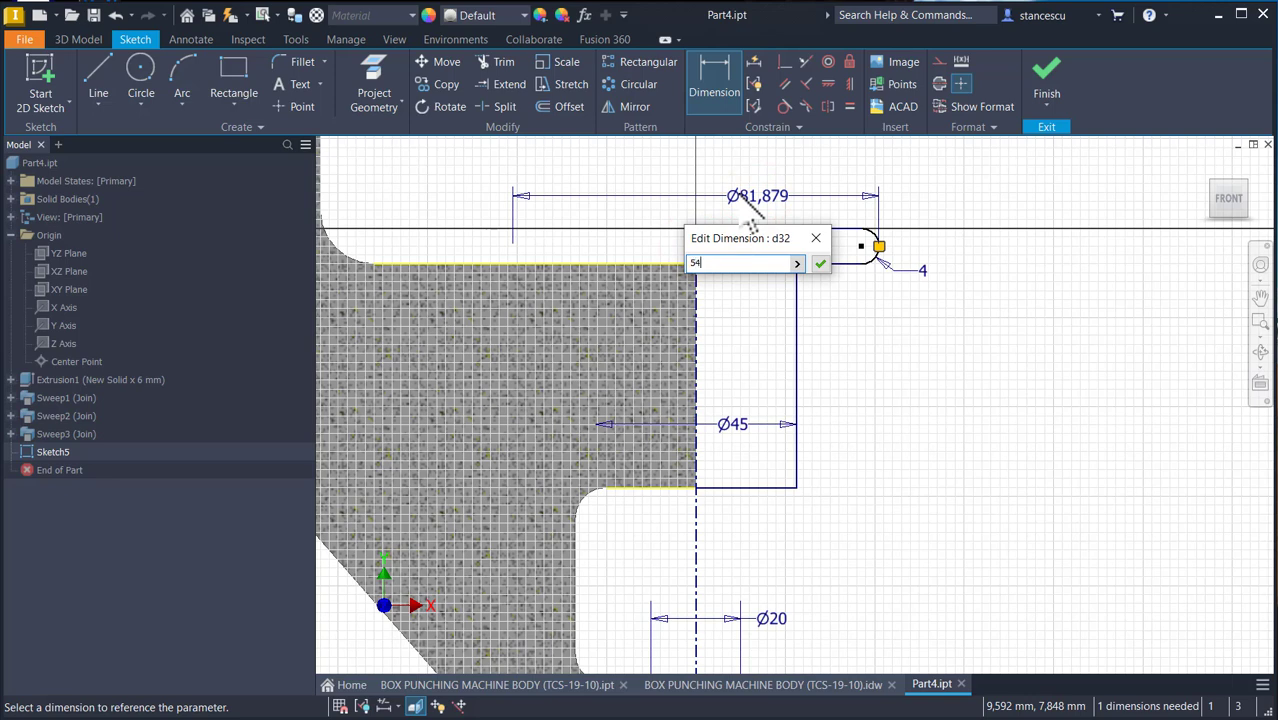
{"action": "type", "text": "54"}
{"action": "key", "text": "Return"}
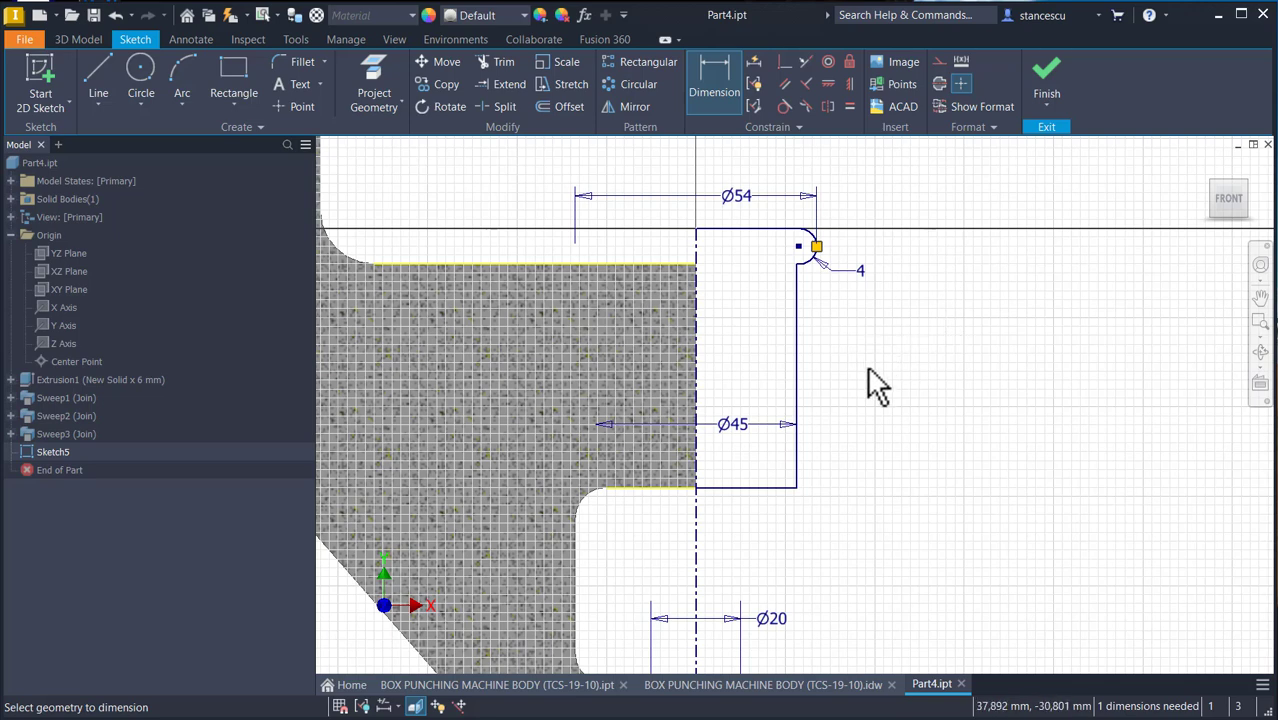
- Pull the lower rectangle's bottom line down and constrain it collinear with the web's projected bottom edge
{"action": "middle_click_drag", "start_coordinate": [868, 362], "coordinate": [910, 252]}
{"action": "middle_click_drag", "start_coordinate": [966, 593], "coordinate": [984, 465]}
{"action": "key", "text": "Escape"}
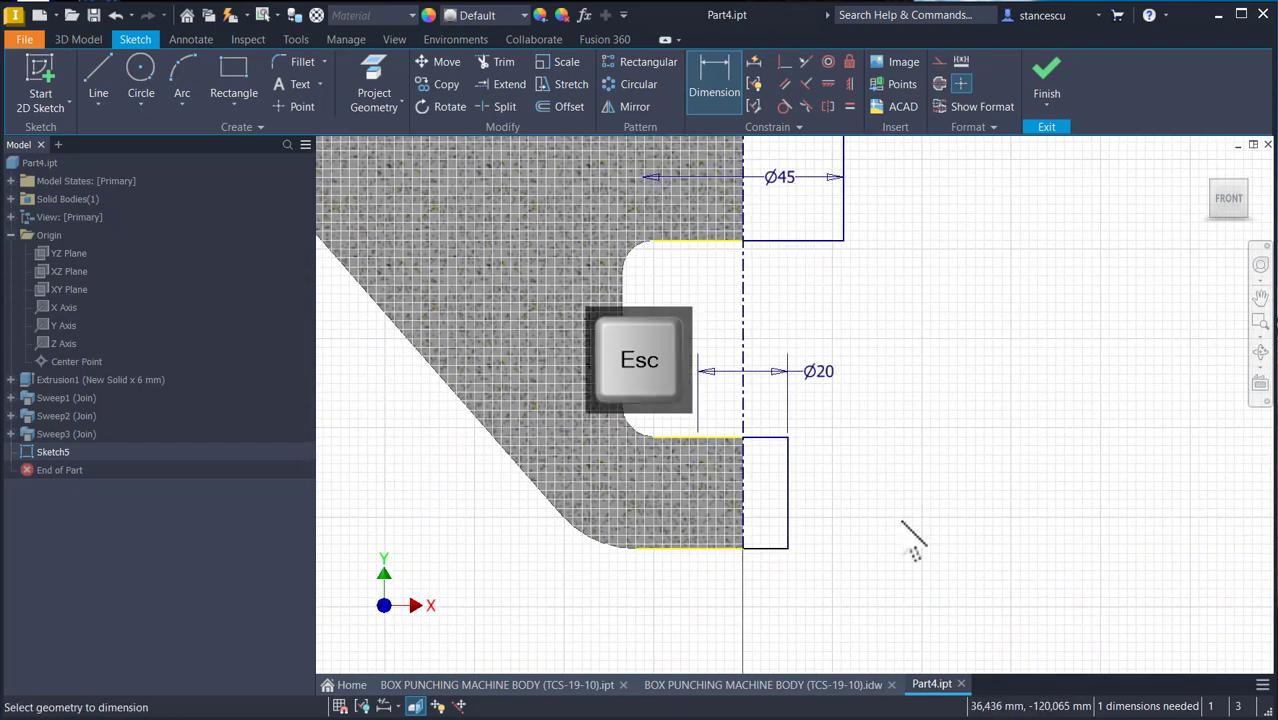
{"action": "left_click_drag", "start_coordinate": [776, 549], "coordinate": [778, 571]}
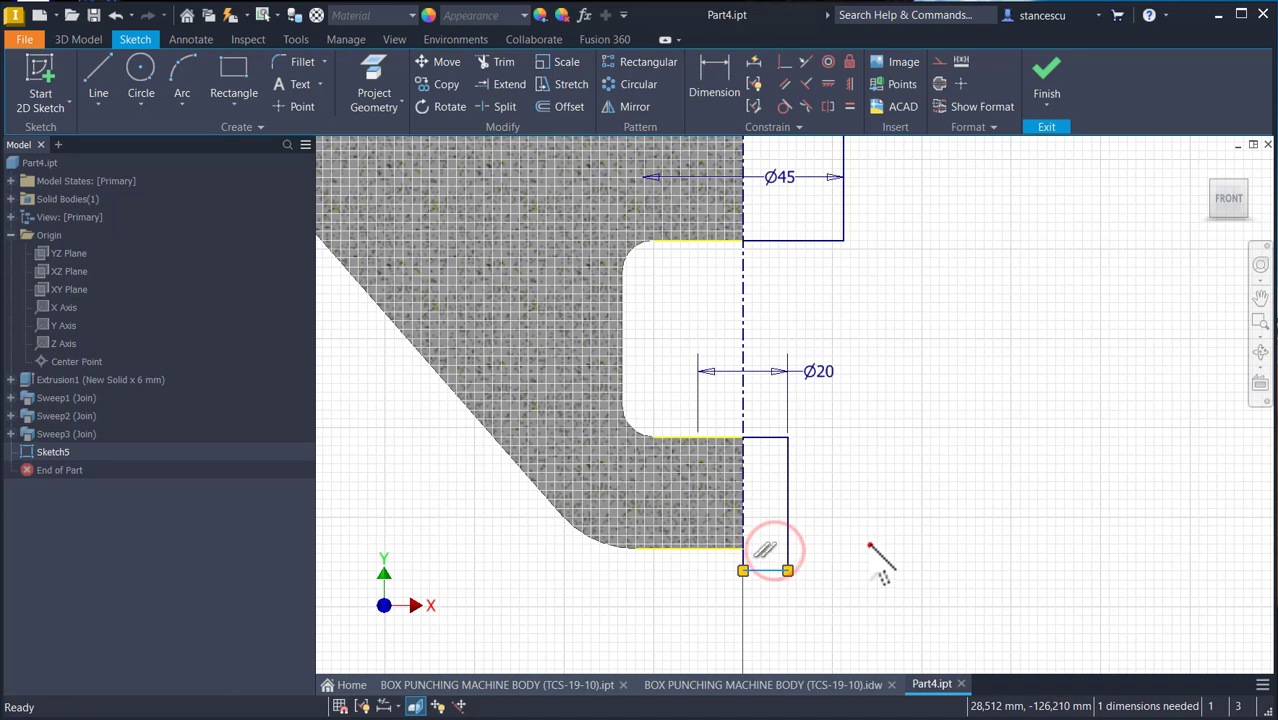
{"action": "left_click", "coordinate": [806, 62]}
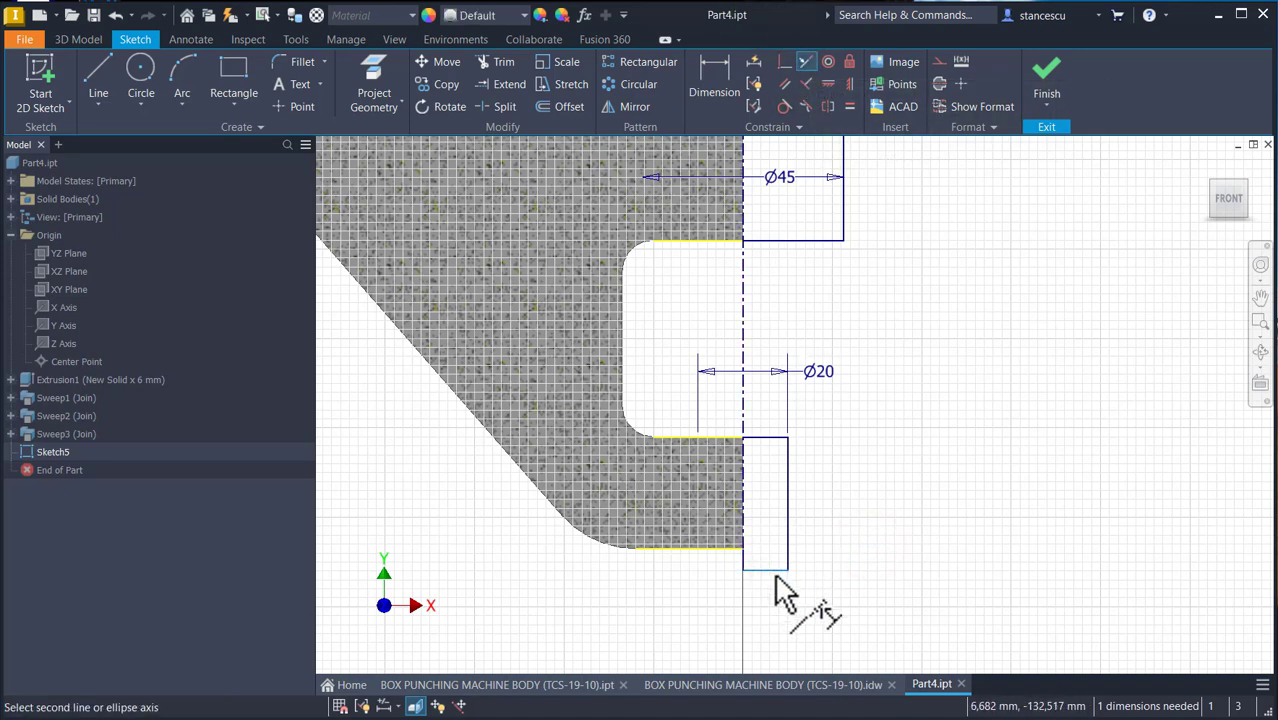
{"action": "left_click", "coordinate": [773, 569]}
{"action": "left_click", "coordinate": [713, 548]}
{"action": "key", "text": "Home"}
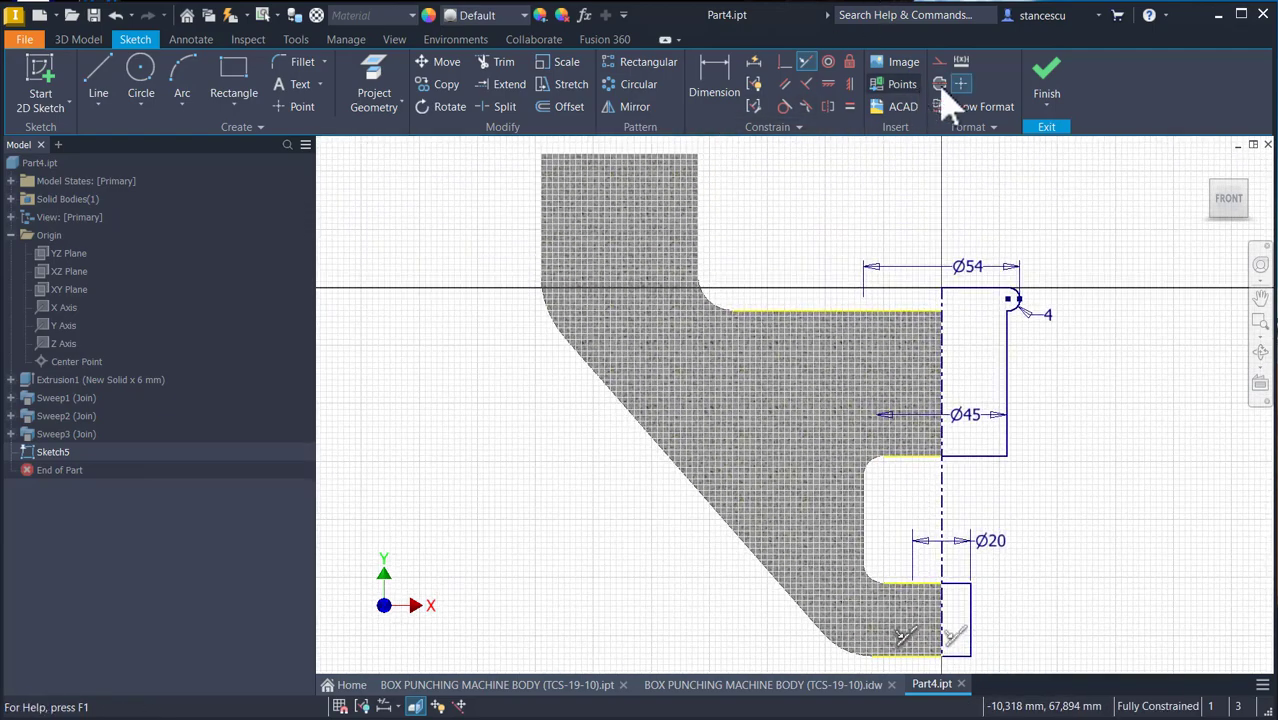
- Finish the sketch and revolve both boss profiles 360 degrees around the centerline, joining them to the body
{"action": "left_click", "coordinate": [1044, 72]}
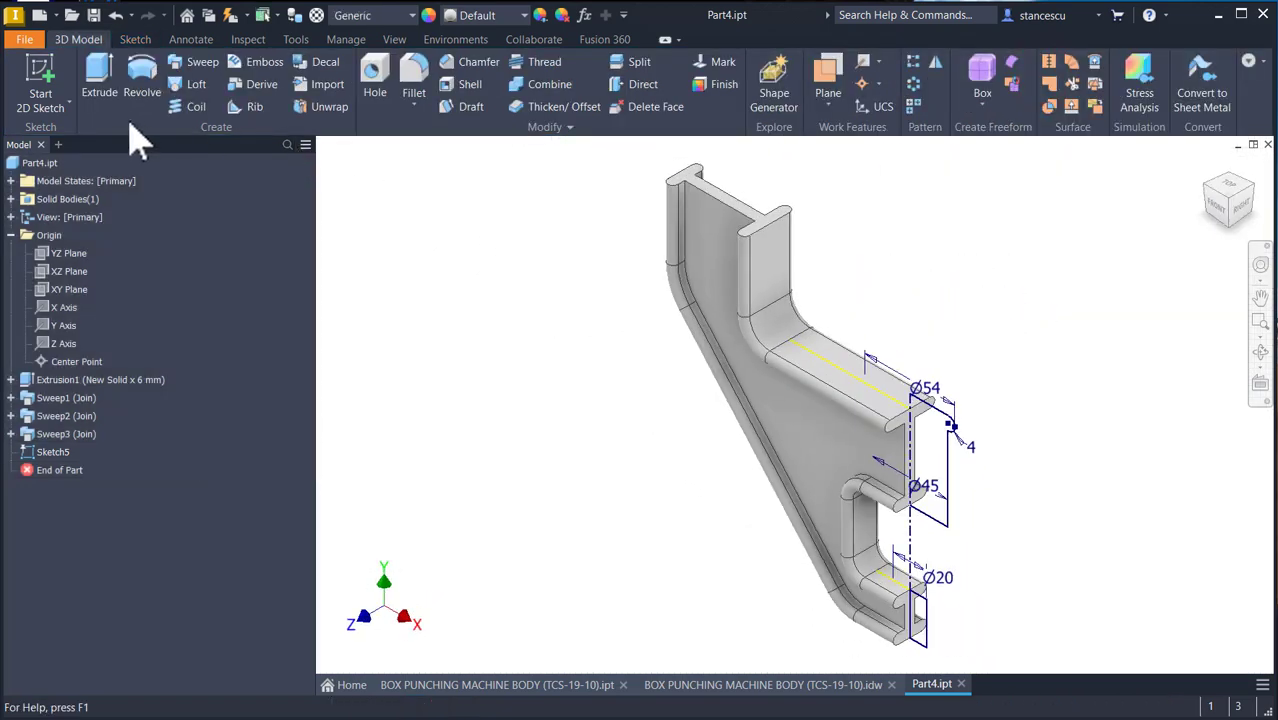
{"action": "left_click", "coordinate": [140, 88]}
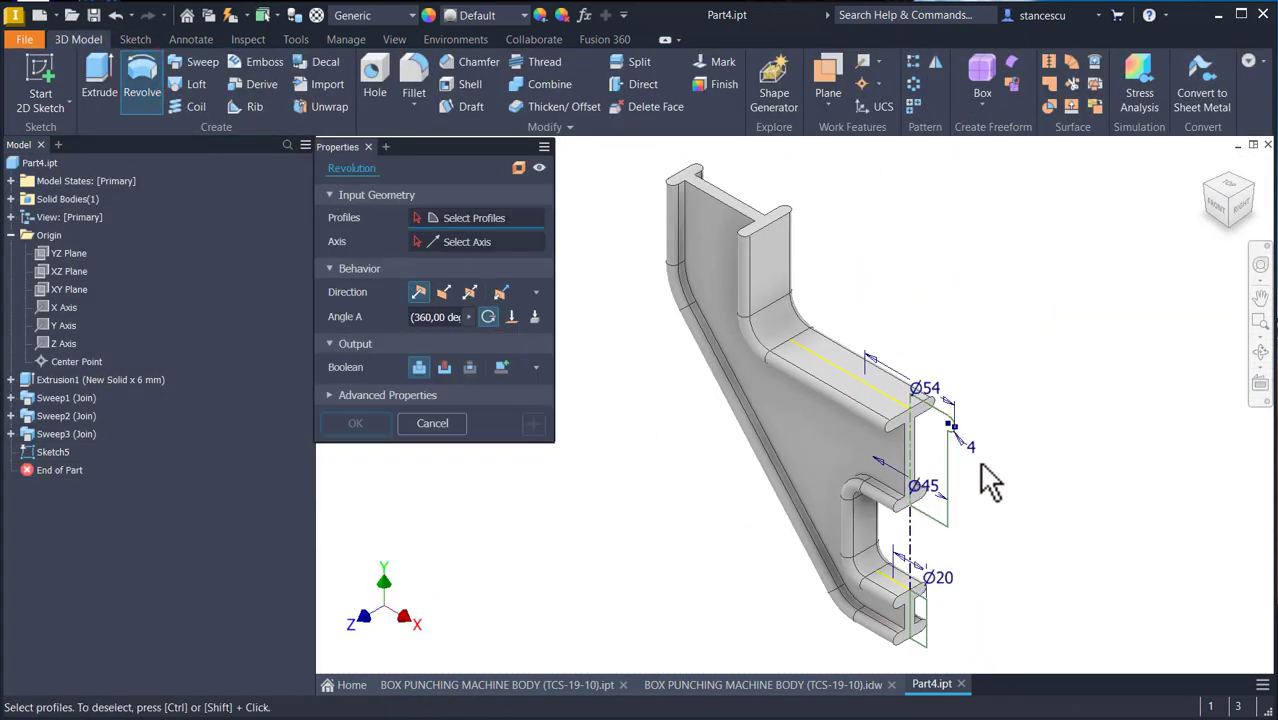
{"action": "left_click", "coordinate": [942, 520]}
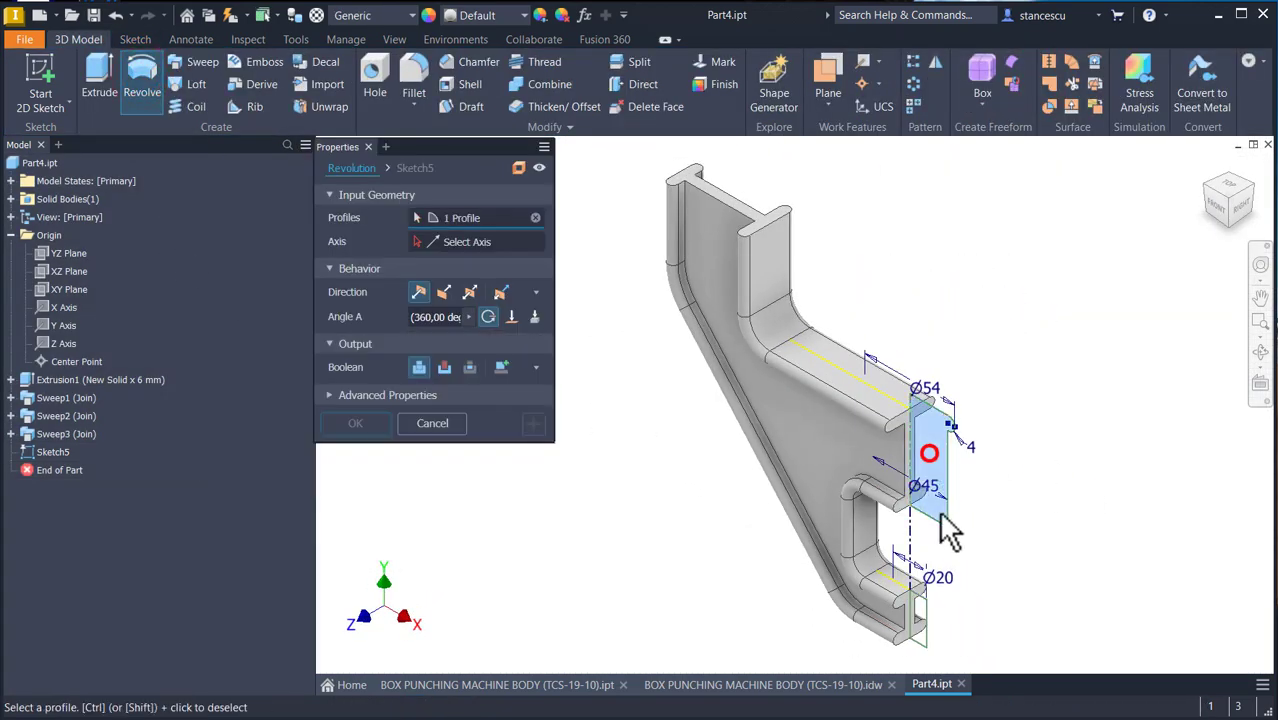
{"action": "left_click", "coordinate": [920, 603]}
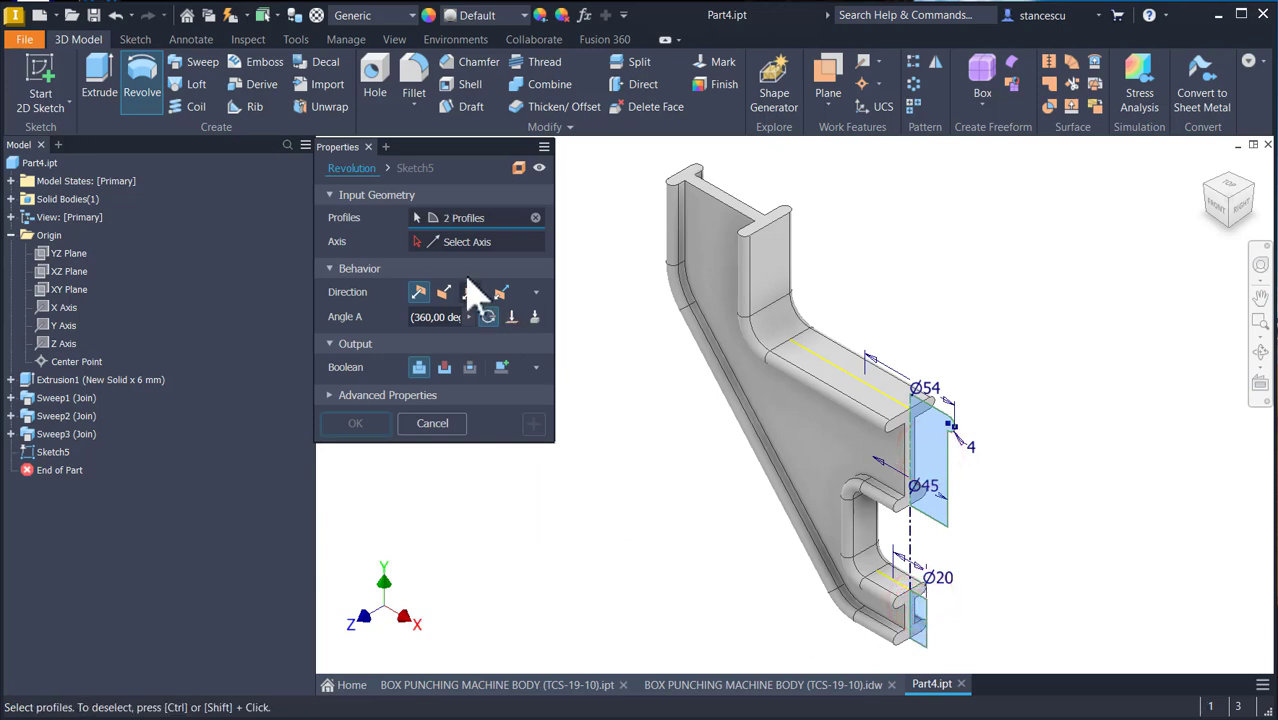
{"action": "left_click", "coordinate": [472, 242]}
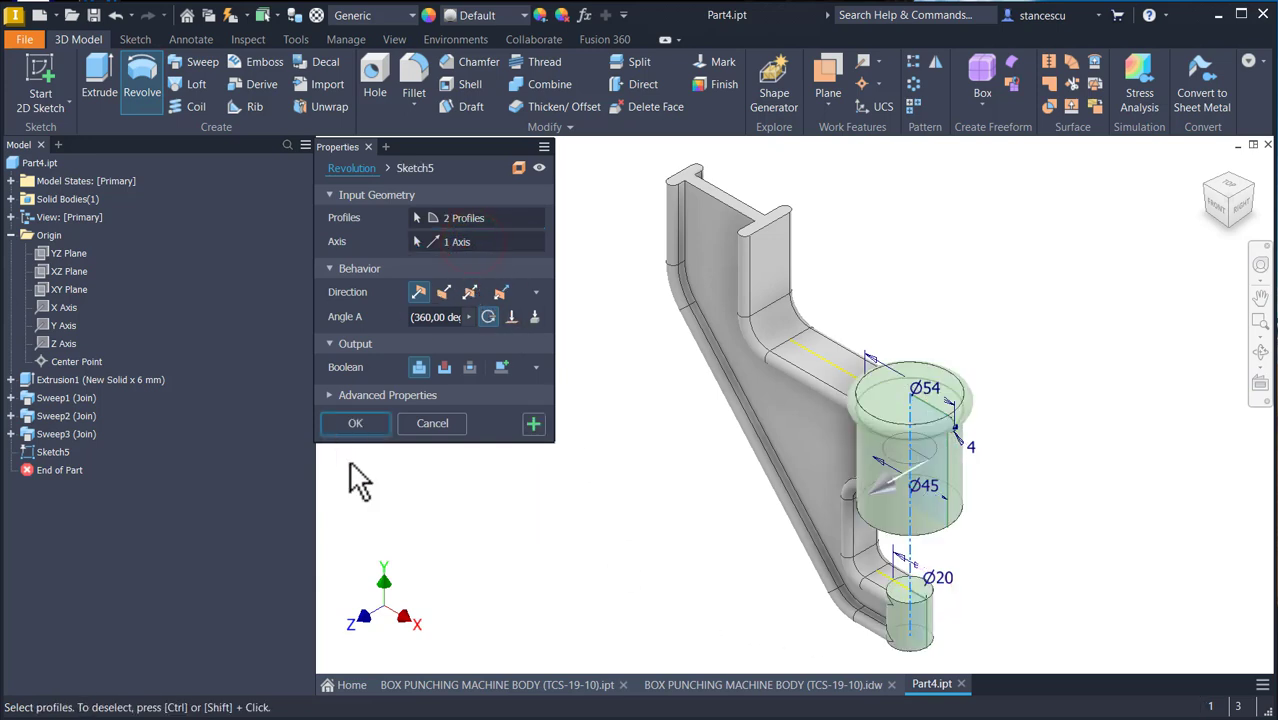
{"action": "left_click", "coordinate": [355, 423]}
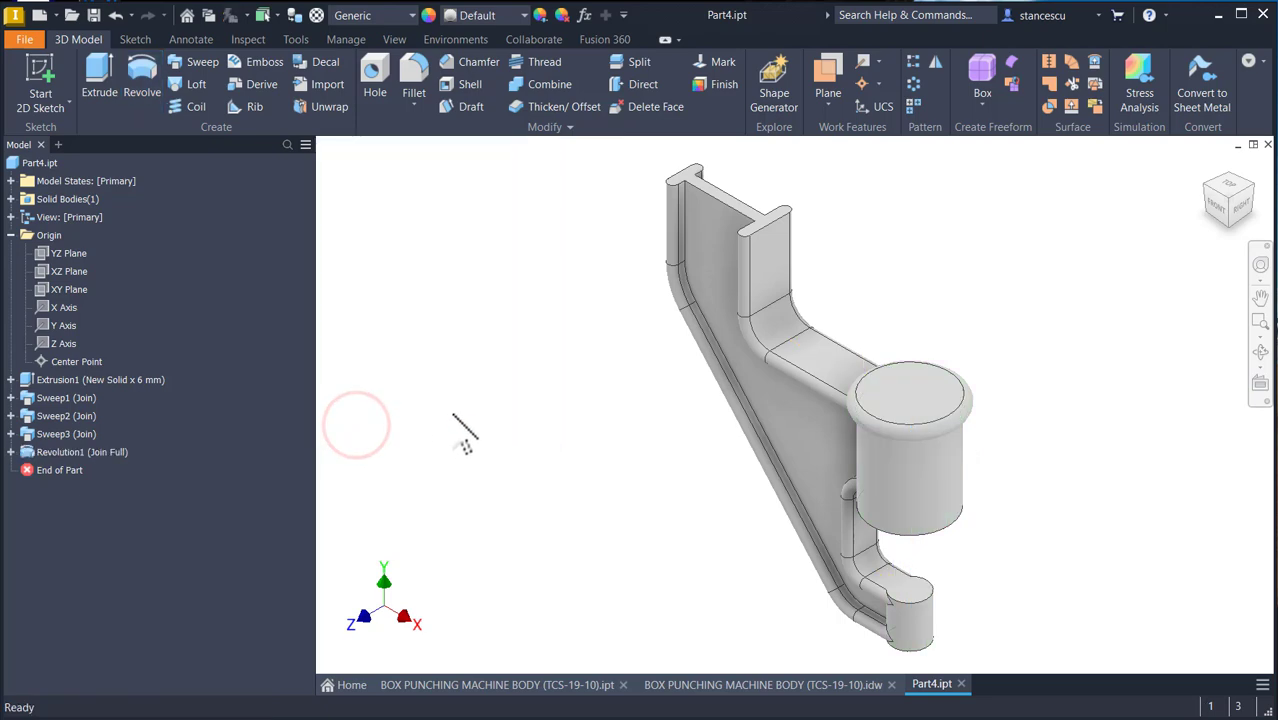
{"action": "key", "text": "F6"}
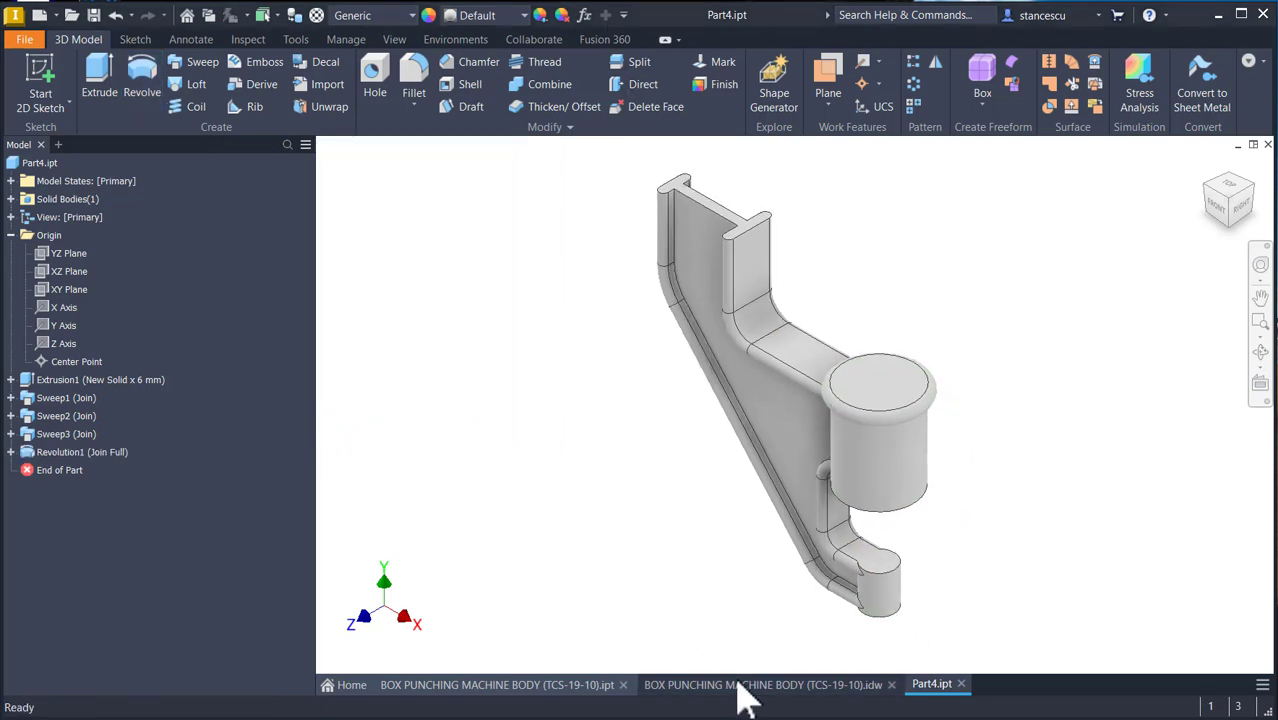
- Switch to the machine body drawing and examine the horizontal cylinder's dimensions in the front and plan views
{"action": "left_click", "coordinate": [740, 685]}
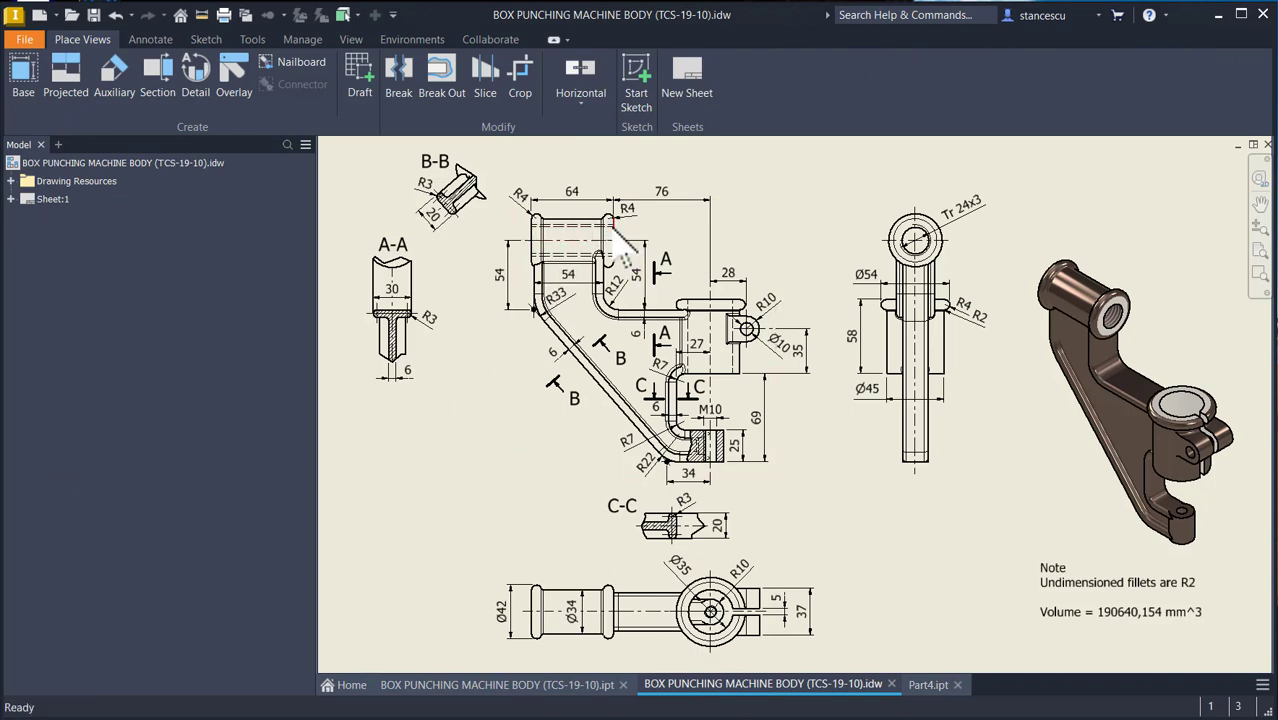
{"action": "scroll", "coordinate": [620, 240], "scroll_direction": "down", "scroll_amount": 3}
{"action": "scroll", "coordinate": [597, 236], "scroll_direction": "up", "scroll_amount": 5}
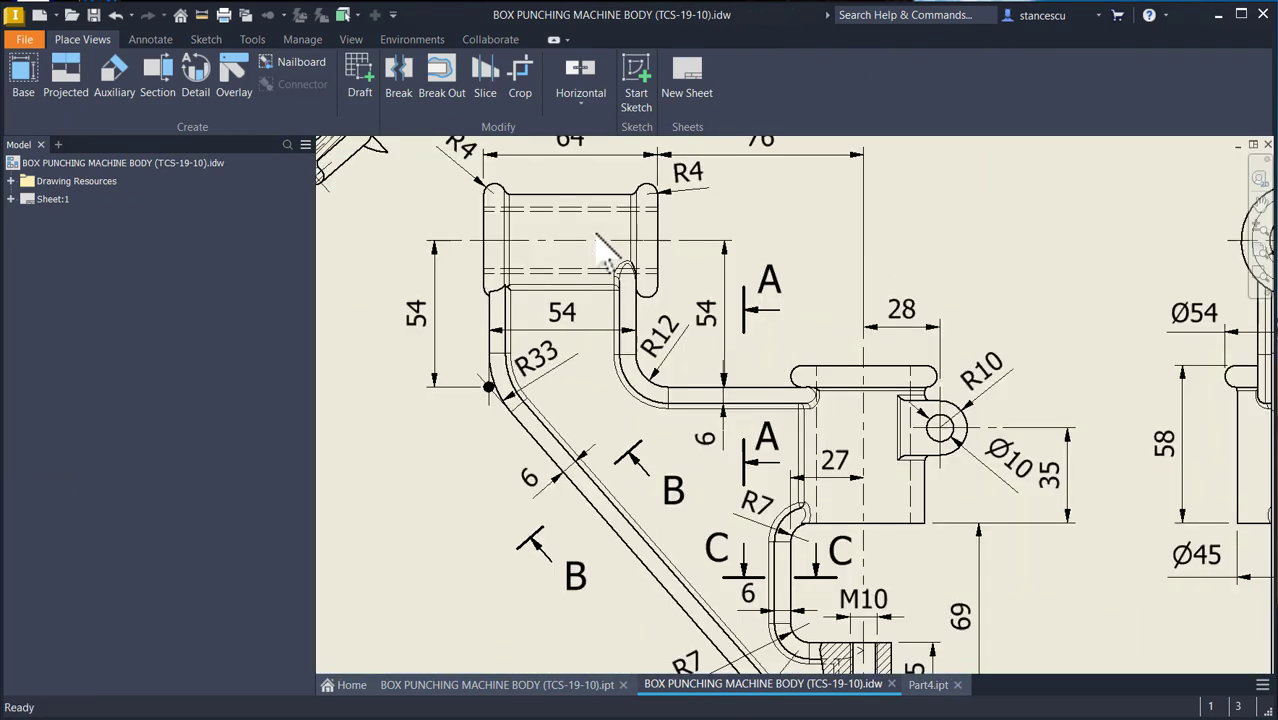
{"action": "middle_click_drag", "start_coordinate": [597, 236], "coordinate": [592, 295]}
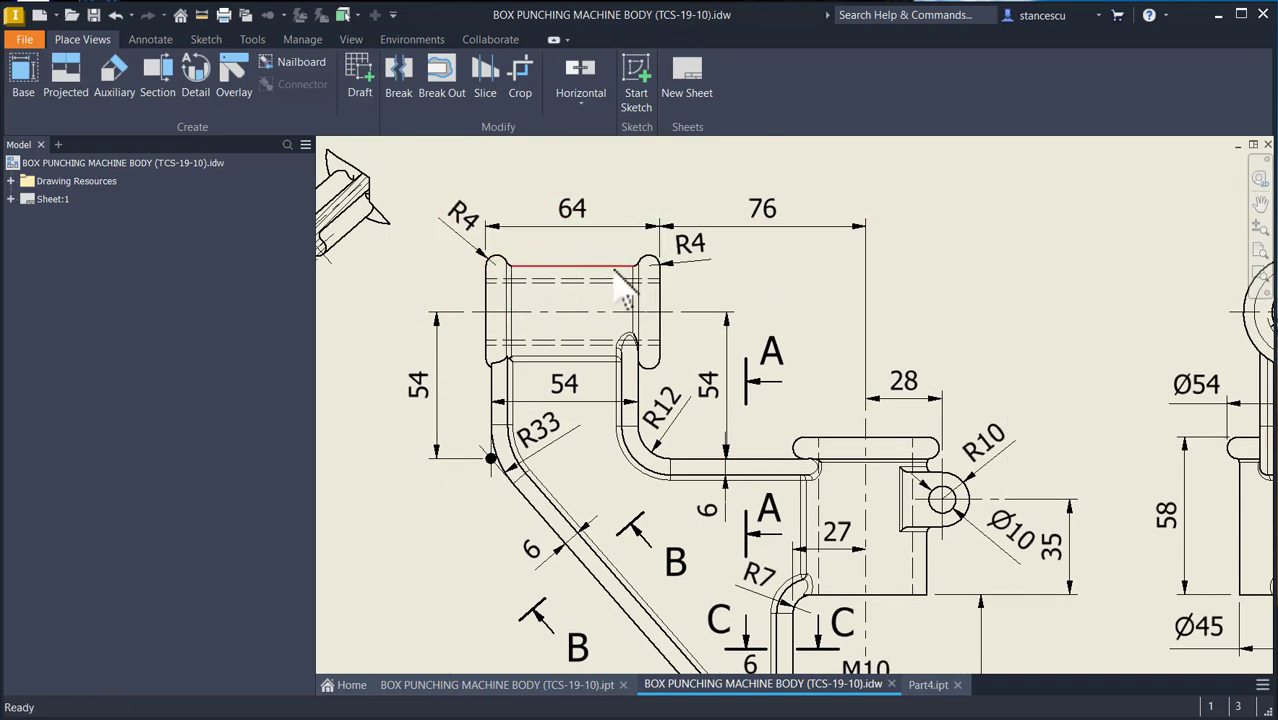
{"action": "middle_click_drag", "start_coordinate": [632, 345], "coordinate": [670, 224]}
{"action": "middle_click_drag", "start_coordinate": [663, 365], "coordinate": [686, 226]}
{"action": "middle_click_drag", "start_coordinate": [640, 442], "coordinate": [660, 272]}
{"action": "middle_click_drag", "start_coordinate": [645, 465], "coordinate": [652, 258]}
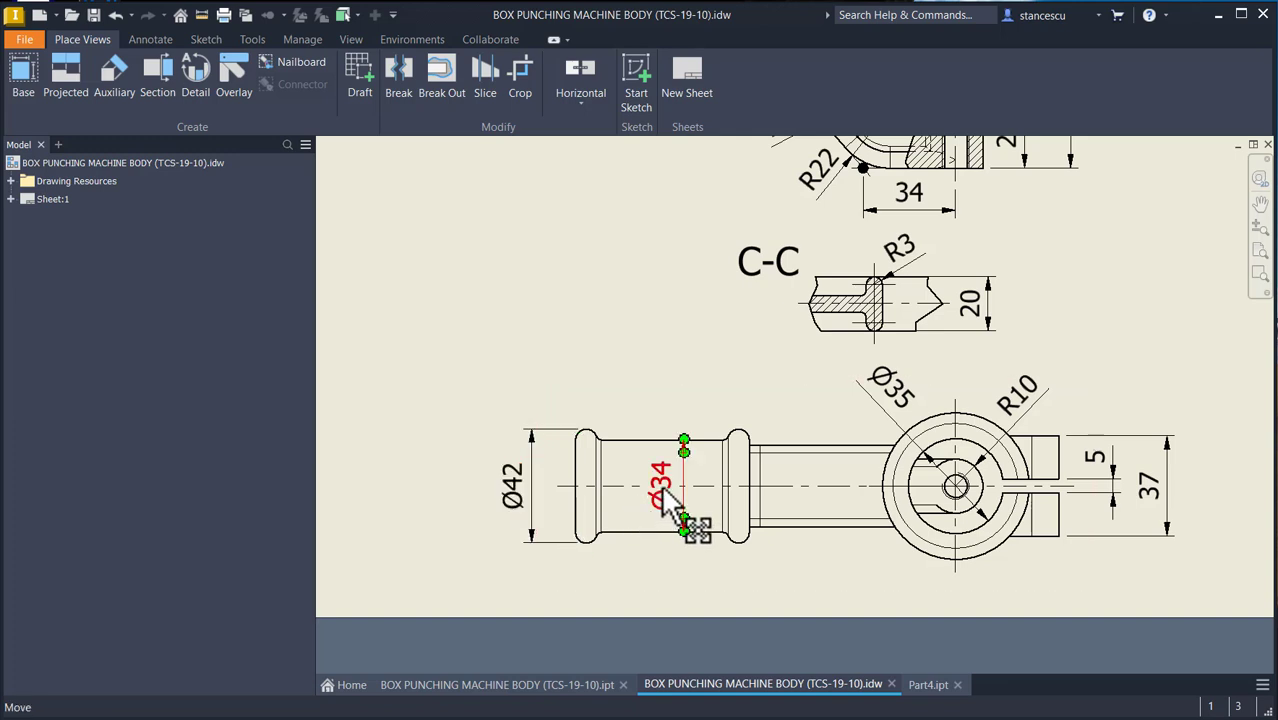
{"action": "scroll", "coordinate": [680, 418], "scroll_direction": "down", "scroll_amount": 2}
{"action": "middle_click_drag", "start_coordinate": [682, 352], "coordinate": [634, 519]}
{"action": "mouse_move", "coordinate": [639, 321]}
{"action": "middle_mouse_down"}
{"action": "mouse_move", "coordinate": [643, 399]}
{"action": "mouse_move", "coordinate": [681, 259]}
{"action": "middle_mouse_up"}
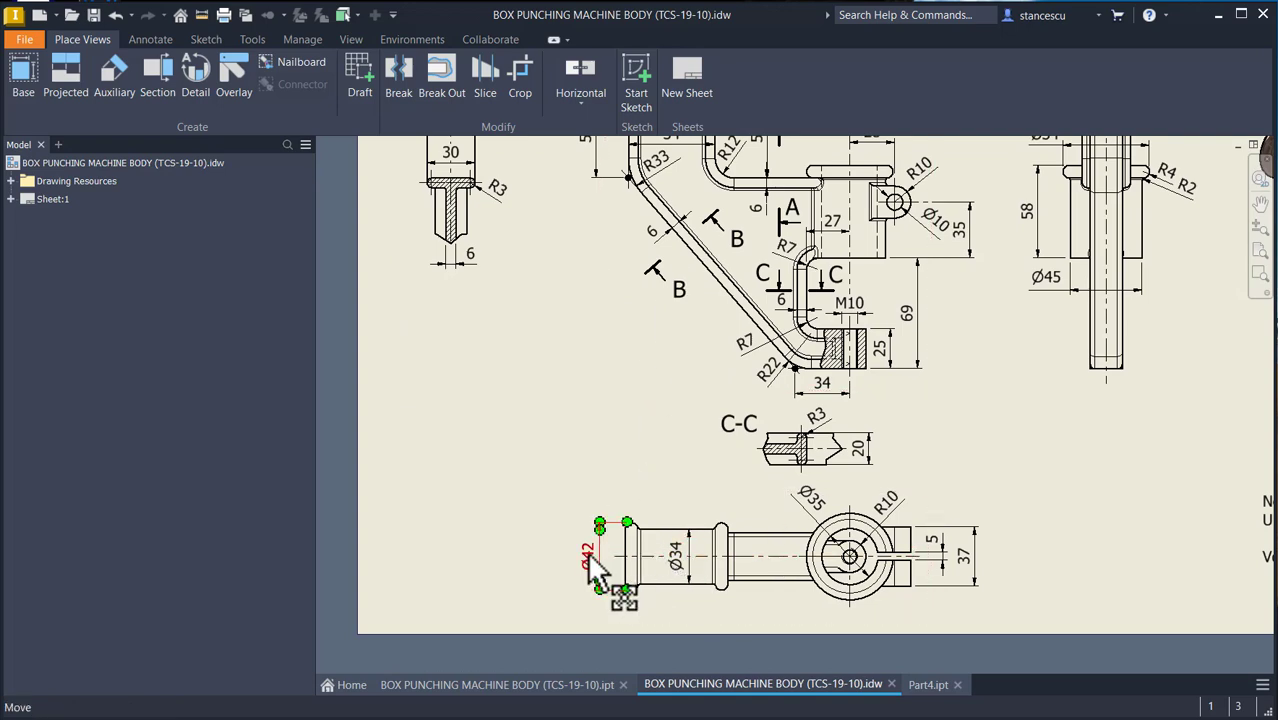
{"action": "middle_click_drag", "start_coordinate": [629, 338], "coordinate": [630, 545]}
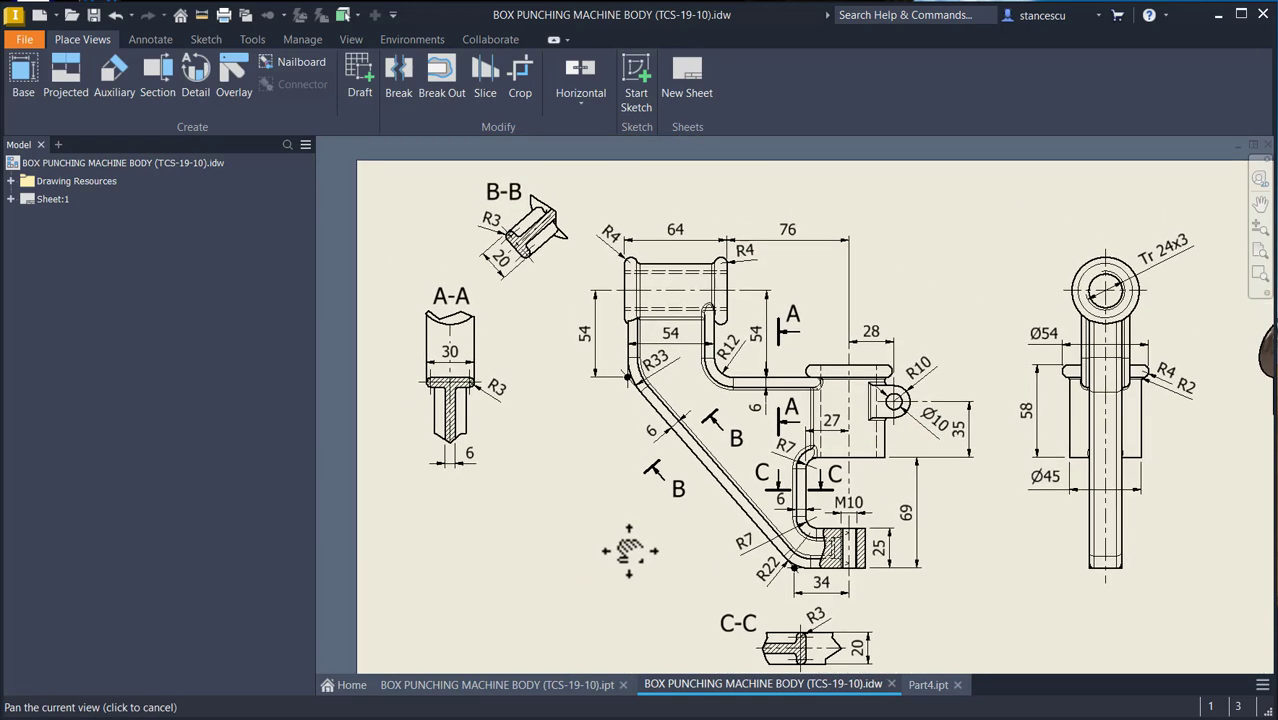
- Examine the horizontal cylinder's rim shape, length and offset from the vertical boss axis in the front view
{"action": "middle_click_drag", "start_coordinate": [675, 401], "coordinate": [672, 501]}
{"action": "scroll", "coordinate": [678, 440], "scroll_direction": "up", "scroll_amount": 3}
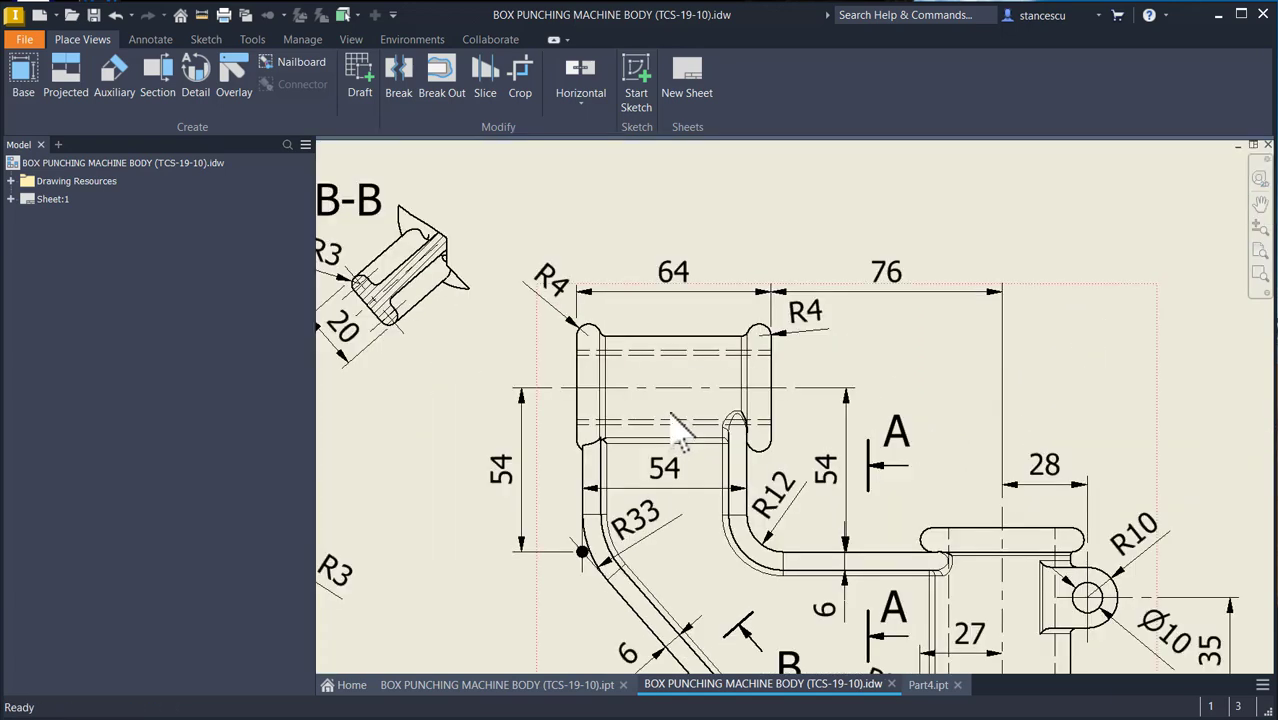
{"action": "scroll", "coordinate": [678, 430], "scroll_direction": "up", "scroll_amount": 3}
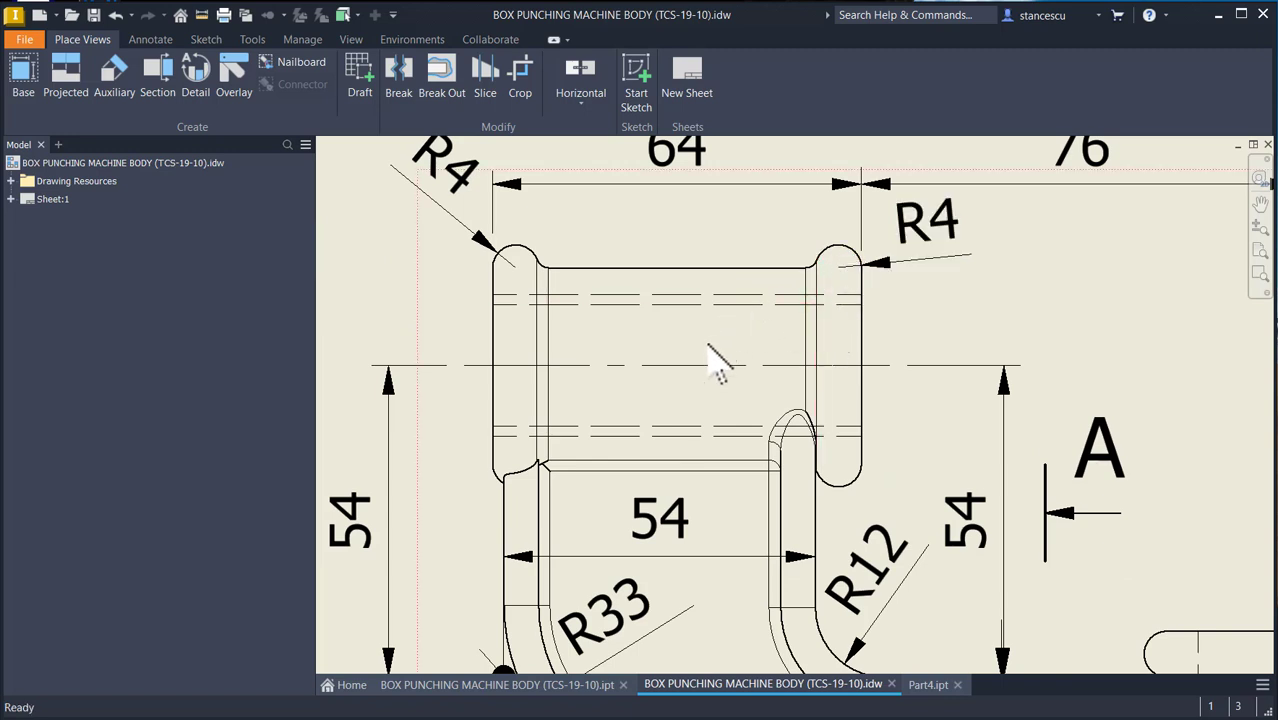
{"action": "scroll", "coordinate": [708, 346], "scroll_direction": "down", "scroll_amount": 2}
{"action": "scroll", "coordinate": [703, 353], "scroll_direction": "down", "scroll_amount": 4}
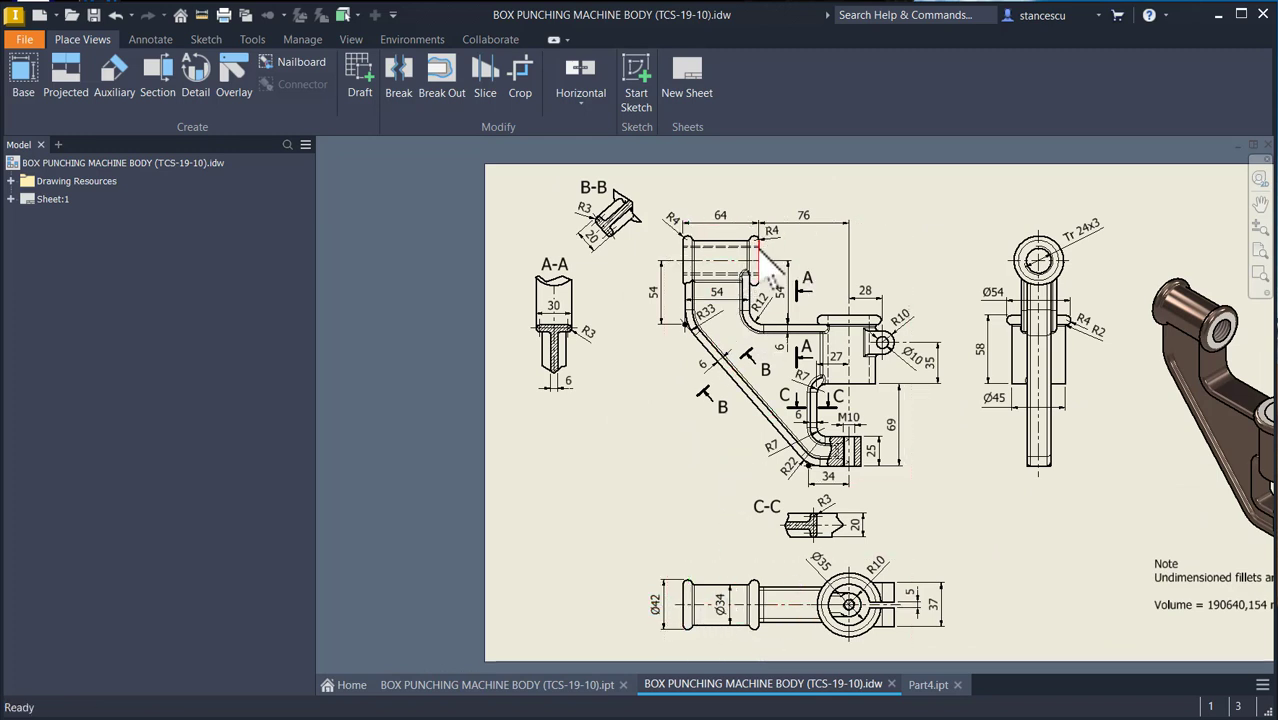
{"action": "scroll", "coordinate": [763, 252], "scroll_direction": "up", "scroll_amount": 3}
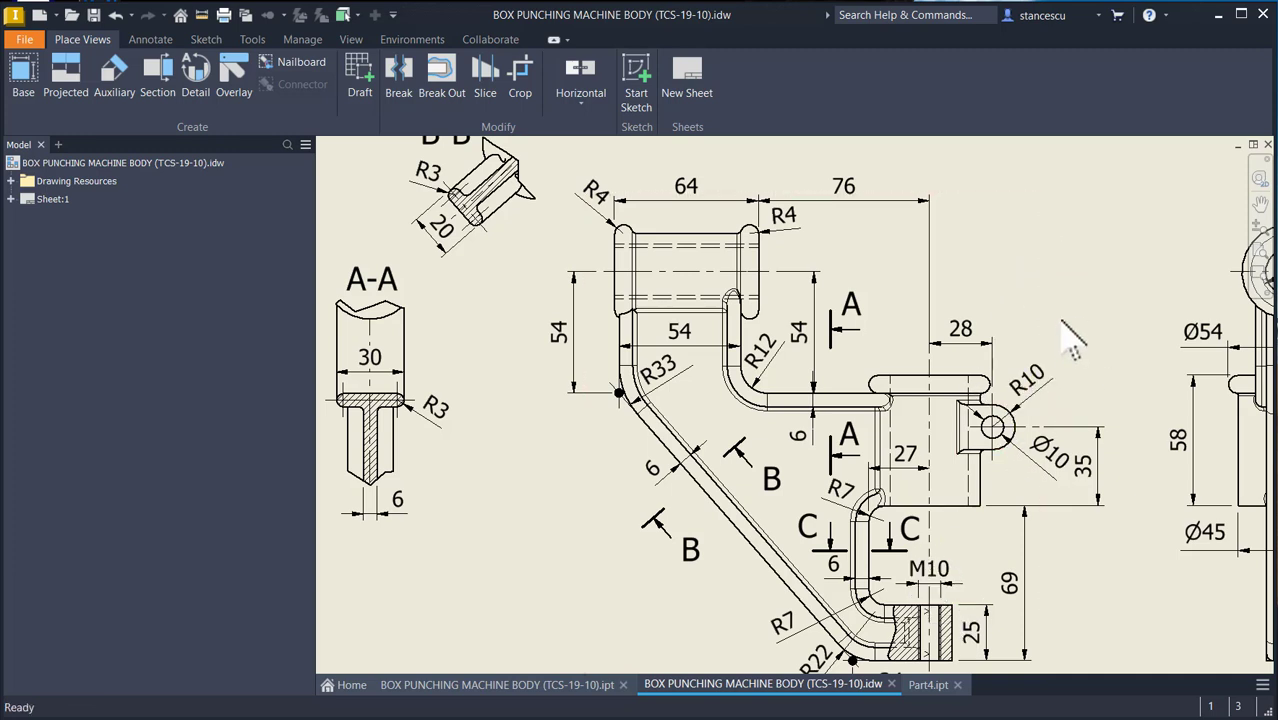
{"action": "key", "text": "Home"}
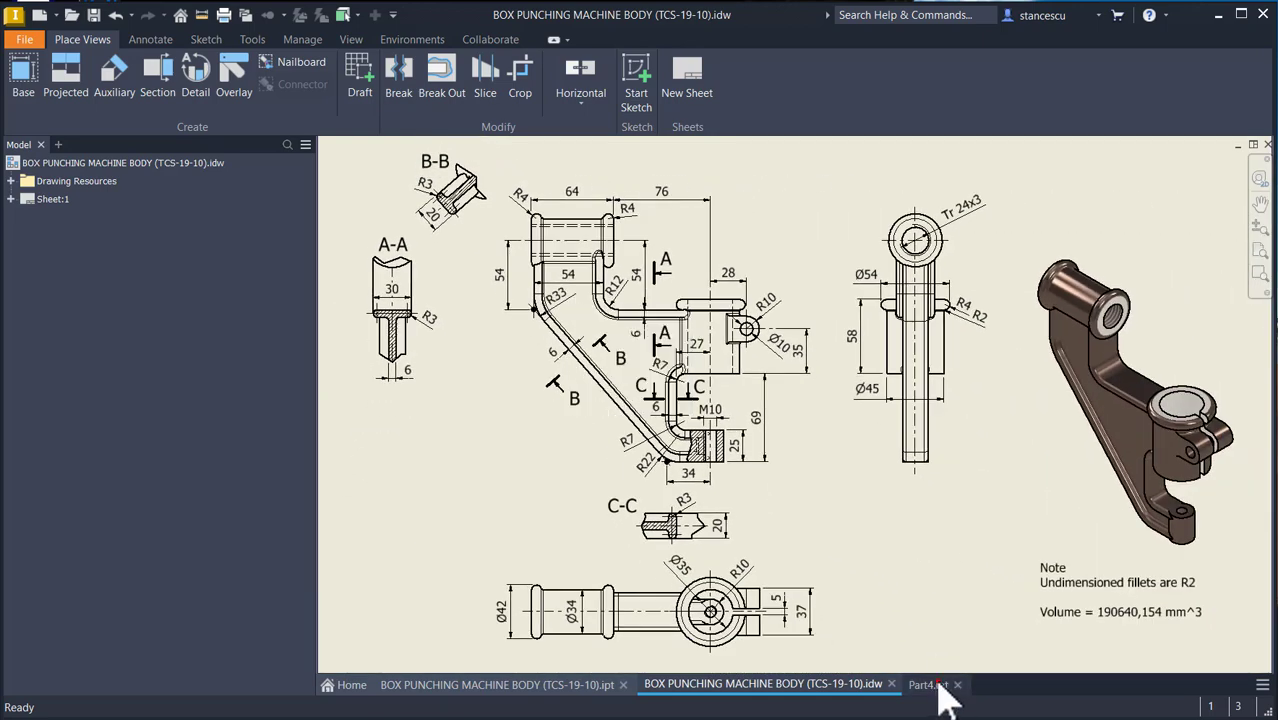
- Return to the Part4 model and start a sketch on the XY plane with the body sliced at that plane
{"action": "left_click", "coordinate": [935, 684]}
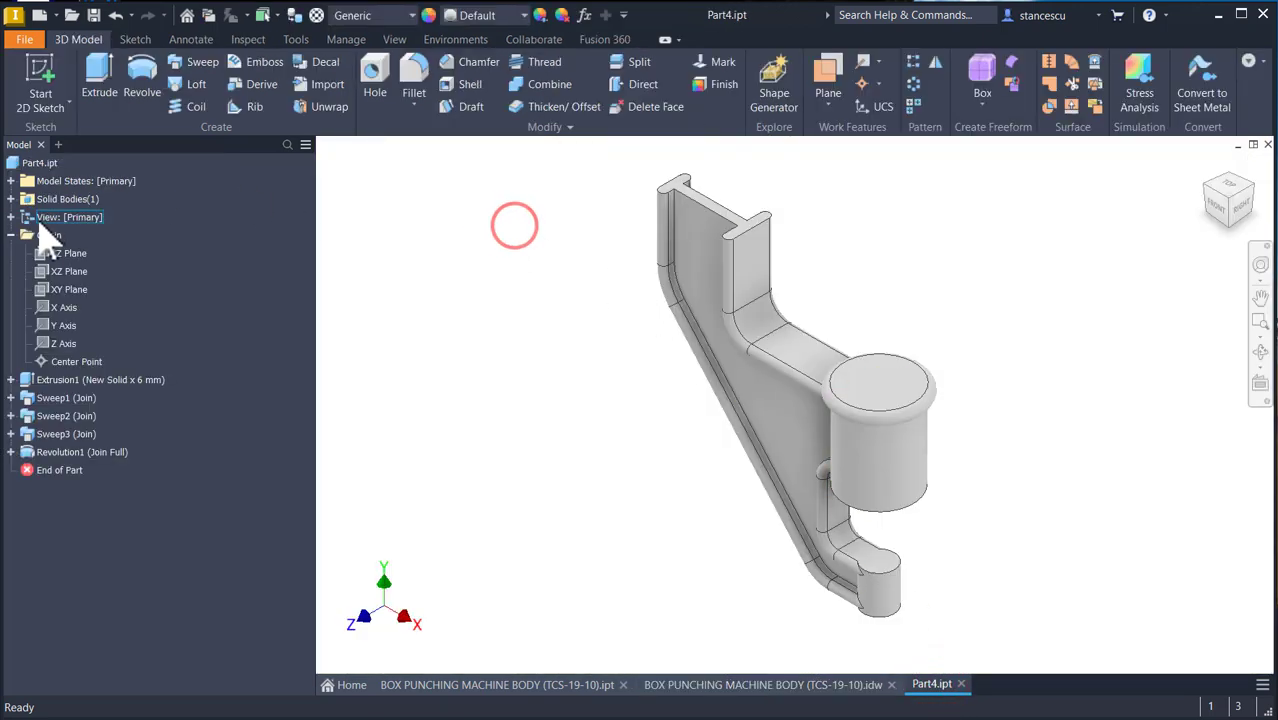
{"action": "left_click", "coordinate": [62, 289]}
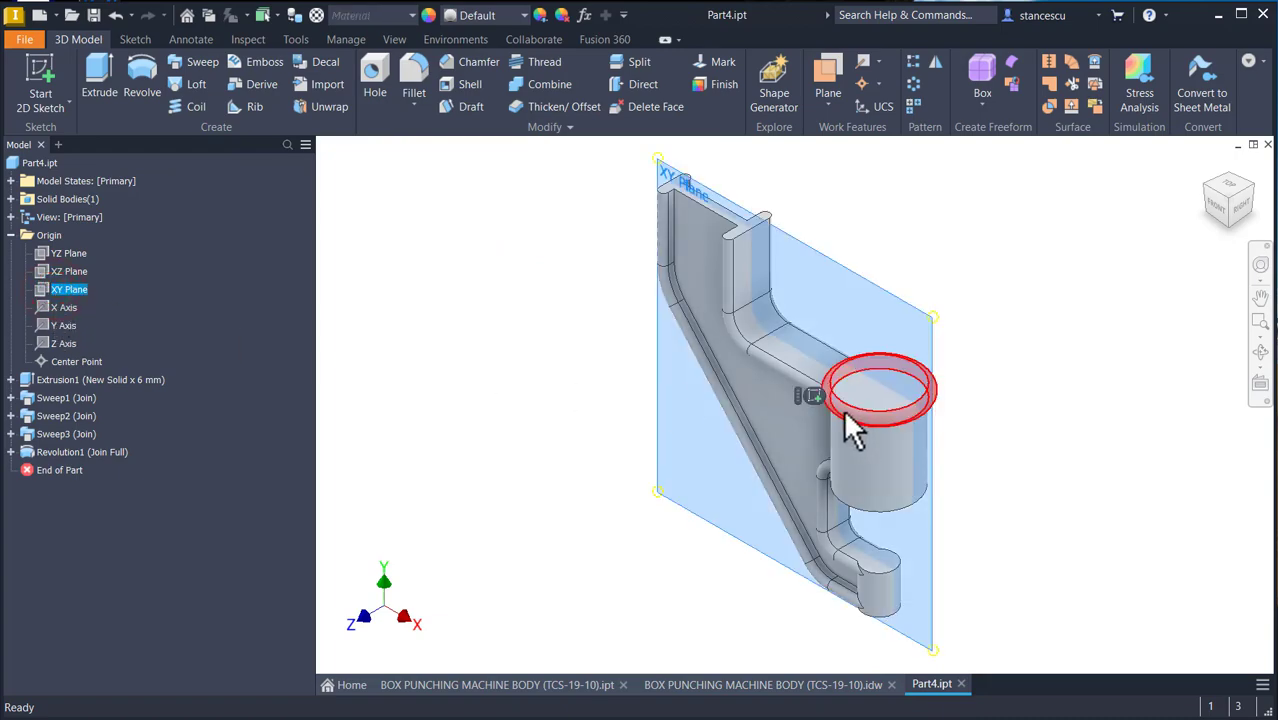
{"action": "left_click", "coordinate": [815, 397]}
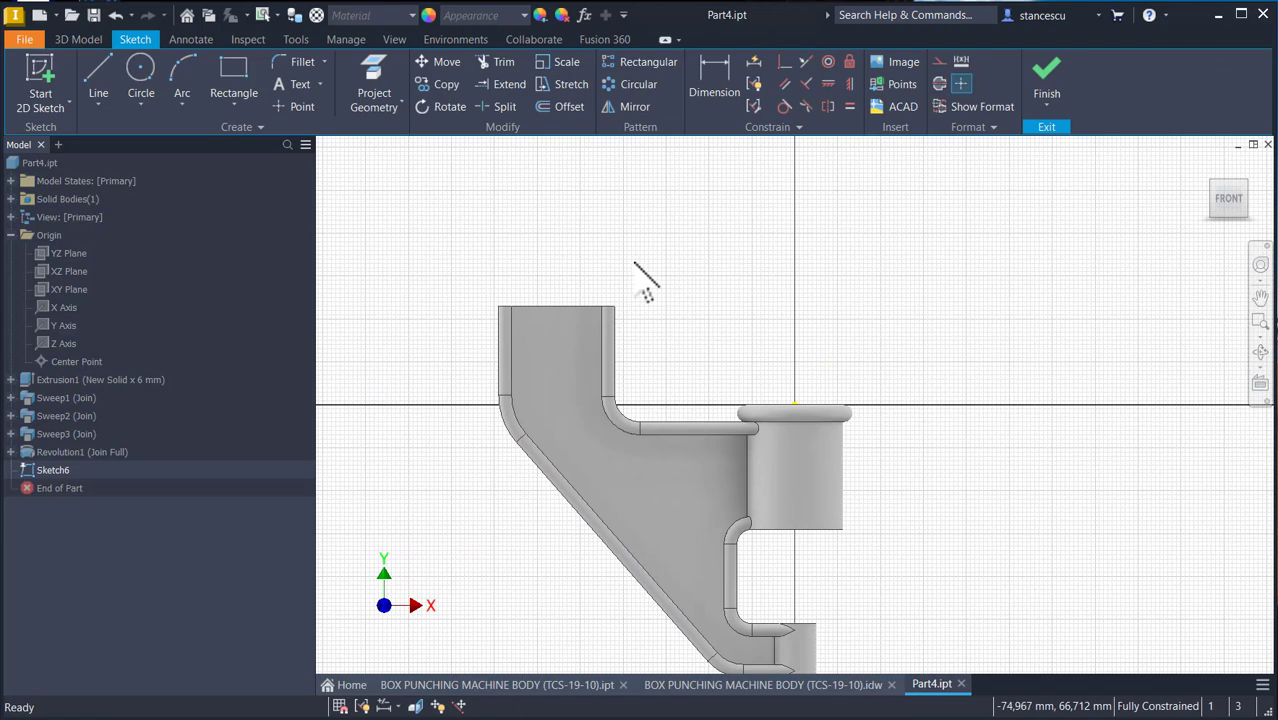
{"action": "key", "text": "F7"}
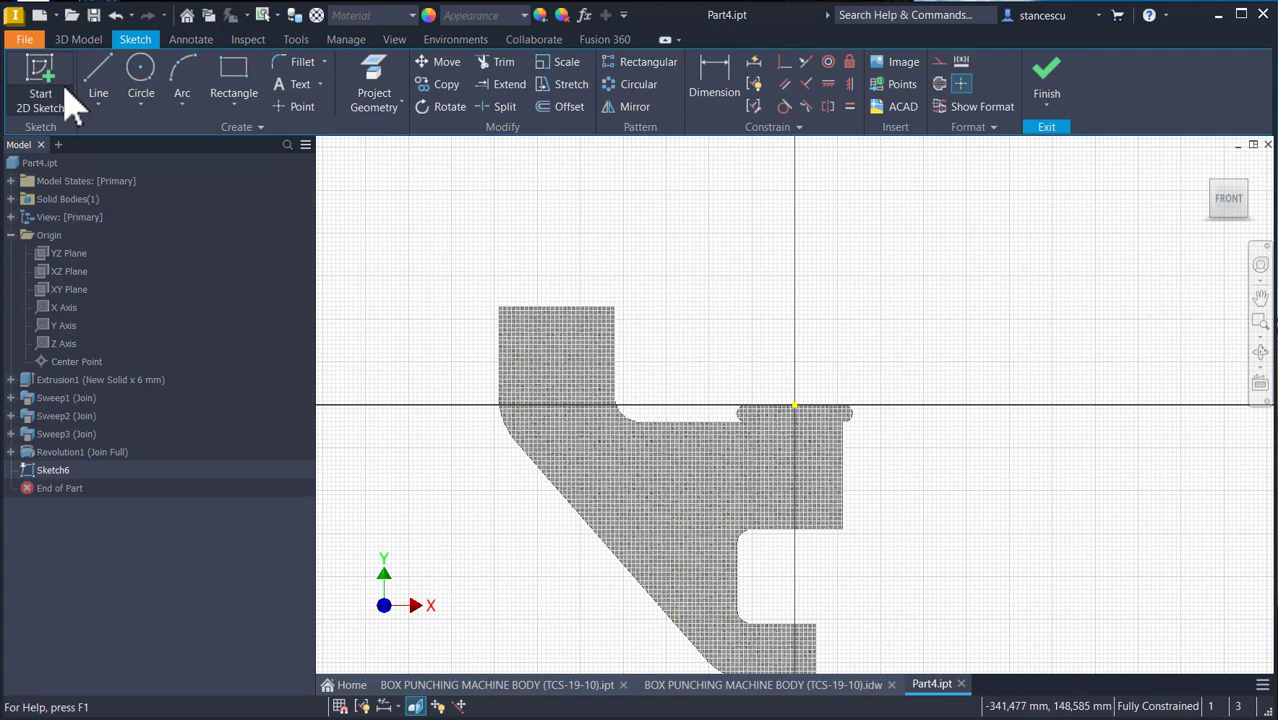
{"action": "left_click", "coordinate": [365, 80]}
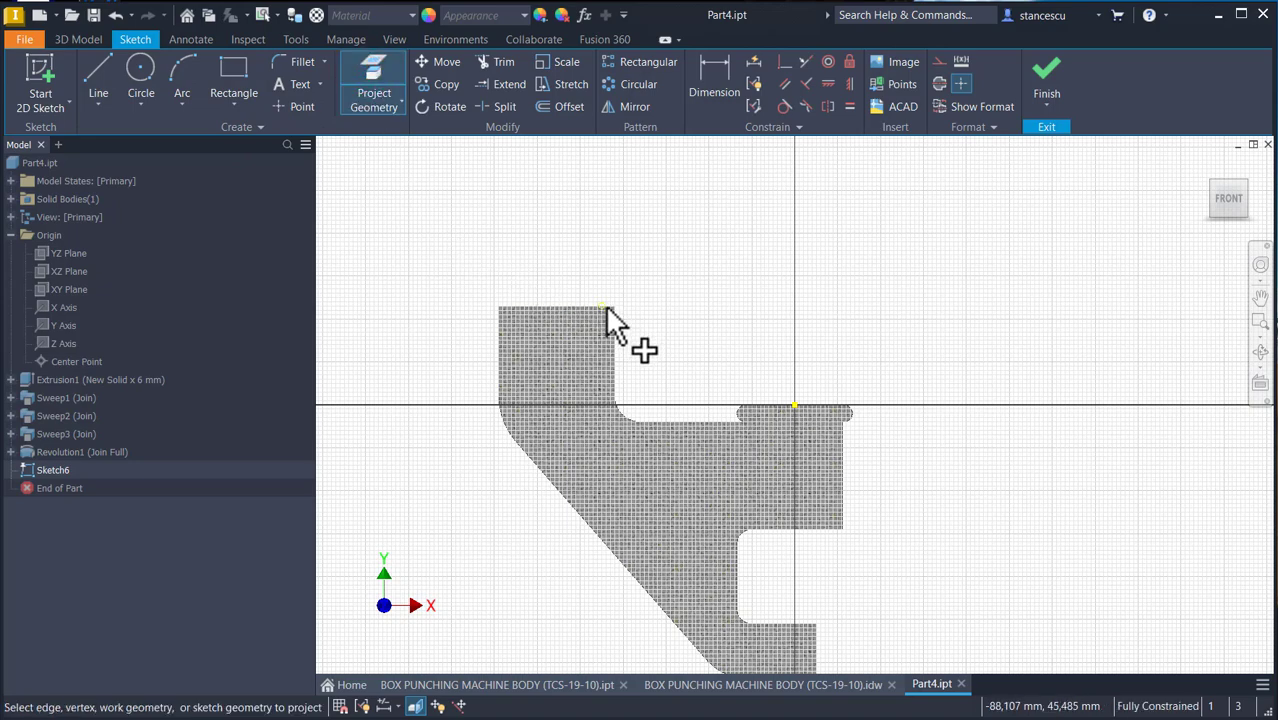
{"action": "mouse_move", "coordinate": [636, 291]}
{"action": "middle_mouse_down", "text": "shift"}
{"action": "mouse_move", "coordinate": [659, 331]}
{"action": "mouse_move", "coordinate": [649, 321]}
{"action": "middle_mouse_up", "text": "shift"}
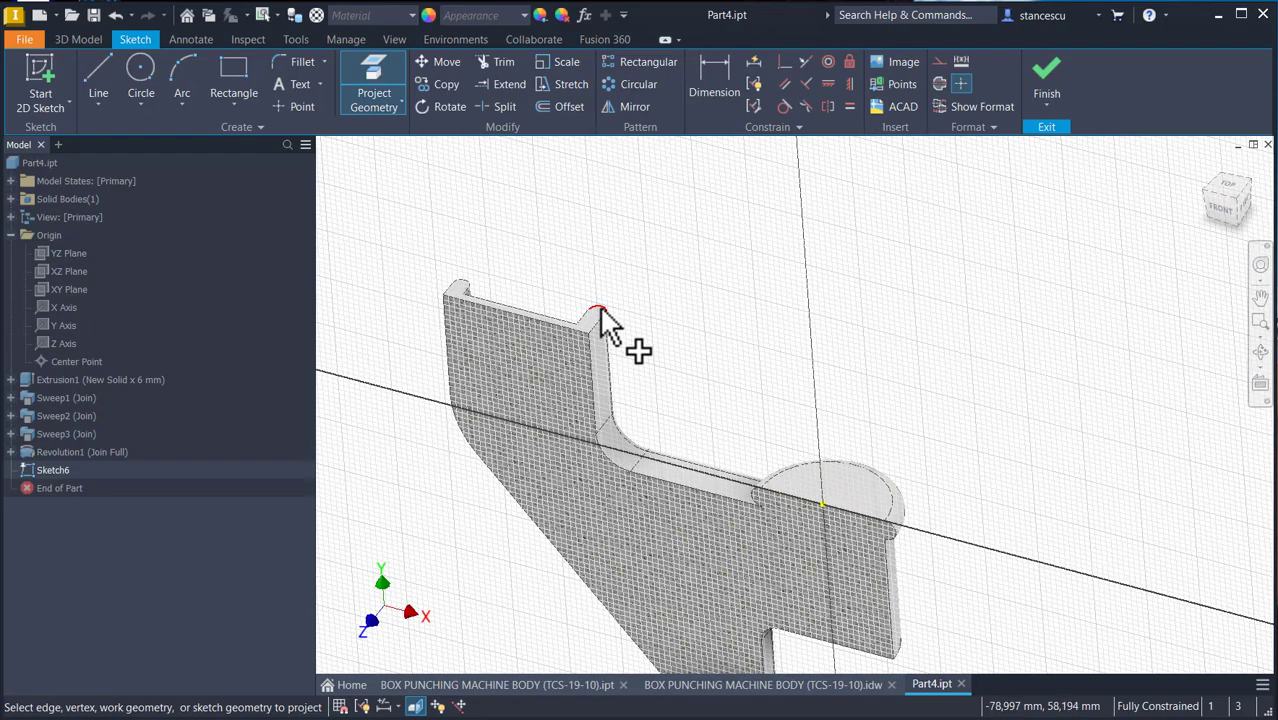
{"action": "mouse_move", "coordinate": [636, 336]}
{"action": "middle_mouse_down", "text": "shift"}
{"action": "mouse_move", "coordinate": [559, 356]}
{"action": "mouse_move", "coordinate": [565, 368]}
{"action": "middle_mouse_up", "text": "shift"}
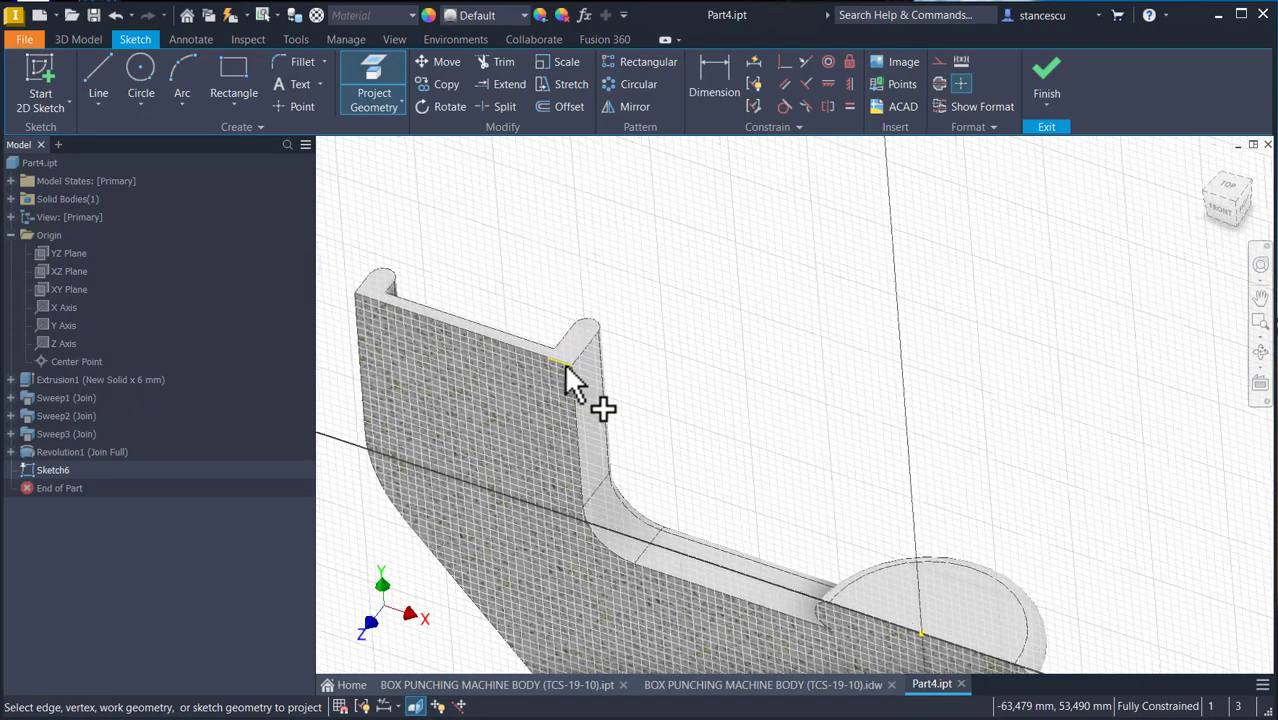
{"action": "left_click", "coordinate": [1222, 228]}
{"action": "key", "text": "Num_Lock"}
- Draw a horizontal centerline from the upper arm's top right corner toward the left, with a length of 64-8 mm
{"action": "middle_click_drag", "start_coordinate": [810, 240], "coordinate": [793, 337]}
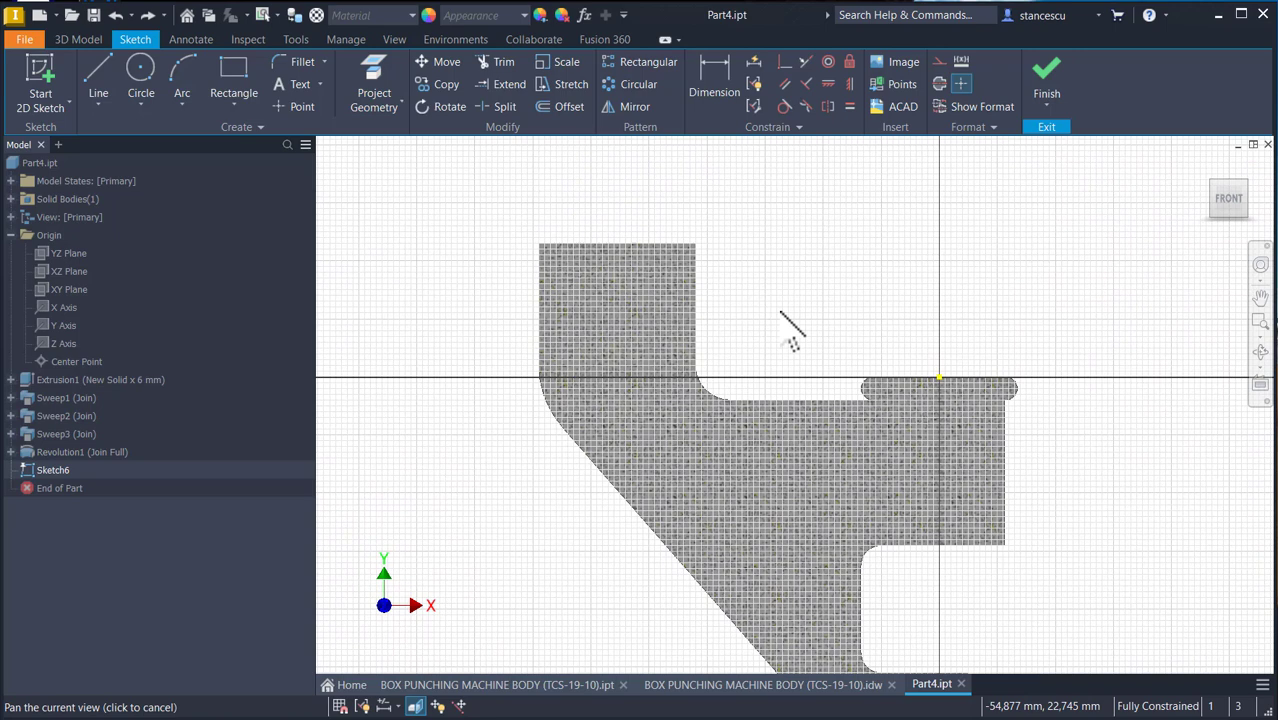
{"action": "left_click", "coordinate": [940, 84]}
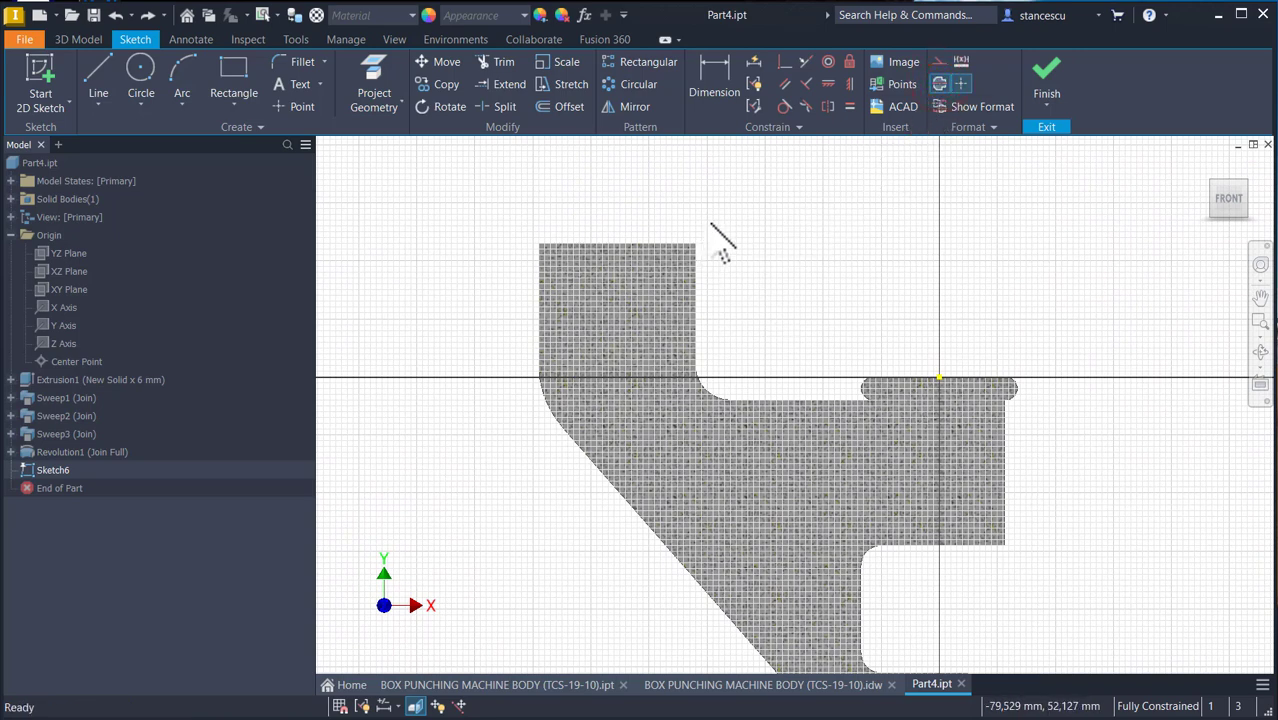
{"action": "left_click", "coordinate": [98, 78]}
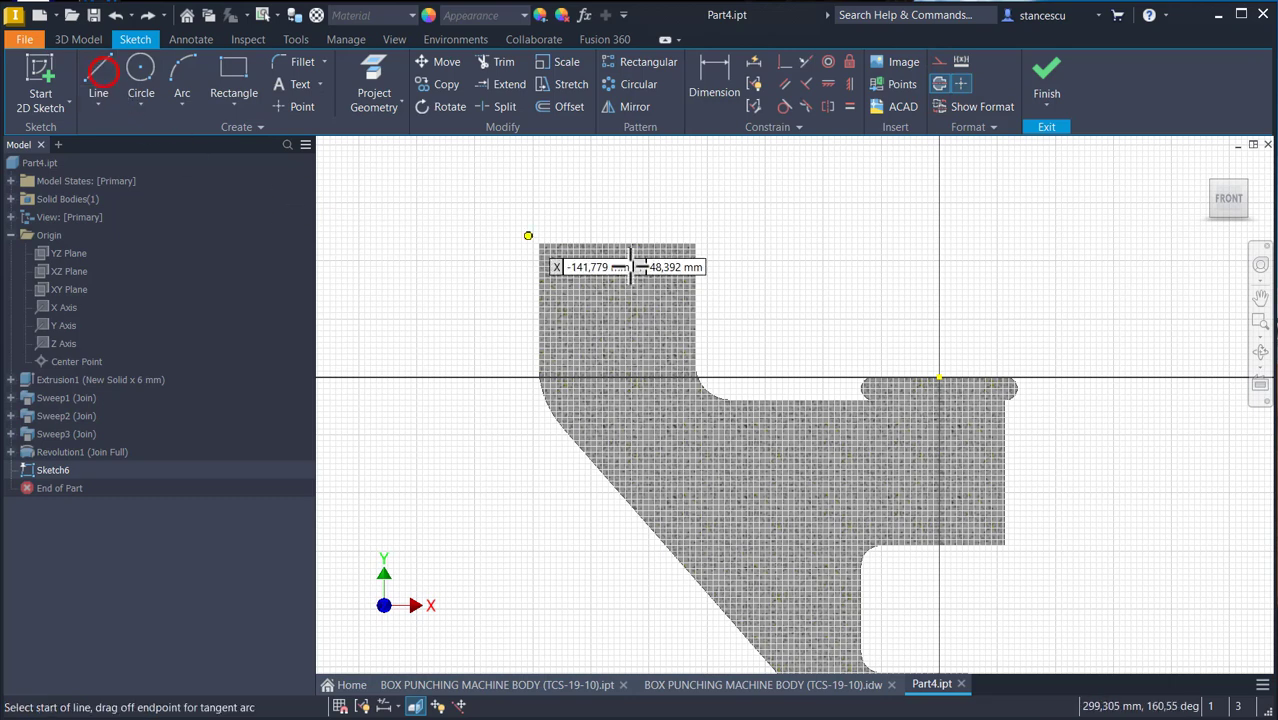
{"action": "left_click", "coordinate": [696, 243]}
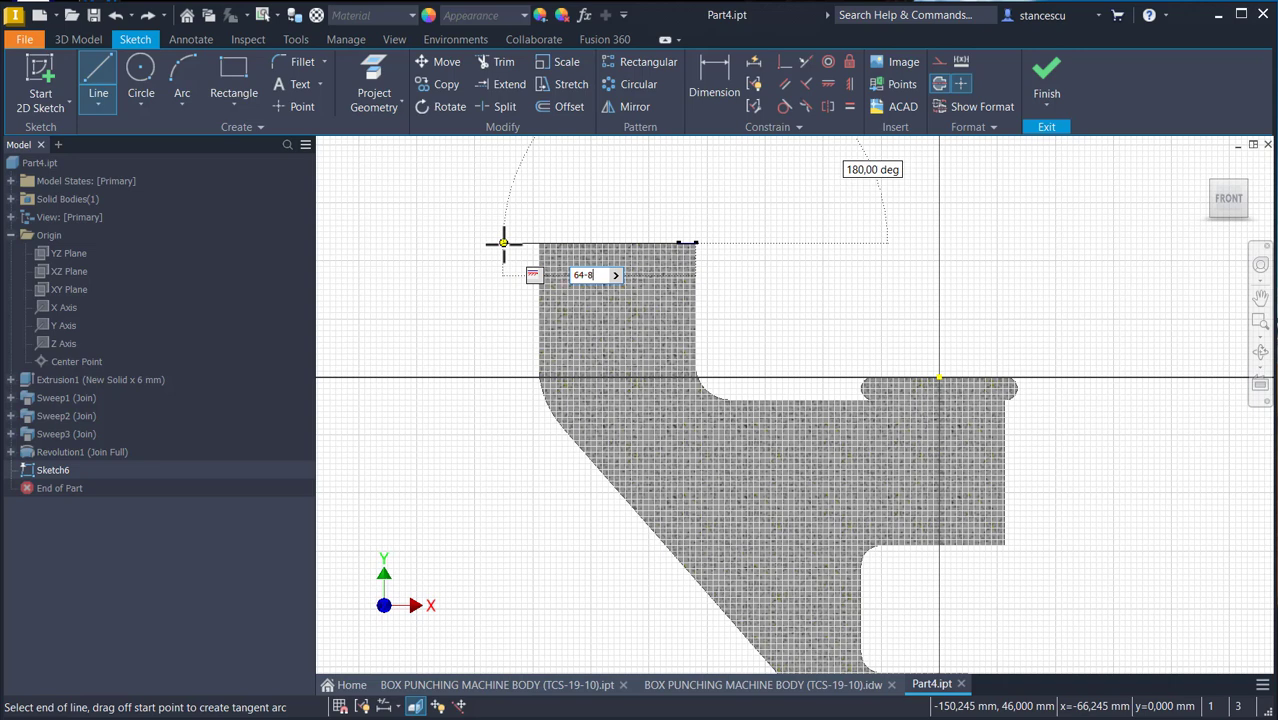
{"action": "key", "text": "Return"}
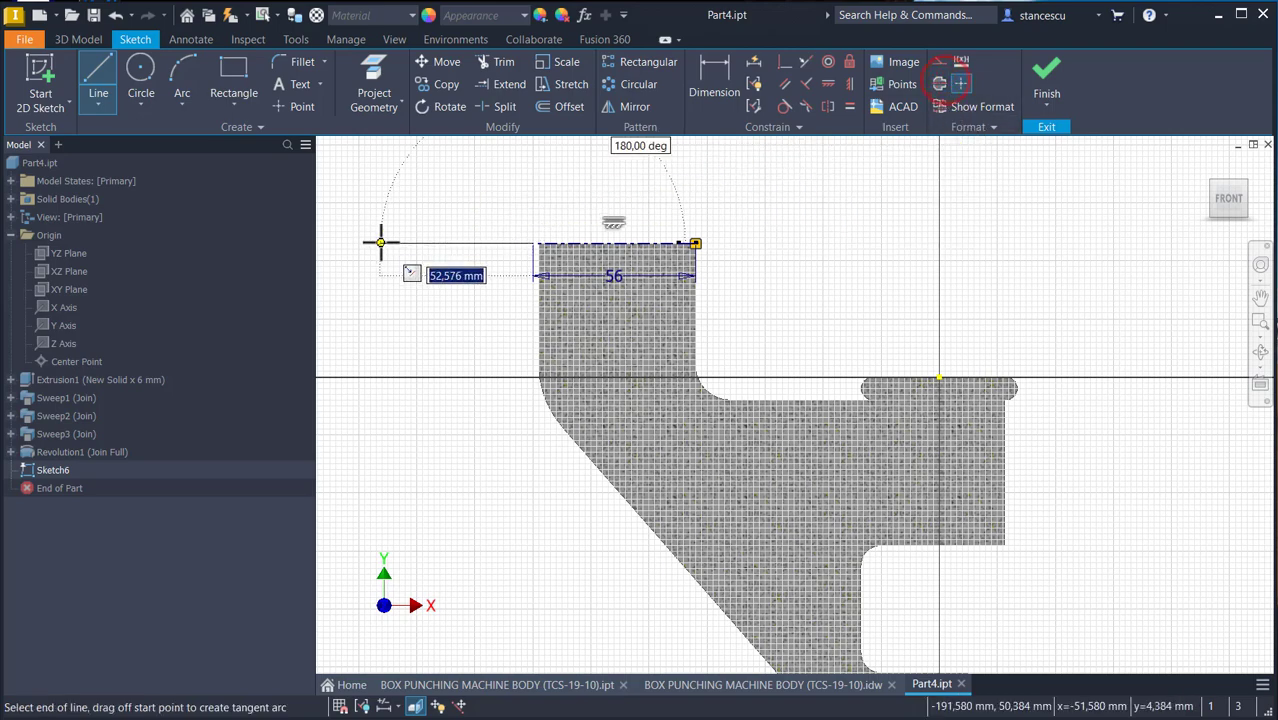
- Draw a solid vertical line about 29 mm up from the centerline's left end and continue it with a tangent rim arc curving right
{"action": "middle_click_drag", "start_coordinate": [494, 212], "coordinate": [514, 274]}
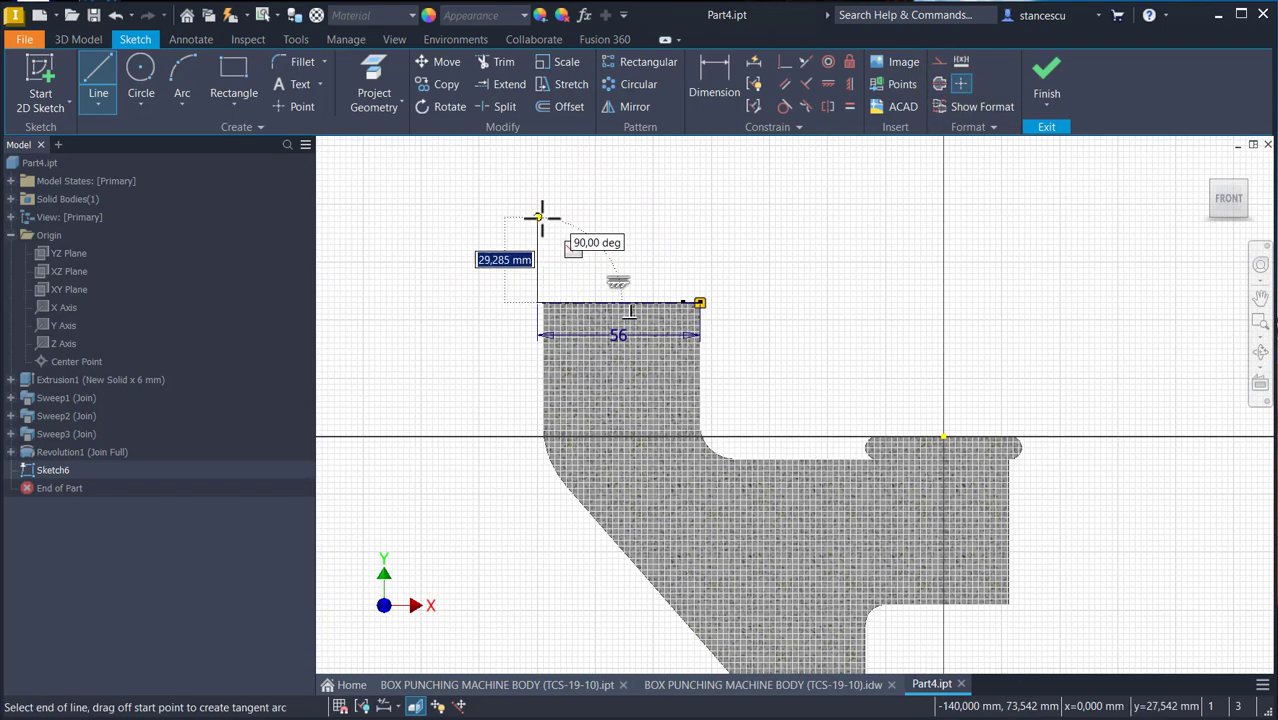
{"action": "left_click", "coordinate": [537, 216]}
{"action": "left_click_drag", "start_coordinate": [534, 216], "coordinate": [566, 216]}
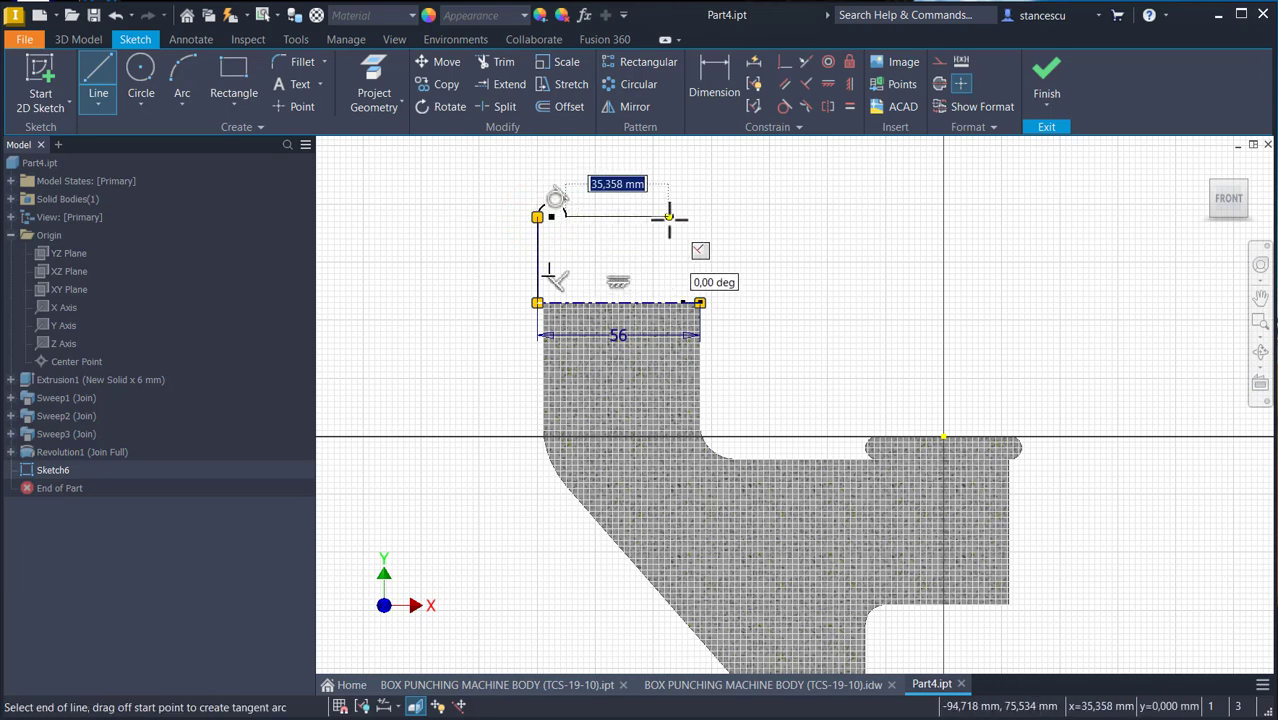
- Complete the closed profile above the centerline with an upper line about 35 mm long, a second tangent end arc and a closing vertical line
{"action": "left_click", "coordinate": [669, 216]}
{"action": "left_click_drag", "start_coordinate": [669, 217], "coordinate": [700, 216]}
{"action": "right_click", "coordinate": [890, 268]}
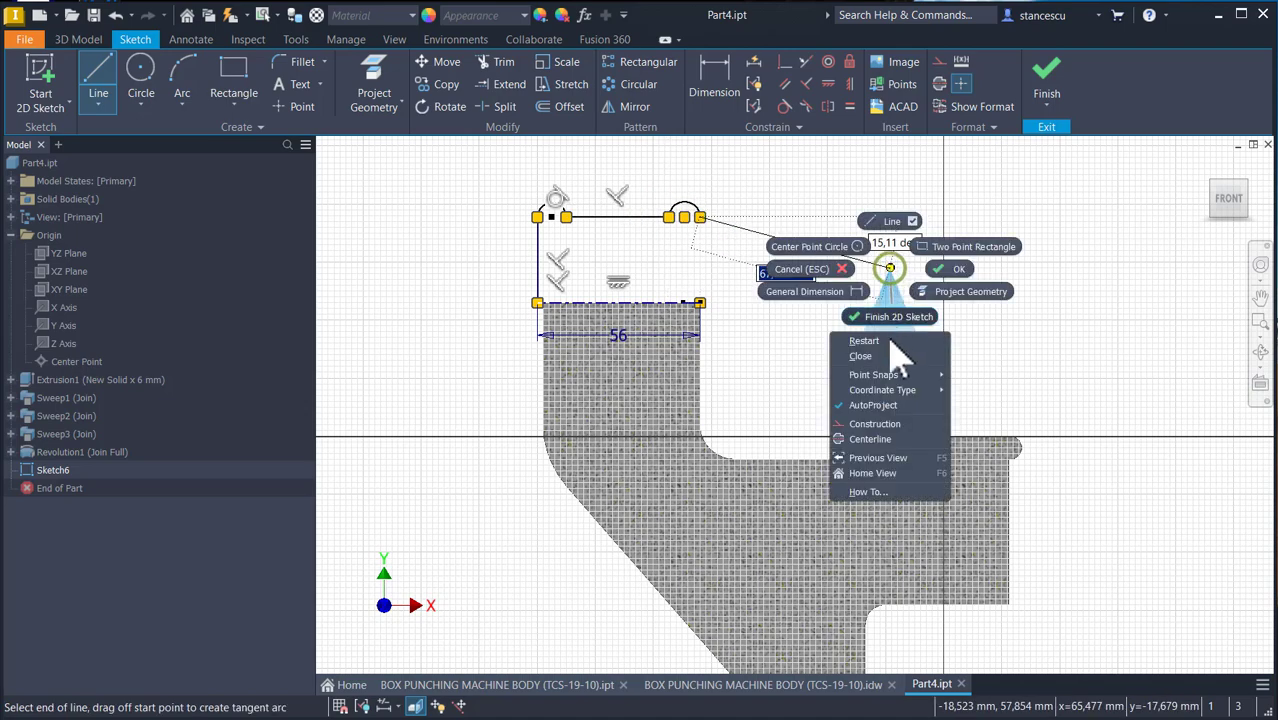
{"action": "left_click", "coordinate": [866, 356]}
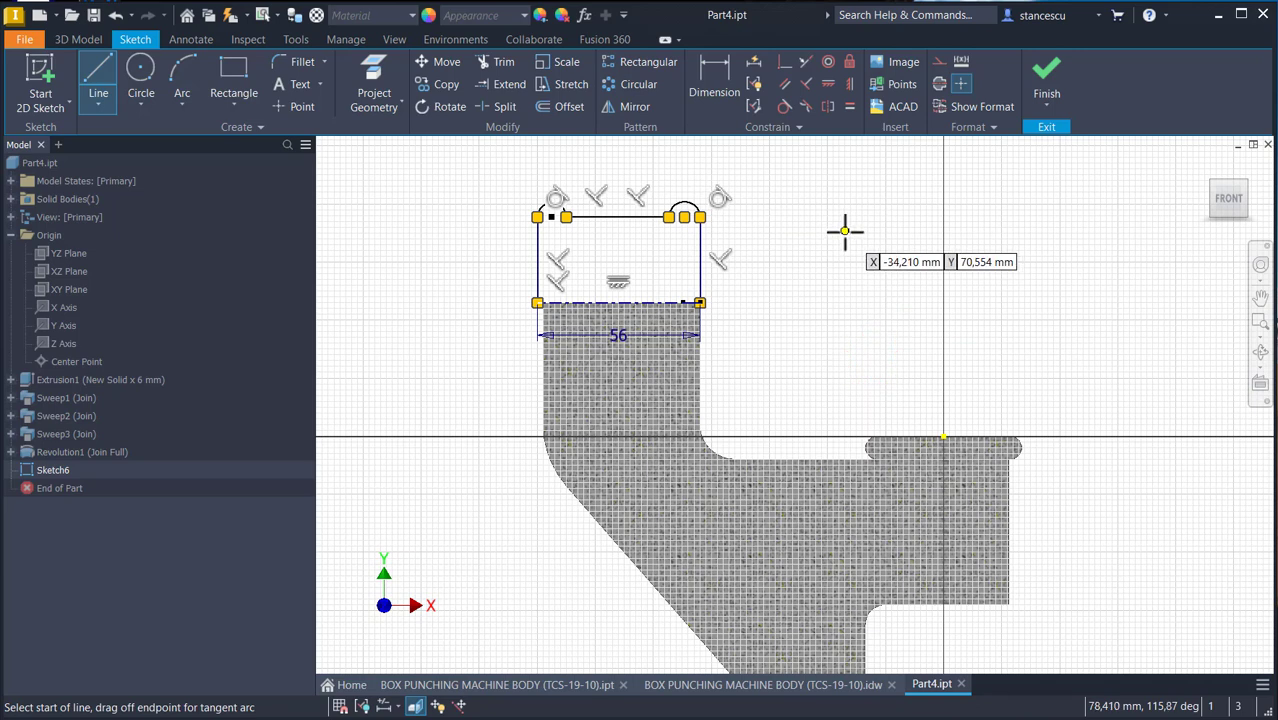
- Make the profile's two end arcs equal and align their centre points horizontally
{"action": "left_click", "coordinate": [849, 106]}
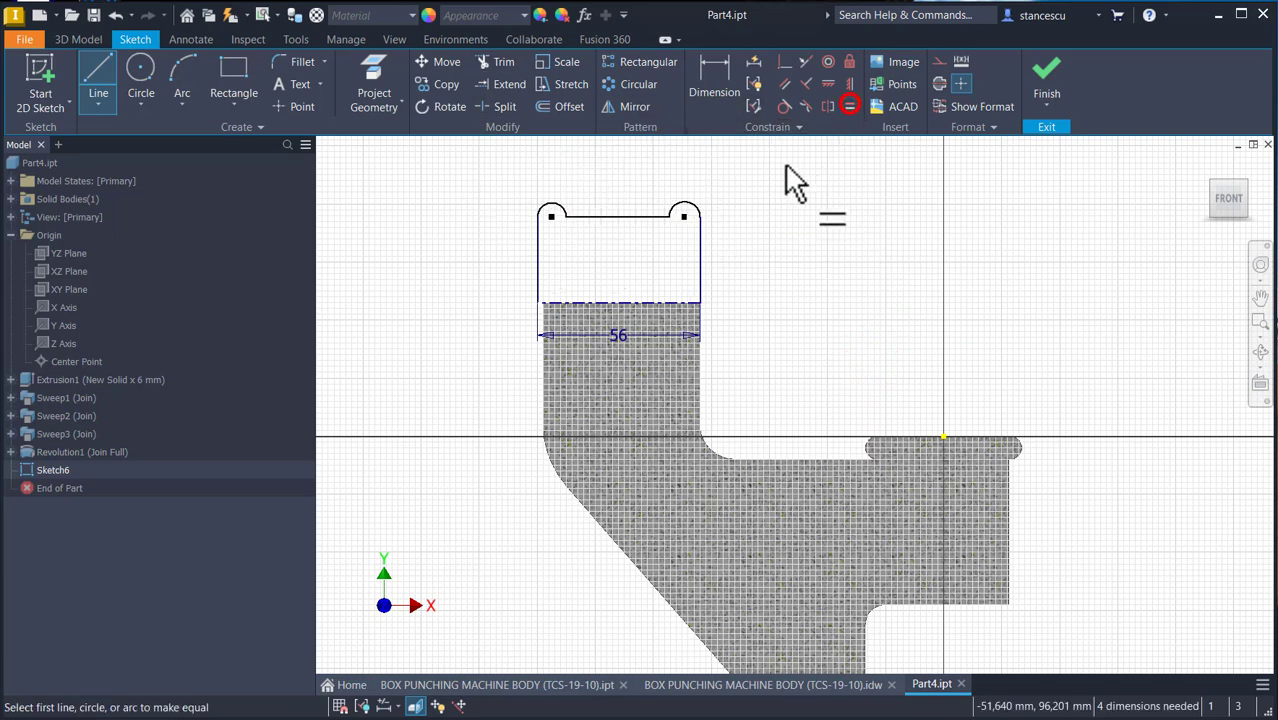
{"action": "left_click", "coordinate": [695, 208]}
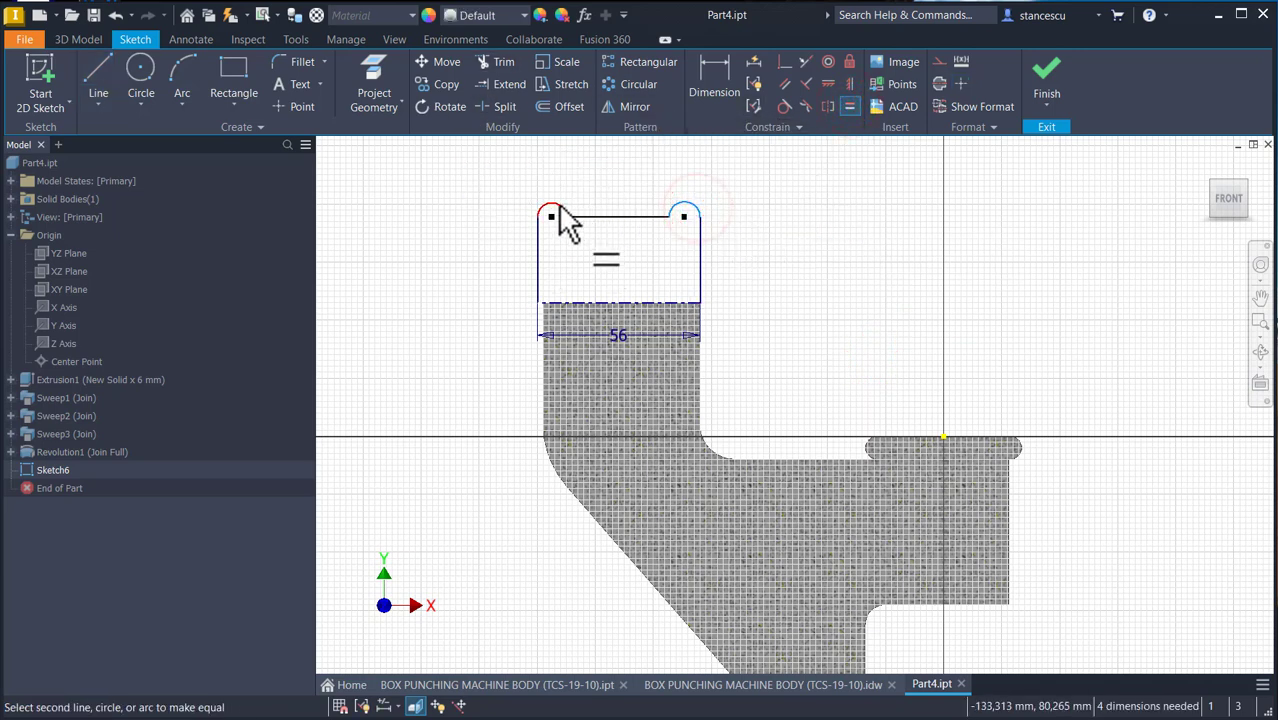
{"action": "left_click", "coordinate": [557, 207]}
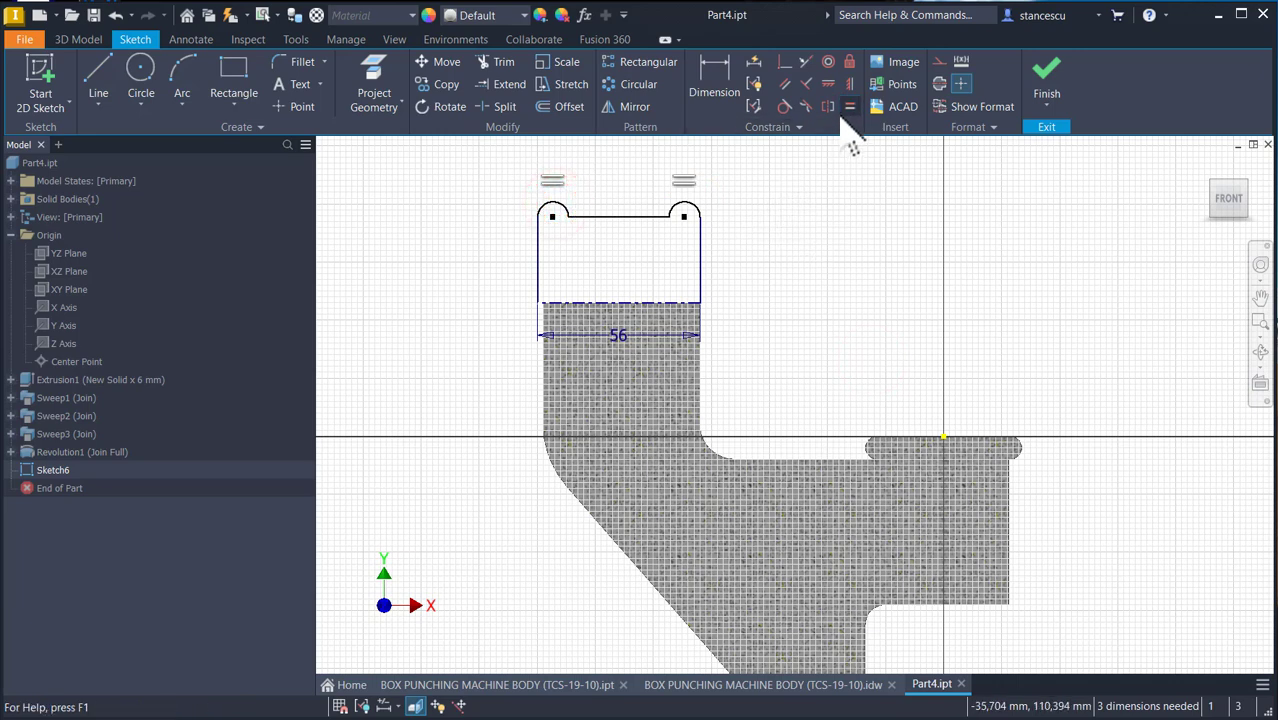
{"action": "left_click", "coordinate": [828, 85]}
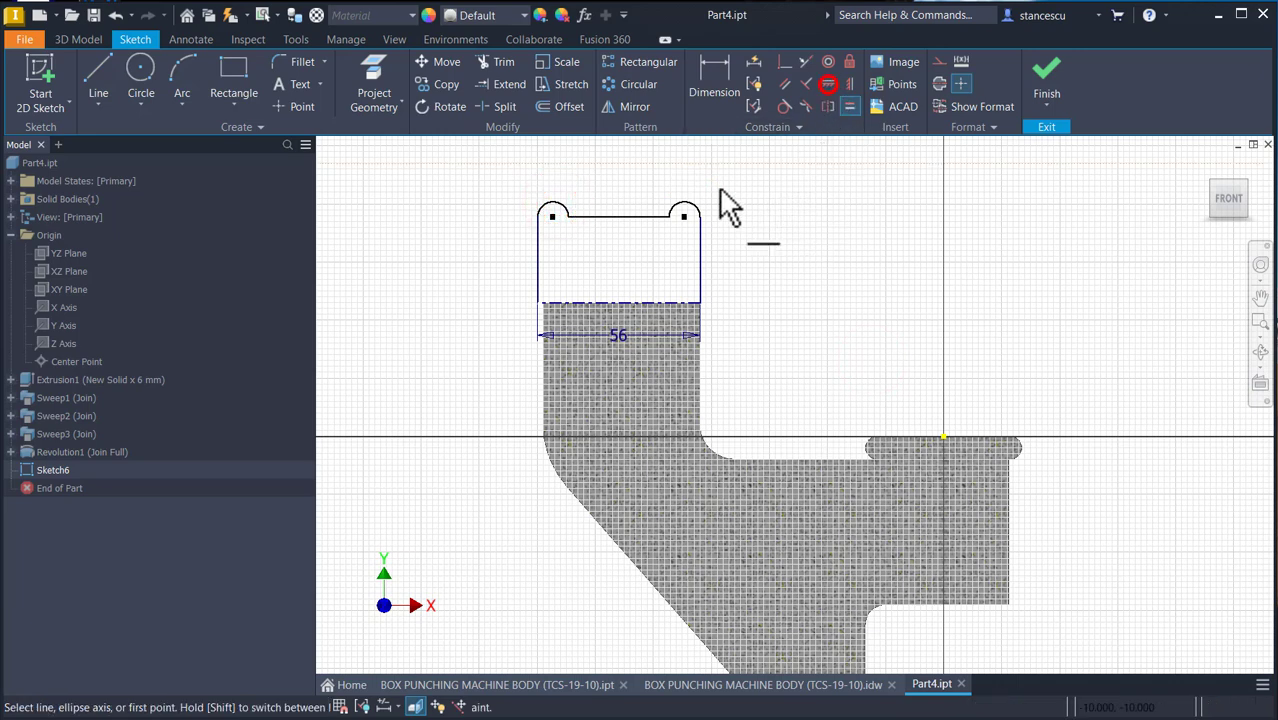
{"action": "left_click", "coordinate": [679, 216]}
{"action": "left_click", "coordinate": [553, 217]}
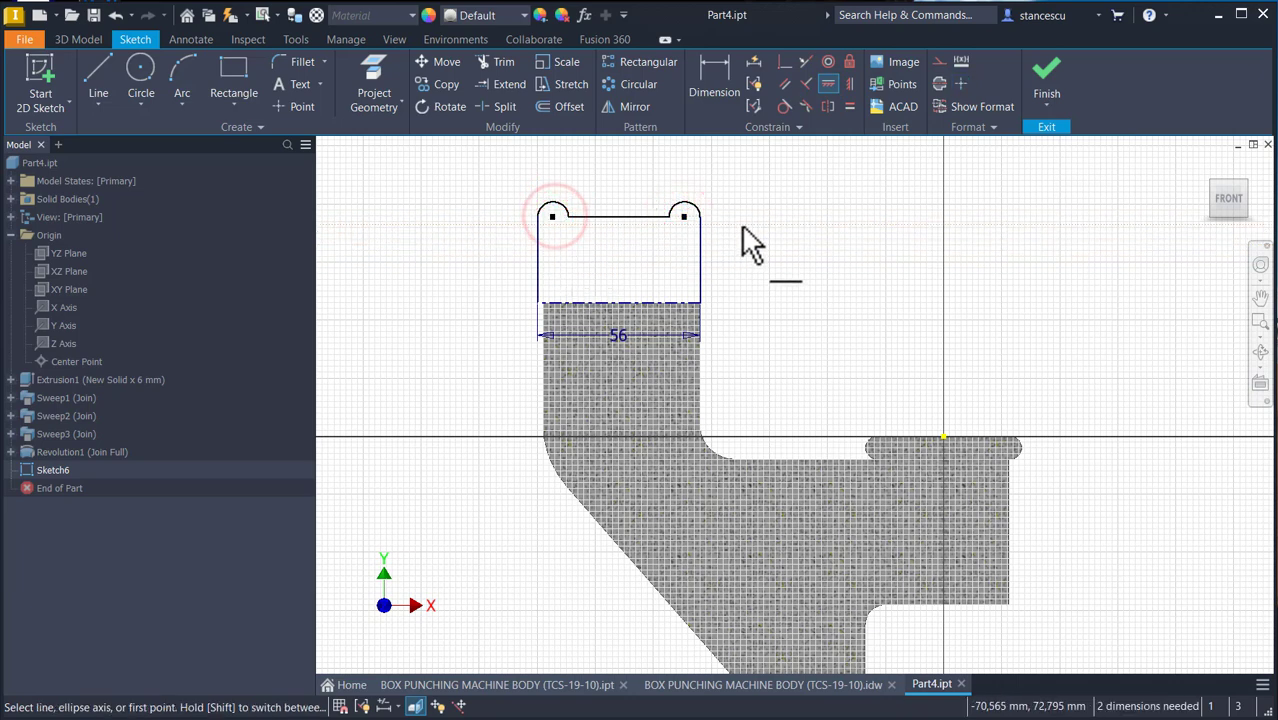
{"action": "left_click", "coordinate": [552, 217]}
- Dimension the end arc nearer the Y axis with a 4 mm radius
{"action": "left_click", "coordinate": [714, 92]}
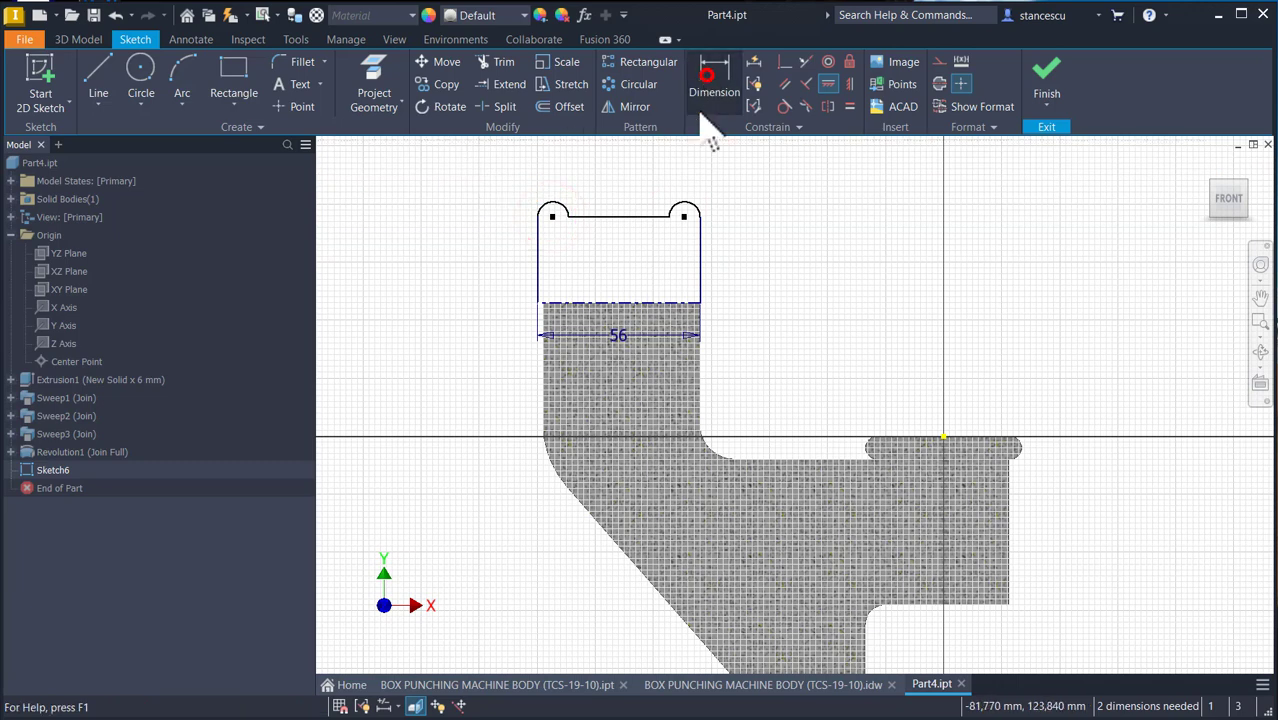
{"action": "left_click", "coordinate": [692, 198]}
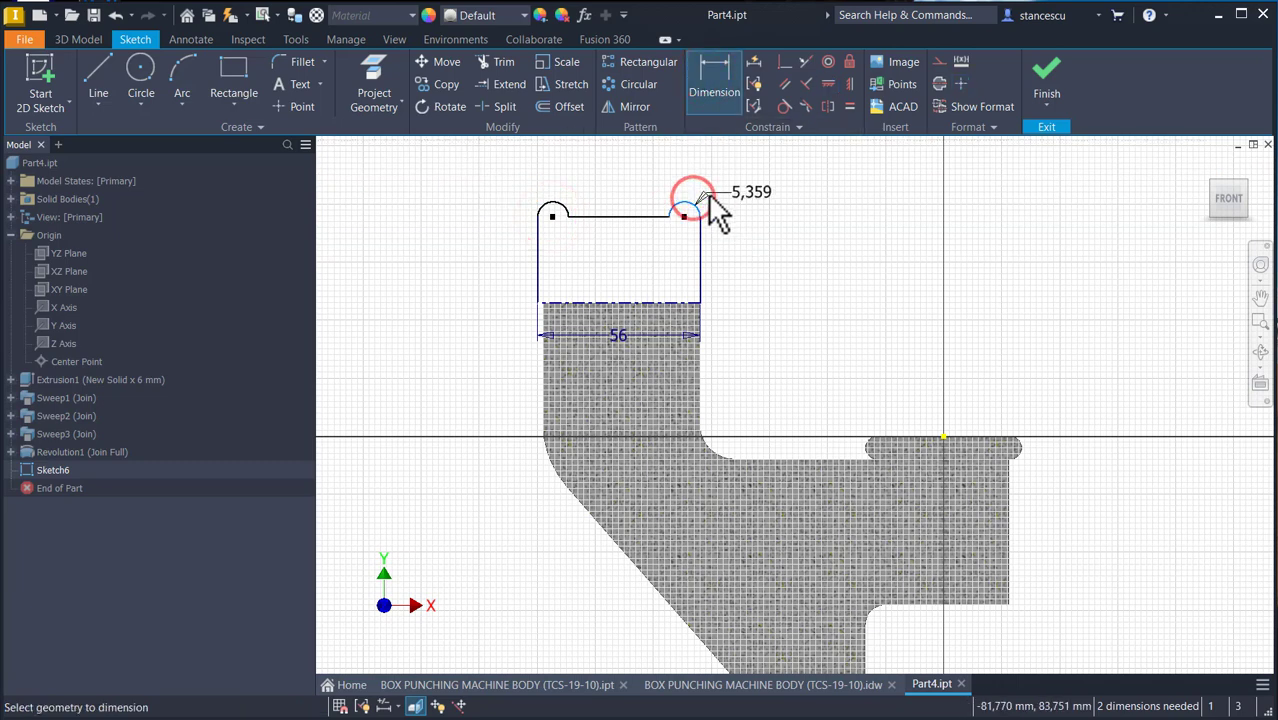
{"action": "left_click", "coordinate": [716, 210]}
{"action": "type", "text": "4"}
{"action": "key", "text": "Return"}
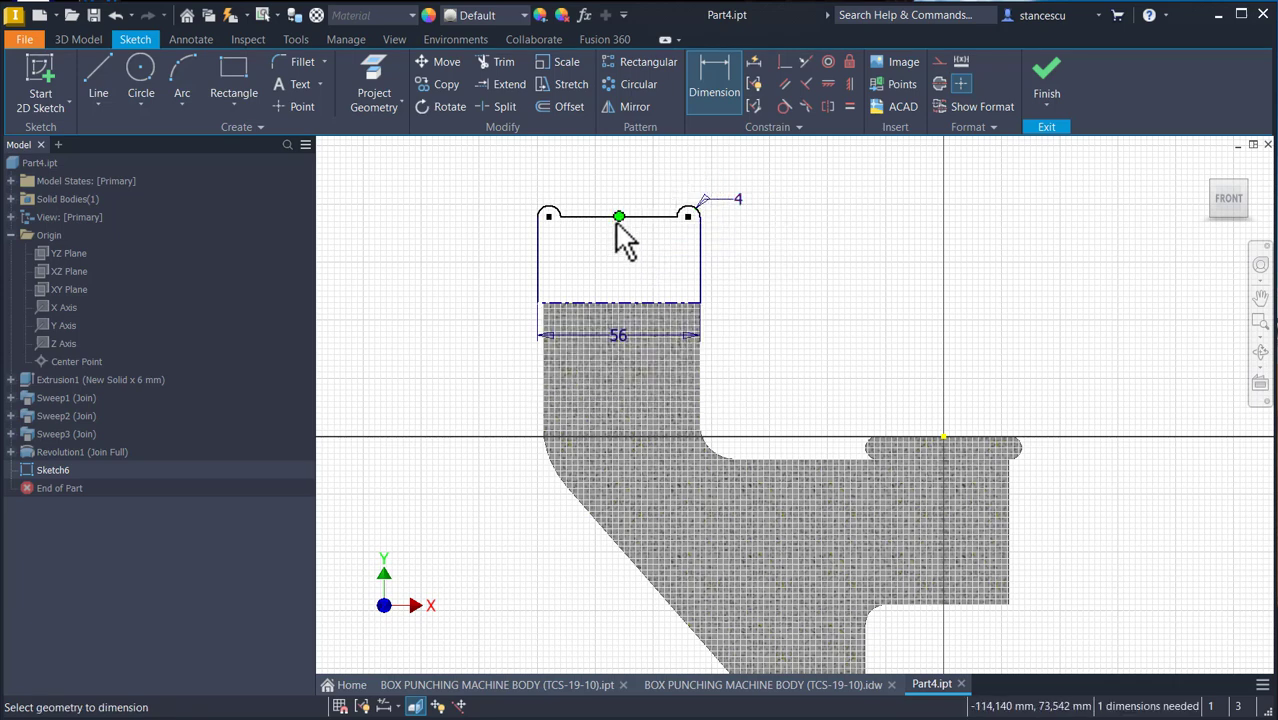
- Dimension the profile's upper line from the centerline as a 34 mm diameter
{"action": "left_click", "coordinate": [581, 216]}
{"action": "left_click", "coordinate": [583, 302]}
{"action": "left_click", "coordinate": [748, 274]}
{"action": "type", "text": "34"}
{"action": "key", "text": "Return"}
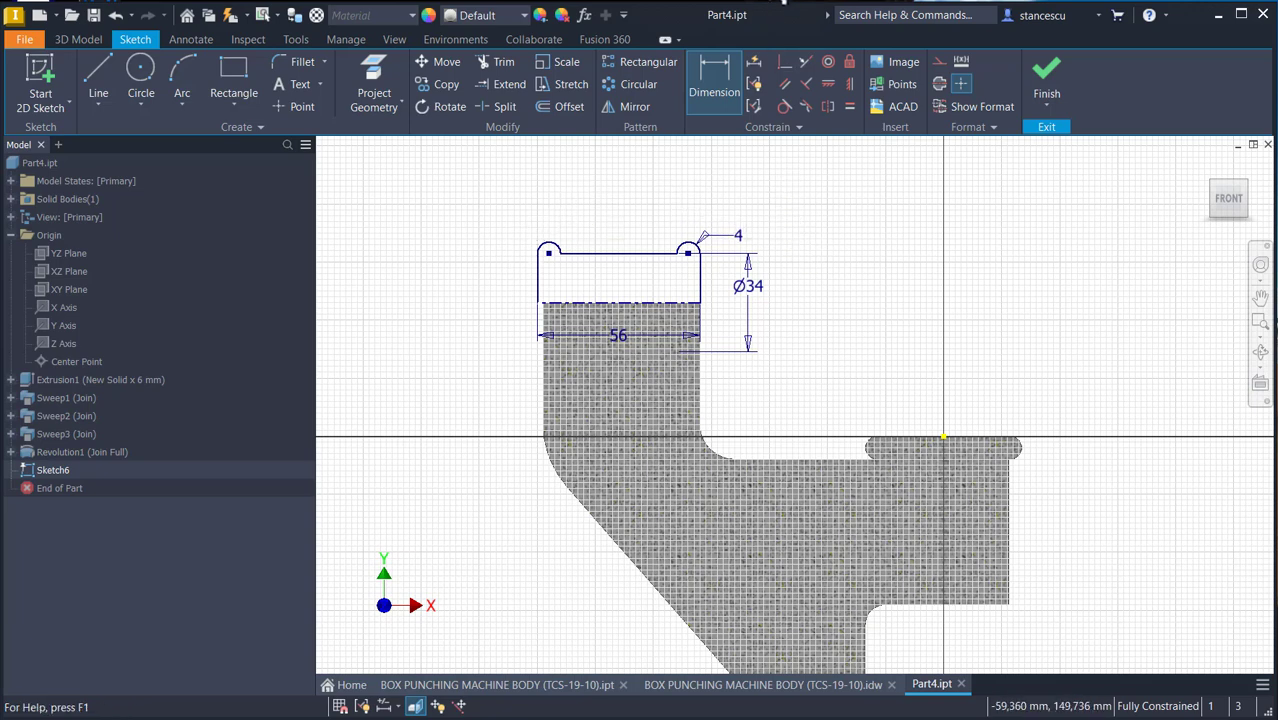
- Finish the sketch and revolve its profile 360 degrees about the 56 mm centerline, joined to the body
{"action": "left_click", "coordinate": [1033, 80]}
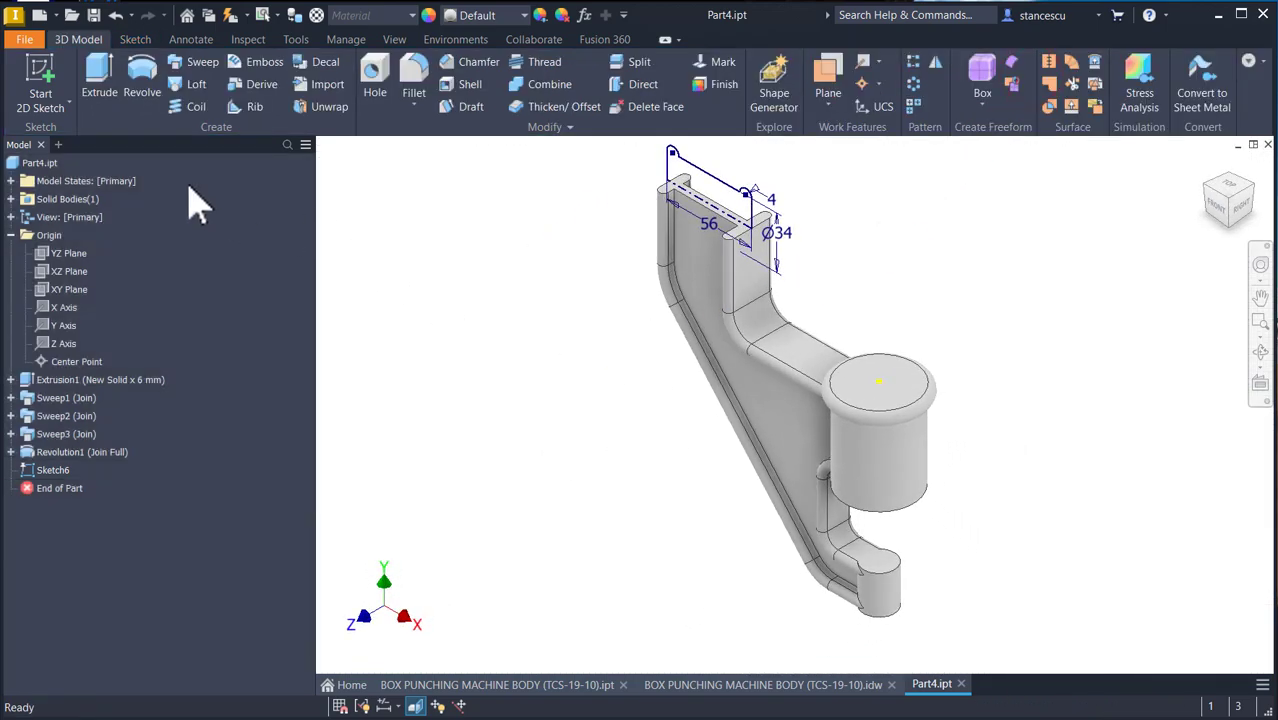
{"action": "left_click", "coordinate": [145, 88]}
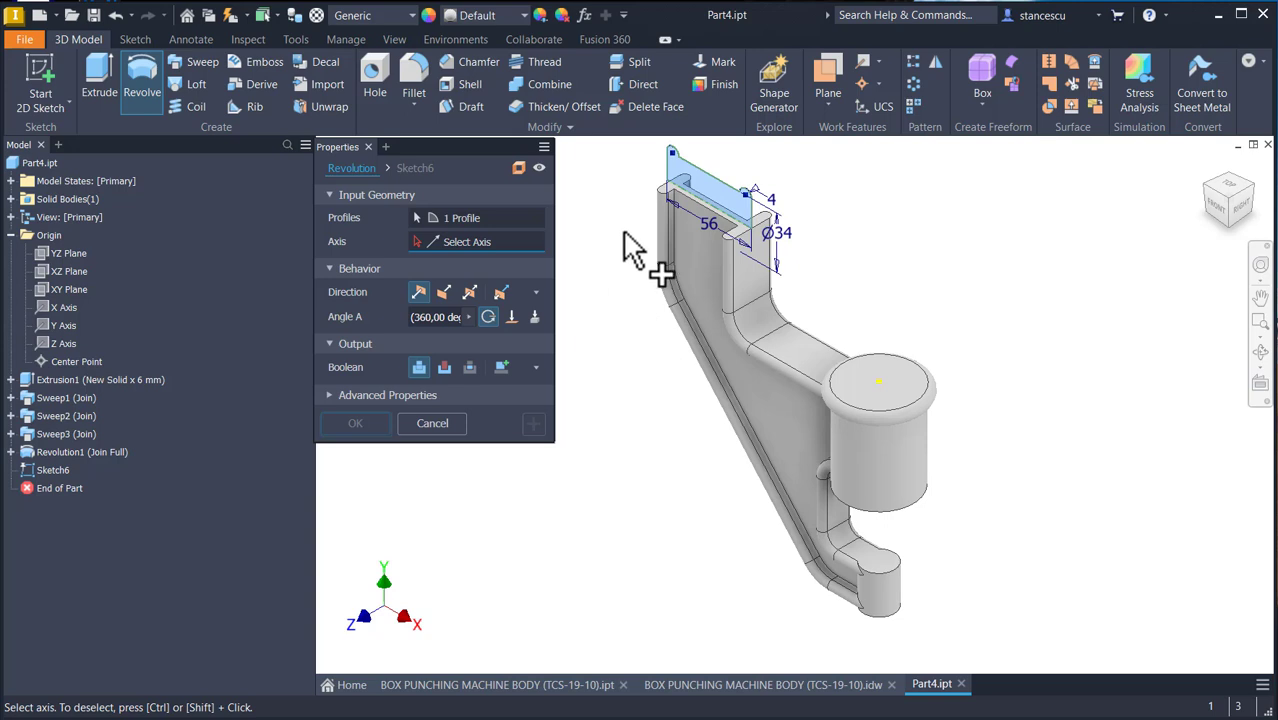
{"action": "scroll", "coordinate": [714, 226], "scroll_direction": "up", "scroll_amount": 3}
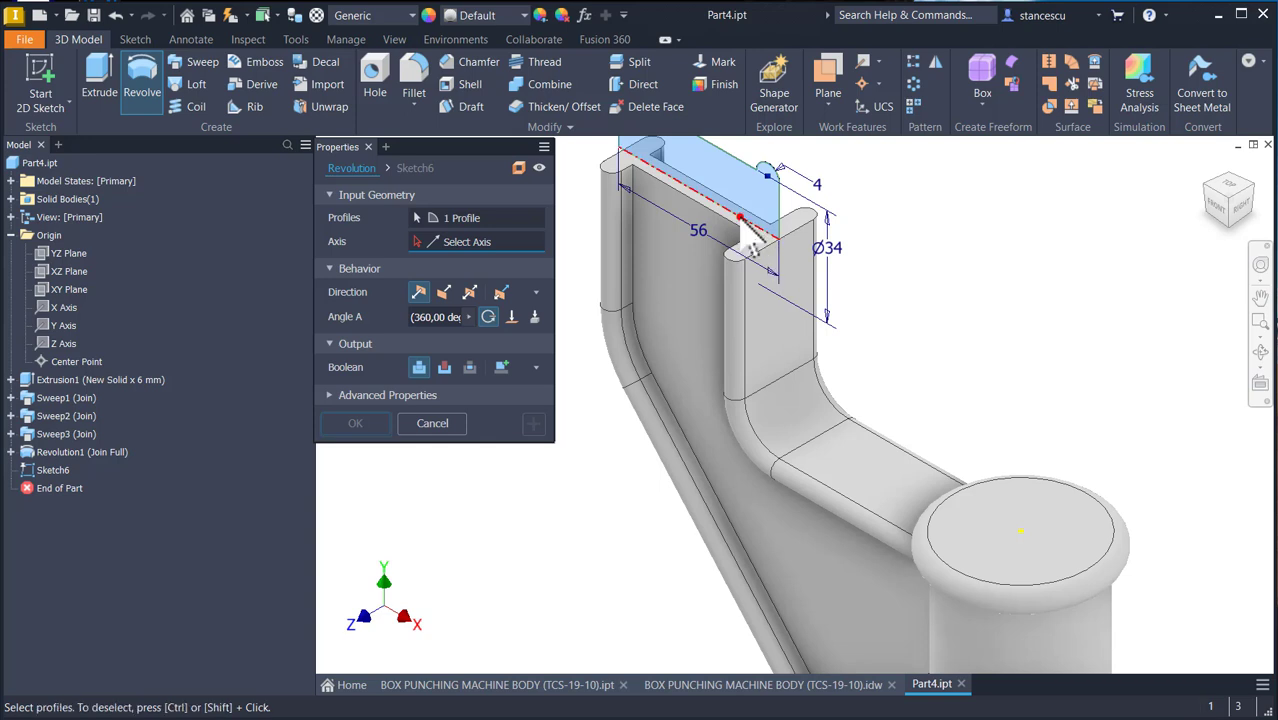
{"action": "left_click", "coordinate": [748, 226]}
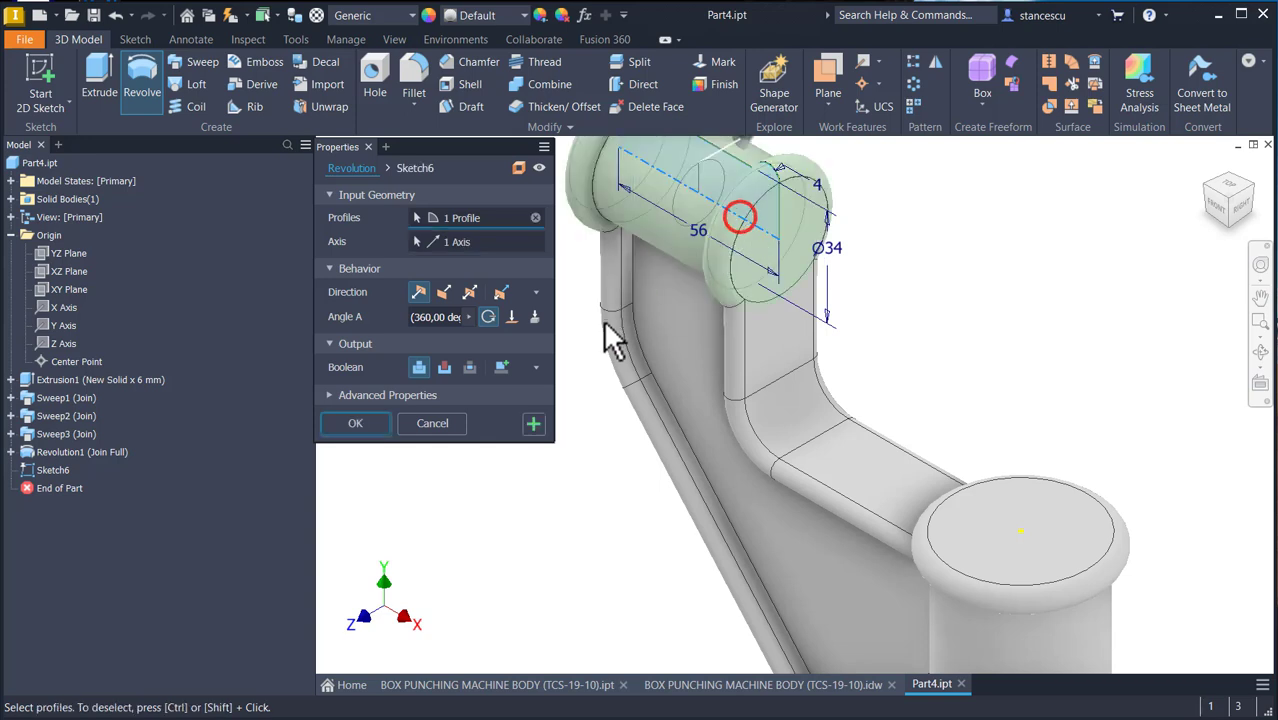
{"action": "left_click", "coordinate": [354, 425]}
{"action": "key", "text": "Home"}
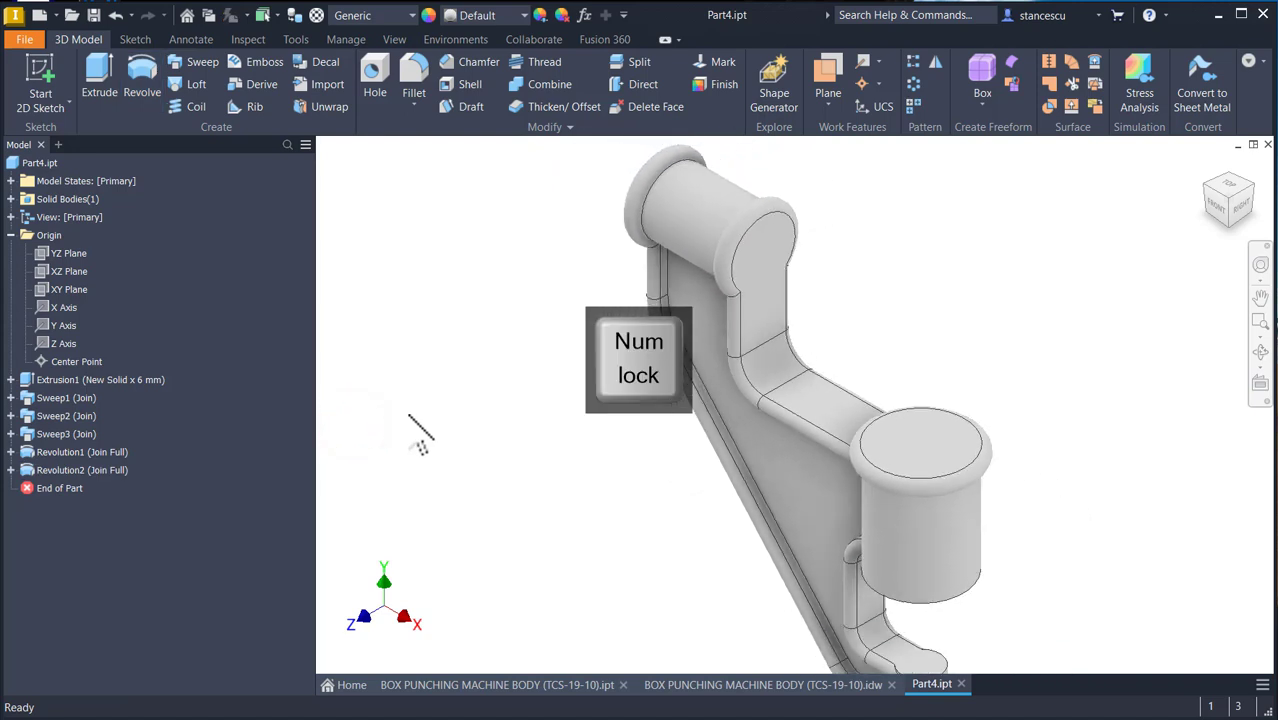
- Examine the finished BOX PUNCHING MACHINE BODY model and the clamp lug dimensions in its drawing
{"action": "left_click", "coordinate": [522, 685]}
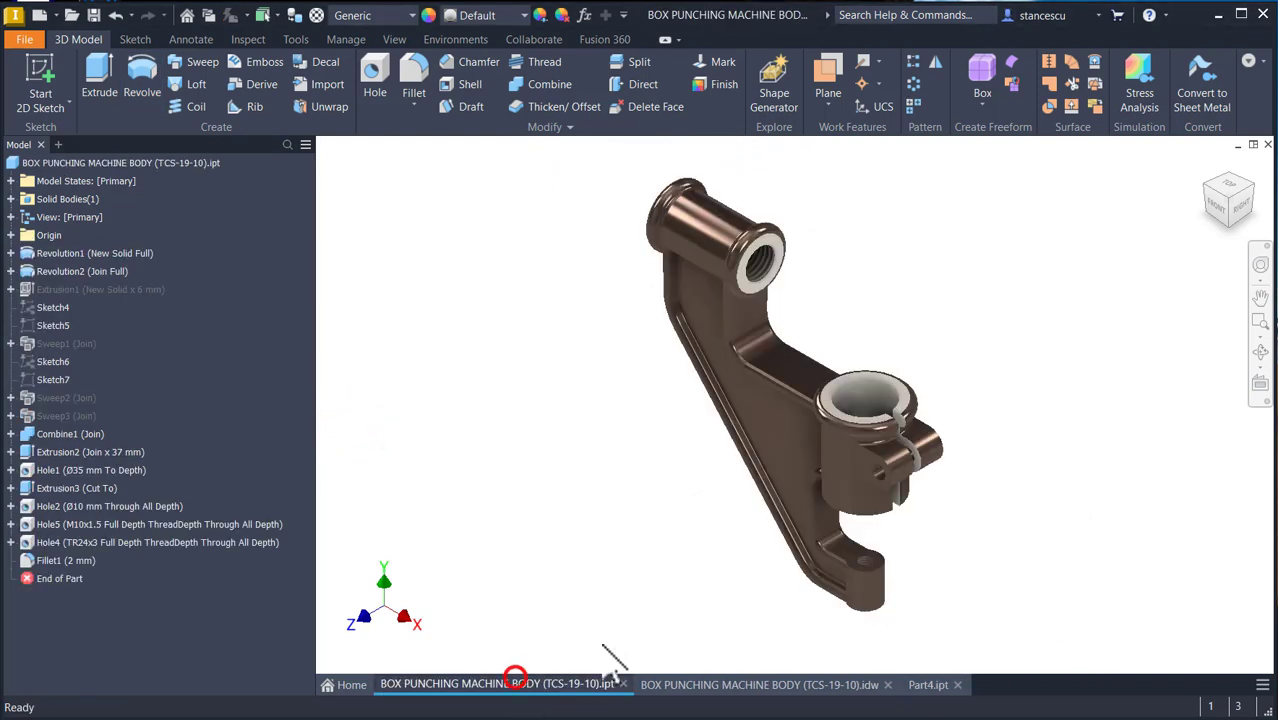
{"action": "scroll", "coordinate": [900, 475], "scroll_direction": "up", "scroll_amount": 4}
{"action": "middle_click_drag", "start_coordinate": [928, 518], "coordinate": [1043, 462], "text": "shift"}
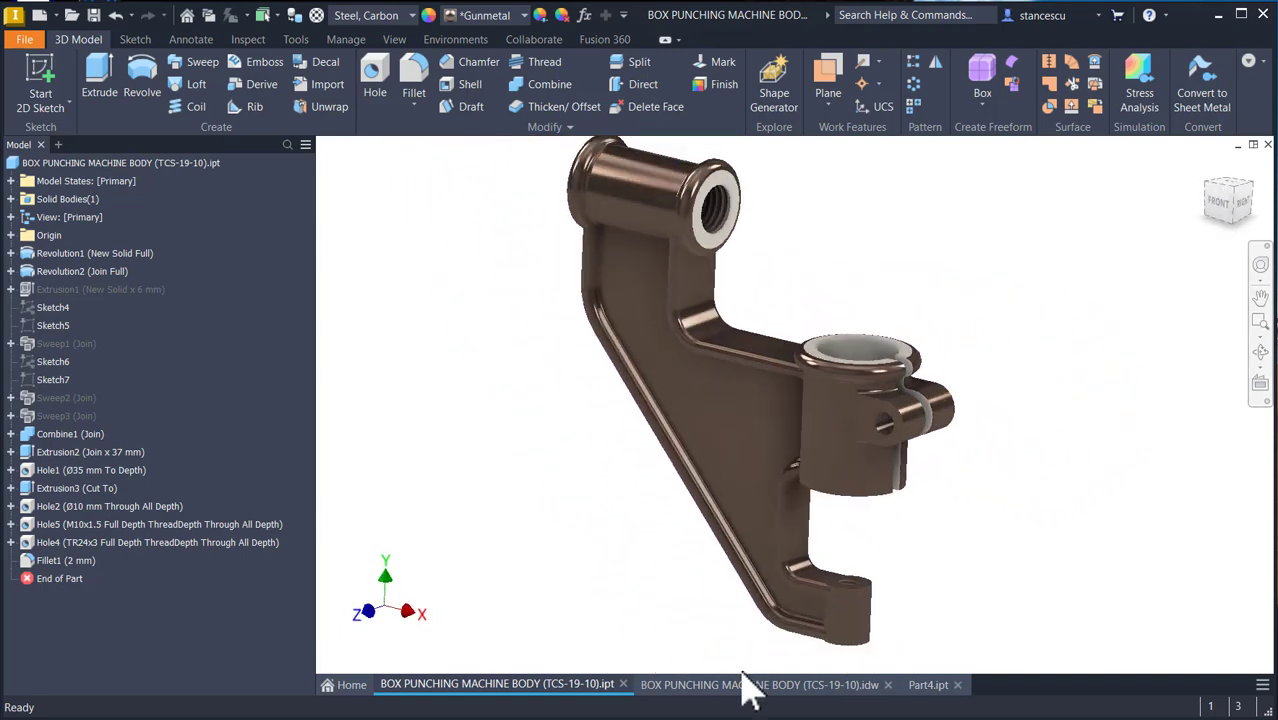
{"action": "key", "text": "F6"}
{"action": "left_click", "coordinate": [755, 690]}
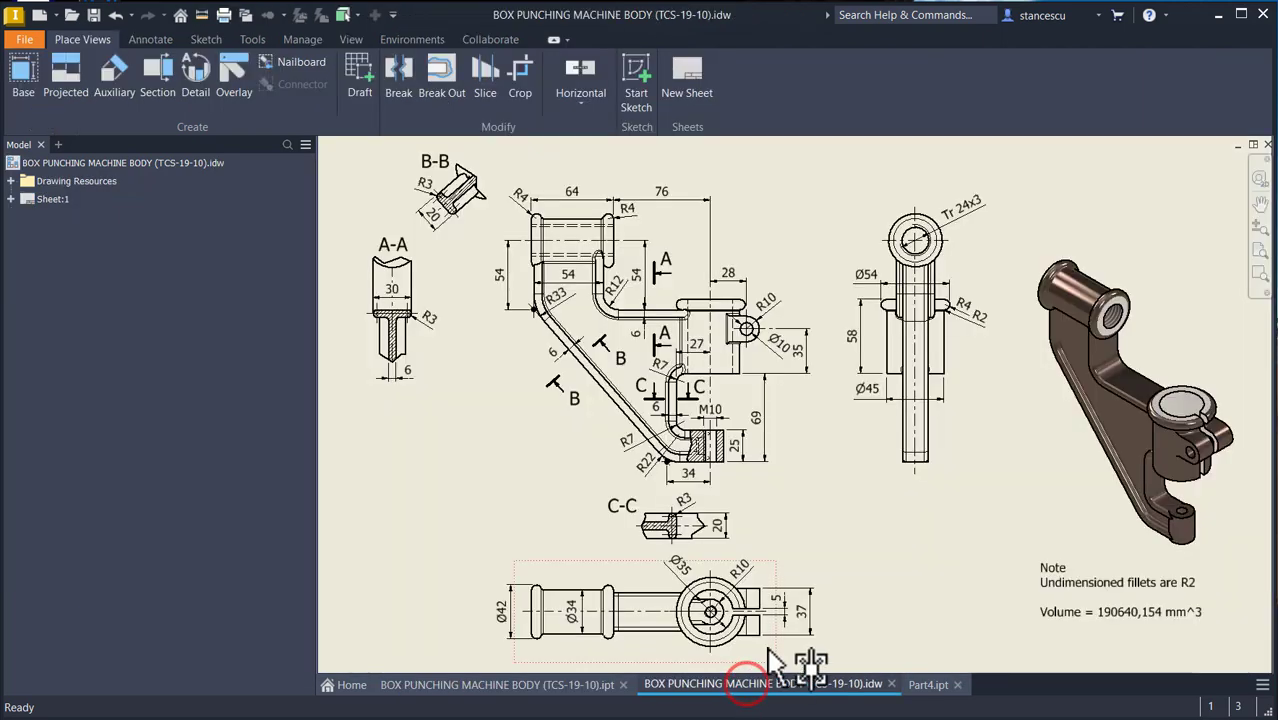
{"action": "scroll", "coordinate": [765, 345], "scroll_direction": "up", "scroll_amount": 3}
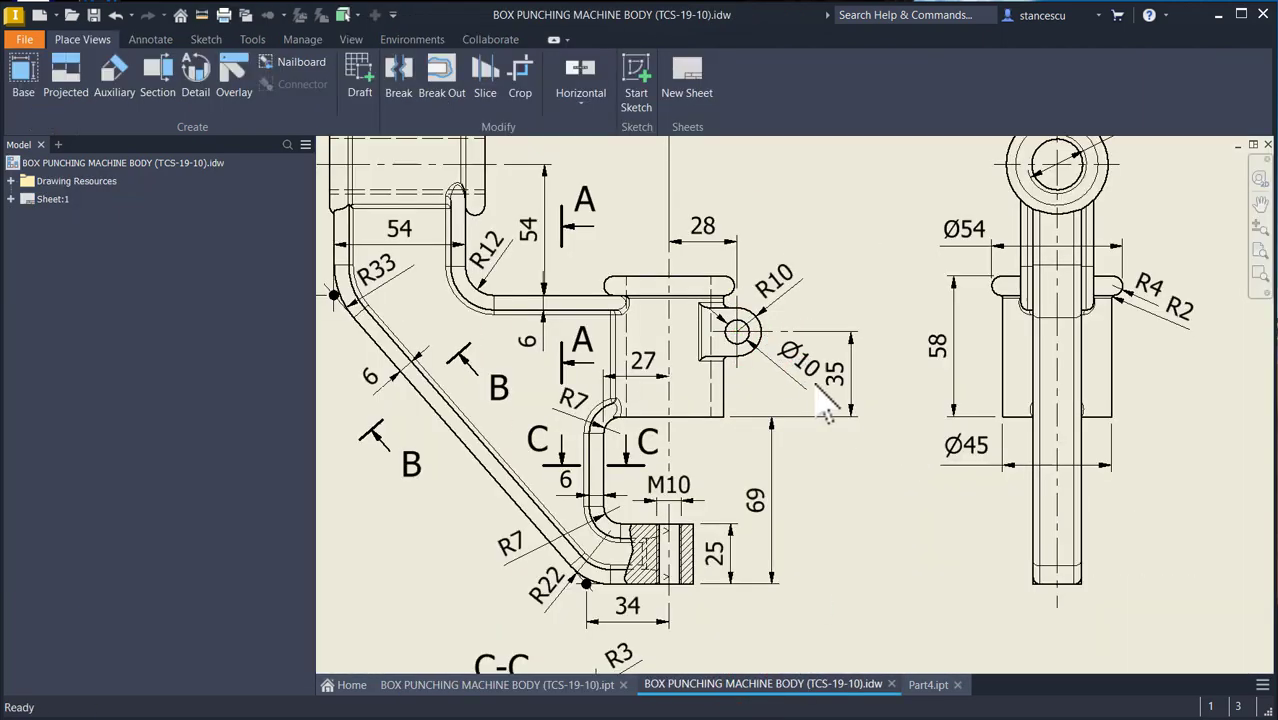
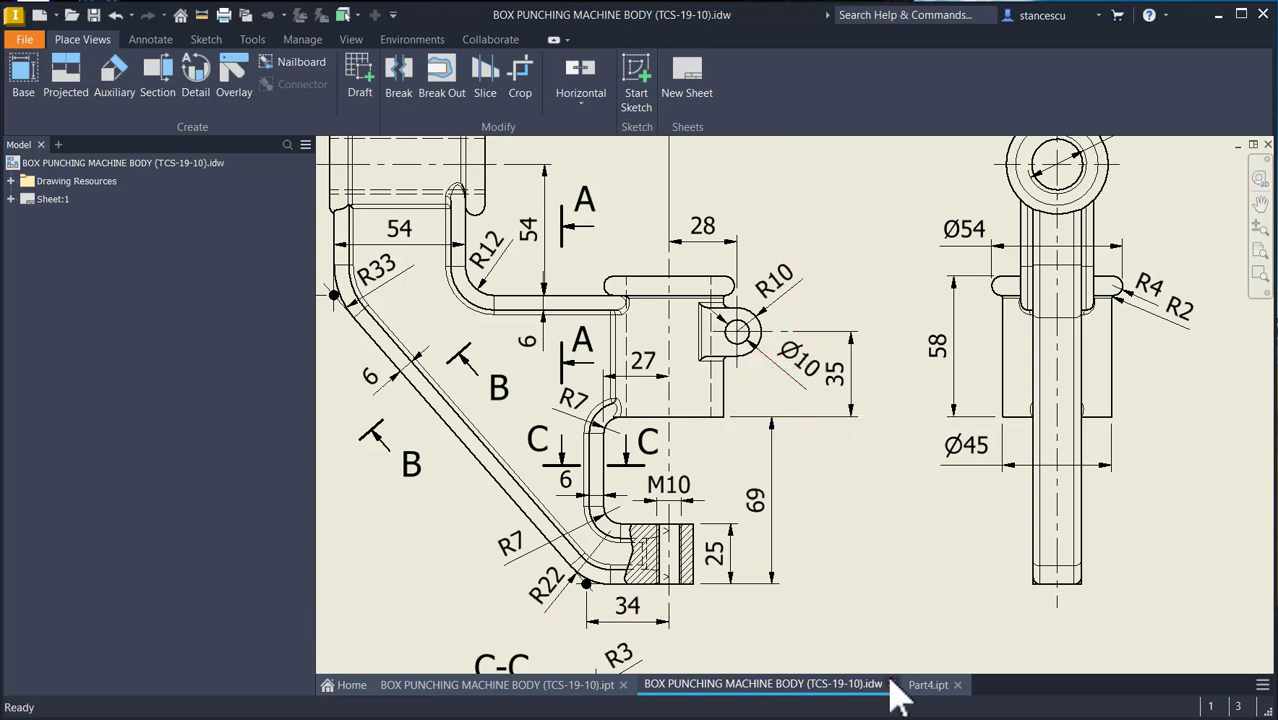
- Return to Part4 and start a new sketch on the XY plane with the model sliced at the sketch plane
{"action": "left_click", "coordinate": [928, 685]}
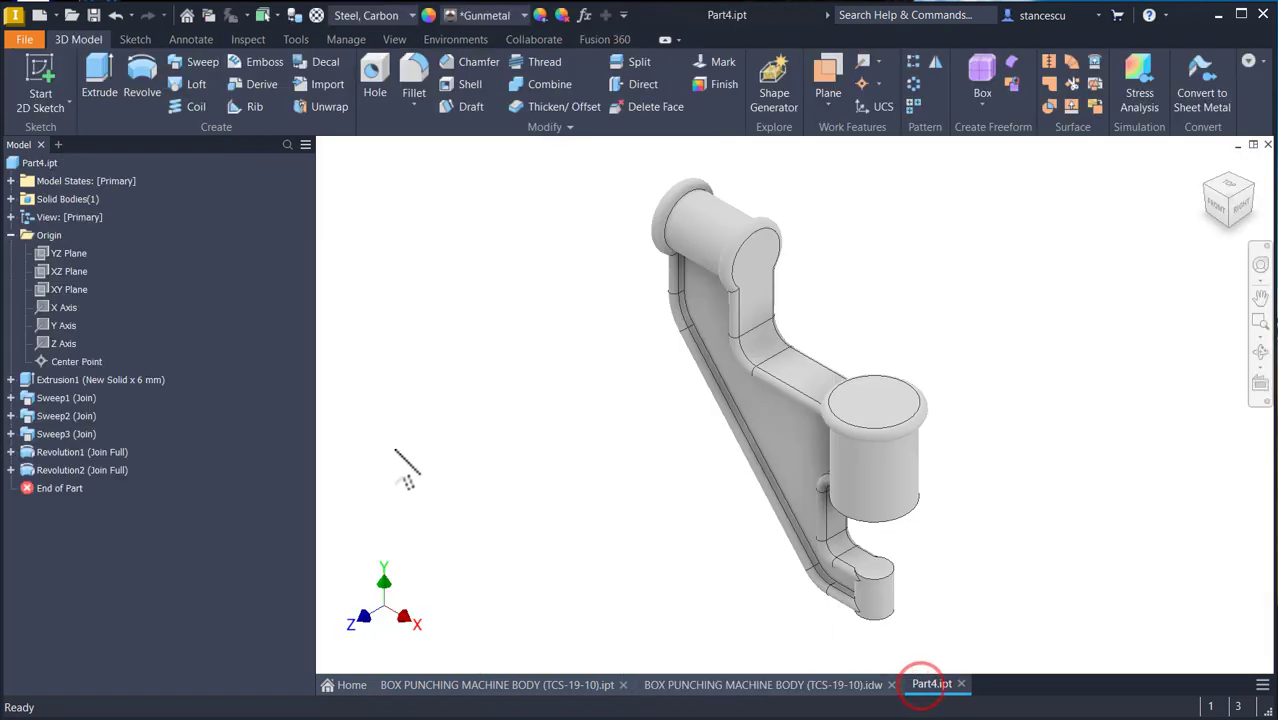
{"action": "left_click", "coordinate": [60, 289]}
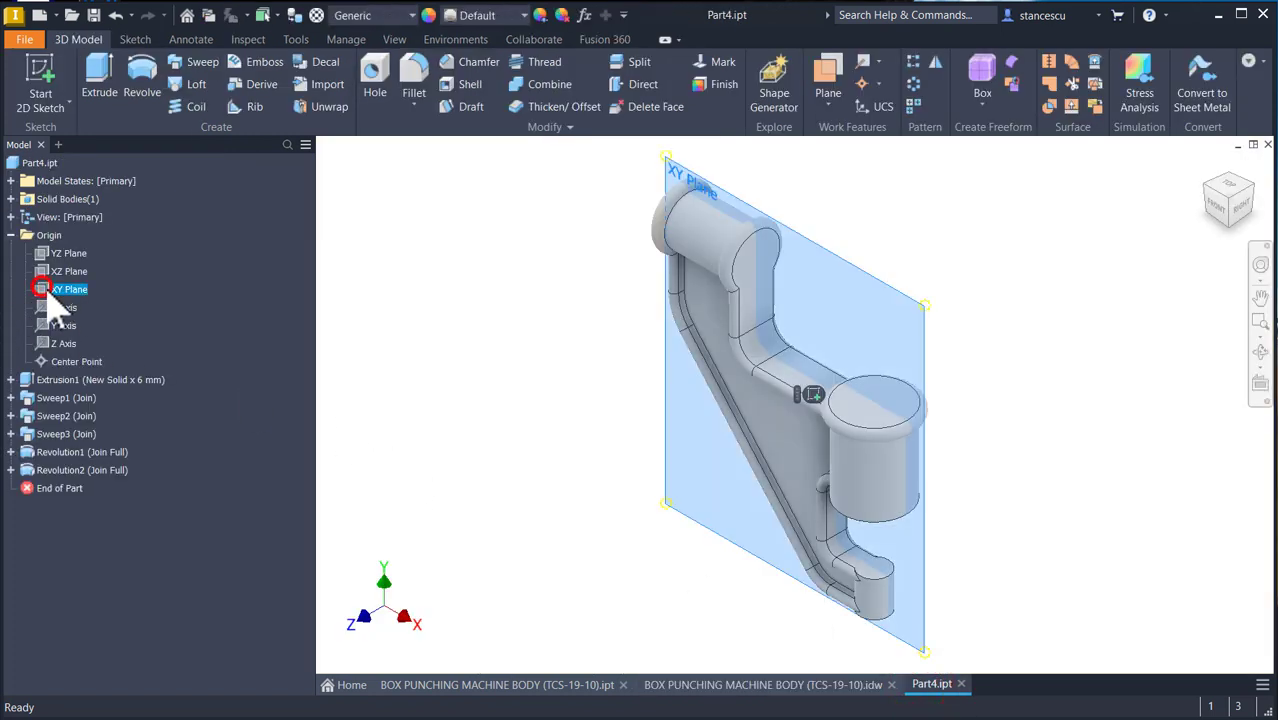
{"action": "left_click", "coordinate": [813, 396]}
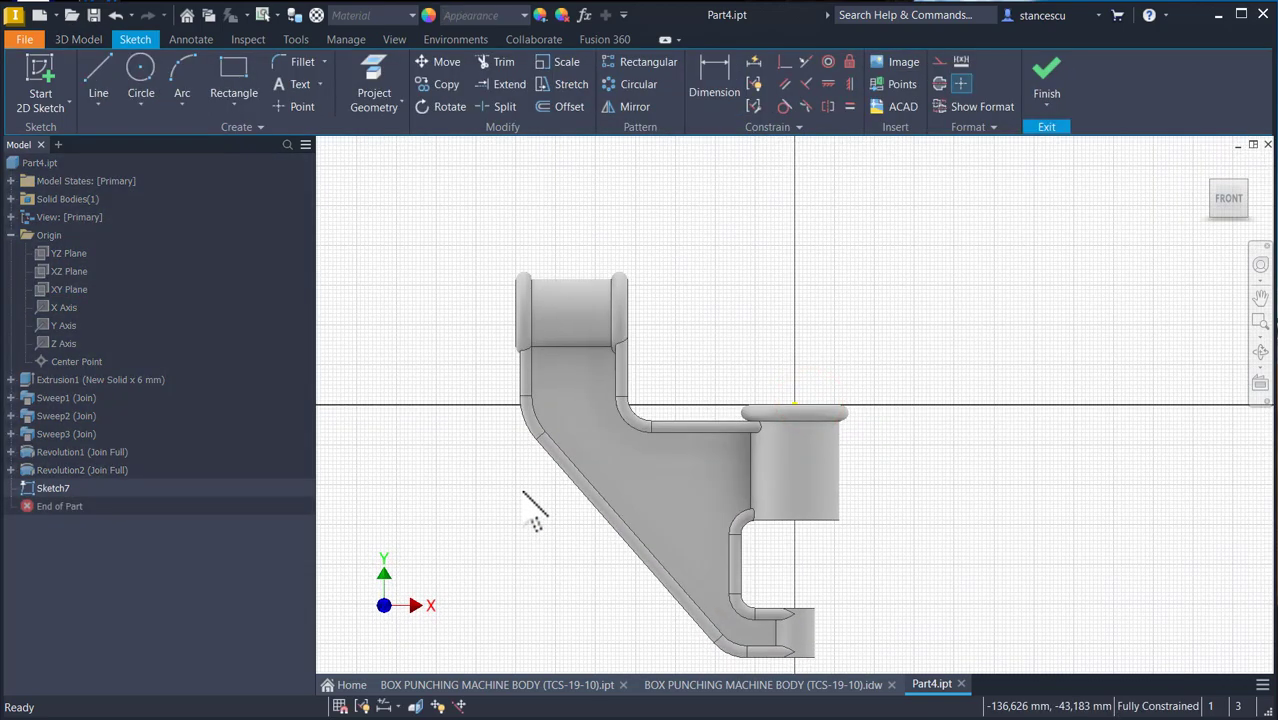
{"action": "key", "text": "F7"}
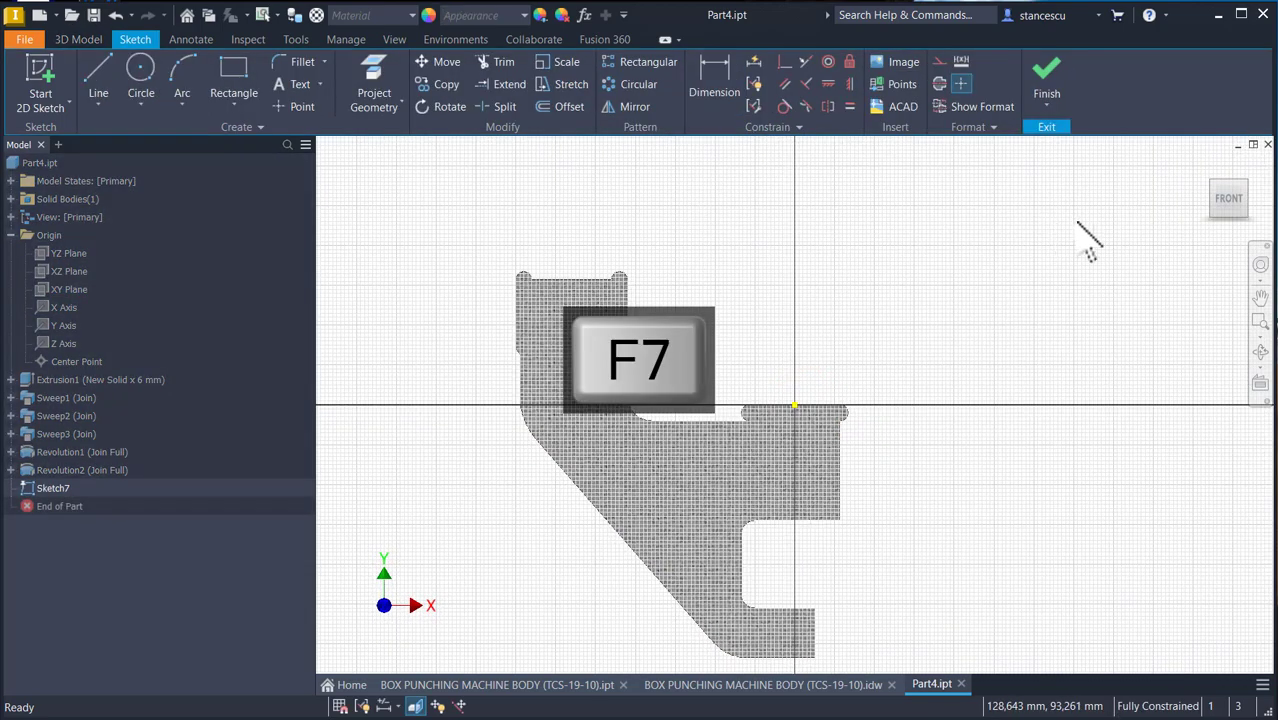
- Sketch a closed lug profile below the origin from two horizontal lines about 30 mm long, a tangent arc of about 10 mm radius and a vertical line
{"action": "left_click", "coordinate": [100, 74]}
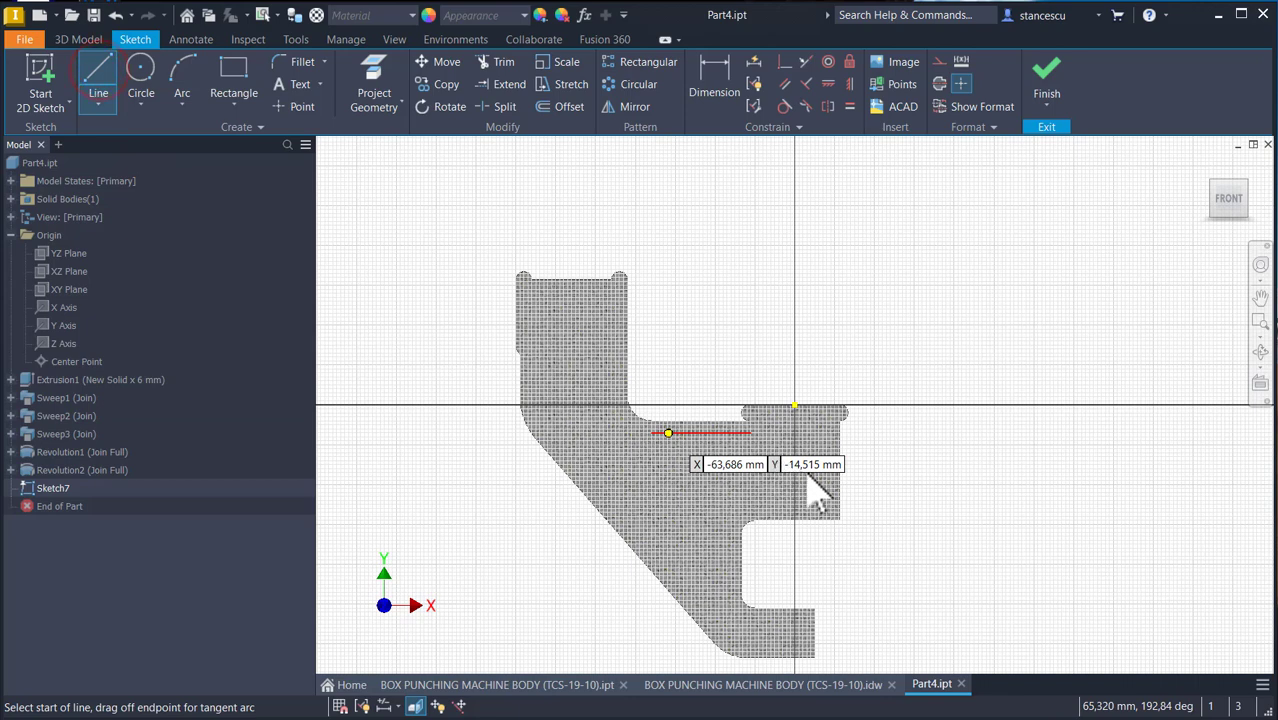
{"action": "left_click", "coordinate": [795, 442]}
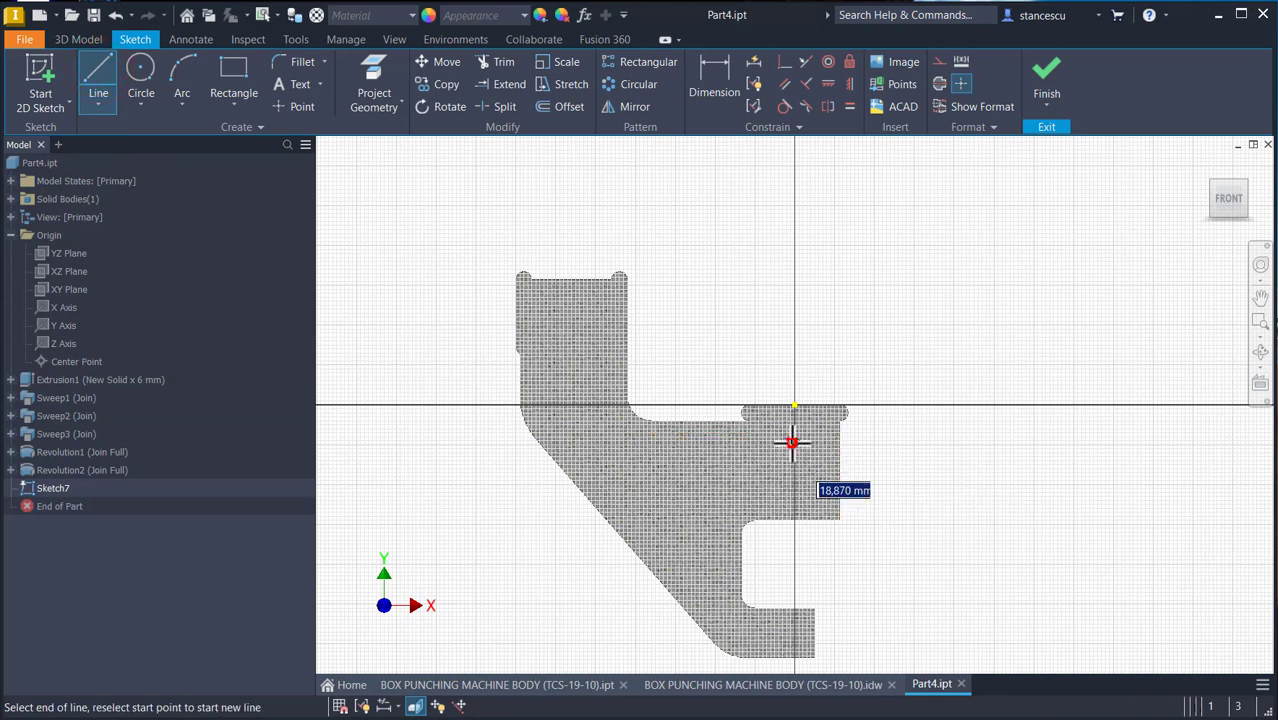
{"action": "left_click", "coordinate": [855, 442]}
{"action": "left_click_drag", "start_coordinate": [855, 442], "coordinate": [855, 484]}
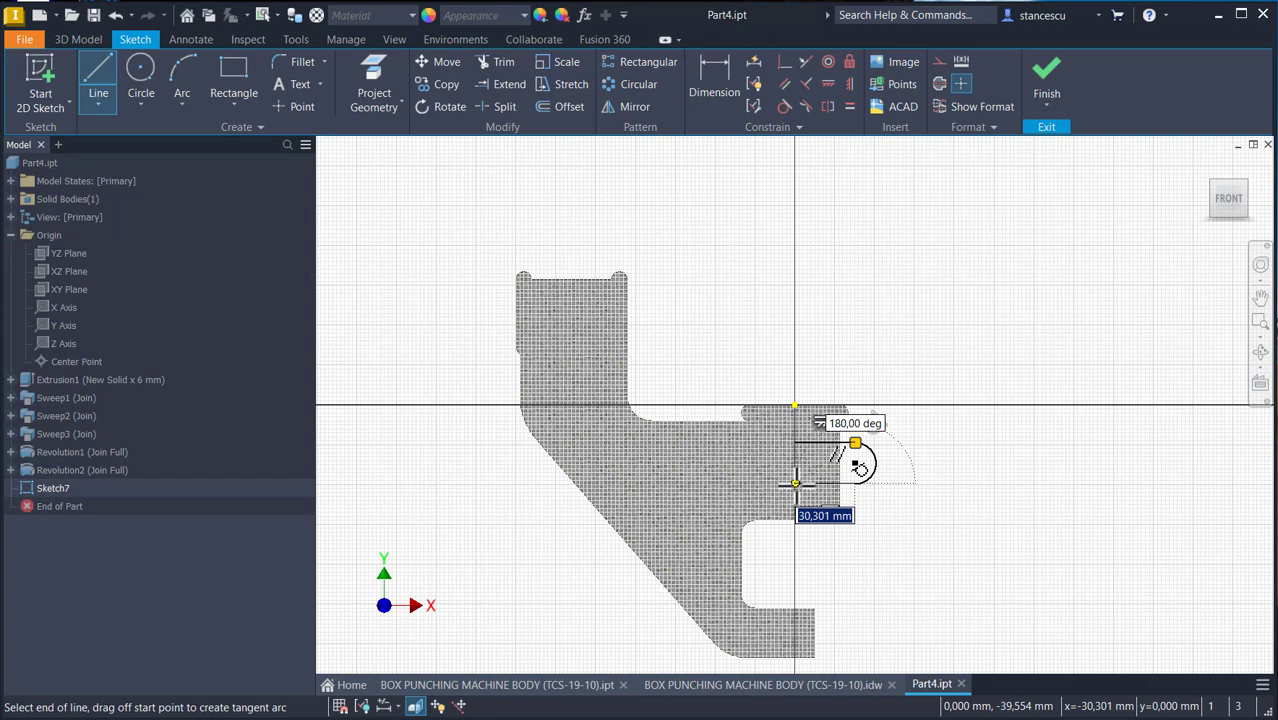
{"action": "left_click", "coordinate": [795, 486]}
{"action": "left_click", "coordinate": [794, 445]}
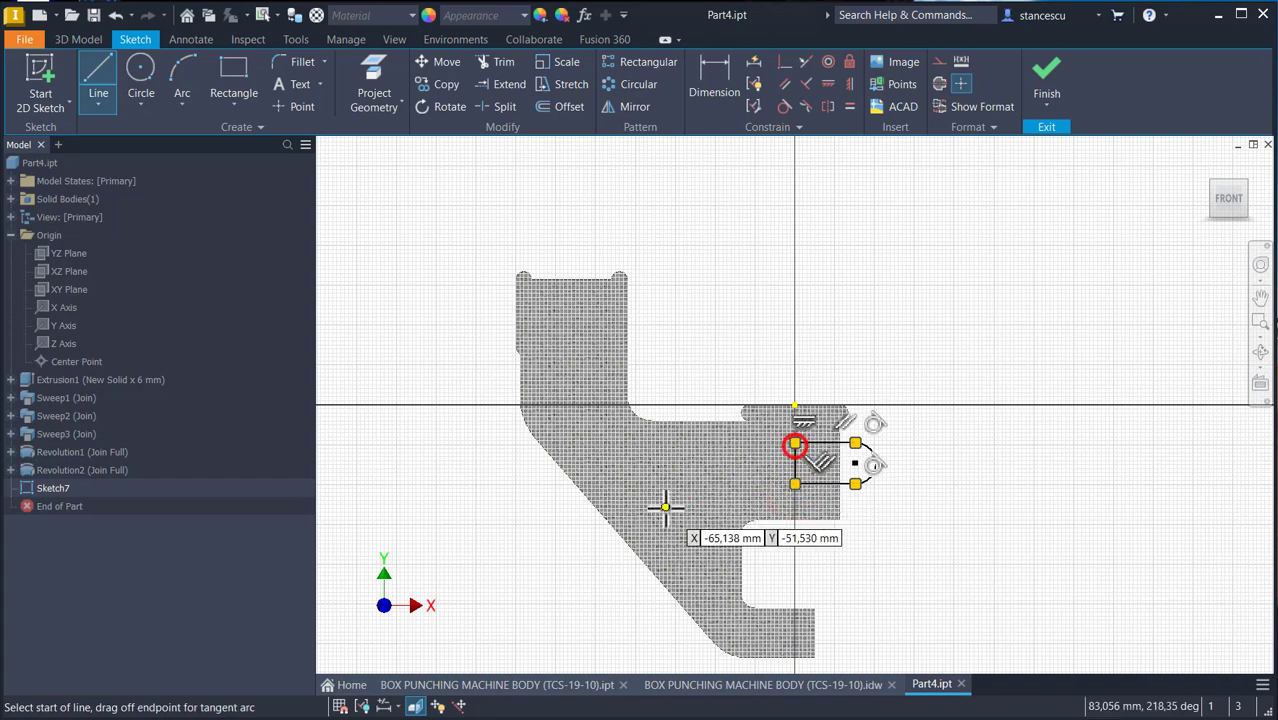
{"action": "key", "text": "Escape"}
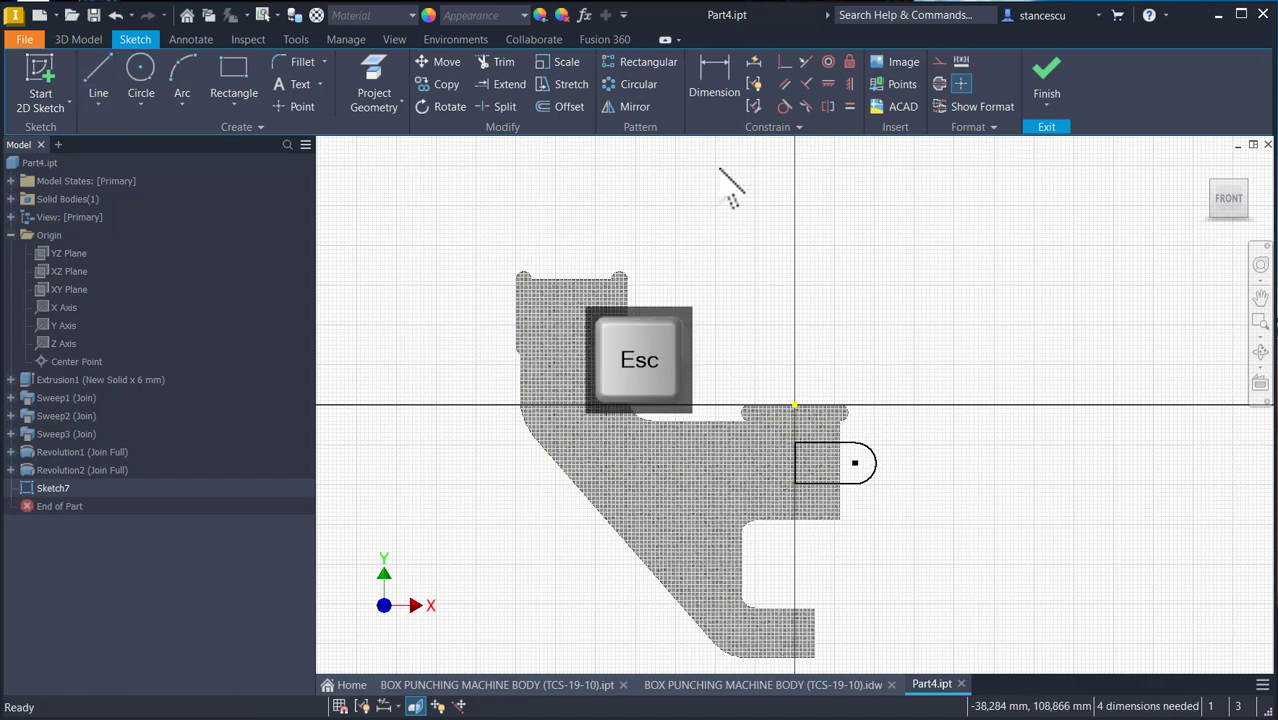
- Constrain the lug profile's straight vertical edge coincident with the origin point
{"action": "left_click", "coordinate": [783, 63]}
{"action": "left_click", "coordinate": [797, 452]}
{"action": "left_click", "coordinate": [796, 403]}
{"action": "left_click", "coordinate": [796, 403]}
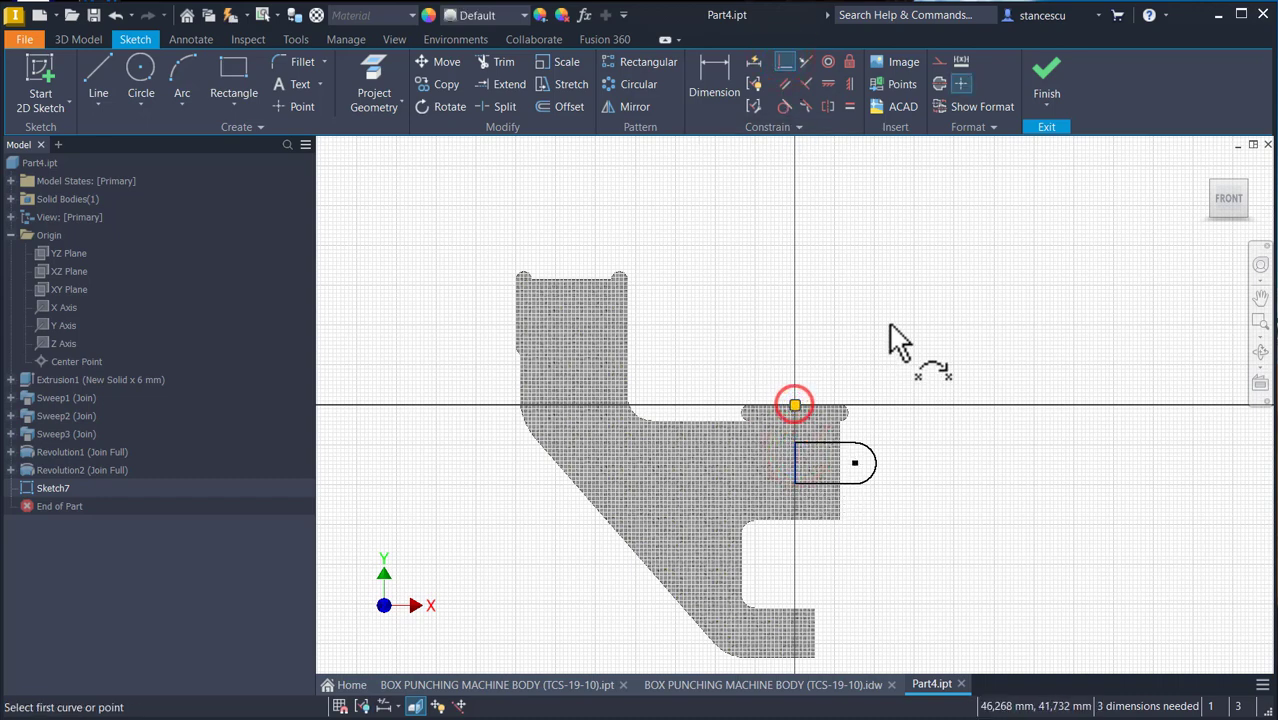
- Dimension the distance from the lug's vertical edge to its arc centre as 28 mm
{"action": "left_click", "coordinate": [721, 71]}
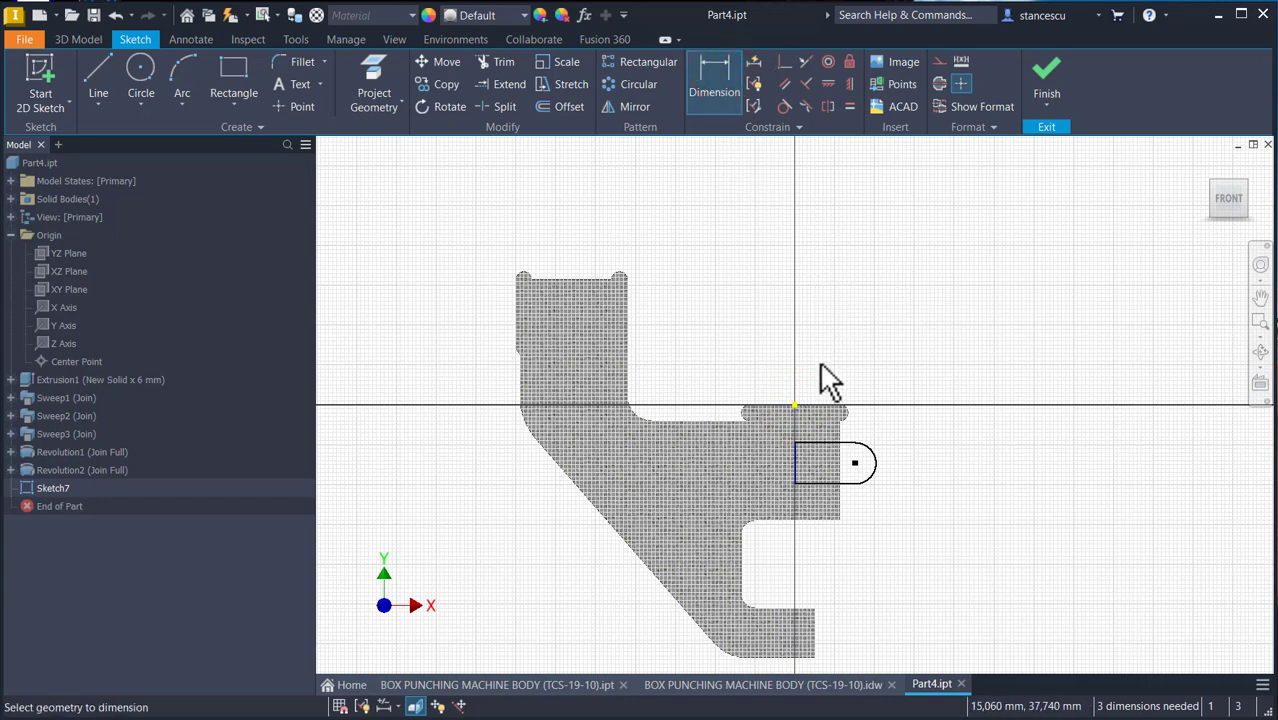
{"action": "left_click", "coordinate": [875, 462]}
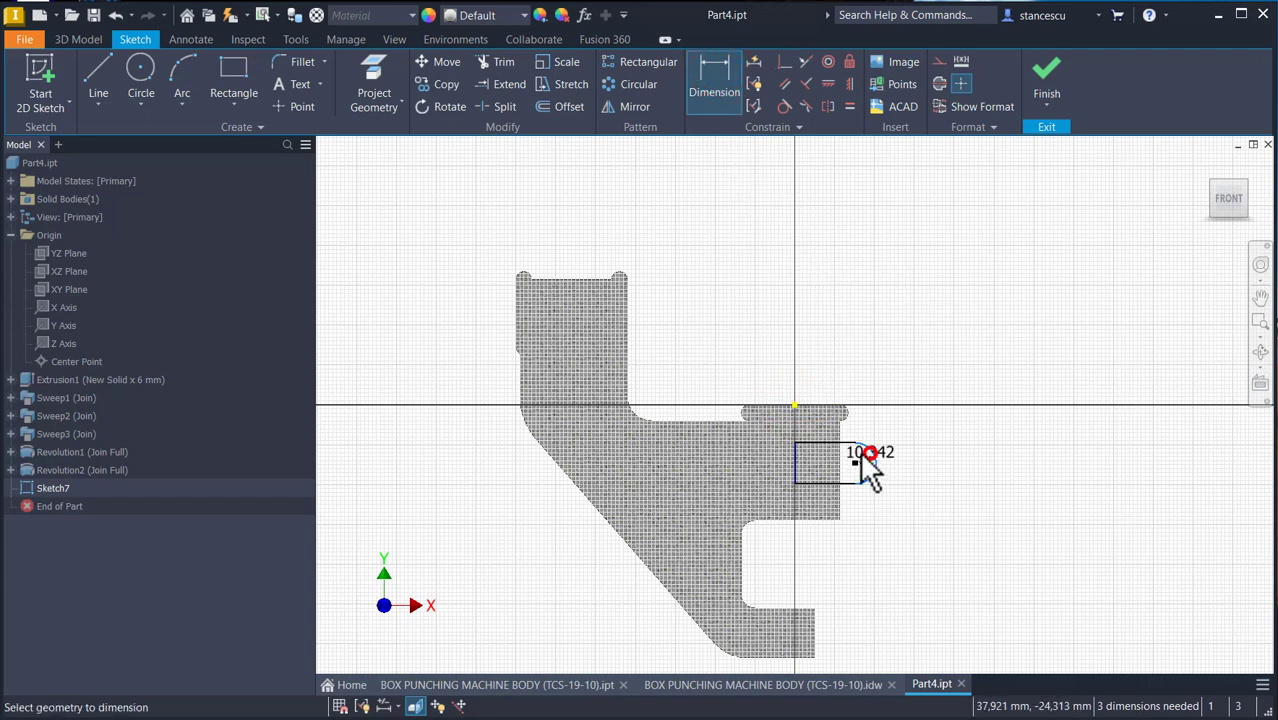
{"action": "left_click", "coordinate": [792, 452]}
{"action": "left_click", "coordinate": [818, 340]}
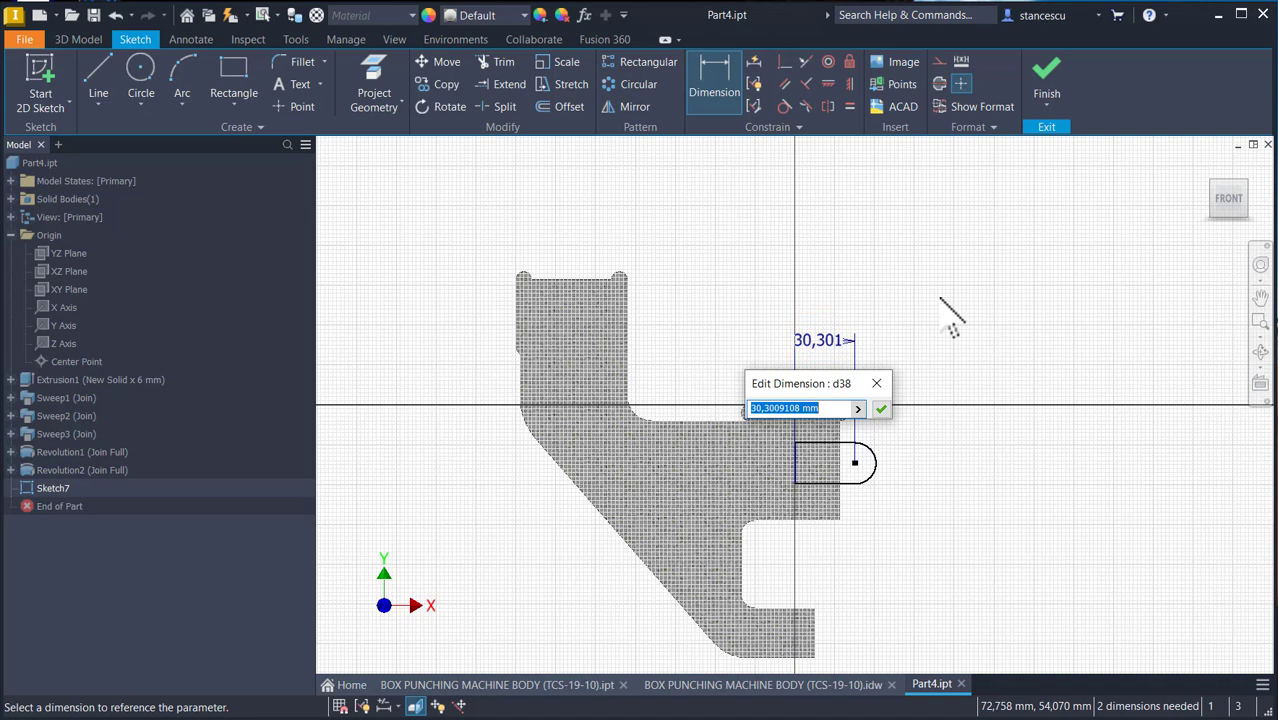
{"action": "key", "text": "Return"}
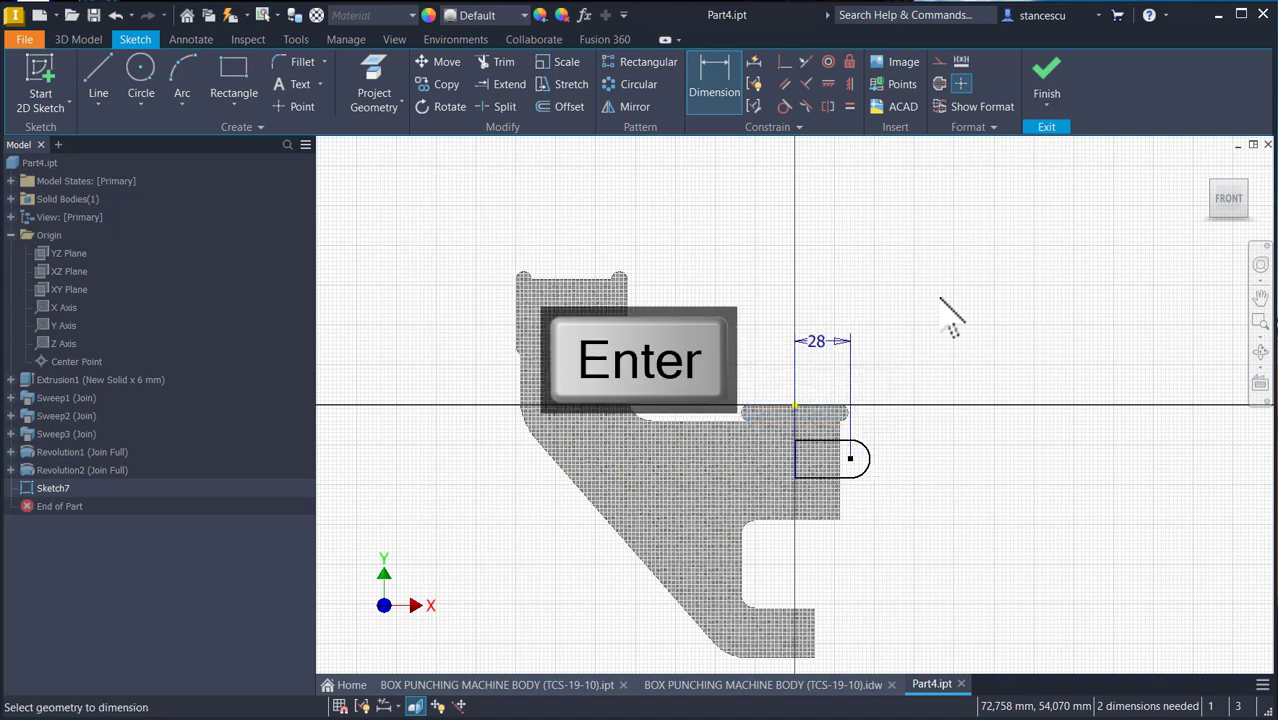
- Dimension the radius of the lug profile's end arc as 10 mm
{"action": "left_click", "coordinate": [866, 464]}
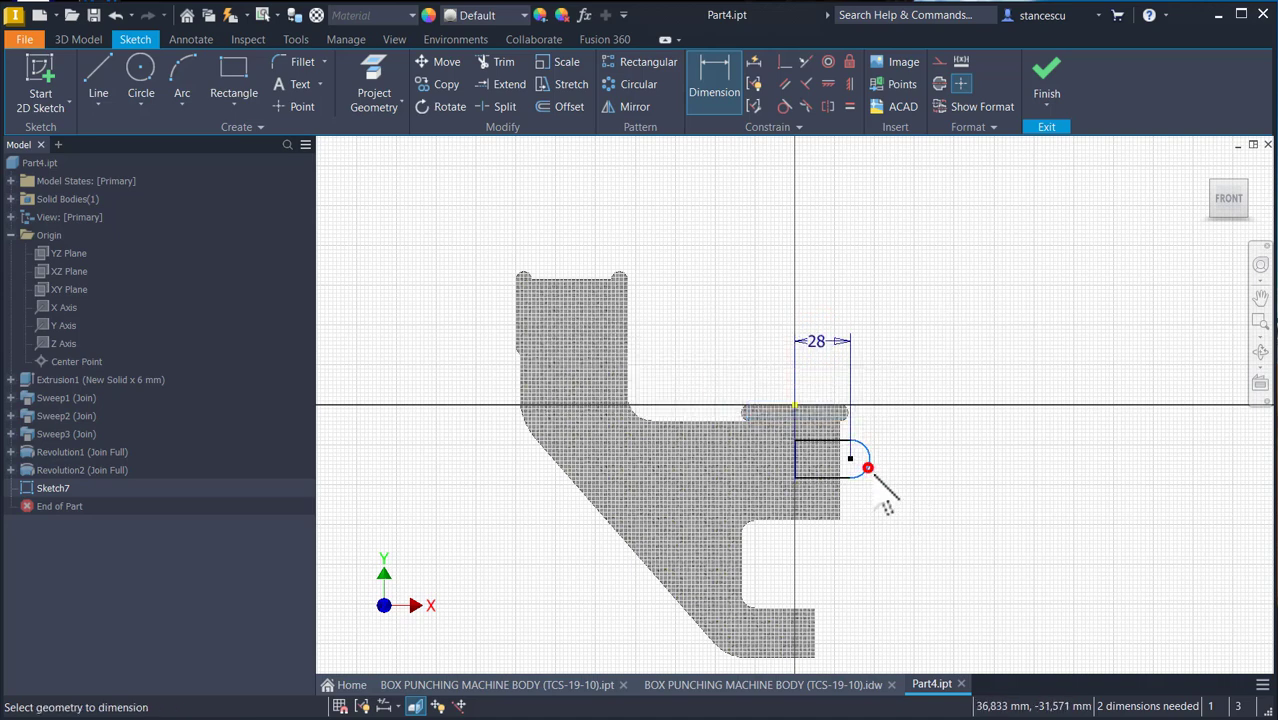
{"action": "left_click", "coordinate": [907, 496]}
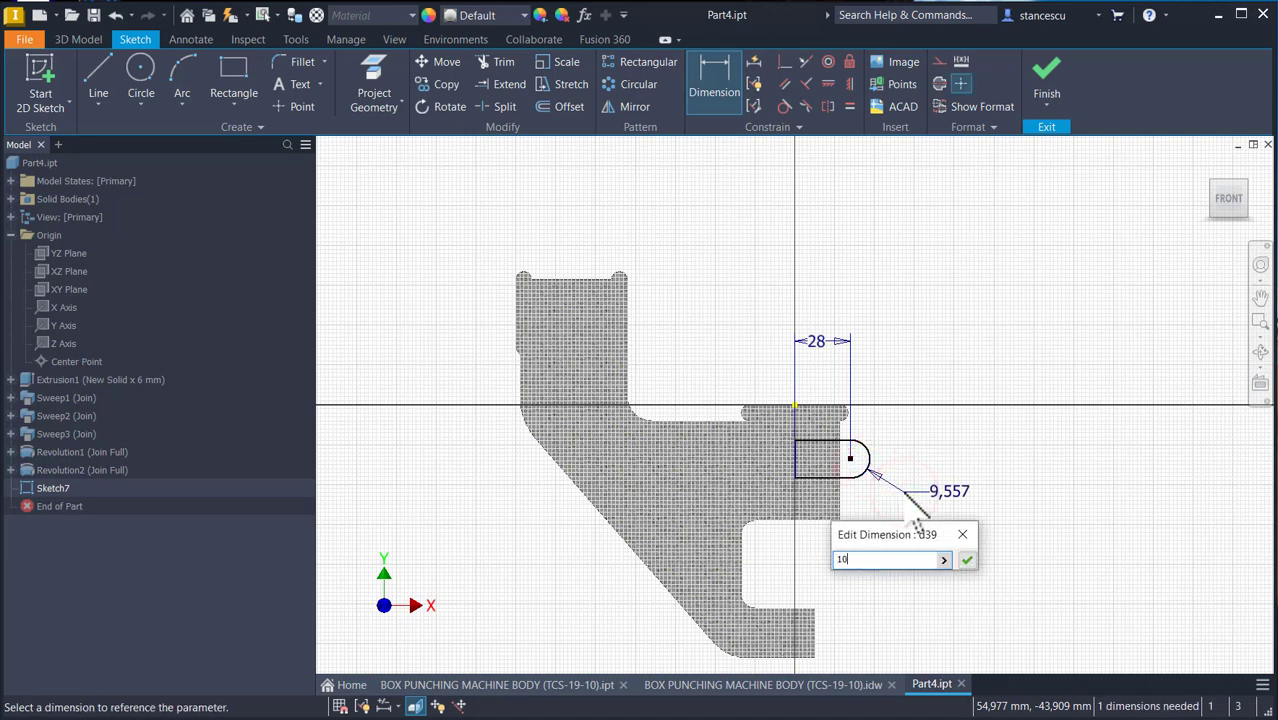
{"action": "key", "text": "Return"}
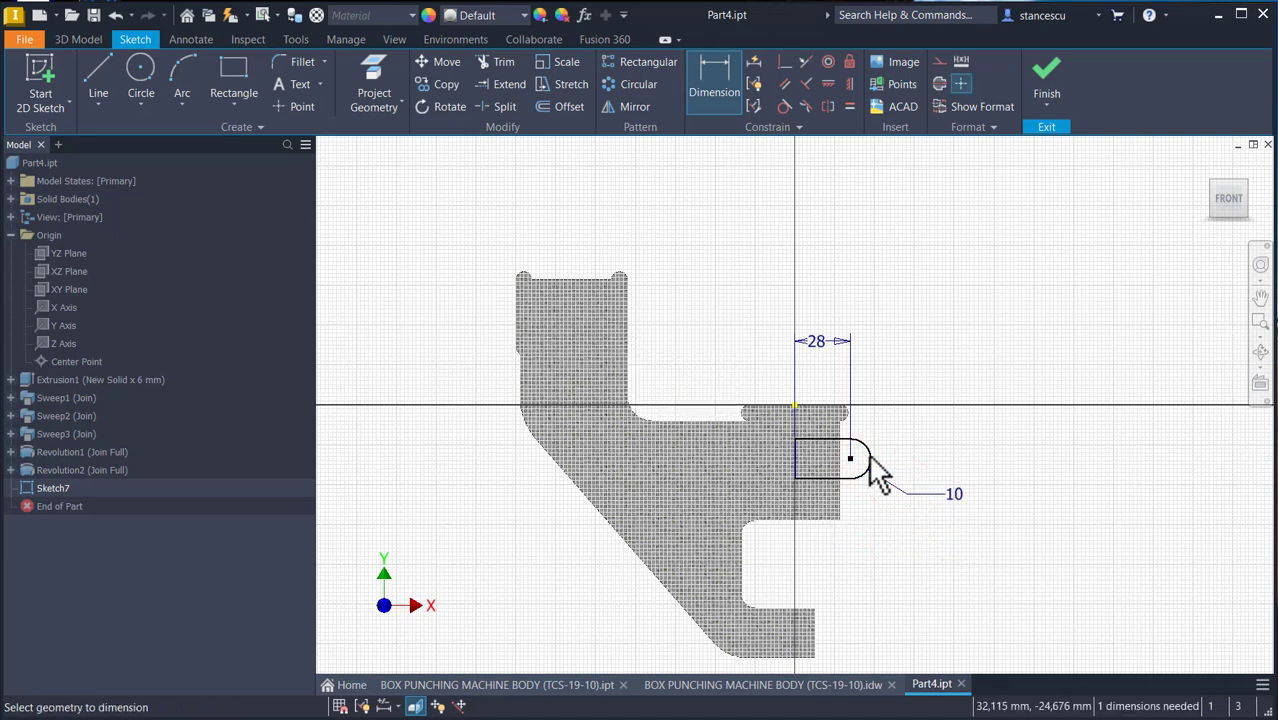
- Dimension the vertical distance from the arc centre to the cylinder's lower edge as 35 mm and finish the sketch
{"action": "left_click", "coordinate": [862, 444]}
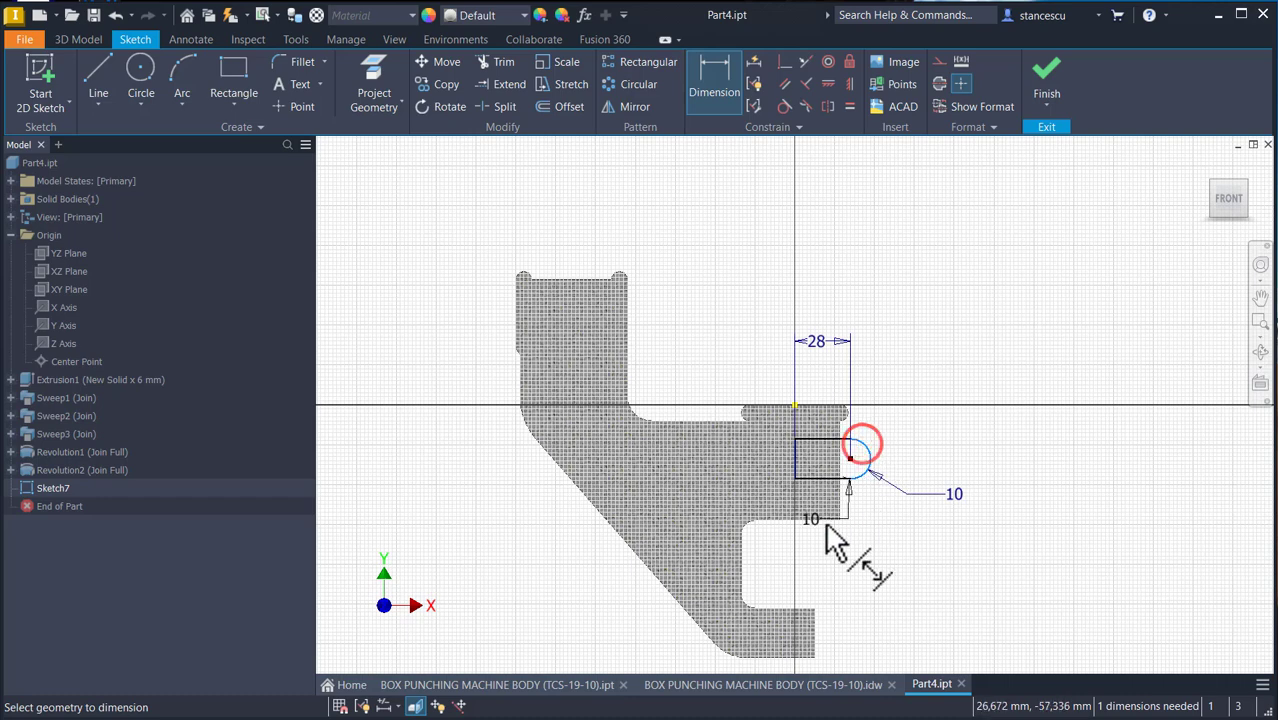
{"action": "left_click", "coordinate": [823, 518]}
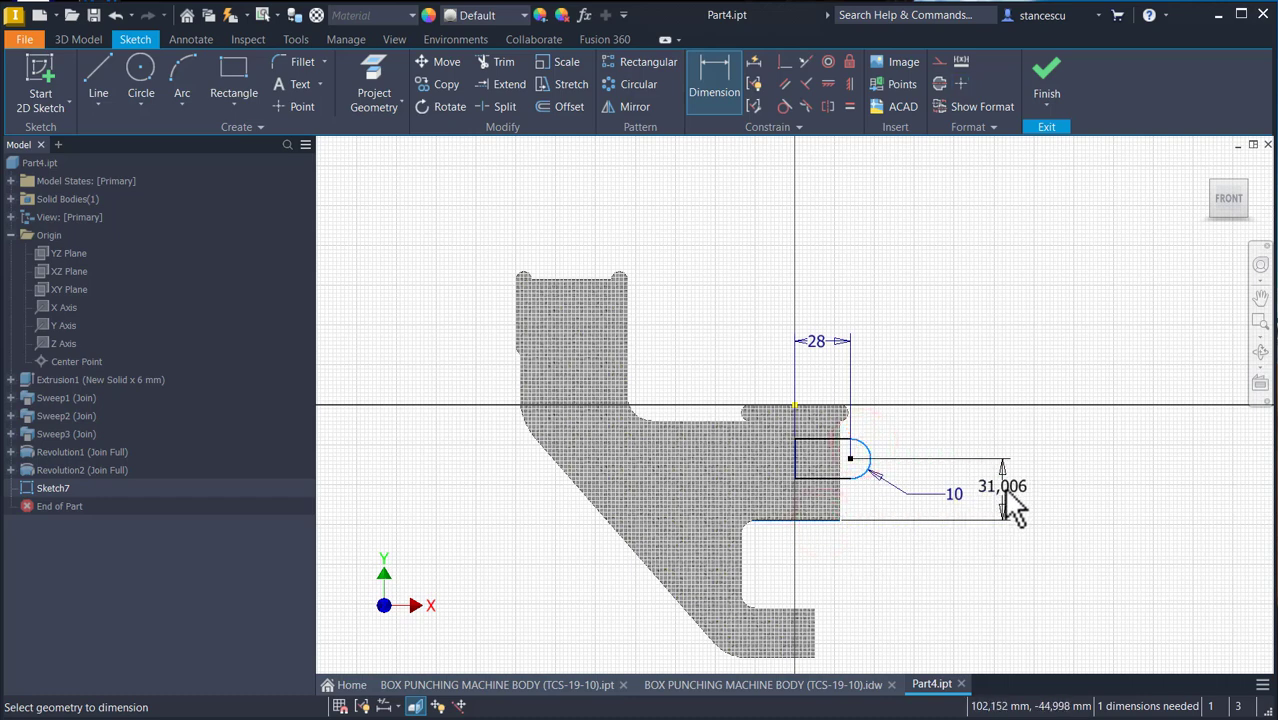
{"action": "left_click", "coordinate": [1013, 490]}
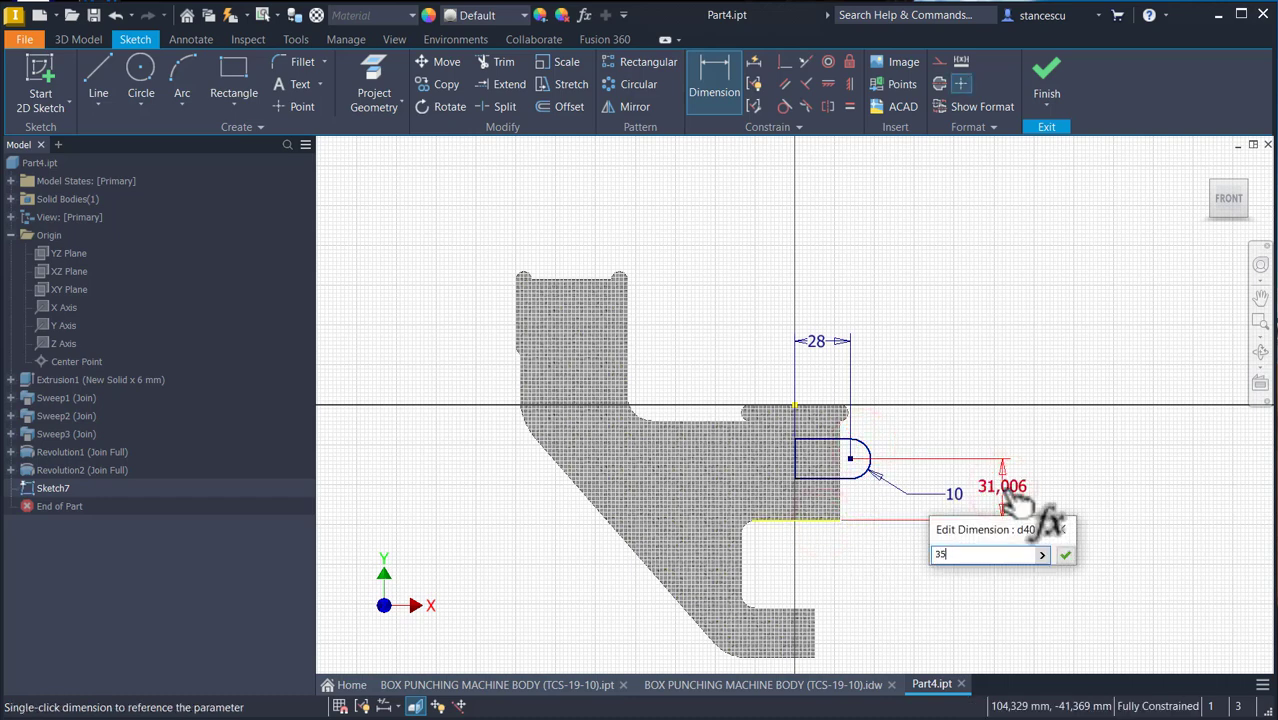
{"action": "type", "text": "35"}
{"action": "key", "text": "Return"}
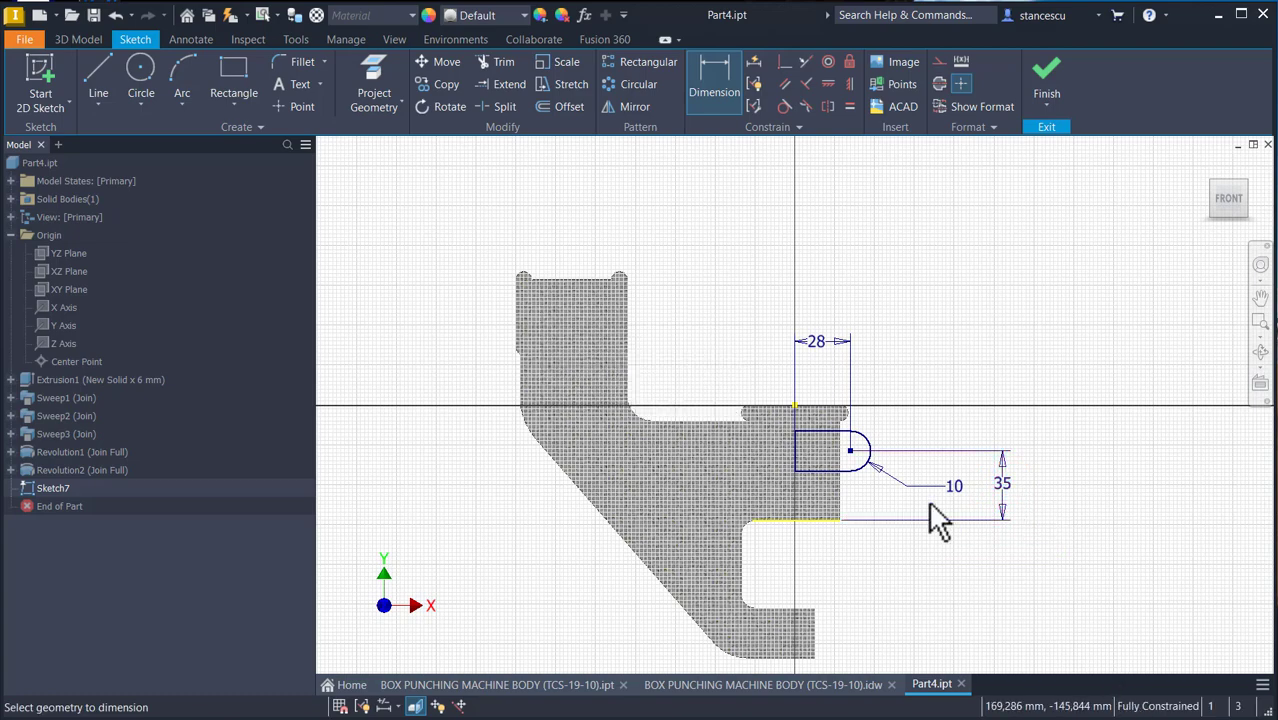
{"action": "left_click", "coordinate": [1048, 90]}
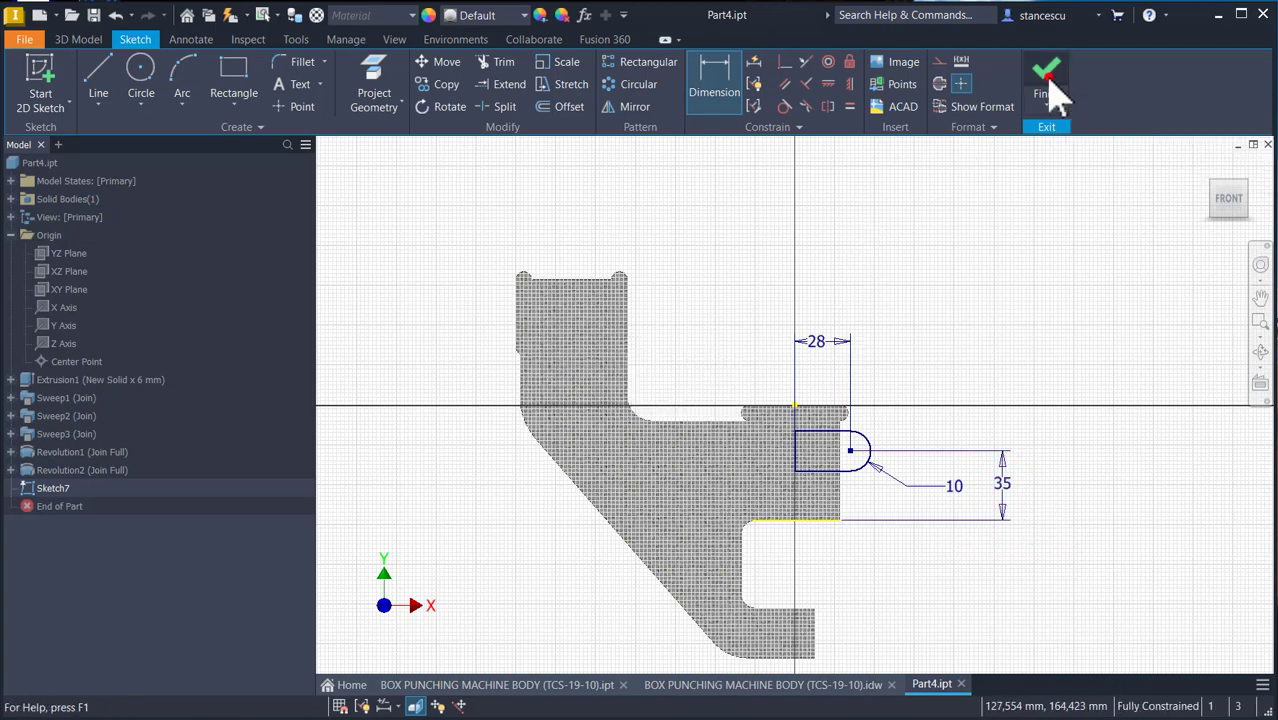
- Check the lug's width in the drawing's plan view and extrude the lug profile 37 mm symmetrically in Part4, joined to the body
{"action": "left_click", "coordinate": [742, 684]}
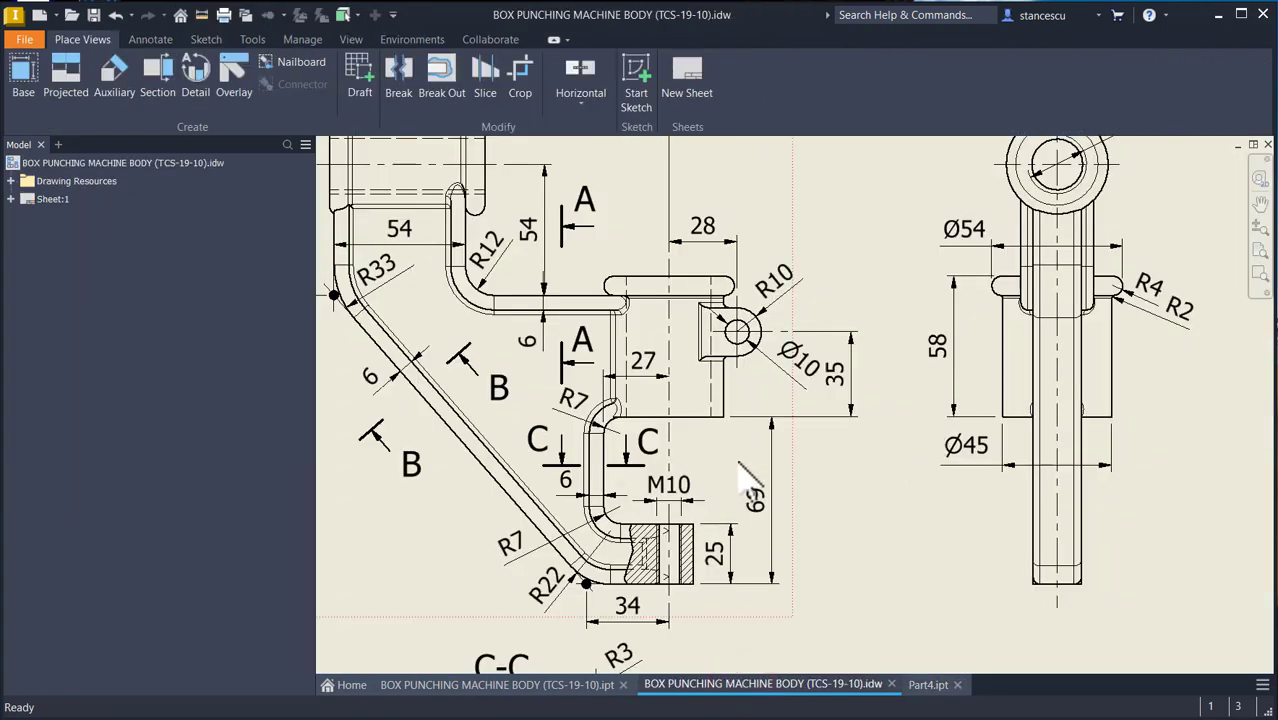
{"action": "middle_click_drag", "start_coordinate": [833, 548], "coordinate": [853, 340]}
{"action": "middle_click_drag", "start_coordinate": [869, 471], "coordinate": [862, 366]}
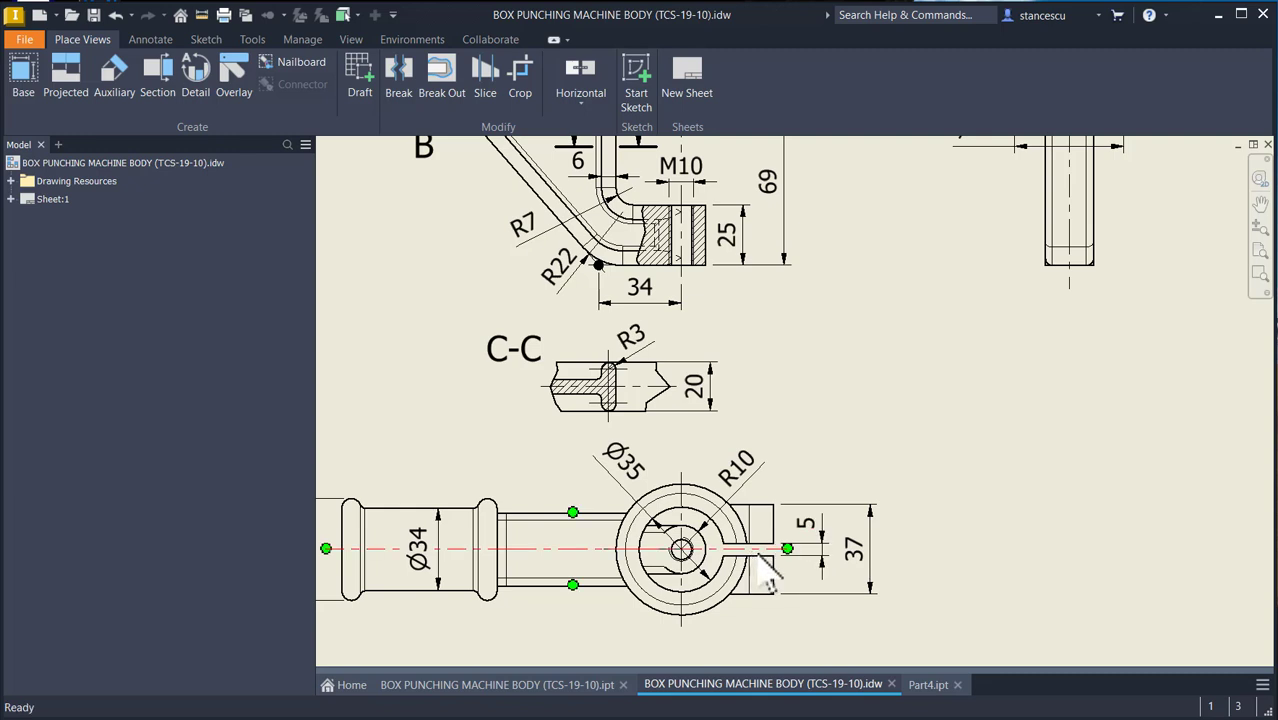
{"action": "left_click", "coordinate": [924, 686]}
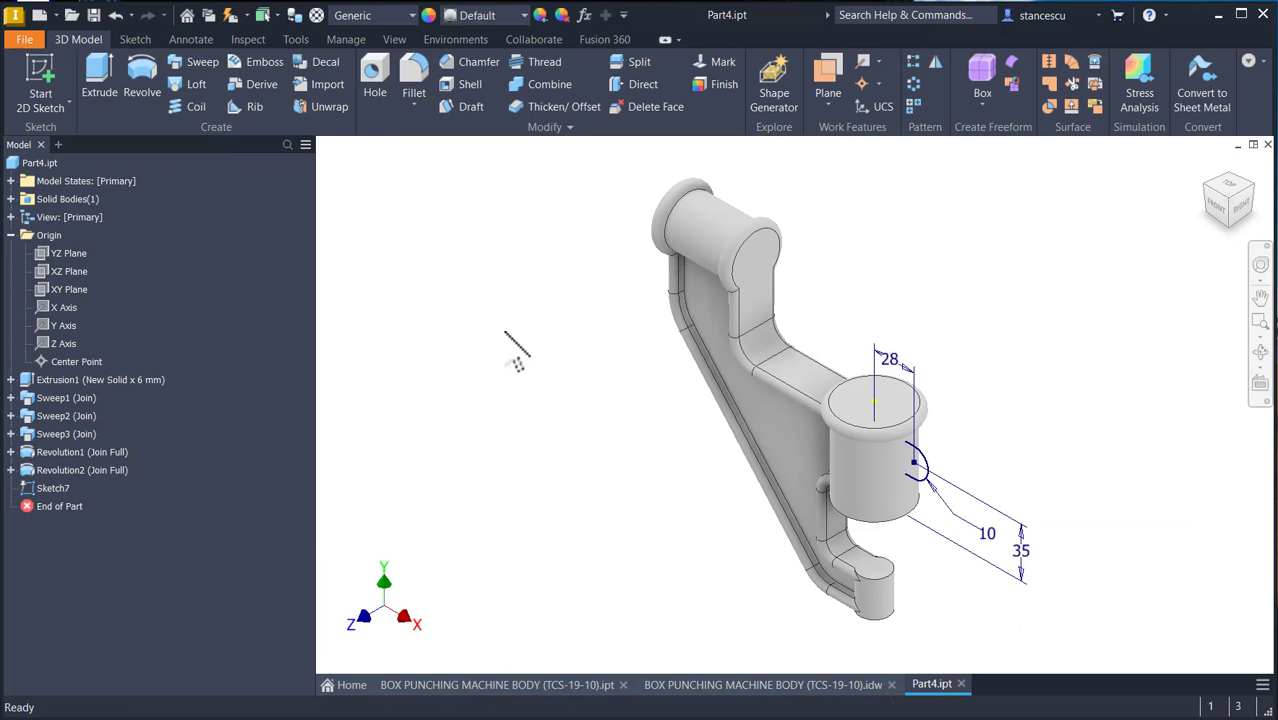
{"action": "left_click", "coordinate": [100, 85]}
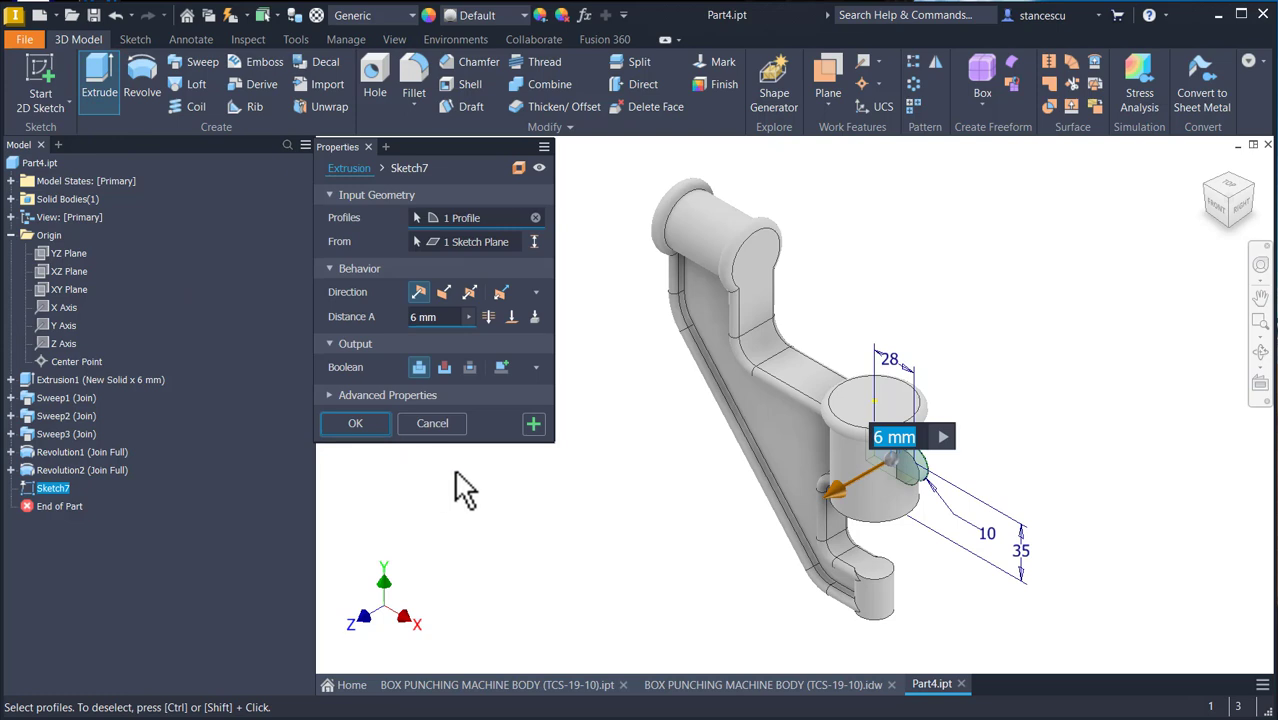
{"action": "left_click", "coordinate": [470, 291]}
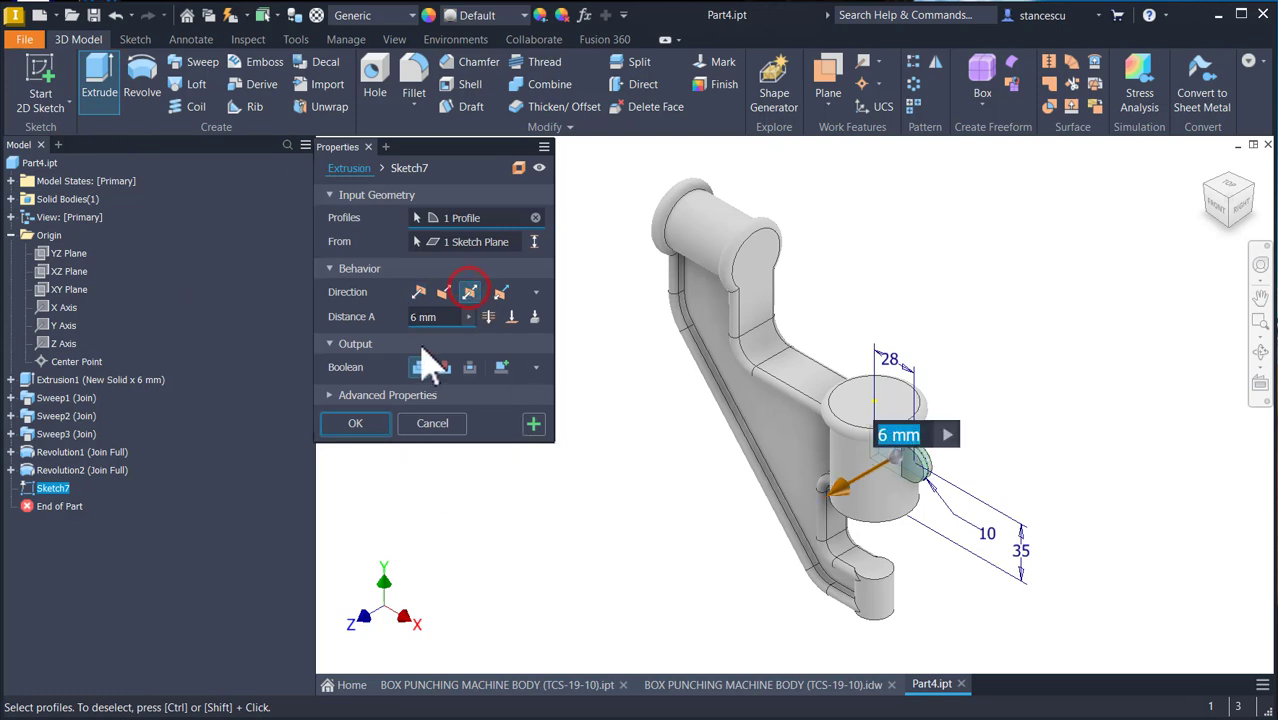
{"action": "left_click", "coordinate": [439, 317]}
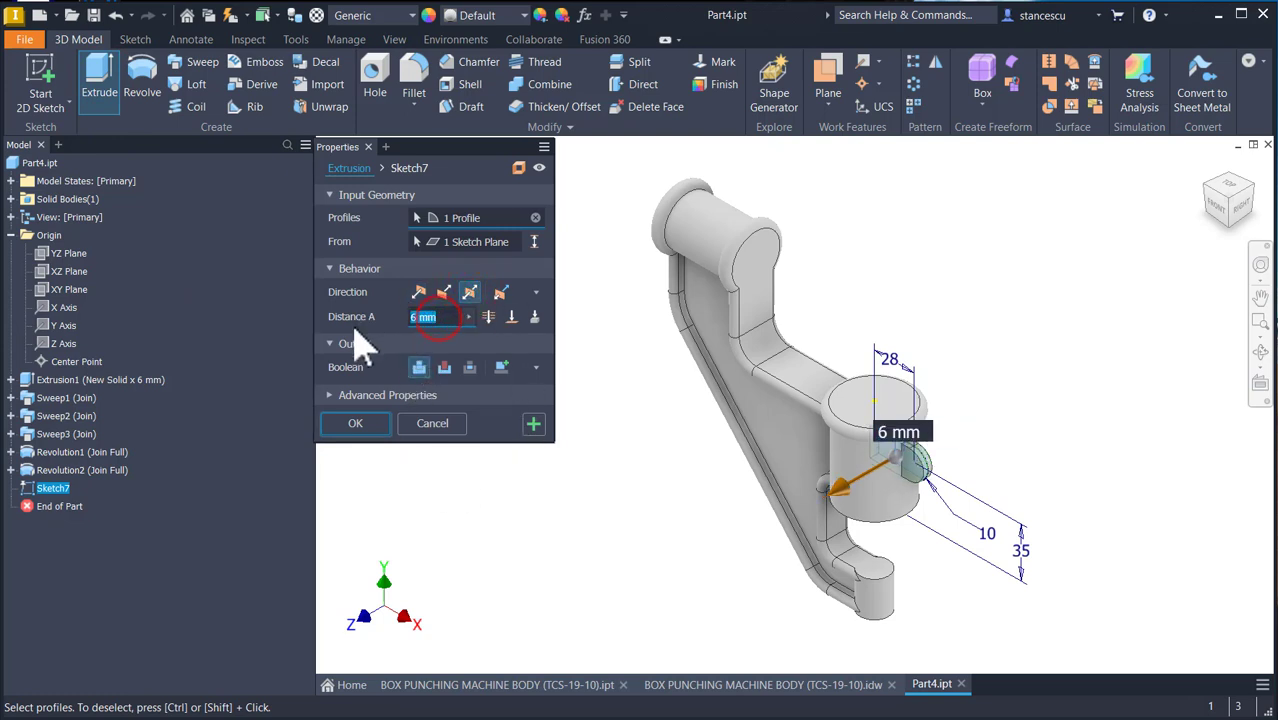
{"action": "type", "text": "37"}
{"action": "key", "text": "Return"}
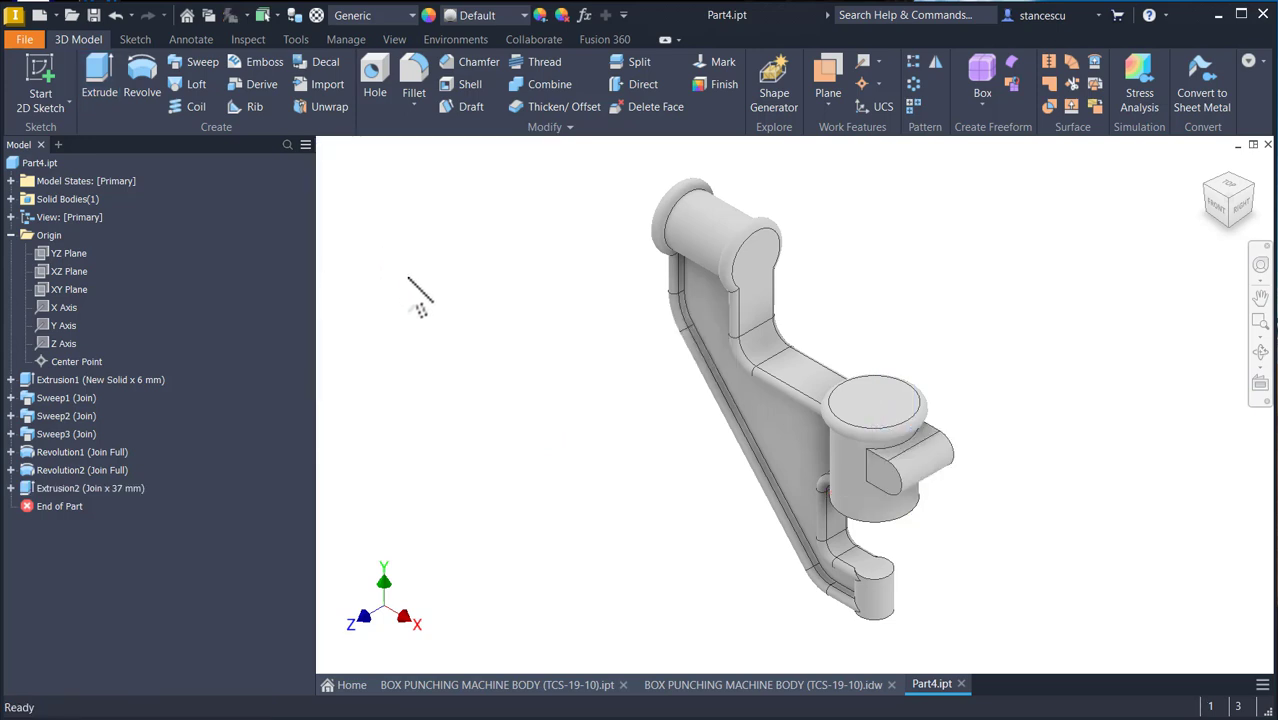
- Start a sketch on the flanged cylinder's top face and draw a rectangle about 53 by 17 mm from its centre axis across the lug
{"action": "left_click", "coordinate": [892, 397]}
{"action": "key", "text": "s"}
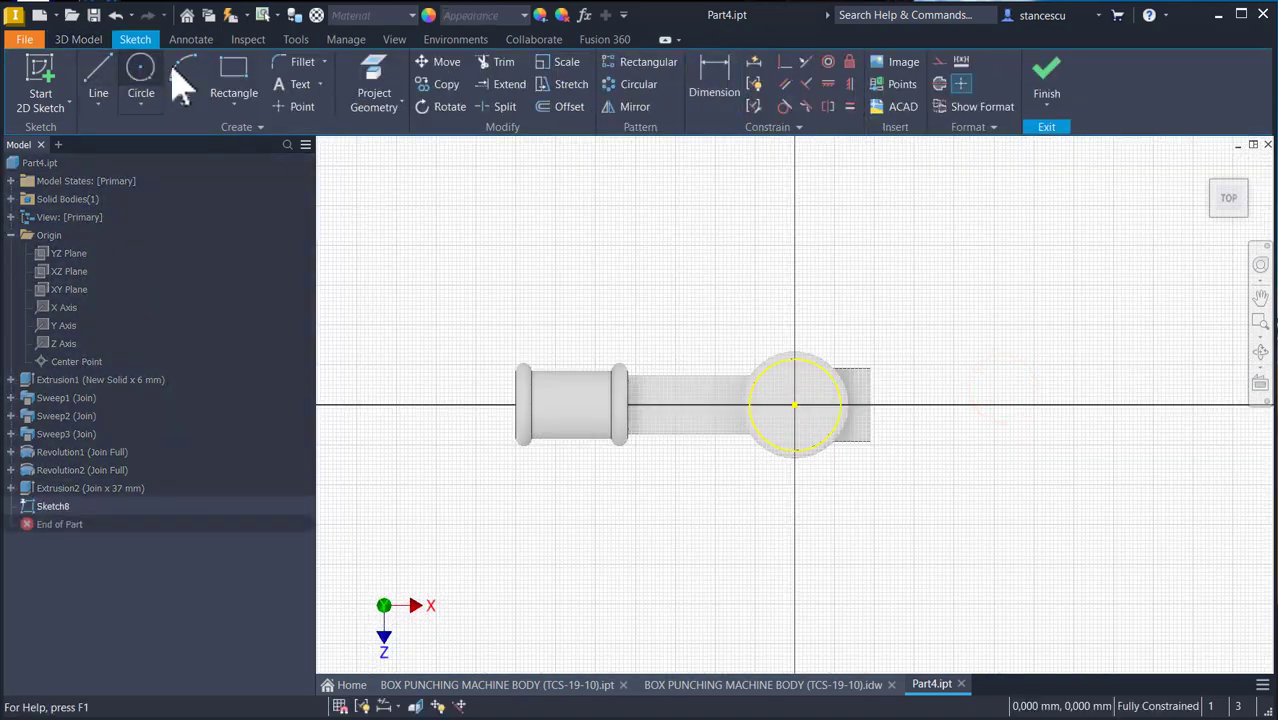
{"action": "left_click", "coordinate": [236, 82]}
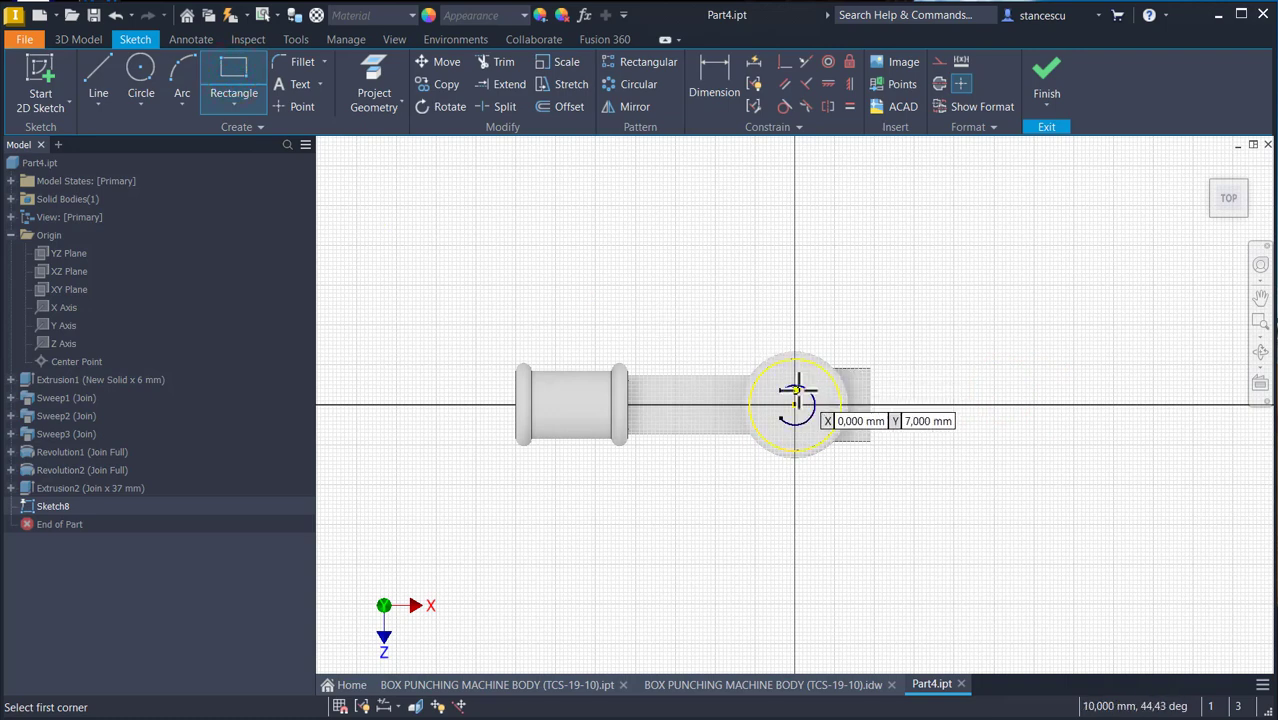
{"action": "left_click", "coordinate": [899, 389]}
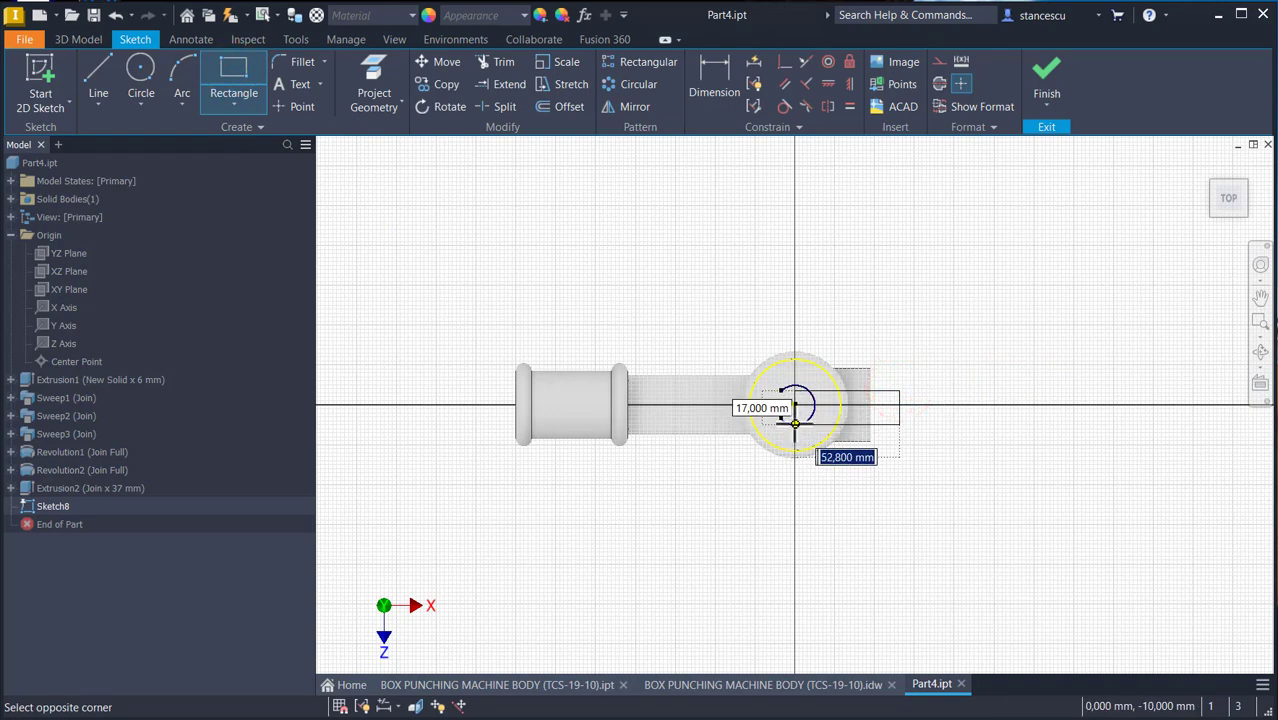
{"action": "left_click", "coordinate": [794, 424]}
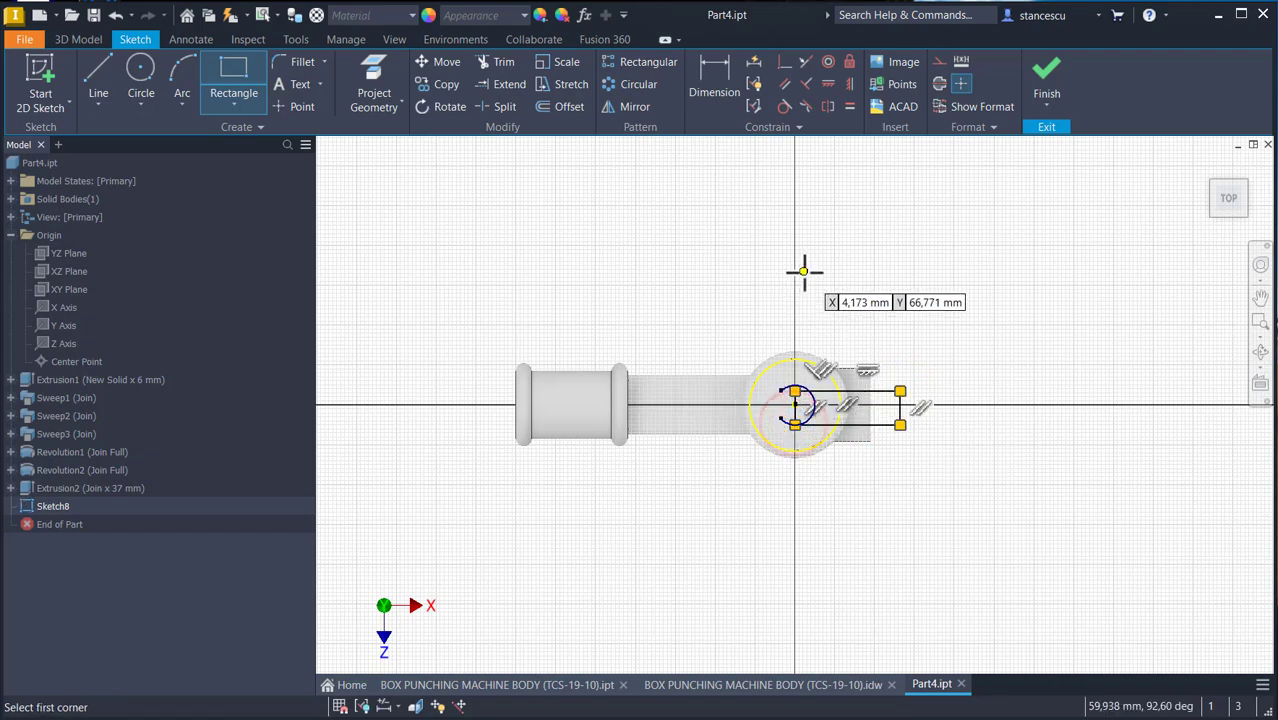
{"action": "key", "text": "Escape"}
{"action": "scroll", "coordinate": [862, 285], "scroll_direction": "down", "scroll_amount": 3}
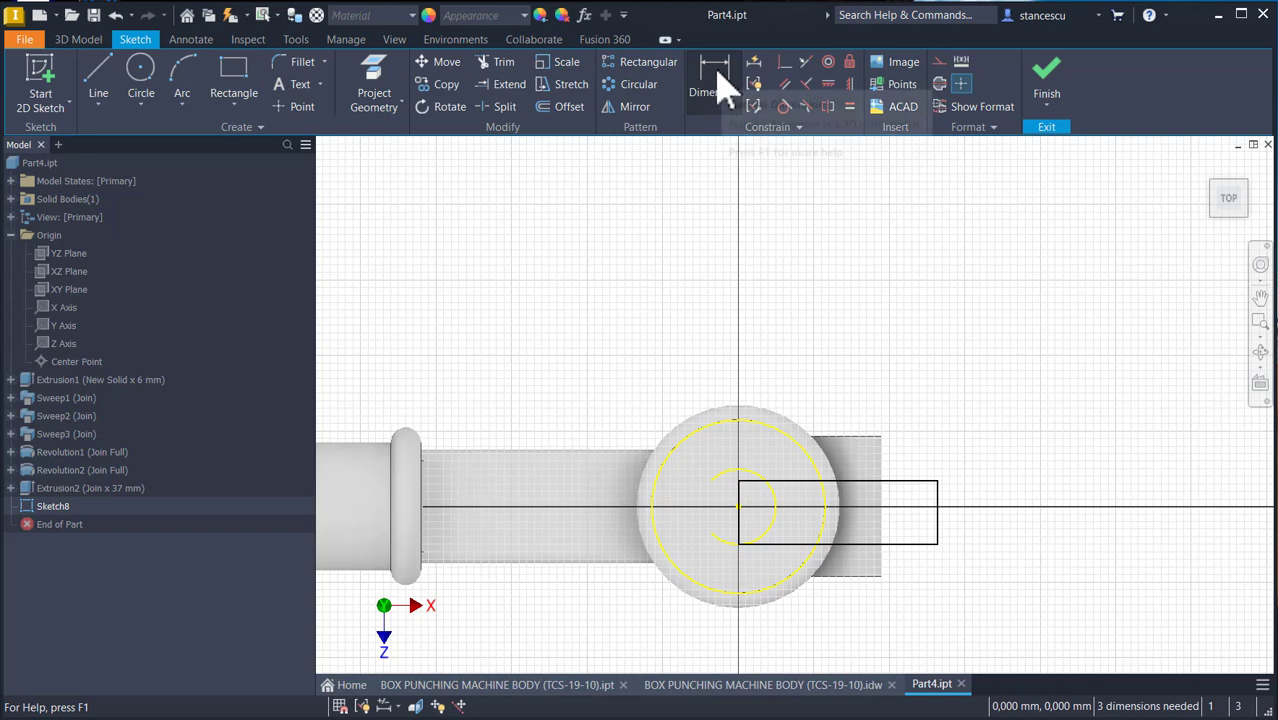
- Constrain the midpoint of the rectangle's inner vertical edge coincident with the origin point
{"action": "left_click", "coordinate": [788, 63]}
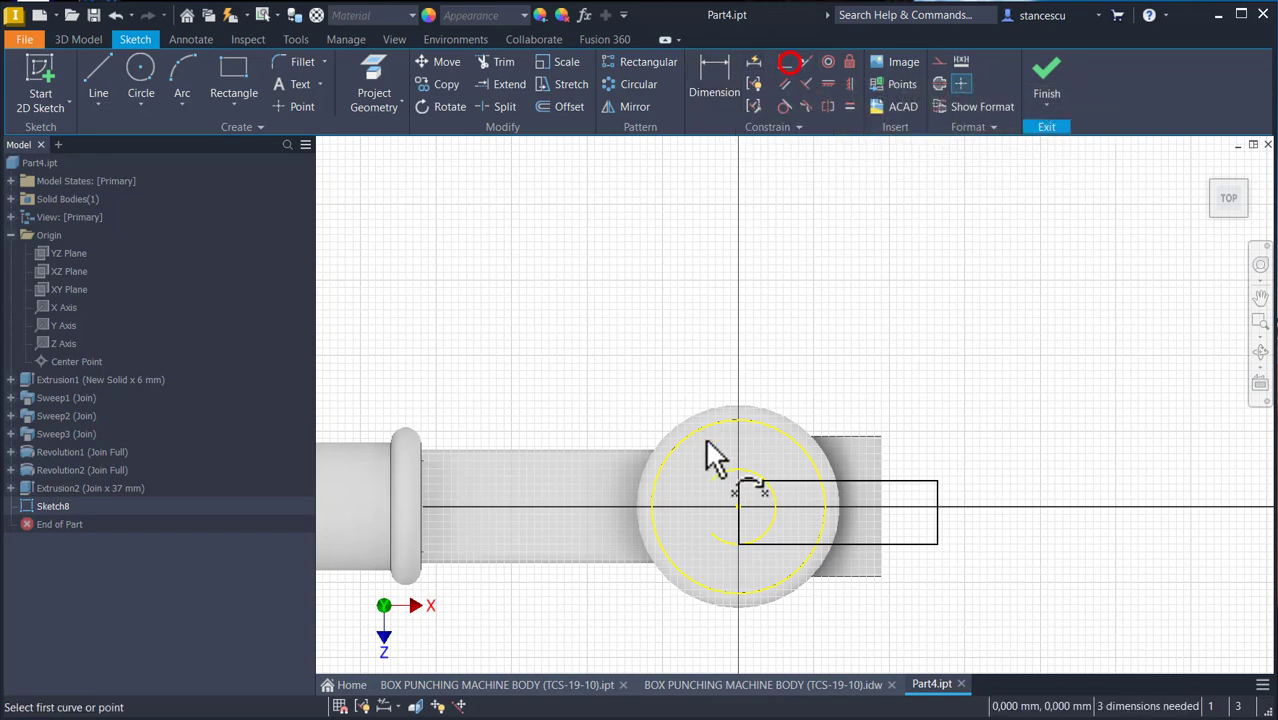
{"action": "left_click", "coordinate": [739, 514]}
{"action": "left_click", "coordinate": [738, 507]}
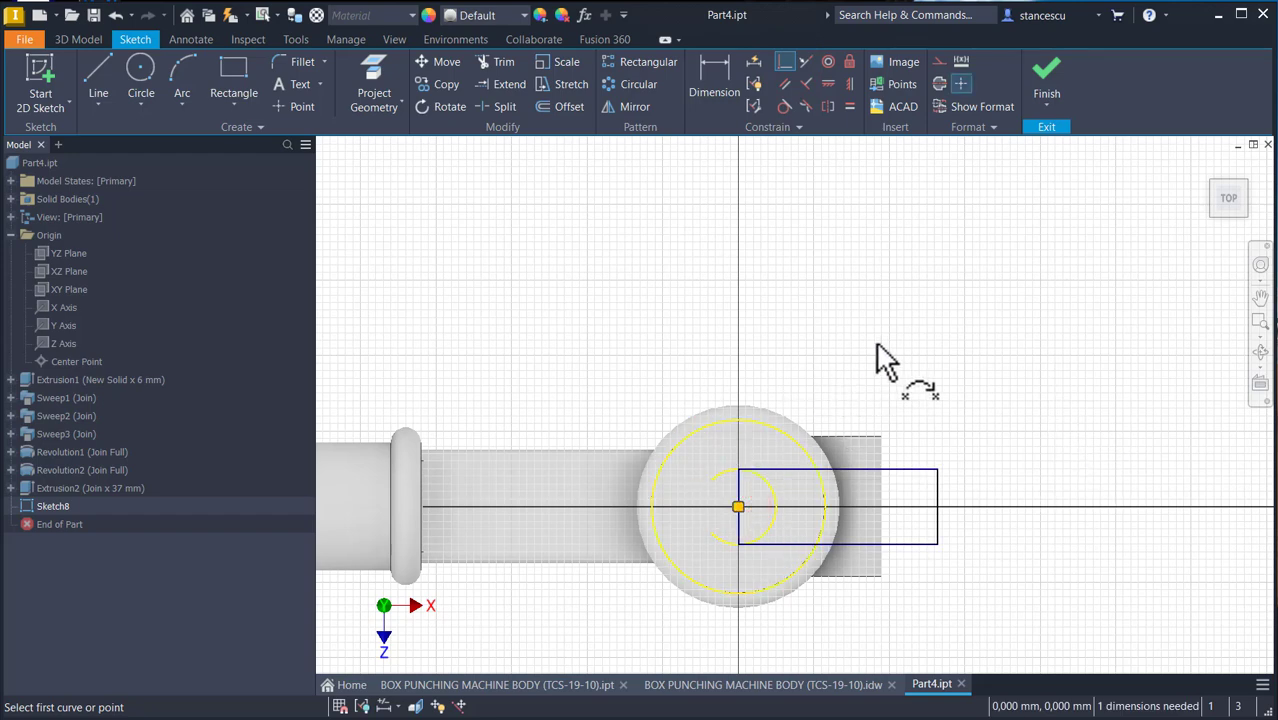
{"action": "key", "text": "Escape"}
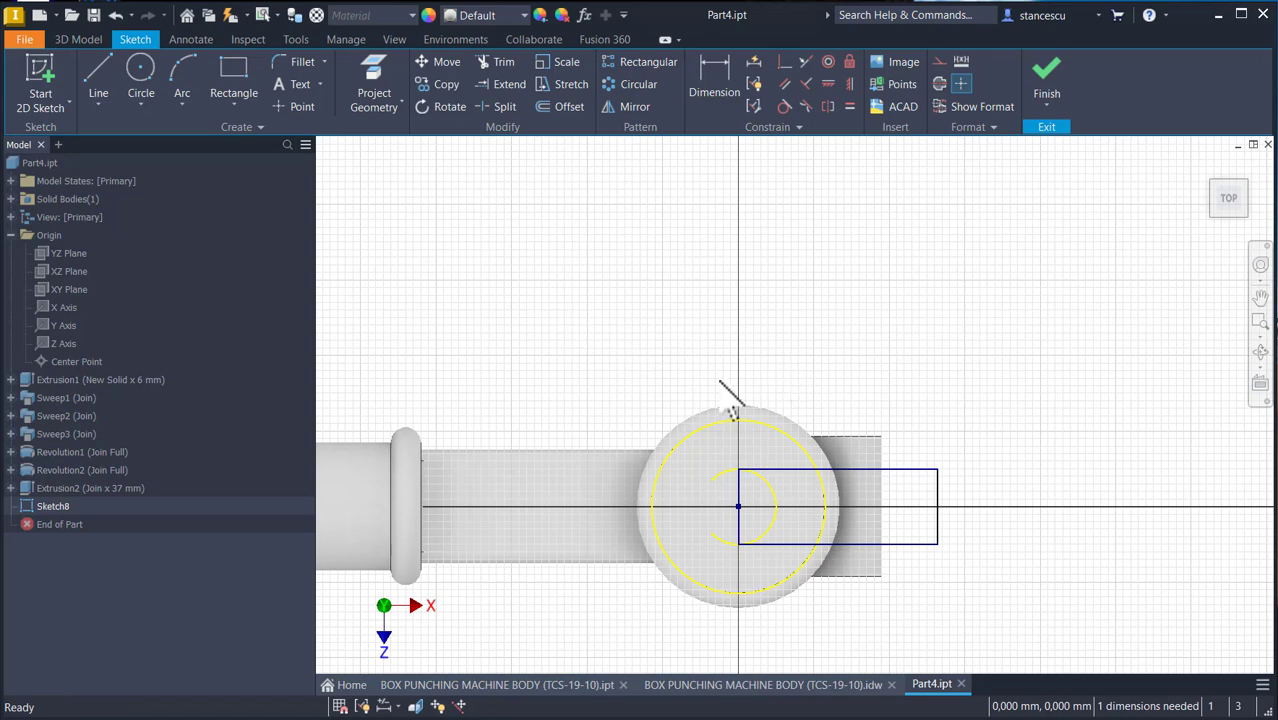
- Convert the projected circle and inner arc of the cylinder to construction geometry
{"action": "left_click_drag", "start_coordinate": [720, 369], "coordinate": [642, 612]}
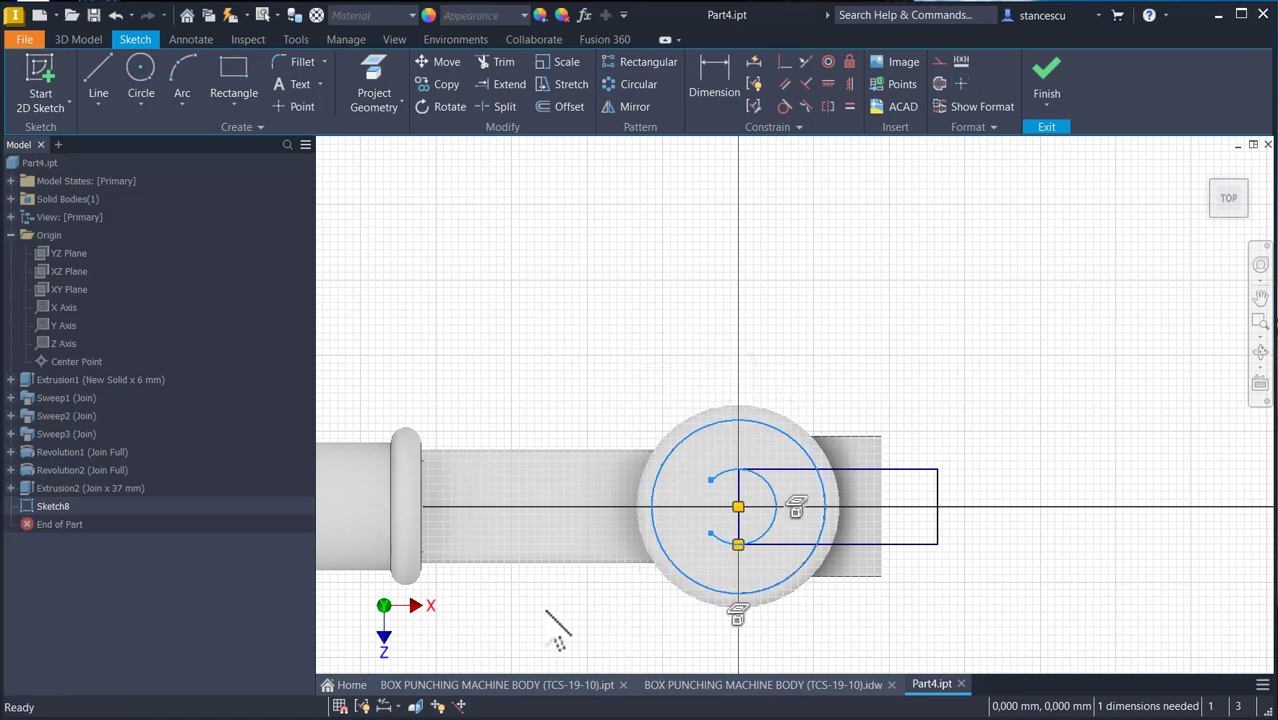
{"action": "left_click", "coordinate": [940, 61]}
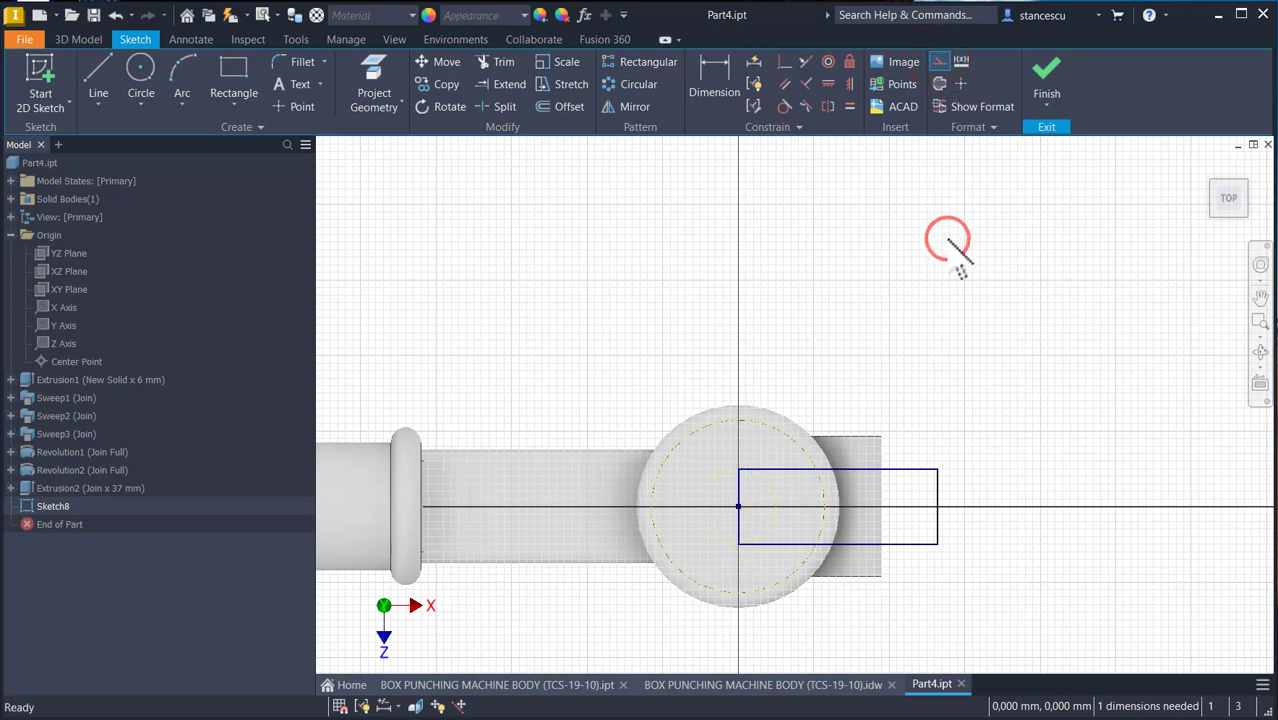
{"action": "left_click", "coordinate": [707, 95]}
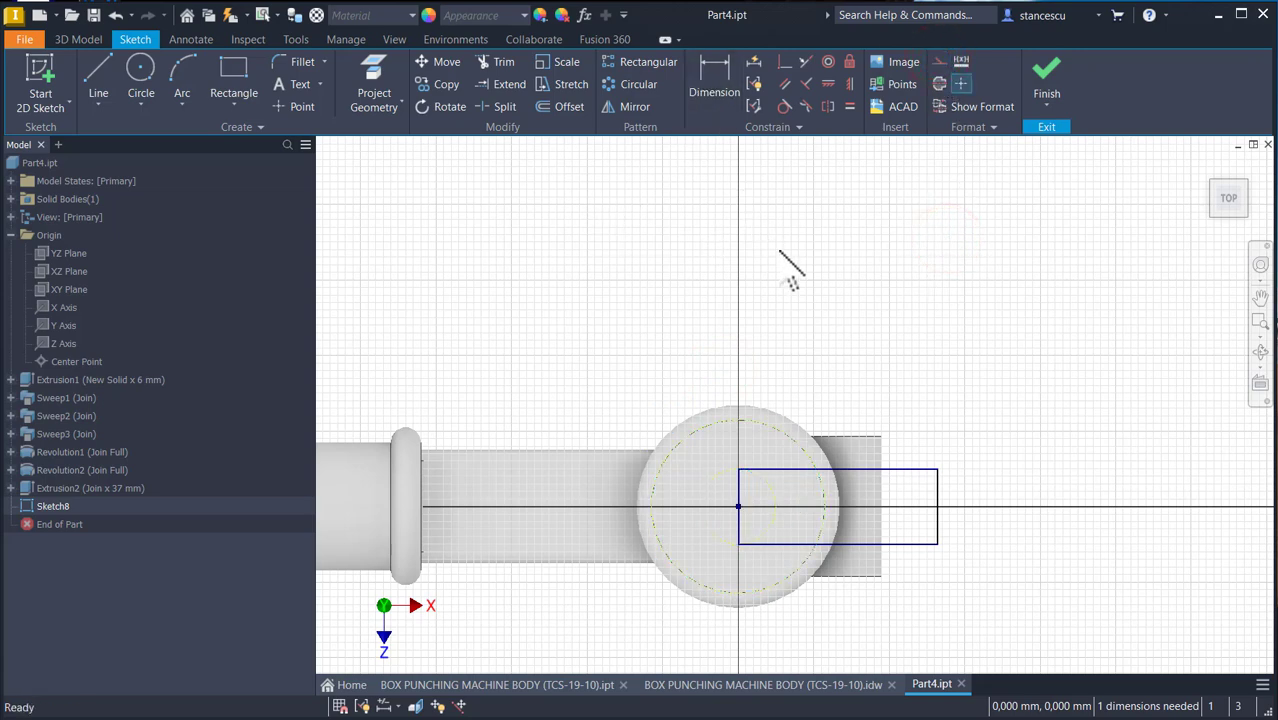
- Project the lug's outer end edge into the sketch and make the rectangle's outer vertical edge collinear with it
{"action": "left_click", "coordinate": [376, 86]}
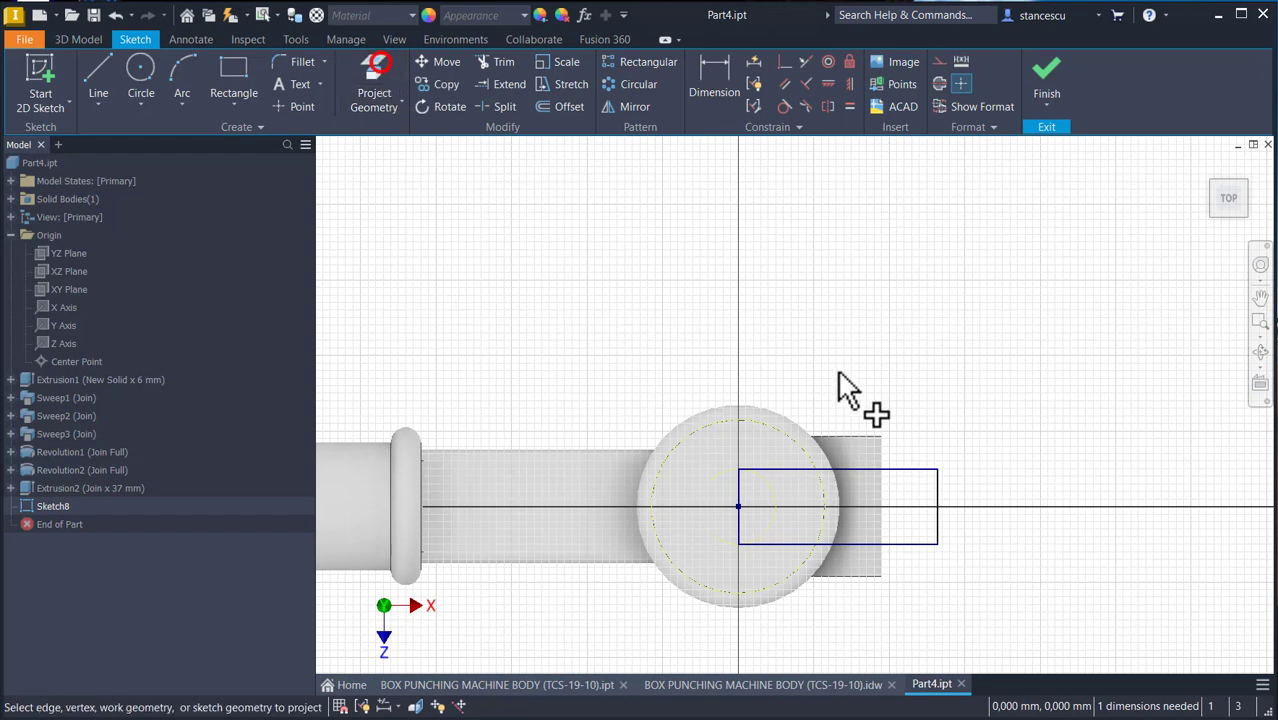
{"action": "left_click", "coordinate": [884, 449]}
{"action": "left_click", "coordinate": [930, 340]}
{"action": "left_click", "coordinate": [805, 62]}
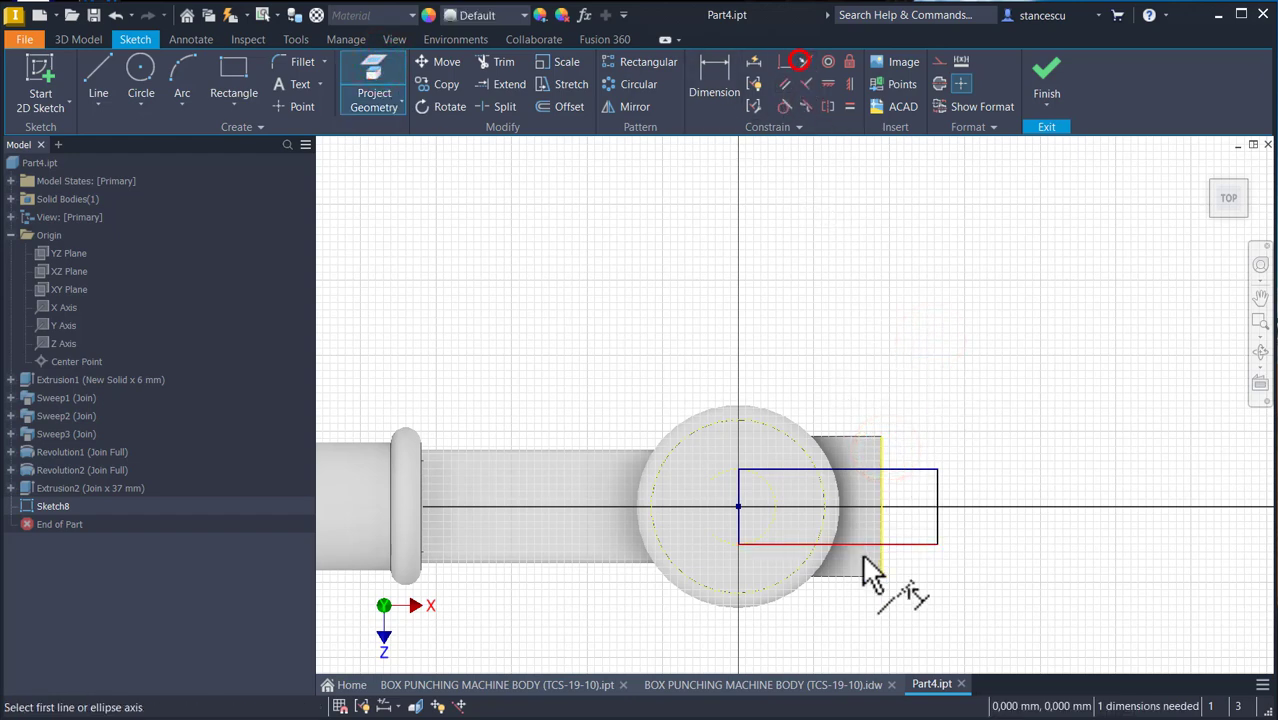
{"action": "left_click", "coordinate": [939, 525]}
{"action": "left_click", "coordinate": [880, 522]}
- Try to dimension the rectangle's width between its two horizontal edges
{"action": "left_click", "coordinate": [718, 68]}
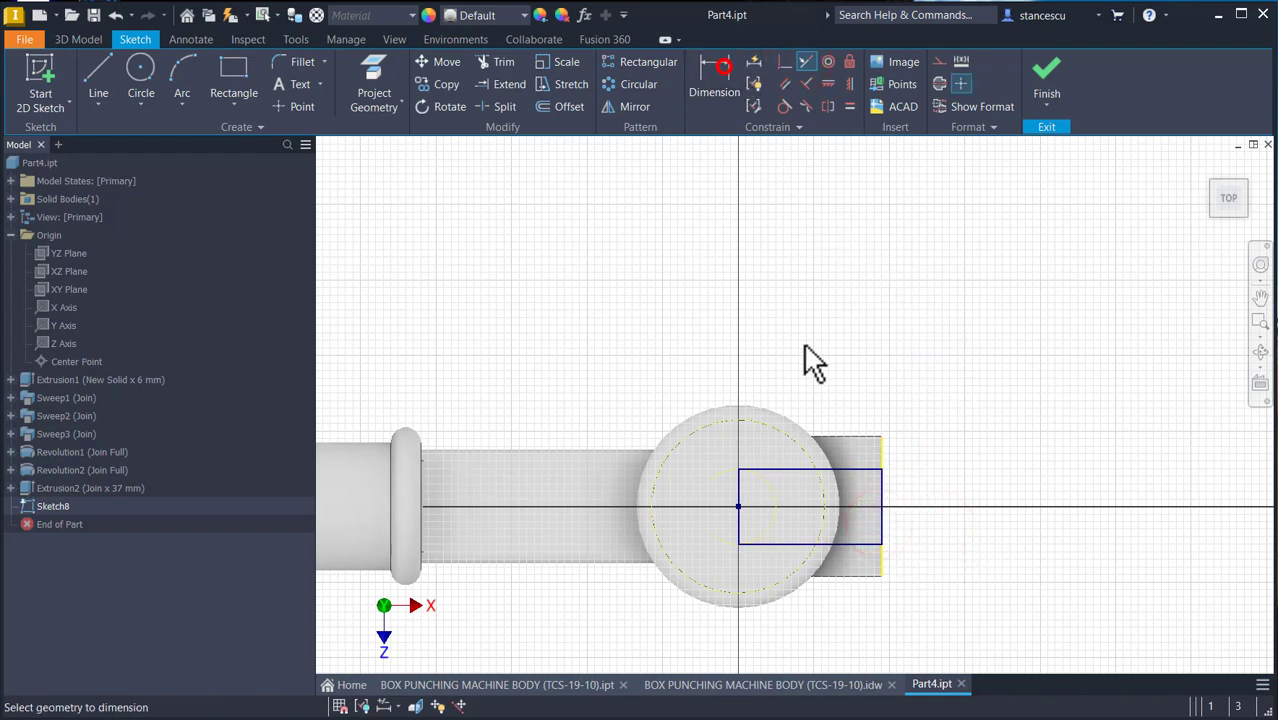
{"action": "left_click", "coordinate": [864, 469]}
{"action": "left_click", "coordinate": [855, 545]}
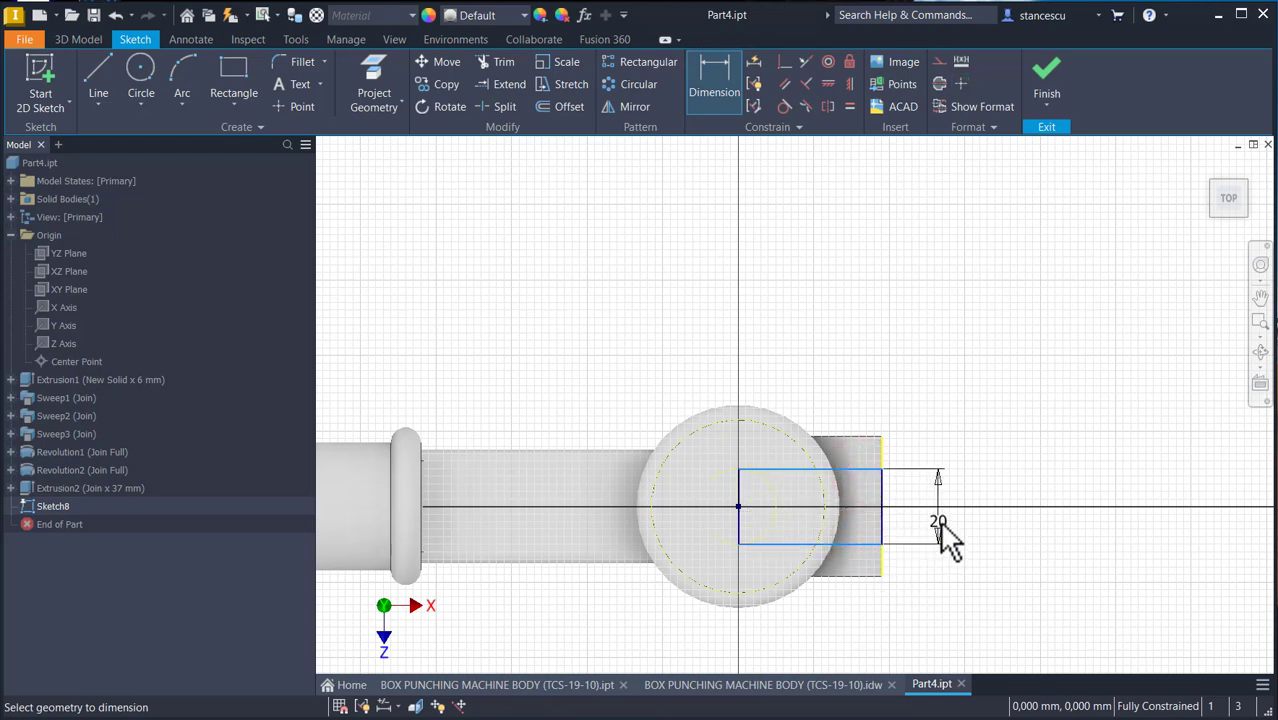
{"action": "left_click", "coordinate": [939, 522]}
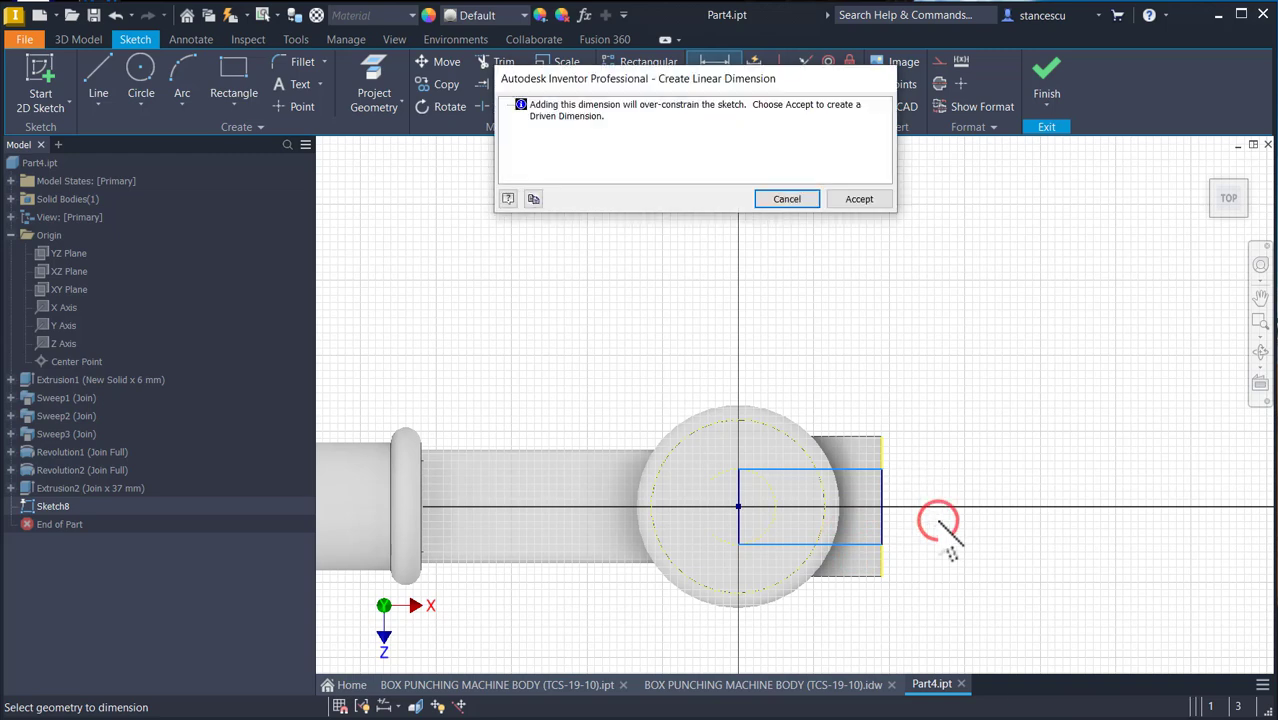
{"action": "left_click", "coordinate": [812, 200]}
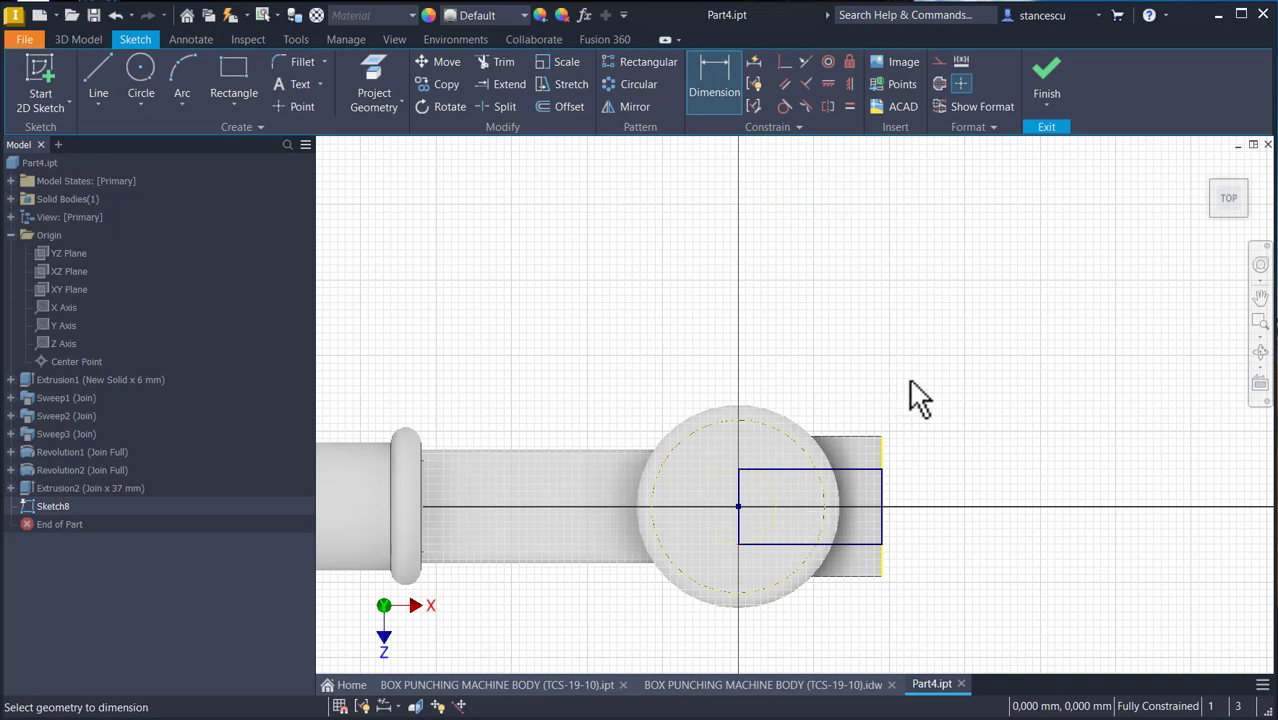
{"action": "key", "text": "Escape"}
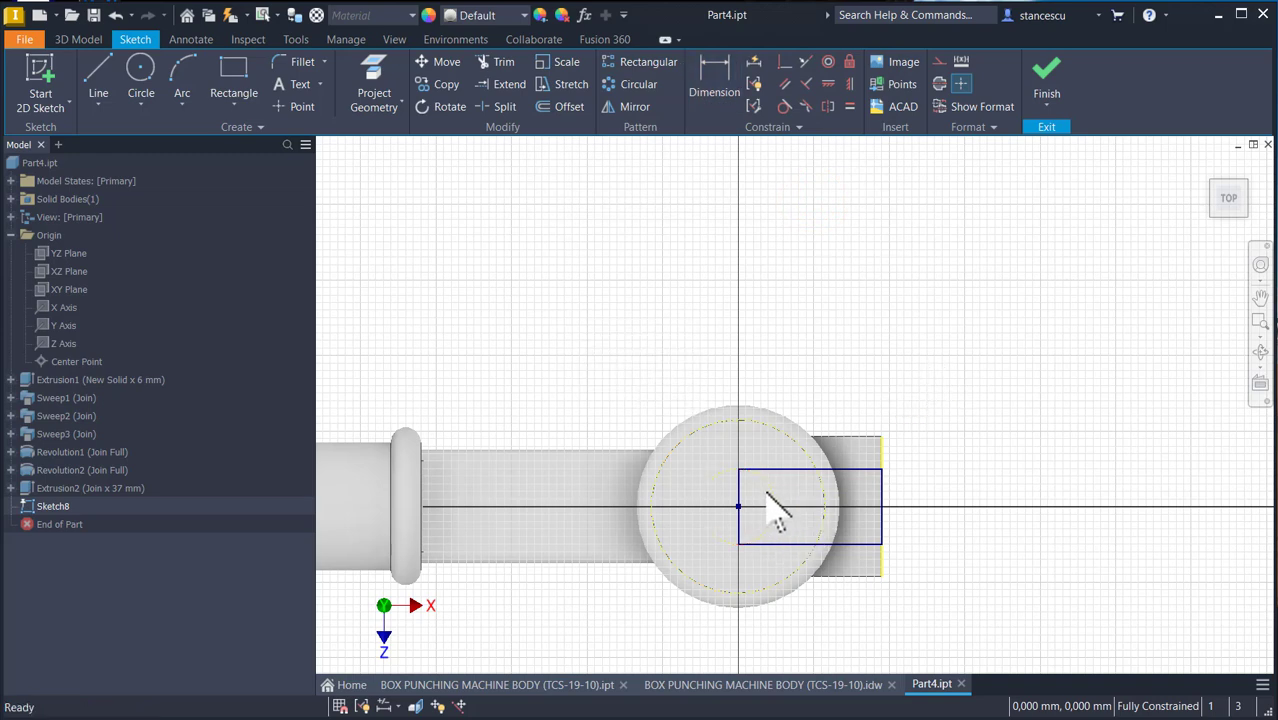
- Delete the projected inner arc around the origin from the sketch
{"action": "left_click", "coordinate": [768, 492]}
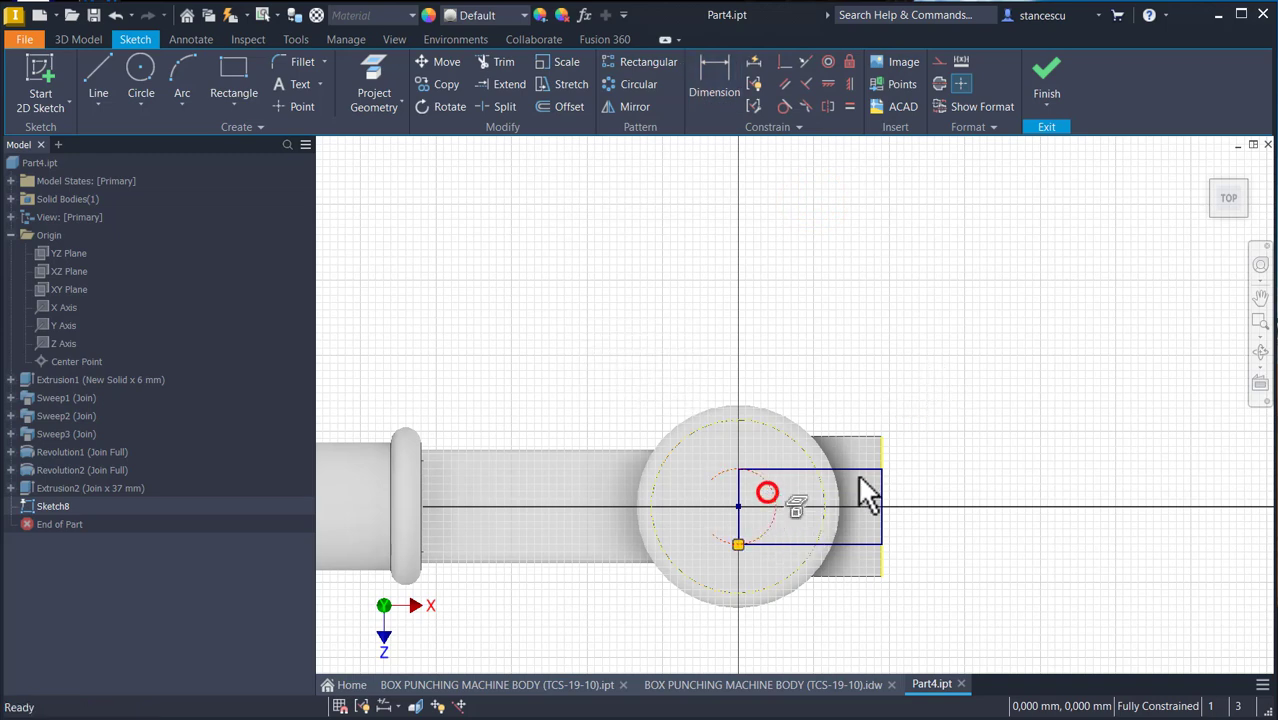
{"action": "key", "text": "Delete"}
{"action": "left_click", "coordinate": [997, 428]}
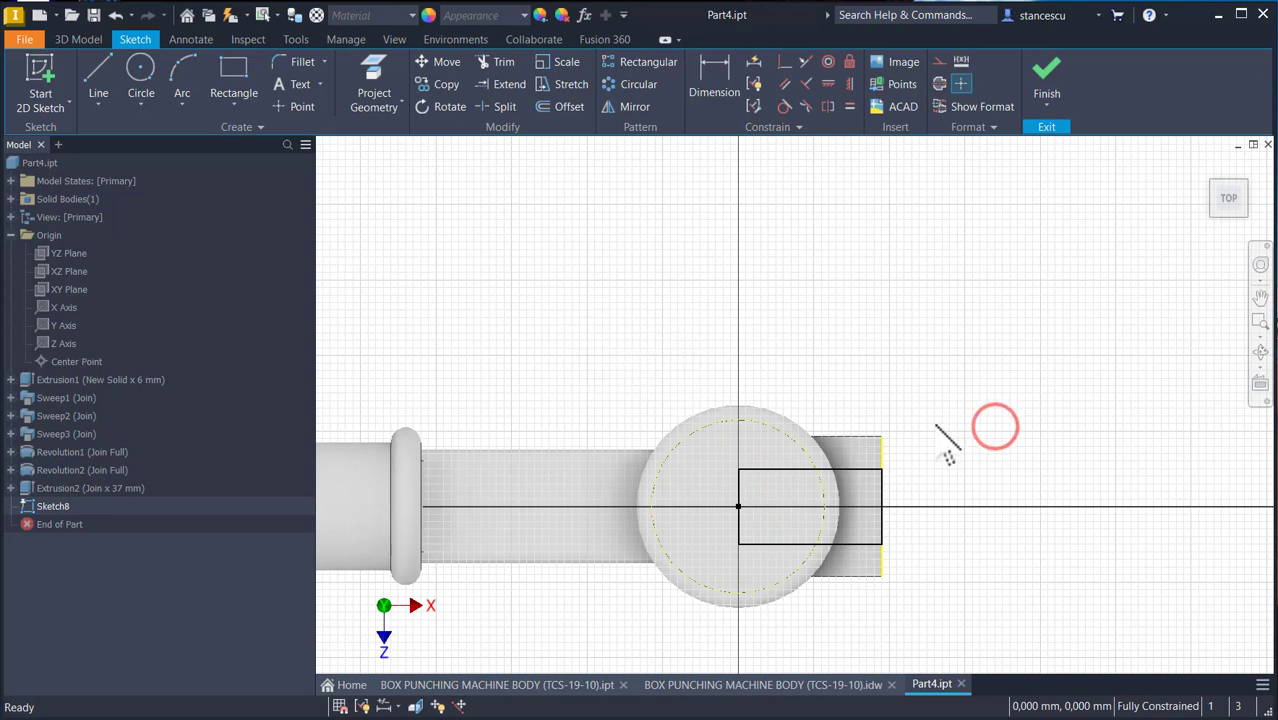
- Set the slot rectangle's width to 5 mm by dimensioning its outer vertical edge, and finish the sketch
{"action": "left_click_drag", "start_coordinate": [858, 474], "coordinate": [867, 483]}
{"action": "left_click", "coordinate": [990, 404]}
{"action": "left_click", "coordinate": [714, 72]}
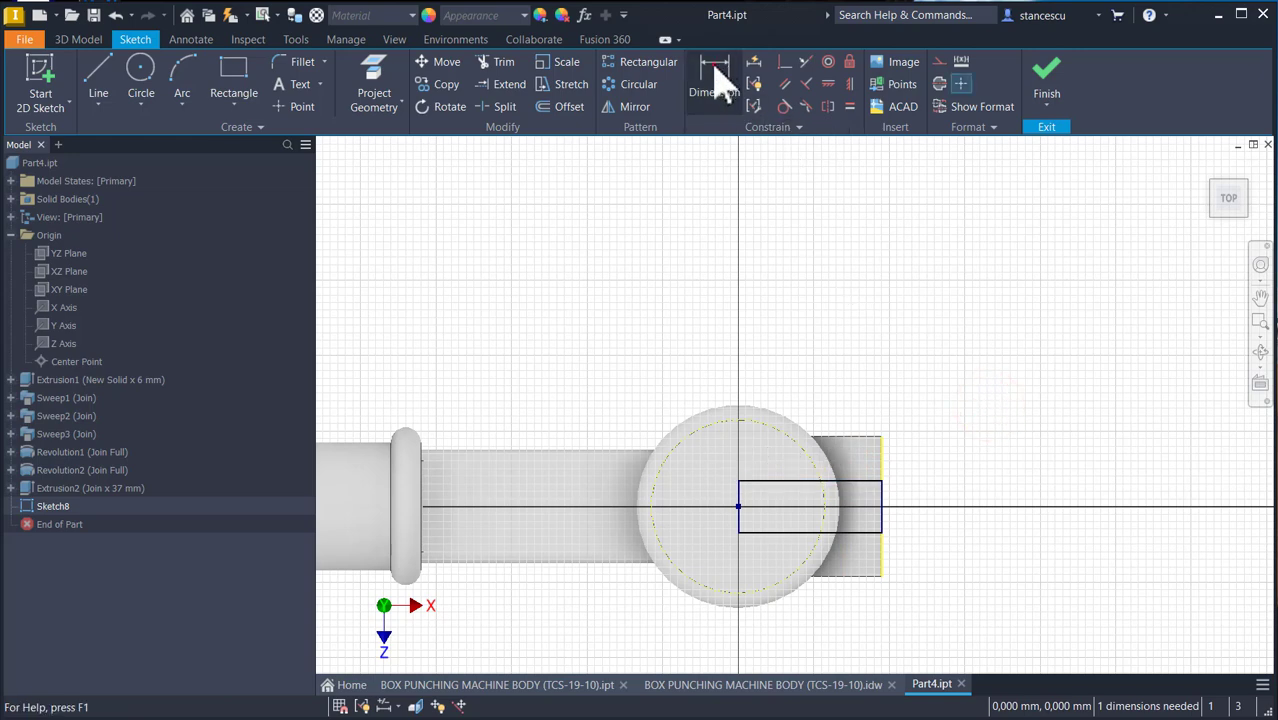
{"action": "left_click", "coordinate": [881, 492]}
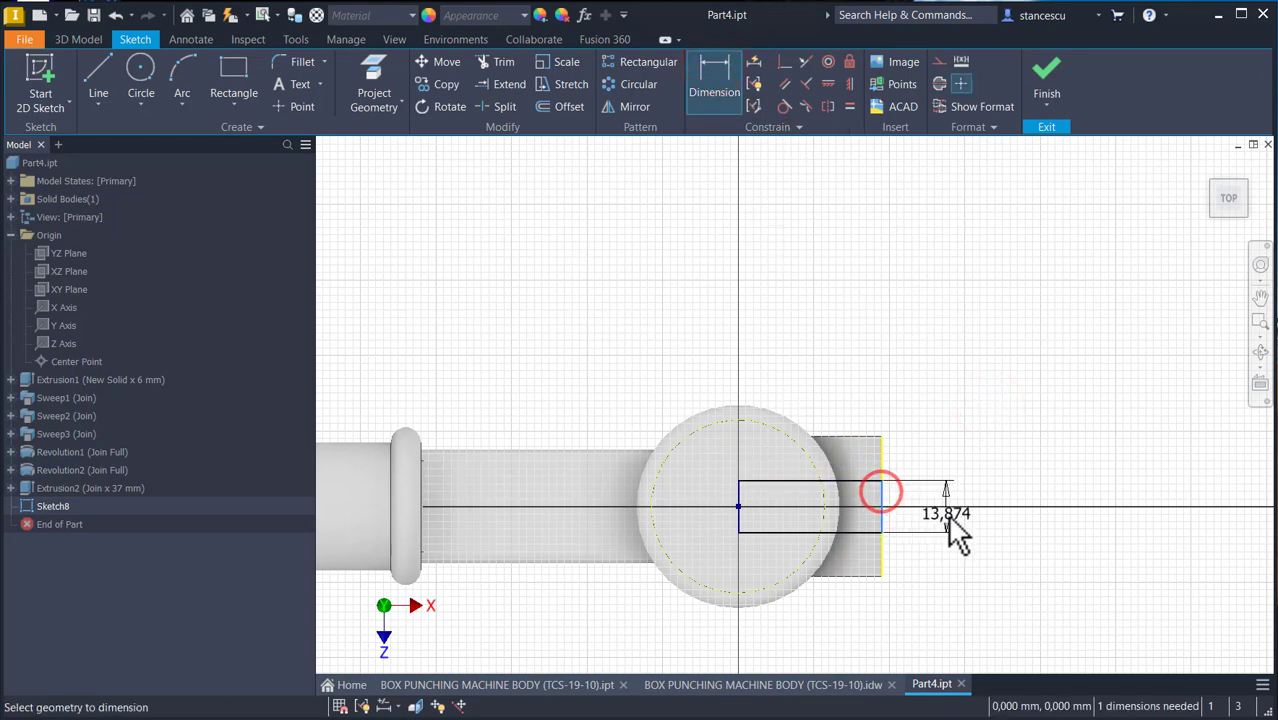
{"action": "left_click", "coordinate": [960, 532]}
{"action": "type", "text": "5"}
{"action": "key", "text": "Return"}
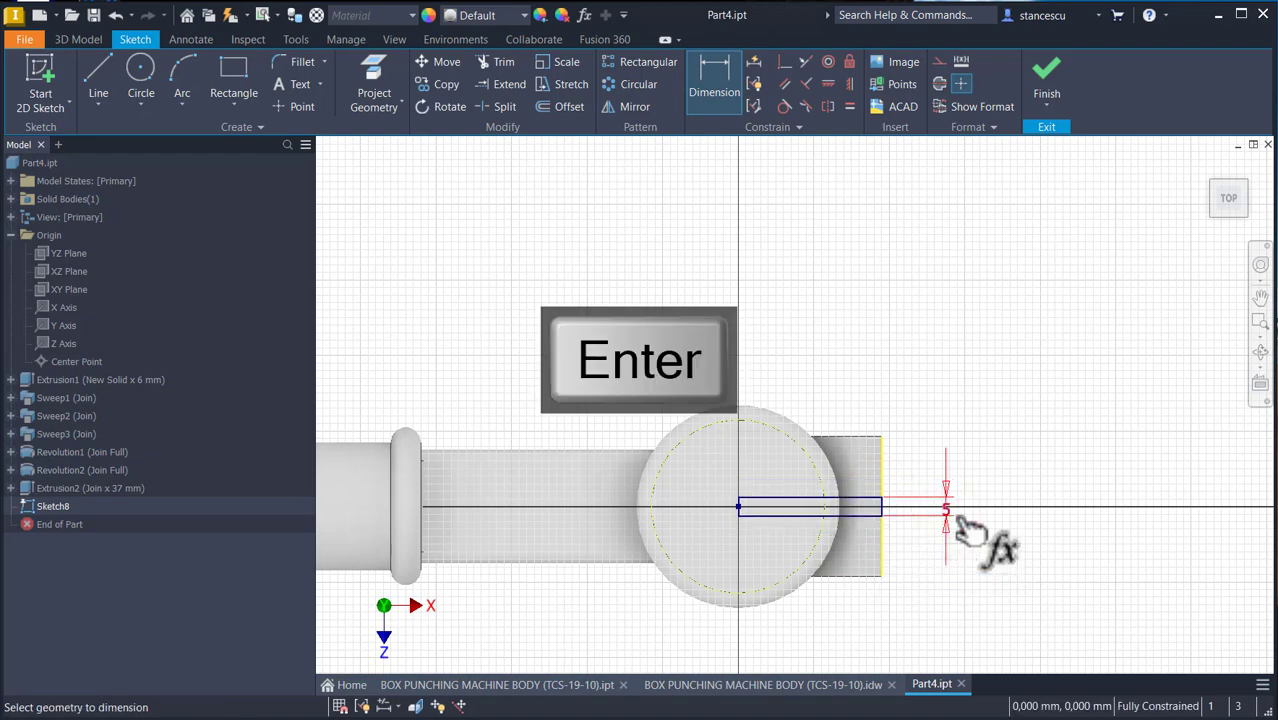
{"action": "left_click", "coordinate": [1050, 90]}
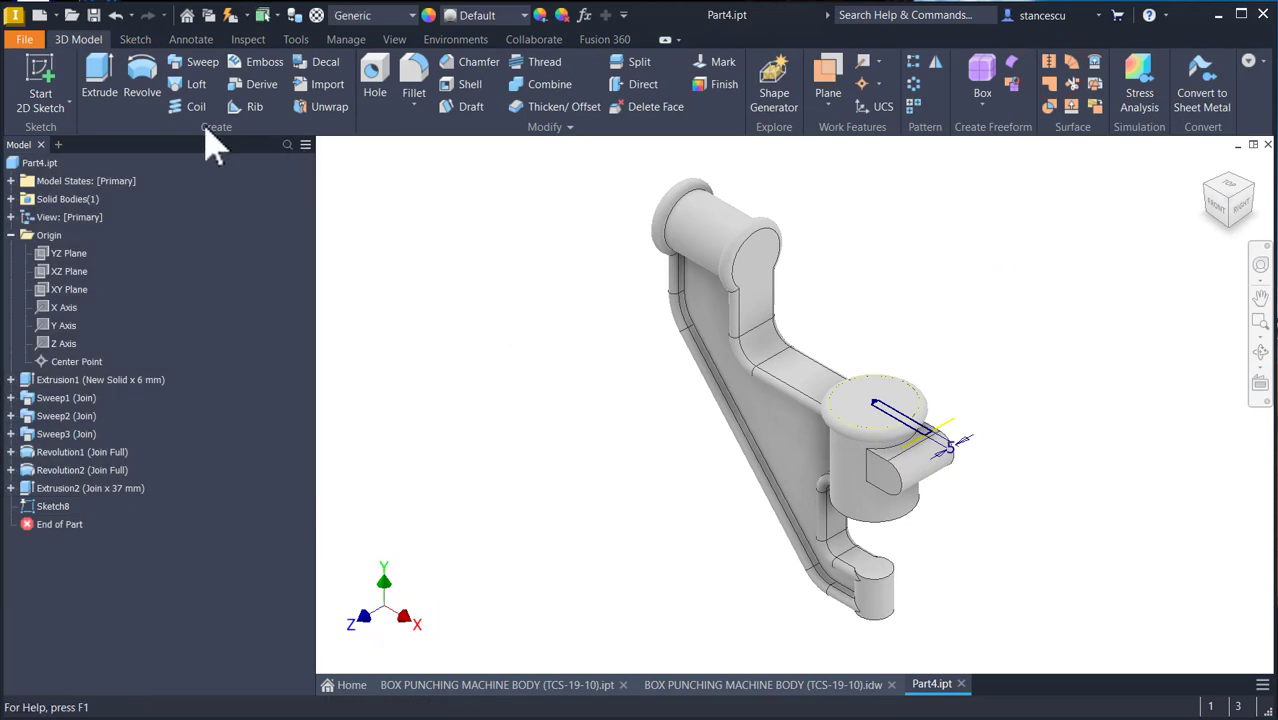
- Extrude the slot rectangle as a downward cut, ending at the bottom face of the large cylinder
{"action": "left_click", "coordinate": [98, 78]}
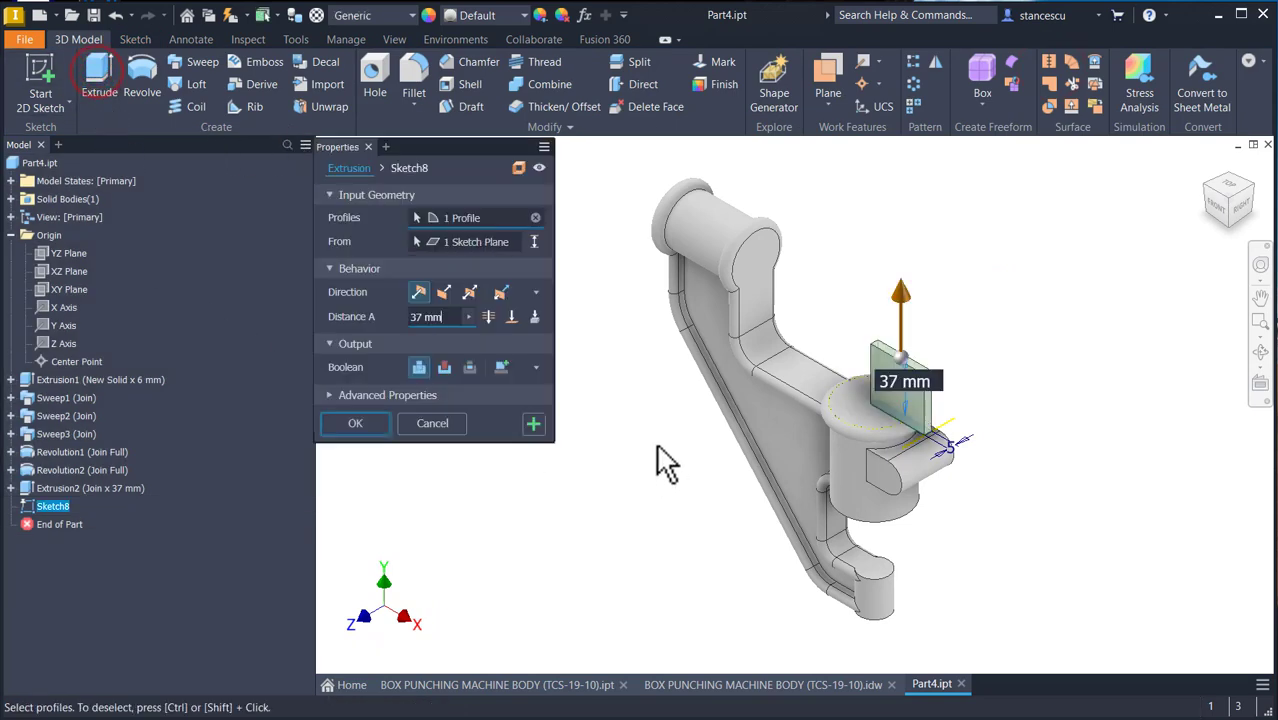
{"action": "left_click", "coordinate": [444, 367]}
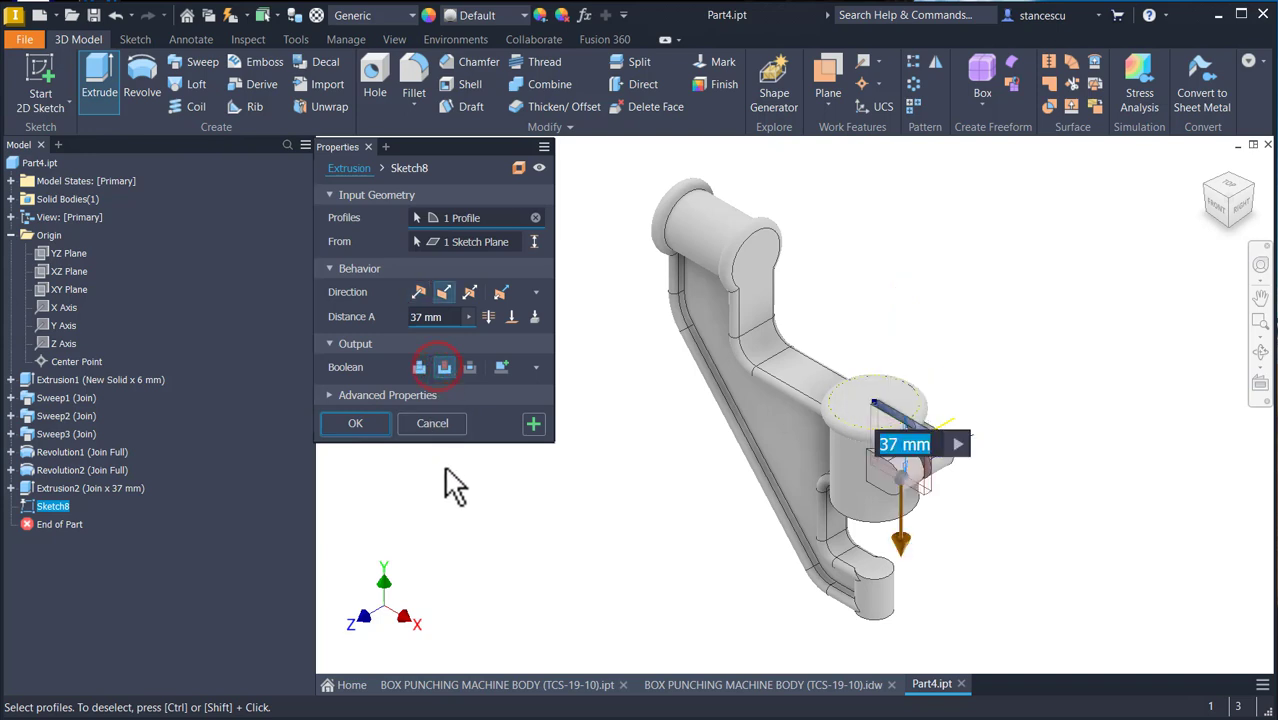
{"action": "left_click", "coordinate": [511, 316]}
{"action": "middle_click_drag", "start_coordinate": [1078, 510], "coordinate": [948, 406], "text": "shift"}
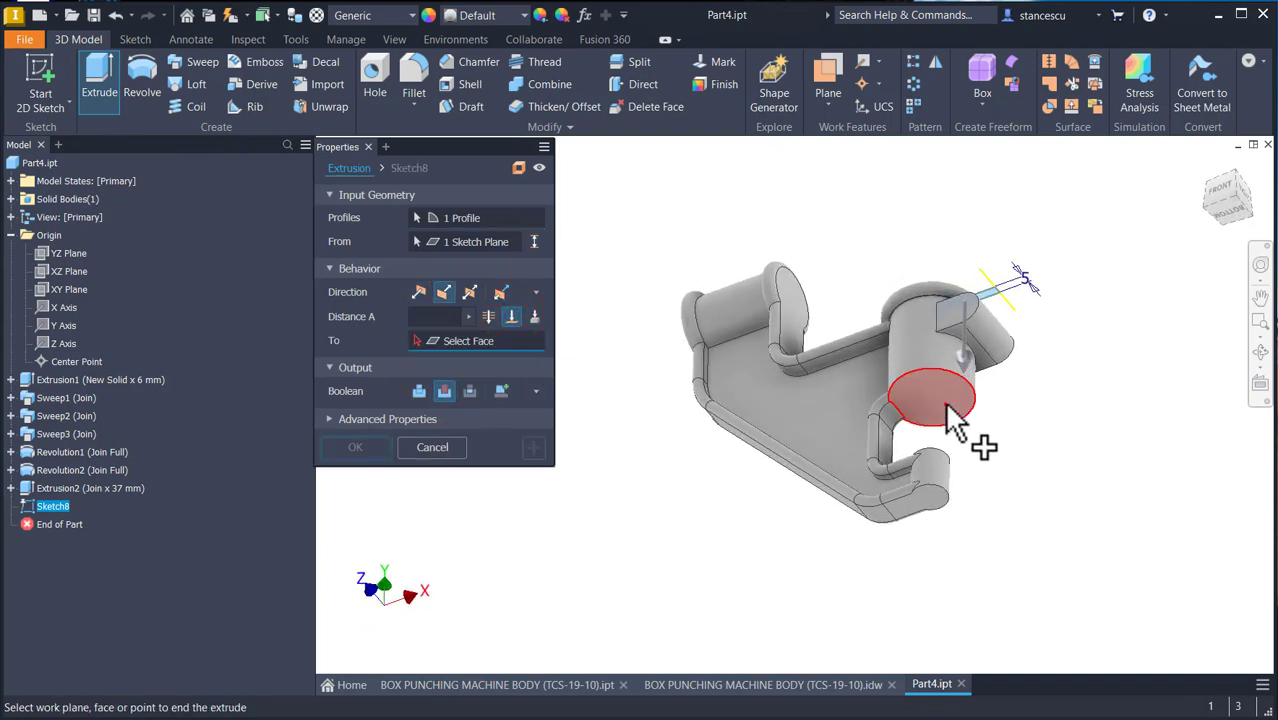
{"action": "left_click", "coordinate": [947, 405]}
{"action": "left_click", "coordinate": [357, 447]}
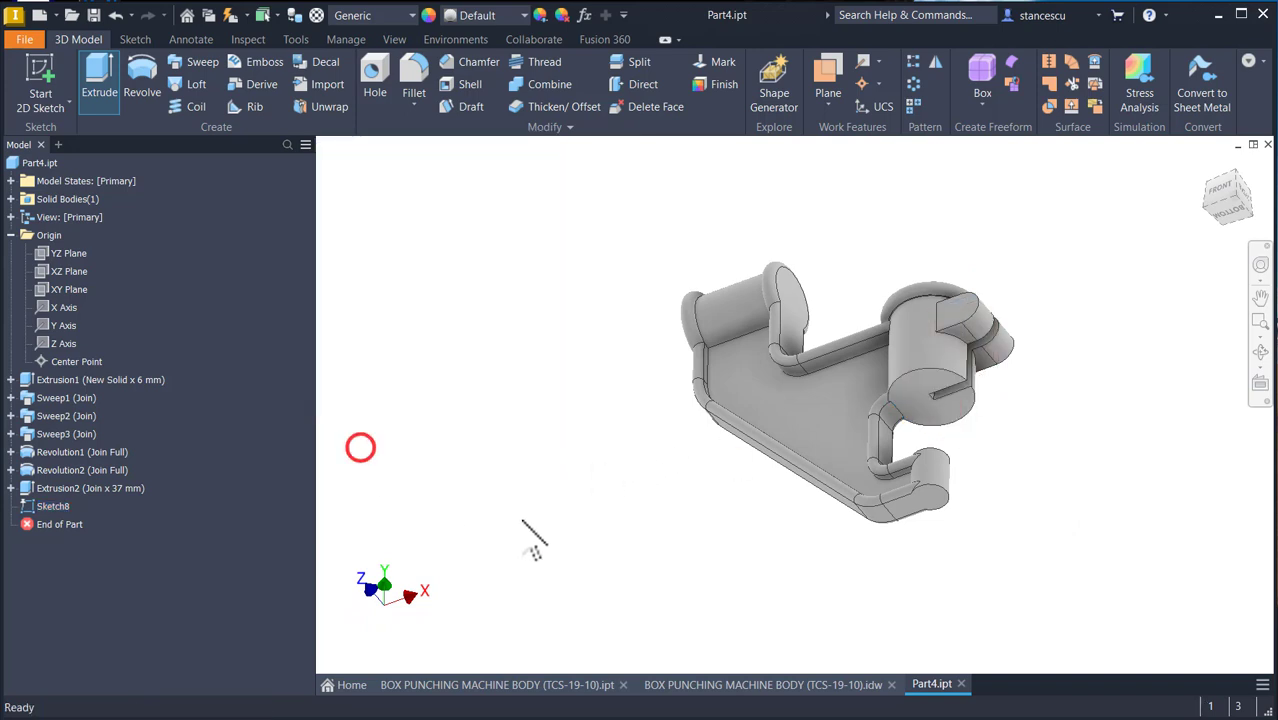
- Inspect the slotted clamp, and check the hole callouts of the lower boss and clamp in the BOX PUNCHING MACHINE BODY (TCS-19-10).idw drawing
{"action": "key", "text": "F6"}
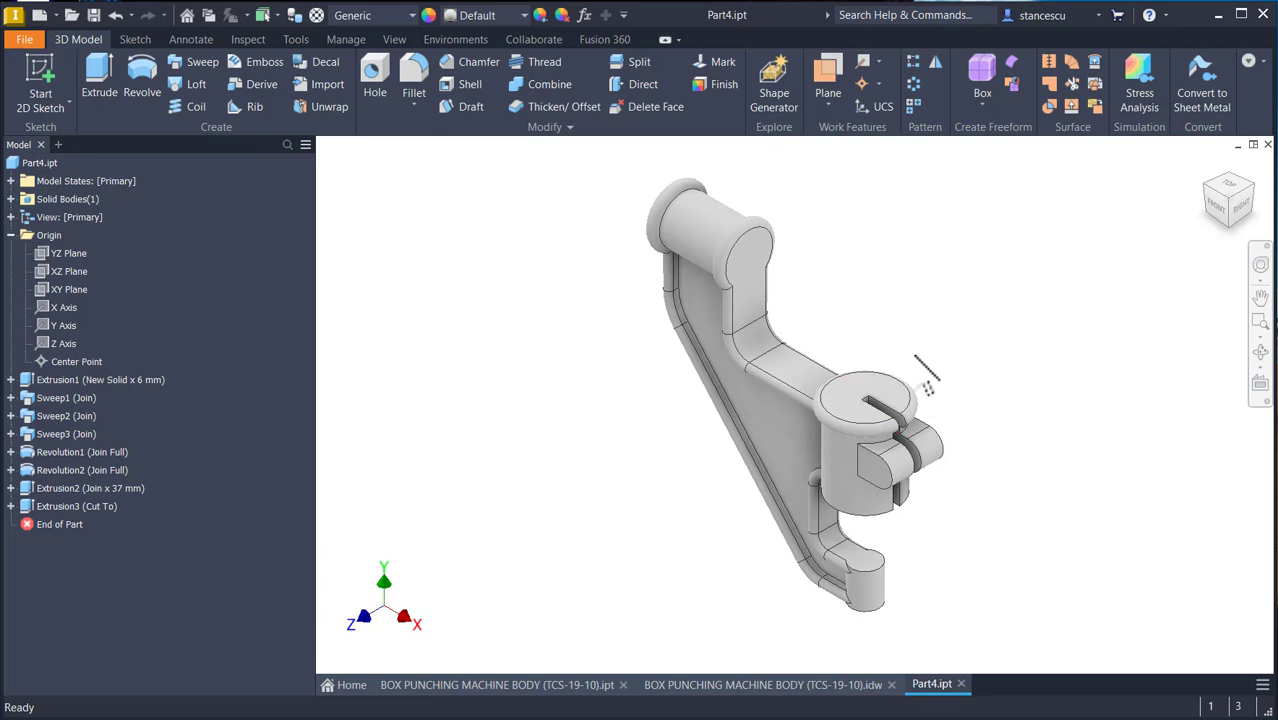
{"action": "middle_click_drag", "start_coordinate": [919, 358], "coordinate": [934, 380]}
{"action": "scroll", "coordinate": [938, 395], "scroll_direction": "up", "scroll_amount": 3}
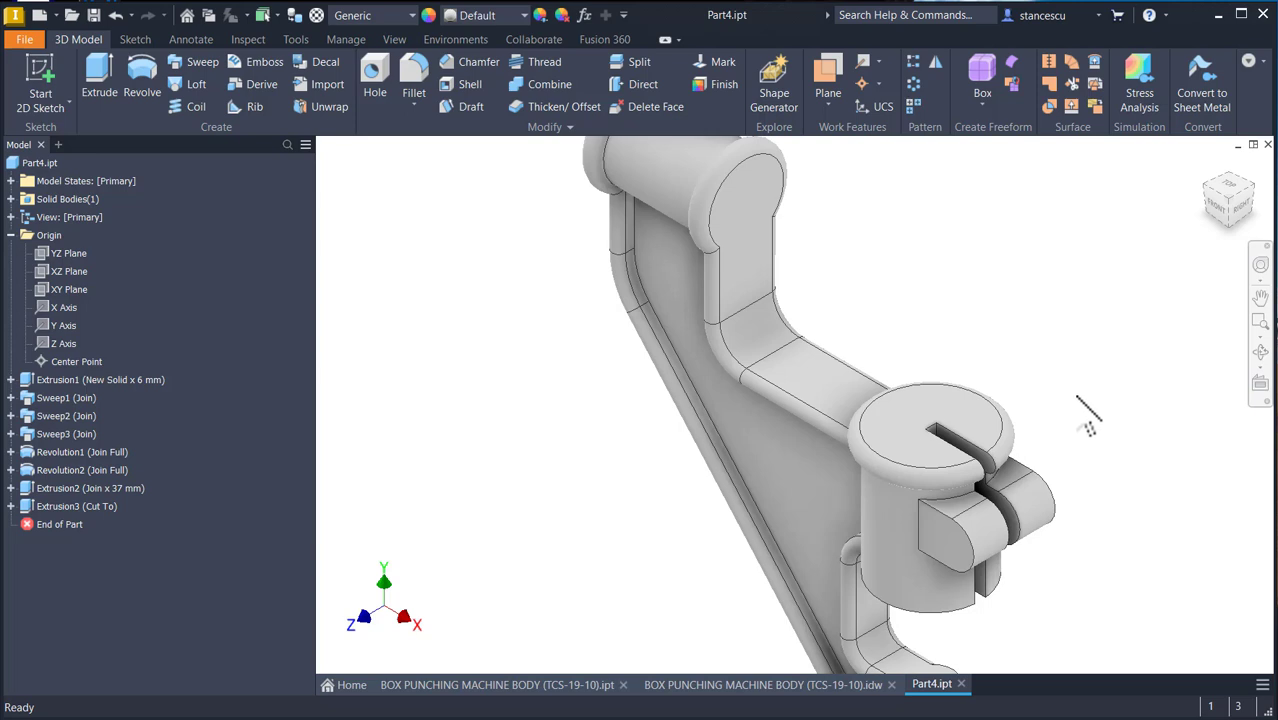
{"action": "key", "text": "F6"}
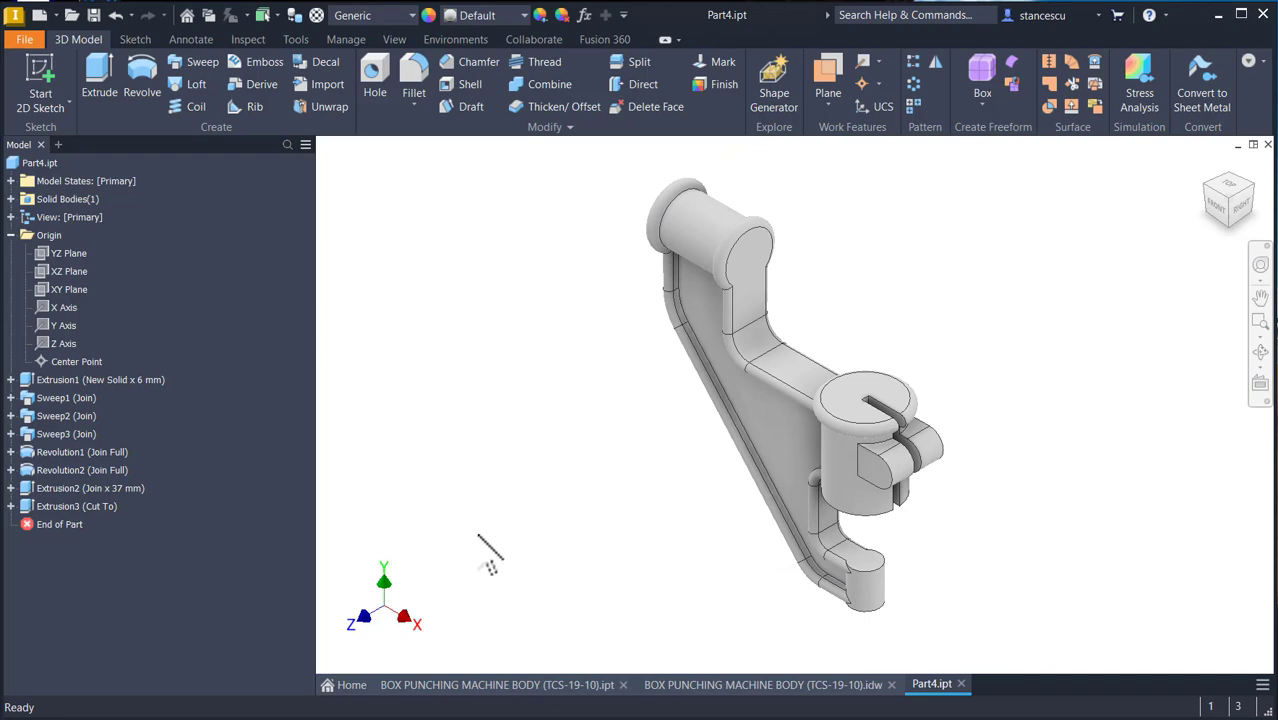
{"action": "left_click", "coordinate": [699, 688]}
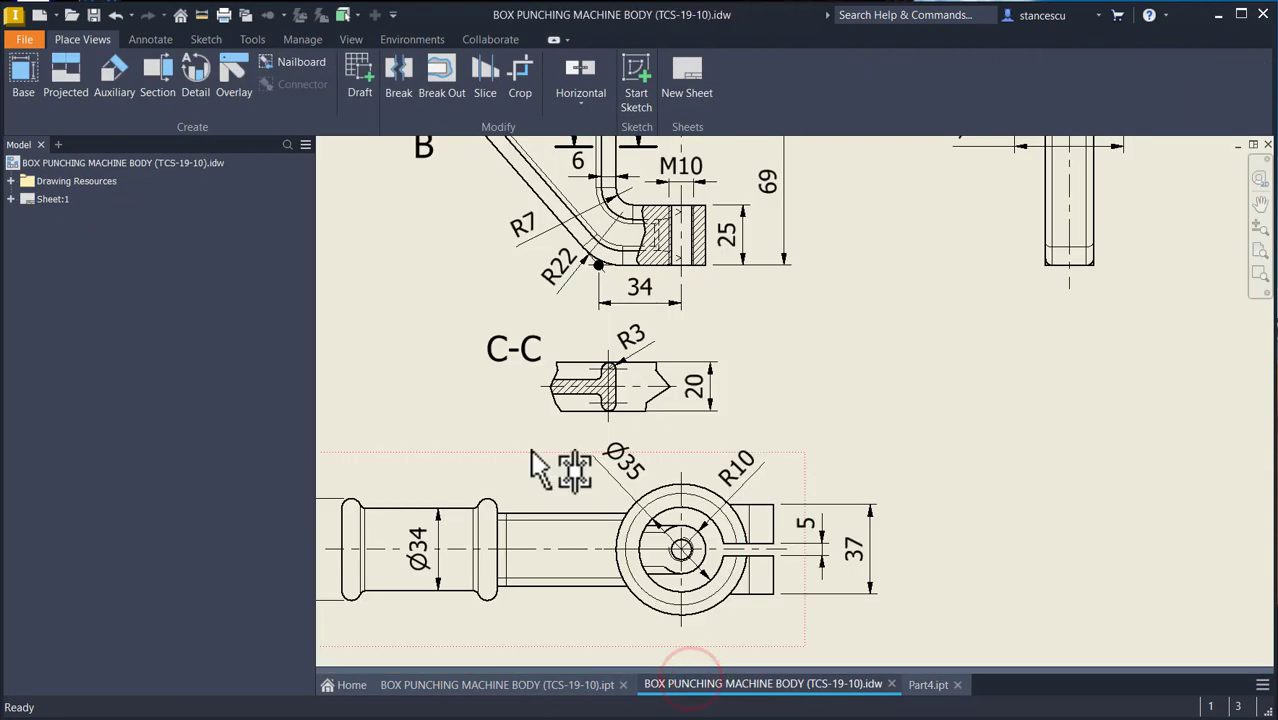
{"action": "mouse_move", "coordinate": [773, 348]}
{"action": "middle_mouse_down"}
{"action": "mouse_move", "coordinate": [810, 456]}
{"action": "mouse_move", "coordinate": [823, 593]}
{"action": "mouse_move", "coordinate": [840, 598]}
{"action": "mouse_move", "coordinate": [876, 365]}
{"action": "middle_mouse_up"}
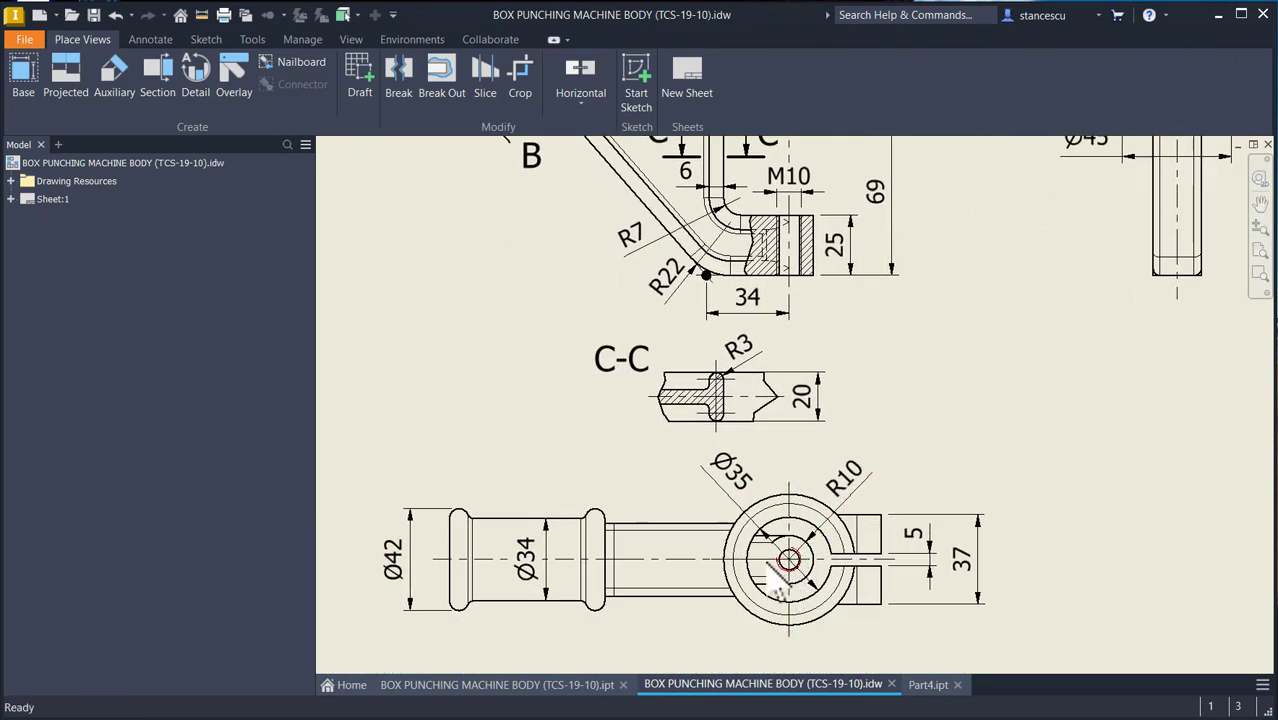
{"action": "middle_click_drag", "start_coordinate": [985, 345], "coordinate": [961, 547]}
{"action": "mouse_move", "coordinate": [968, 465]}
{"action": "middle_mouse_down"}
{"action": "mouse_move", "coordinate": [999, 305]}
{"action": "mouse_move", "coordinate": [997, 327]}
{"action": "middle_mouse_up"}
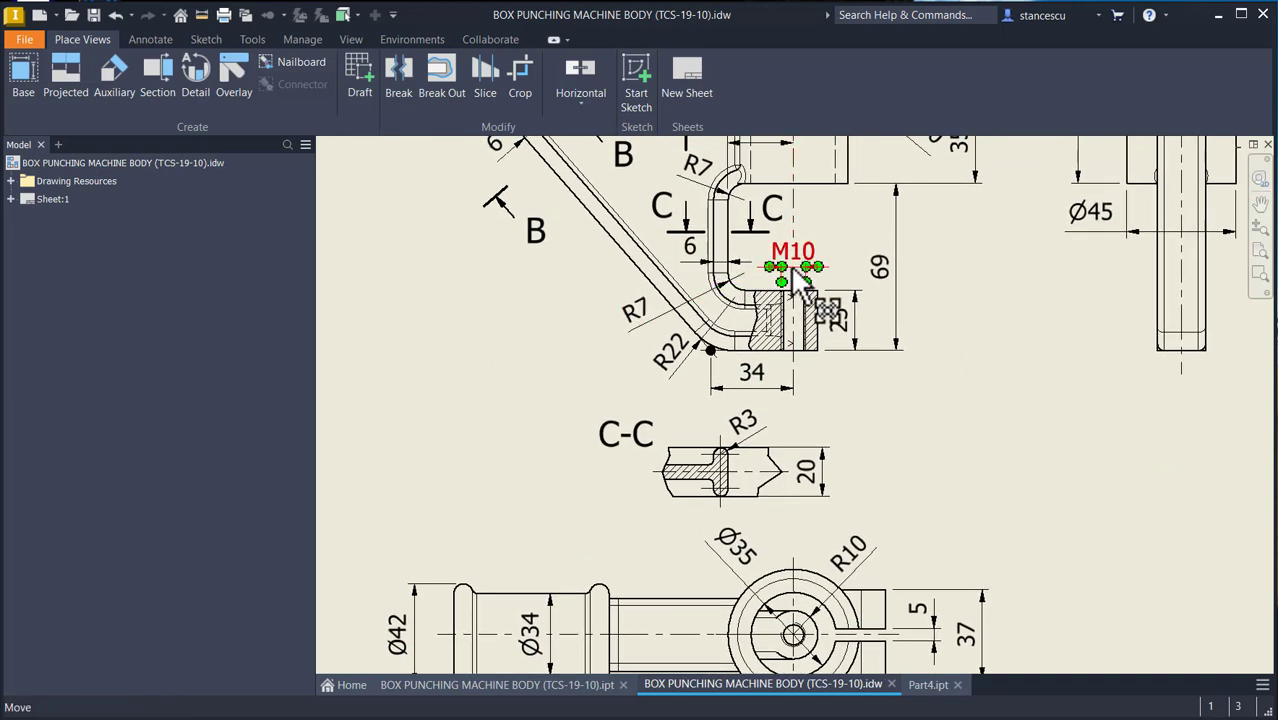
{"action": "middle_click_drag", "start_coordinate": [957, 410], "coordinate": [929, 494]}
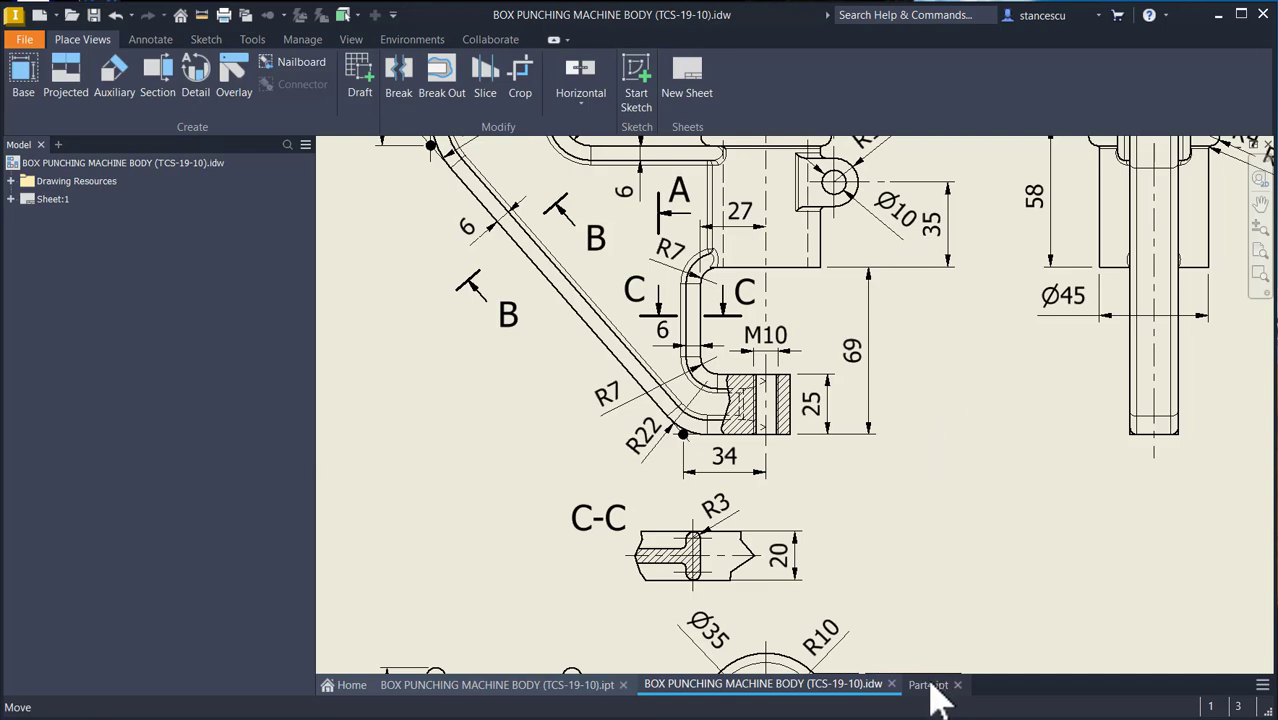
{"action": "key", "text": "Home"}
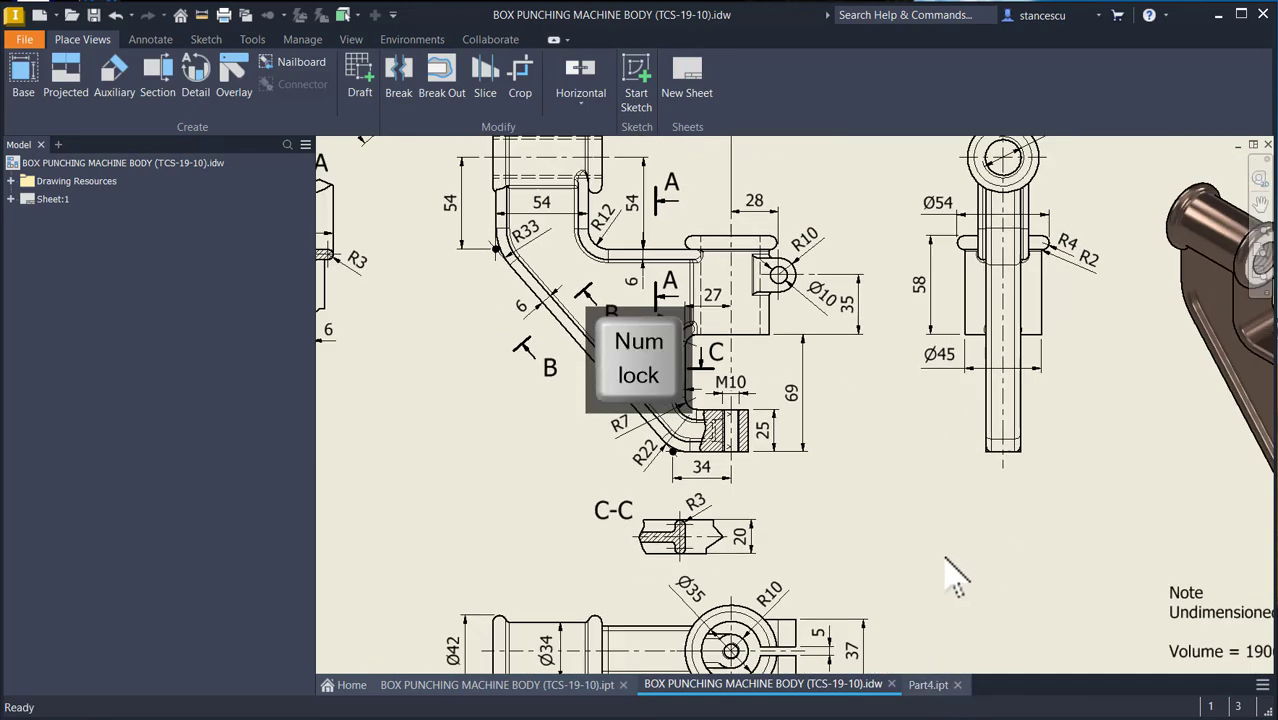
- In Part4, create a full-depth M10x1.5 threaded through-all hole centred on the top face of the lower boss
{"action": "left_click", "coordinate": [926, 685]}
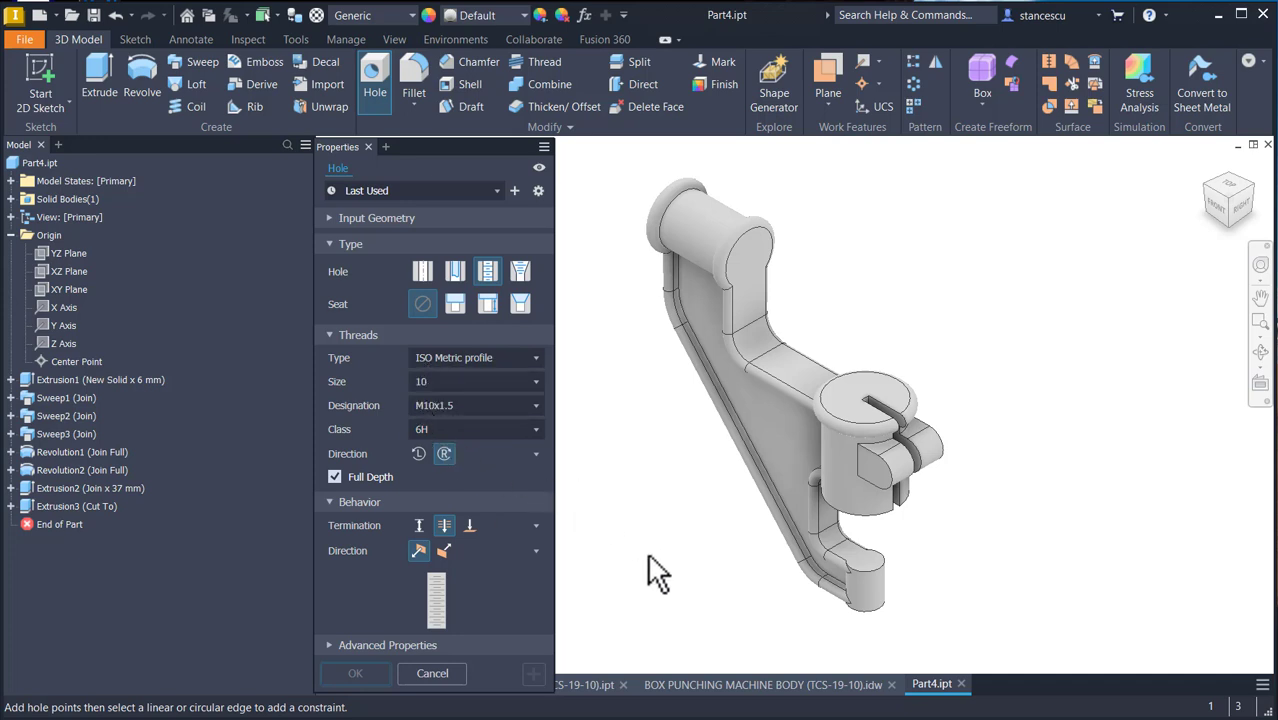
{"action": "scroll", "coordinate": [828, 558], "scroll_direction": "down", "scroll_amount": 3}
{"action": "left_click", "coordinate": [891, 559]}
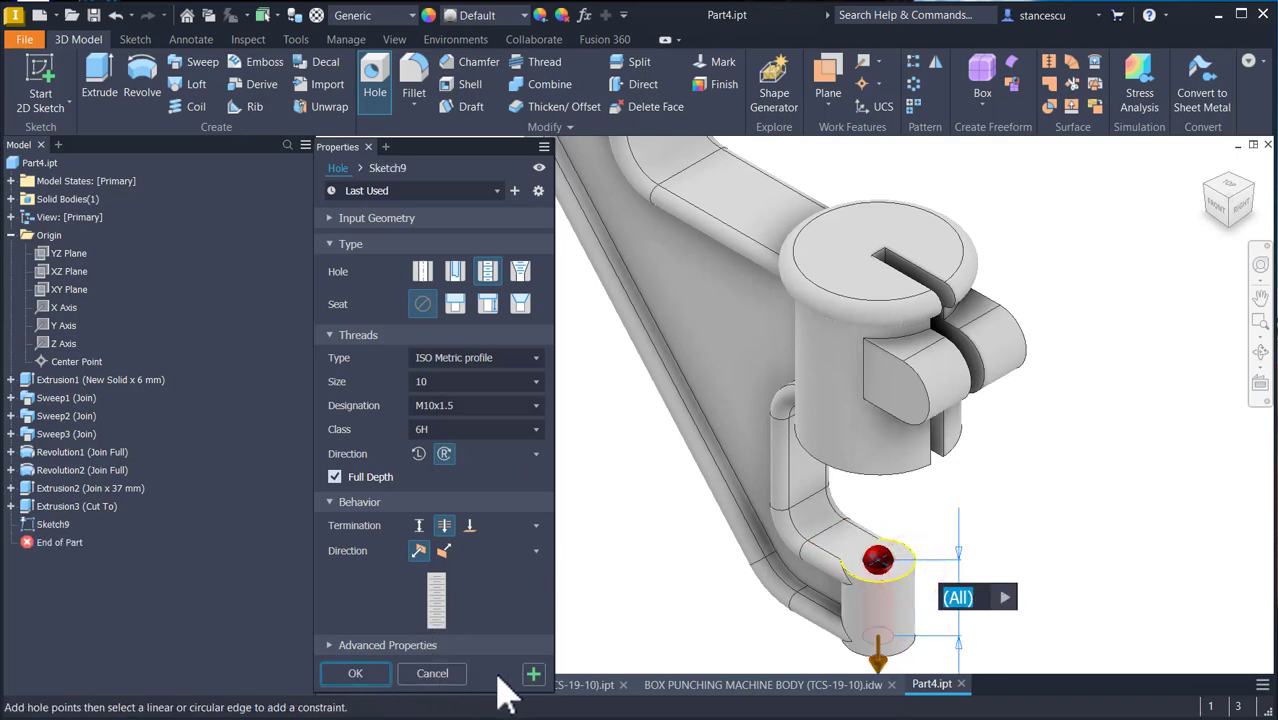
{"action": "left_click", "coordinate": [533, 674]}
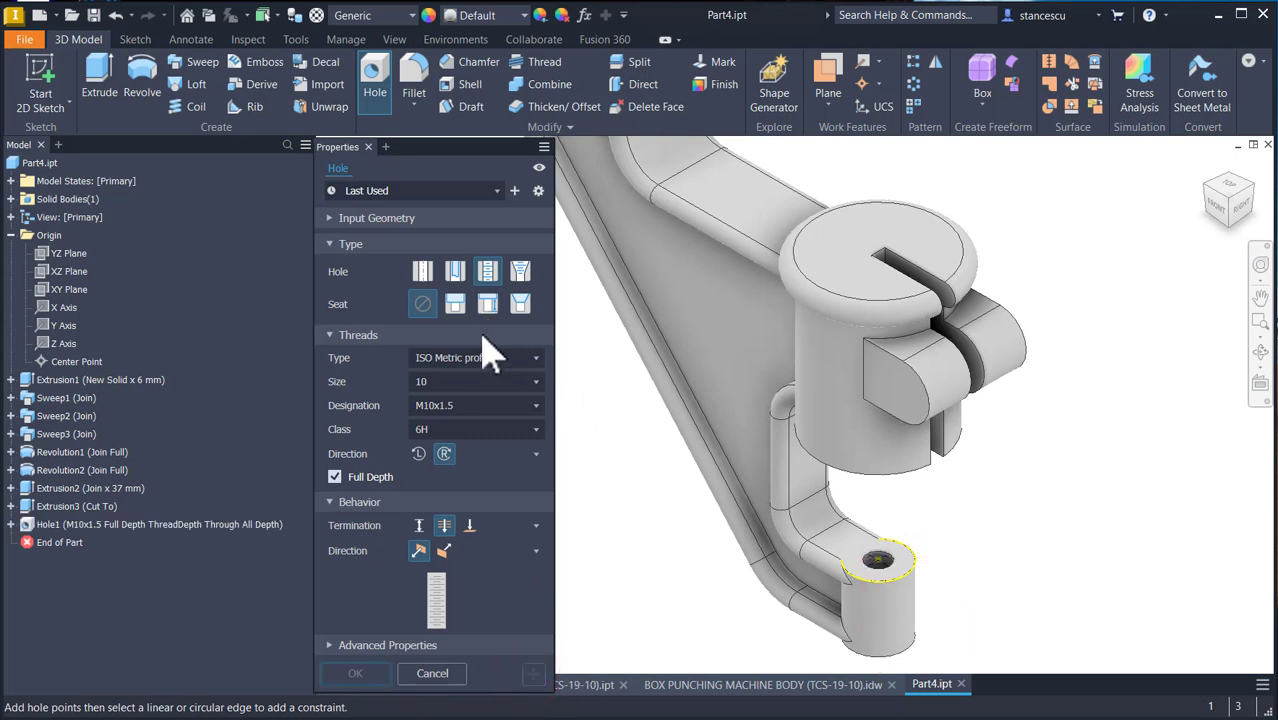
- Create a plain 10 mm through-all hole in the clamp lug, concentric with the lug's rounded end
{"action": "left_click", "coordinate": [423, 273]}
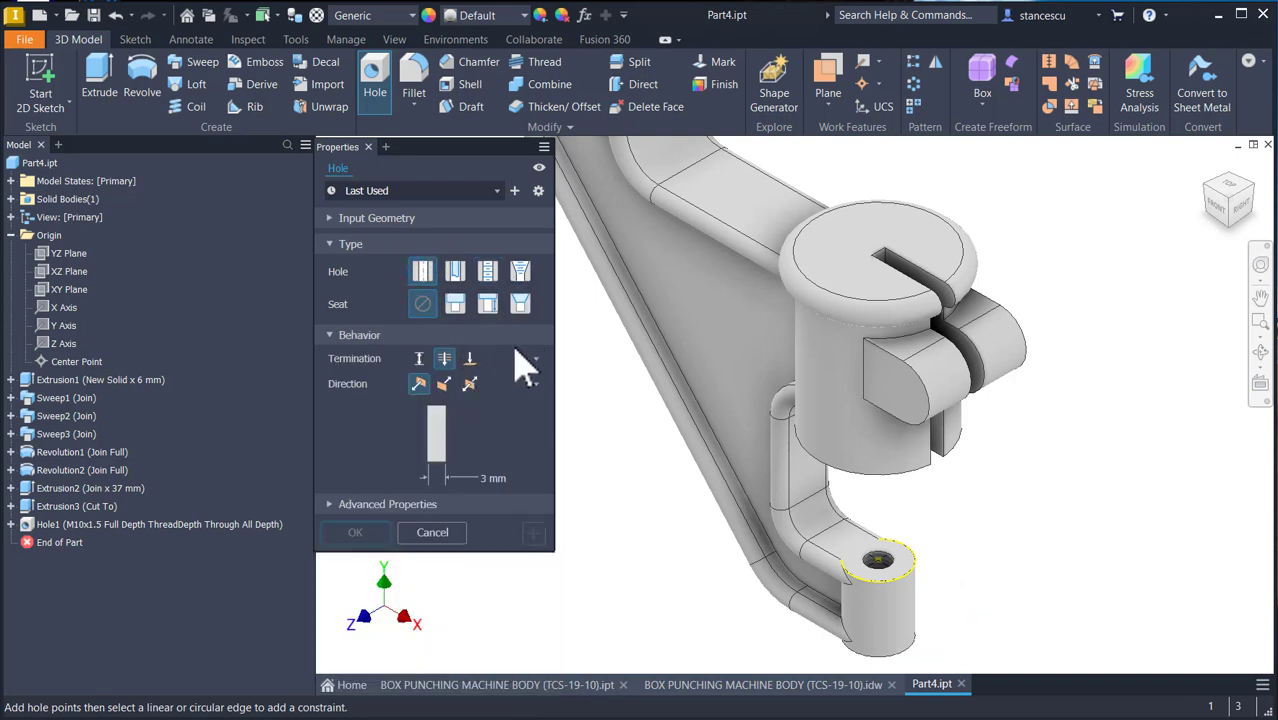
{"action": "left_click", "coordinate": [489, 478]}
{"action": "type", "text": "10"}
{"action": "left_click", "coordinate": [879, 370]}
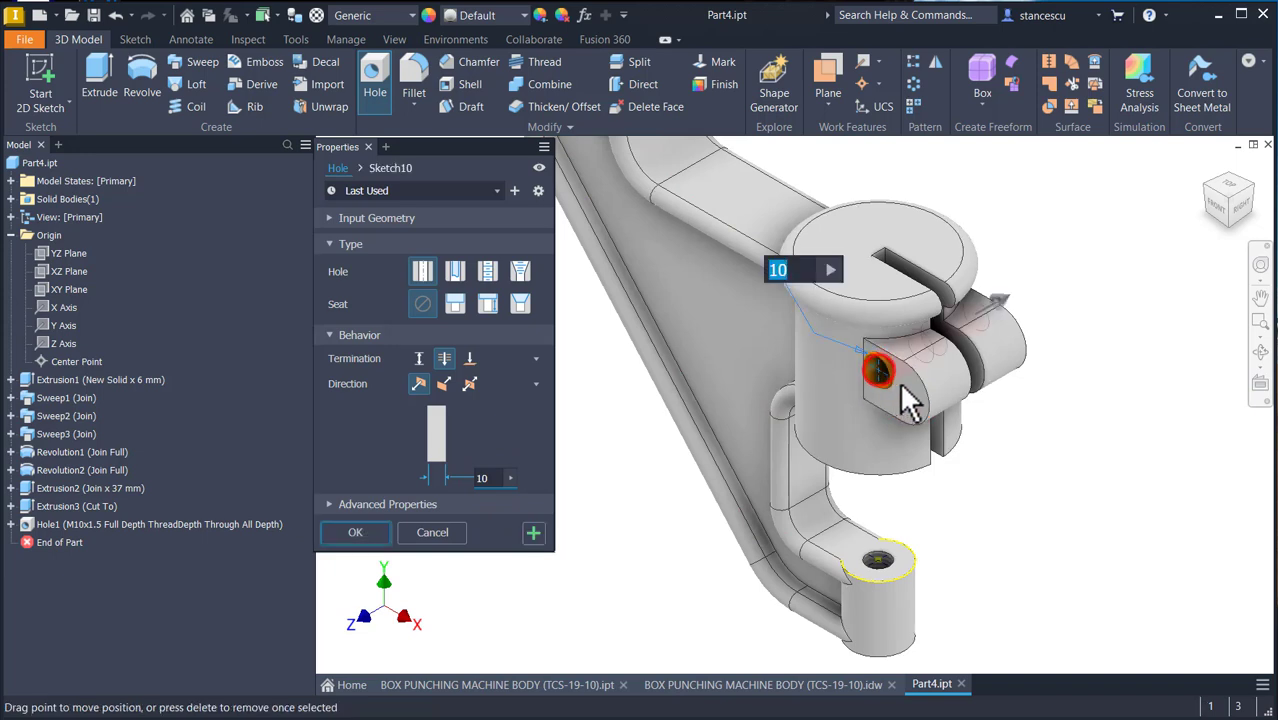
{"action": "left_click", "coordinate": [932, 392]}
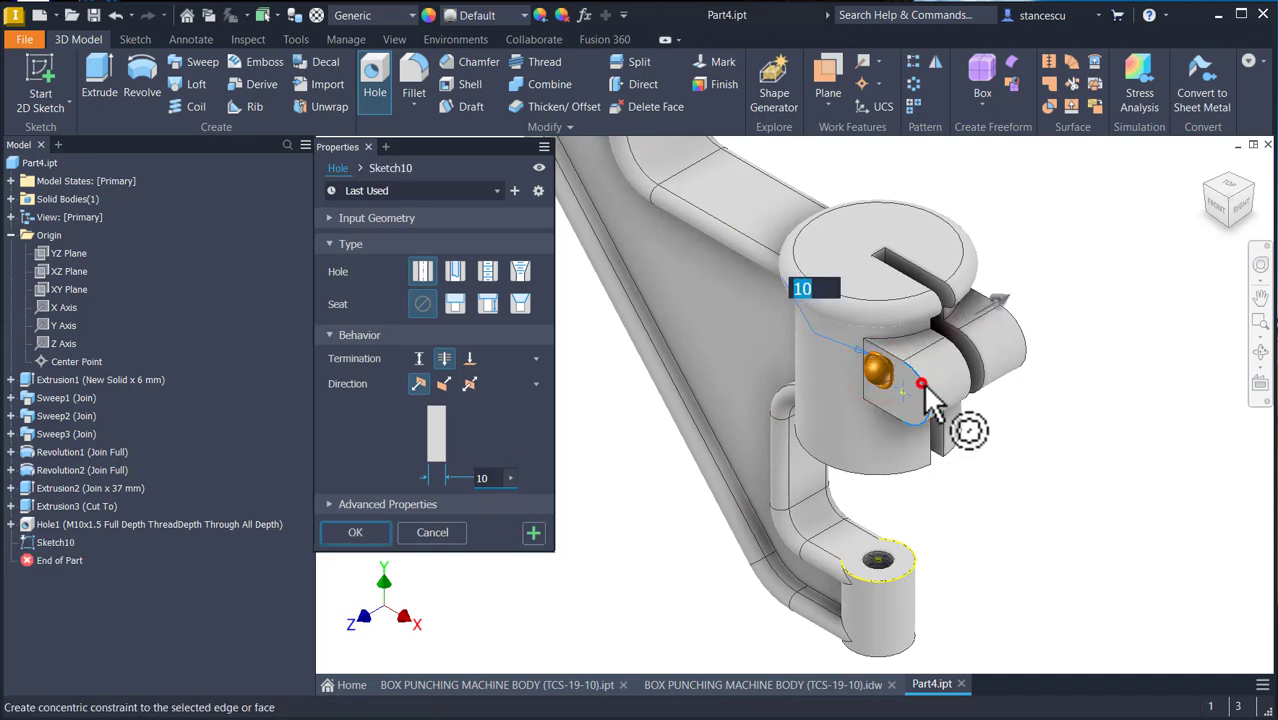
{"action": "left_click", "coordinate": [357, 532]}
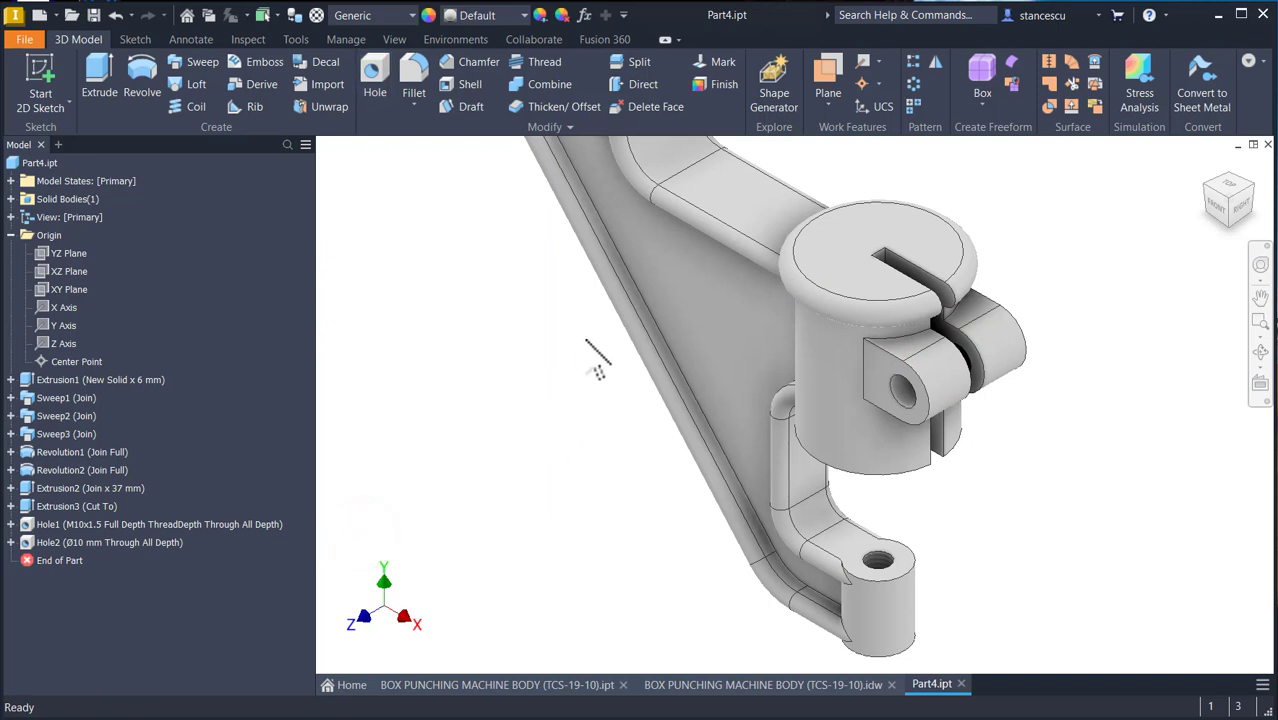
- Create a plain 35 mm through-all hole in the top face of the large cylinder, concentric with its circular edge
{"action": "left_click", "coordinate": [380, 86]}
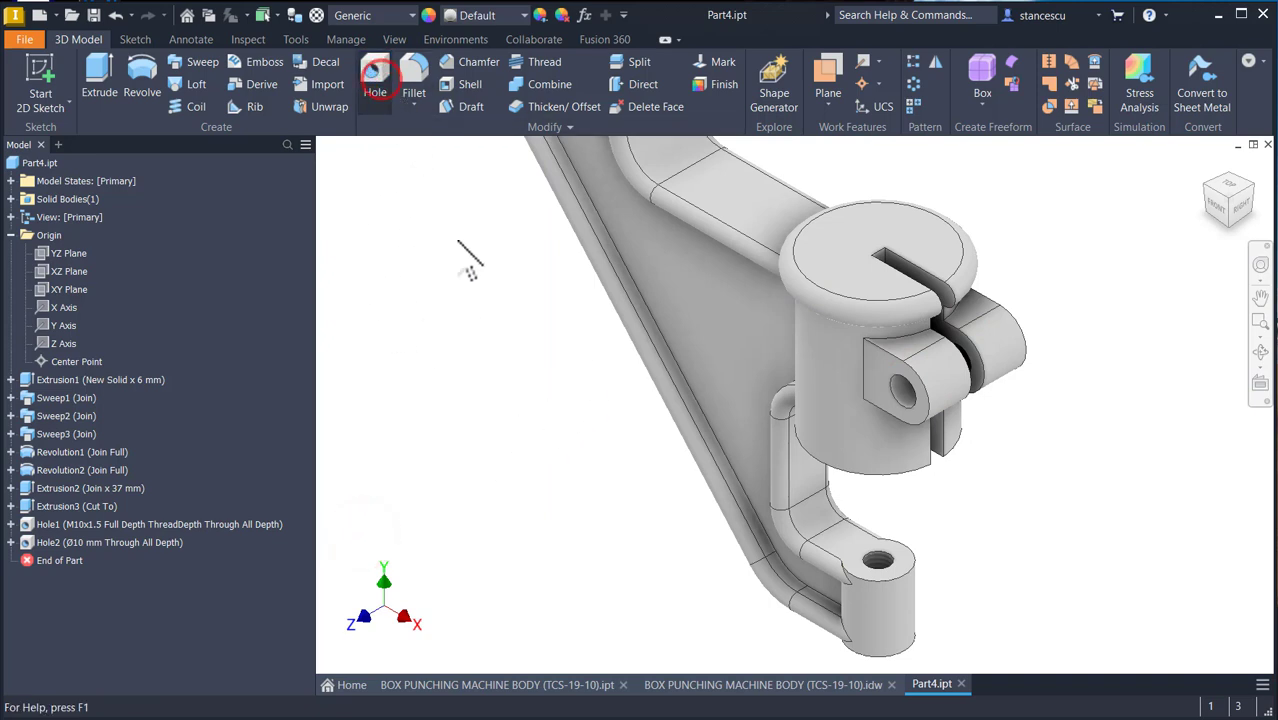
{"action": "left_click", "coordinate": [835, 245]}
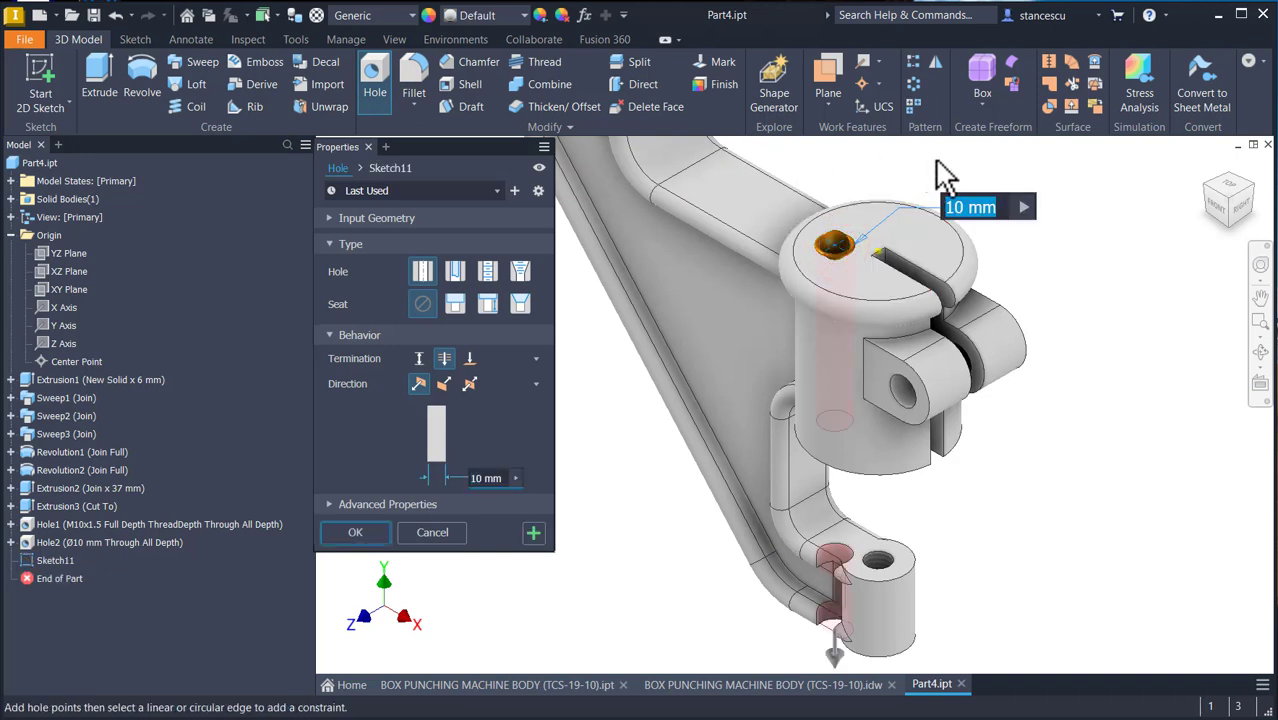
{"action": "left_click", "coordinate": [955, 238]}
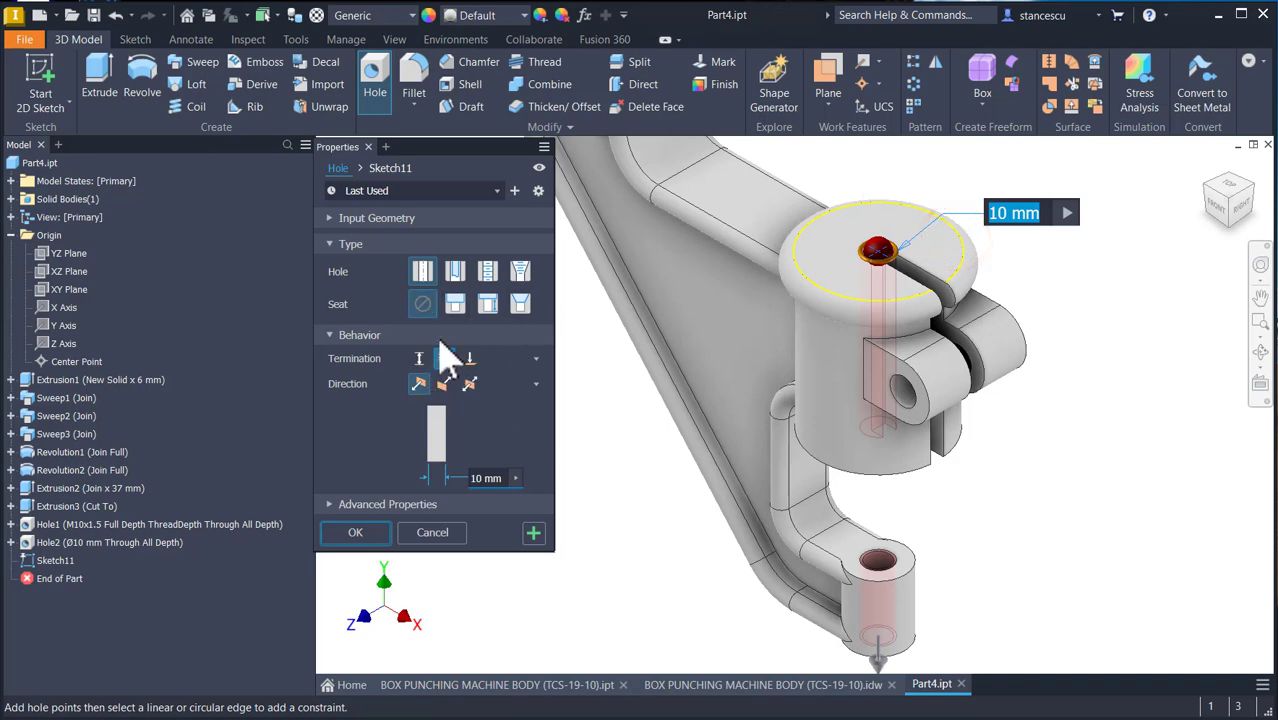
{"action": "left_click", "coordinate": [488, 478]}
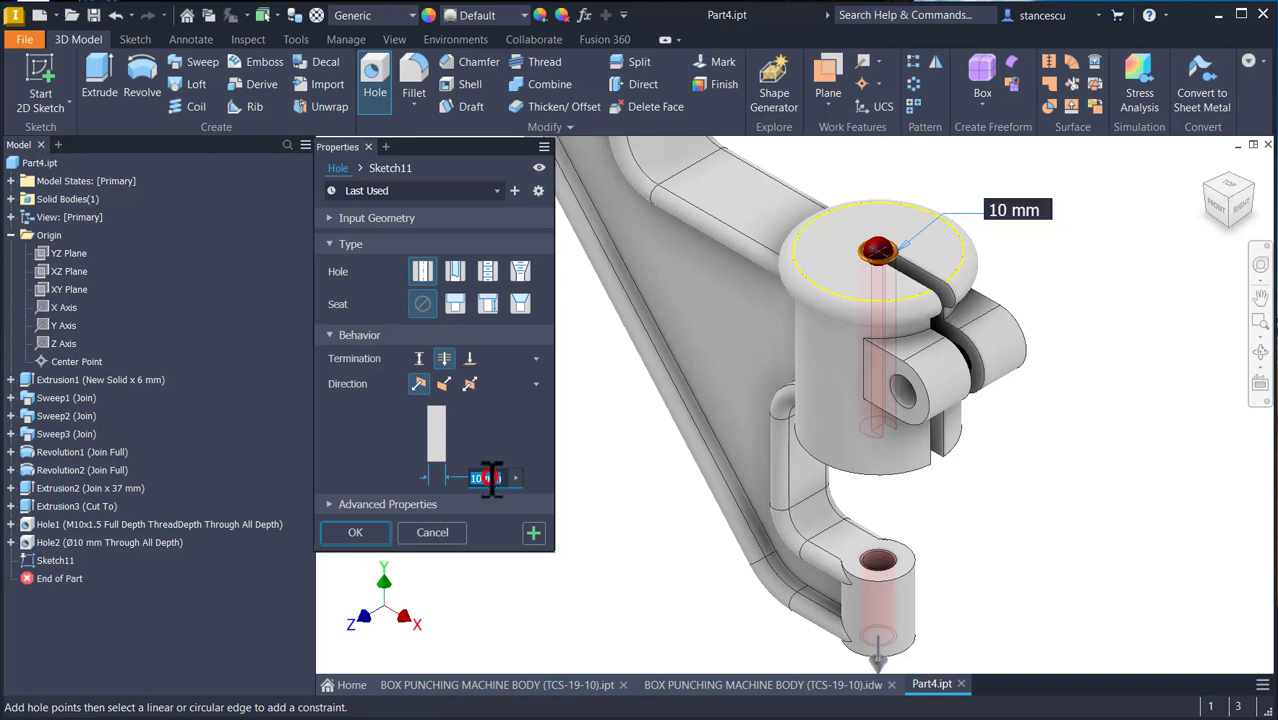
{"action": "type", "text": "35"}
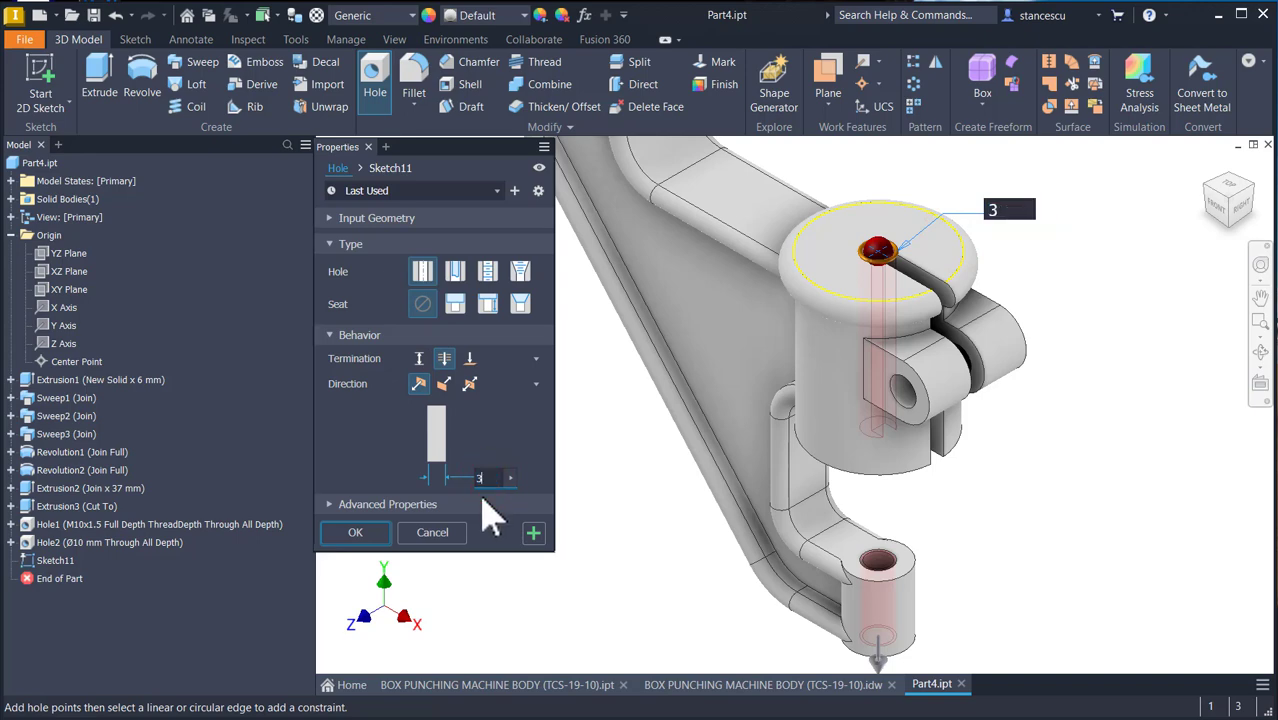
{"action": "key", "text": "Return"}
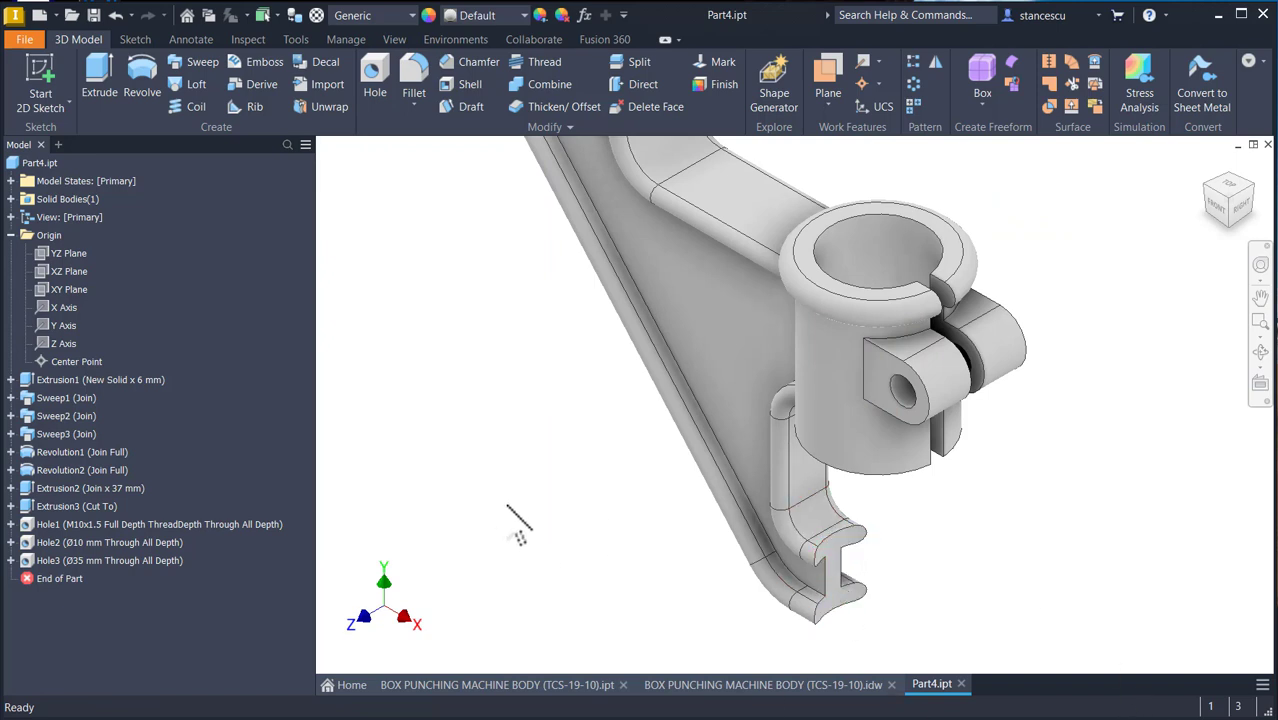
- Edit the 35 mm hole so that it terminates at the bottom face of the large cylinder
{"action": "double_click", "coordinate": [30, 562]}
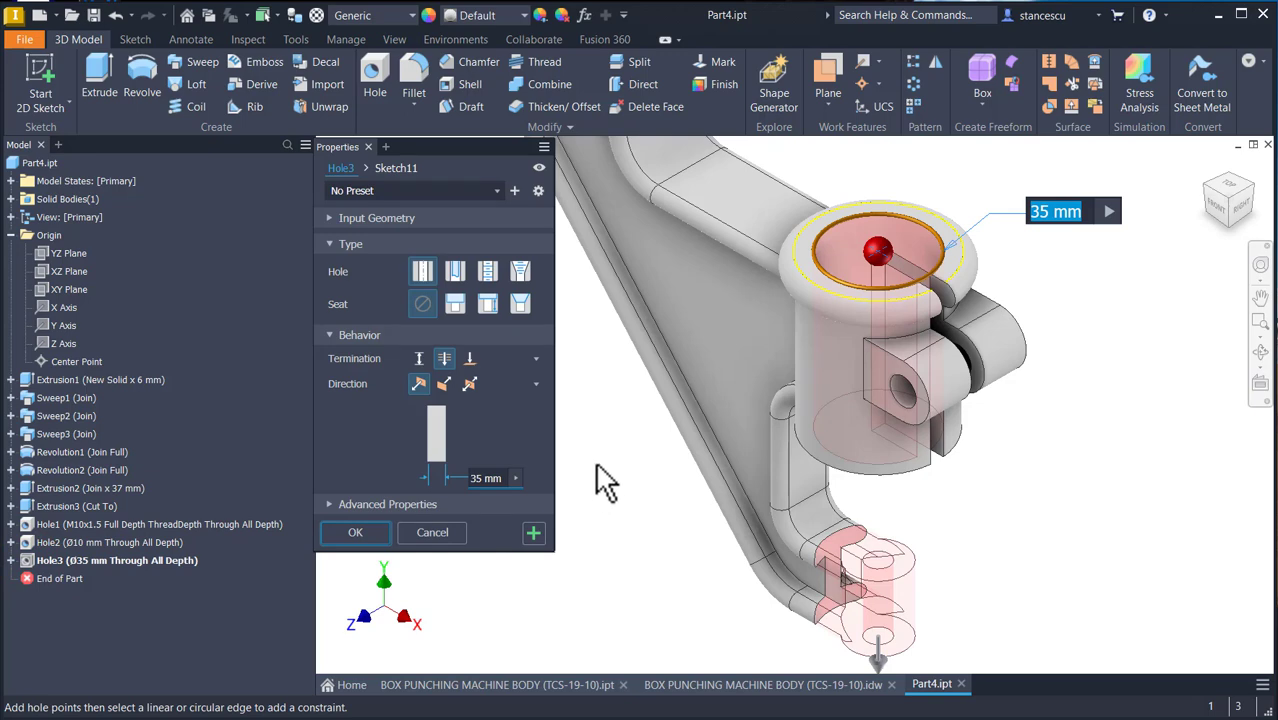
{"action": "left_click", "coordinate": [469, 358]}
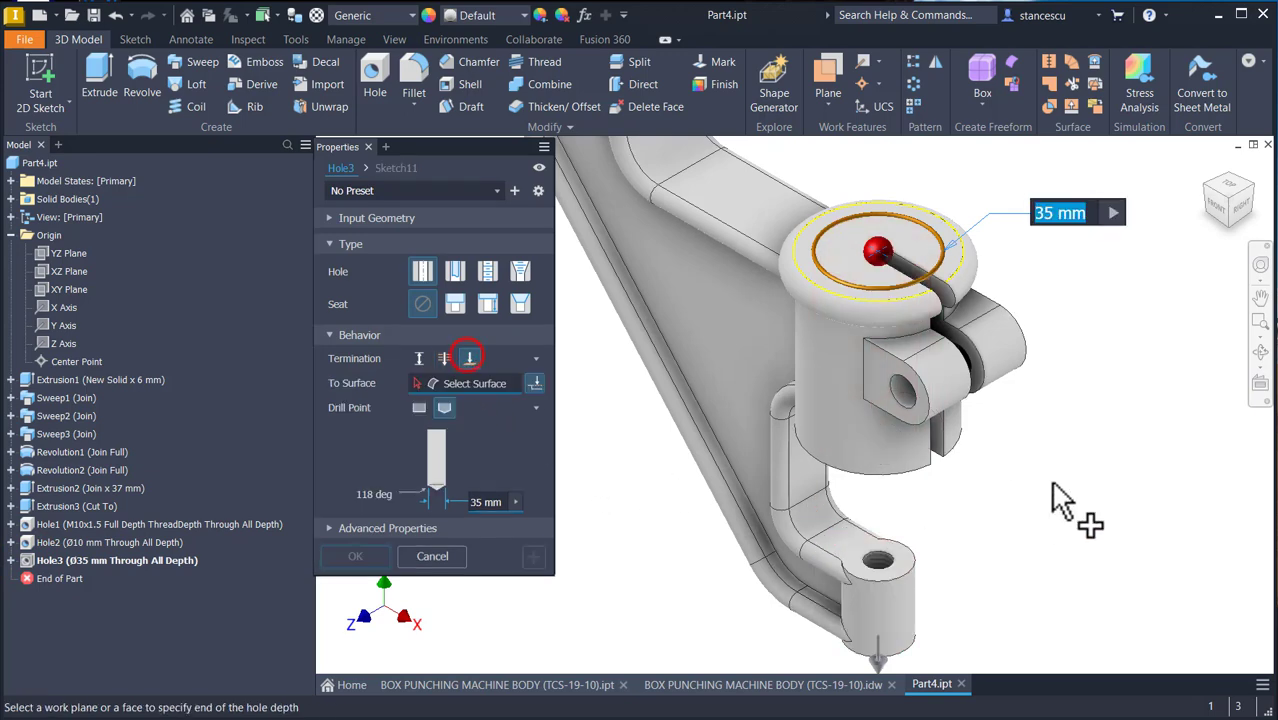
{"action": "left_click", "coordinate": [845, 402]}
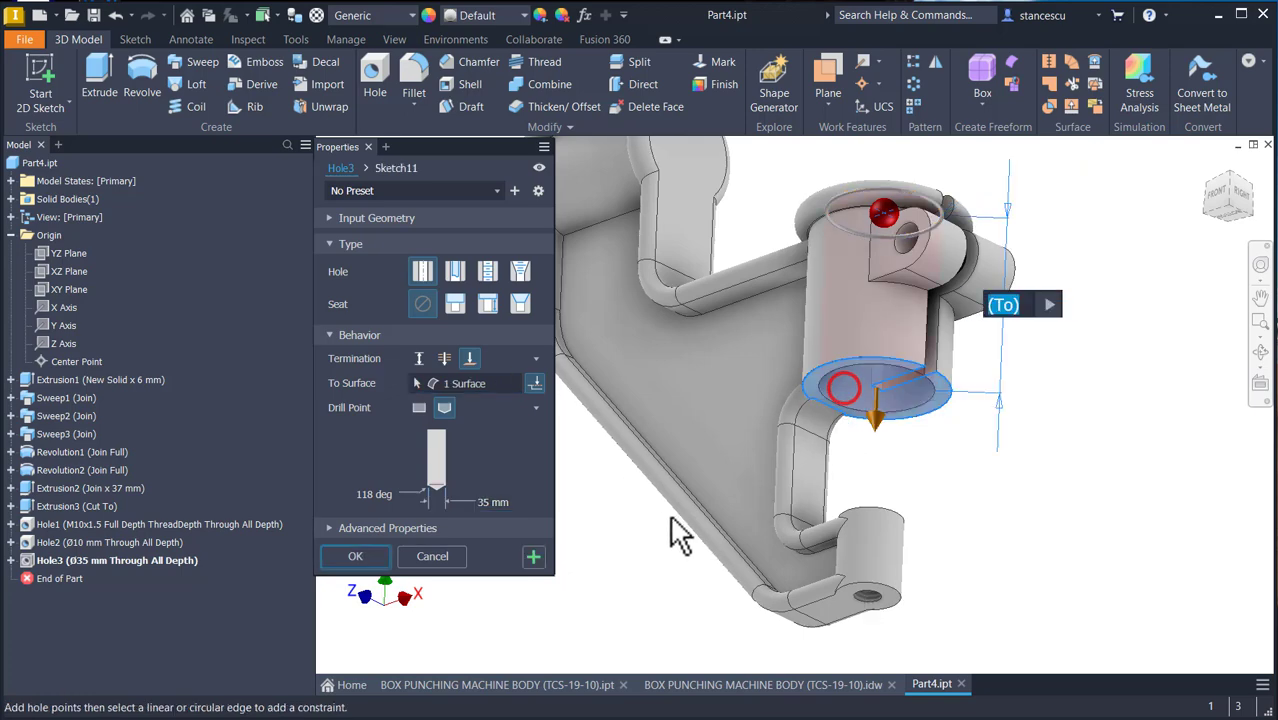
{"action": "left_click", "coordinate": [357, 559]}
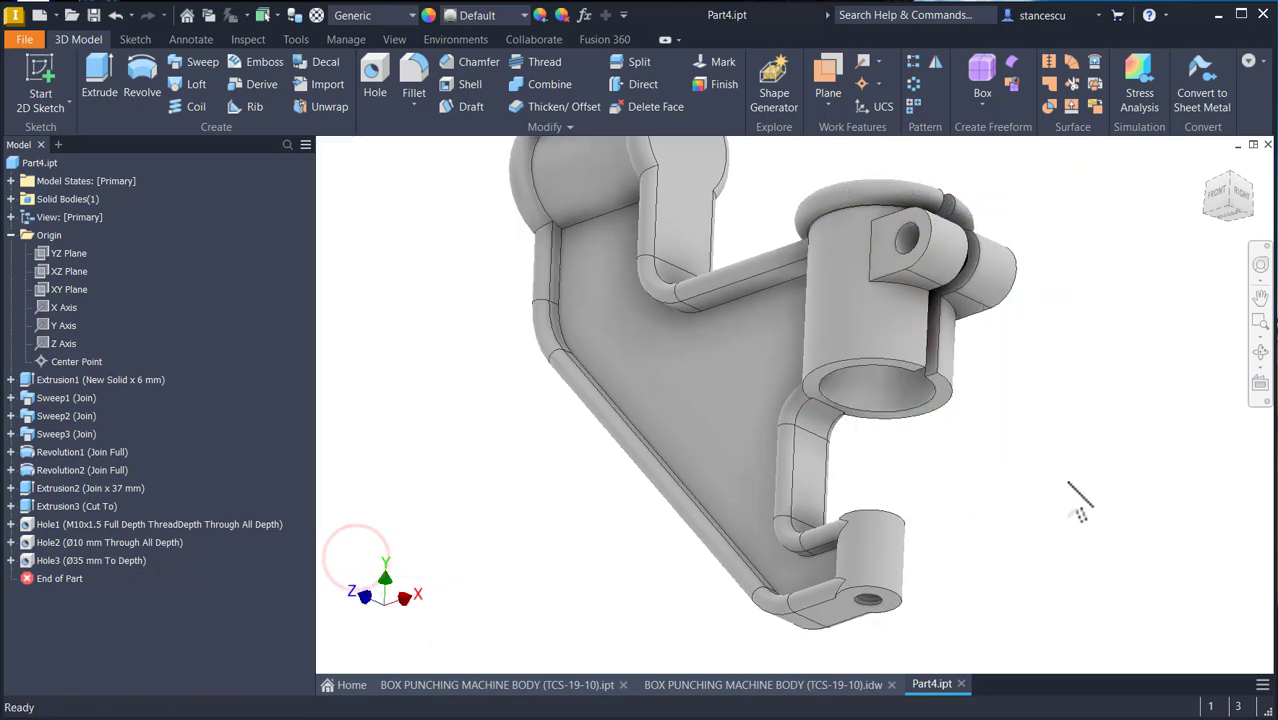
{"action": "key", "text": "F6"}
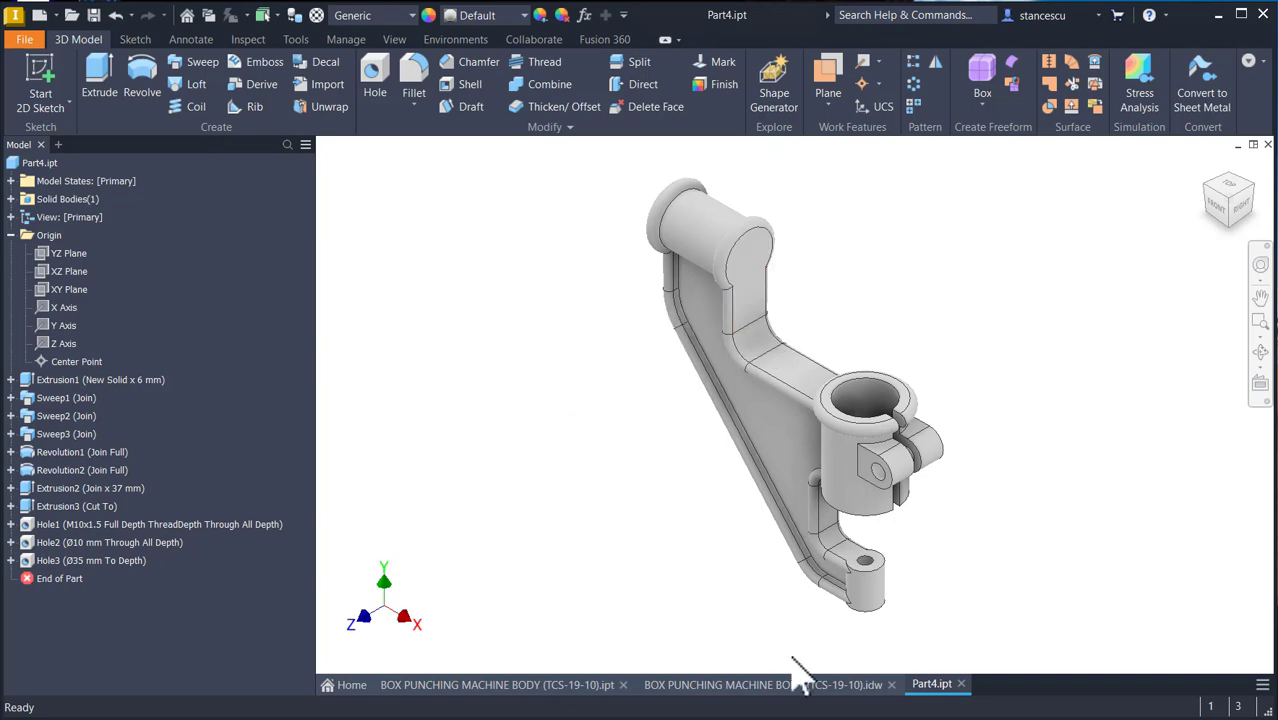
- Check the trapezoidal thread callout in the drawing and place a hole in Part4 on the upper cylinder's end face, concentric with its circular edge
{"action": "left_click", "coordinate": [799, 686]}
{"action": "left_click", "coordinate": [948, 214]}
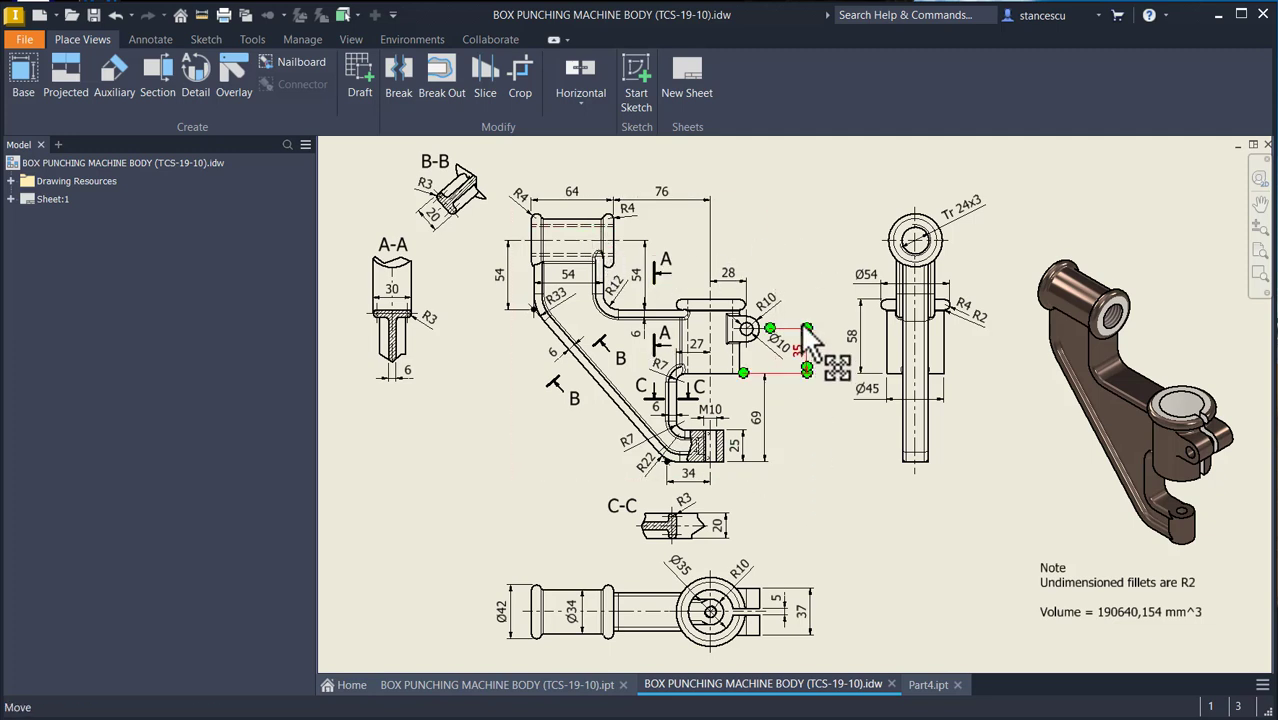
{"action": "left_click", "coordinate": [928, 685]}
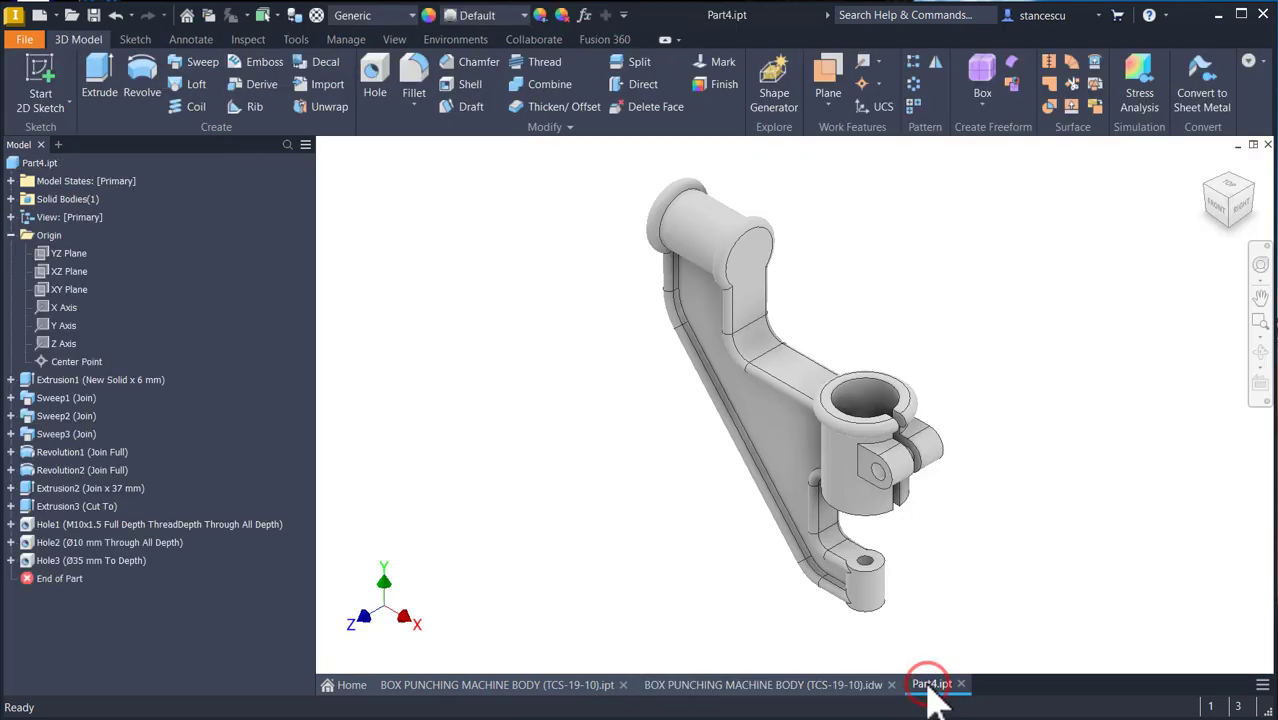
{"action": "left_click", "coordinate": [380, 97]}
{"action": "left_click", "coordinate": [747, 250]}
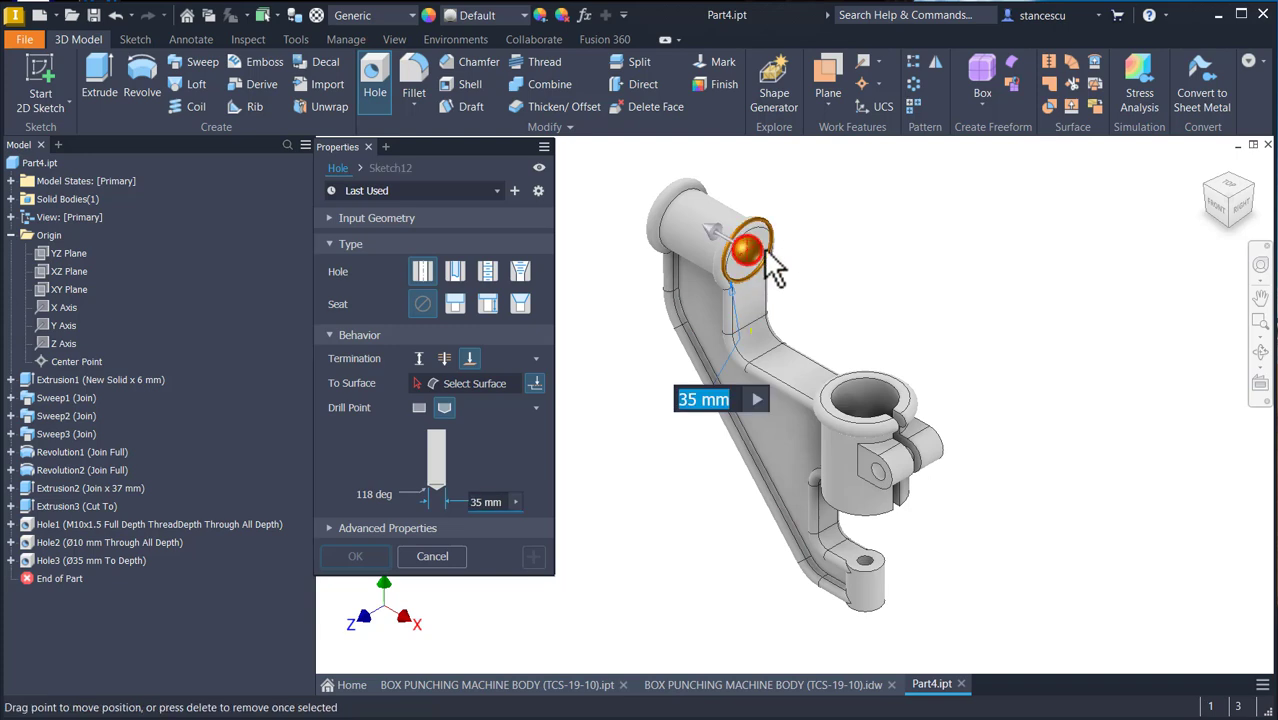
{"action": "left_click", "coordinate": [792, 265]}
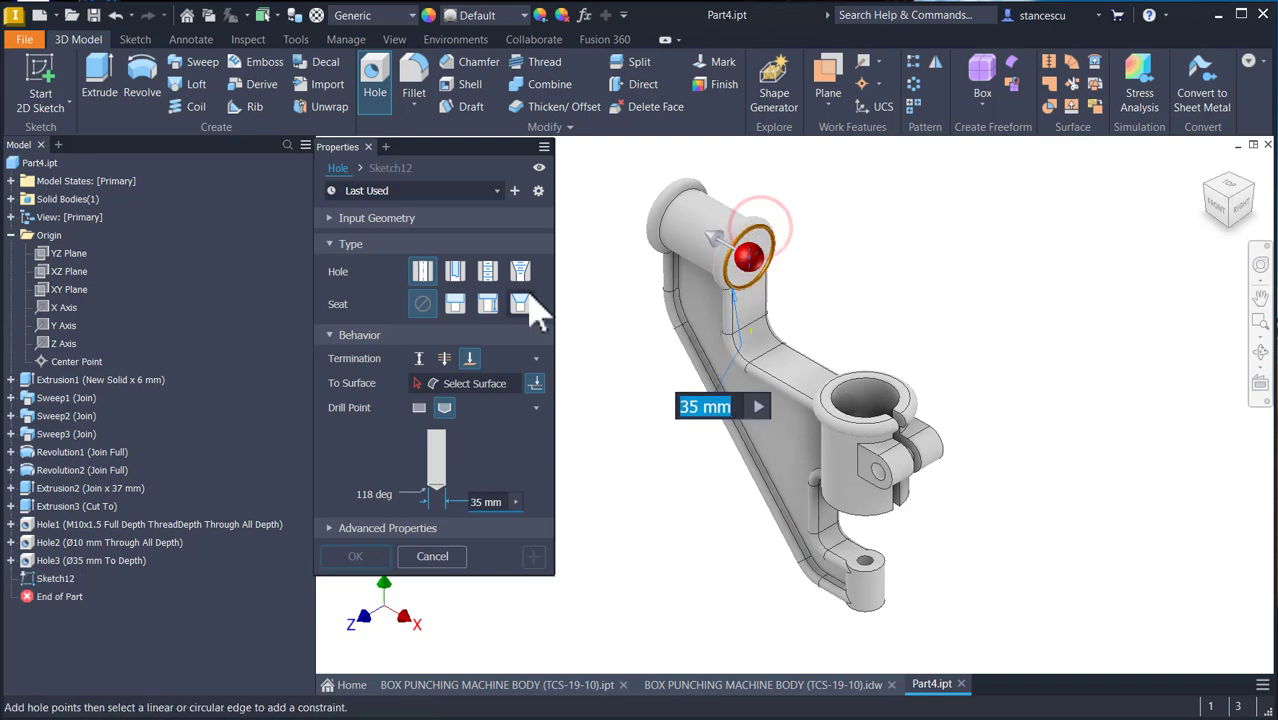
- Make the hole tapped at full depth with ISO Metric Trapezoidal Threads, size 24 and designation TR24x3
{"action": "left_click", "coordinate": [490, 272]}
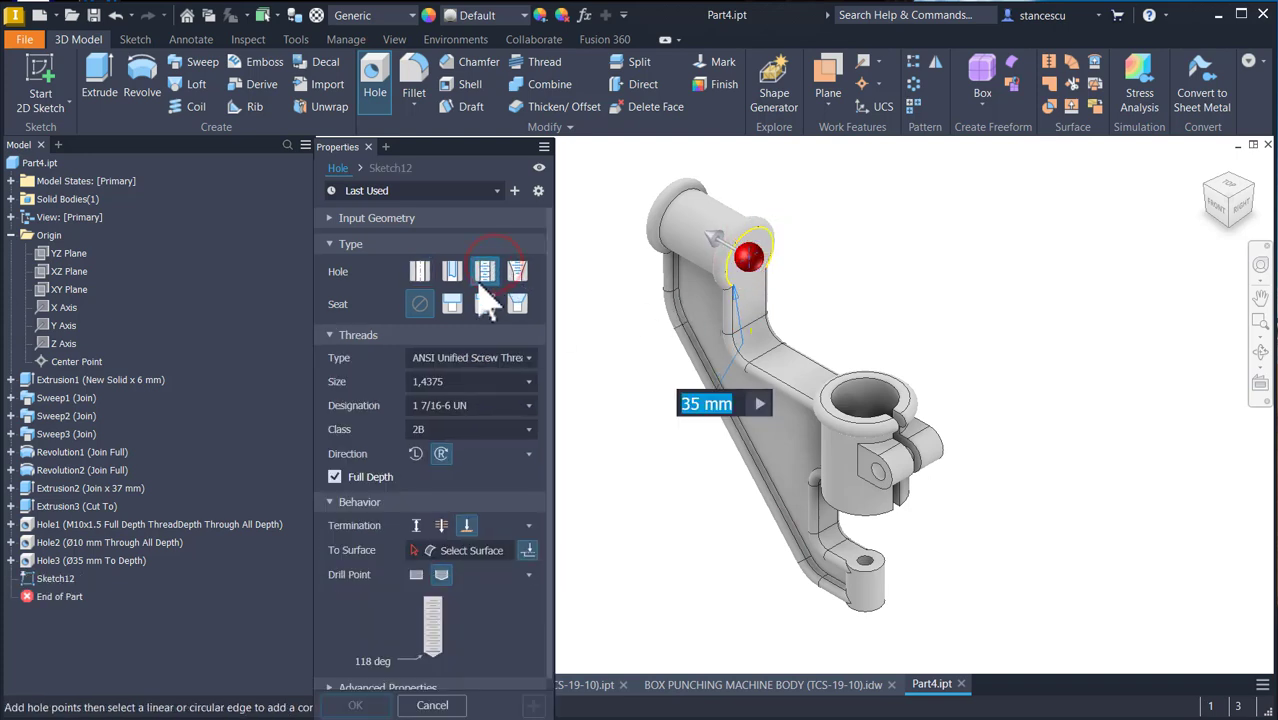
{"action": "left_click", "coordinate": [478, 359]}
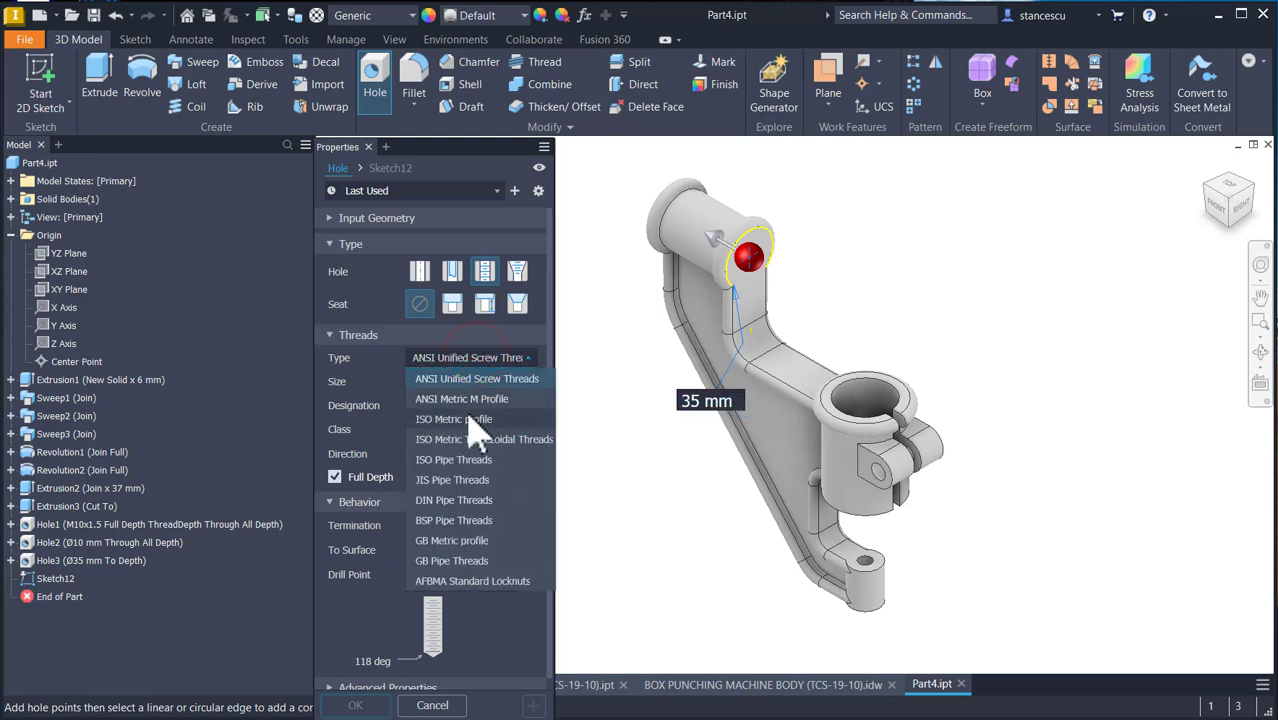
{"action": "left_click", "coordinate": [470, 420]}
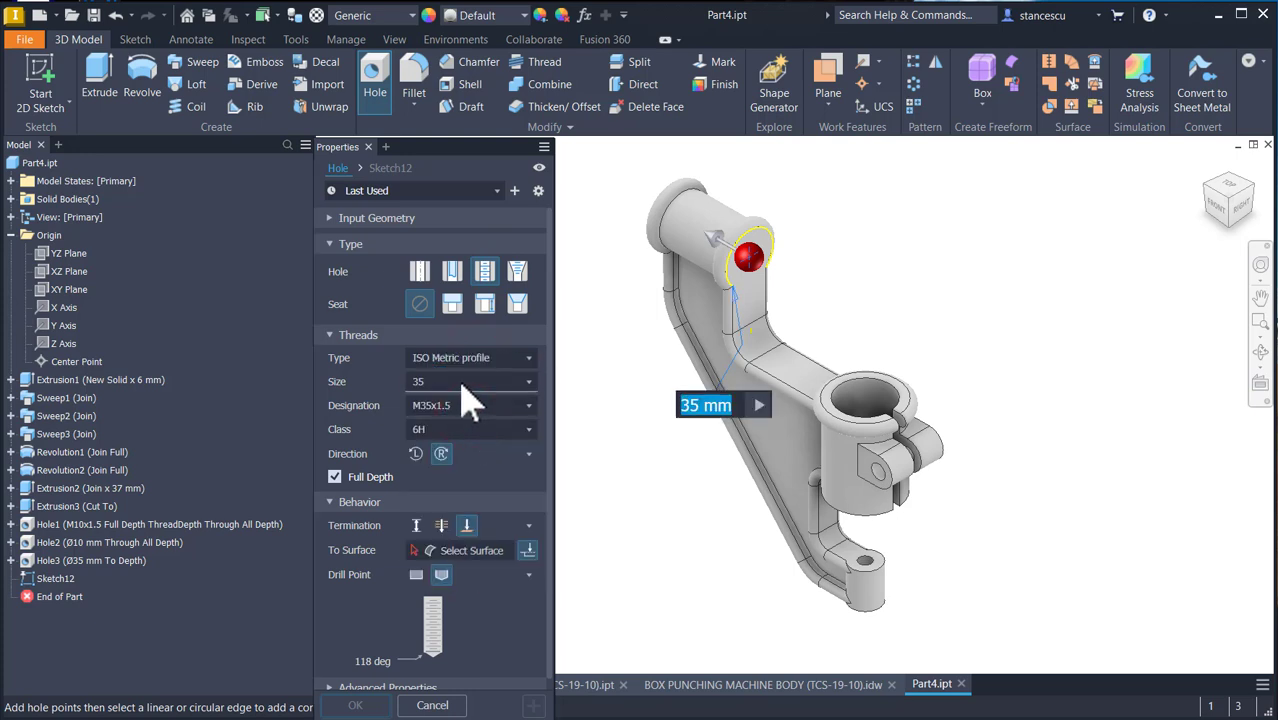
{"action": "left_click", "coordinate": [490, 358]}
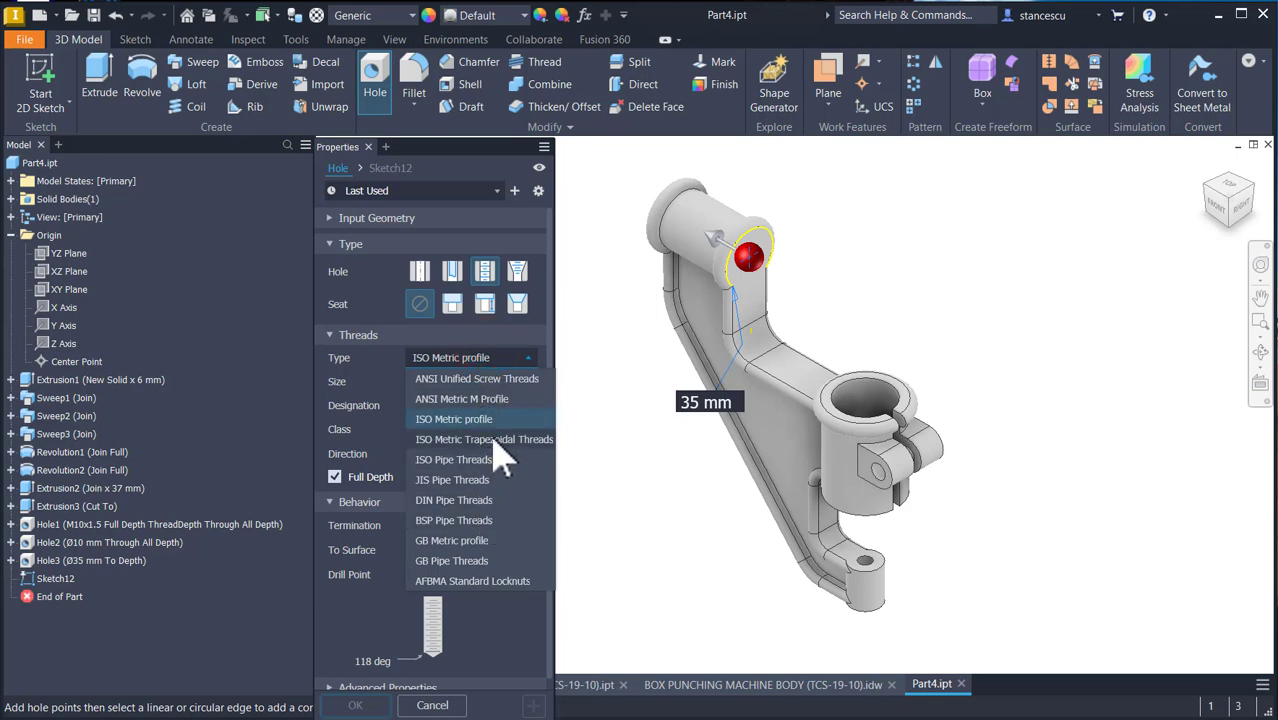
{"action": "left_click", "coordinate": [494, 440]}
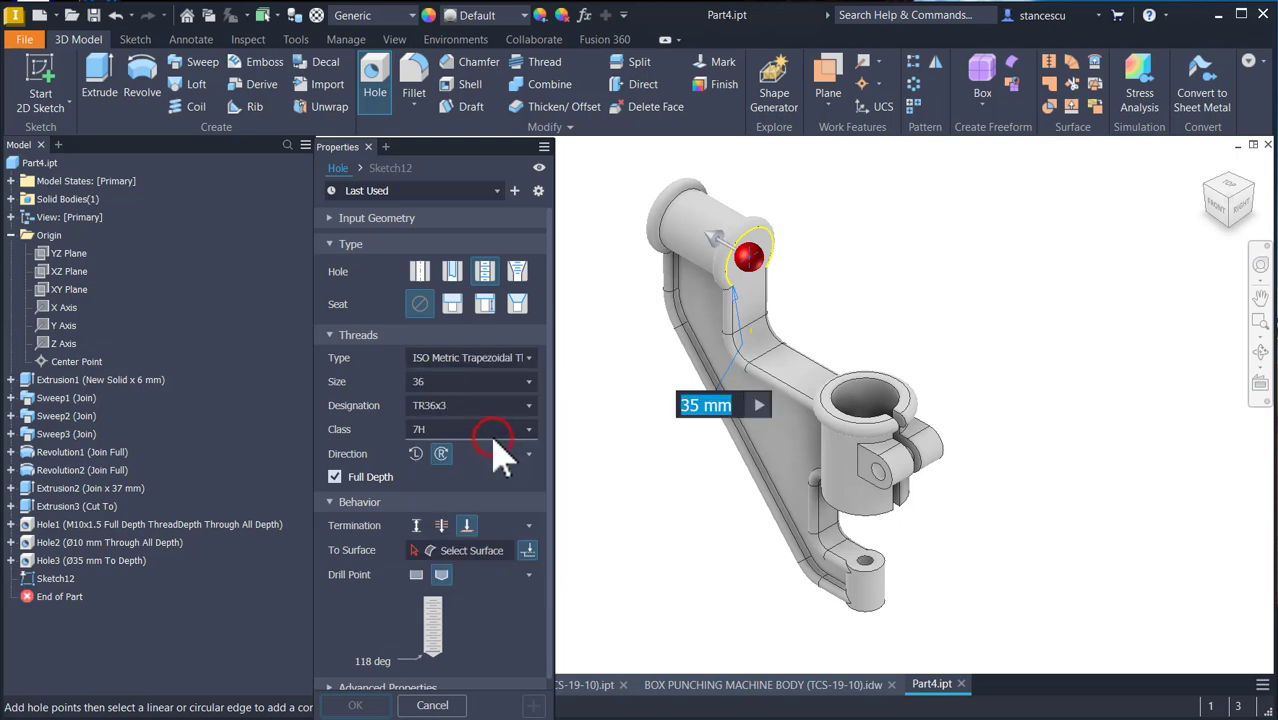
{"action": "left_click", "coordinate": [445, 384]}
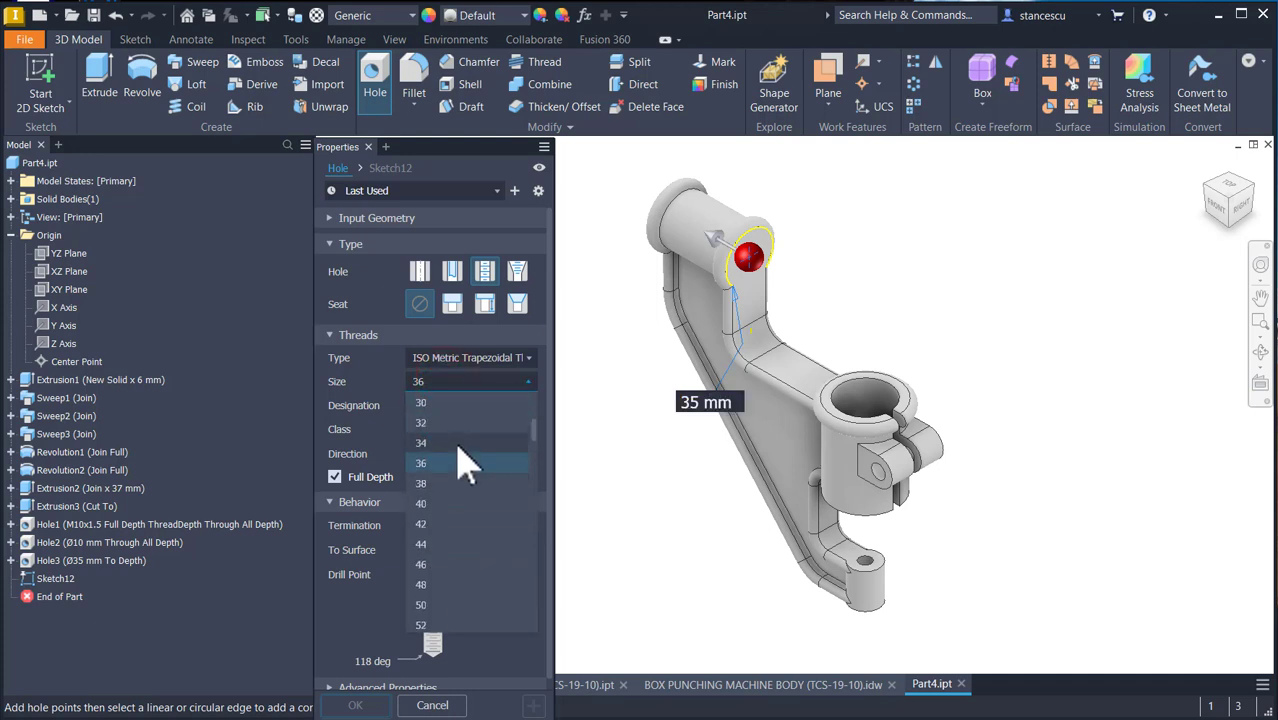
{"action": "left_click", "coordinate": [430, 403]}
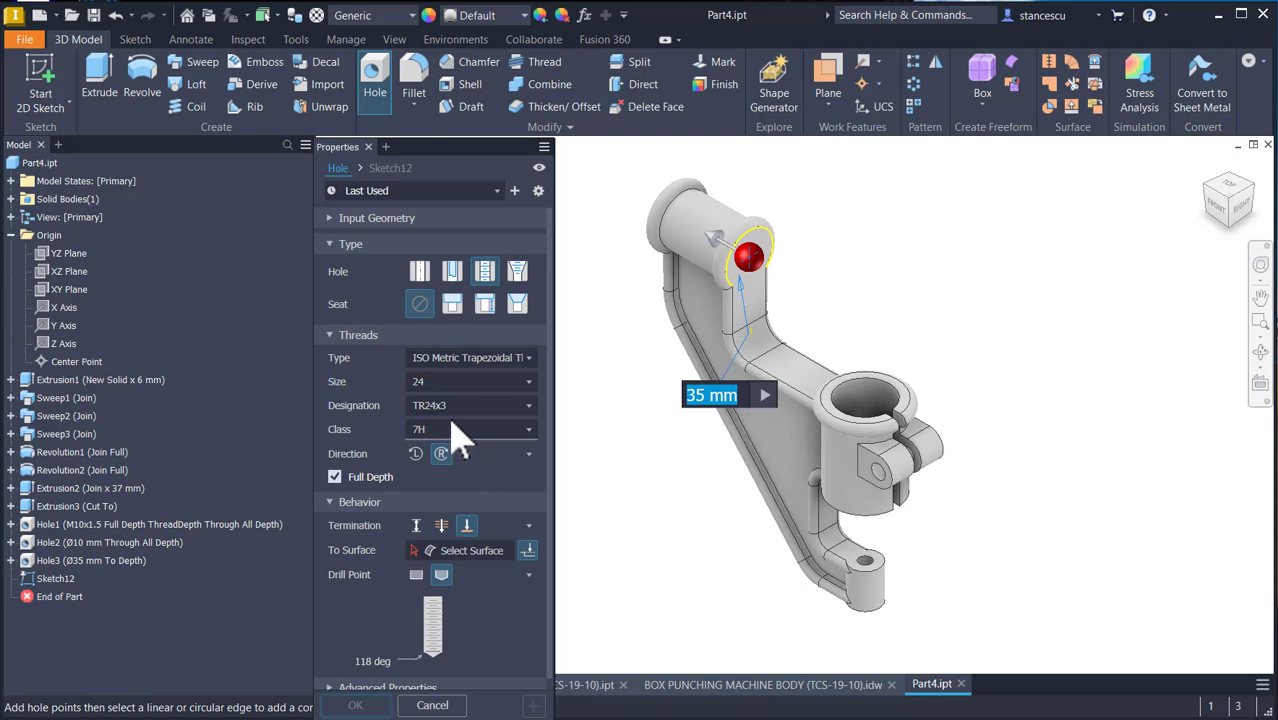
{"action": "left_click", "coordinate": [525, 407]}
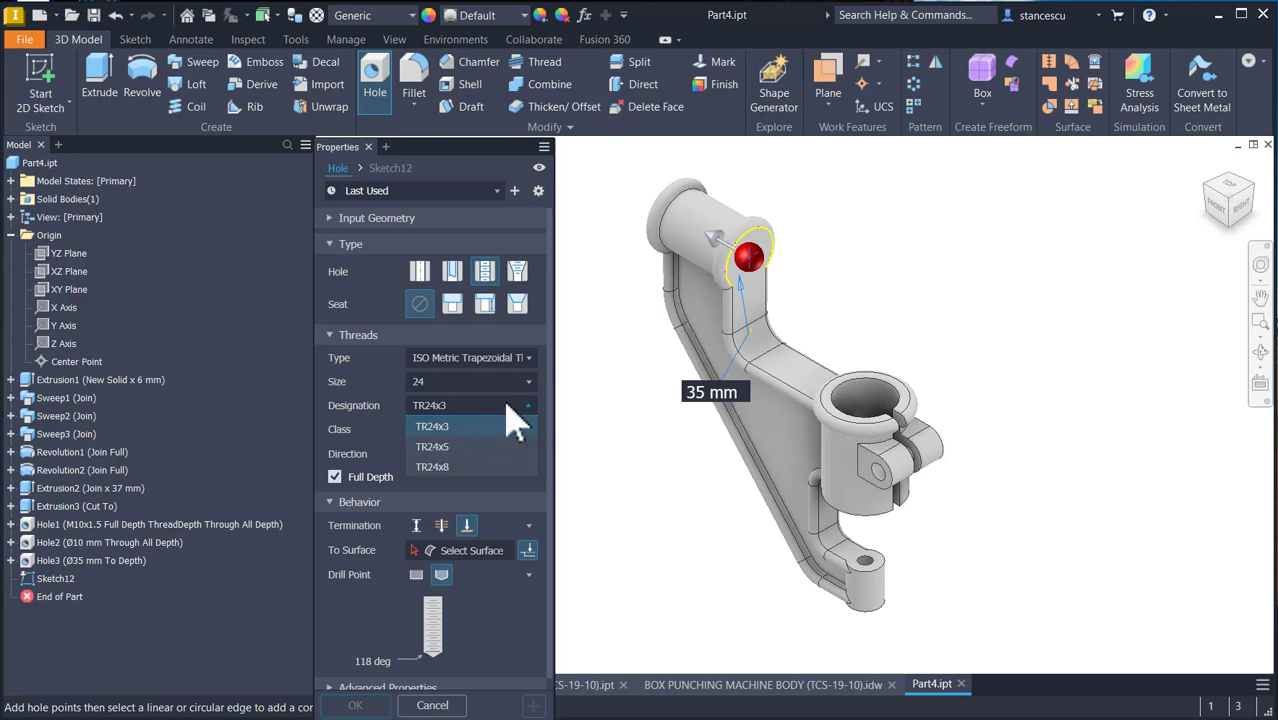
{"action": "left_click", "coordinate": [510, 405]}
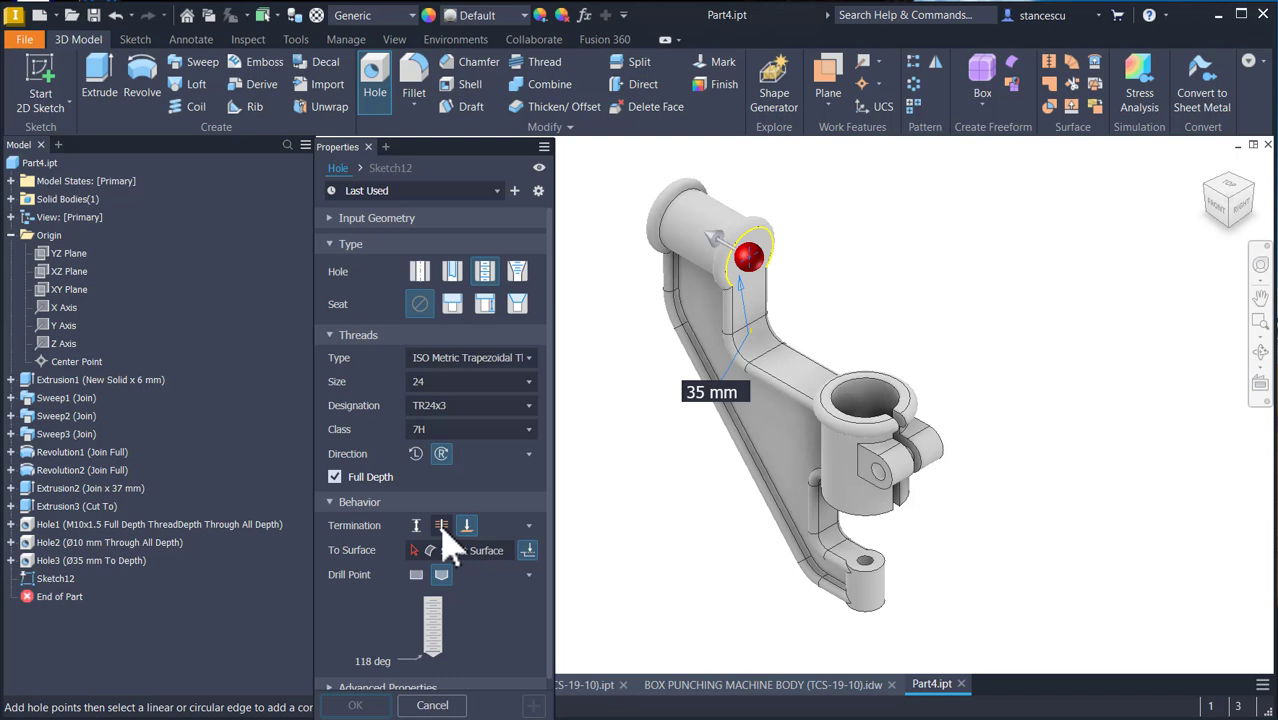
- Terminate the trapezoidal threaded hole through all of the upper cylinder and create it
{"action": "left_click", "coordinate": [441, 526]}
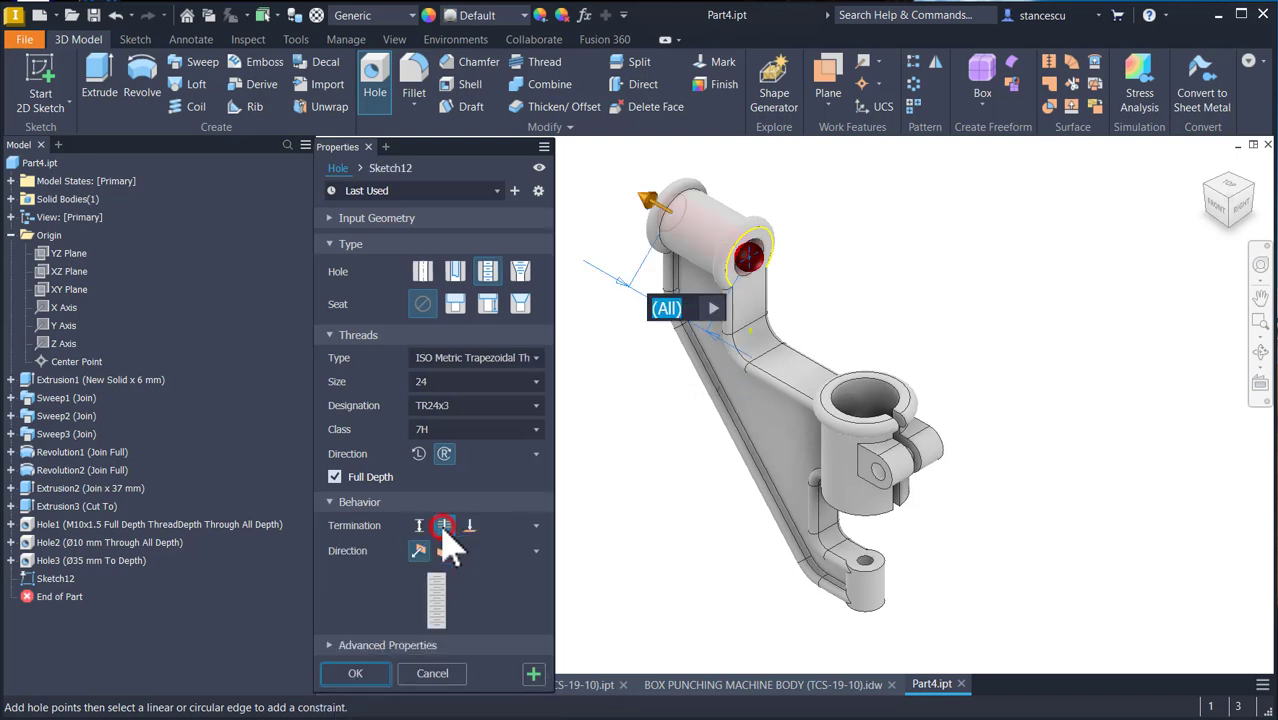
{"action": "left_click", "coordinate": [367, 675]}
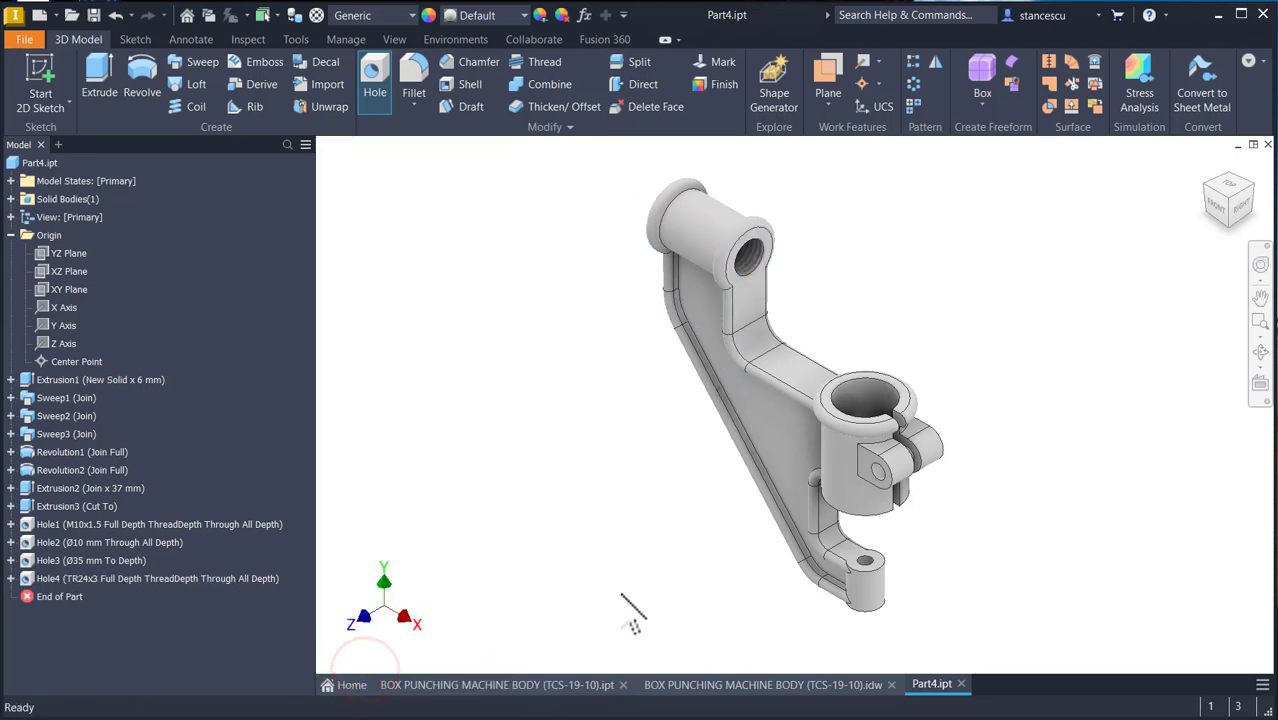
{"action": "middle_click_drag", "start_coordinate": [919, 587], "coordinate": [990, 551], "text": "shift"}
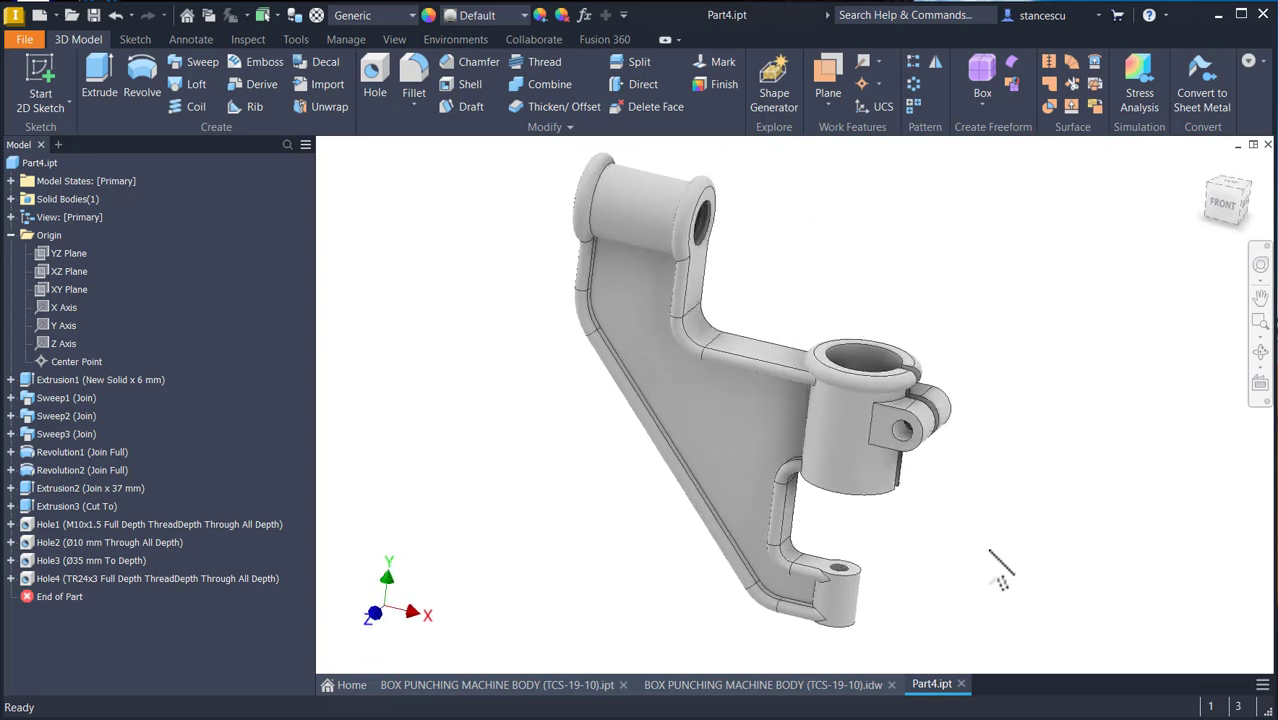
{"action": "key", "text": "F6"}
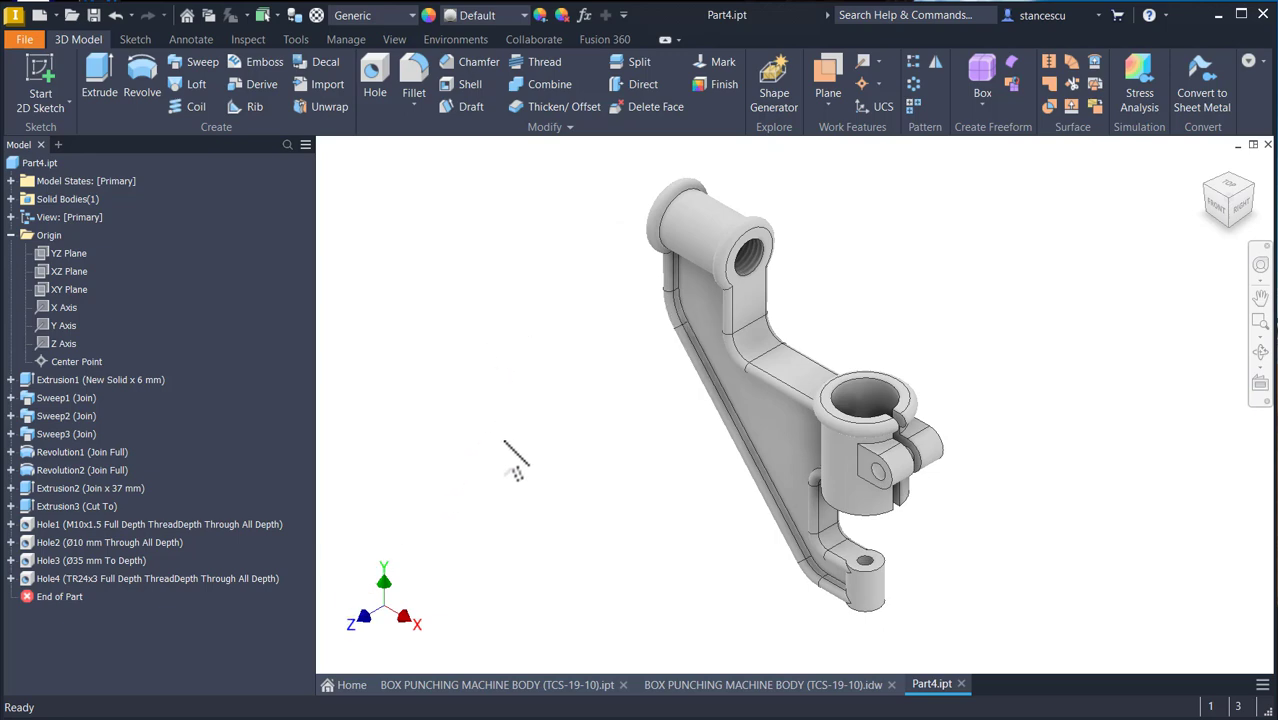
- Check the drawing's fillet note and start a 2 mm fillet in Part4 on the inner edge chain of the sloped flange on the web's front side
{"action": "left_click", "coordinate": [682, 699]}
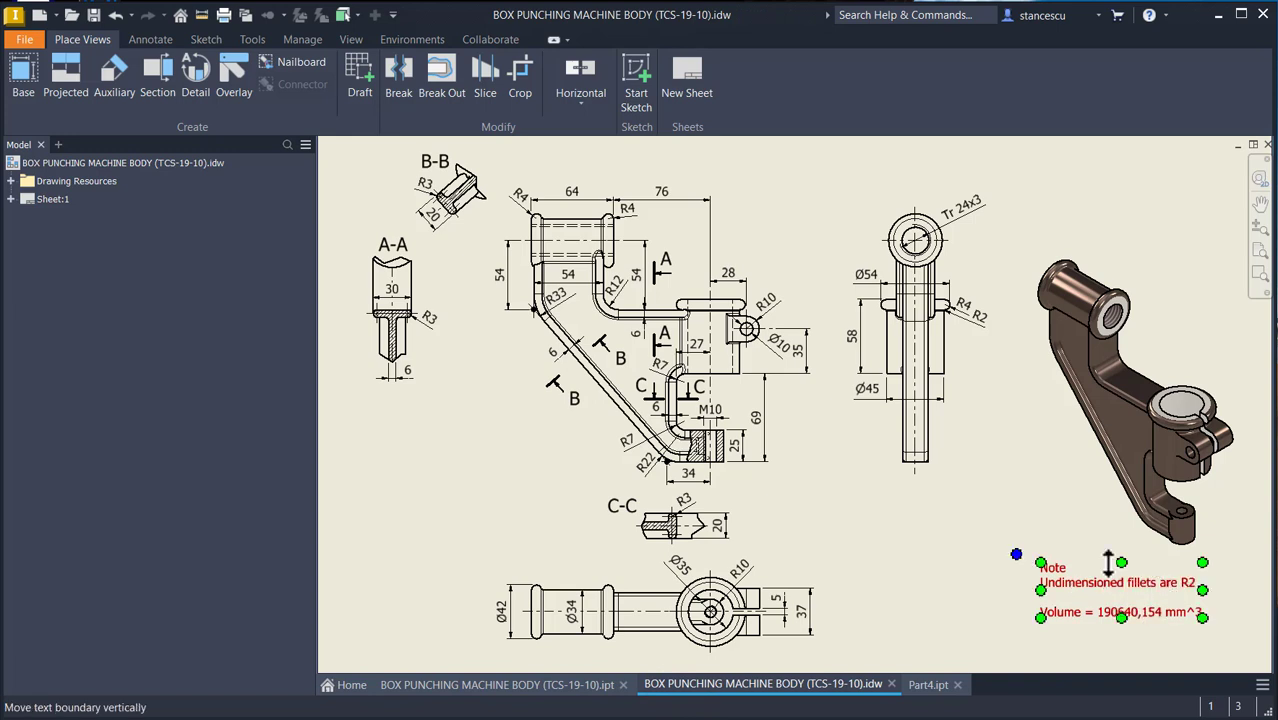
{"action": "scroll", "coordinate": [970, 340], "scroll_direction": "up", "scroll_amount": 5}
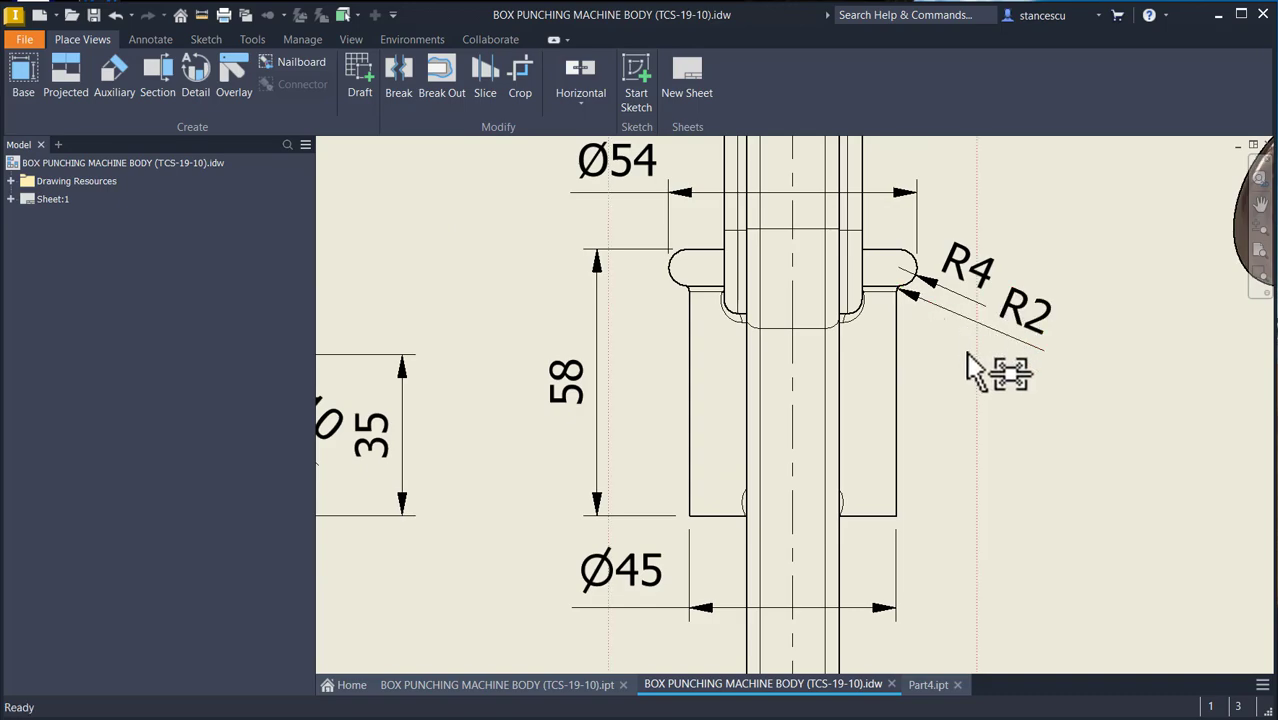
{"action": "scroll", "coordinate": [970, 366], "scroll_direction": "down", "scroll_amount": 5}
{"action": "key", "text": "Num_Lock"}
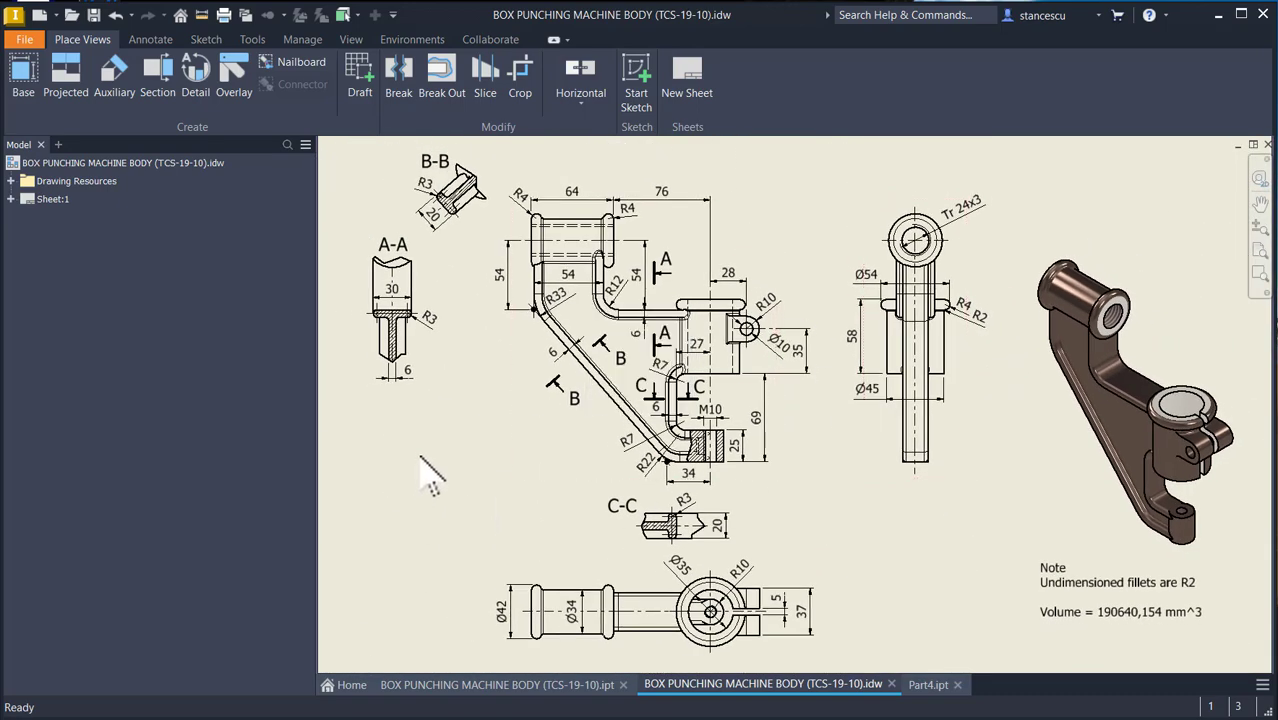
{"action": "left_click", "coordinate": [421, 459]}
{"action": "left_click", "coordinate": [928, 685]}
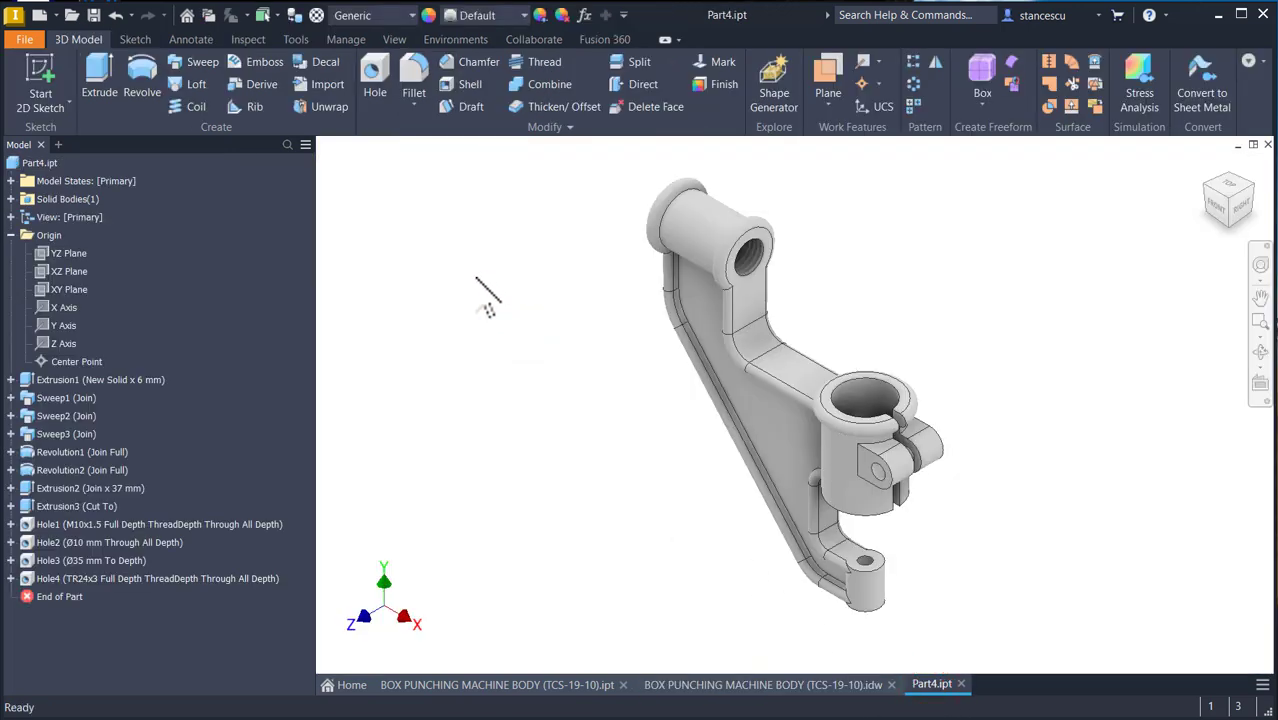
{"action": "left_click", "coordinate": [727, 394]}
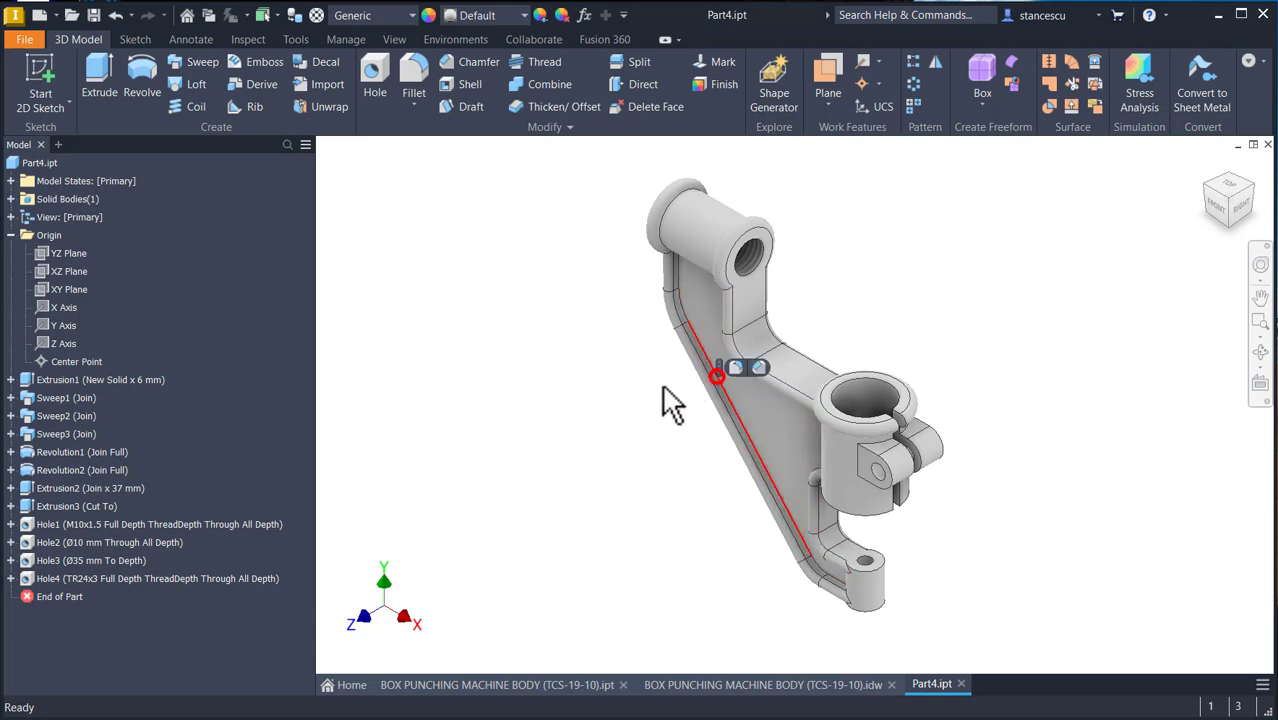
{"action": "left_click", "coordinate": [739, 367]}
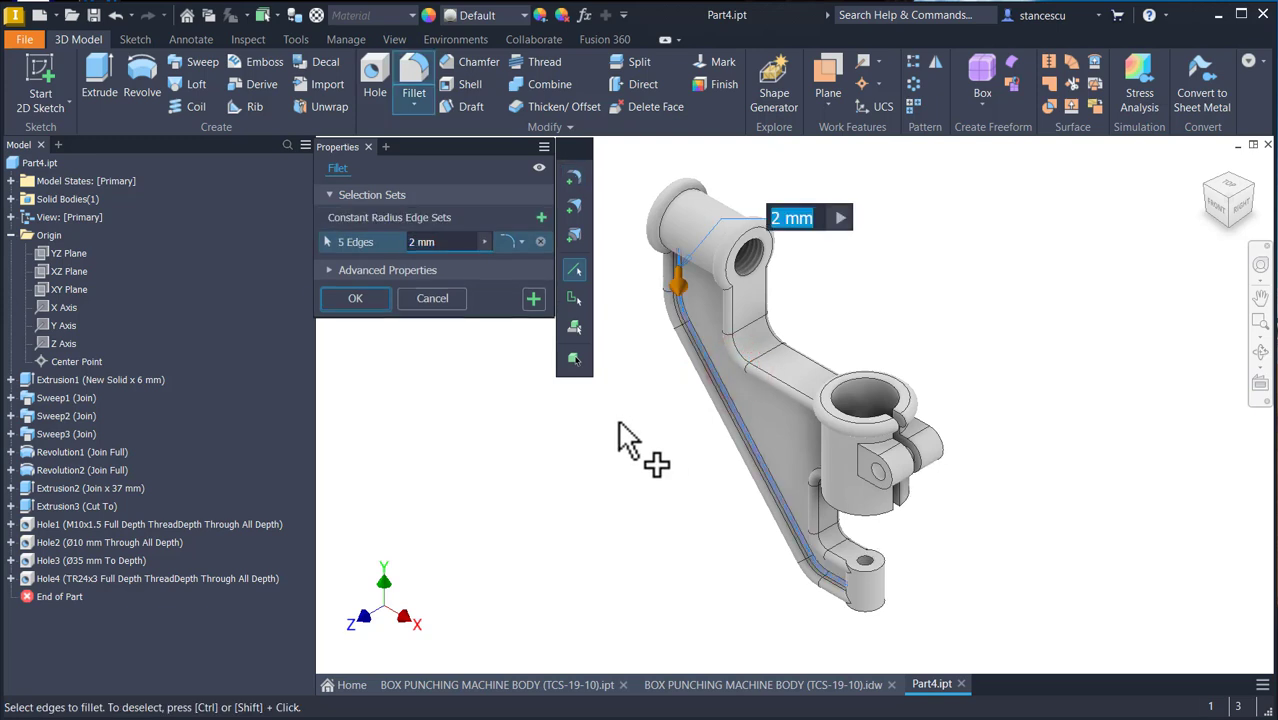
- Add the web's front-side edges along the lower boss, lower flange, large cylinder and upper flange to the 2 mm fillet
{"action": "scroll", "coordinate": [662, 508], "scroll_direction": "down", "scroll_amount": 5}
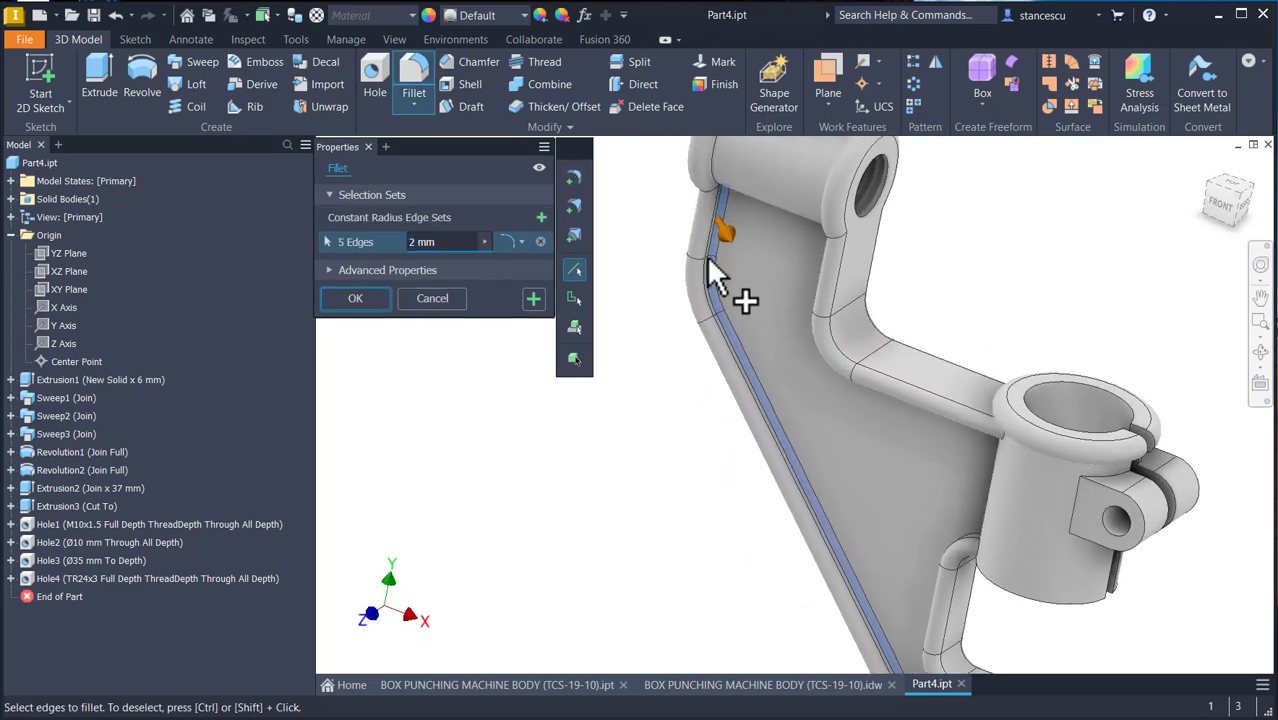
{"action": "middle_click_drag", "start_coordinate": [716, 284], "coordinate": [918, 625], "text": "shift"}
{"action": "left_click", "coordinate": [918, 621]}
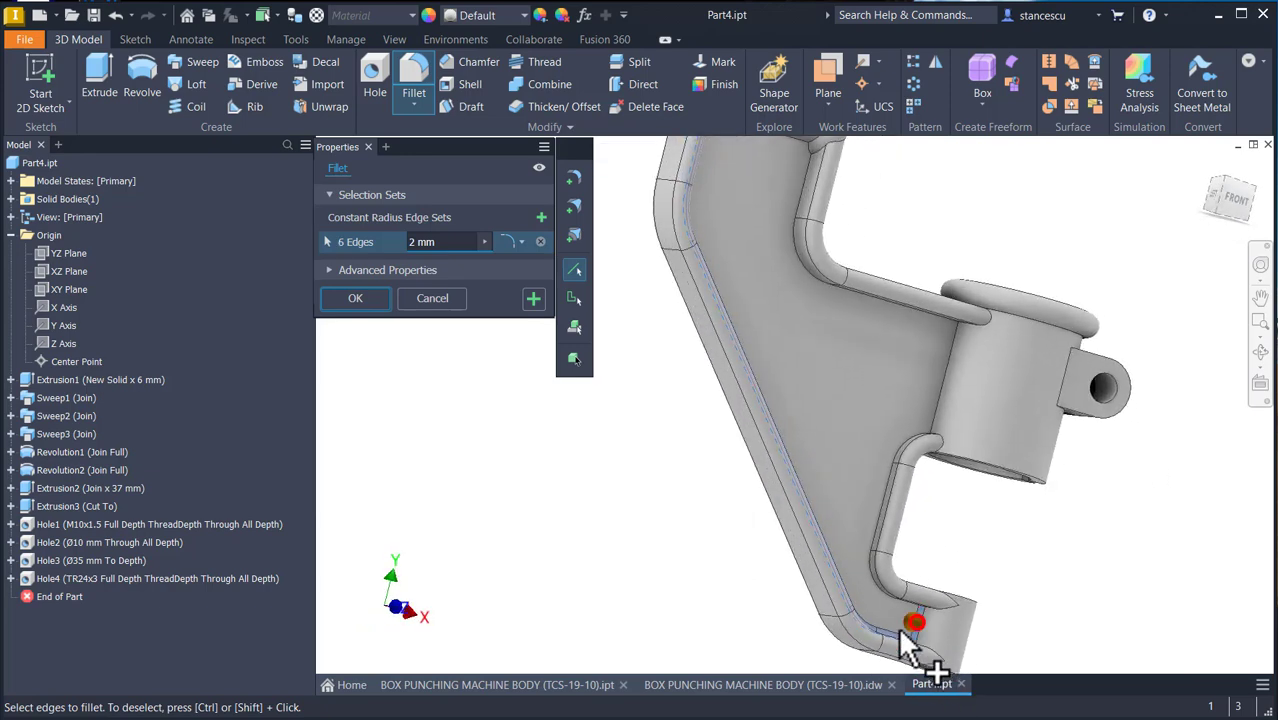
{"action": "left_click", "coordinate": [880, 611]}
{"action": "middle_click_drag", "start_coordinate": [902, 488], "coordinate": [960, 430], "text": "shift"}
{"action": "left_click", "coordinate": [950, 465]}
{"action": "left_click", "coordinate": [960, 430]}
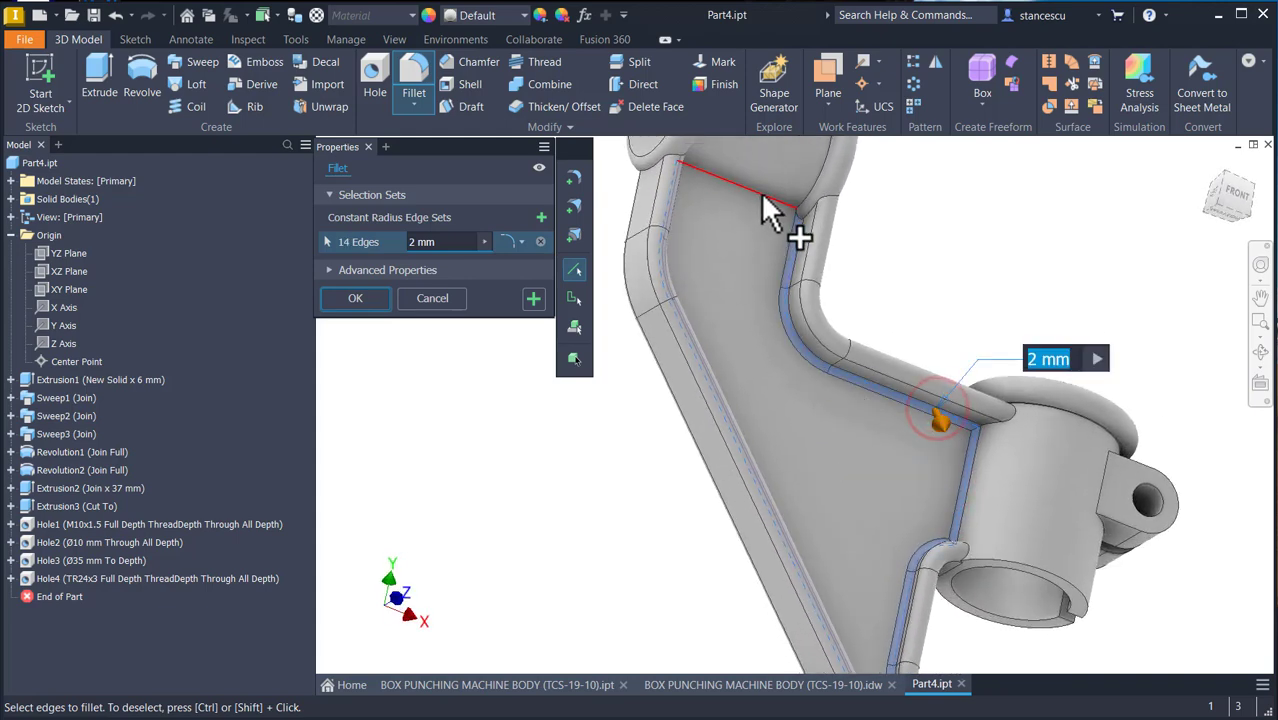
- Add the front web edge at the upper cylinder, the upper flange's end edges and the underside edge of the large cylinder's collar to the 2 mm fillet
{"action": "middle_click_drag", "start_coordinate": [776, 205], "coordinate": [913, 470], "text": "shift"}
{"action": "left_click", "coordinate": [787, 157]}
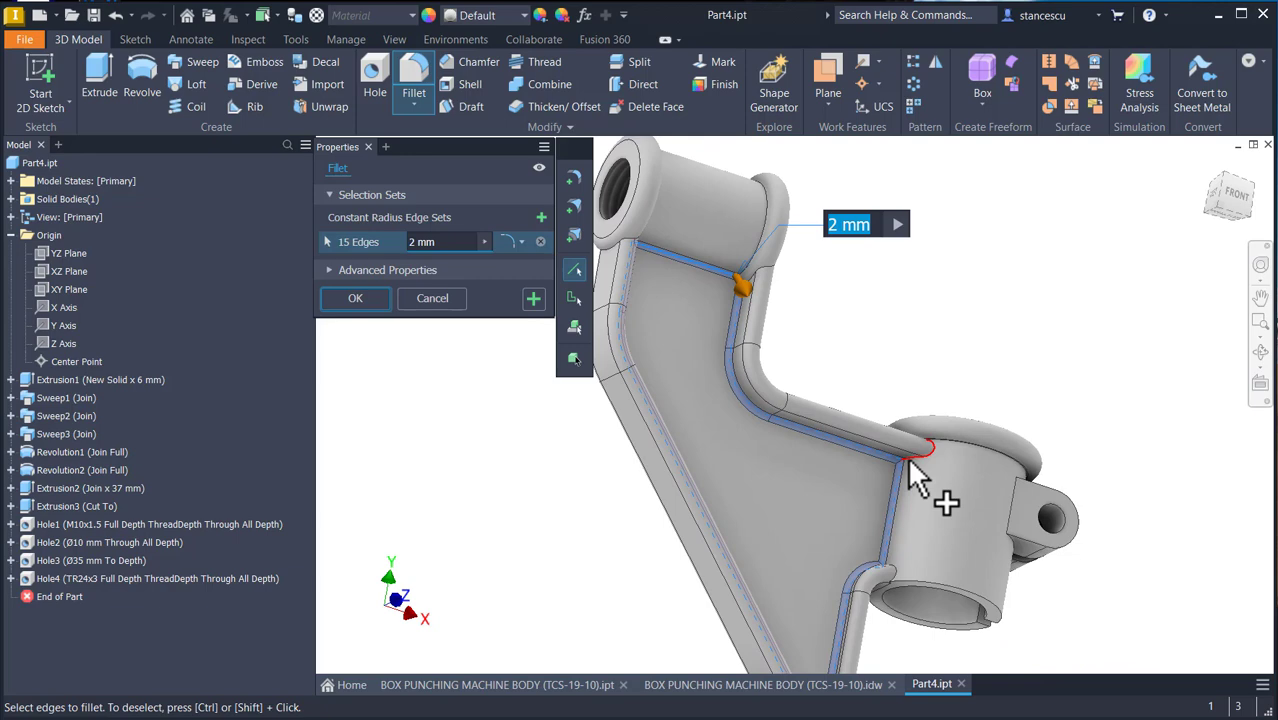
{"action": "left_click", "coordinate": [910, 463]}
{"action": "left_click", "coordinate": [985, 465]}
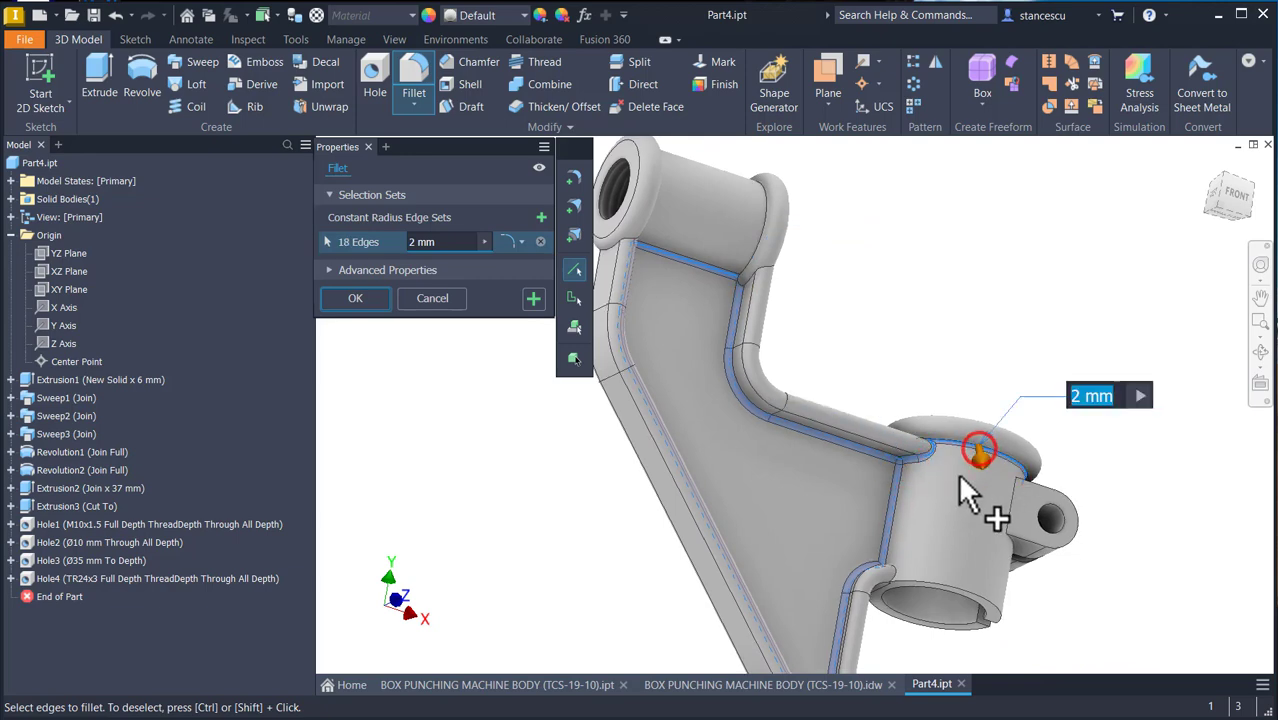
- Add the back-side edges at the upper flange end, large cylinder, lower flange and lower boss to the 2 mm fillet
{"action": "middle_click_drag", "start_coordinate": [913, 548], "coordinate": [747, 479], "text": "shift"}
{"action": "left_click", "coordinate": [832, 432]}
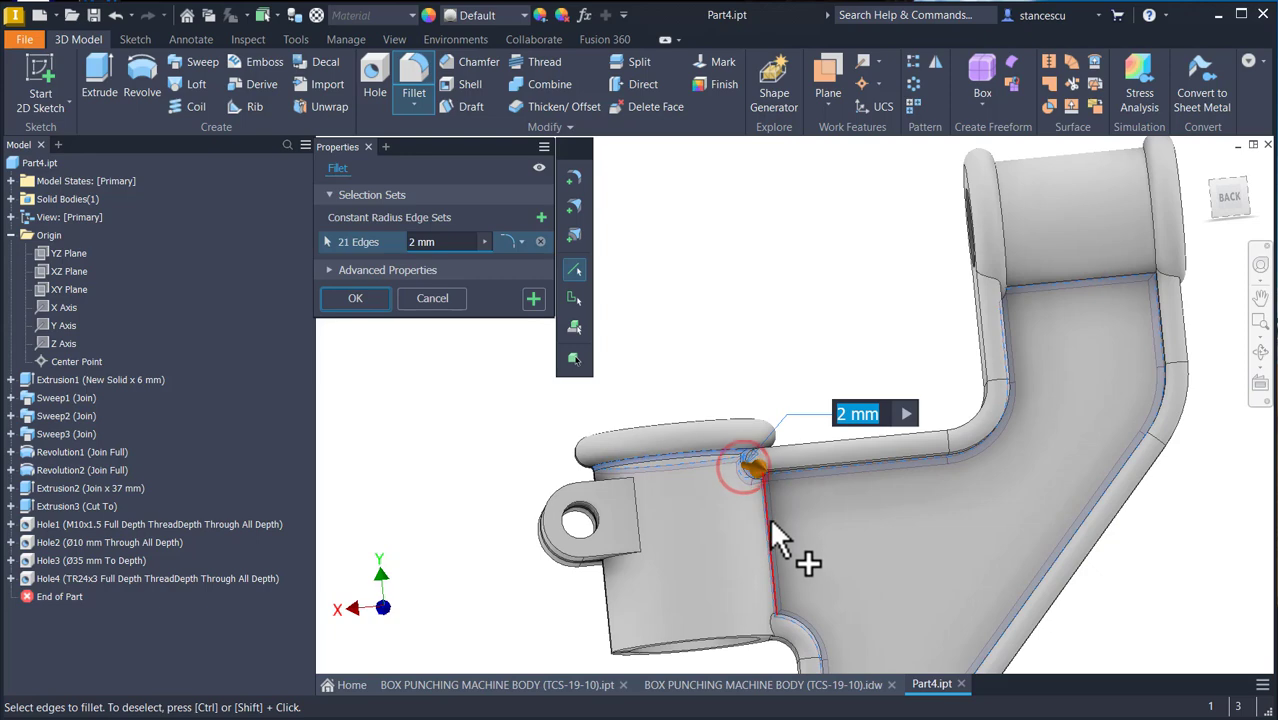
{"action": "left_click", "coordinate": [767, 540]}
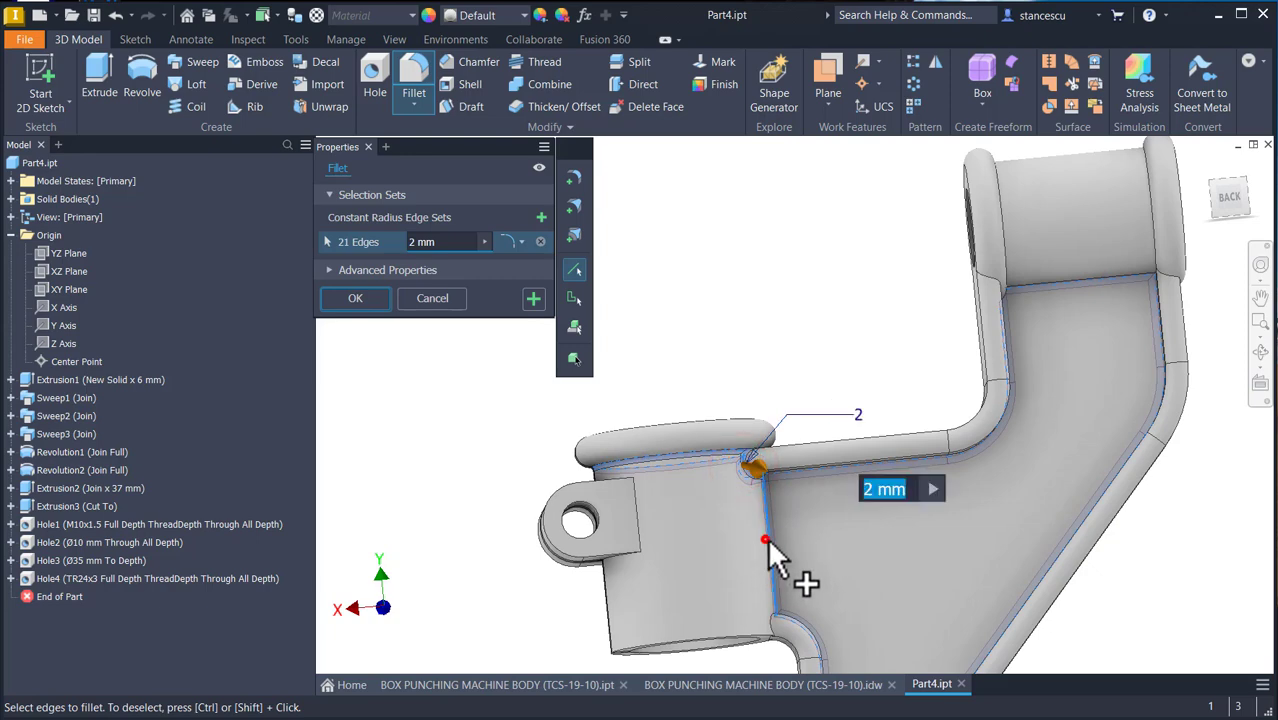
{"action": "left_click", "coordinate": [805, 620]}
{"action": "middle_click_drag", "start_coordinate": [876, 560], "coordinate": [887, 536], "text": "shift"}
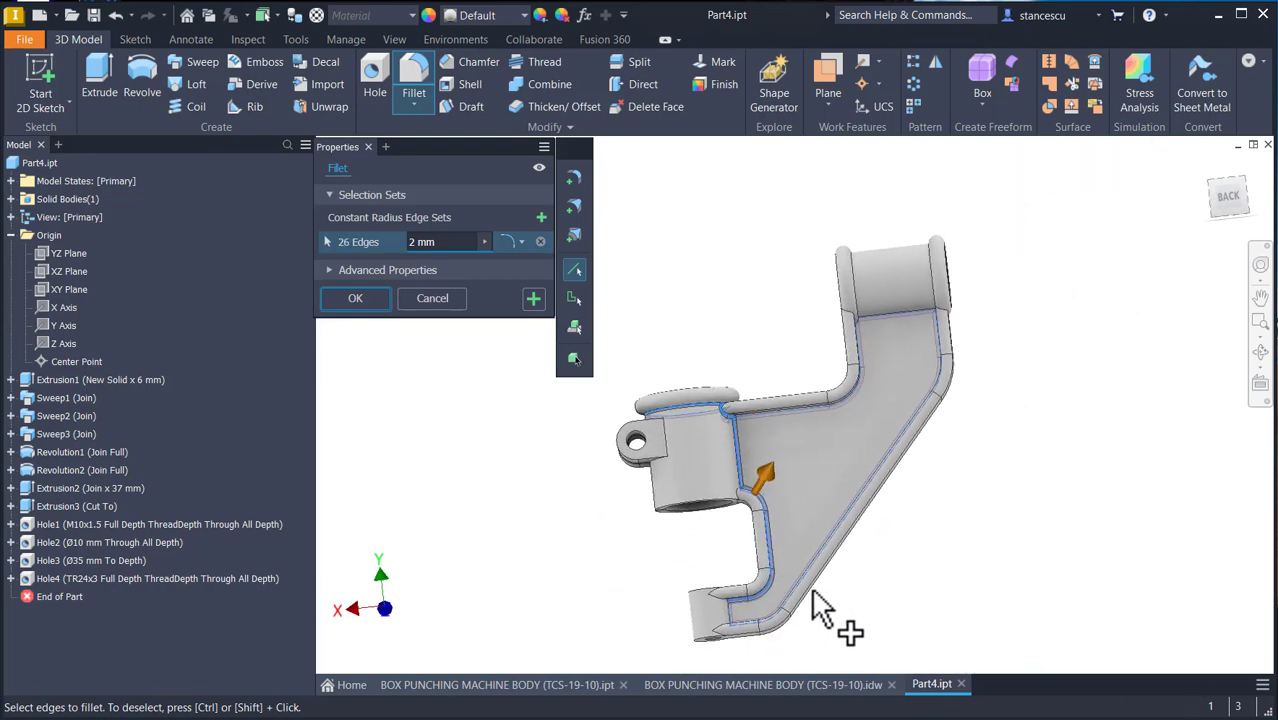
{"action": "middle_click_drag", "start_coordinate": [726, 608], "coordinate": [699, 624], "text": "shift"}
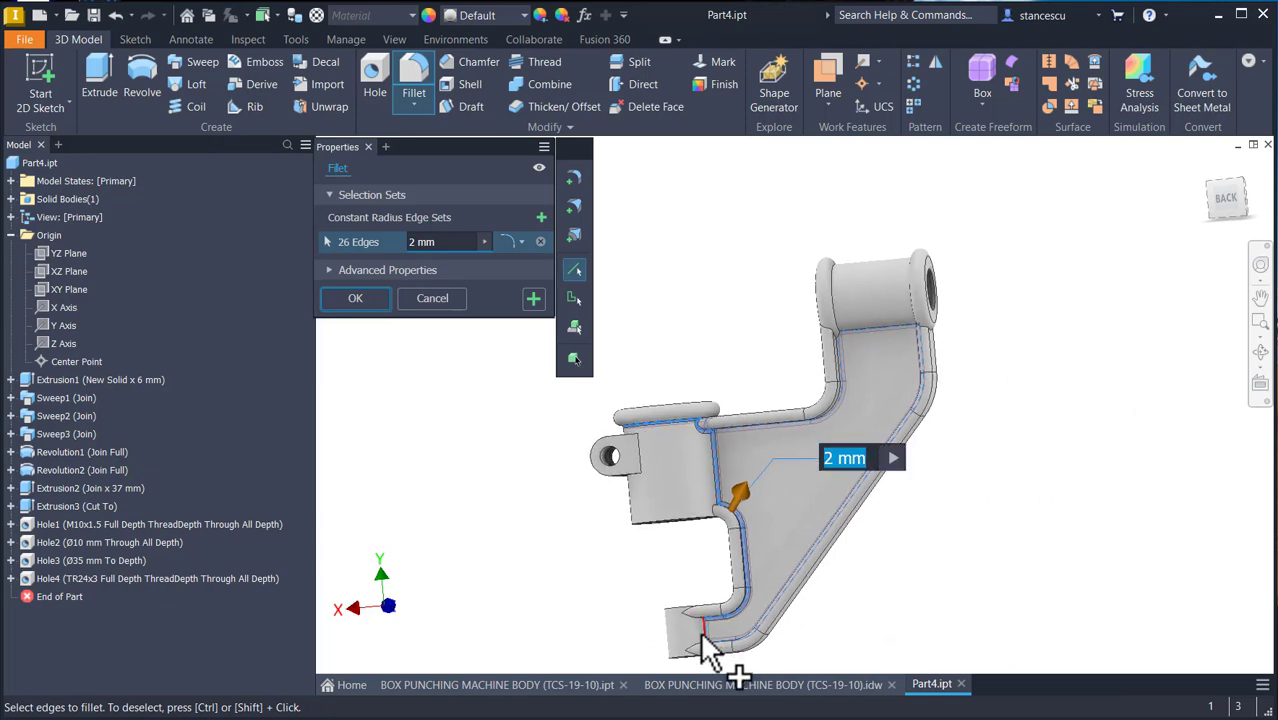
{"action": "left_click", "coordinate": [704, 627]}
- Add the back clamp lug's side edge and the edges where the clamp lugs meet the large cylinder's underside region to the 2 mm fillet
{"action": "middle_click_drag", "start_coordinate": [565, 612], "coordinate": [838, 438], "text": "shift"}
{"action": "scroll", "coordinate": [691, 505], "scroll_direction": "up", "scroll_amount": 2}
{"action": "left_click", "coordinate": [686, 490]}
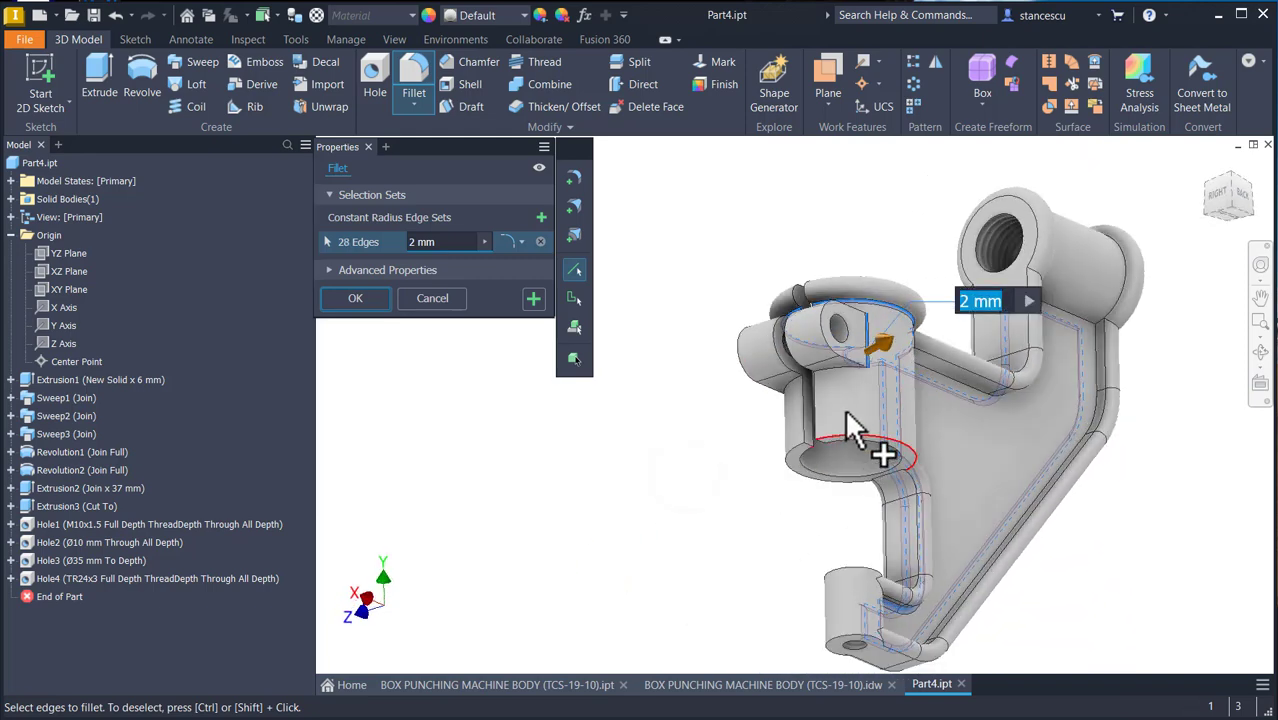
{"action": "left_click", "coordinate": [850, 368]}
{"action": "middle_click_drag", "start_coordinate": [793, 394], "coordinate": [805, 485], "text": "shift"}
{"action": "left_click", "coordinate": [838, 530]}
{"action": "left_click", "coordinate": [837, 524]}
{"action": "left_click", "coordinate": [789, 510]}
- Add the front clamp lug's vertical edge at the large cylinder to the selection and create the 2 mm fillet
{"action": "middle_click_drag", "start_coordinate": [716, 545], "coordinate": [894, 516], "text": "shift"}
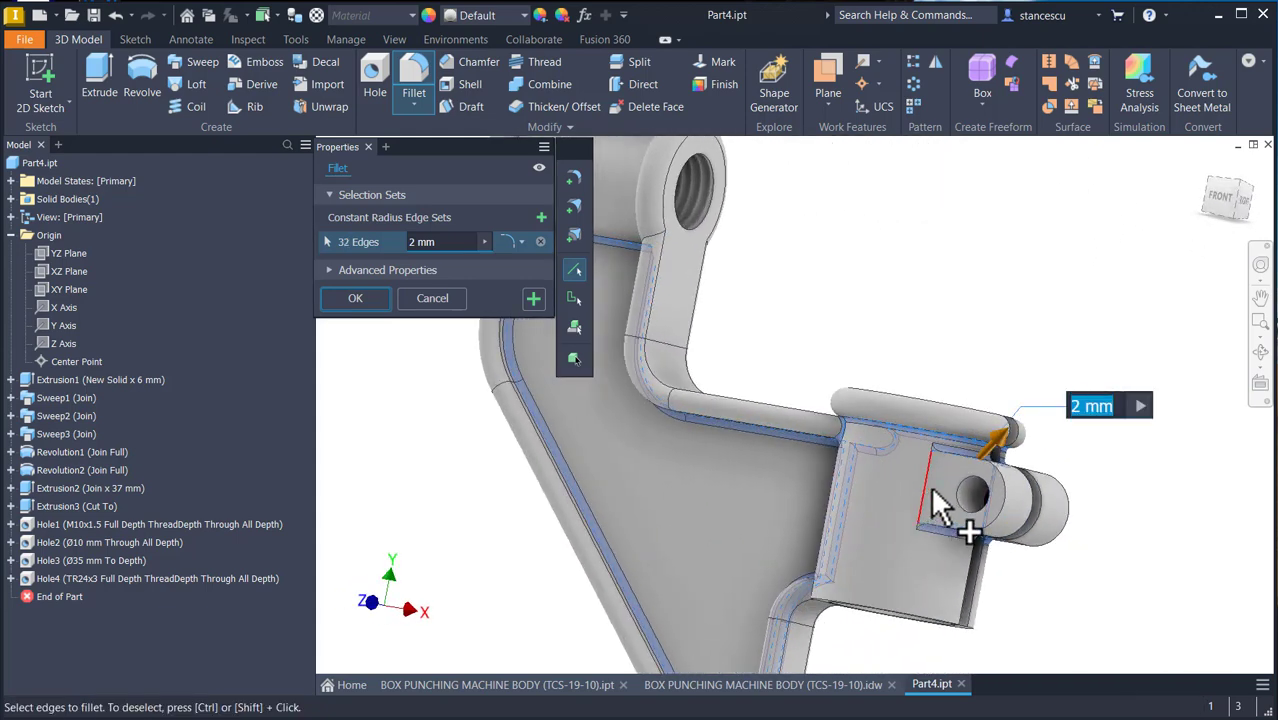
{"action": "left_click", "coordinate": [933, 497]}
{"action": "middle_click_drag", "start_coordinate": [783, 540], "coordinate": [980, 330], "text": "shift"}
{"action": "key", "text": "F6"}
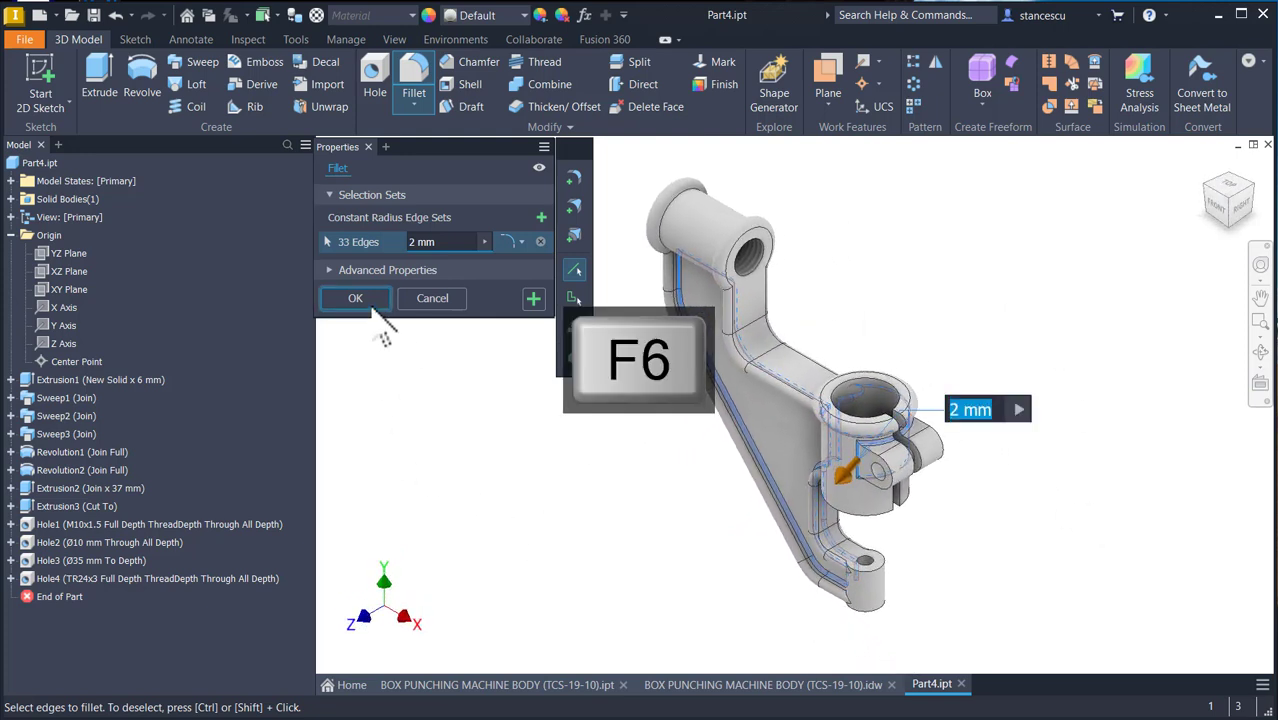
{"action": "left_click", "coordinate": [355, 298]}
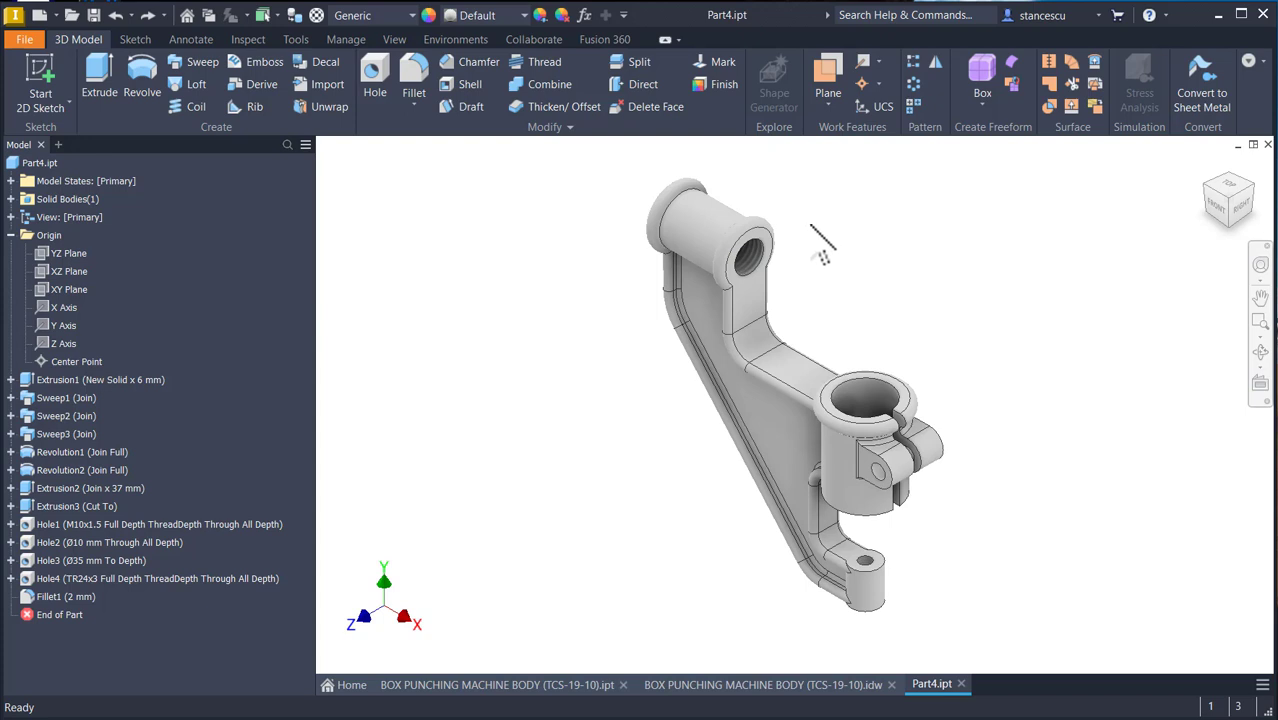
- Compare Part4 with the reference part BOX PUNCHING MACHINE BODY (TCS-19-10).ipt, examining the upper cylinder and its collars
{"action": "left_click", "coordinate": [484, 680]}
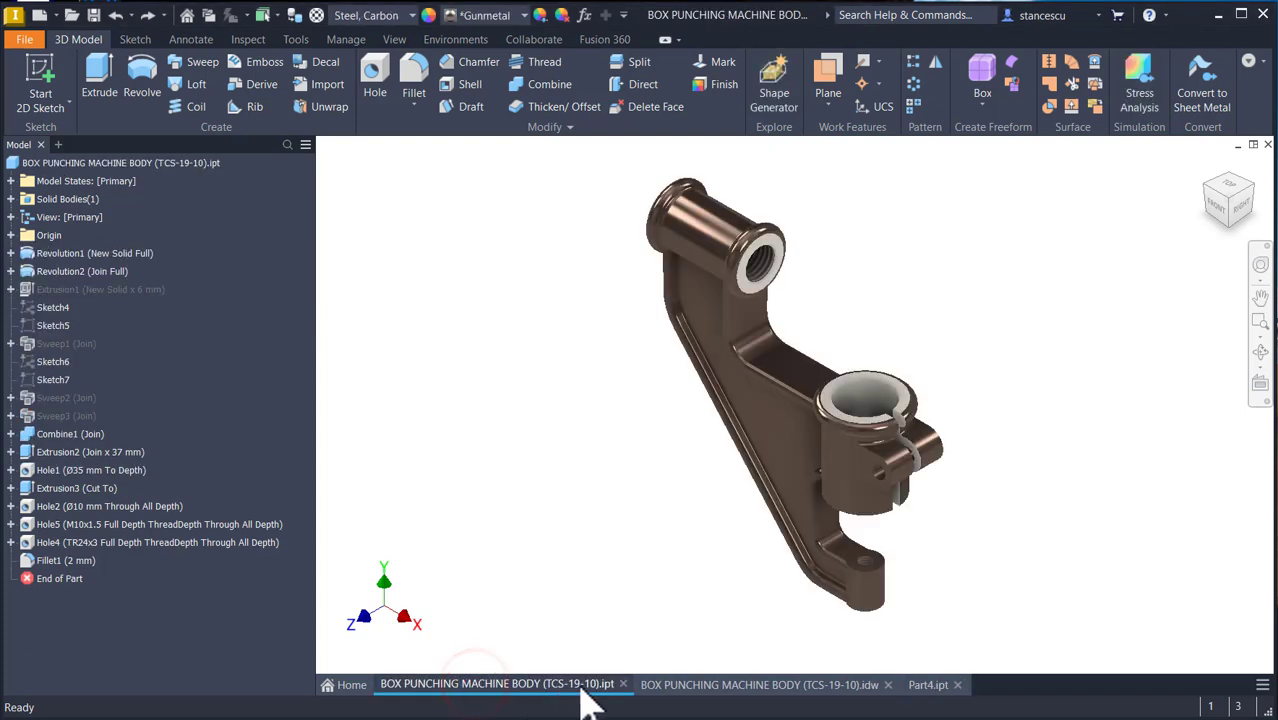
{"action": "left_click", "coordinate": [922, 686]}
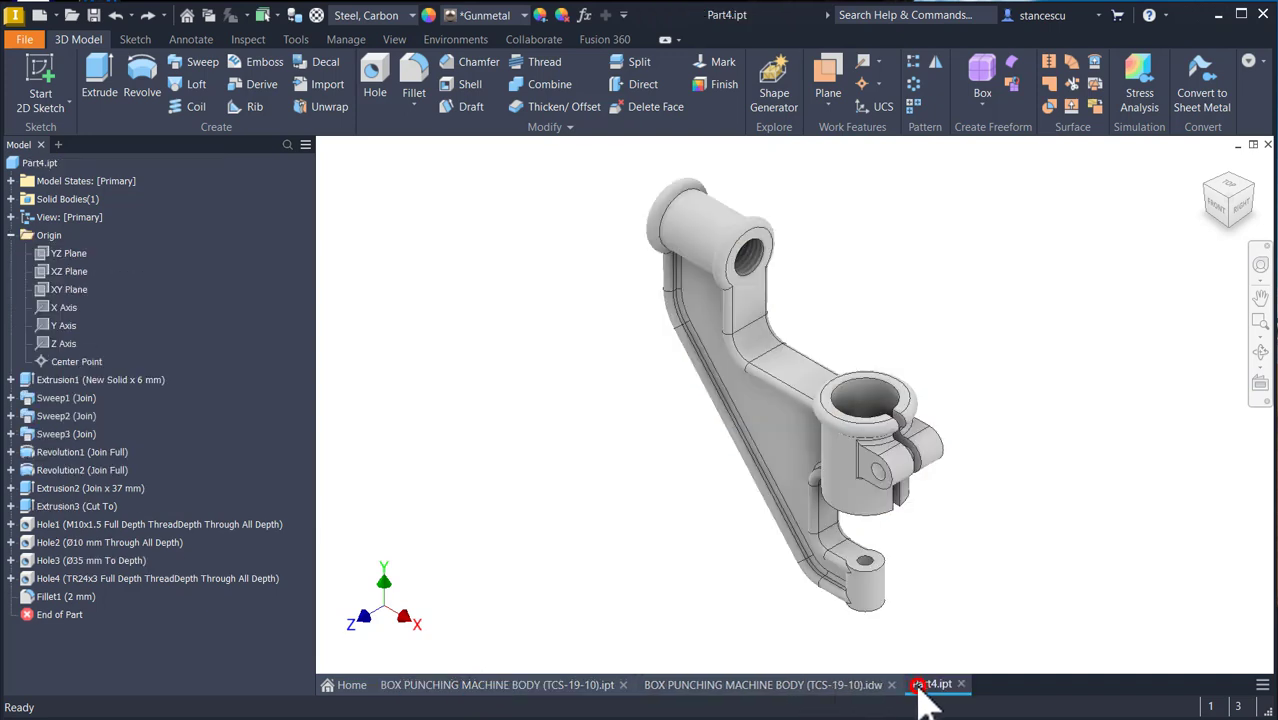
{"action": "left_click", "coordinate": [500, 688]}
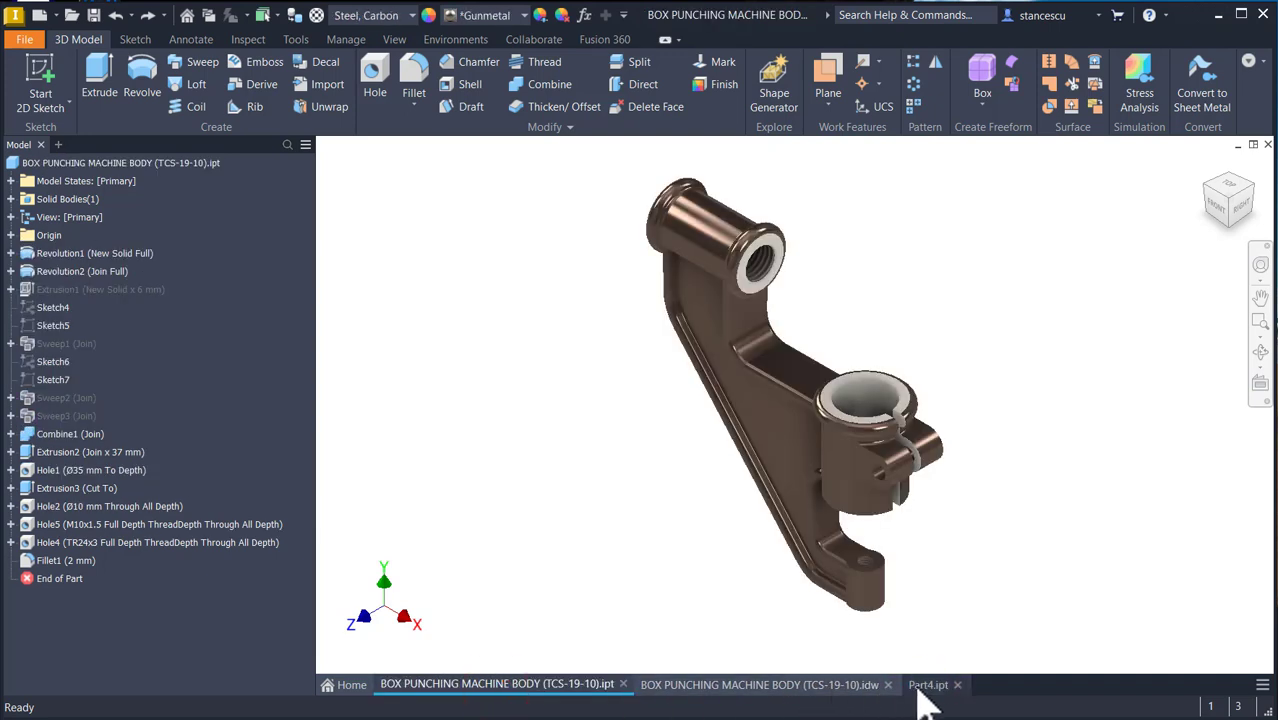
{"action": "left_click", "coordinate": [926, 686]}
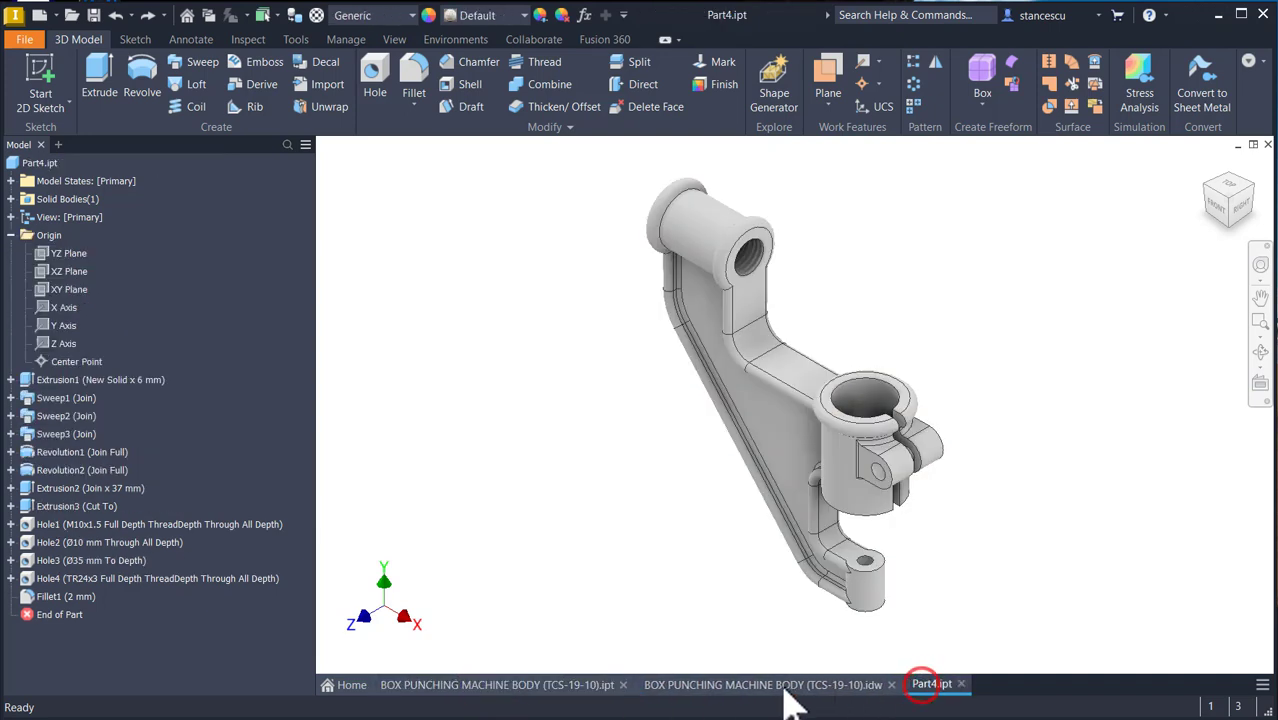
{"action": "left_click", "coordinate": [522, 688]}
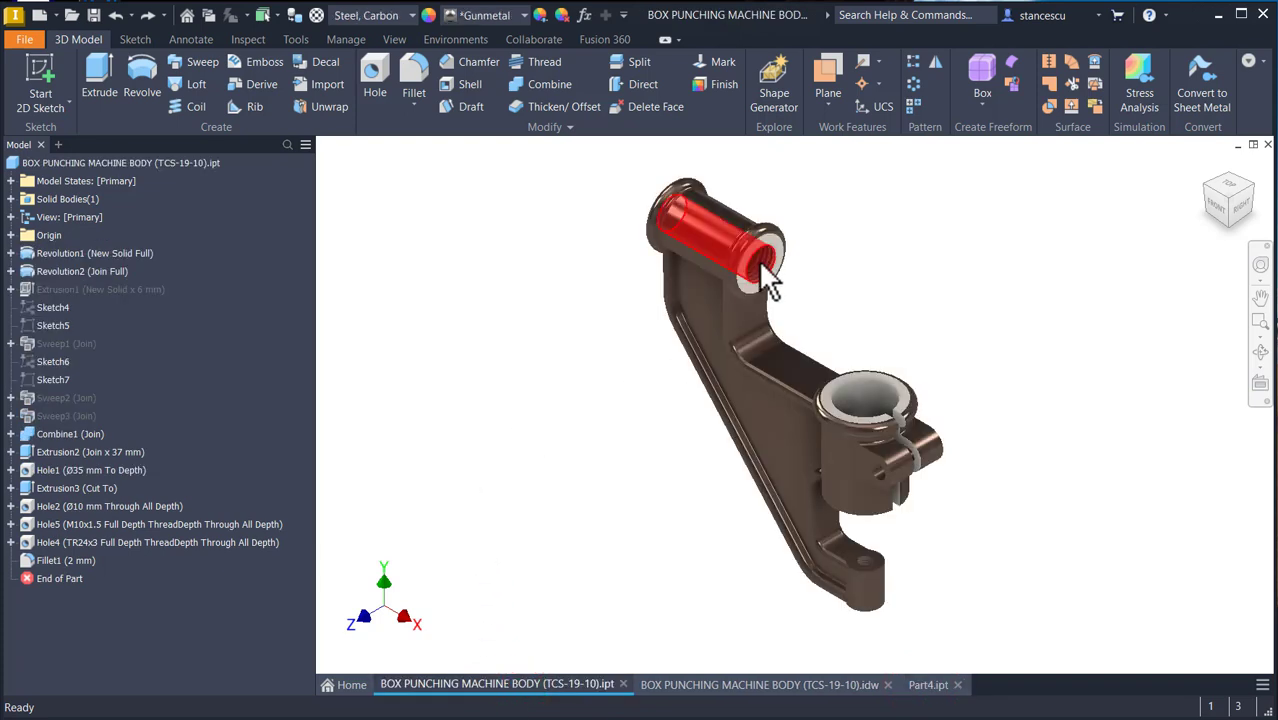
{"action": "middle_click_drag", "start_coordinate": [740, 281], "coordinate": [780, 242], "text": "shift"}
{"action": "scroll", "coordinate": [784, 244], "scroll_direction": "up", "scroll_amount": 4}
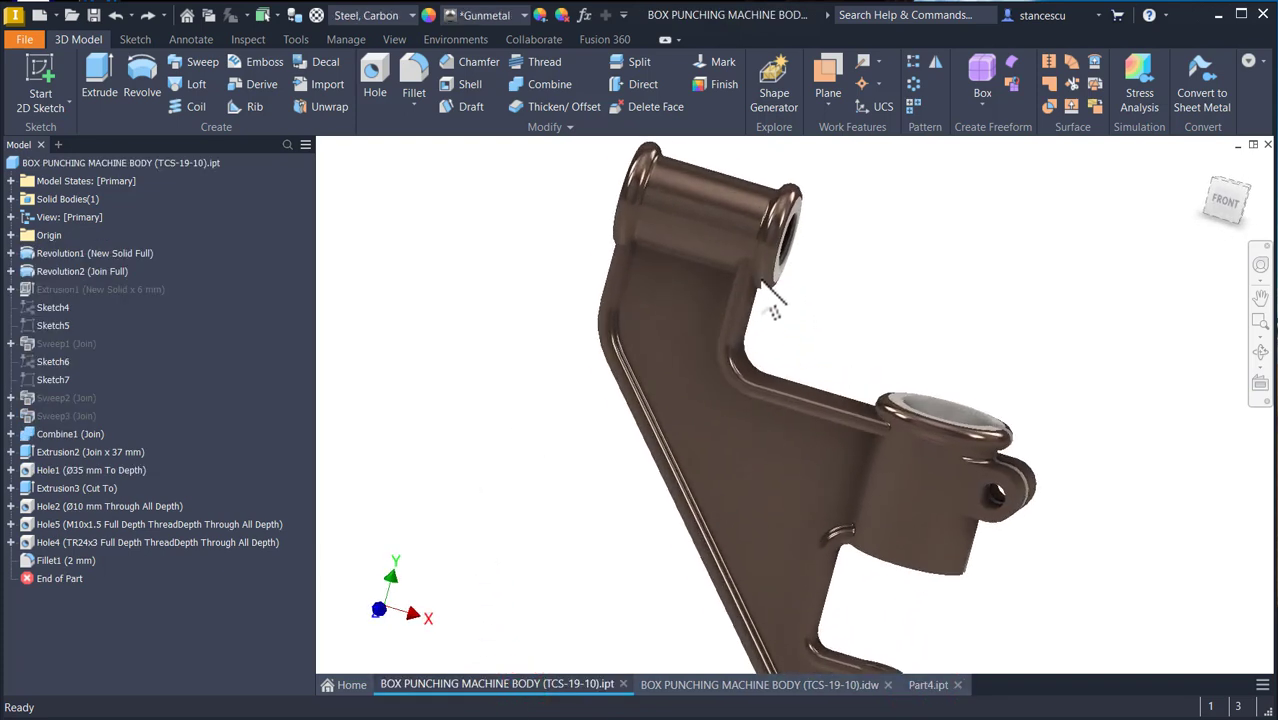
{"action": "scroll", "coordinate": [768, 410], "scroll_direction": "down", "scroll_amount": 3}
{"action": "key", "text": "F6"}
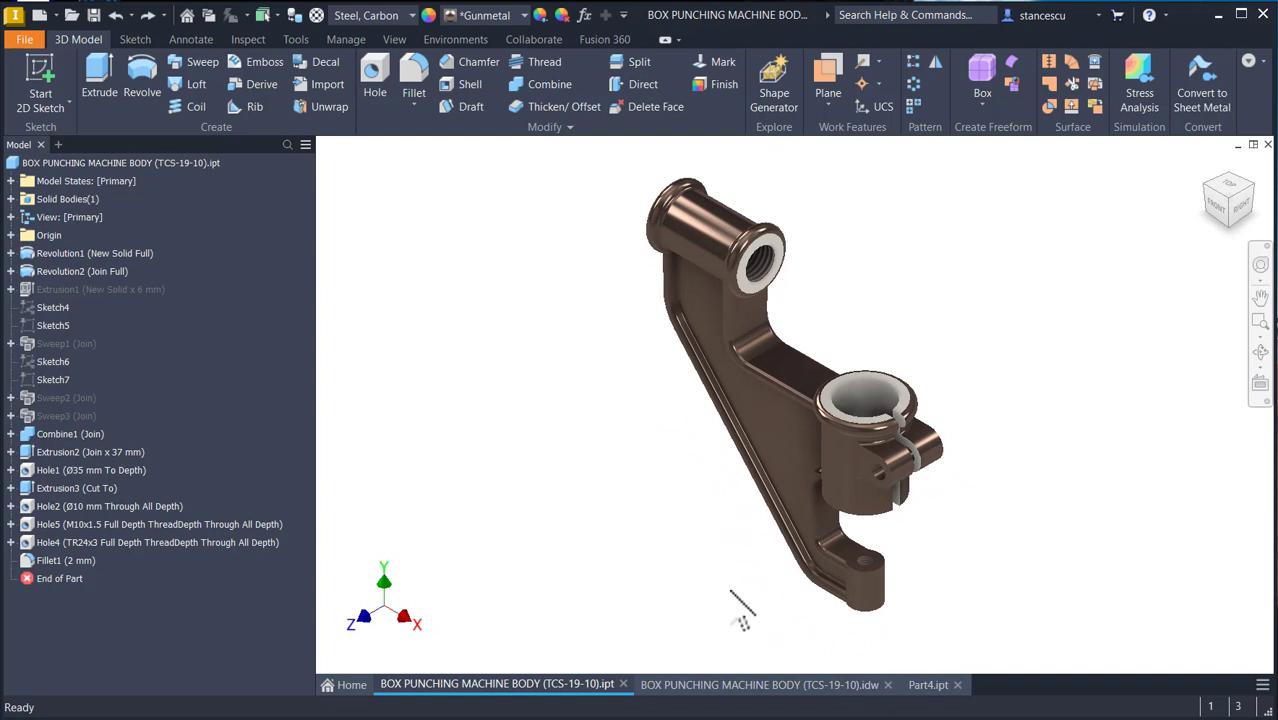
{"action": "left_click", "coordinate": [928, 685]}
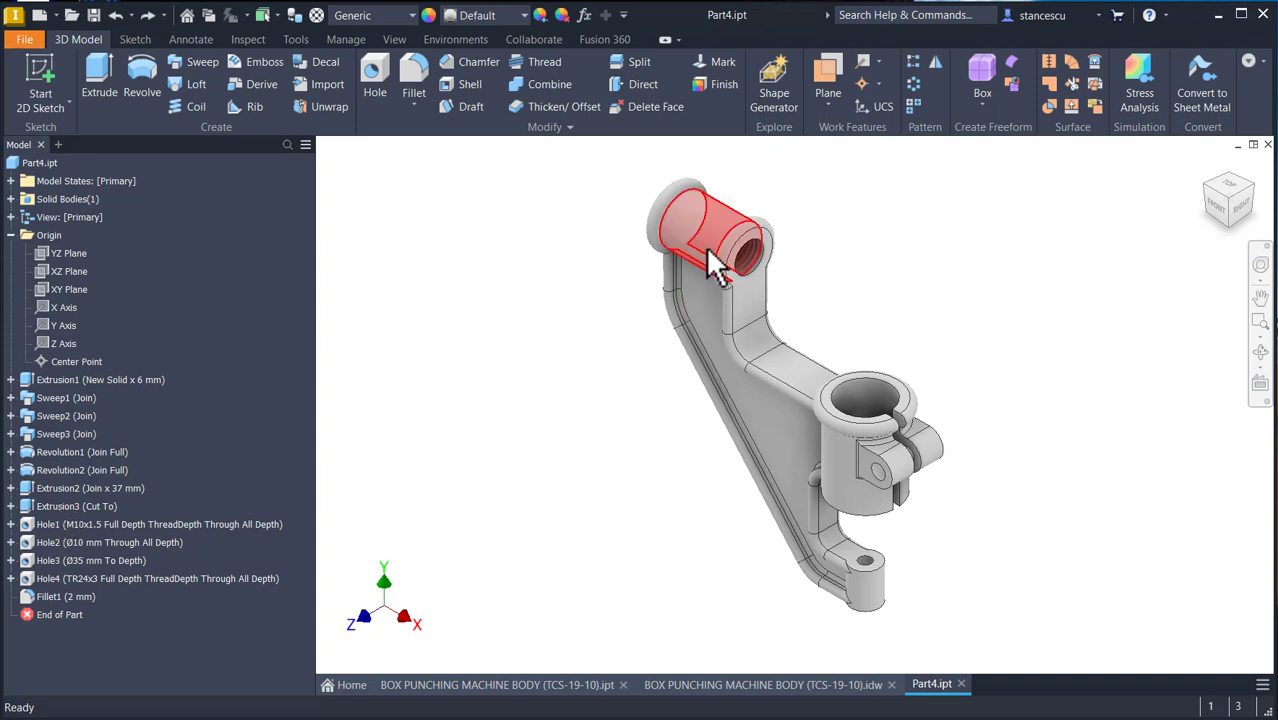
- Open Revolution2's profile sketch of the upper cylinder for editing and slice the graphics at the sketch plane
{"action": "left_click", "coordinate": [60, 488]}
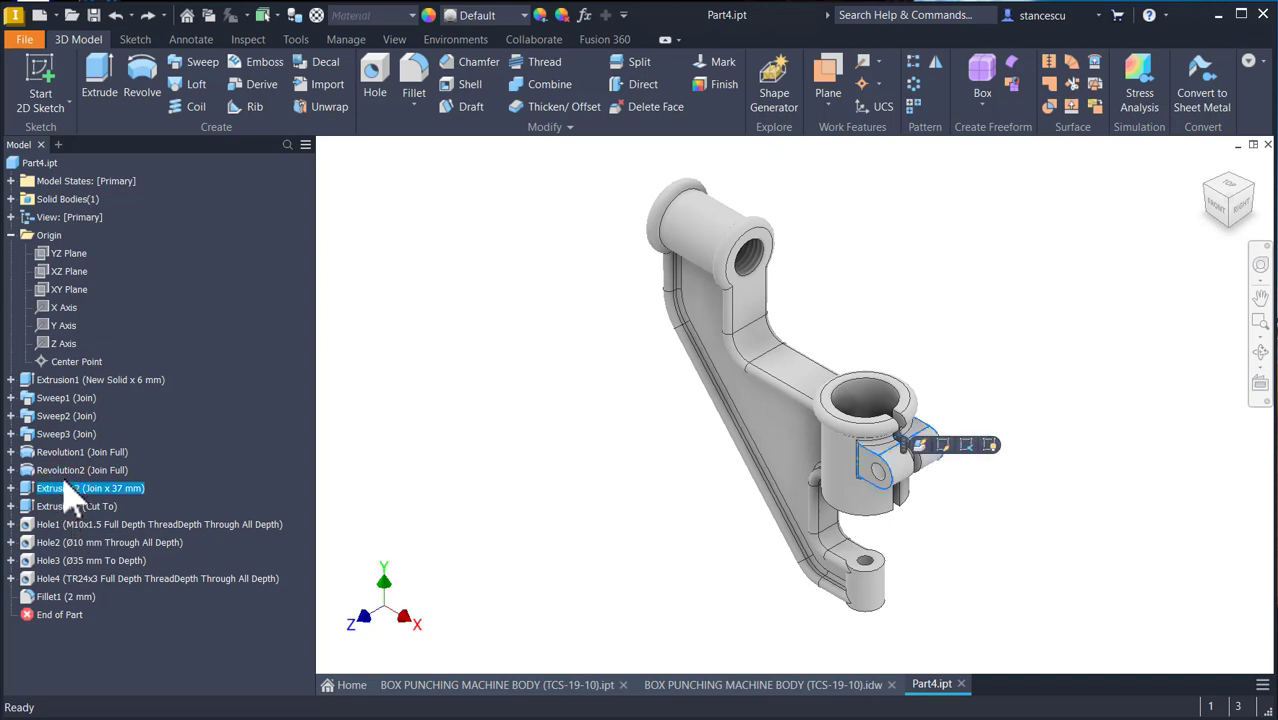
{"action": "left_click", "coordinate": [64, 470]}
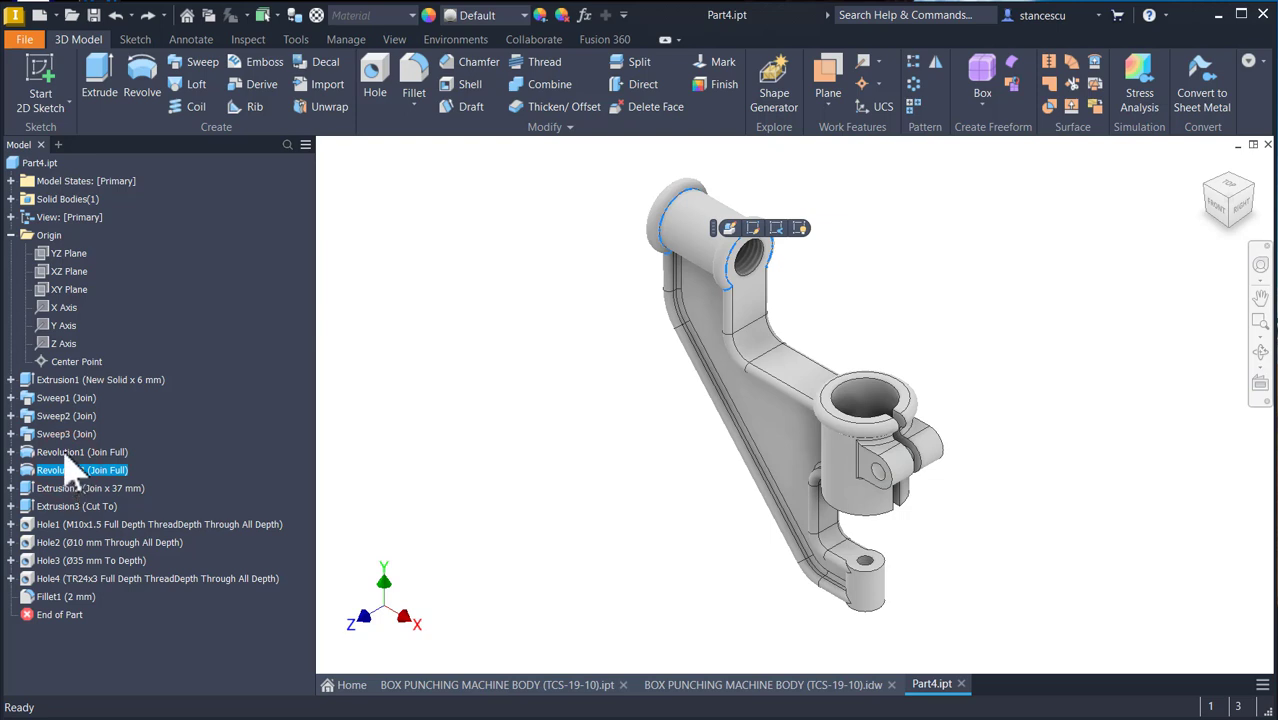
{"action": "left_click", "coordinate": [10, 470]}
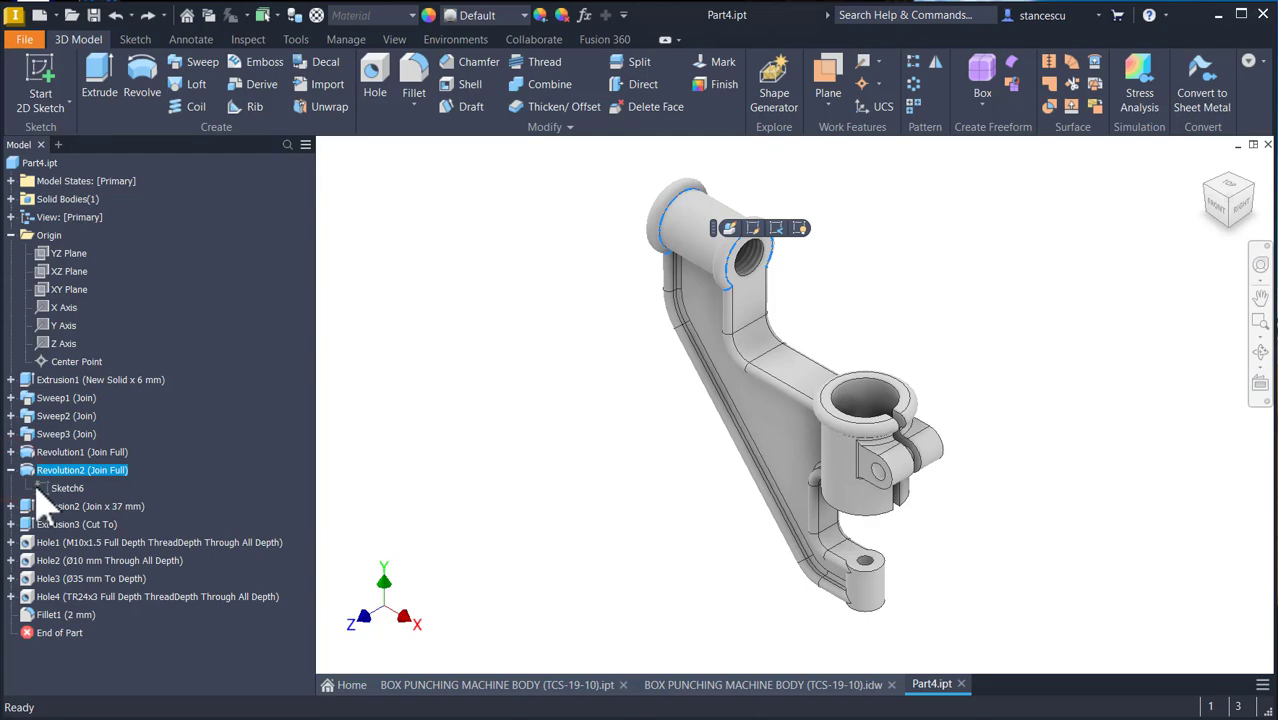
{"action": "double_click", "coordinate": [47, 489]}
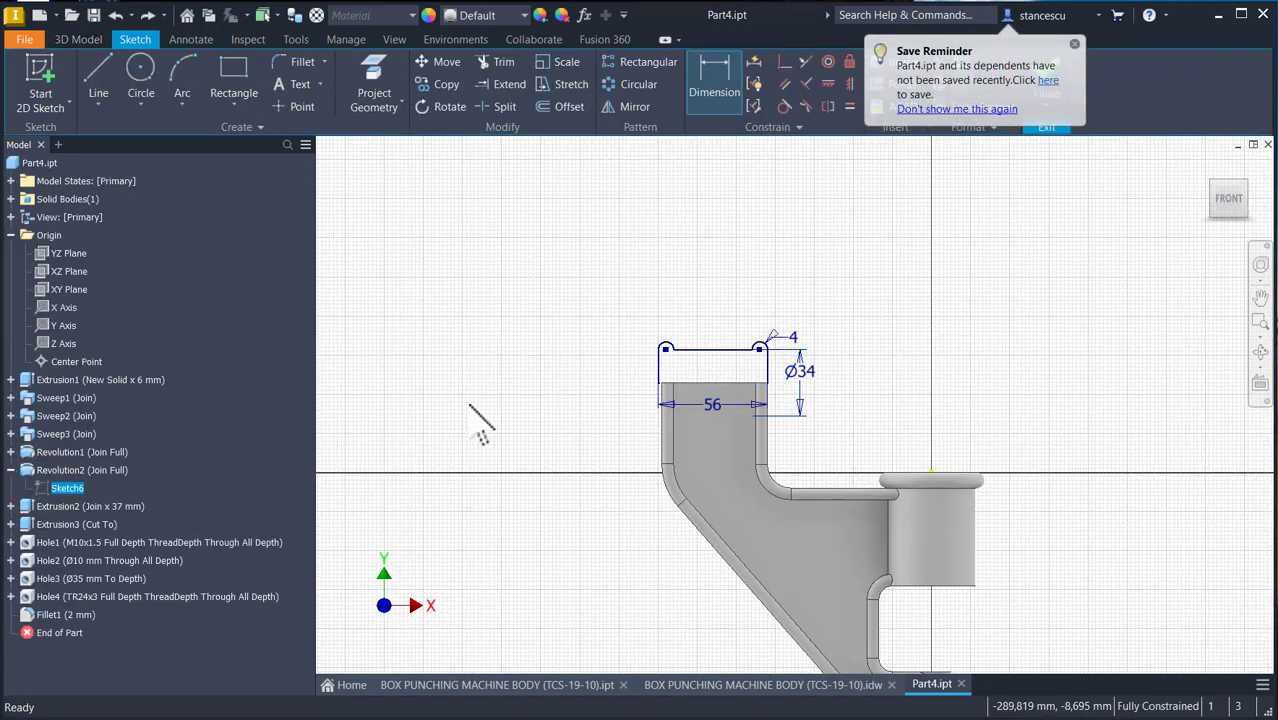
{"action": "key", "text": "F7"}
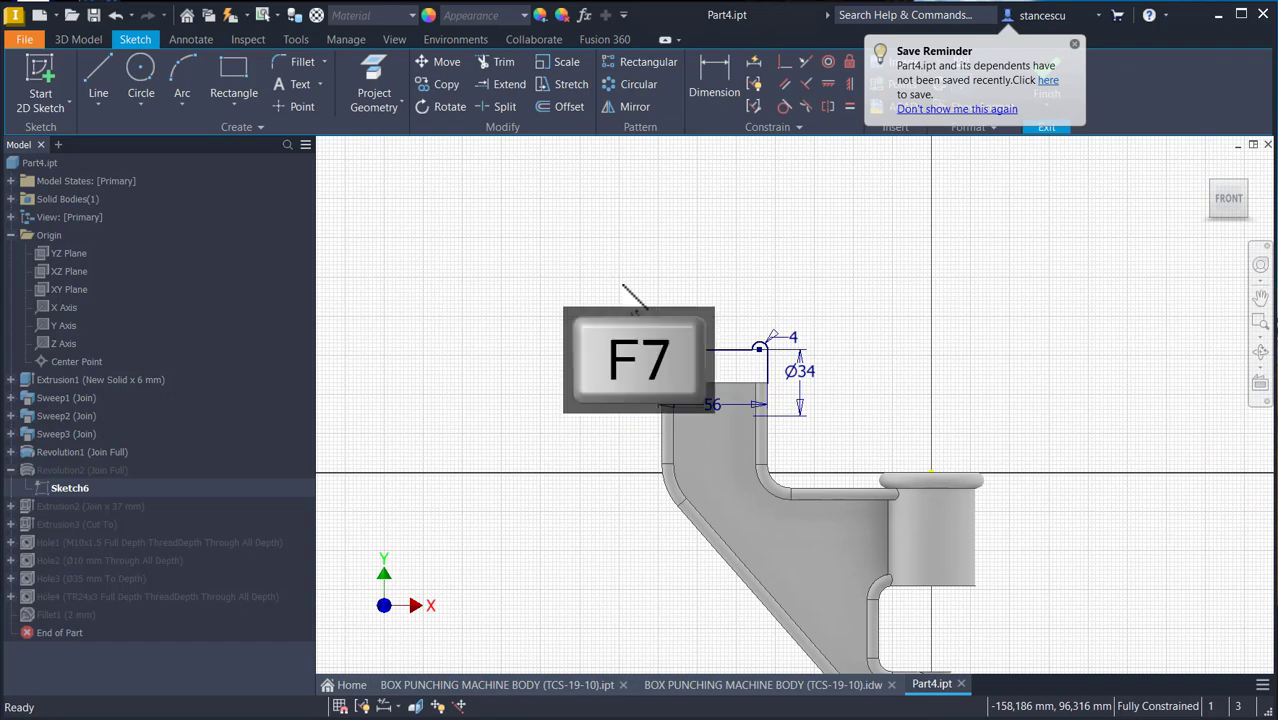
{"action": "scroll", "coordinate": [712, 370], "scroll_direction": "up", "scroll_amount": 3}
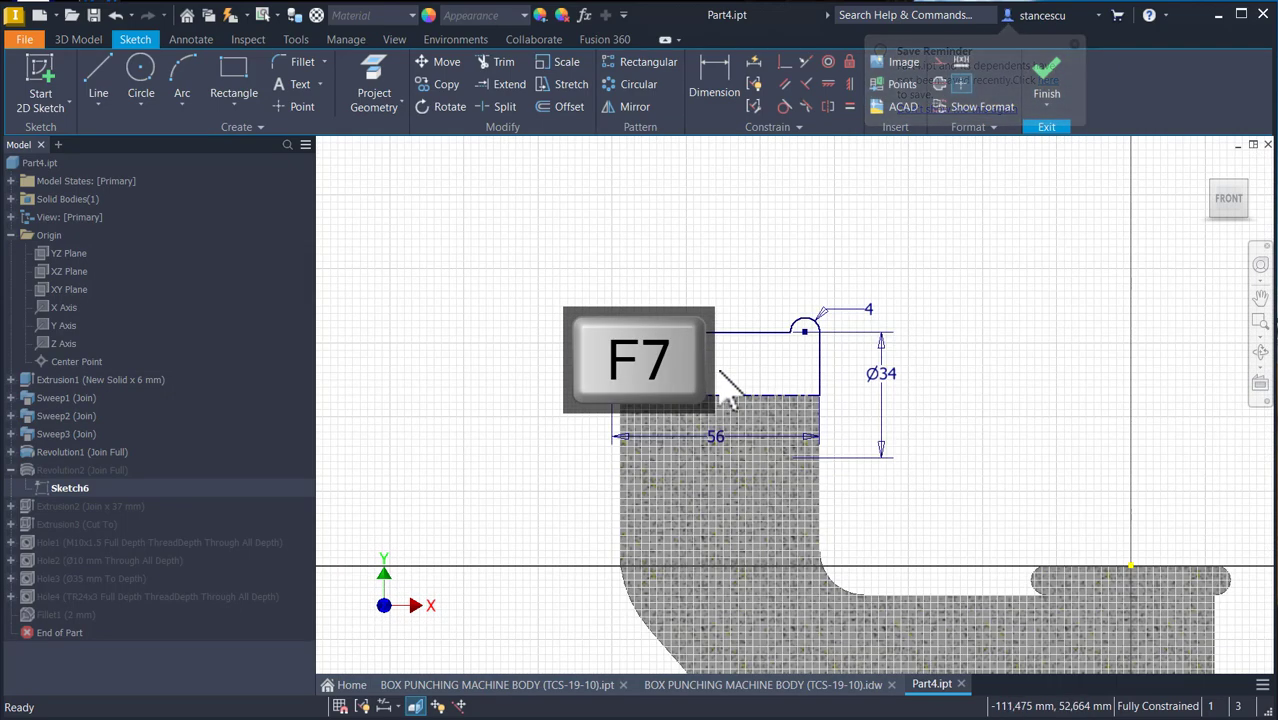
- Delete the constraints tying the profile's inner end line to the arm corner and move that line outward to about 65 mm overall length
{"action": "left_click", "coordinate": [820, 400]}
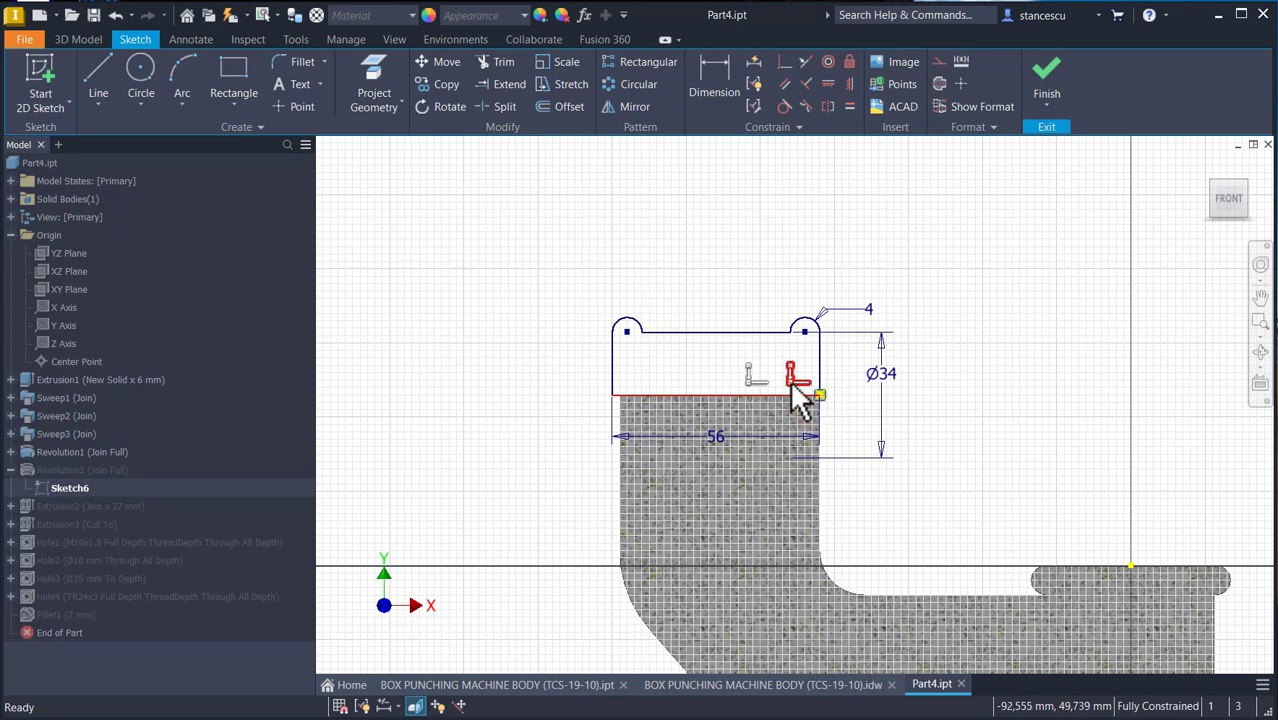
{"action": "key", "text": "Delete"}
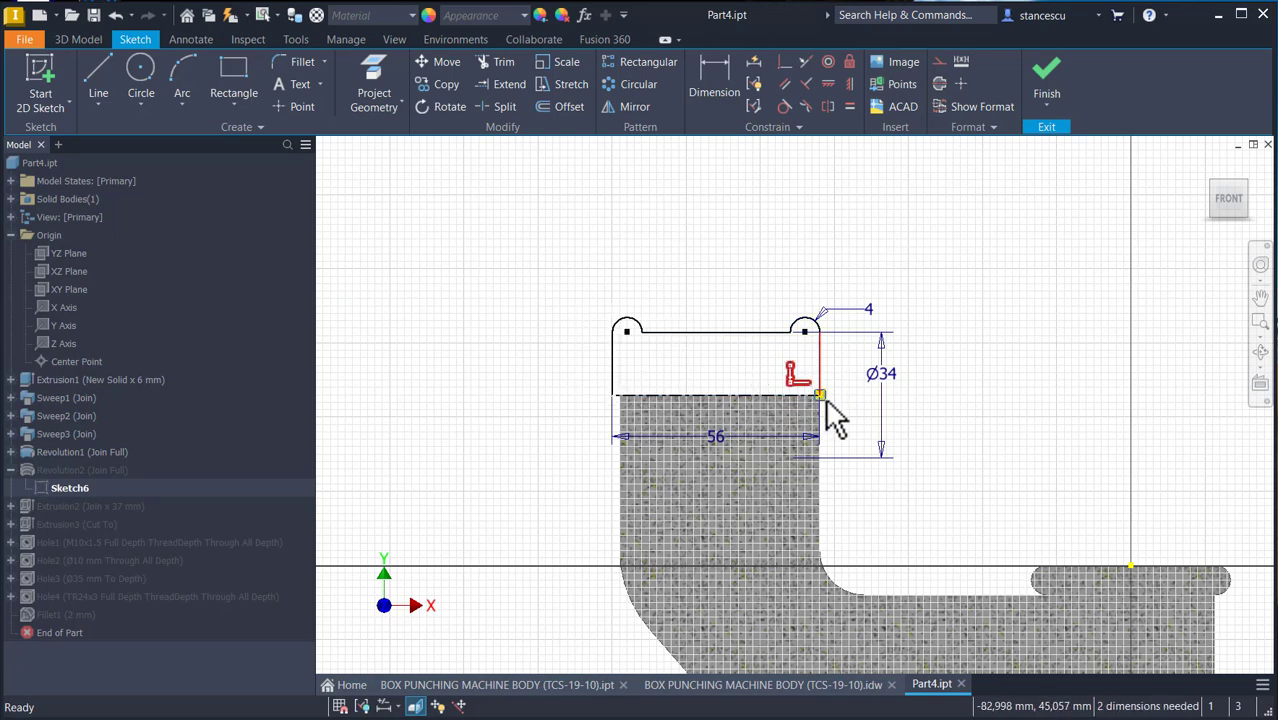
{"action": "left_click_drag", "start_coordinate": [817, 375], "coordinate": [852, 381]}
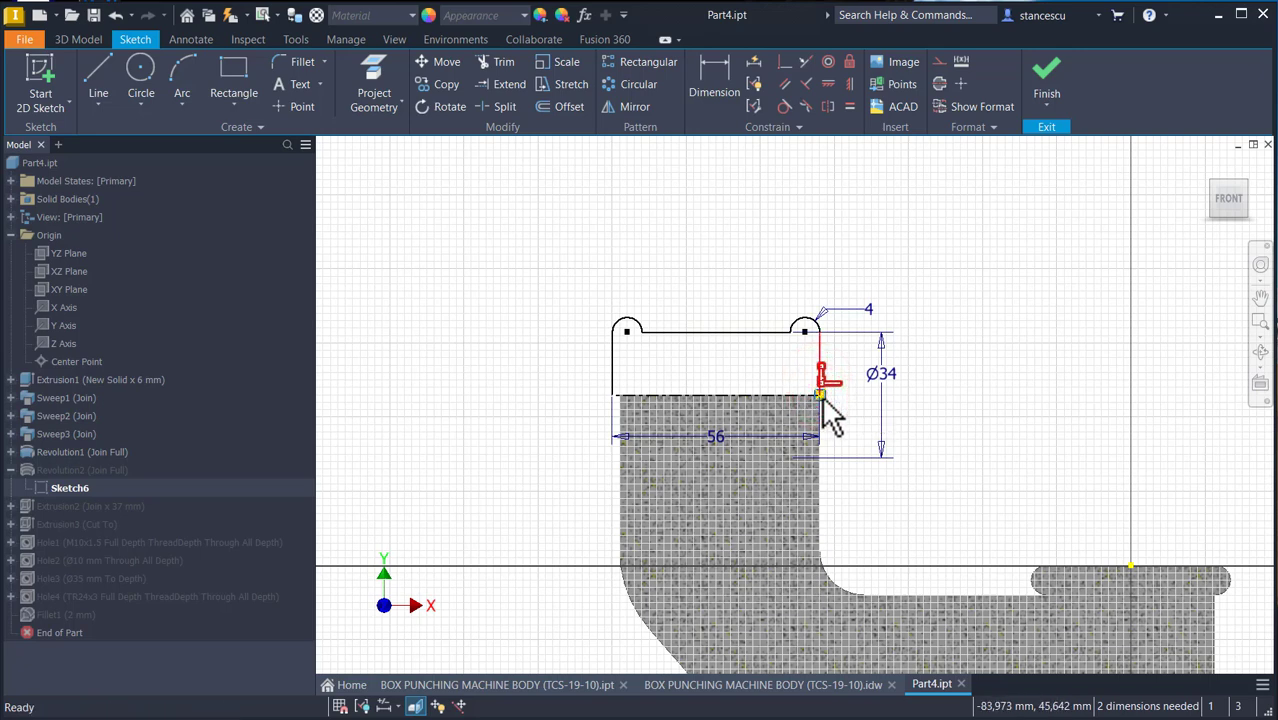
{"action": "key", "text": "Delete"}
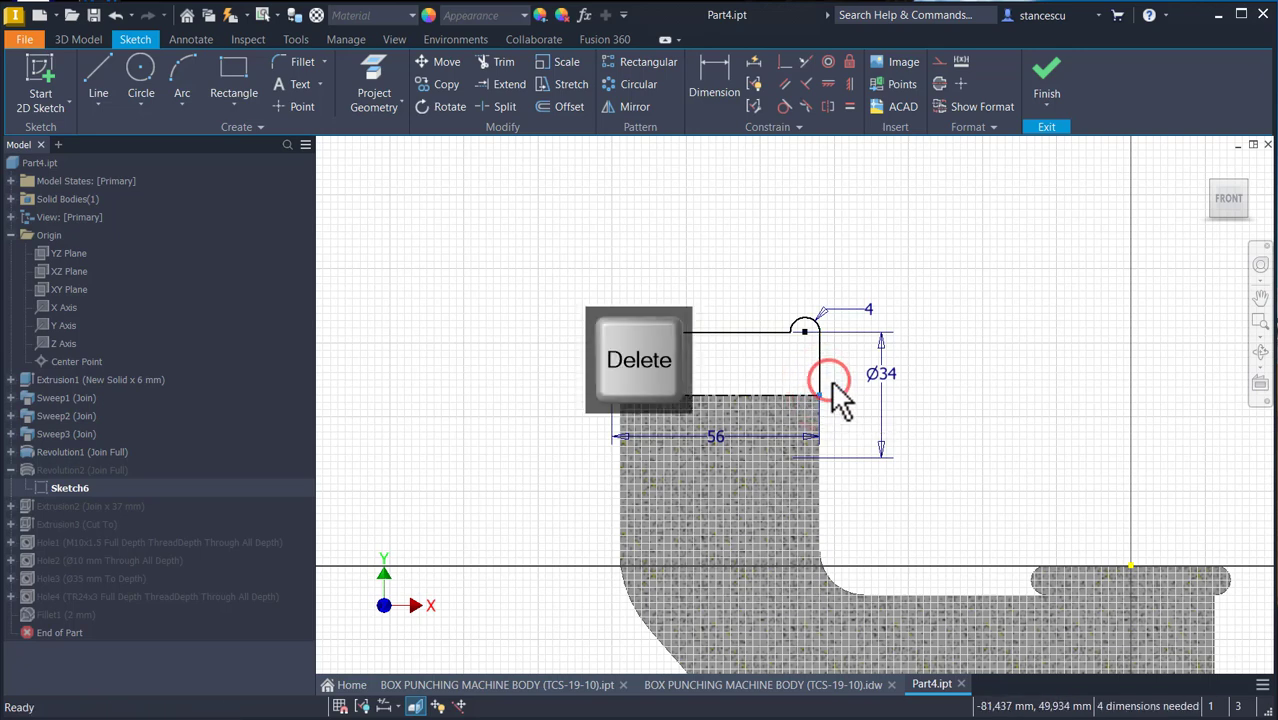
{"action": "mouse_move", "coordinate": [831, 380]}
{"action": "left_mouse_down"}
{"action": "mouse_move", "coordinate": [848, 393]}
{"action": "mouse_move", "coordinate": [821, 466]}
{"action": "left_mouse_up"}
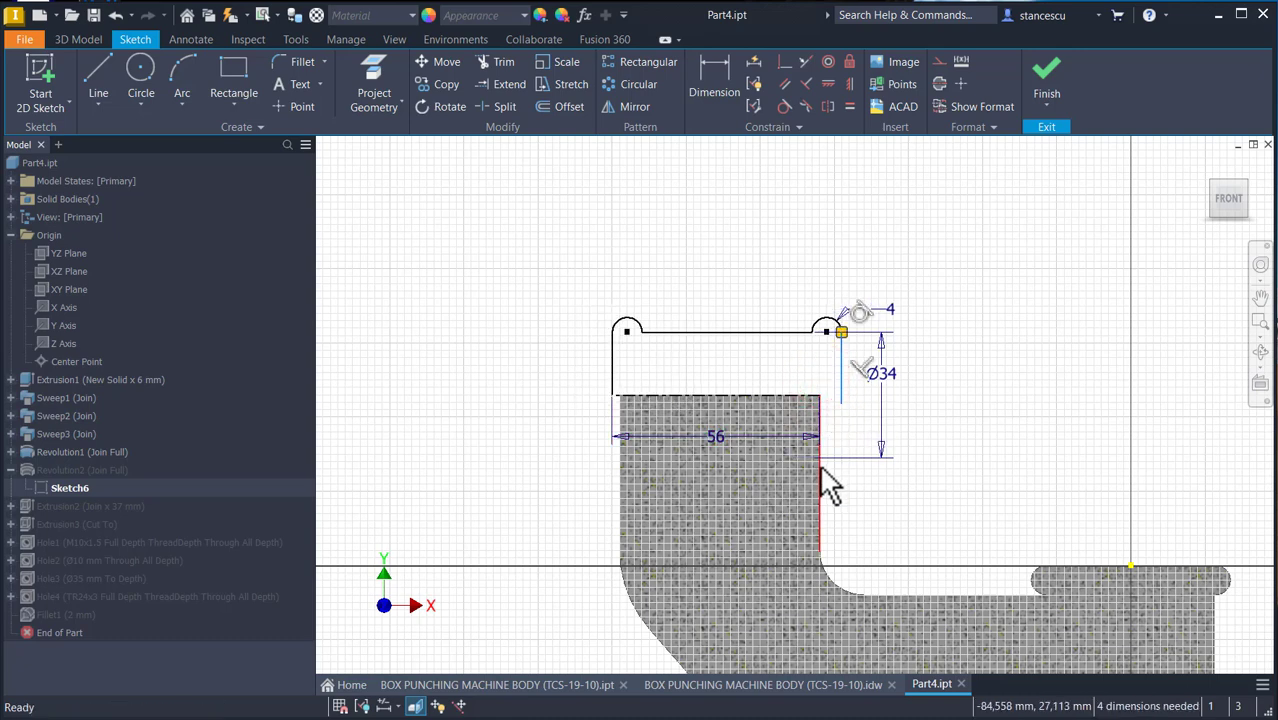
{"action": "left_click_drag", "start_coordinate": [842, 405], "coordinate": [849, 417]}
- Check the upper cylinder's overall length in the drawing and dimension the distance between the profile's two end lines as 64 mm
{"action": "left_click", "coordinate": [740, 685]}
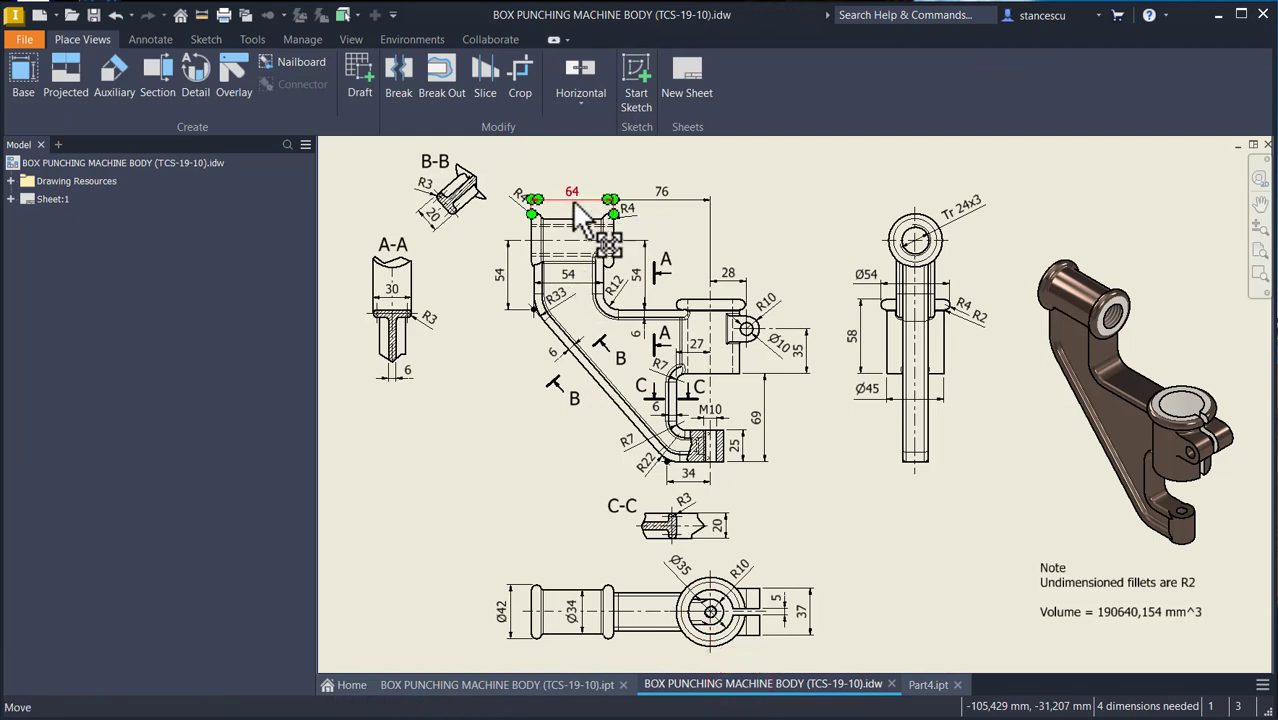
{"action": "left_click", "coordinate": [920, 684]}
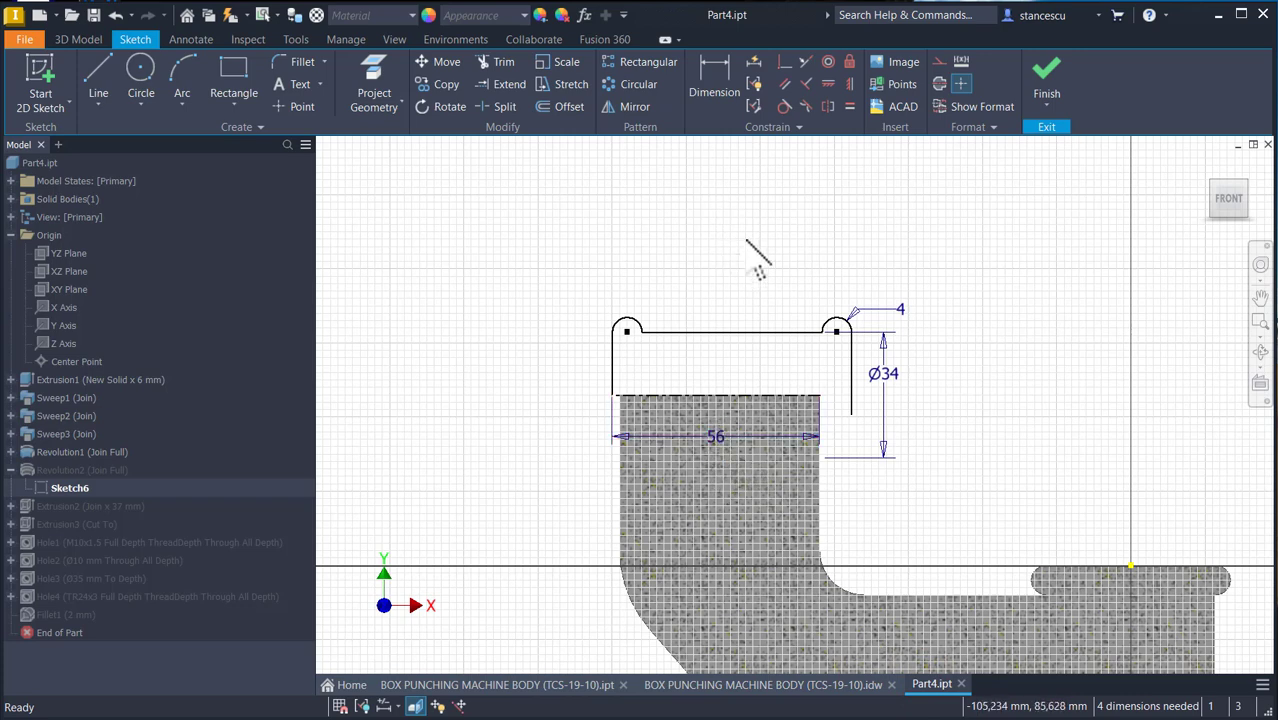
{"action": "left_click", "coordinate": [715, 78]}
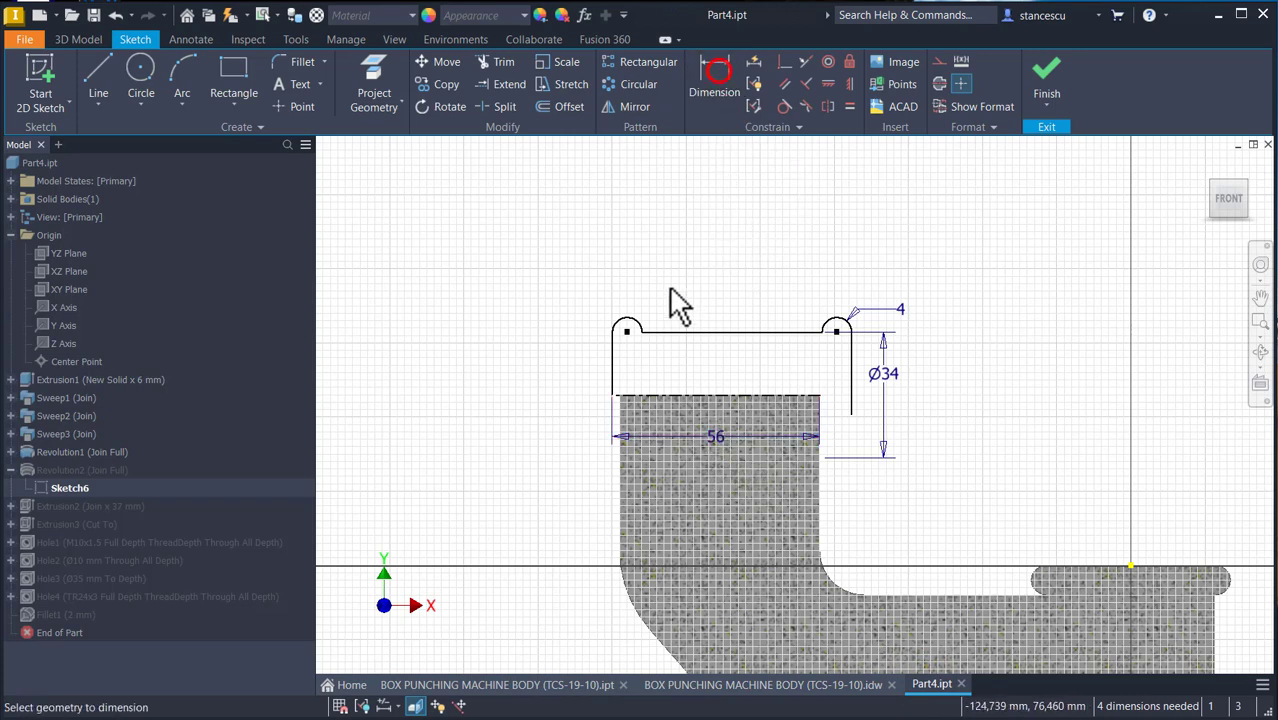
{"action": "left_click", "coordinate": [613, 355]}
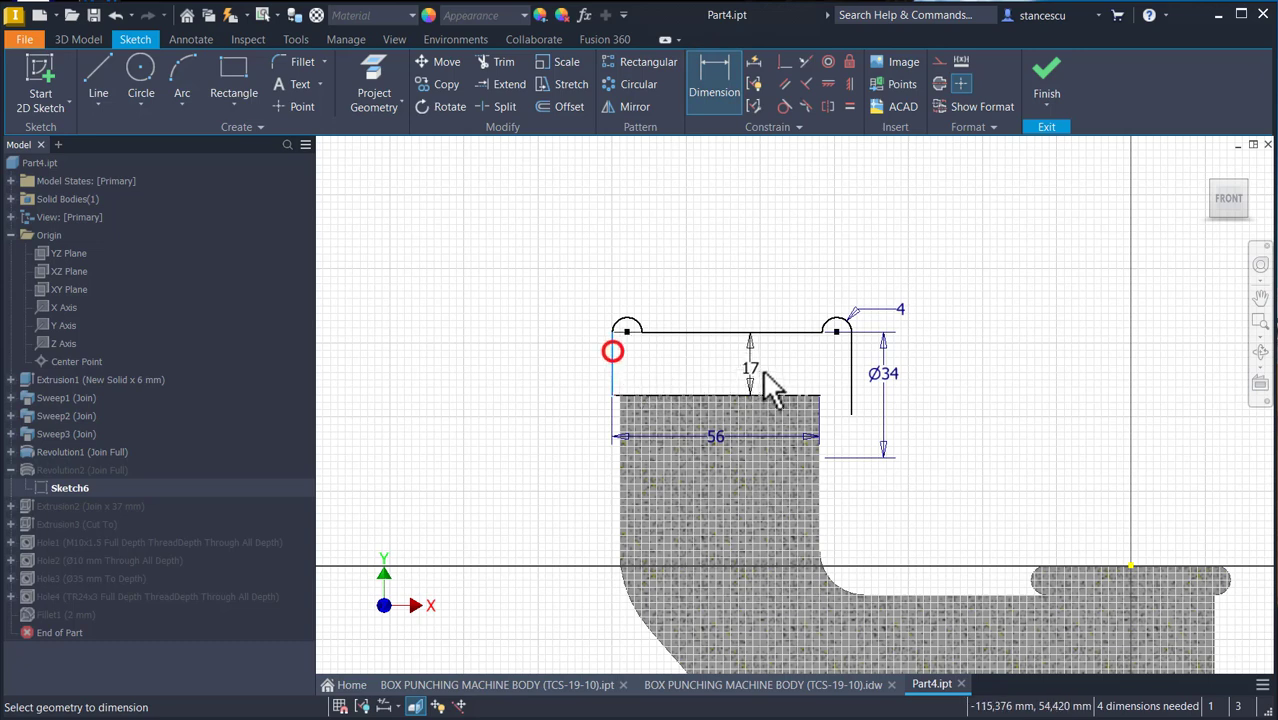
{"action": "left_click", "coordinate": [850, 360]}
{"action": "left_click", "coordinate": [781, 274]}
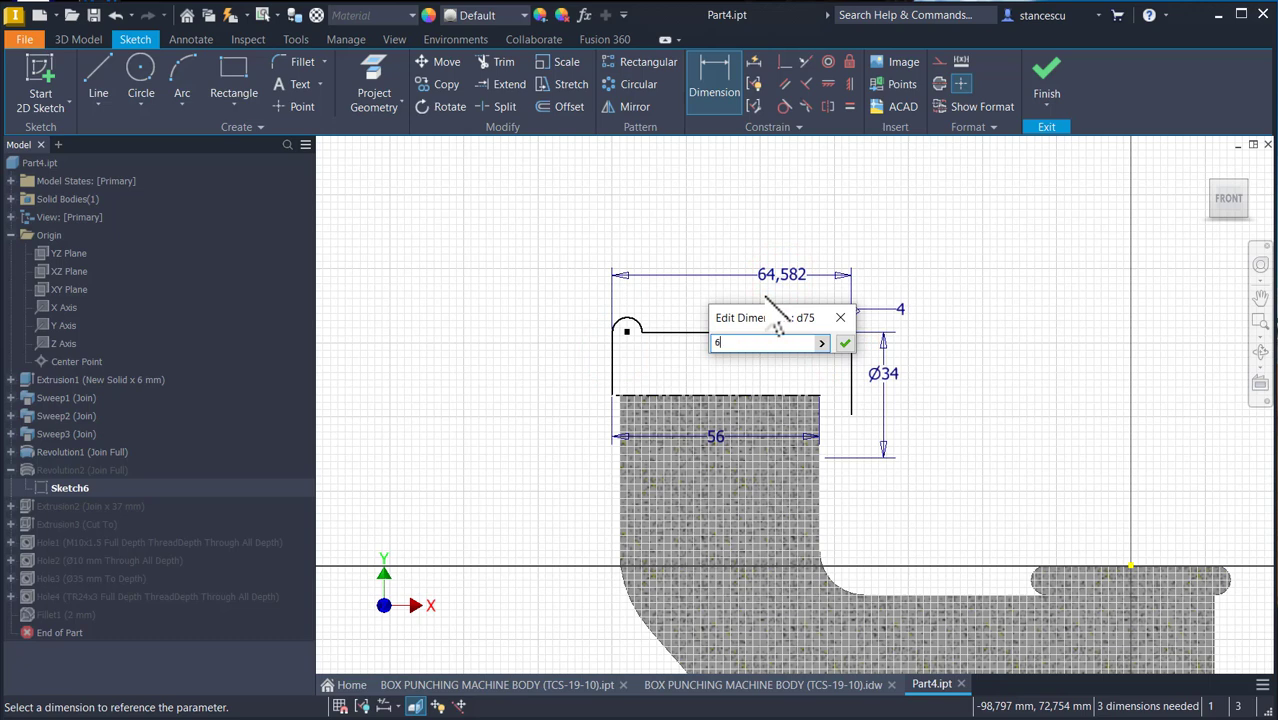
{"action": "type", "text": "64"}
{"action": "key", "text": "Return"}
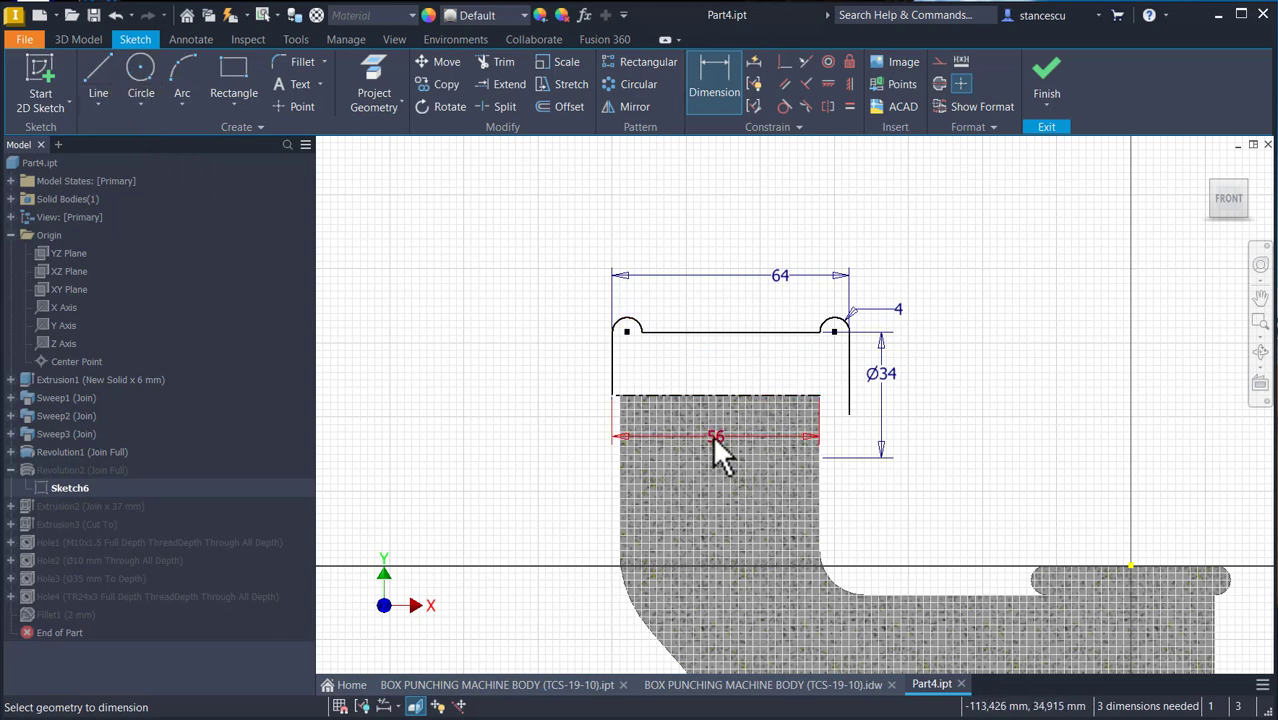
- Draw a line from the arm's upper corner to the profile's shifted end line and trim the excess below it
{"action": "left_click", "coordinate": [100, 80]}
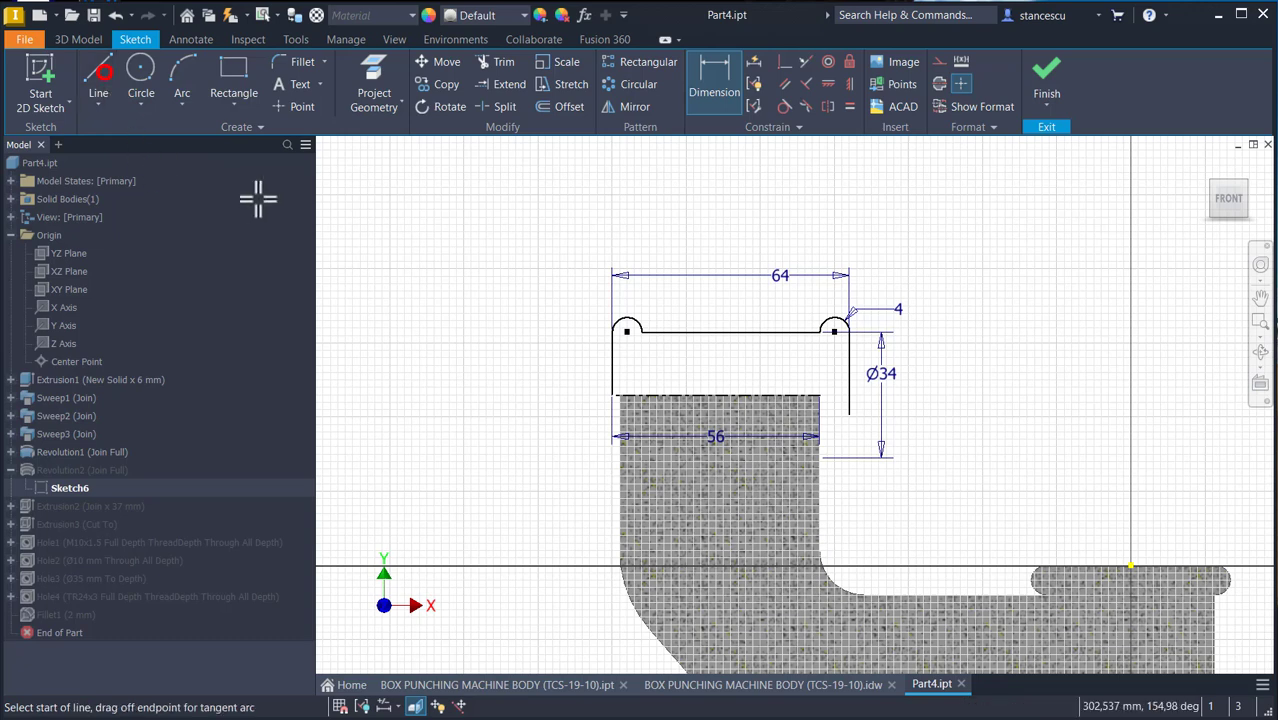
{"action": "left_click", "coordinate": [820, 548]}
{"action": "left_click", "coordinate": [820, 395]}
{"action": "left_click", "coordinate": [820, 396]}
{"action": "left_click", "coordinate": [848, 398]}
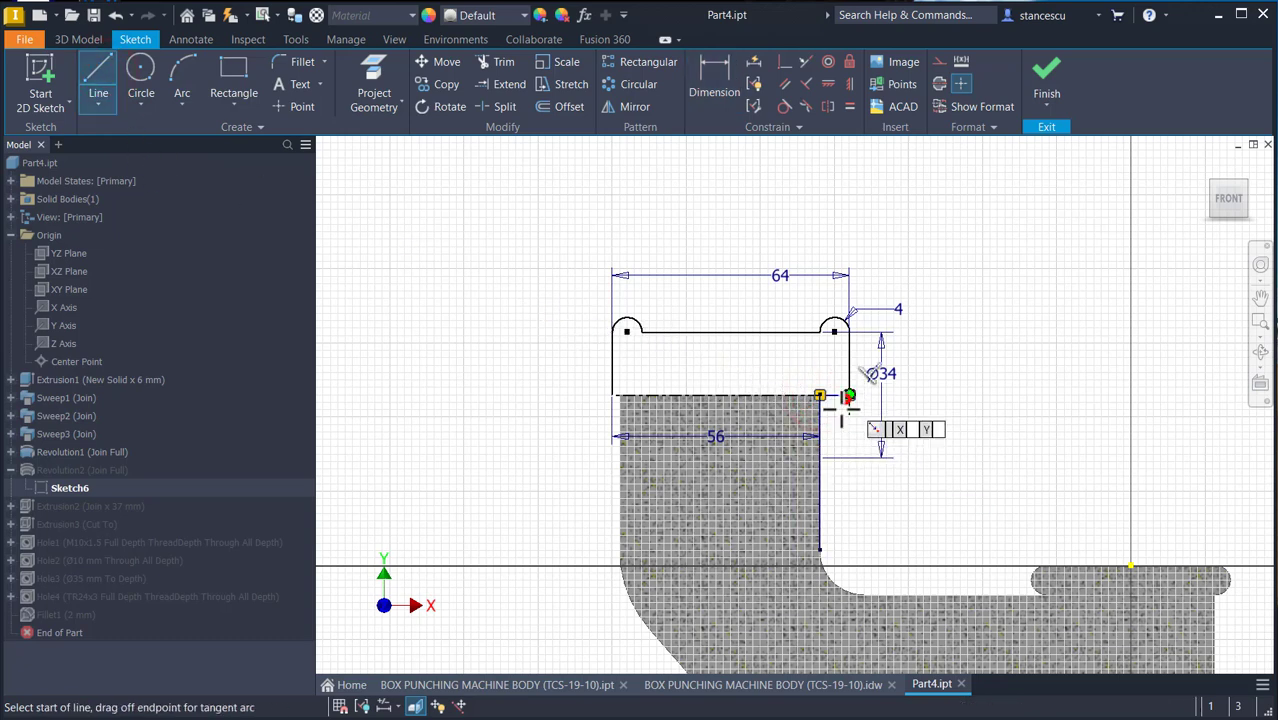
{"action": "left_click", "coordinate": [500, 66]}
{"action": "left_click", "coordinate": [849, 408]}
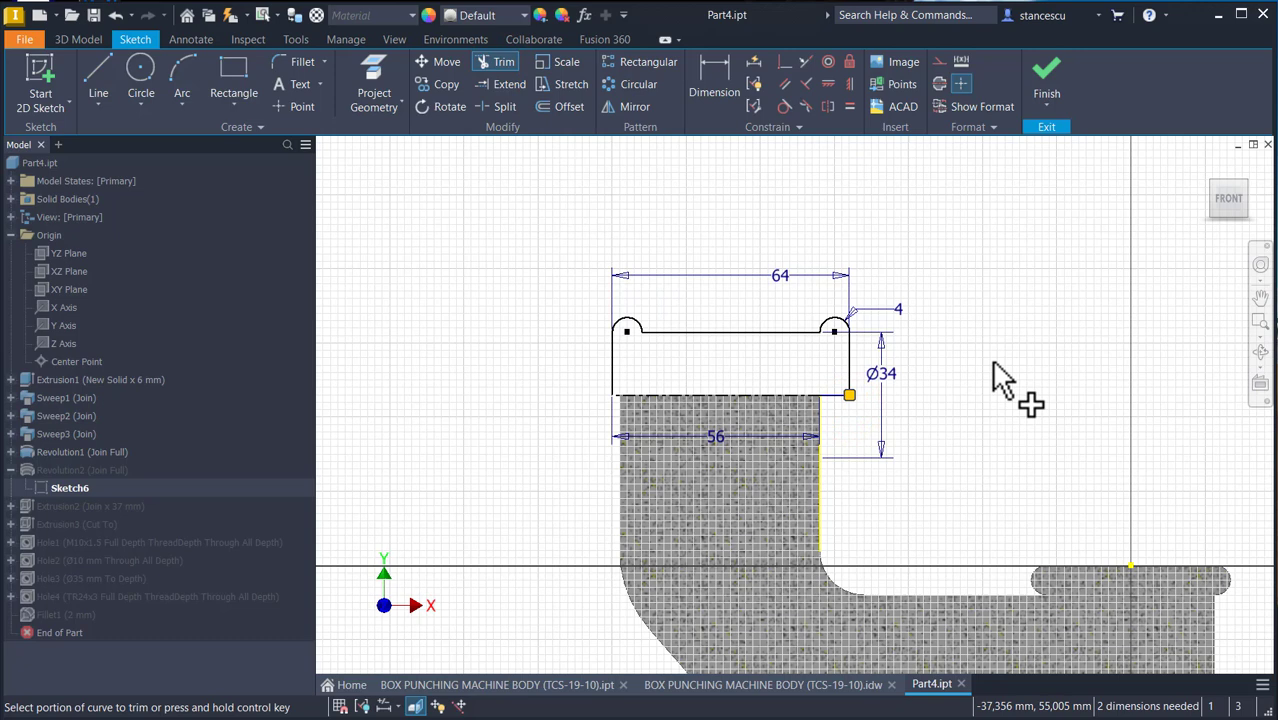
{"action": "key", "text": "Escape"}
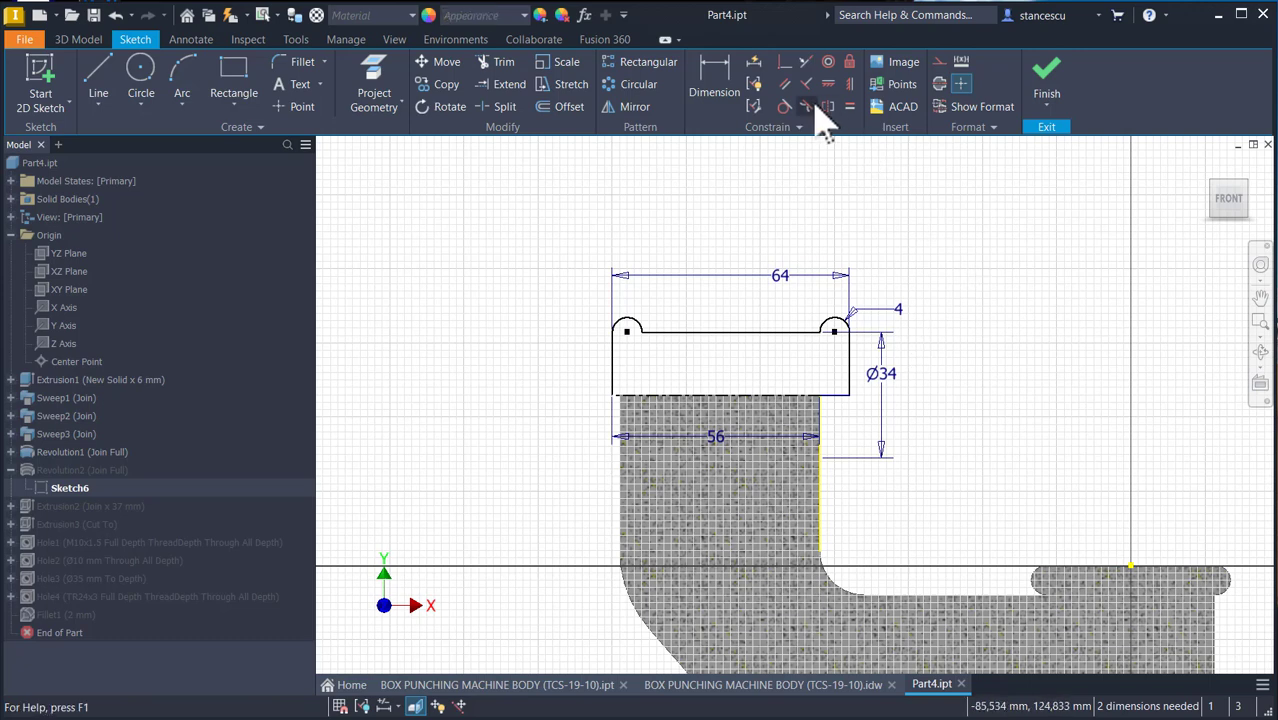
- Try to fully constrain the upper cylinder's profile with automatic dimensions and constraints, and remove them again
{"action": "left_click", "coordinate": [754, 62]}
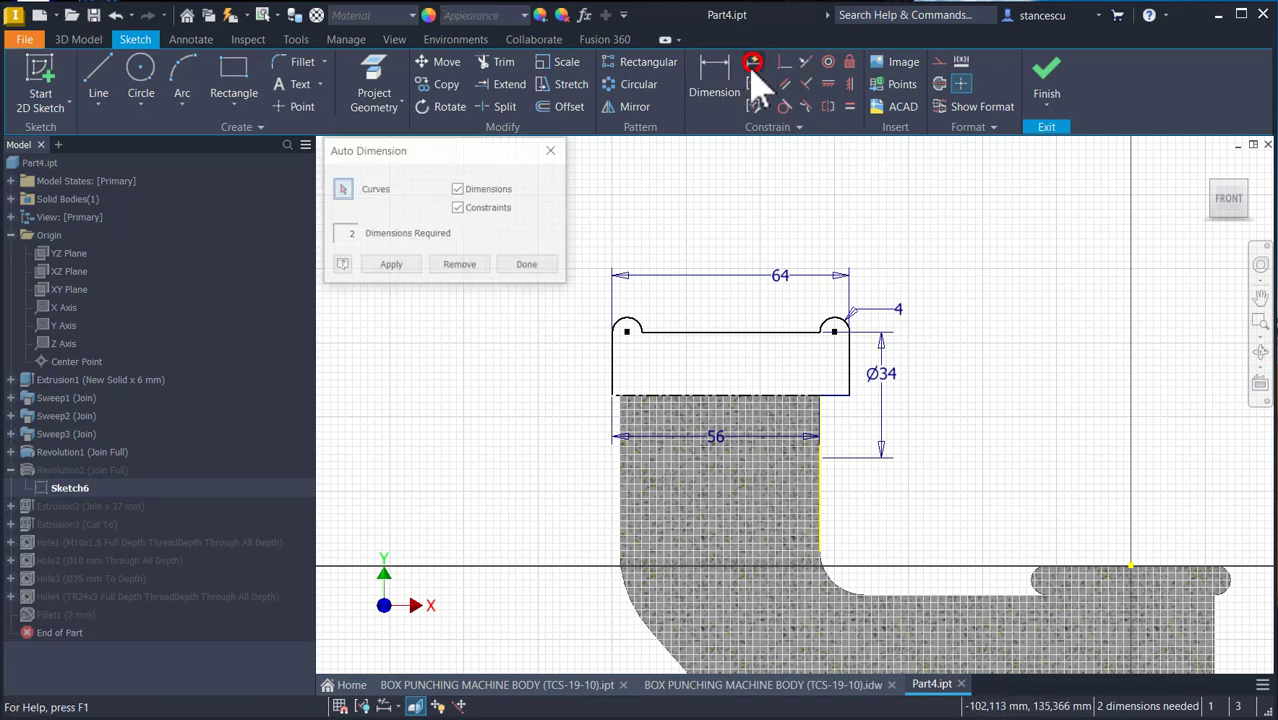
{"action": "left_click", "coordinate": [388, 268]}
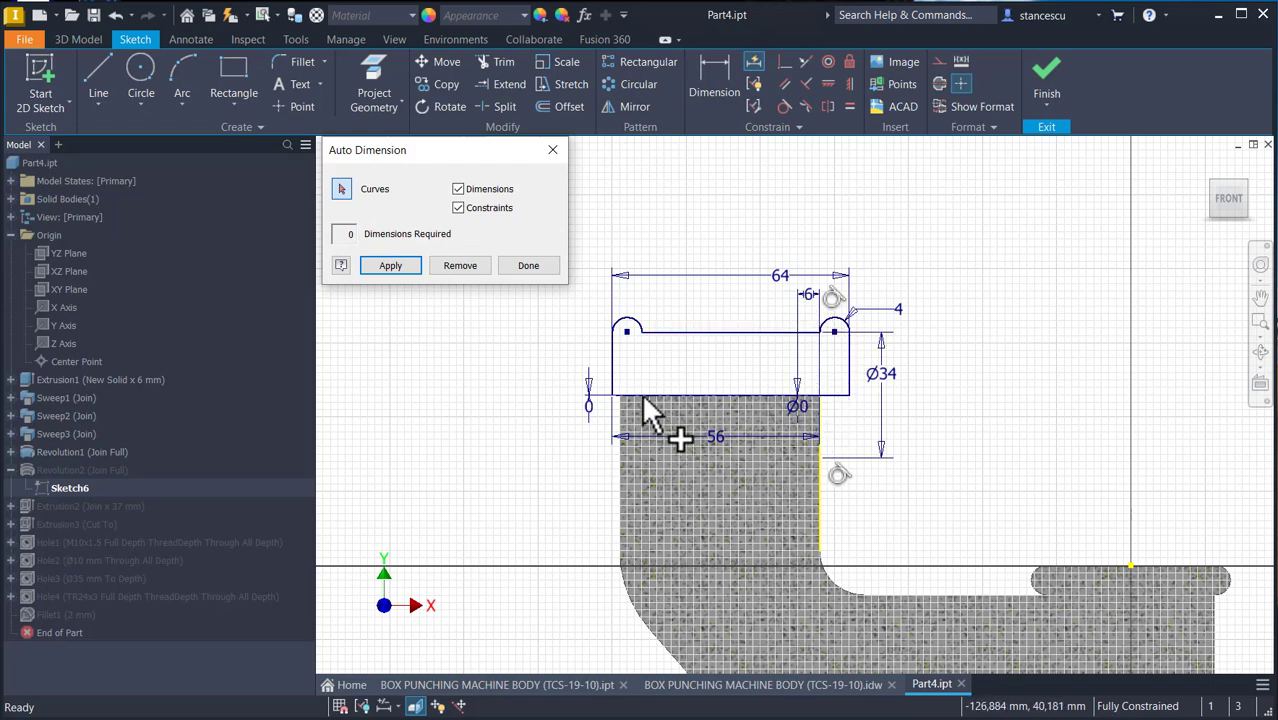
{"action": "left_click", "coordinate": [468, 266]}
{"action": "left_click", "coordinate": [508, 265]}
- Delete the leftover short line overlapping the end of the revolution axis at the arm's upper corner
{"action": "left_click_drag", "start_coordinate": [762, 368], "coordinate": [837, 420]}
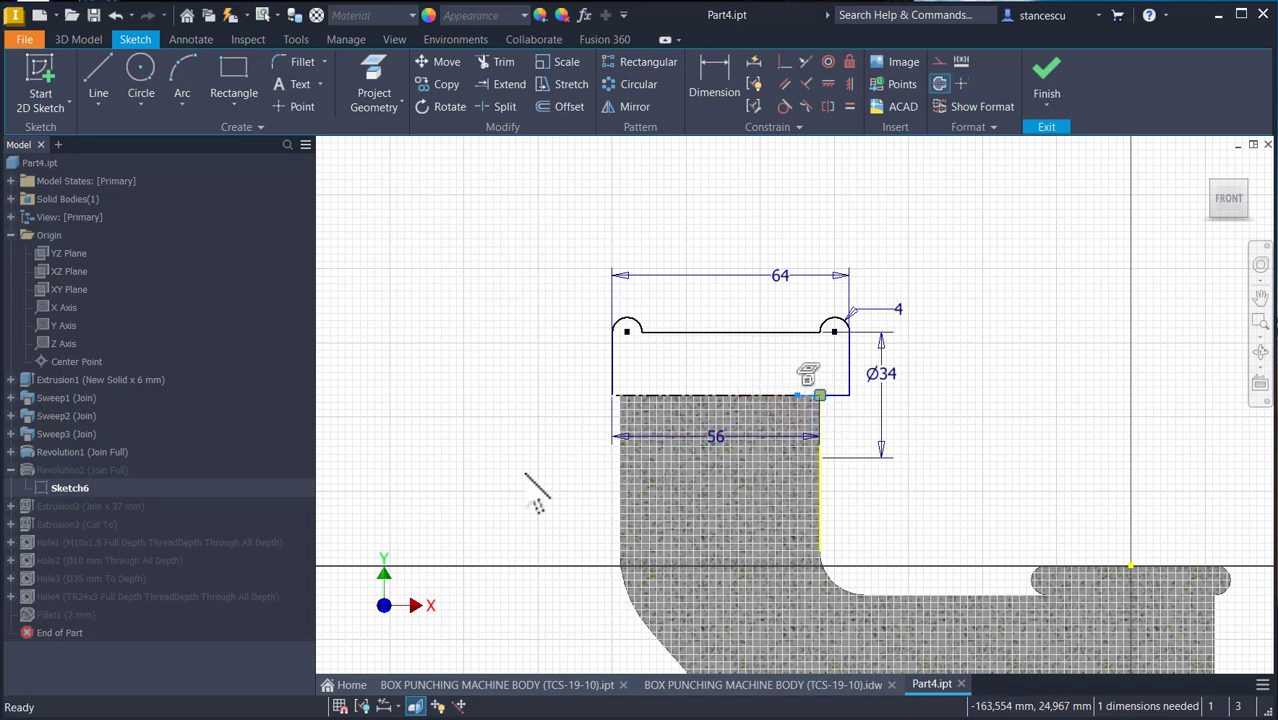
{"action": "key", "text": "Delete"}
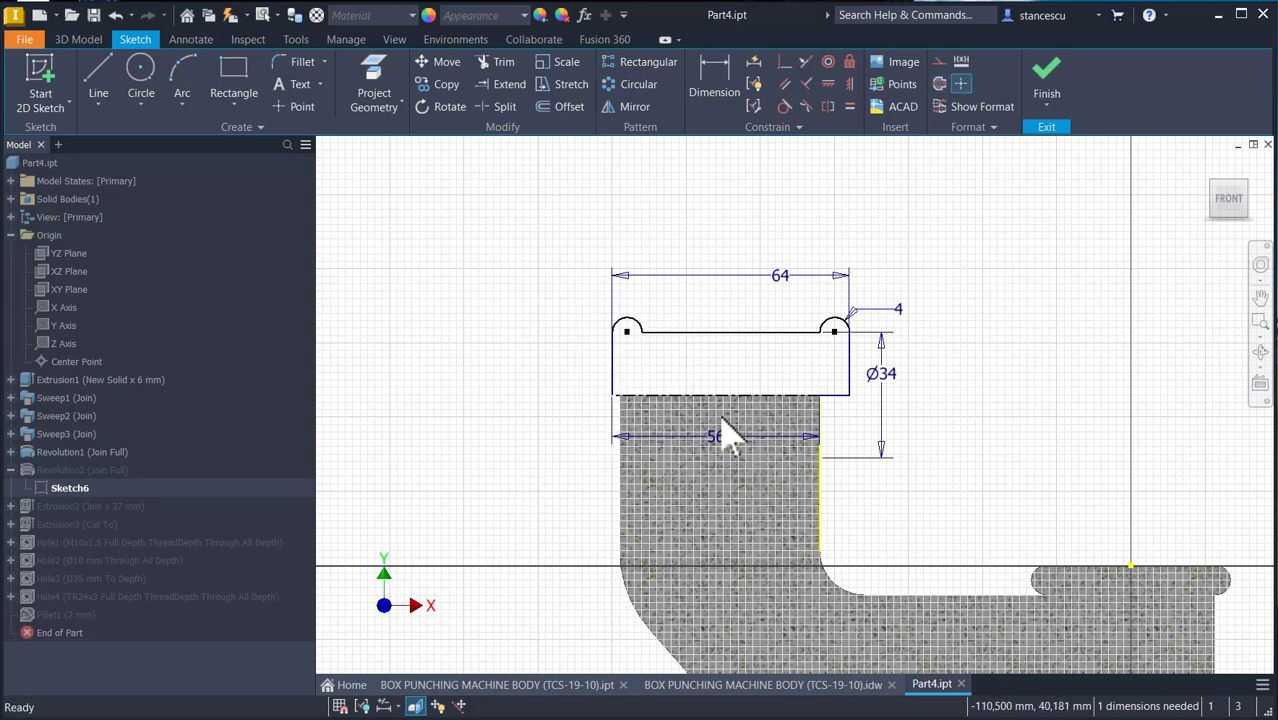
{"action": "left_click", "coordinate": [837, 394]}
{"action": "left_click", "coordinate": [837, 411]}
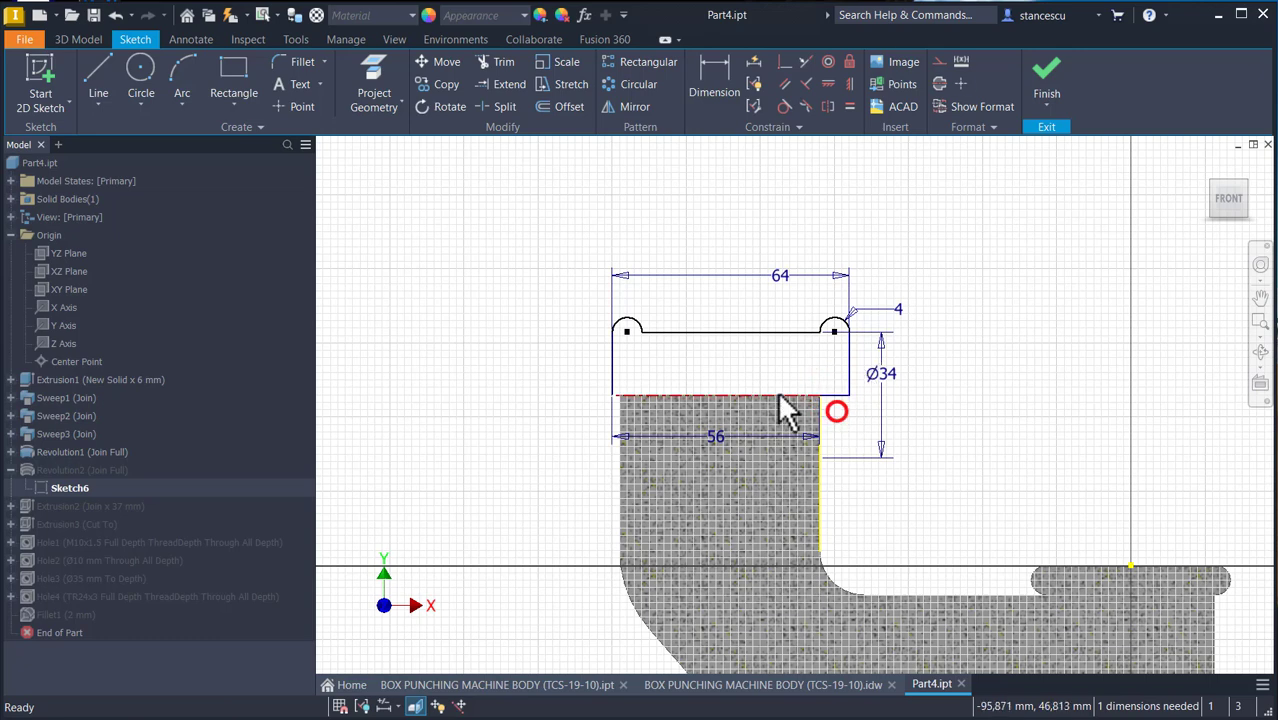
- Make the revolution axis collinear with the profile's short lower line beside the arm corner and finish the sketch
{"action": "left_click_drag", "start_coordinate": [777, 394], "coordinate": [776, 384]}
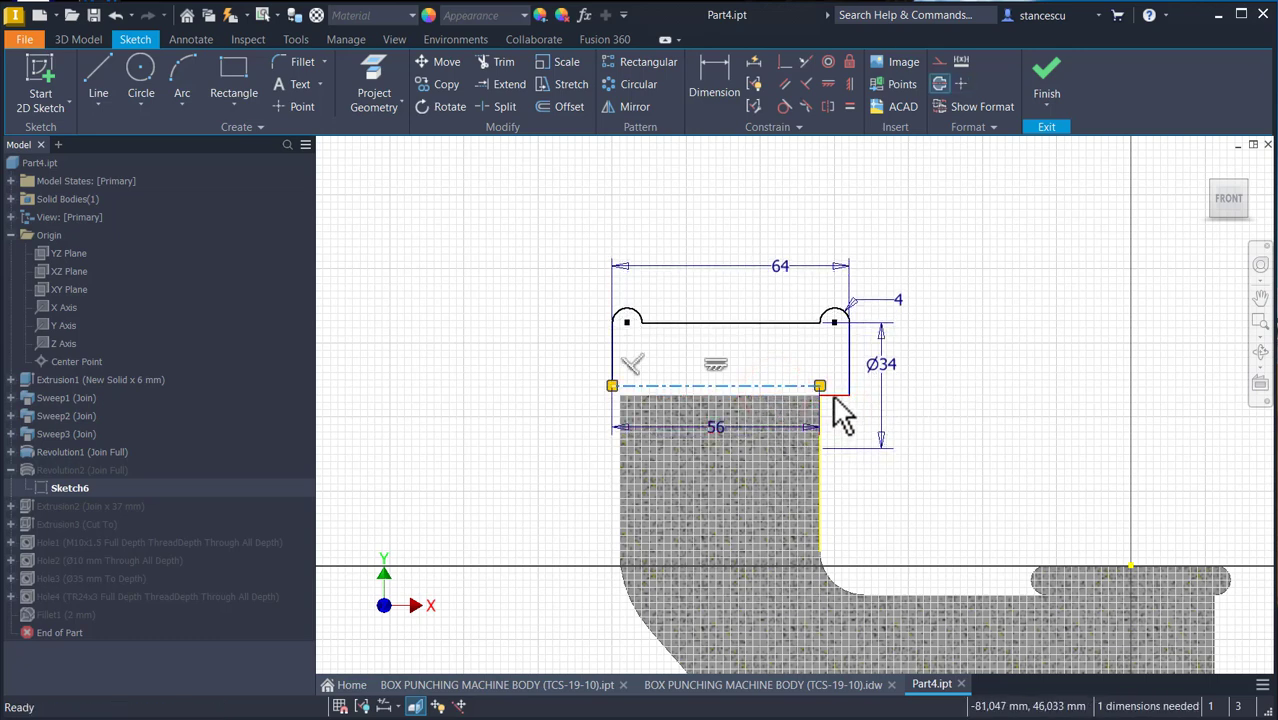
{"action": "left_click", "coordinate": [805, 62]}
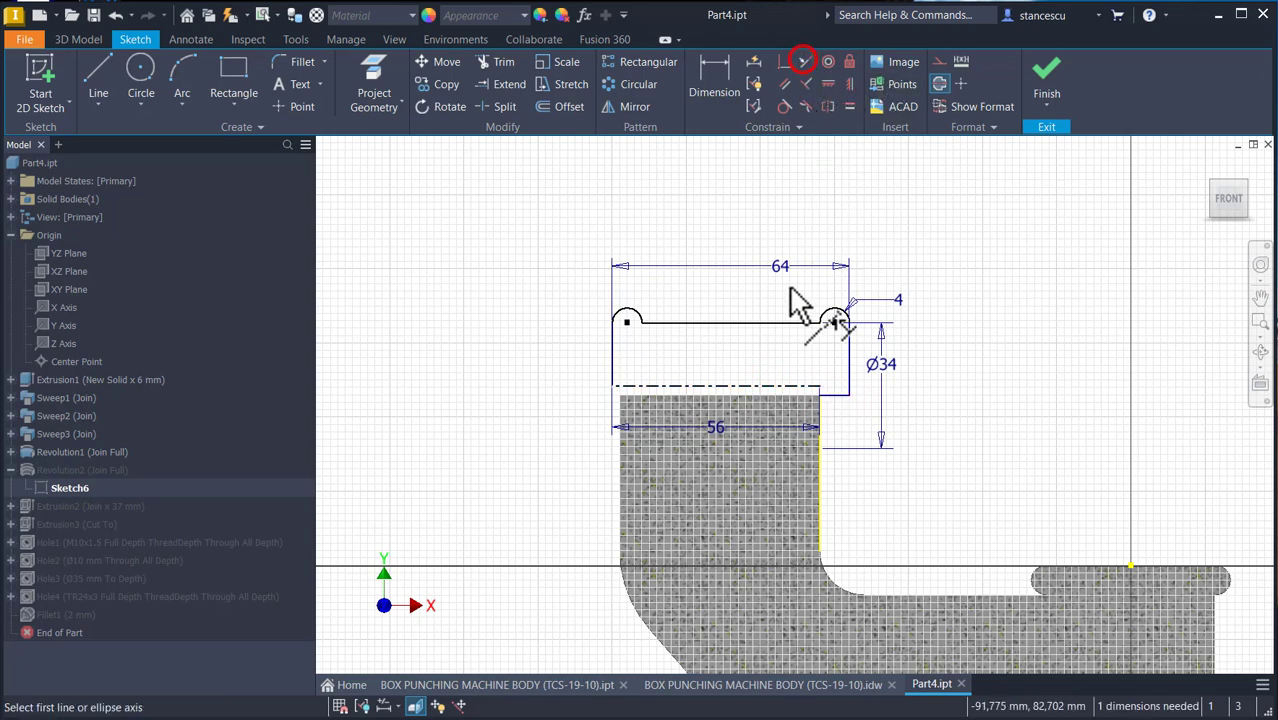
{"action": "left_click", "coordinate": [797, 386]}
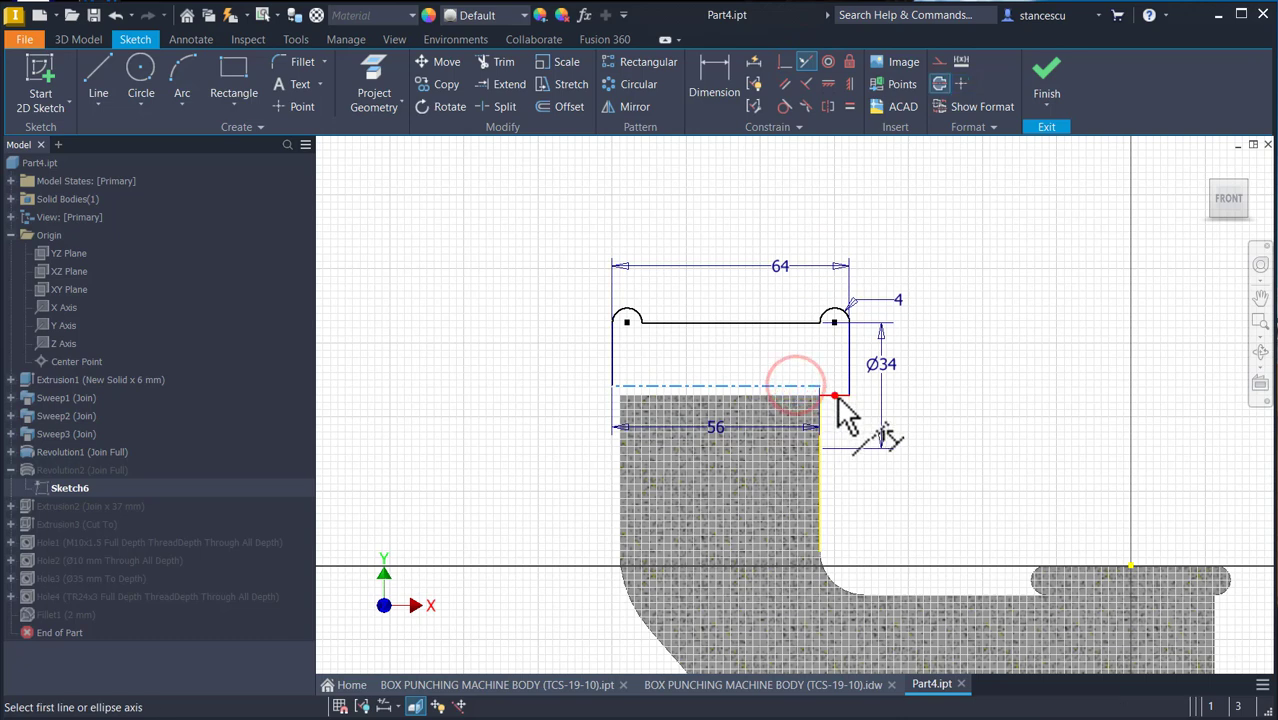
{"action": "left_click", "coordinate": [834, 392]}
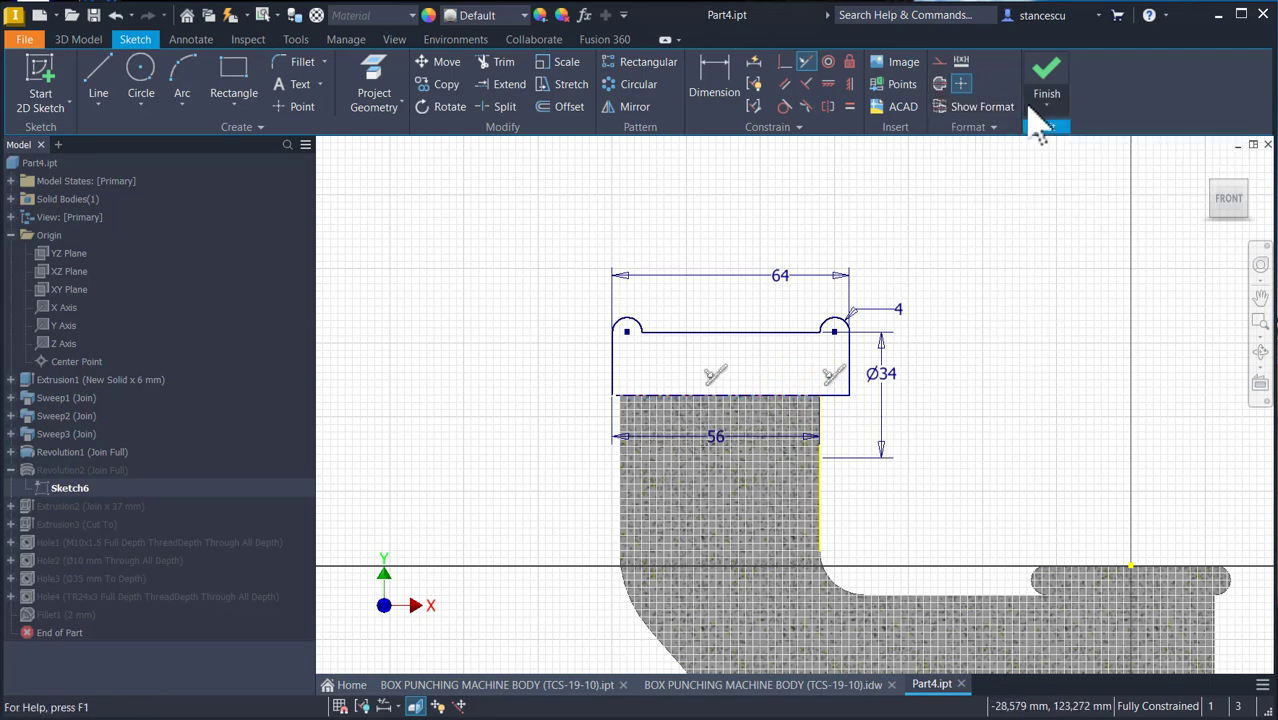
{"action": "left_click", "coordinate": [1047, 90]}
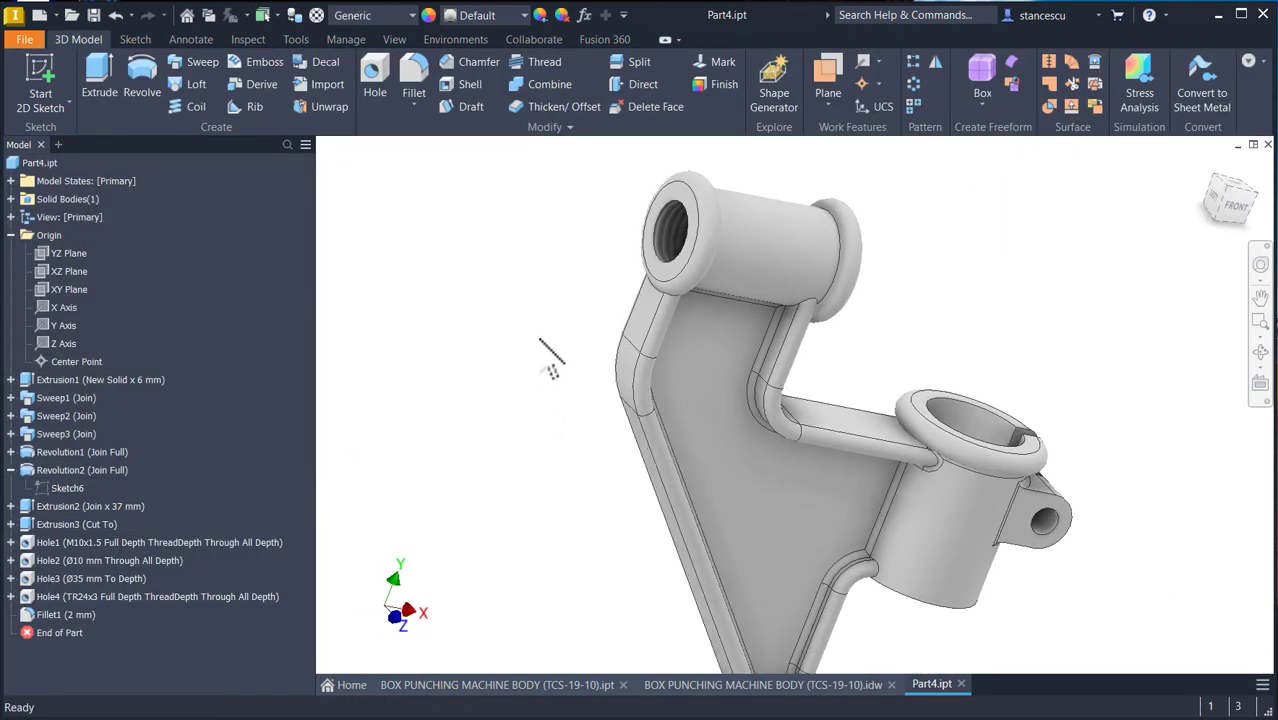
- Delete the TR24x3 threaded hole in the upper cylinder together with its consumed sketch
{"action": "middle_click_drag", "start_coordinate": [597, 365], "coordinate": [601, 366], "text": "shift"}
{"action": "middle_click_drag", "start_coordinate": [658, 285], "coordinate": [756, 337], "text": "shift"}
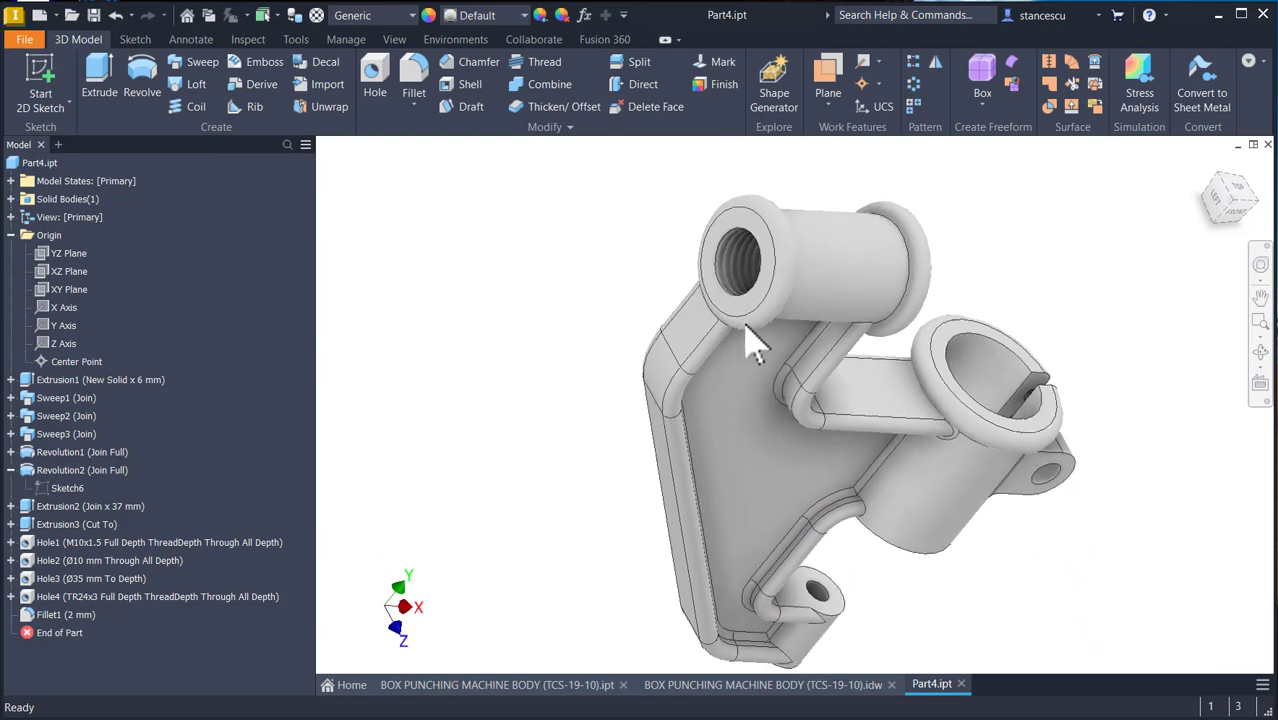
{"action": "middle_click_drag", "start_coordinate": [735, 275], "coordinate": [521, 430], "text": "shift"}
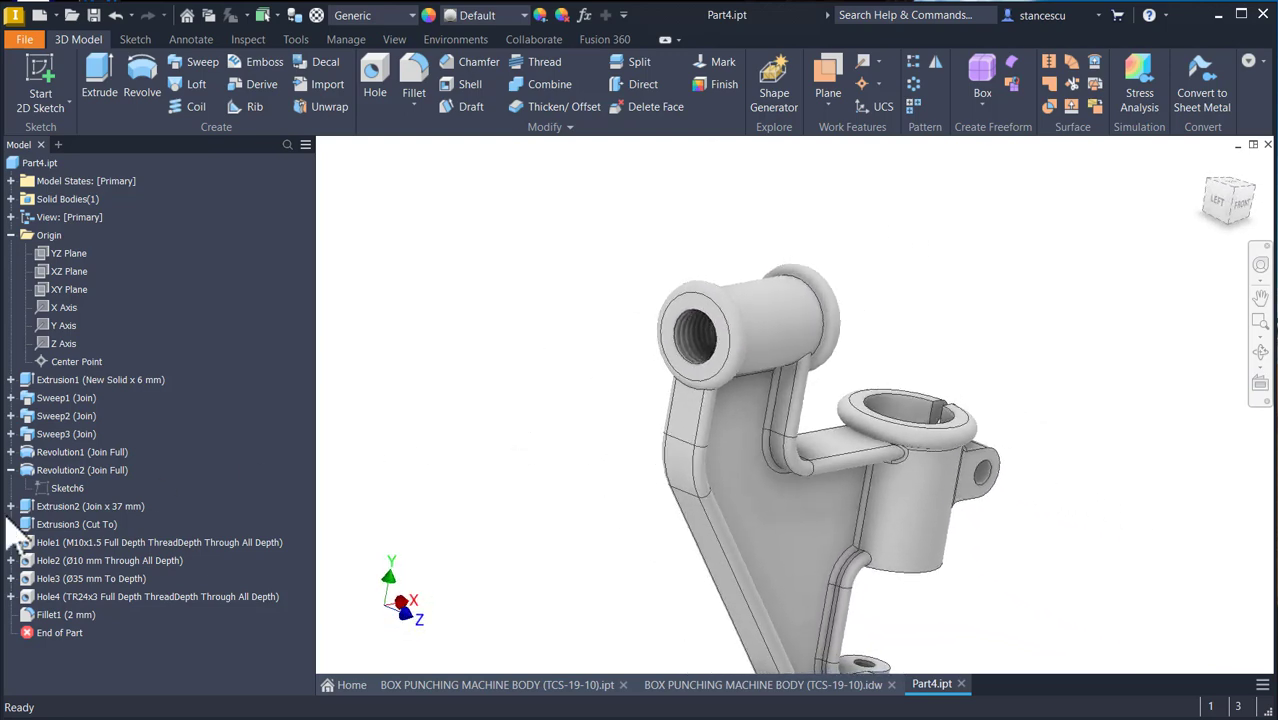
{"action": "left_click", "coordinate": [10, 470]}
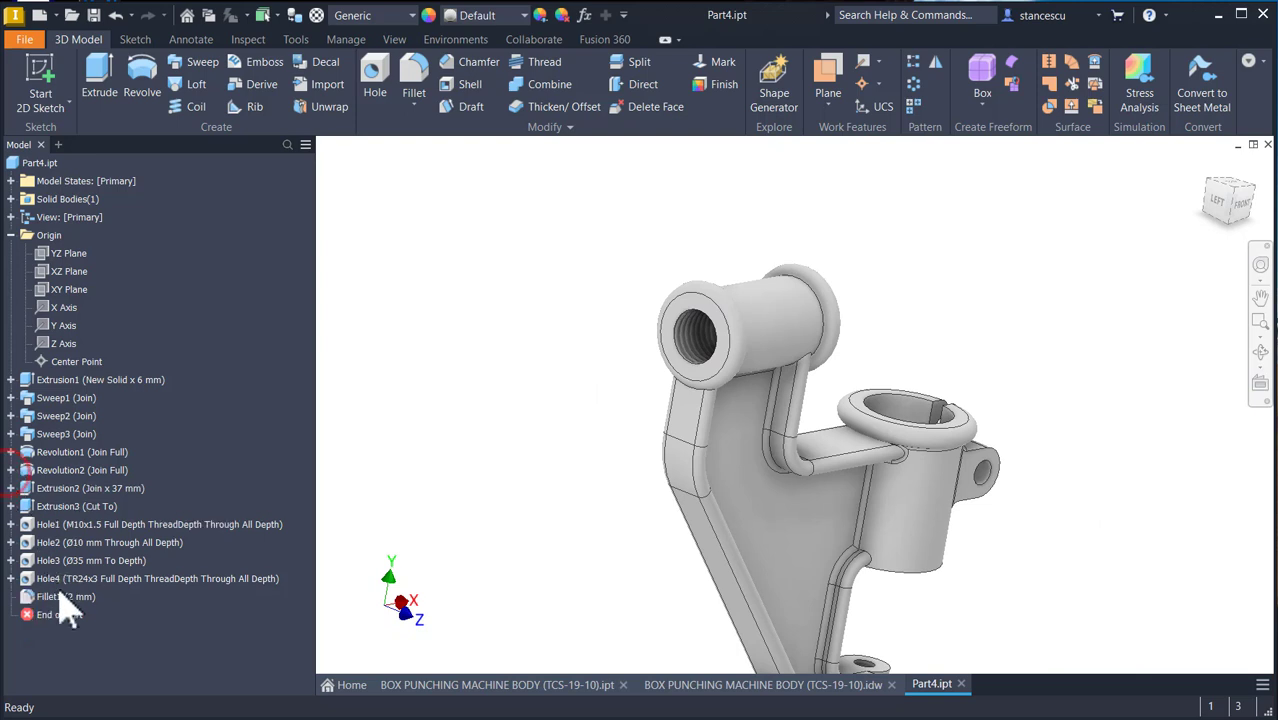
{"action": "left_click", "coordinate": [25, 582]}
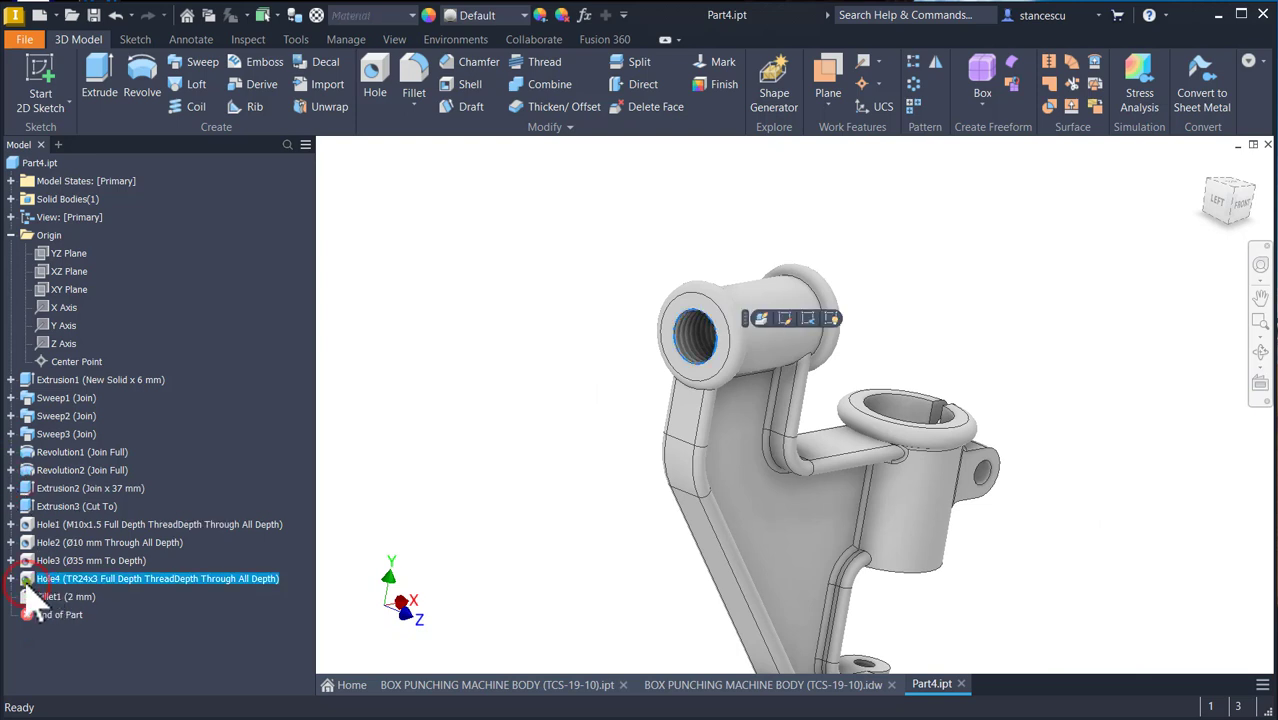
{"action": "right_click", "coordinate": [29, 589]}
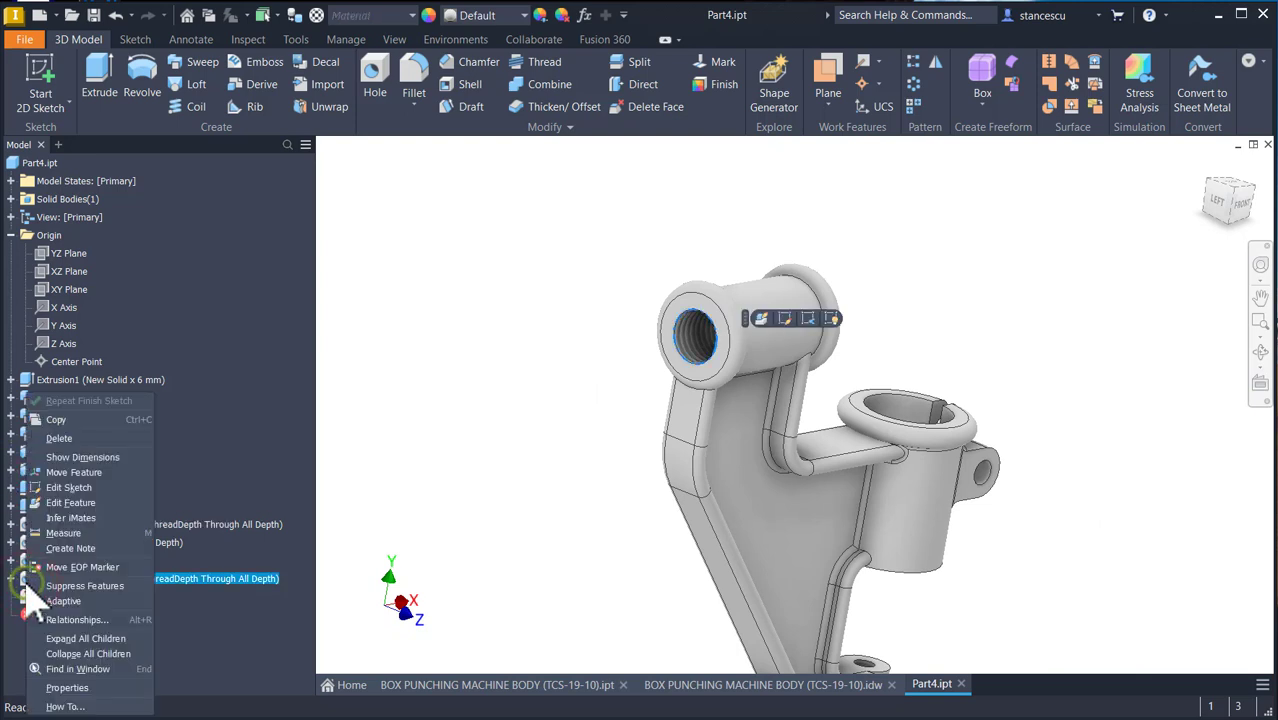
{"action": "left_click", "coordinate": [62, 439]}
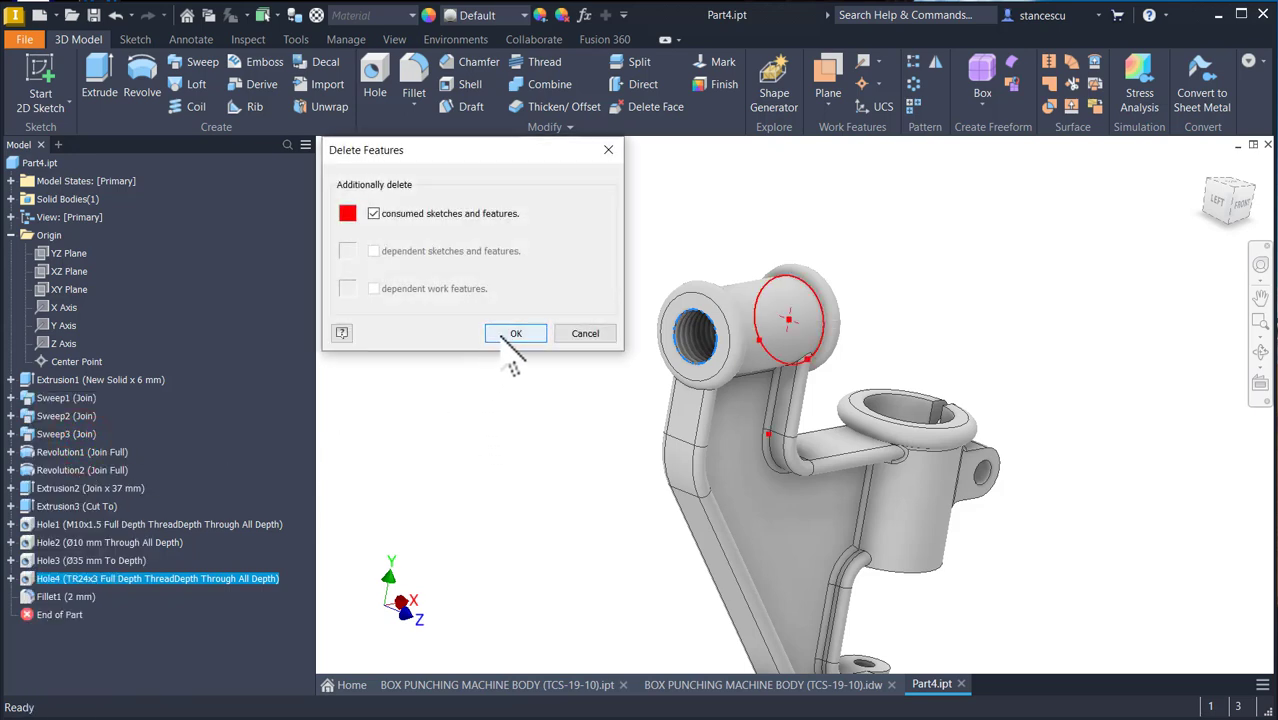
{"action": "left_click", "coordinate": [505, 336]}
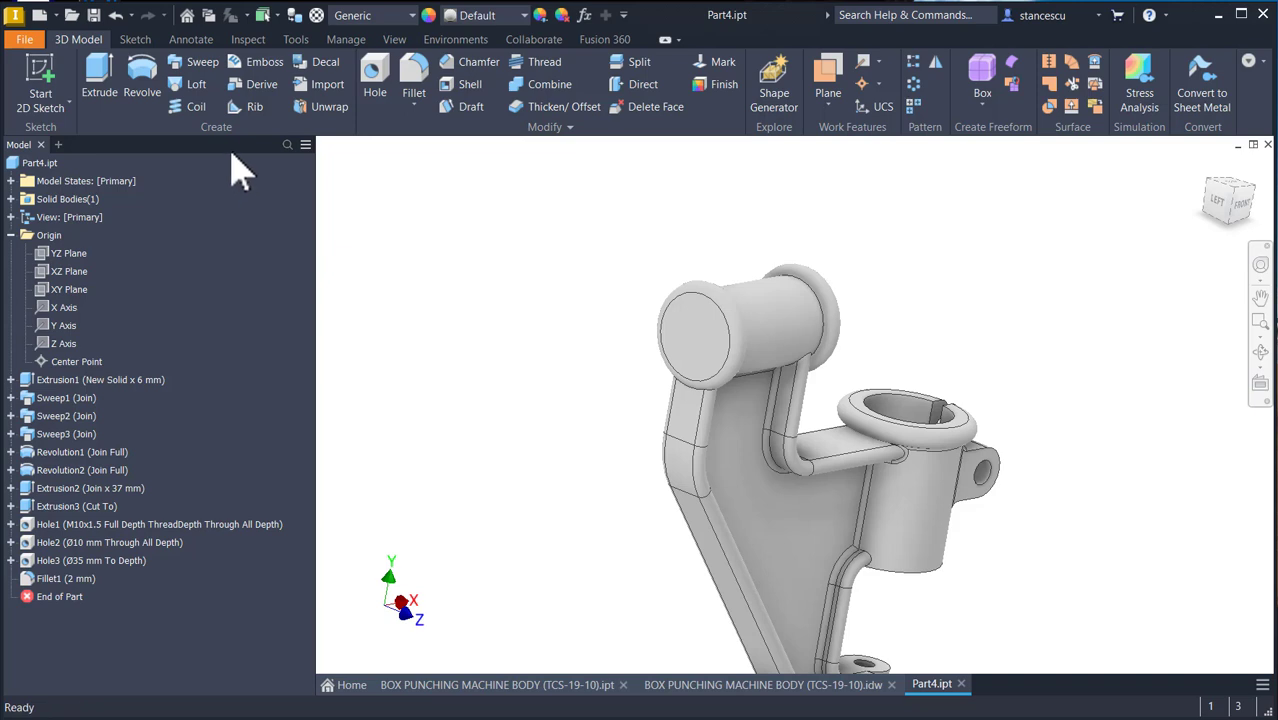
- Add a through-all ISO Metric Trapezoidal TR24x3 hole, class 7H with full-depth thread, concentric to the upper cylinder's end face
{"action": "left_click", "coordinate": [376, 88]}
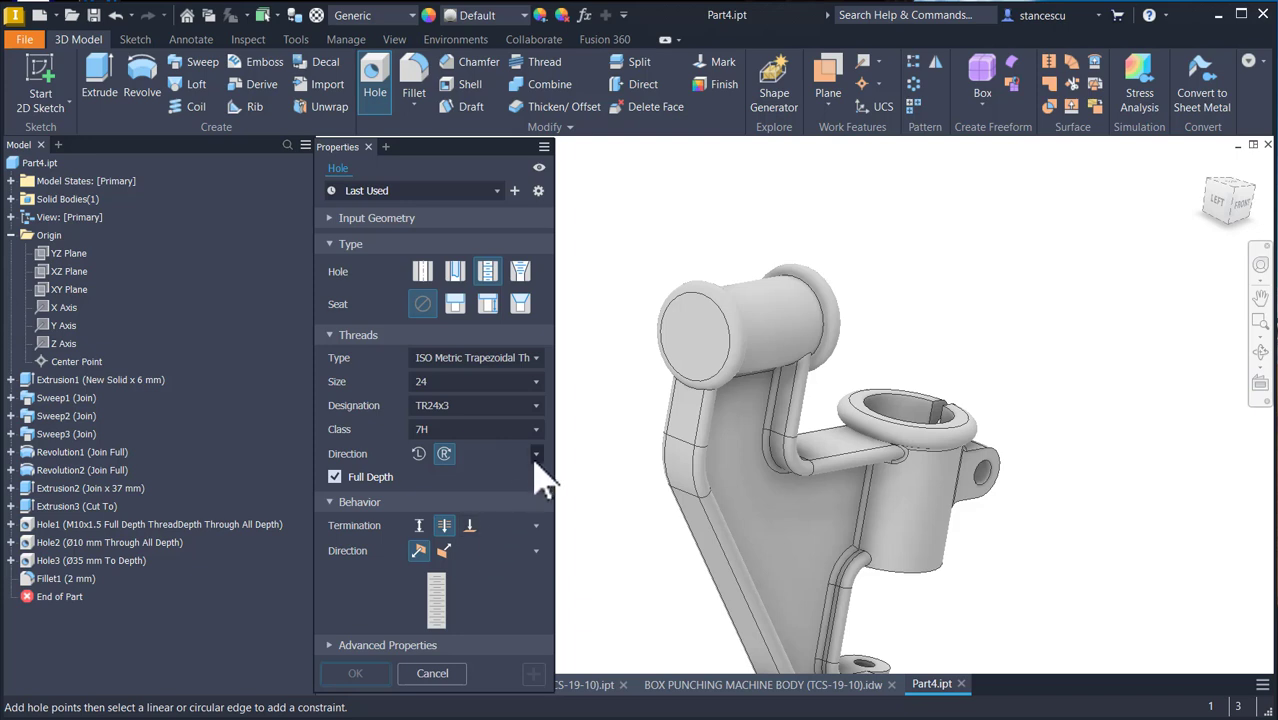
{"action": "left_click", "coordinate": [680, 358]}
{"action": "left_click", "coordinate": [693, 374]}
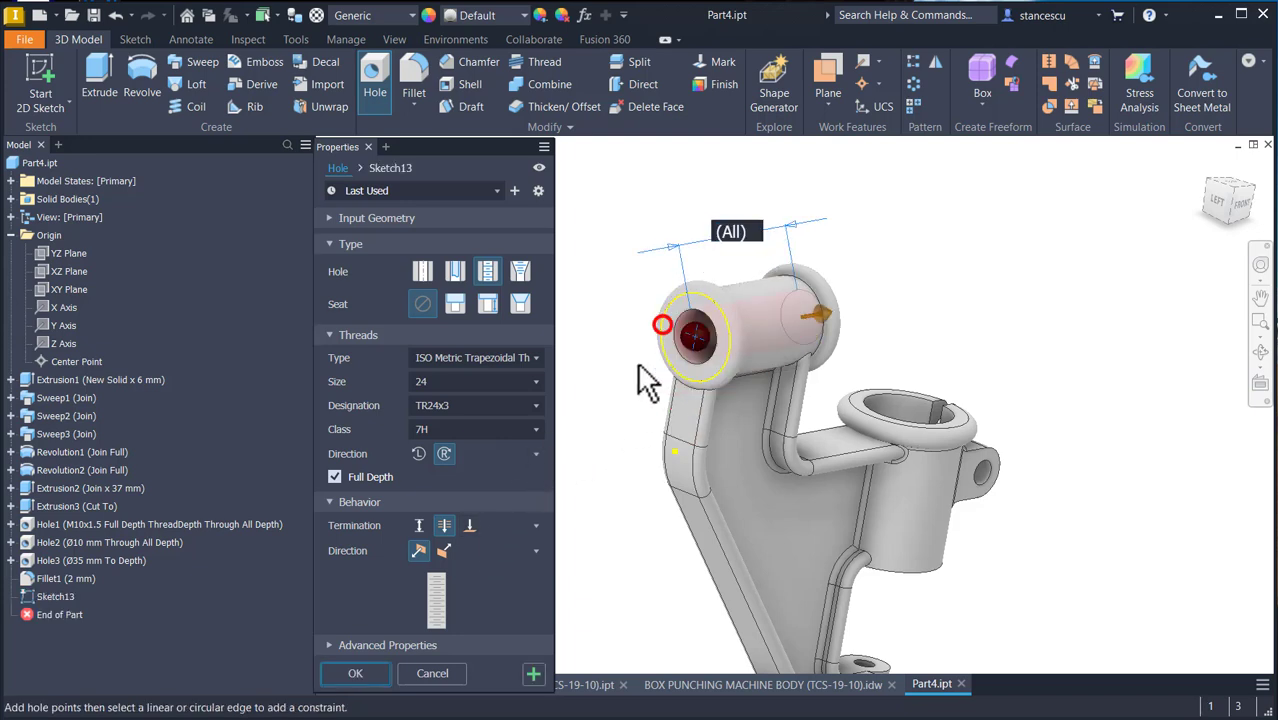
{"action": "left_click", "coordinate": [356, 674]}
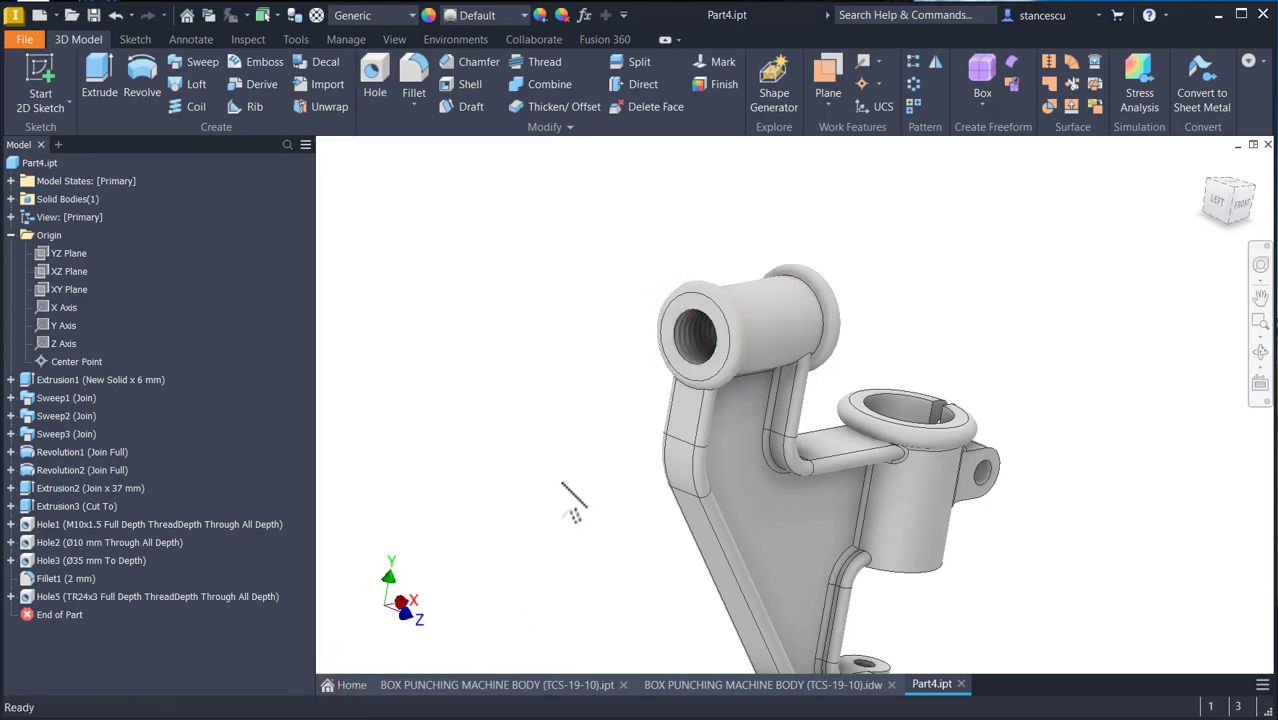
- Update the physical properties in Part4's iProperties and copy the volume value with its mm^3 unit
{"action": "key", "text": "F6"}
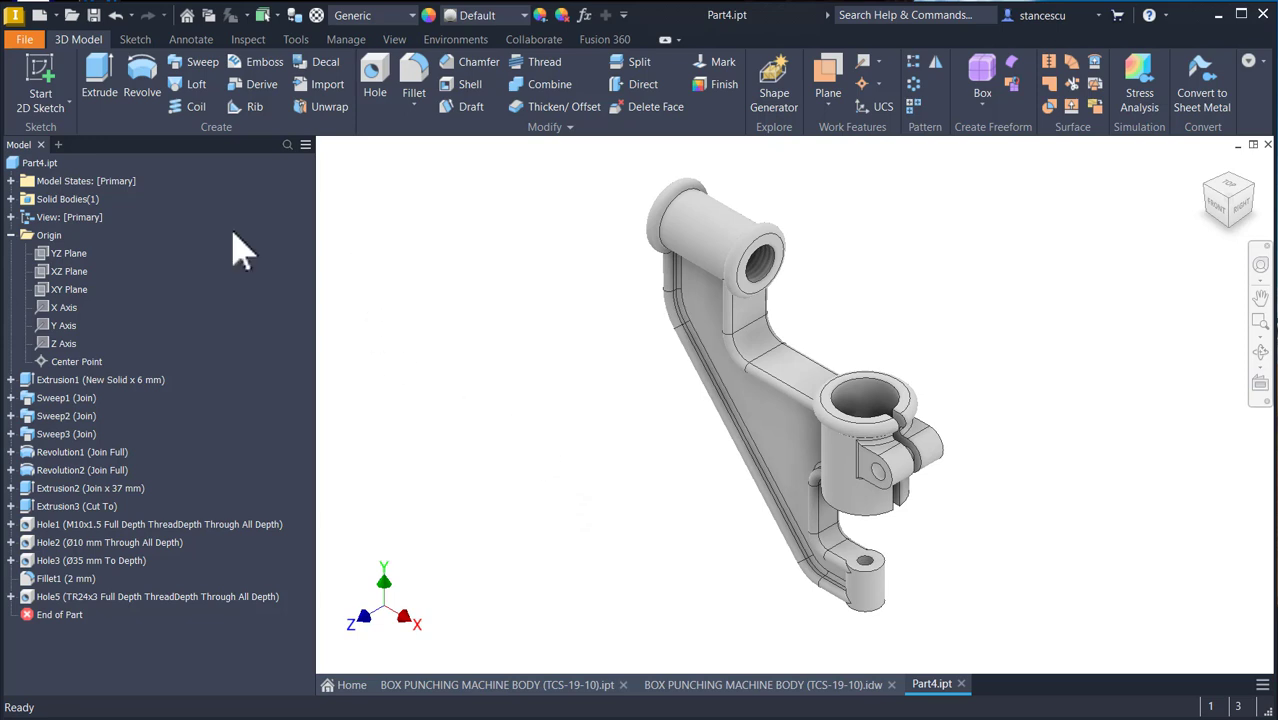
{"action": "right_click", "coordinate": [17, 162]}
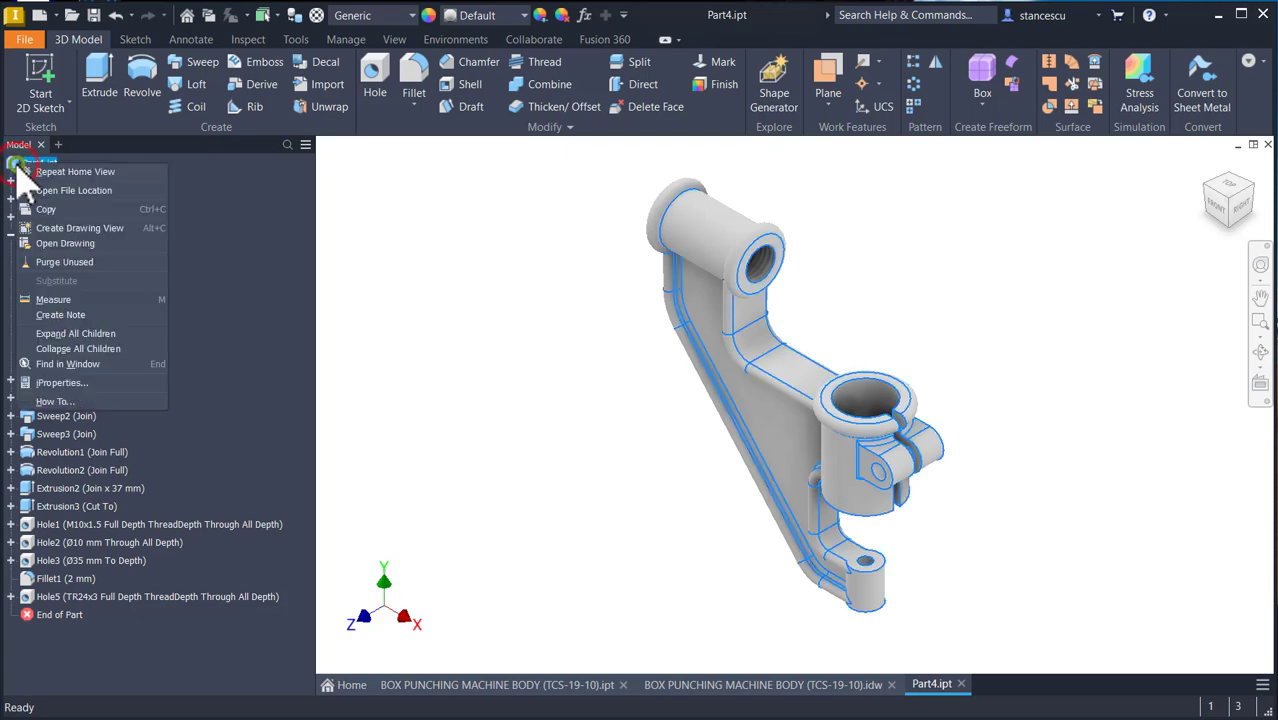
{"action": "left_click", "coordinate": [72, 384]}
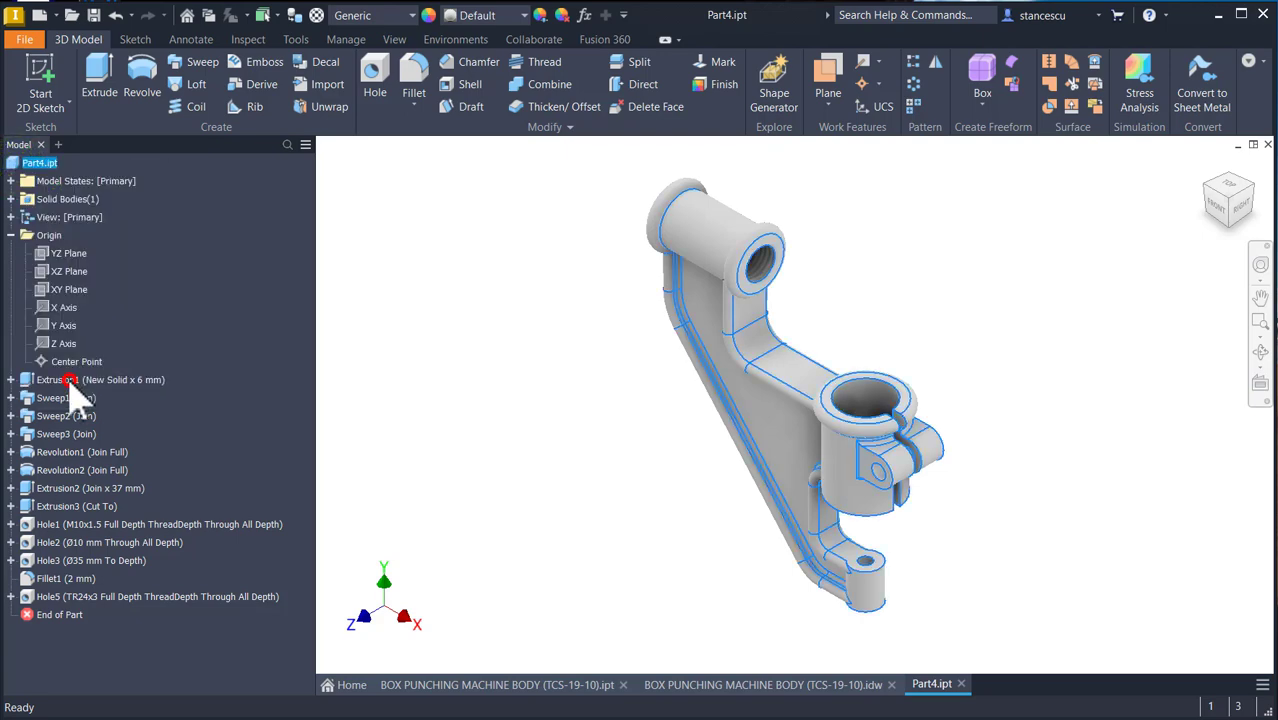
{"action": "left_click", "coordinate": [677, 115]}
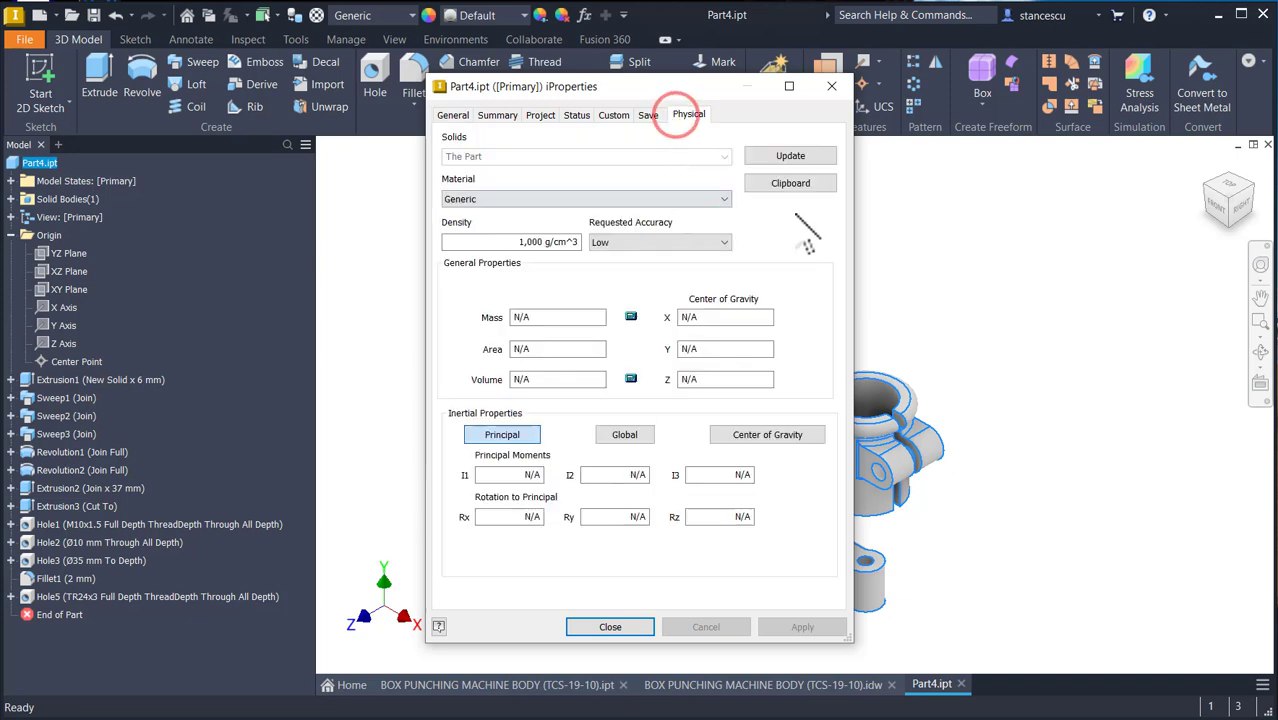
{"action": "left_click", "coordinate": [790, 155]}
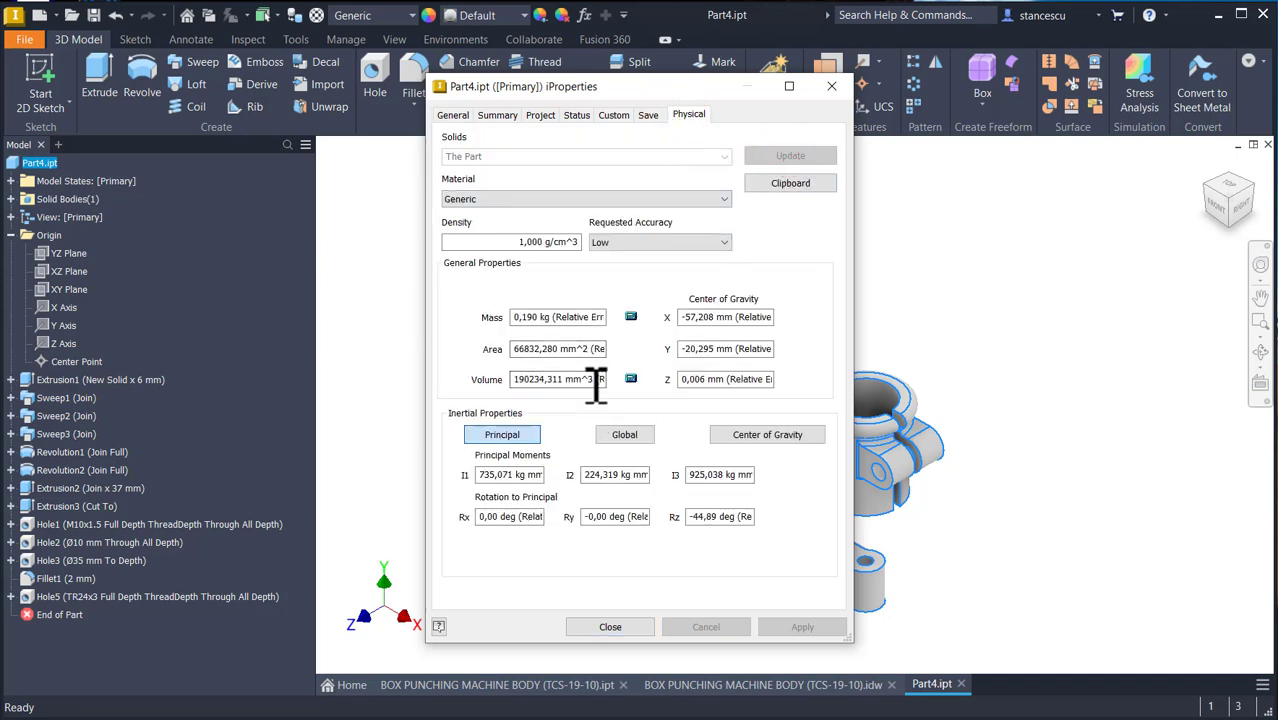
{"action": "left_click_drag", "start_coordinate": [593, 379], "coordinate": [422, 380]}
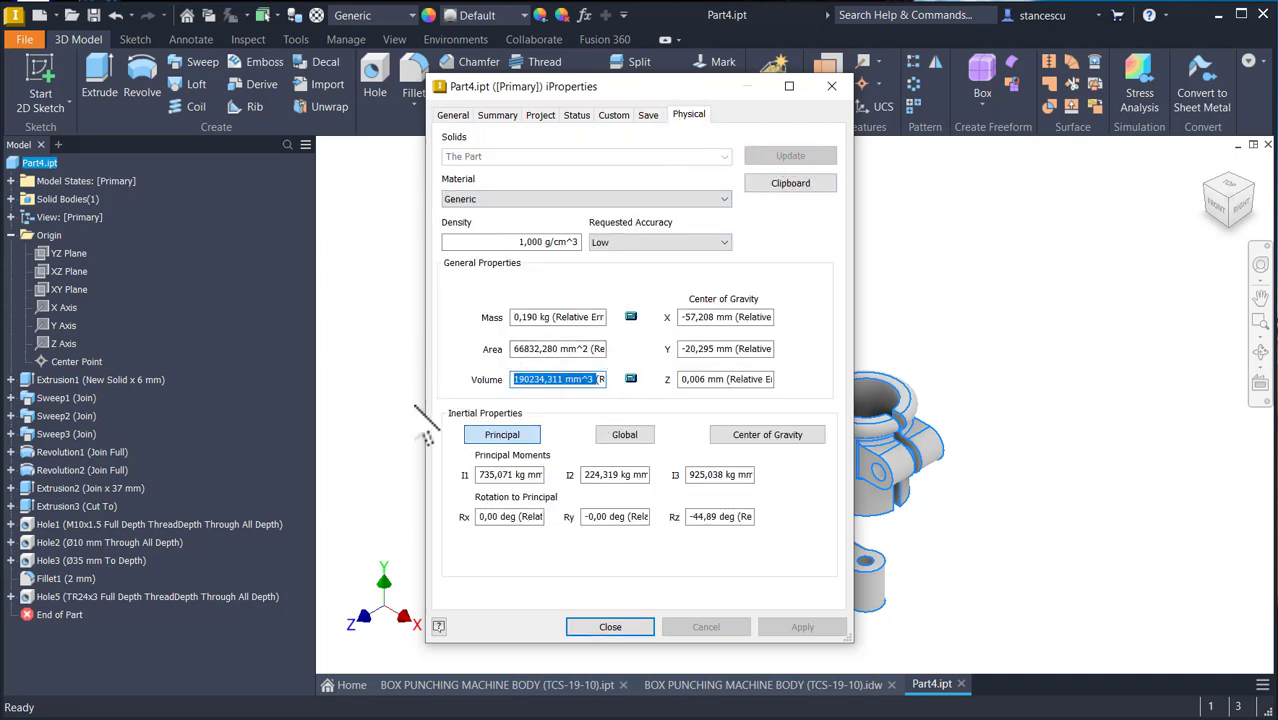
{"action": "key", "text": "ctrl+c"}
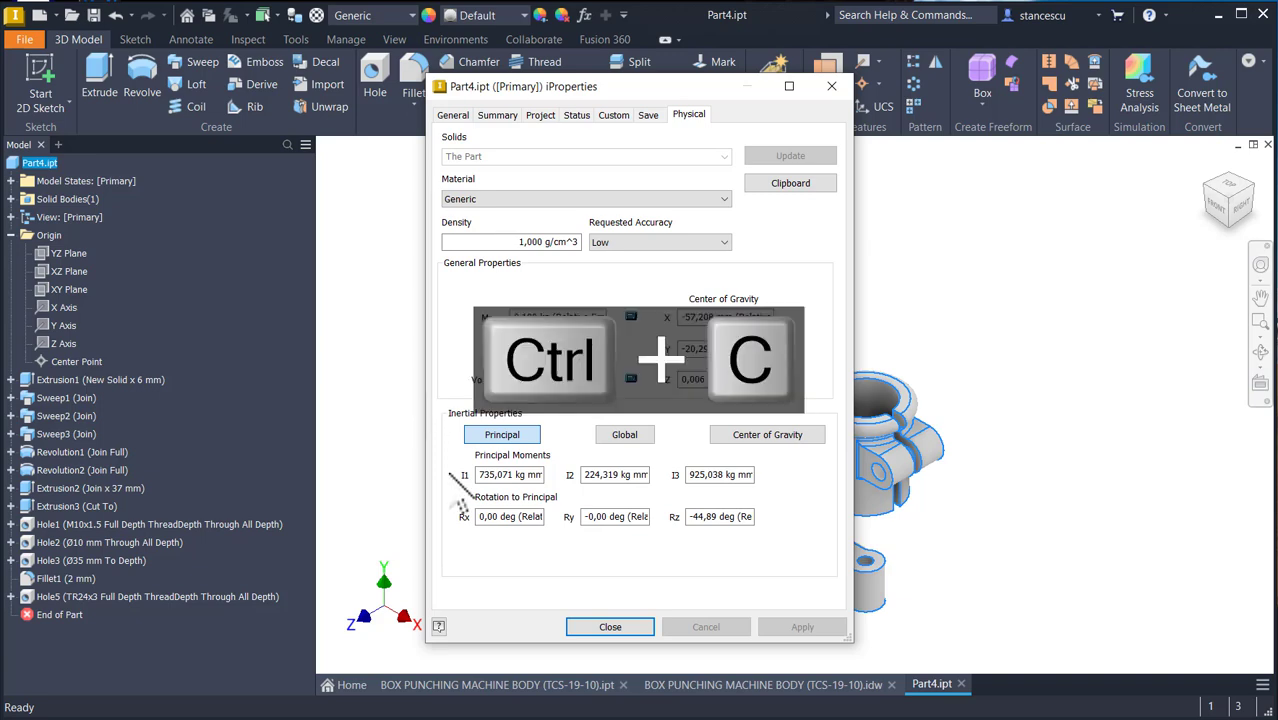
{"action": "left_click", "coordinate": [610, 627]}
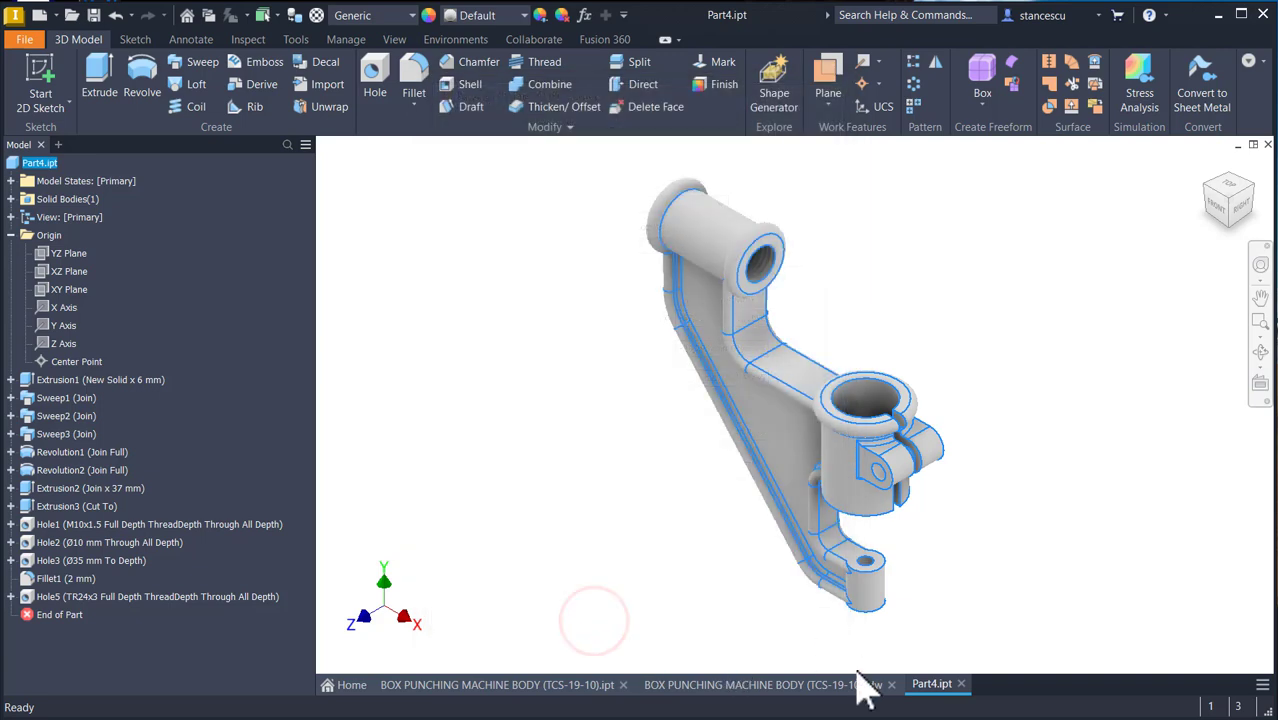
- Replace the volume value in the BOX PUNCHING MACHINE BODY drawing's note with the copied 190234,311 mm^3
{"action": "left_click", "coordinate": [838, 688]}
{"action": "left_click", "coordinate": [1075, 612]}
{"action": "double_click", "coordinate": [1078, 612]}
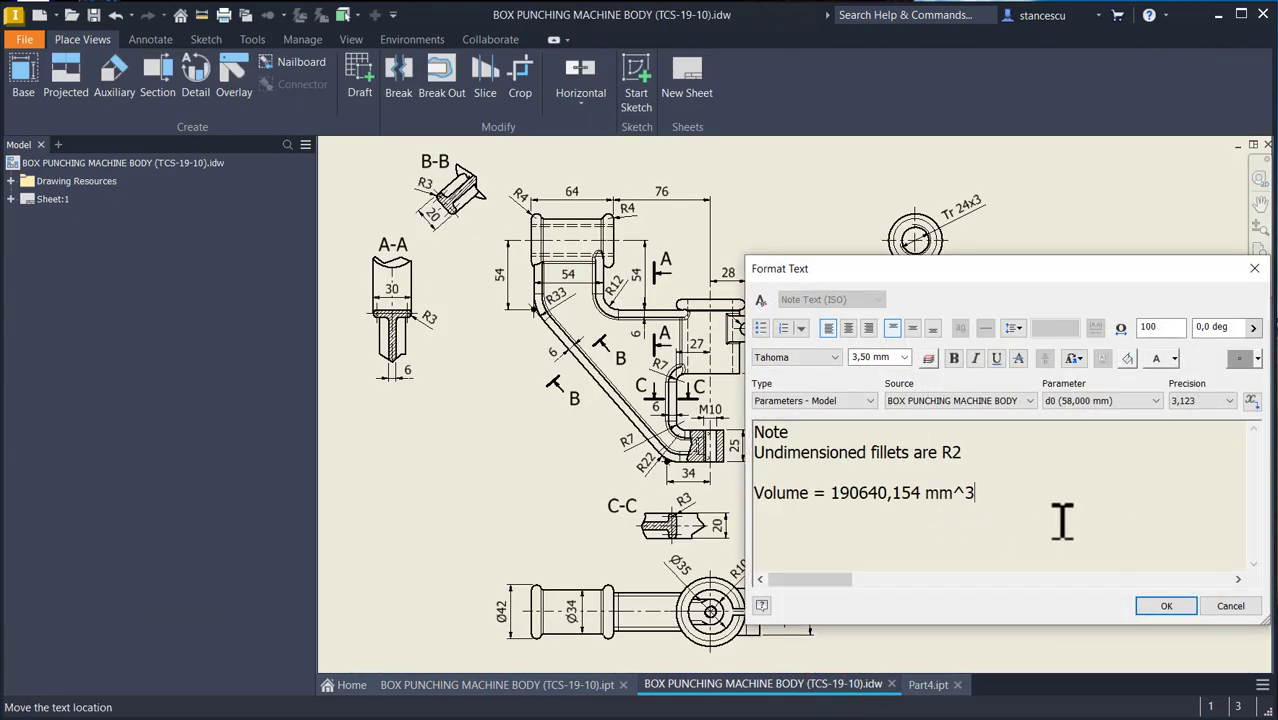
{"action": "key", "text": "Return"}
{"action": "key", "text": "ctrl+v"}
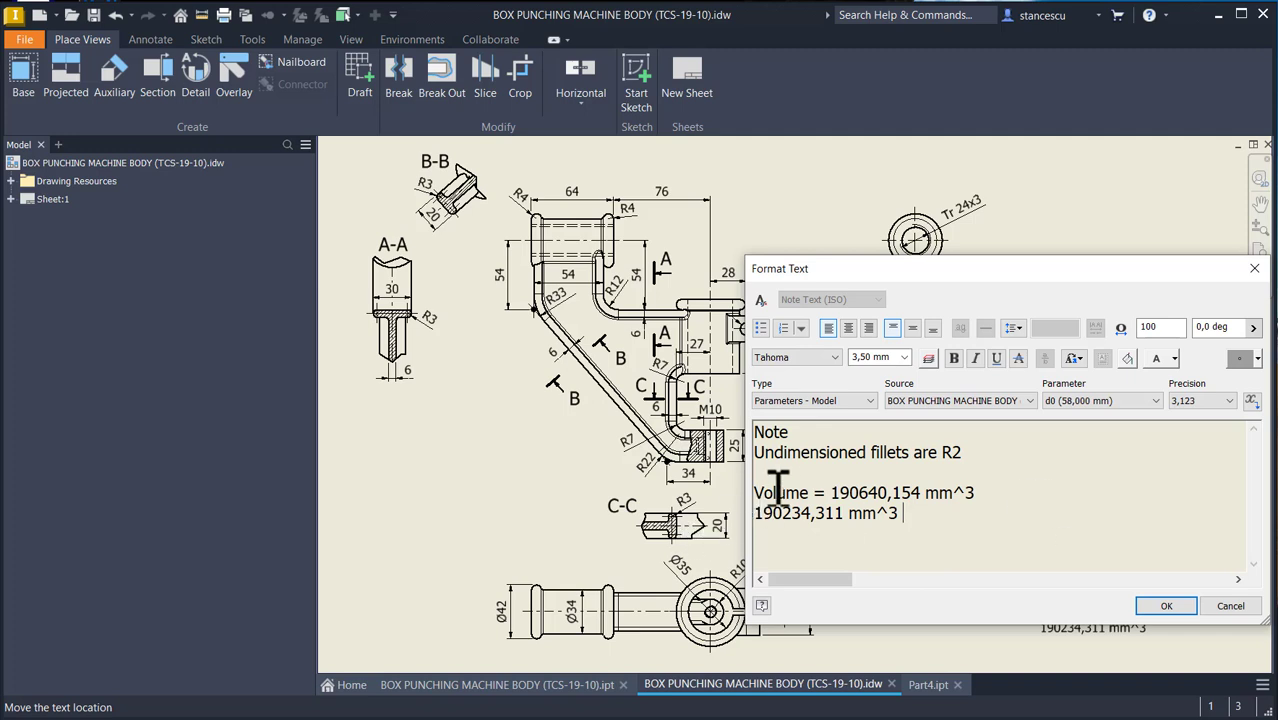
{"action": "left_click", "coordinate": [832, 492]}
{"action": "key", "text": "shift+End"}
{"action": "key", "text": "Delete"}
{"action": "key", "text": "Delete"}
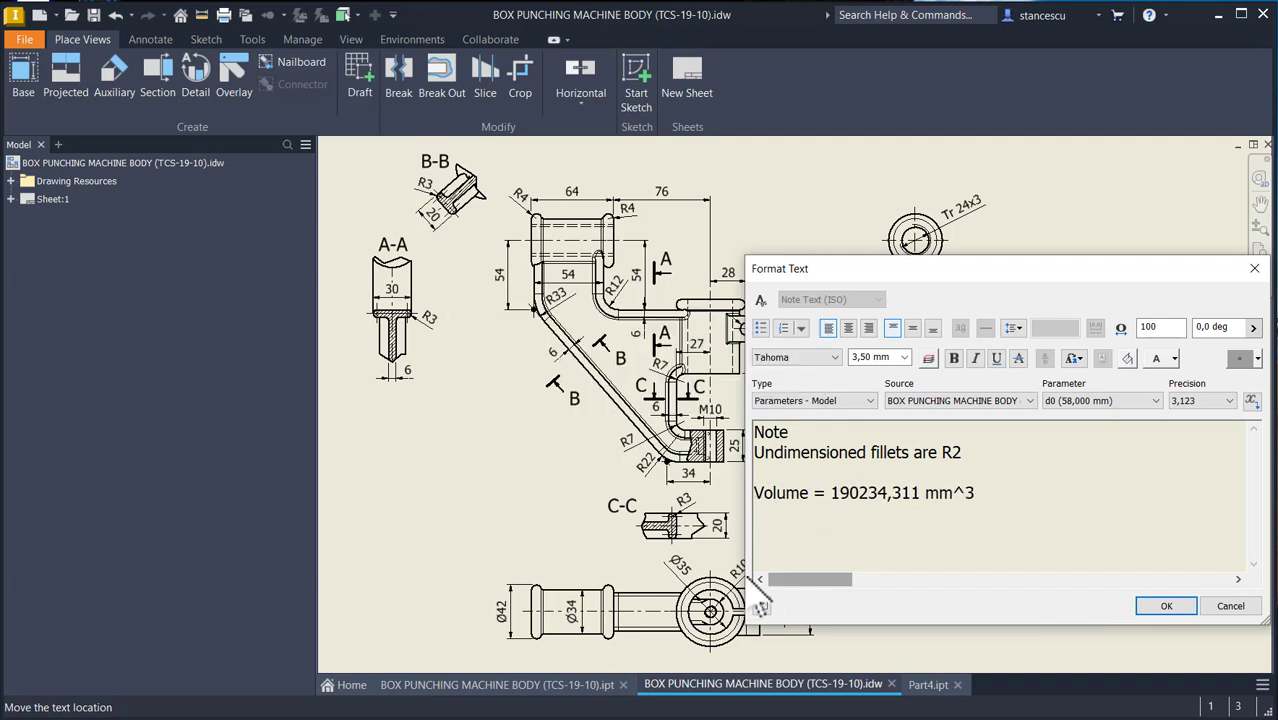
{"action": "left_click", "coordinate": [1168, 606]}
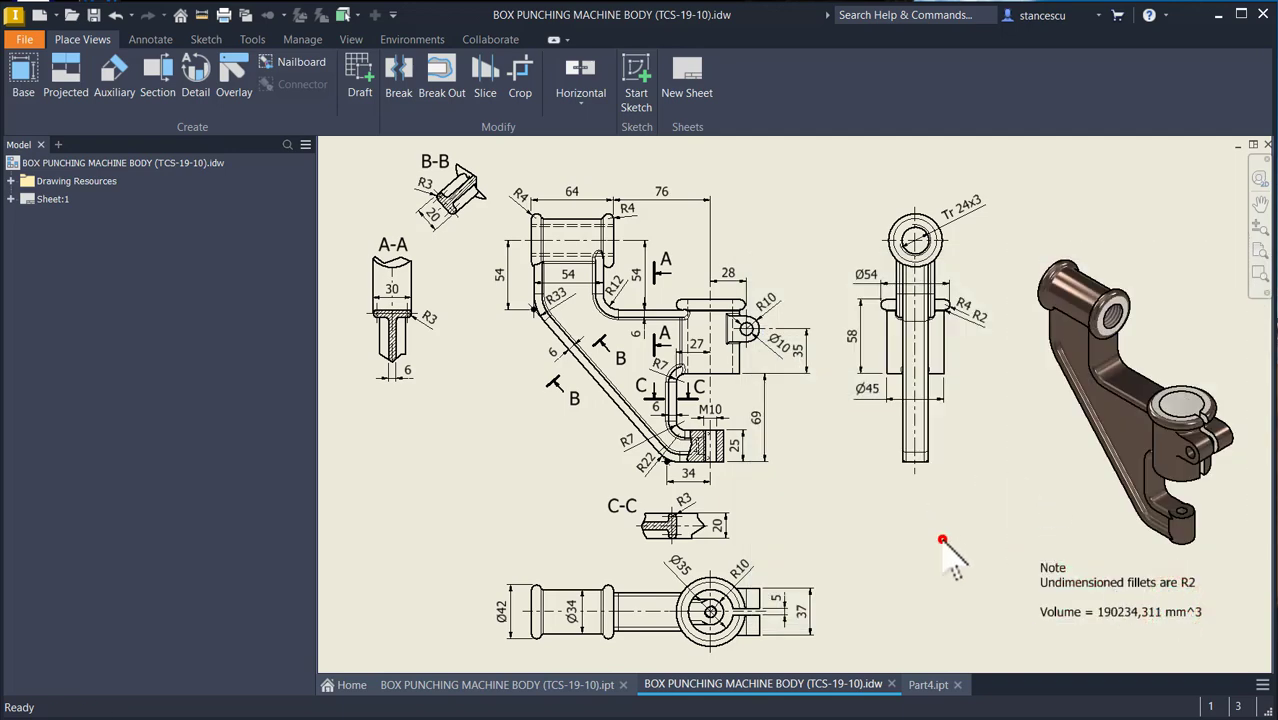
- Assign the Steel, Cast material to Part4 and collapse its Origin folder
{"action": "left_click", "coordinate": [926, 684]}
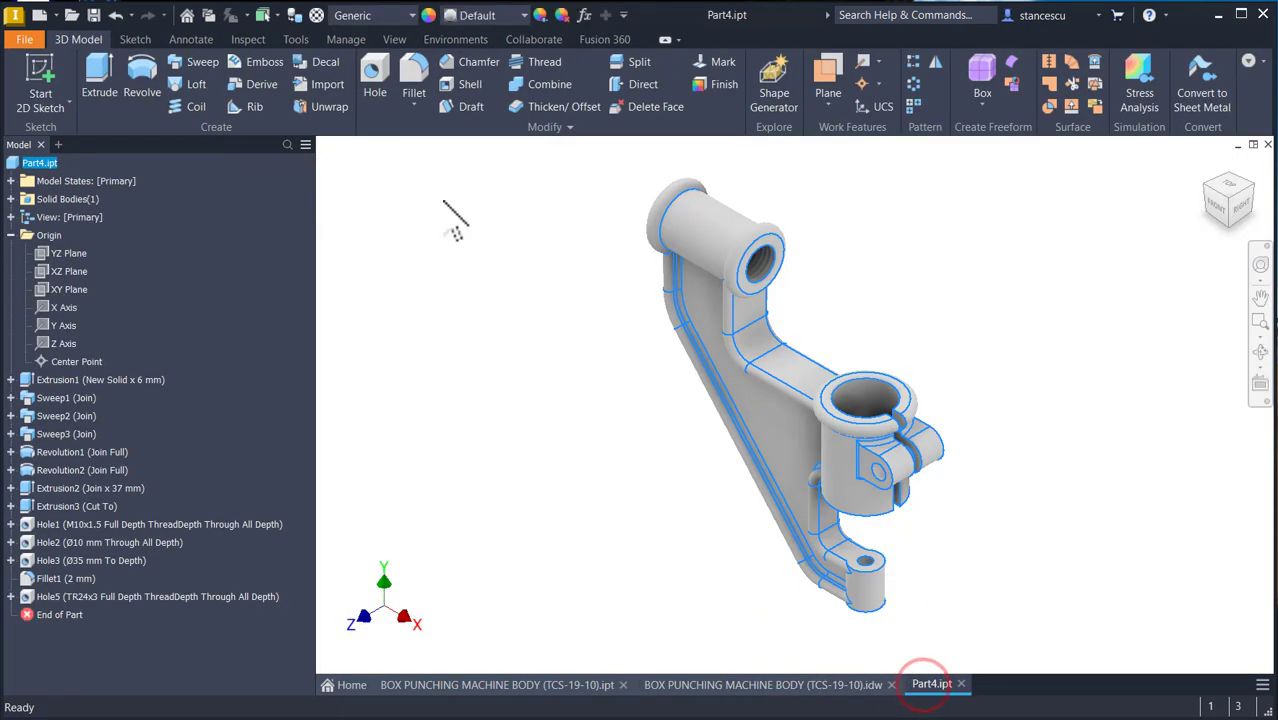
{"action": "left_click", "coordinate": [377, 16]}
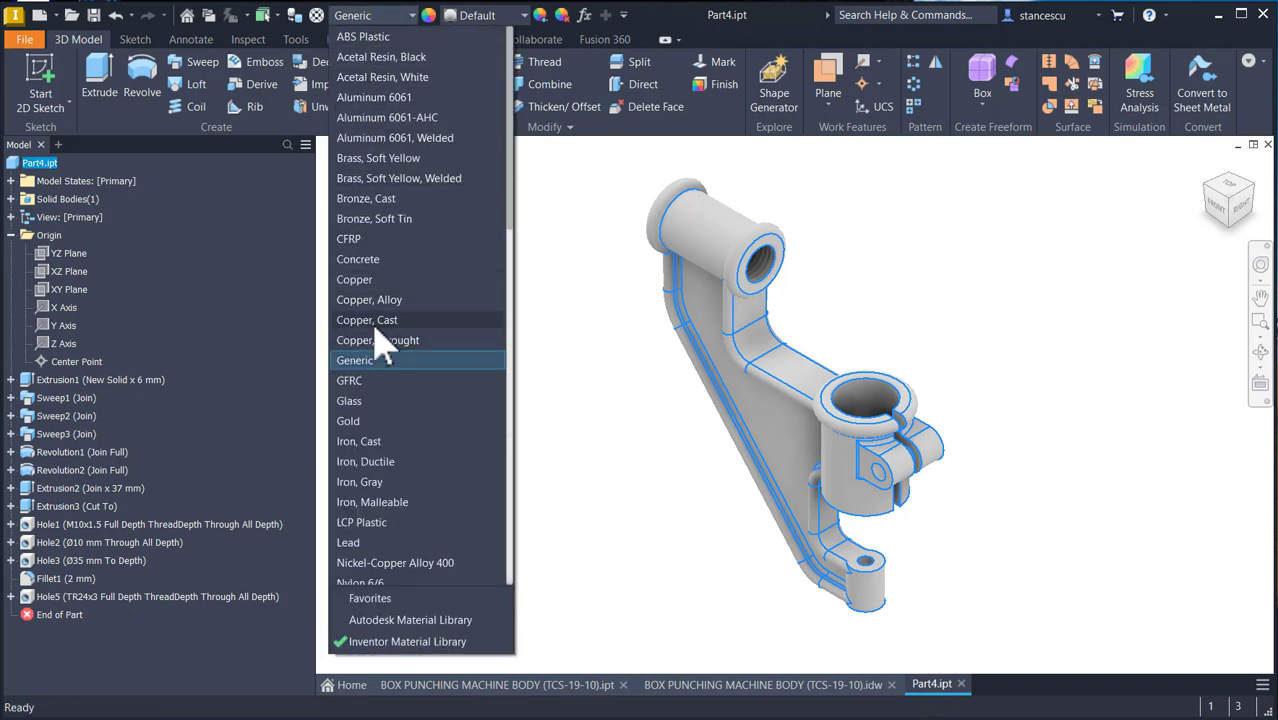
{"action": "scroll", "coordinate": [385, 345], "scroll_direction": "down", "scroll_amount": 10}
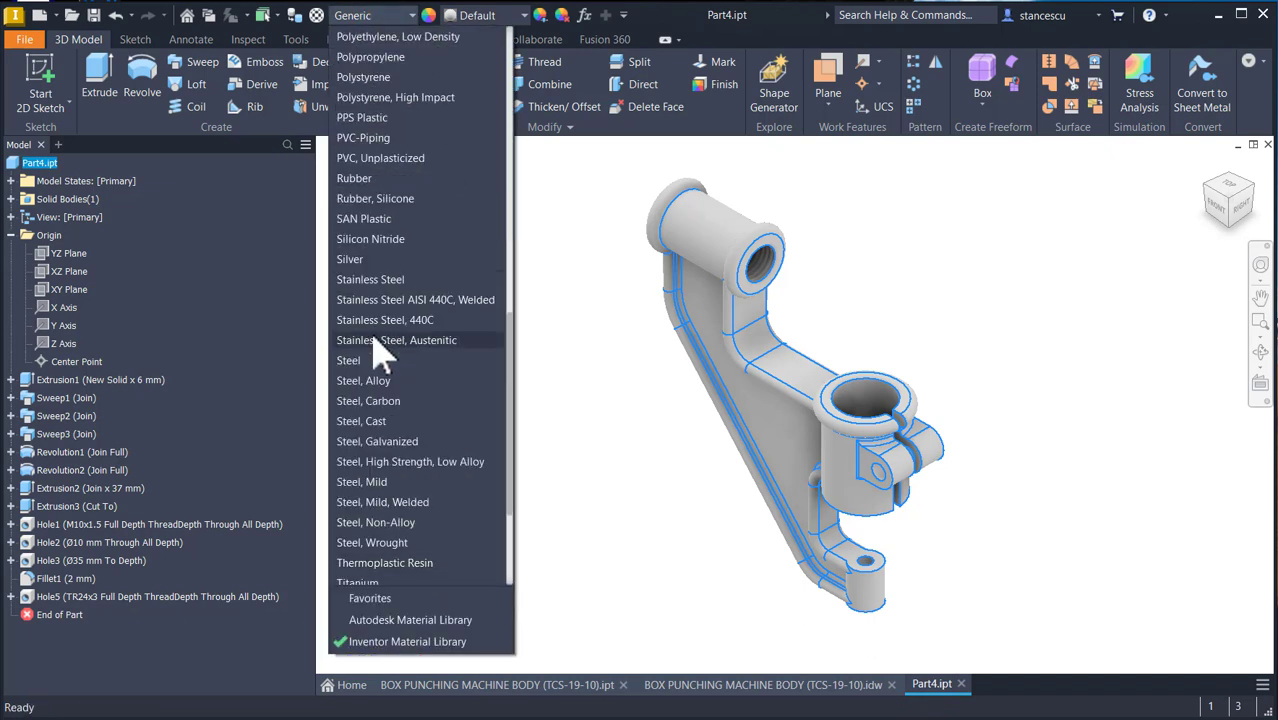
{"action": "left_click", "coordinate": [370, 423]}
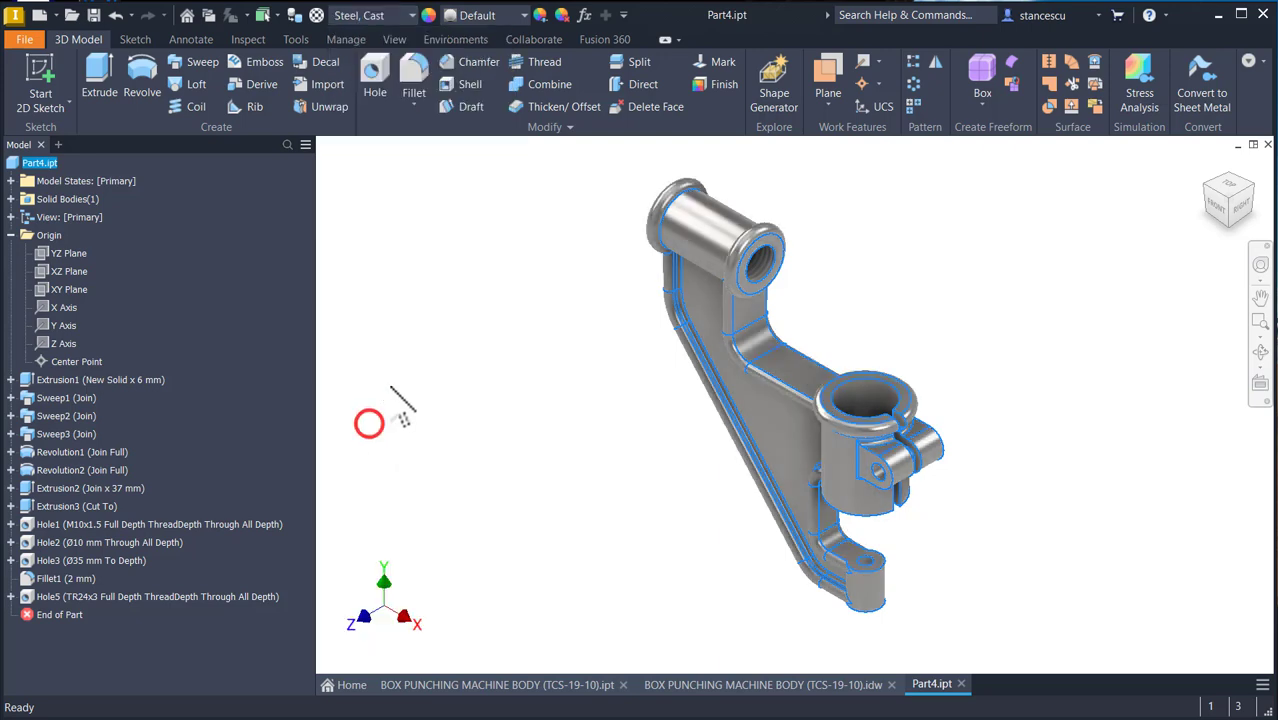
{"action": "left_click", "coordinate": [11, 236]}
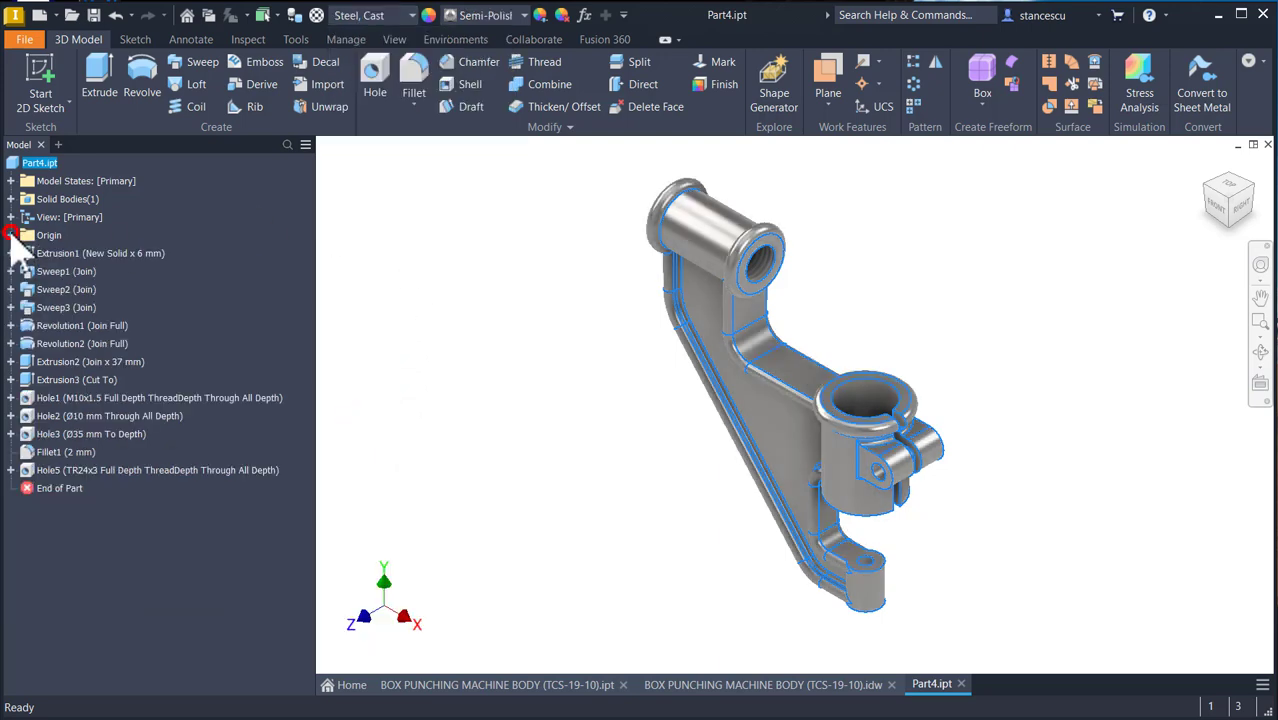
- Set the whole part's appearance to Gunmetal - Antique Polished
{"action": "left_click", "coordinate": [484, 16]}
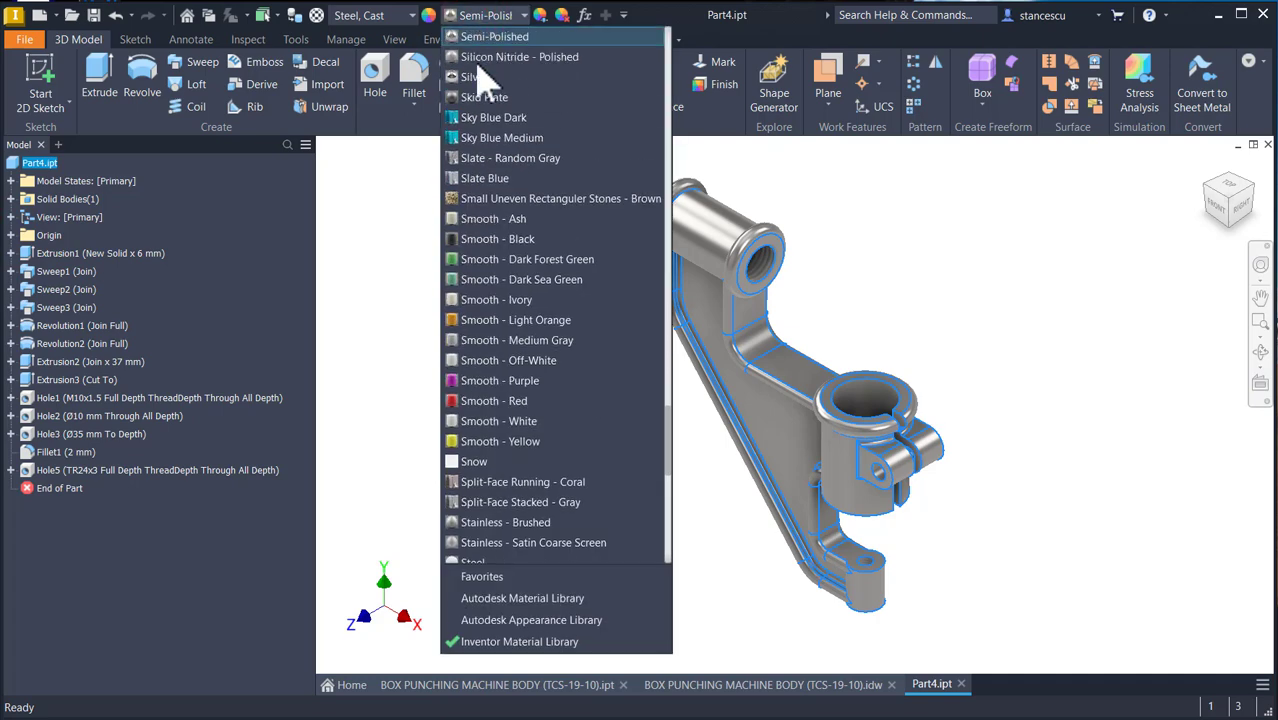
{"action": "scroll", "coordinate": [508, 255], "scroll_direction": "up", "scroll_amount": 10}
{"action": "left_click", "coordinate": [524, 246]}
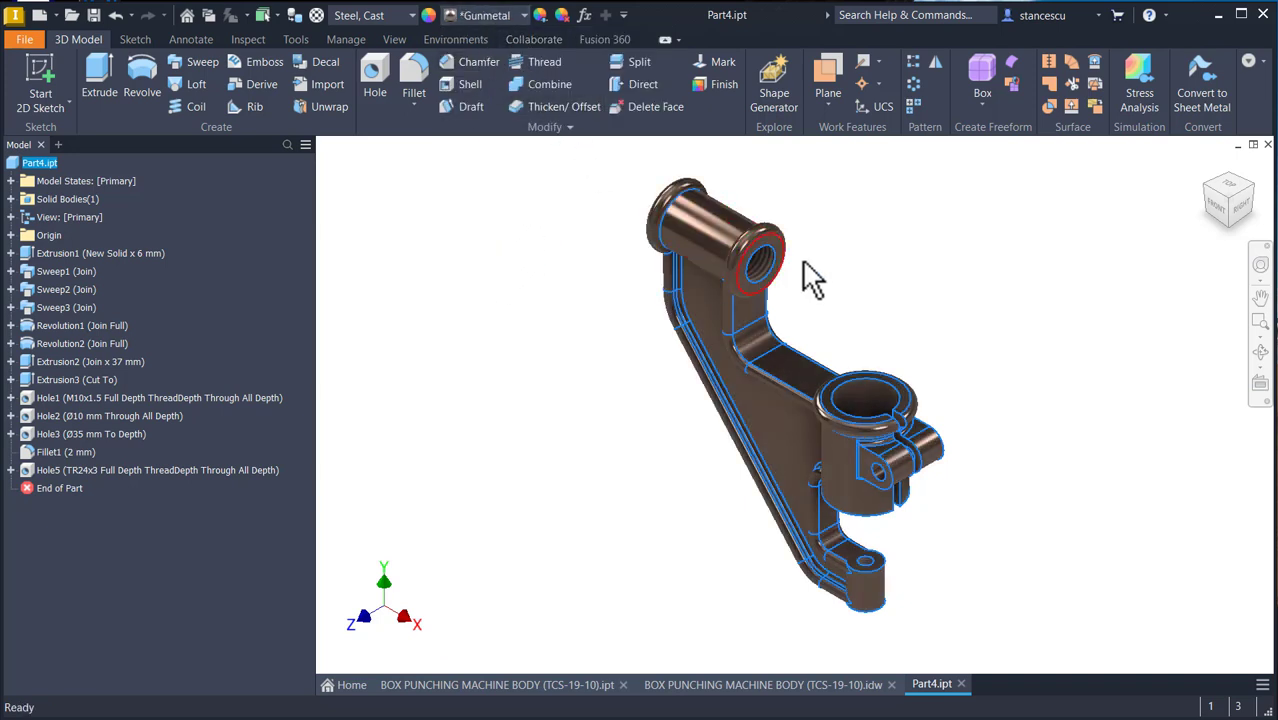
{"action": "left_click", "coordinate": [826, 234]}
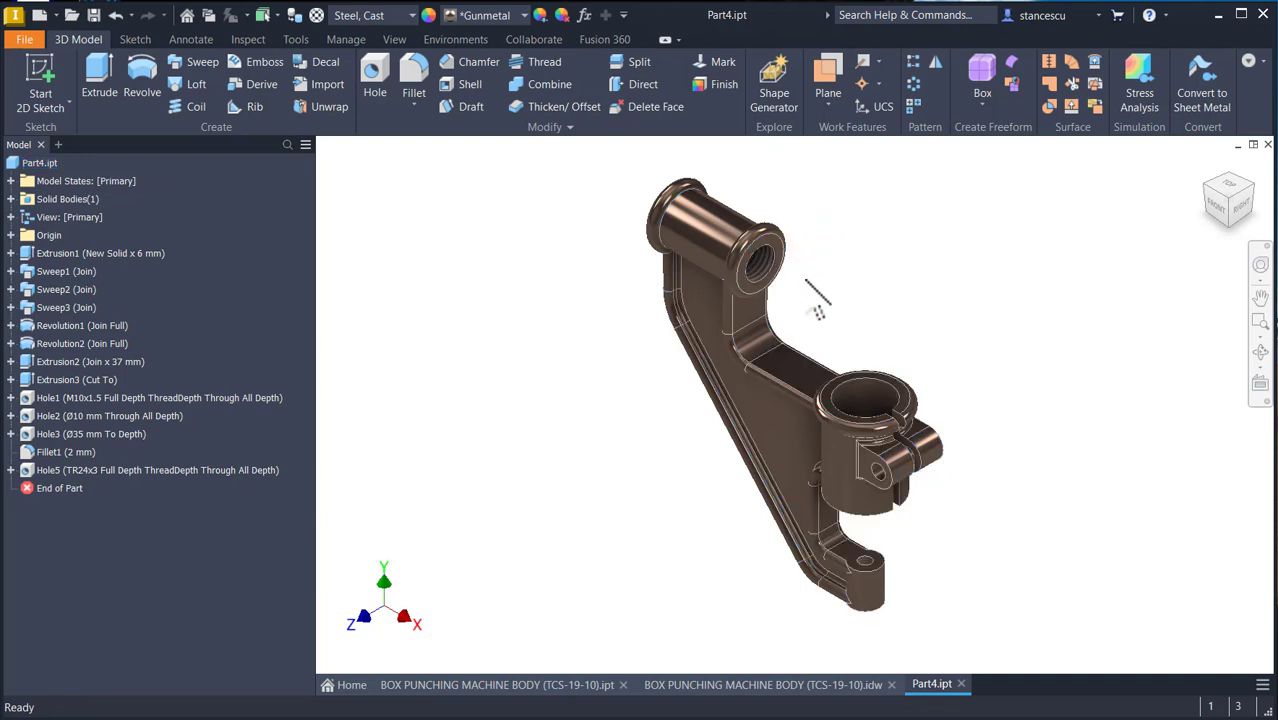
- Apply the Titanium - Polished appearance to the upper cylinder's end faces, the slotted cylinder's top face and both inner faces of the clamp slot
{"action": "scroll", "coordinate": [816, 266], "scroll_direction": "up", "scroll_amount": 5}
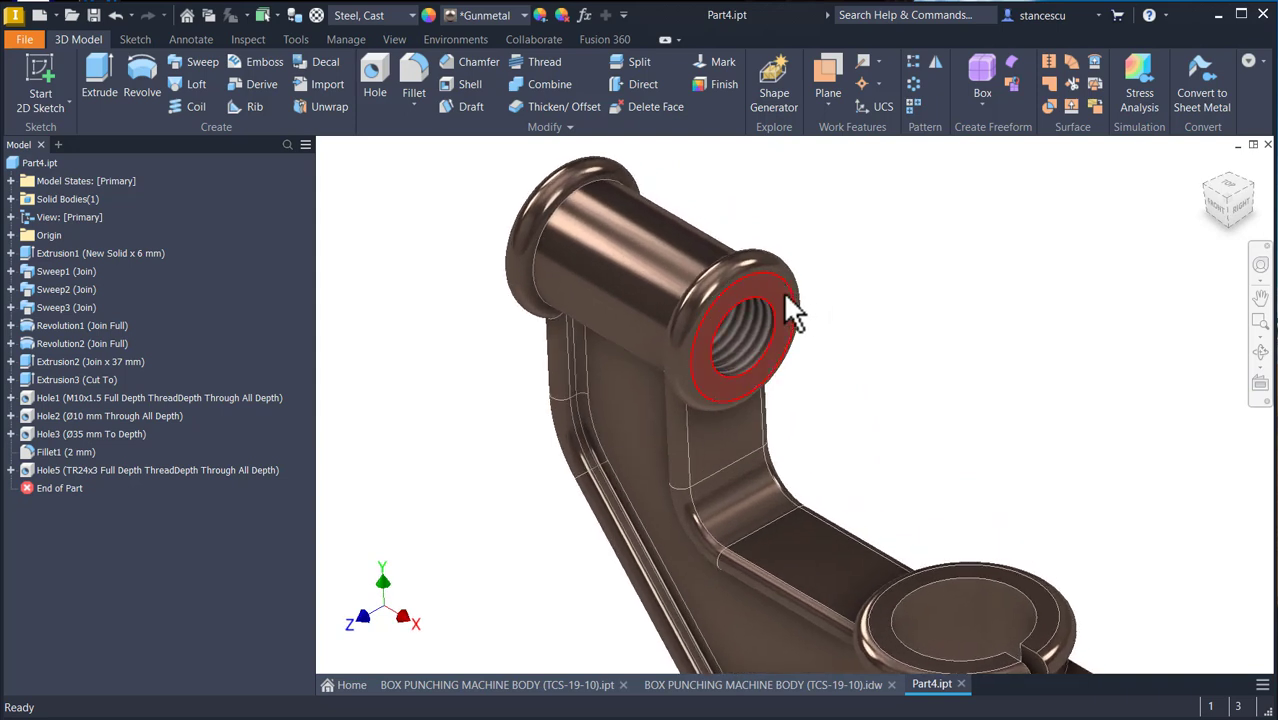
{"action": "left_click", "coordinate": [785, 296]}
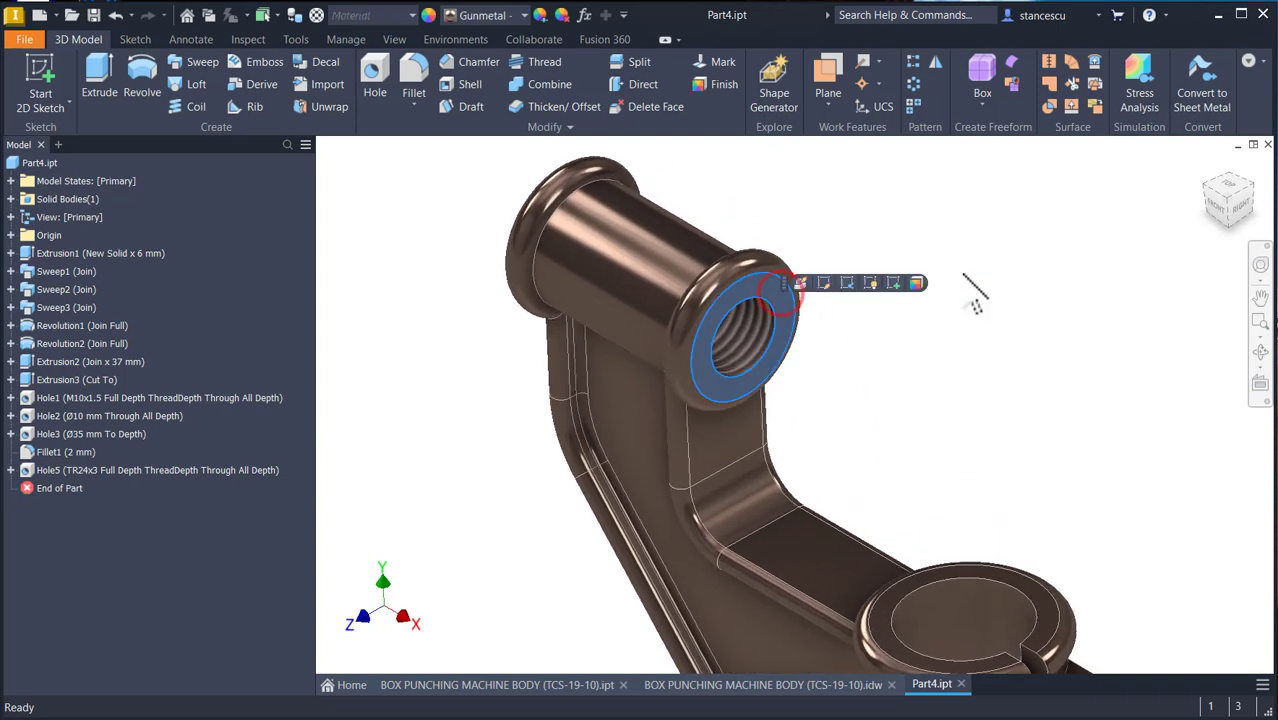
{"action": "left_click", "coordinate": [1054, 614], "text": "ctrl"}
{"action": "middle_click_drag", "start_coordinate": [1016, 380], "coordinate": [1012, 383], "text": "shift"}
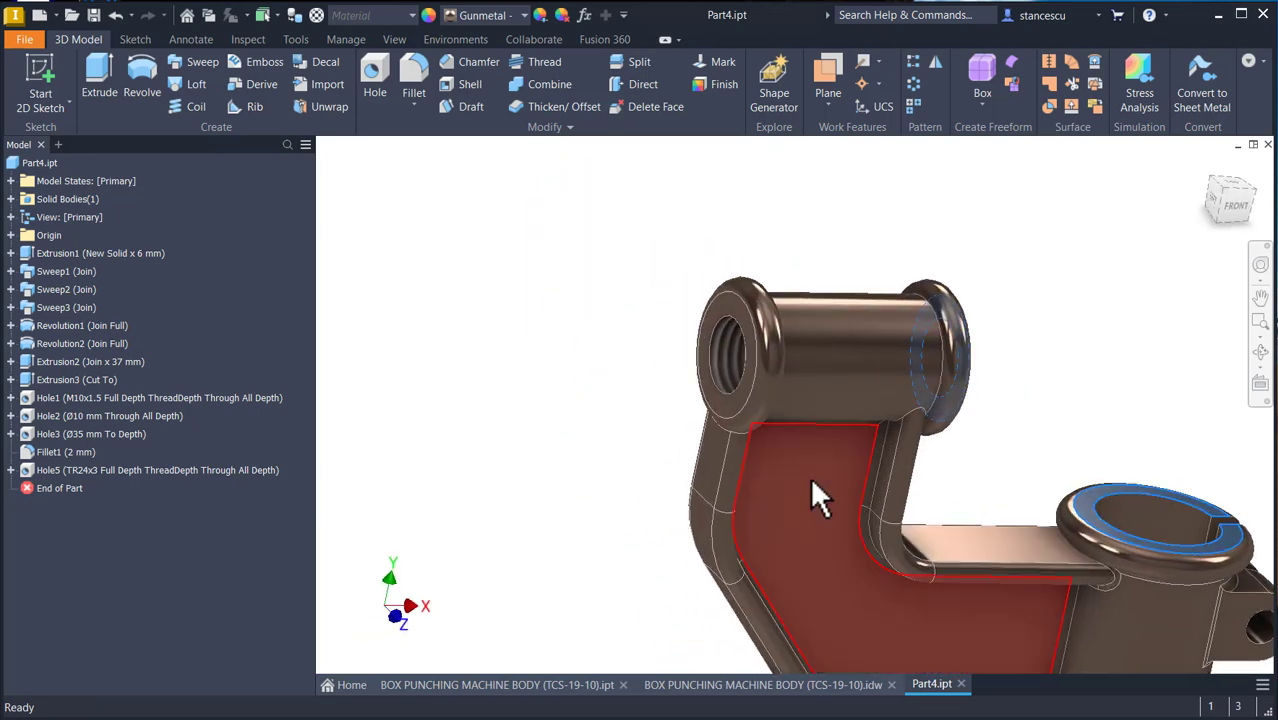
{"action": "left_click", "coordinate": [725, 405], "text": "ctrl"}
{"action": "scroll", "coordinate": [668, 482], "scroll_direction": "down", "scroll_amount": 2}
{"action": "middle_click_drag", "start_coordinate": [668, 482], "coordinate": [952, 375], "text": "shift"}
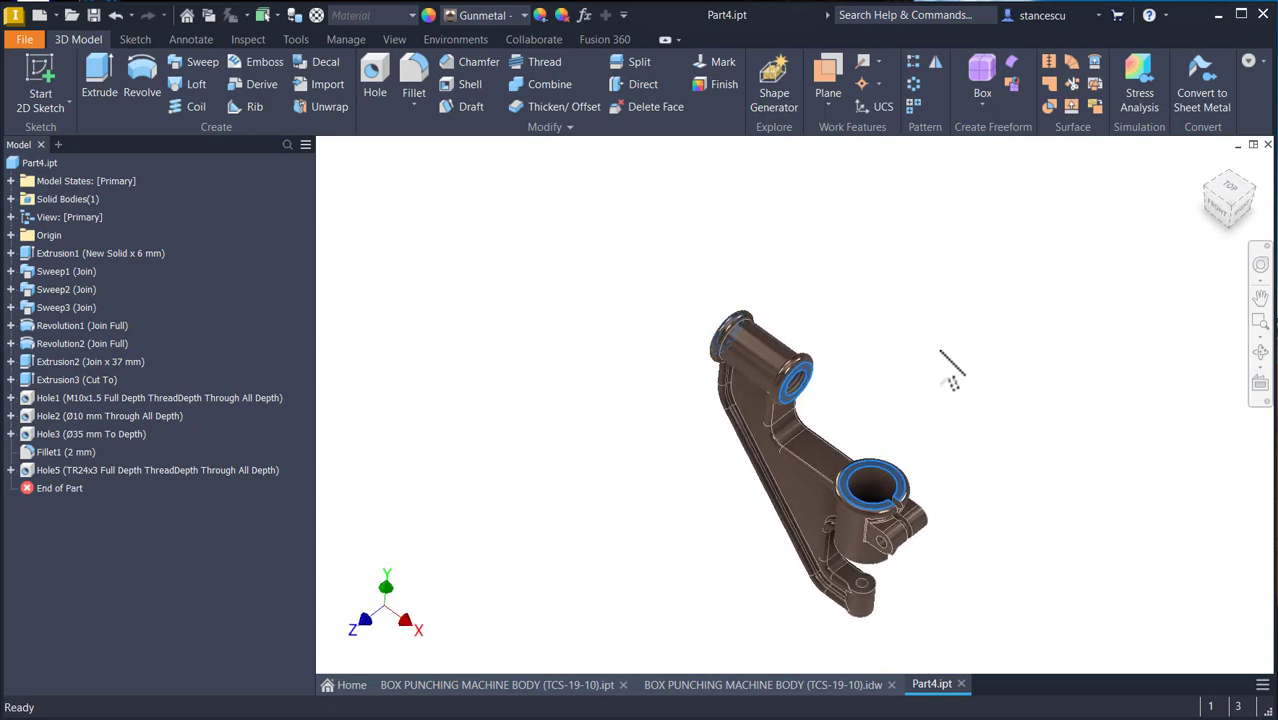
{"action": "scroll", "coordinate": [955, 380], "scroll_direction": "down", "scroll_amount": 5}
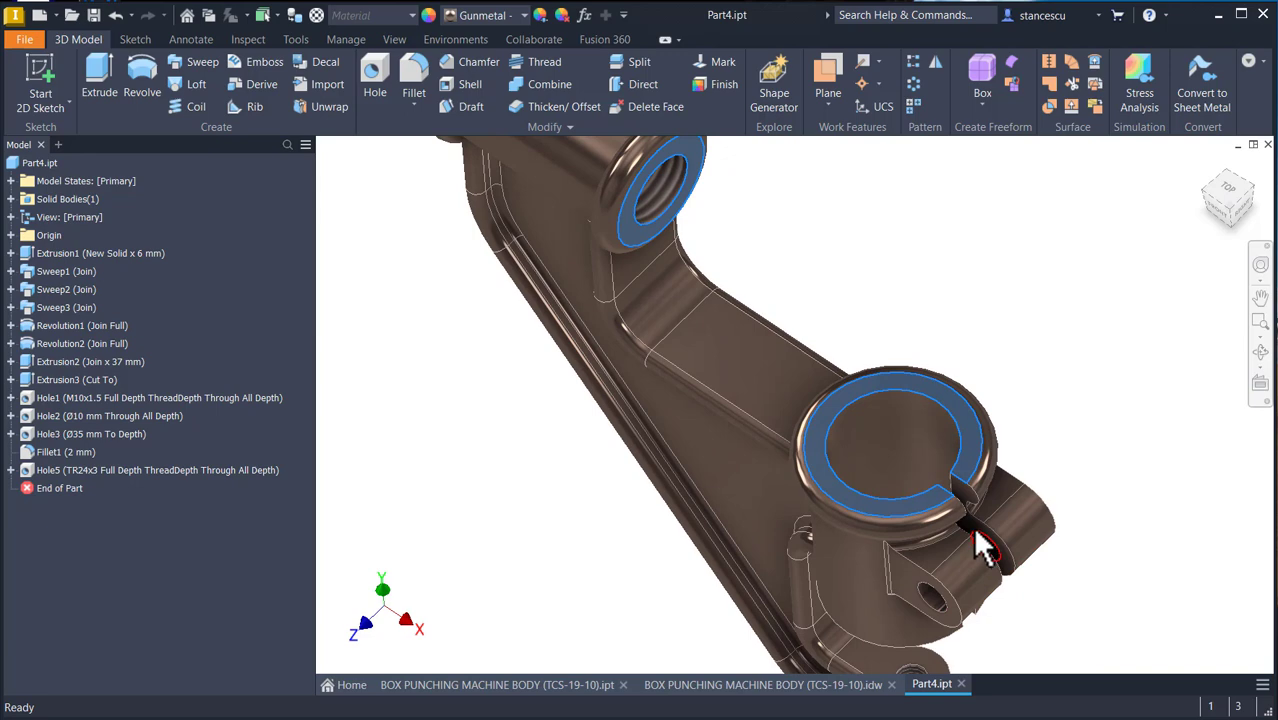
{"action": "scroll", "coordinate": [1004, 522], "scroll_direction": "down", "scroll_amount": 3}
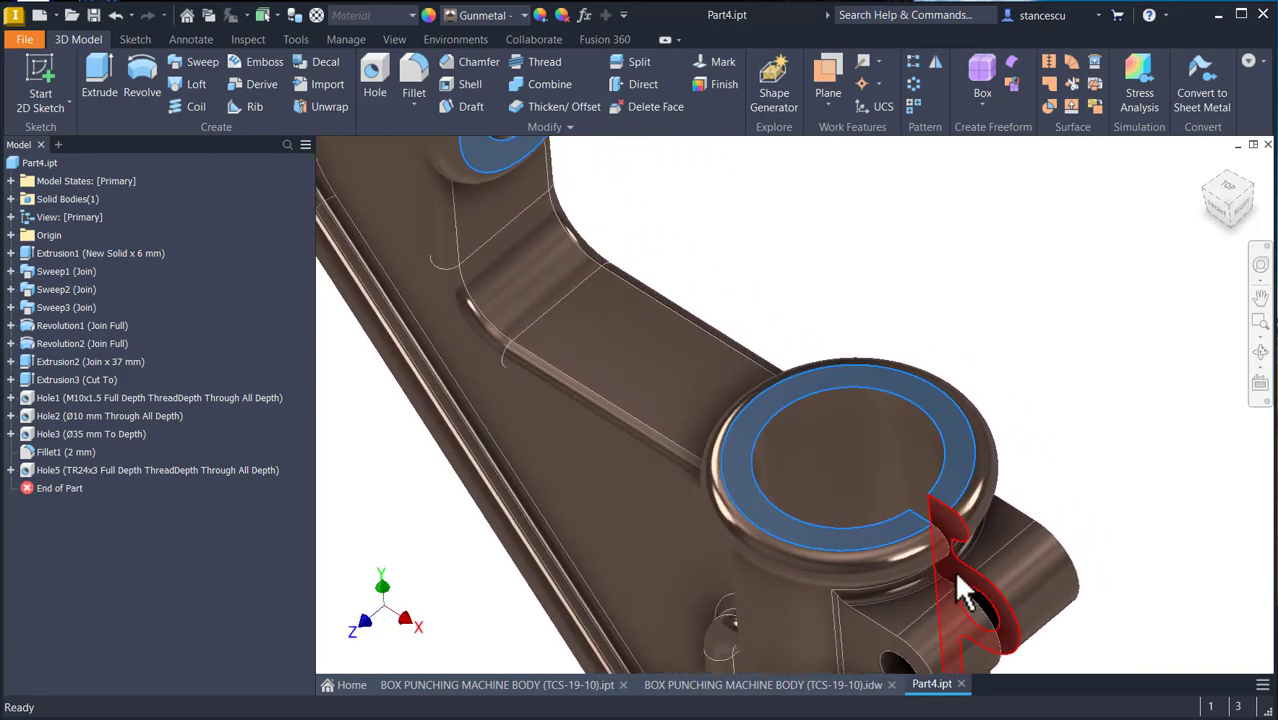
{"action": "left_click", "coordinate": [955, 570]}
{"action": "middle_click_drag", "start_coordinate": [1055, 465], "coordinate": [1130, 490], "text": "shift"}
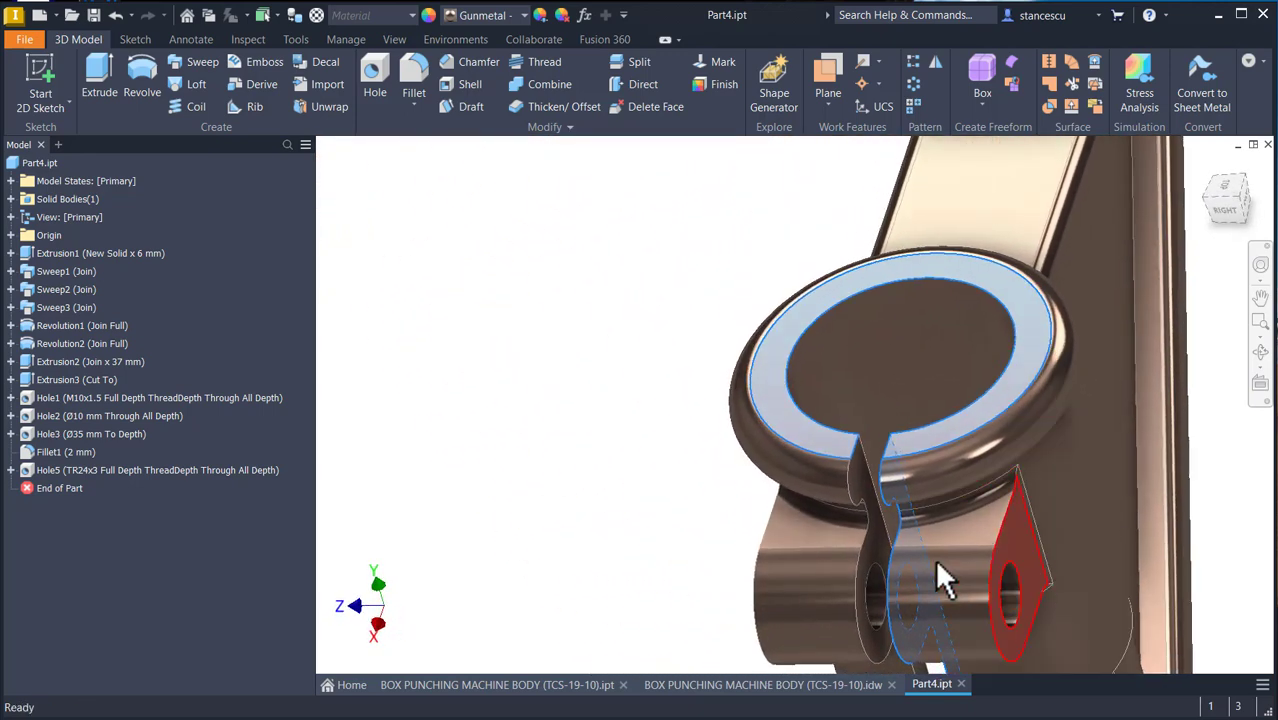
{"action": "left_click", "coordinate": [883, 566]}
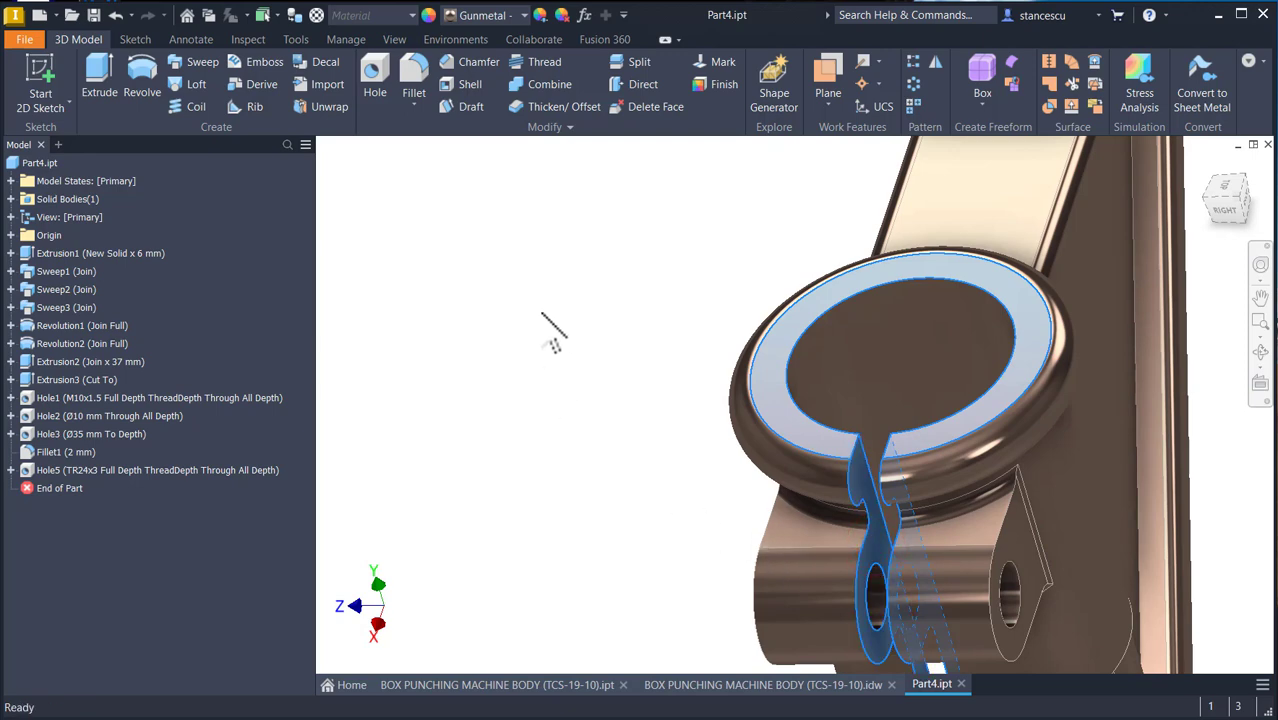
{"action": "left_click", "coordinate": [523, 16]}
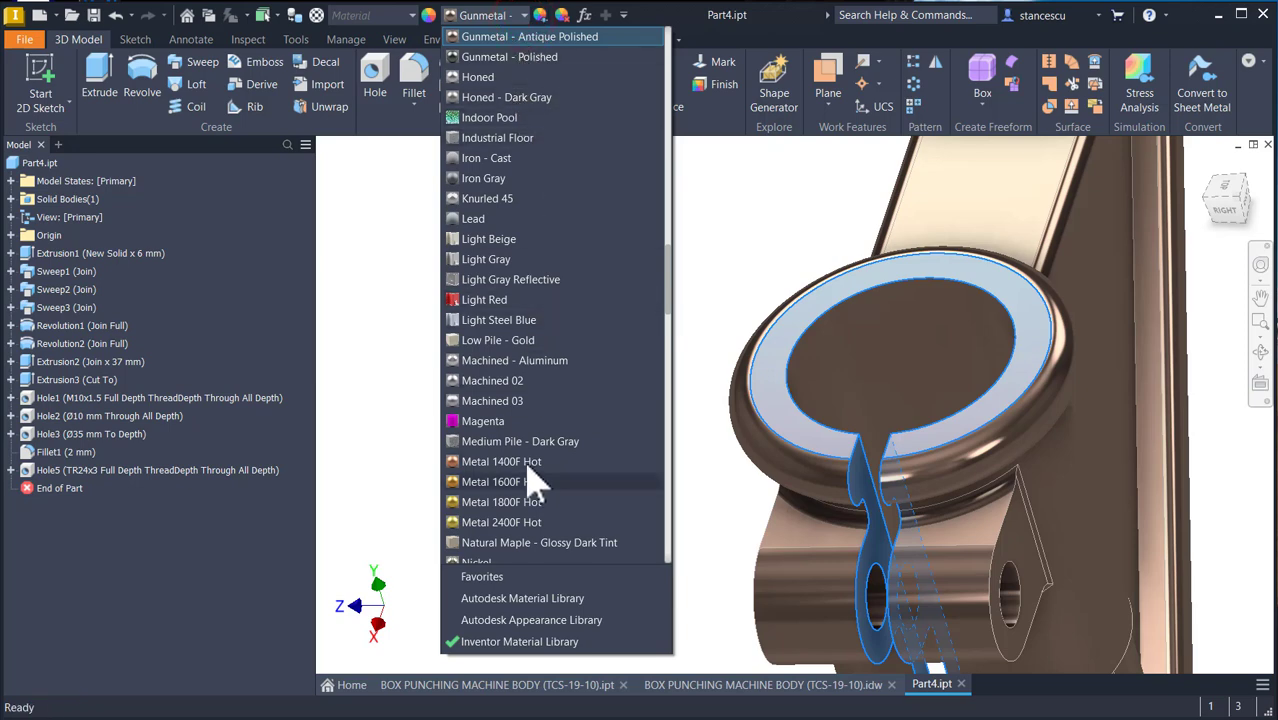
{"action": "scroll", "coordinate": [533, 480], "scroll_direction": "down", "scroll_amount": 20}
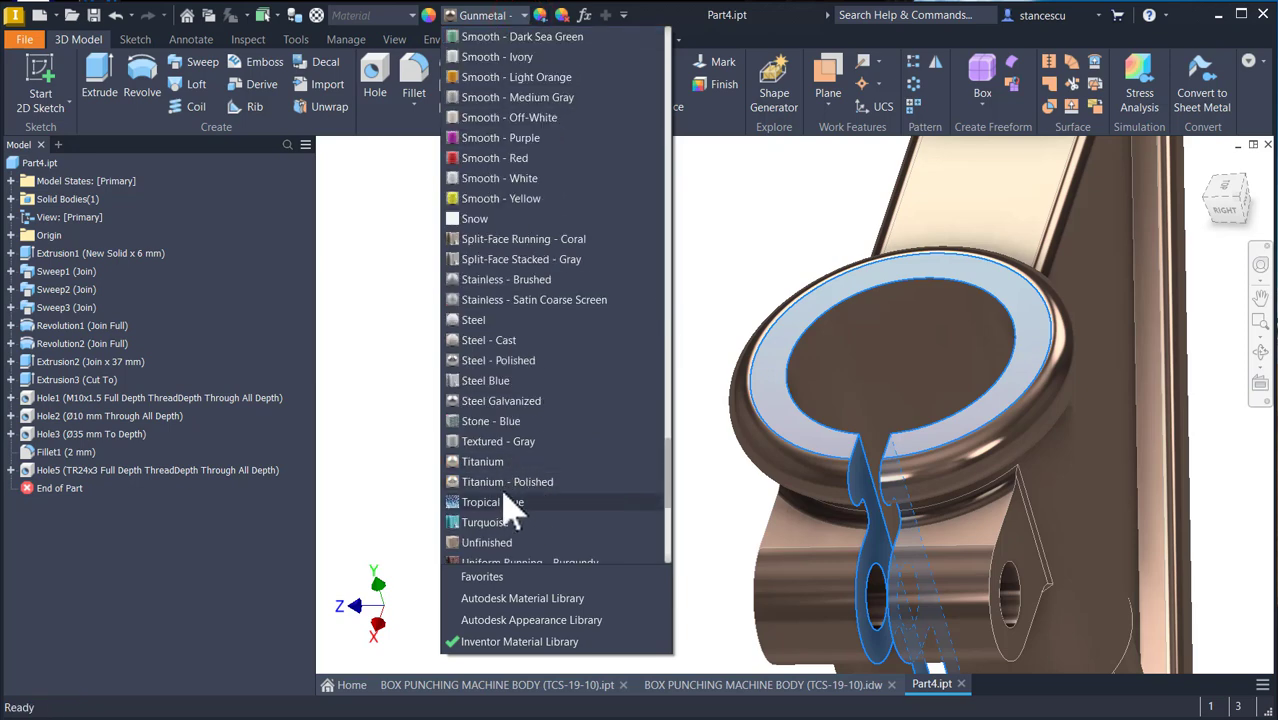
{"action": "left_click", "coordinate": [507, 482]}
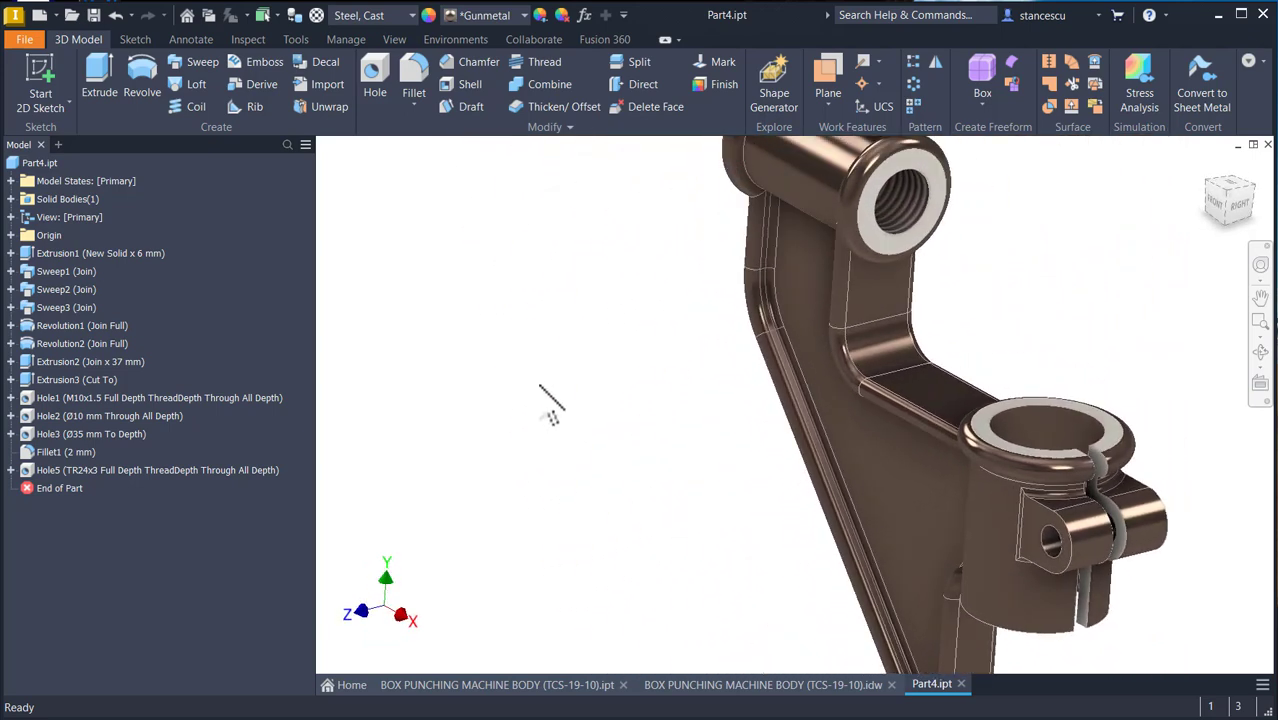
- Set the visual style to Shaded and return the model to its home view
{"action": "key", "text": "F6"}
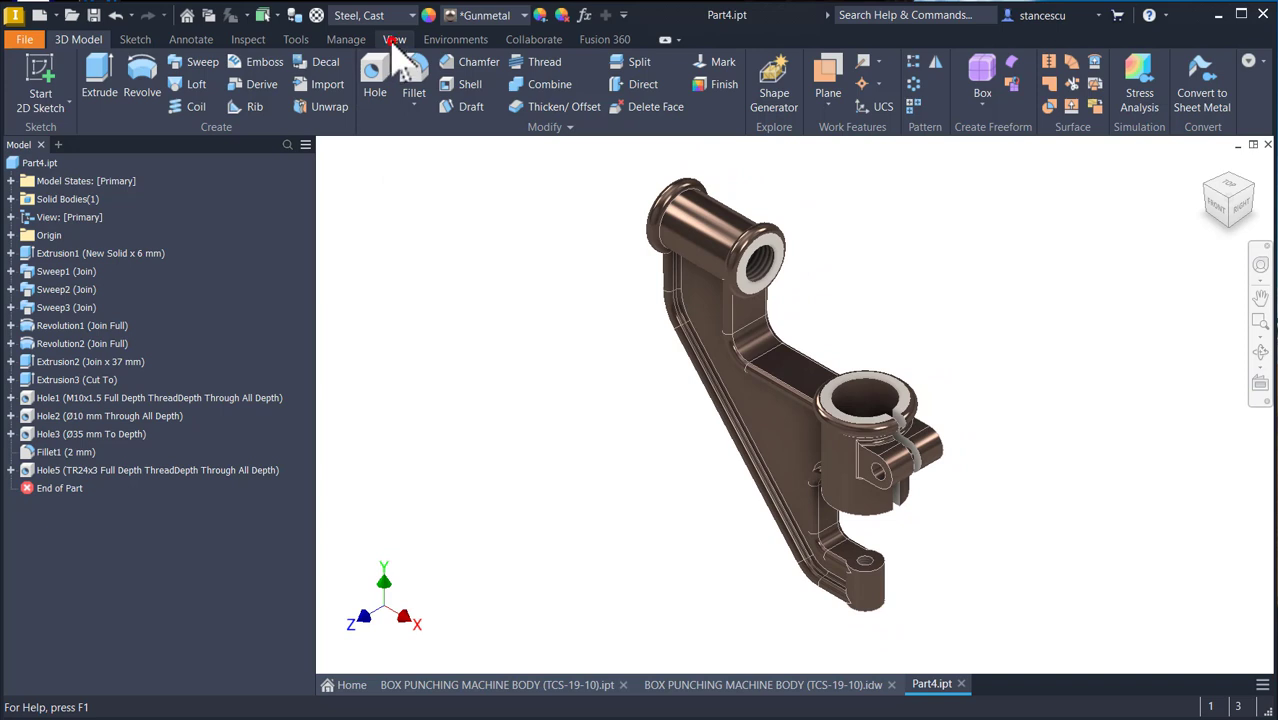
{"action": "left_click", "coordinate": [394, 40]}
{"action": "left_click", "coordinate": [333, 100]}
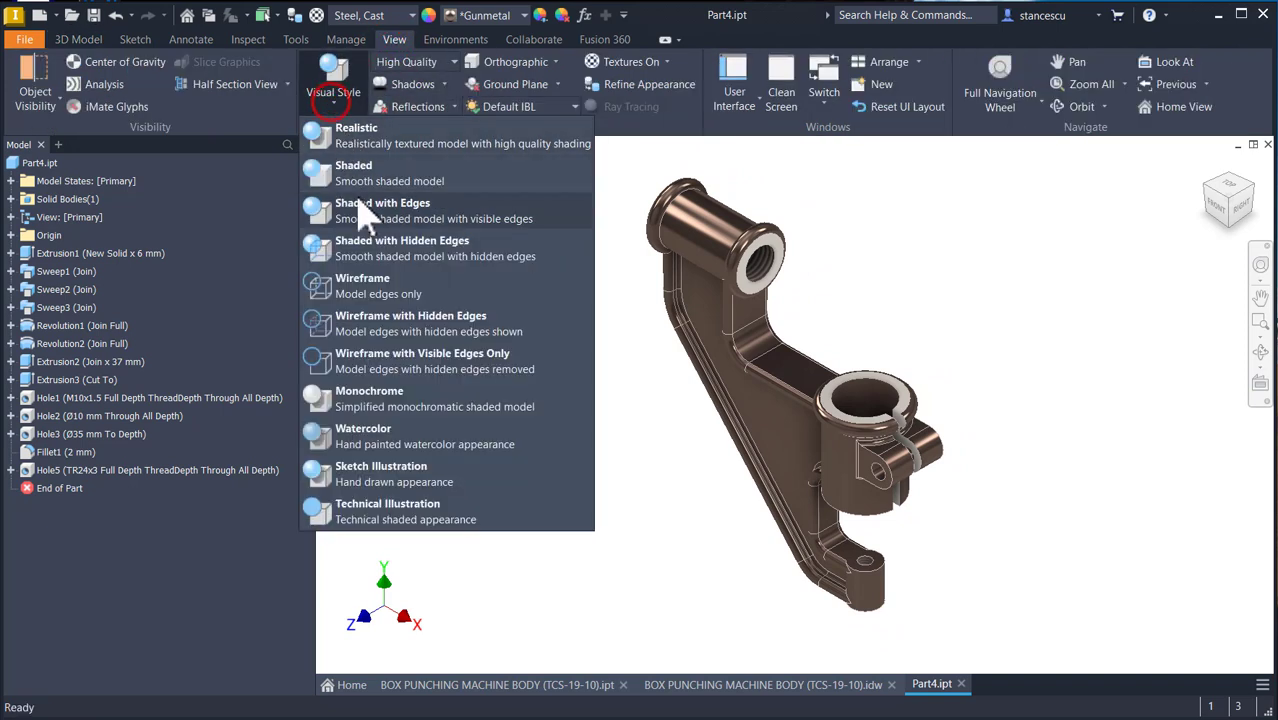
{"action": "left_click", "coordinate": [364, 168]}
{"action": "left_click", "coordinate": [465, 328]}
{"action": "key", "text": "F6"}
{"action": "left_click", "coordinate": [479, 356]}
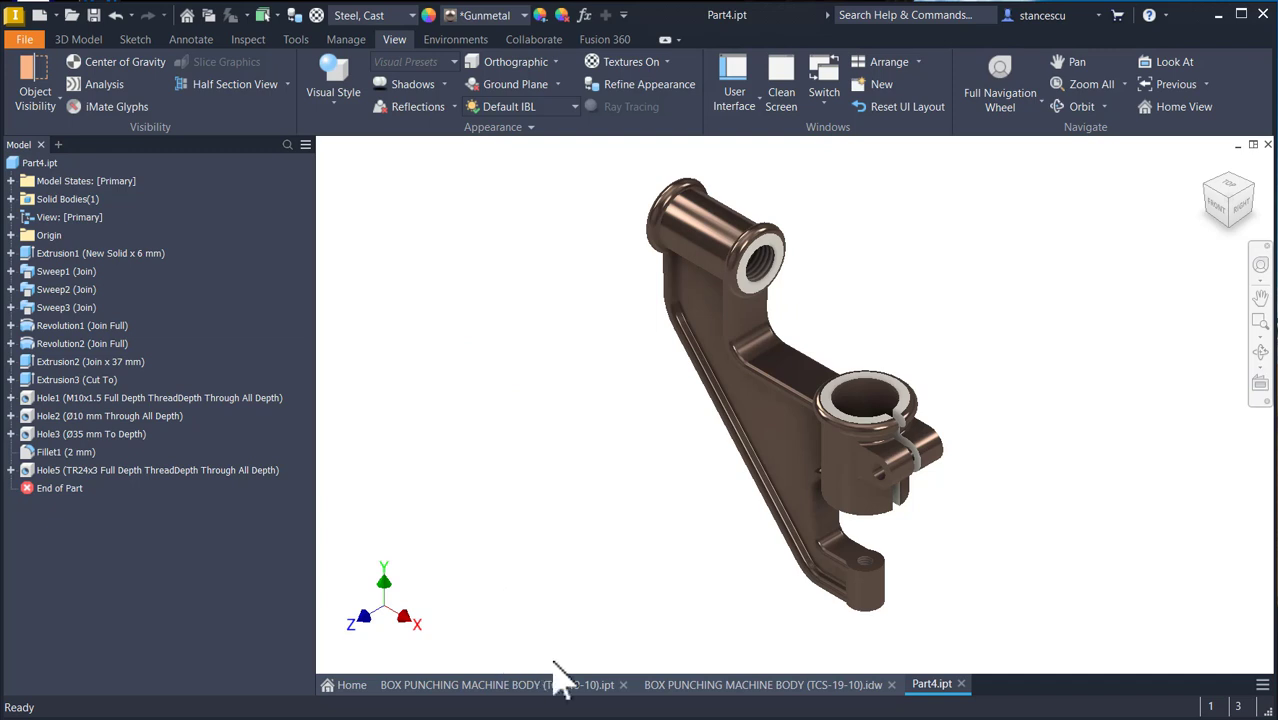
- Check the finish of the BOX PUNCHING MACHINE BODY part and apply Titanium - Polished to the slotted cylinder's bore in Part4
{"action": "left_click", "coordinate": [556, 697]}
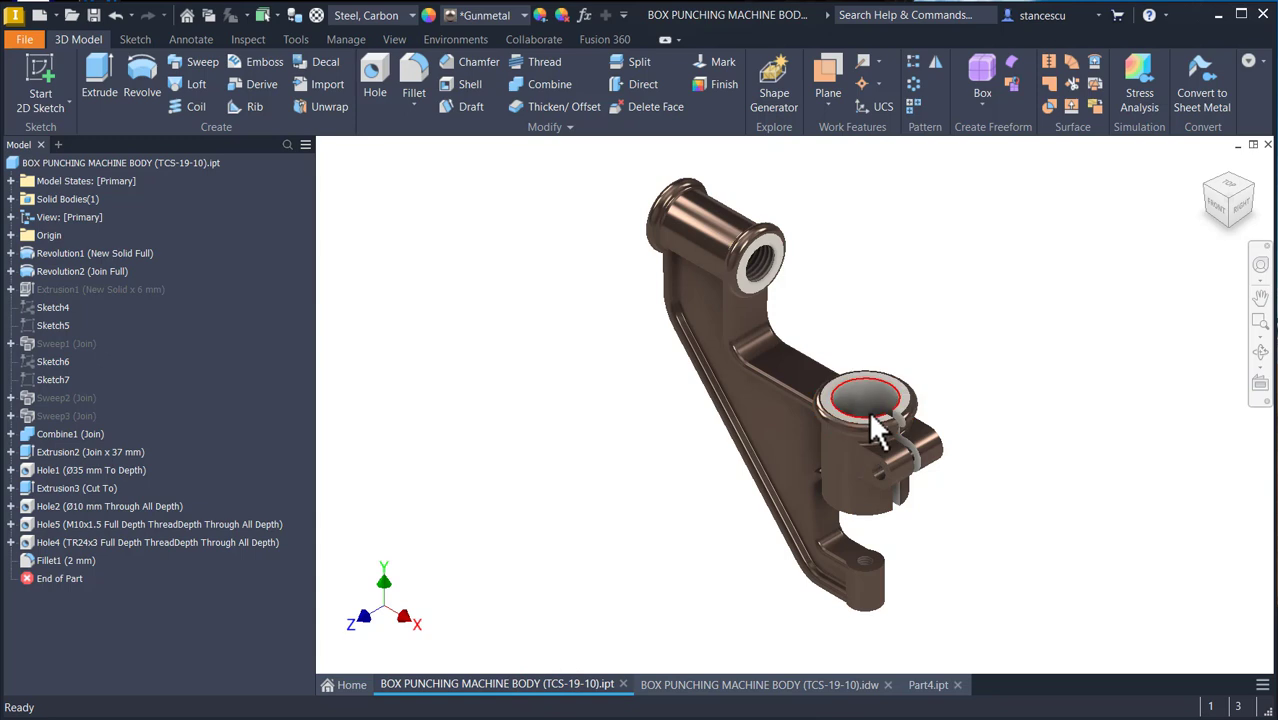
{"action": "left_click", "coordinate": [928, 688]}
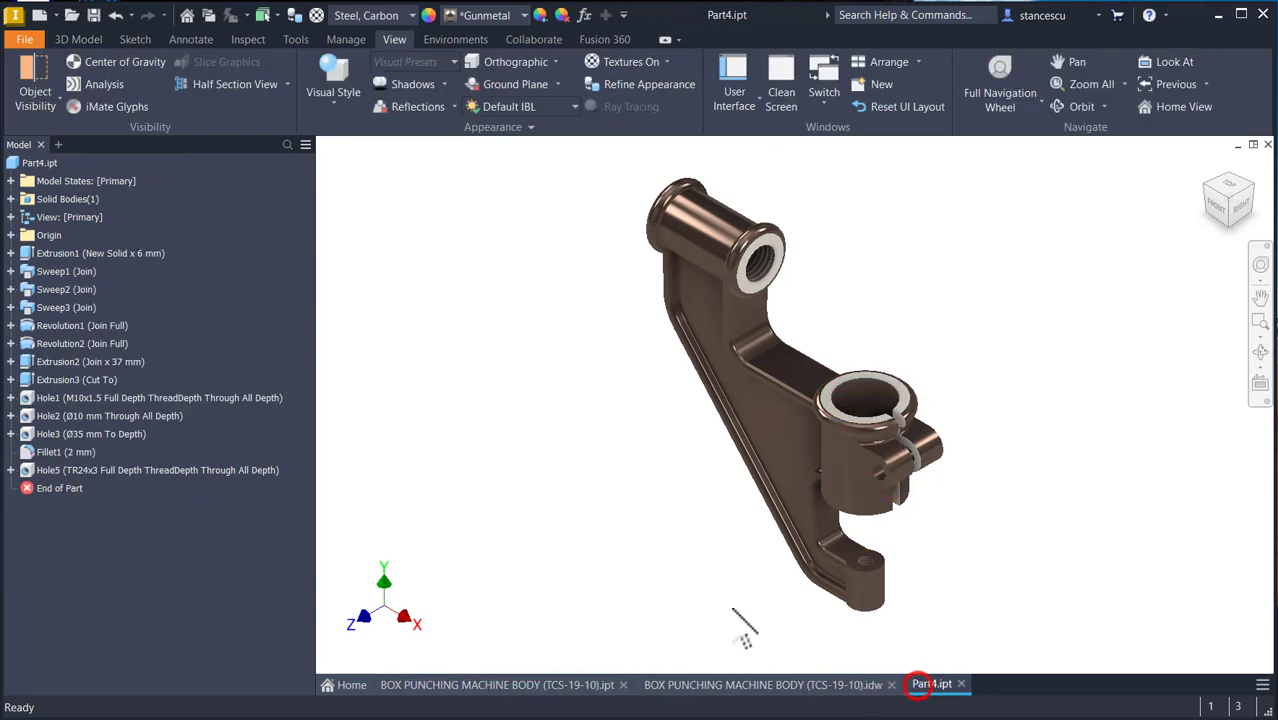
{"action": "left_click", "coordinate": [868, 424]}
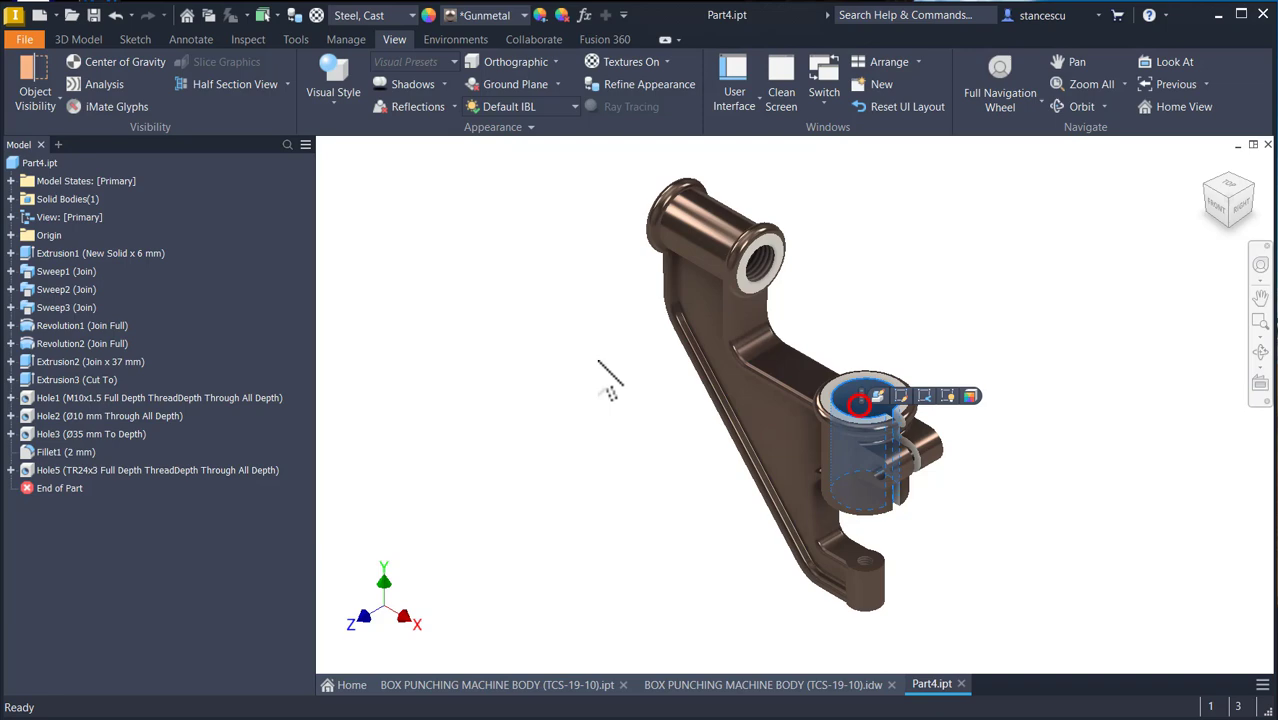
{"action": "left_click", "coordinate": [524, 15]}
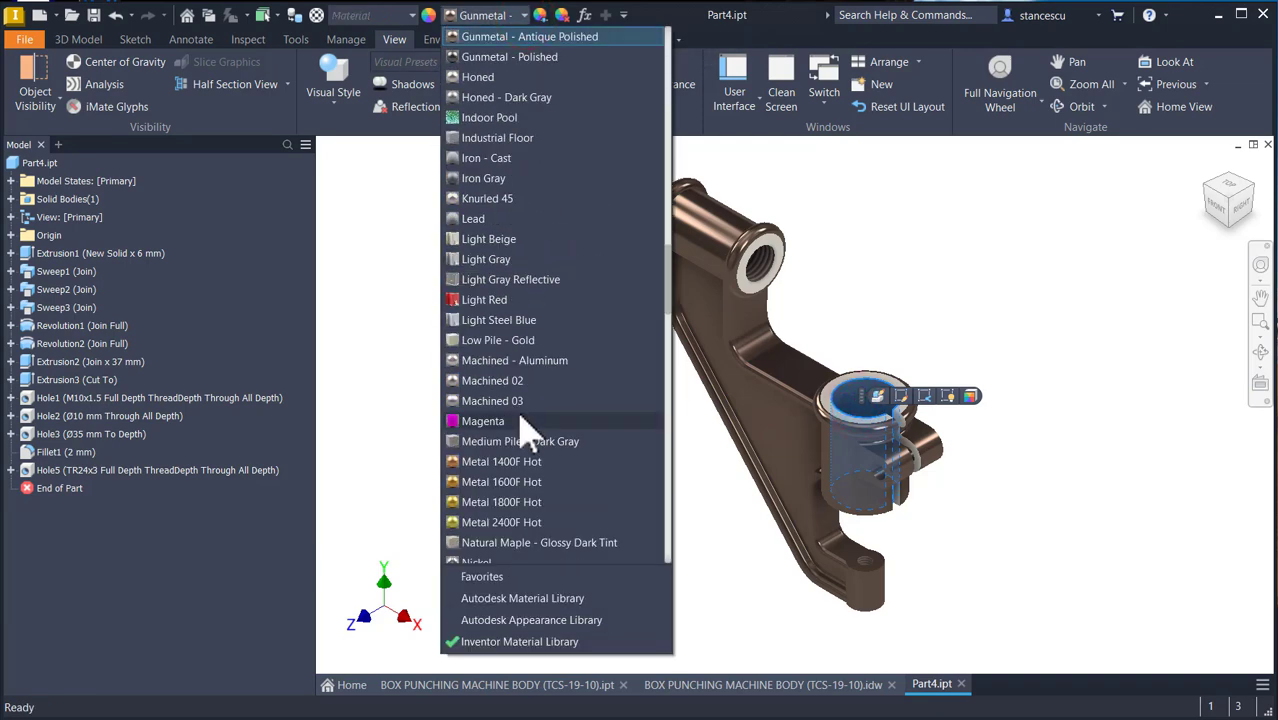
{"action": "scroll", "coordinate": [528, 432], "scroll_direction": "down", "scroll_amount": 10}
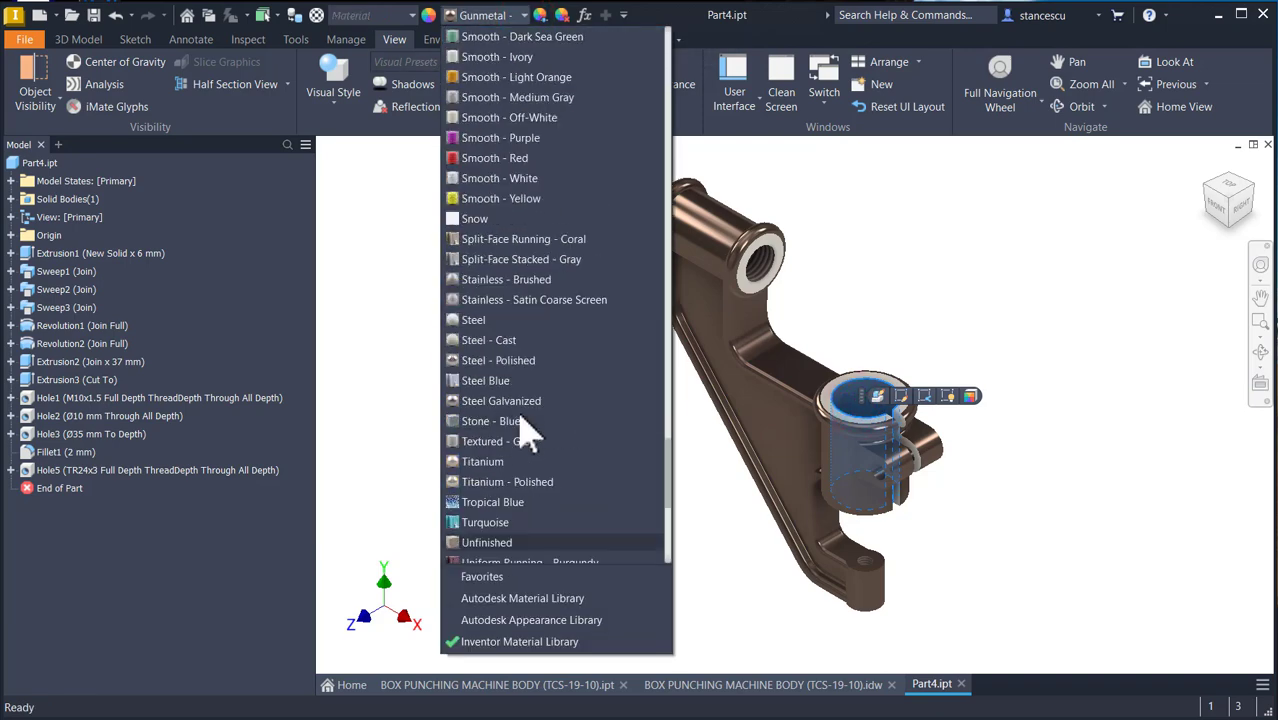
{"action": "left_click", "coordinate": [545, 481]}
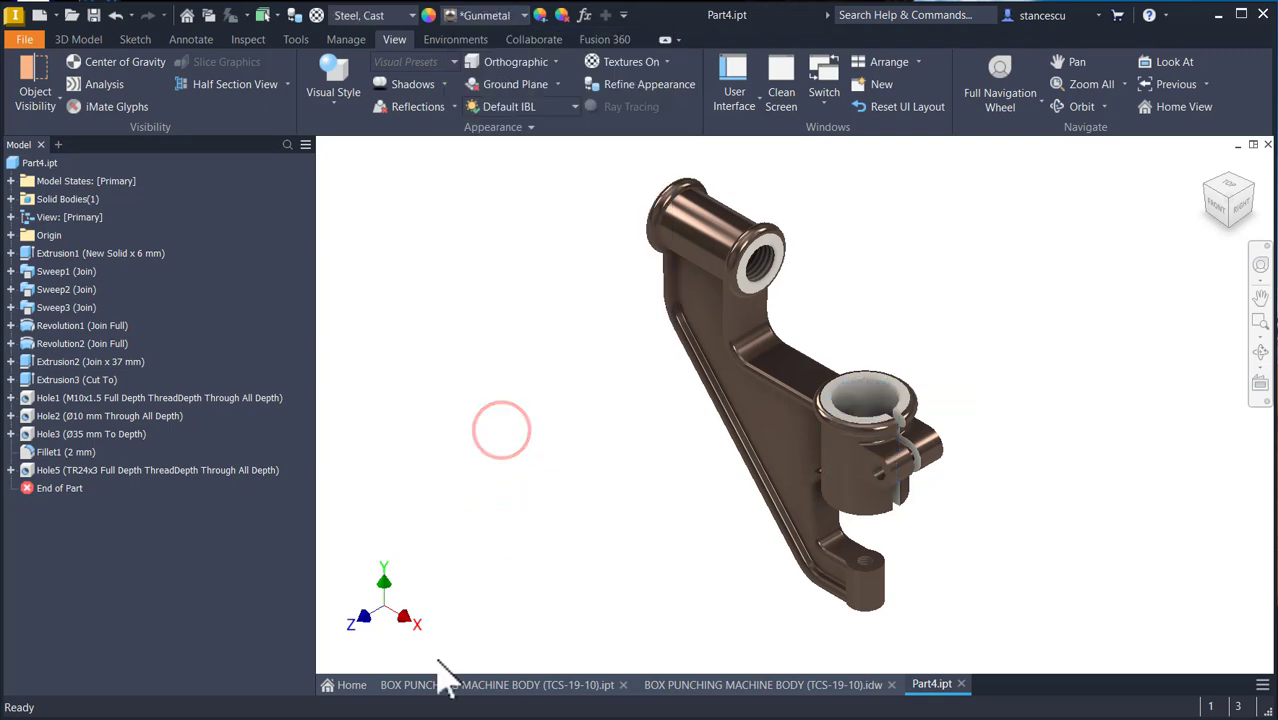
- Compare the finished Part4 model with the BOX PUNCHING MACHINE BODY (TCS-19-10) reference part
{"action": "left_click", "coordinate": [412, 686]}
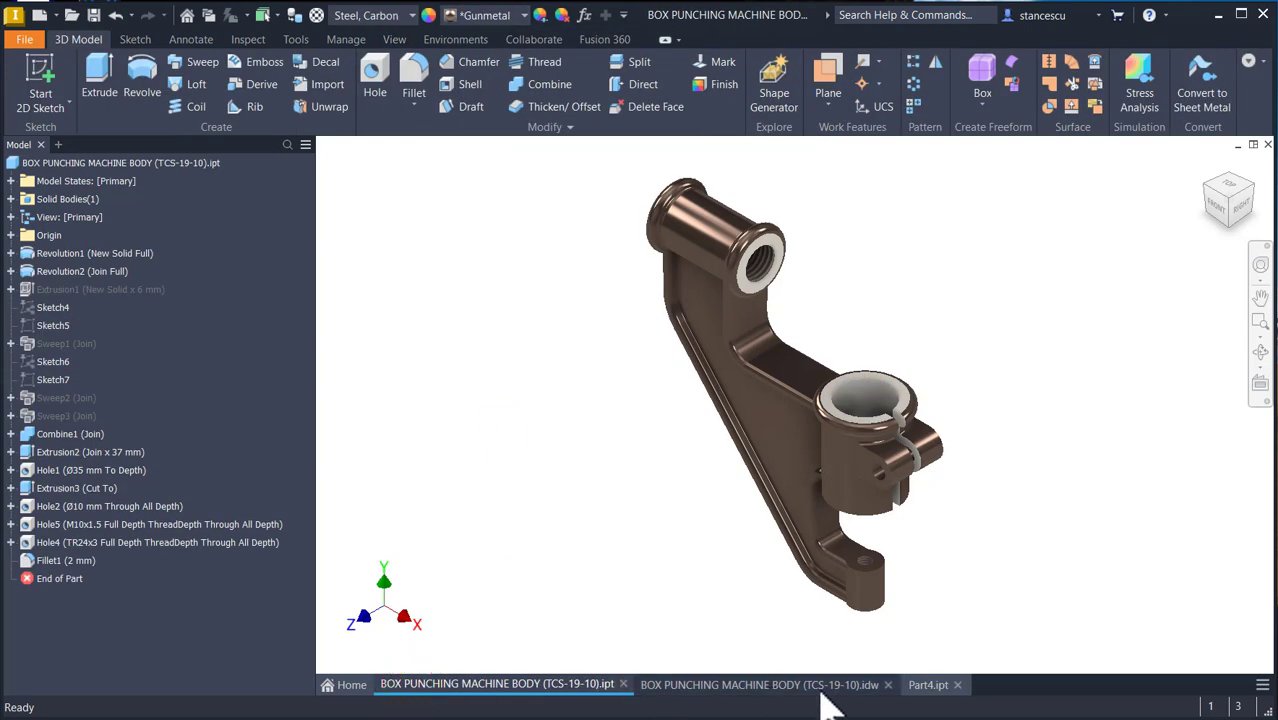
{"action": "left_click", "coordinate": [928, 685]}
{"action": "left_click", "coordinate": [558, 496]}
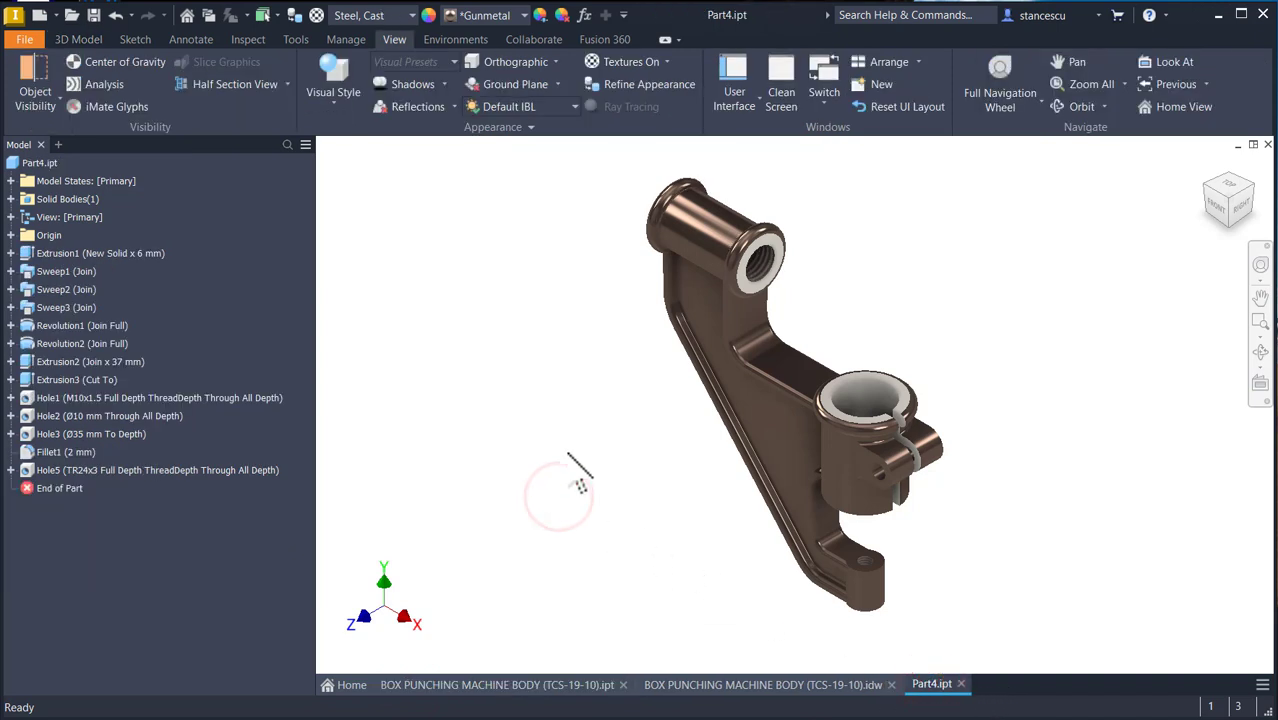